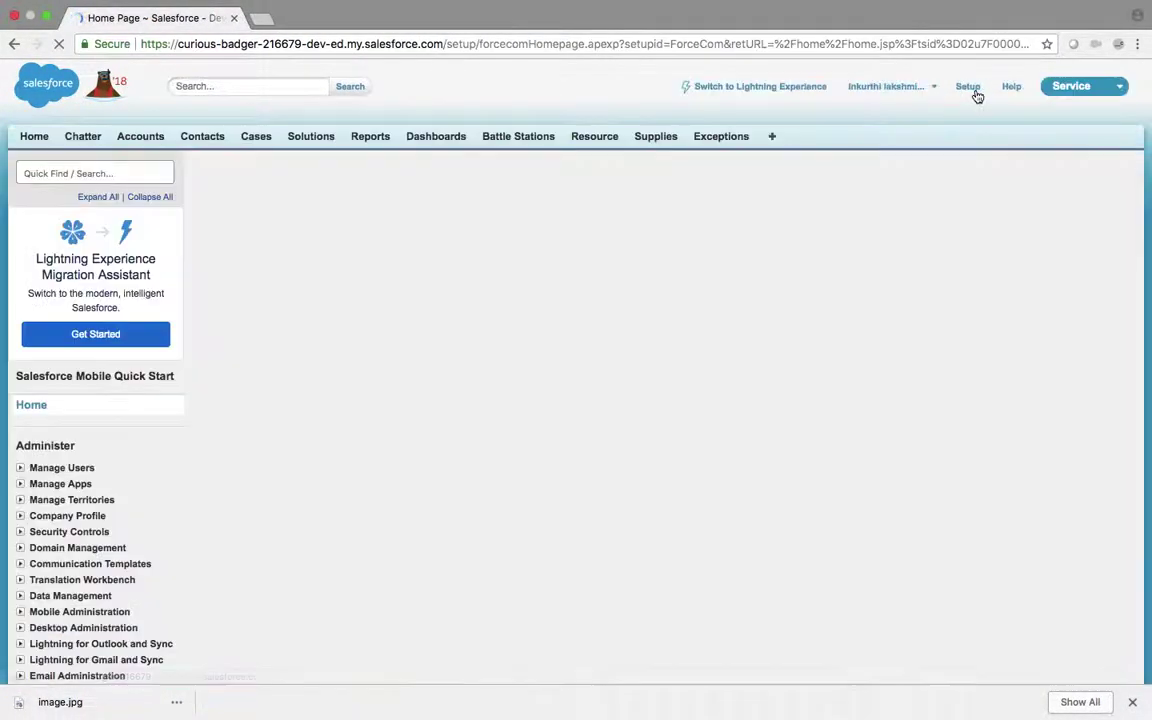
- Start a new app of type Custom app from the Apps setup page and continue to its details
{"action": "scroll", "coordinate": [2, 483], "scroll_direction": "down", "scroll_amount": 3}
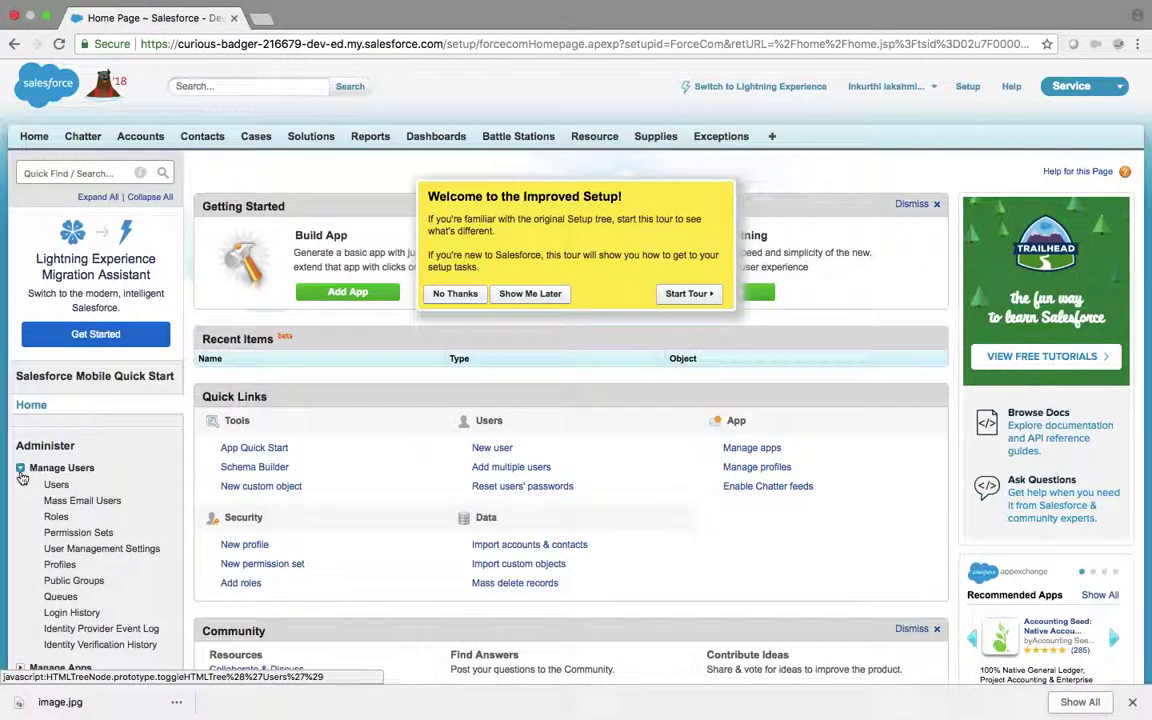
{"action": "left_click", "coordinate": [21, 465]}
{"action": "scroll", "coordinate": [22, 478], "scroll_direction": "down", "scroll_amount": 3}
{"action": "scroll", "coordinate": [21, 478], "scroll_direction": "down", "scroll_amount": 1}
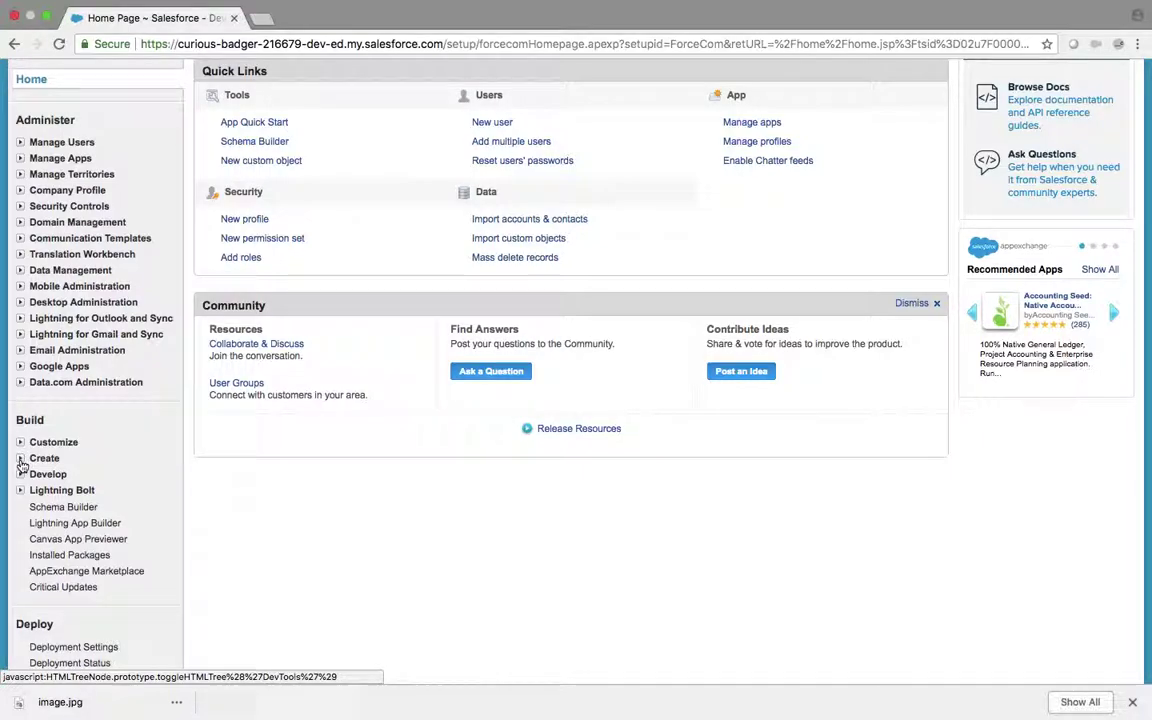
{"action": "left_click", "coordinate": [21, 458]}
{"action": "left_click", "coordinate": [55, 476]}
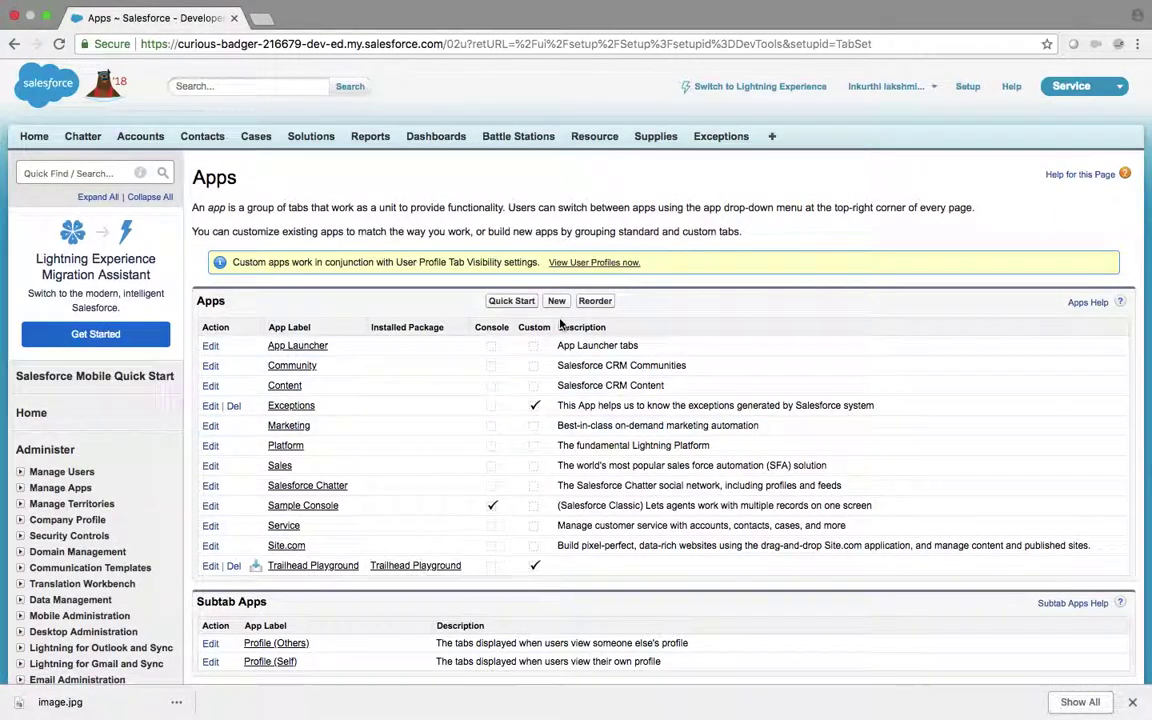
{"action": "left_click", "coordinate": [563, 304]}
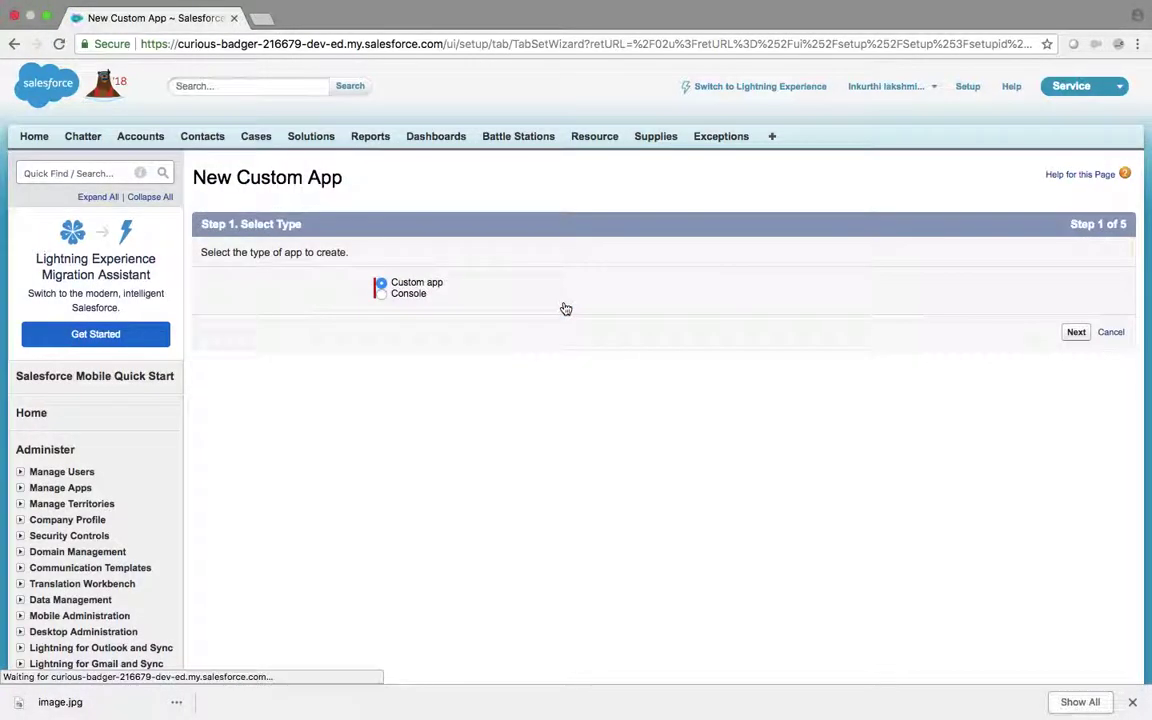
{"action": "left_click", "coordinate": [1075, 333]}
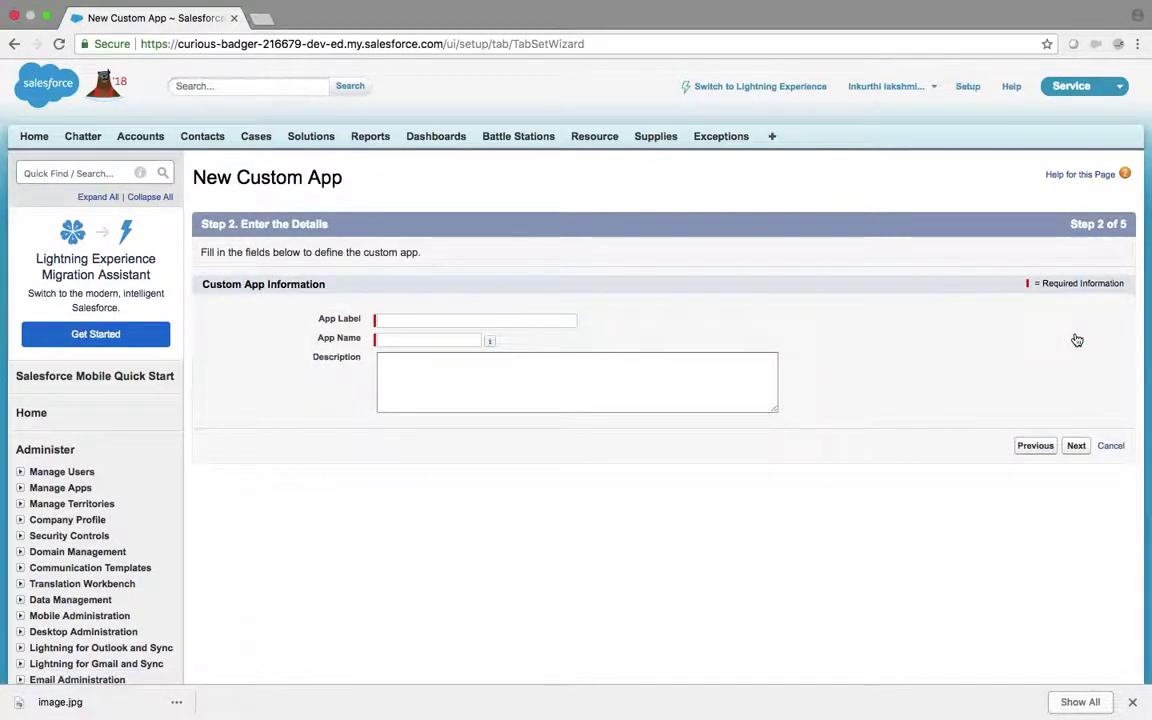
- Set the app label and app name to Learning, leave the description empty, and continue to the logo choice
{"action": "left_click", "coordinate": [510, 321]}
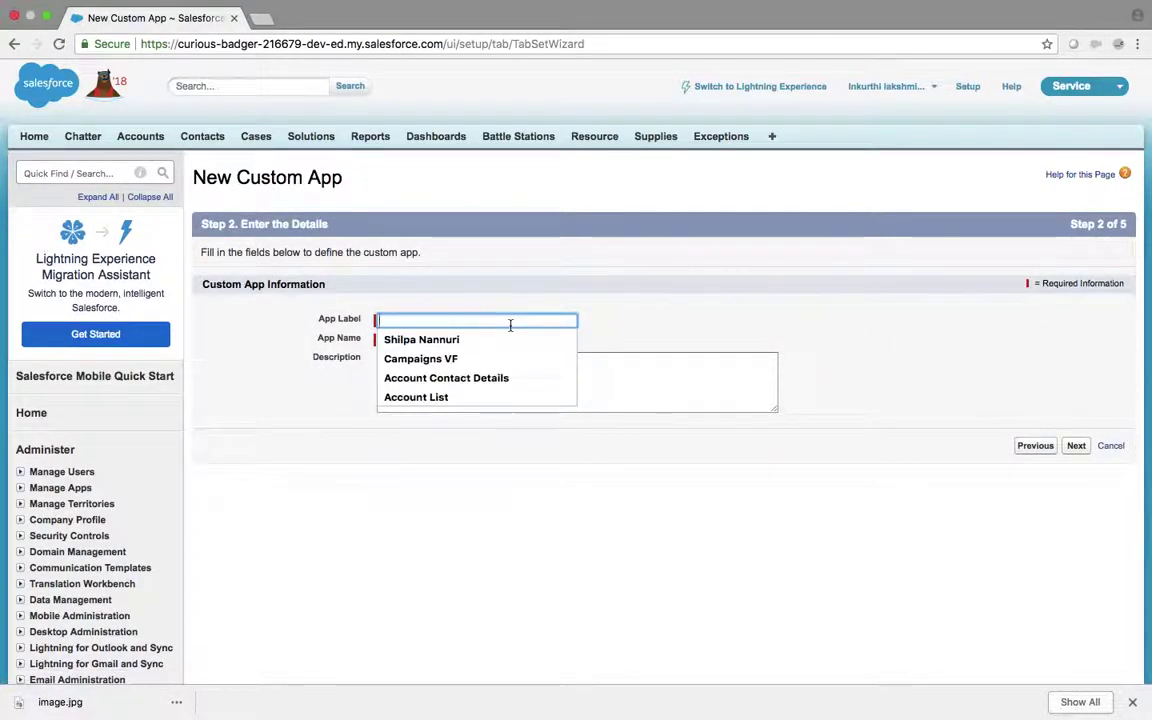
{"action": "type", "text": "REs"}
{"action": "key", "text": "BackSpace"}
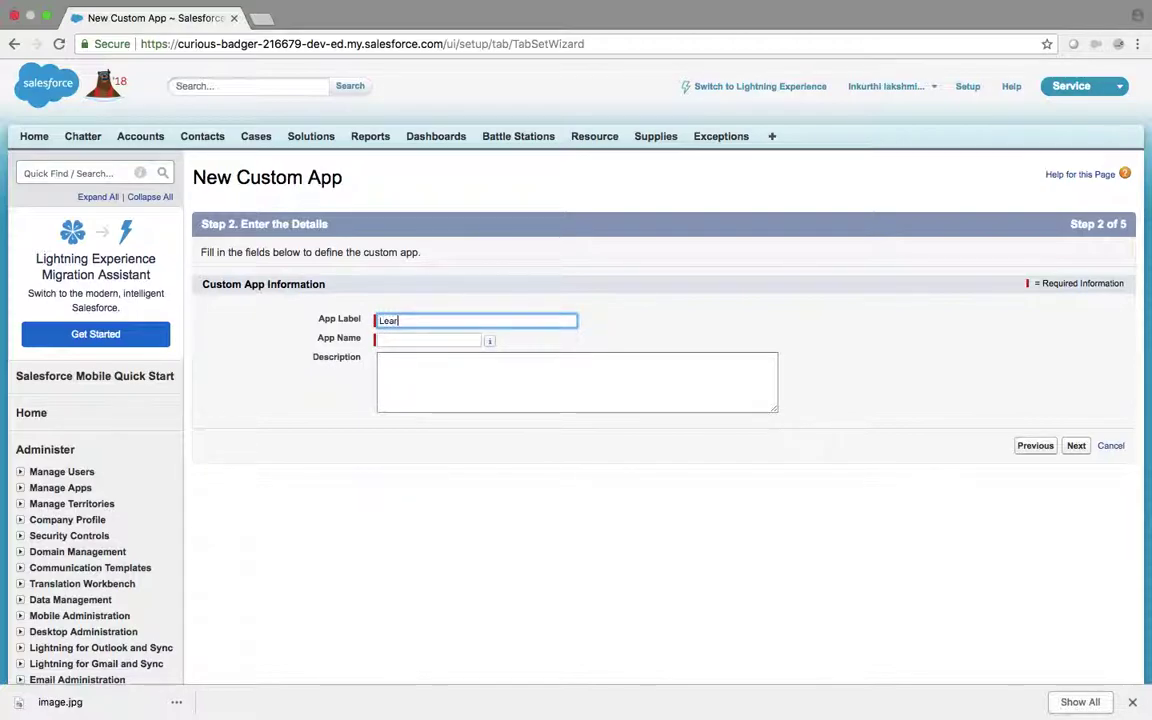
{"action": "left_click", "coordinate": [453, 341]}
{"action": "left_click", "coordinate": [420, 385]}
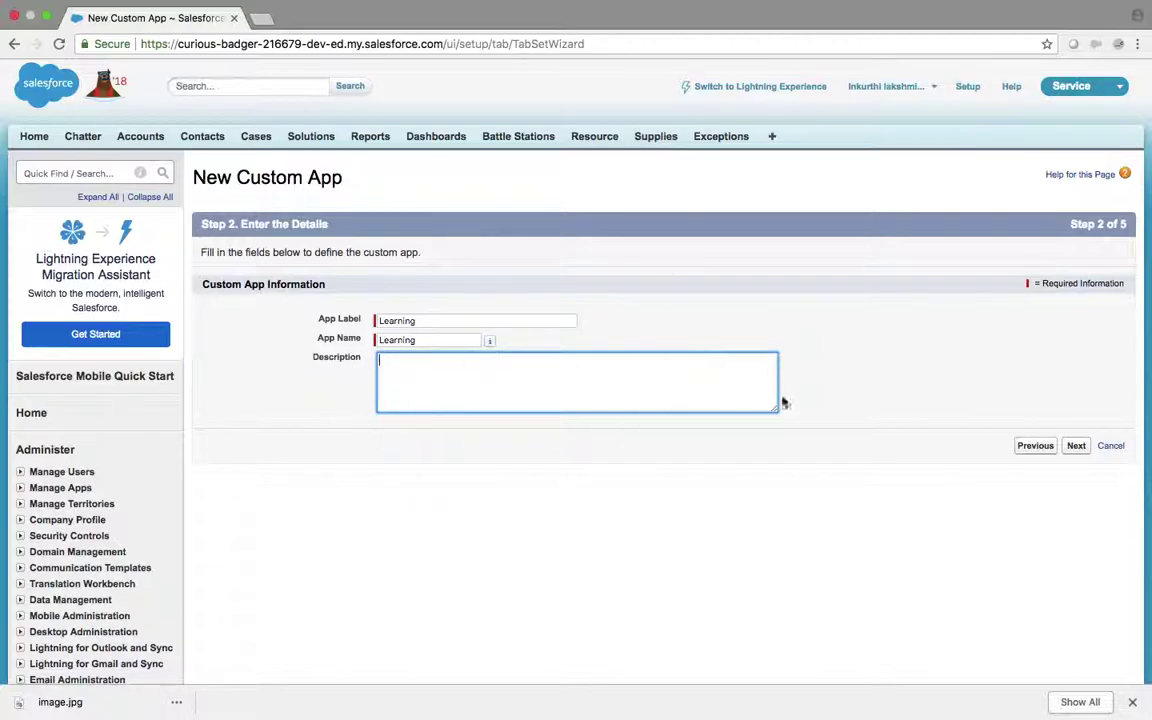
{"action": "left_click", "coordinate": [1076, 447]}
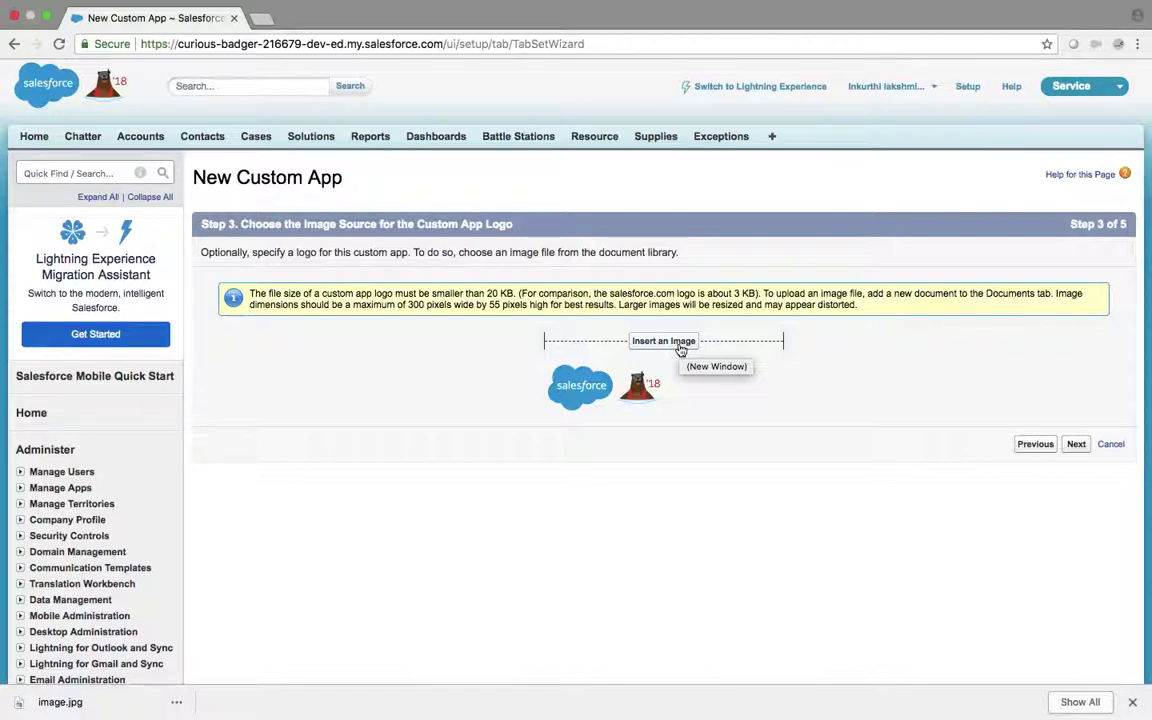
- Open the Documents home page in a separate browser tab and check which document folders are available
{"action": "left_click", "coordinate": [773, 137], "text": "super"}
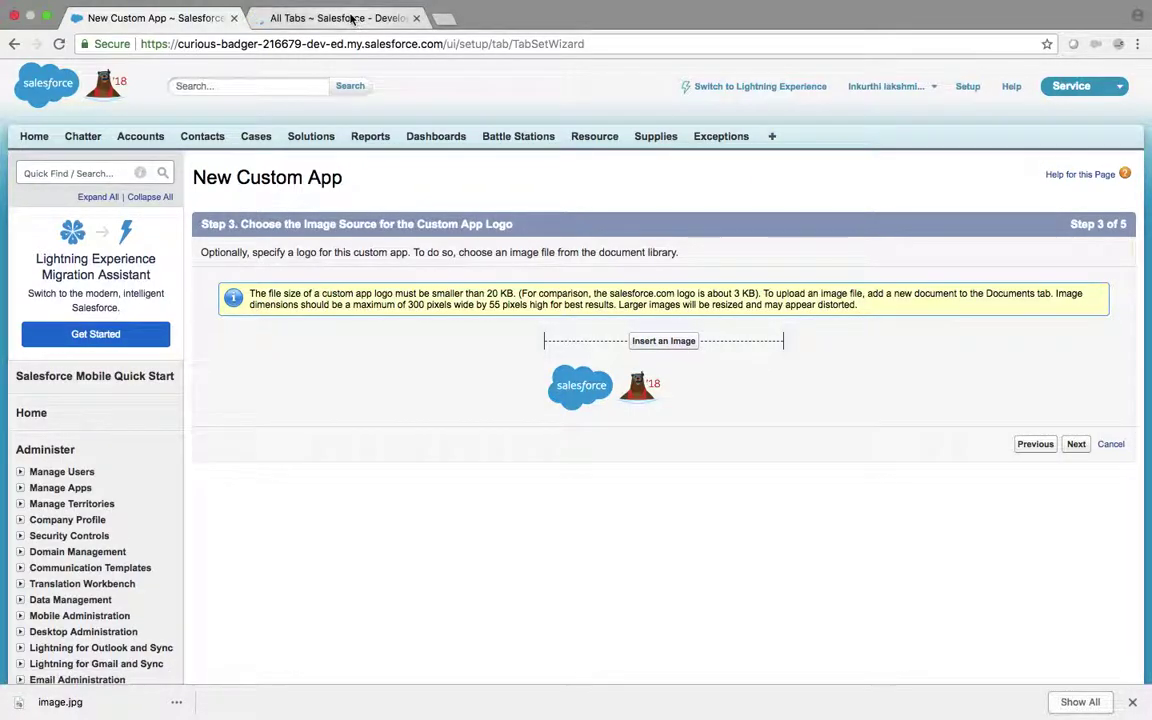
{"action": "left_click", "coordinate": [340, 18]}
{"action": "scroll", "coordinate": [329, 383], "scroll_direction": "down", "scroll_amount": 3}
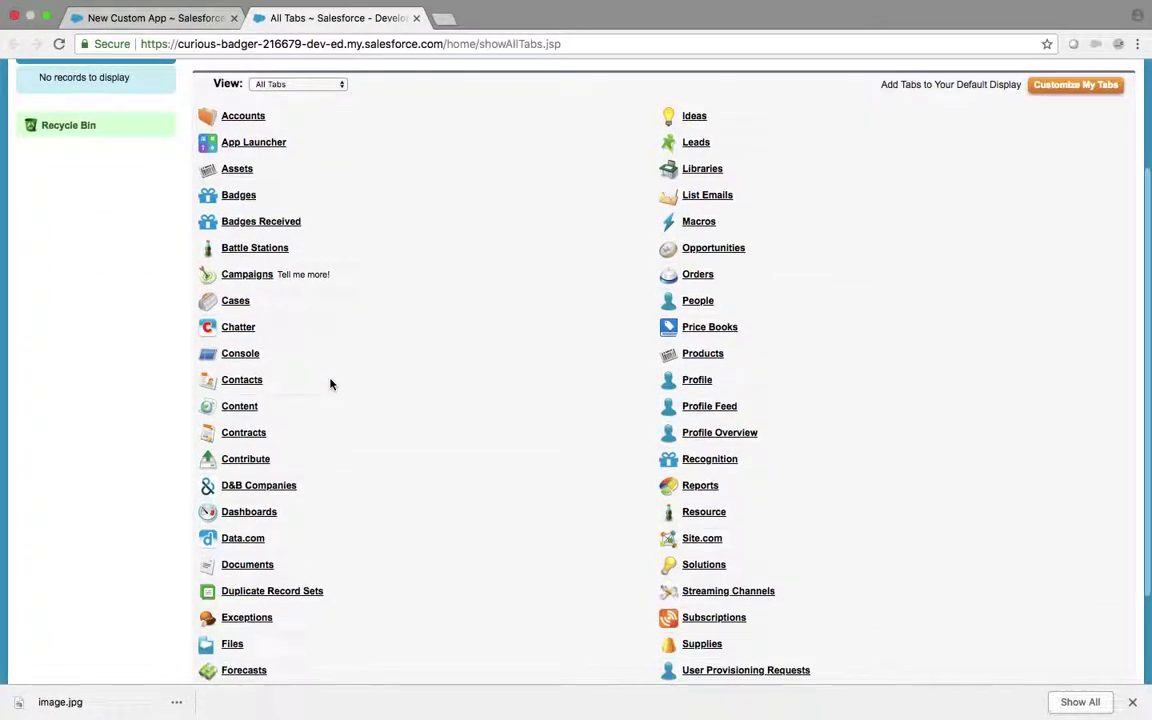
{"action": "scroll", "coordinate": [330, 384], "scroll_direction": "down", "scroll_amount": 2}
{"action": "left_click", "coordinate": [245, 470]}
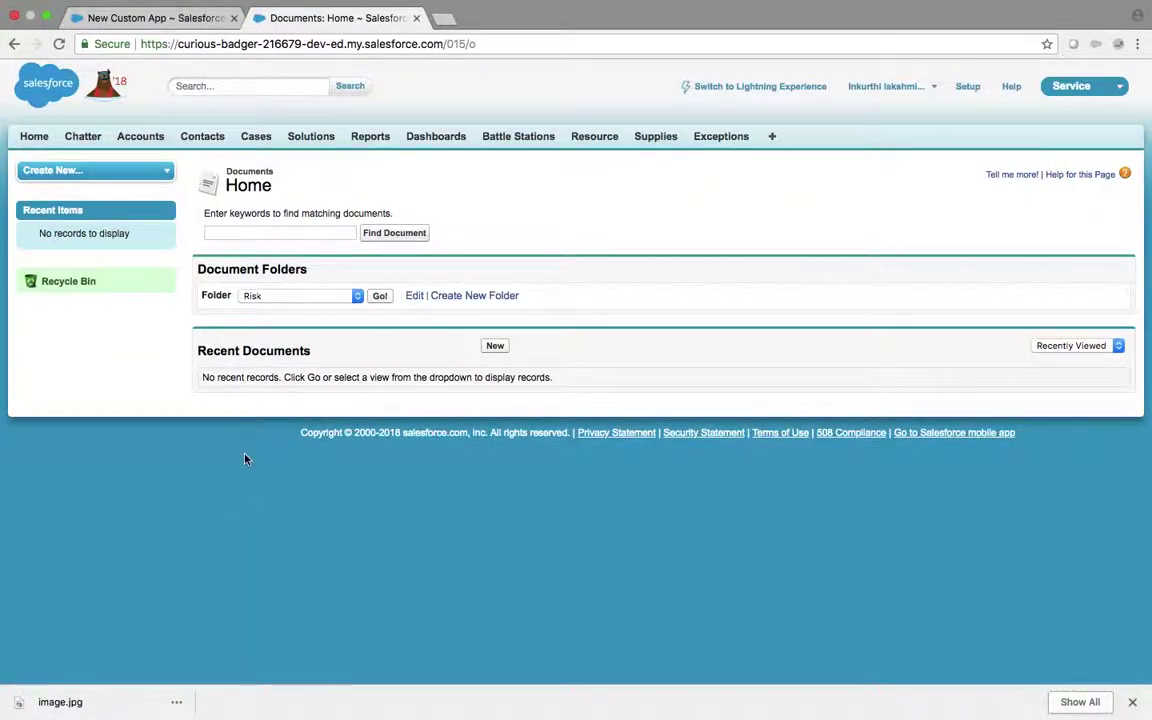
{"action": "left_click", "coordinate": [357, 297]}
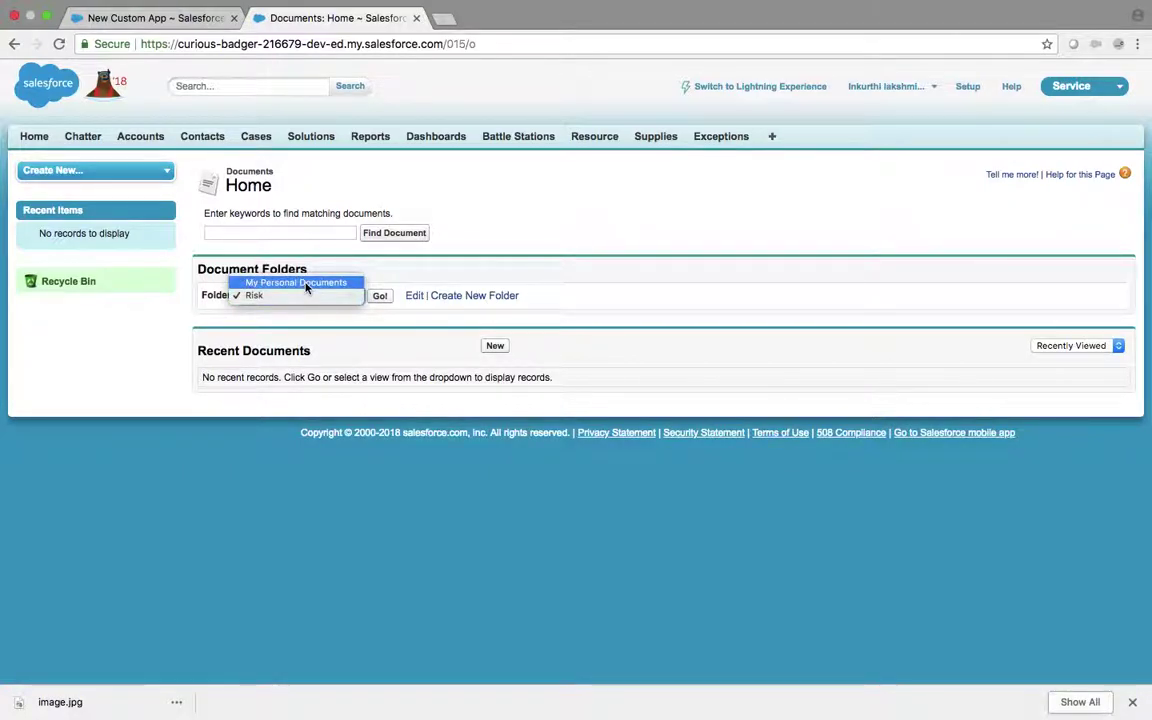
{"action": "left_click", "coordinate": [607, 280]}
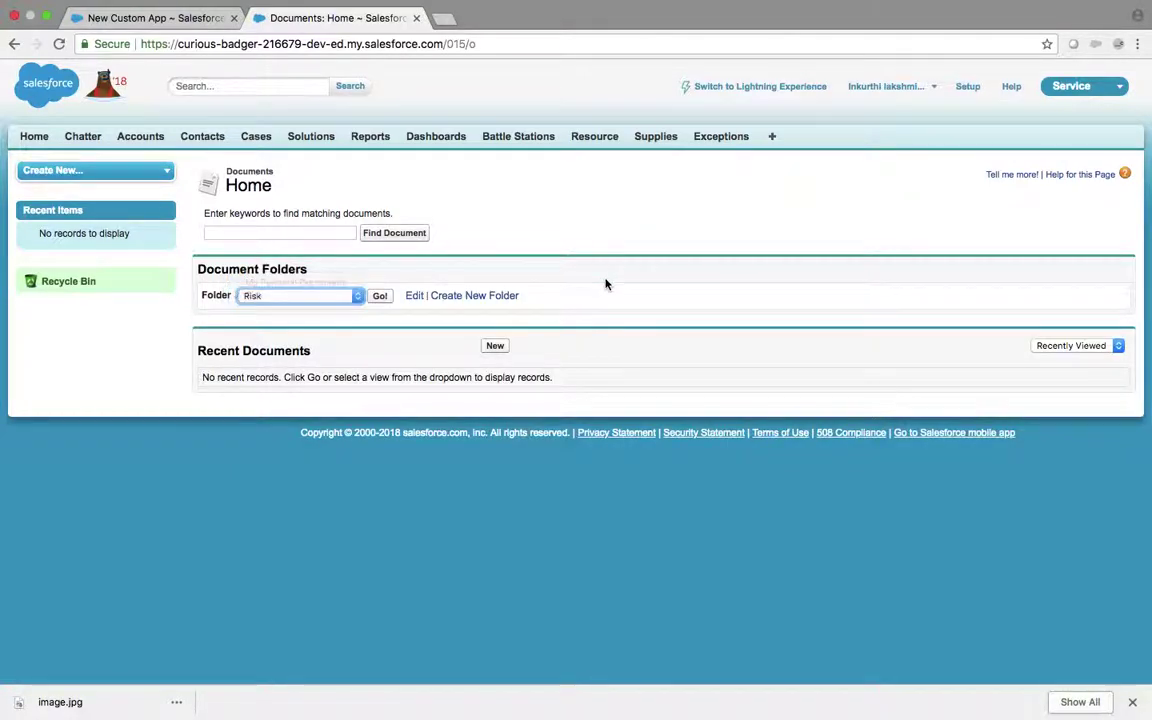
- Start a new document named Learning Logo with unique name Learning_Logo and assign it to the Risk folder
{"action": "left_click", "coordinate": [495, 345]}
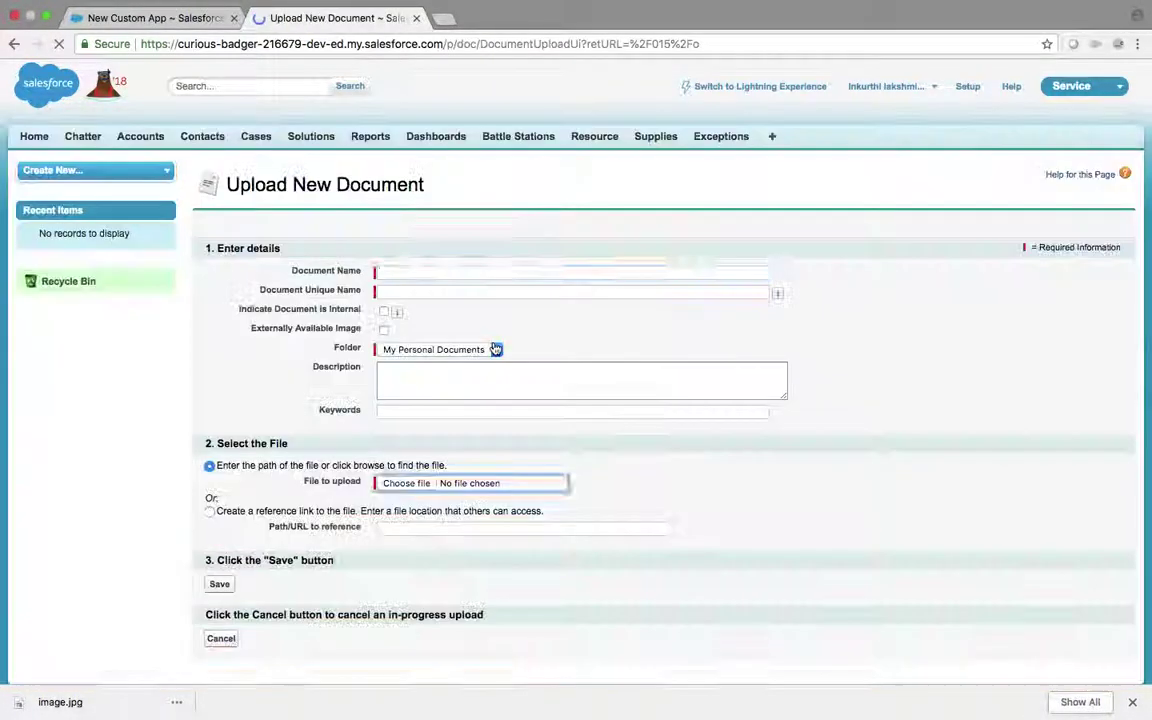
{"action": "left_click", "coordinate": [438, 270]}
{"action": "type", "text": "Le"}
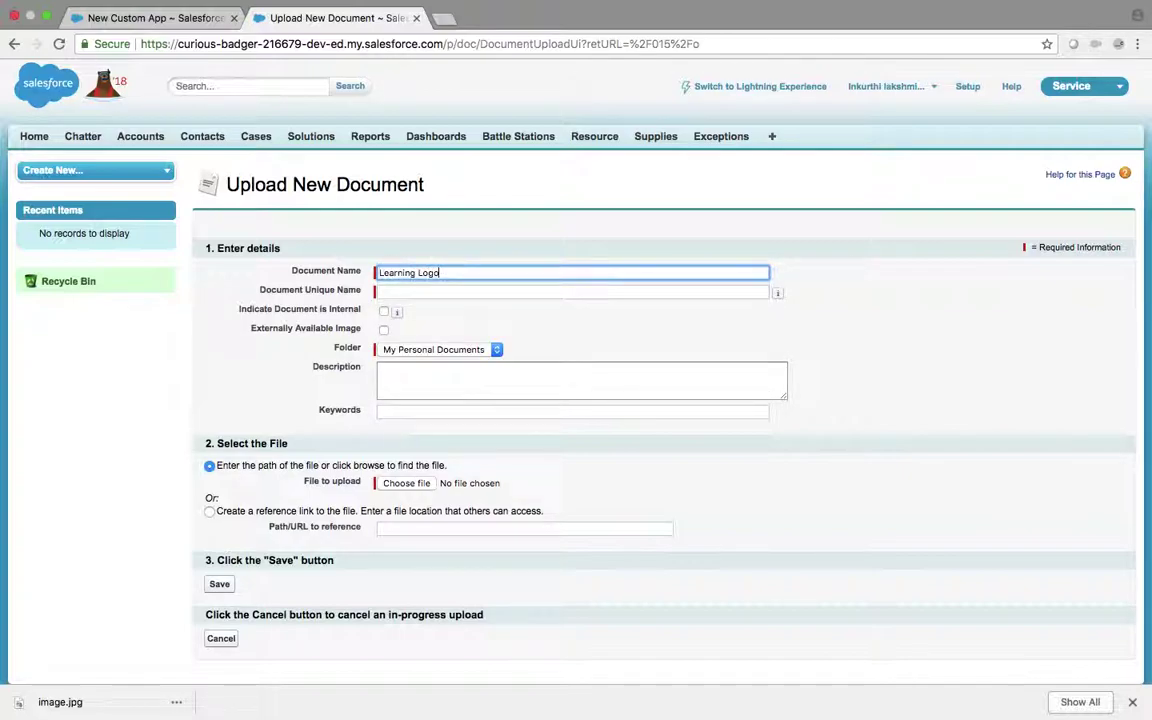
{"action": "key", "text": "Tab"}
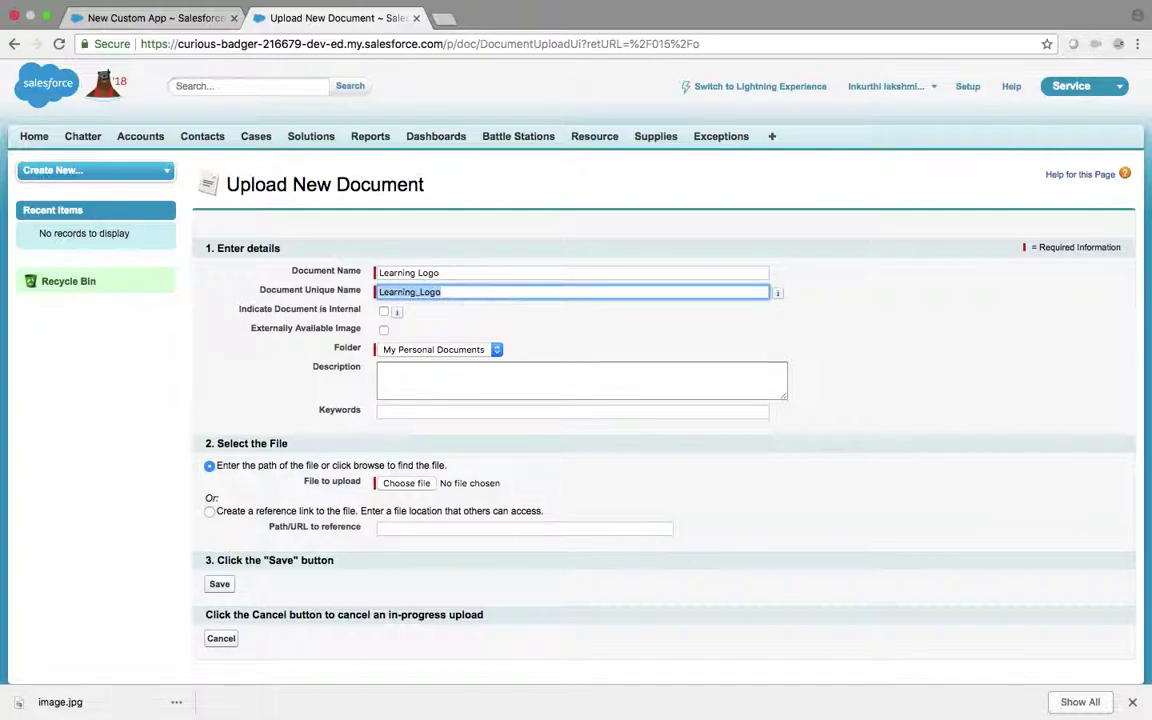
{"action": "left_click", "coordinate": [447, 350]}
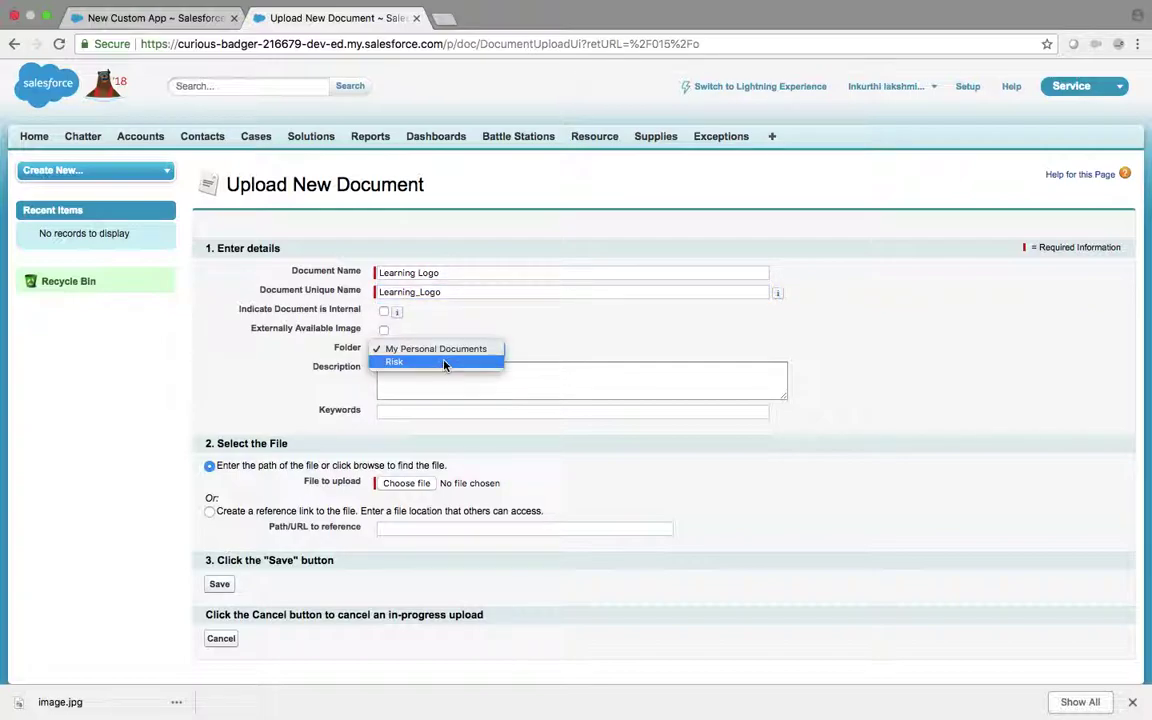
{"action": "left_click", "coordinate": [444, 364]}
{"action": "left_click", "coordinate": [429, 383]}
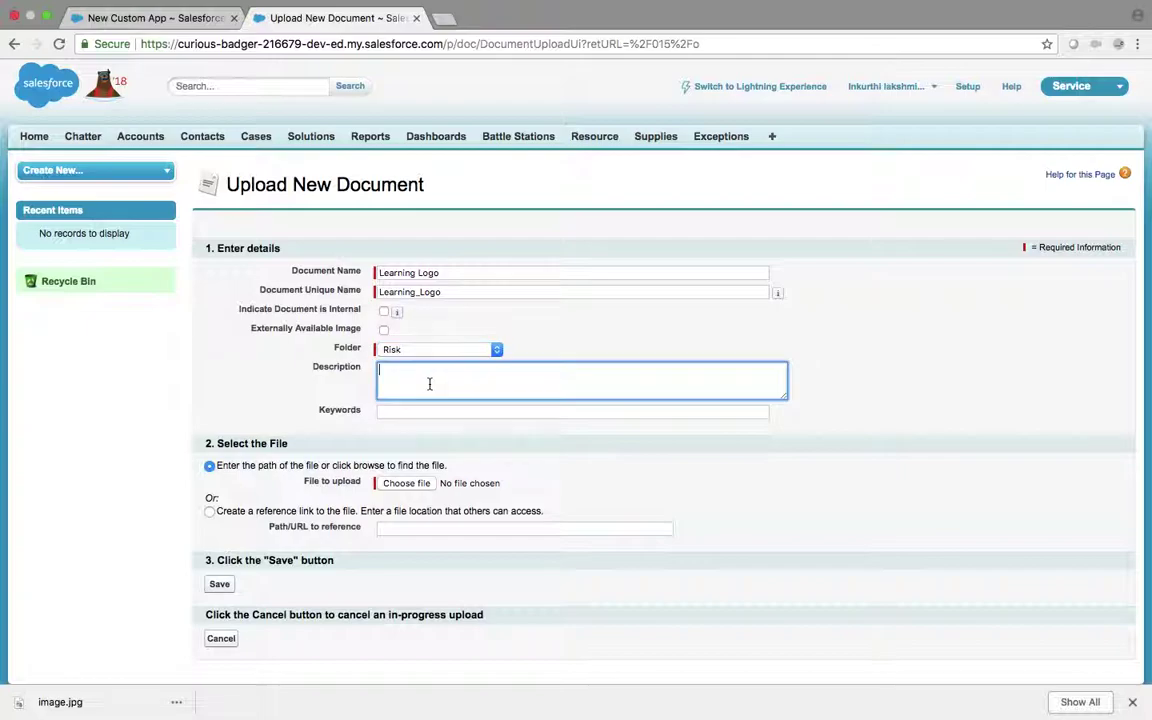
- Choose image.jpg from the Downloads folder as the file to upload, previewing the other candidate images first
{"action": "left_click", "coordinate": [405, 483]}
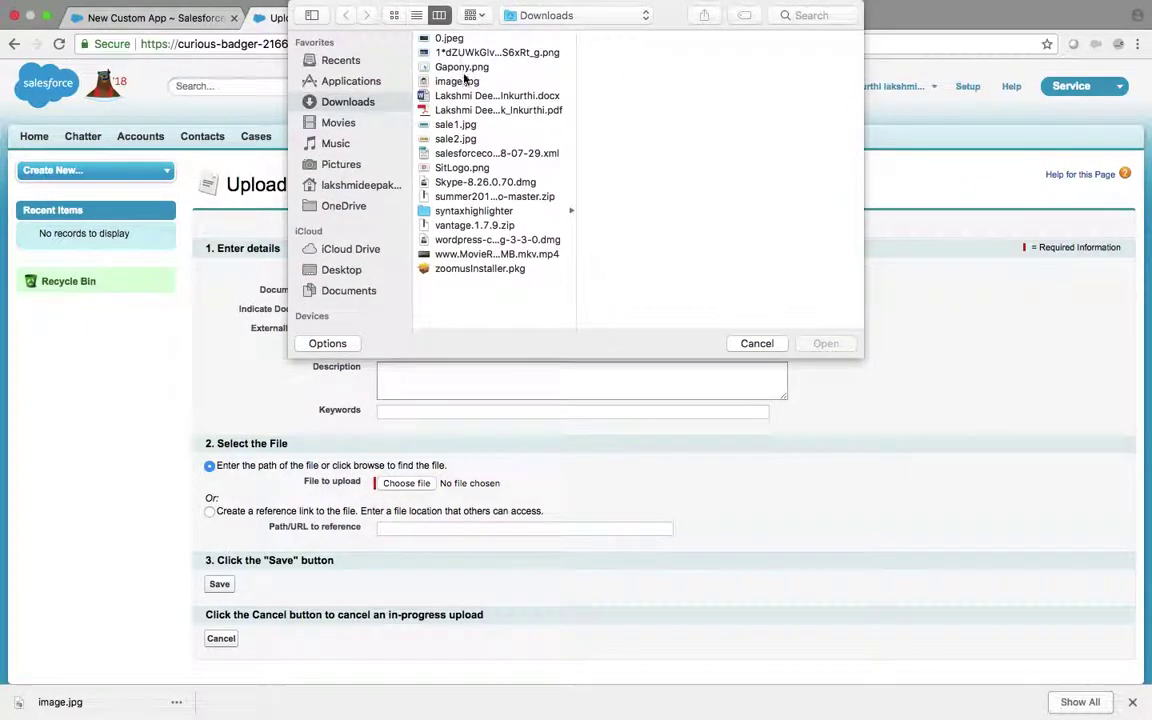
{"action": "left_click", "coordinate": [462, 67]}
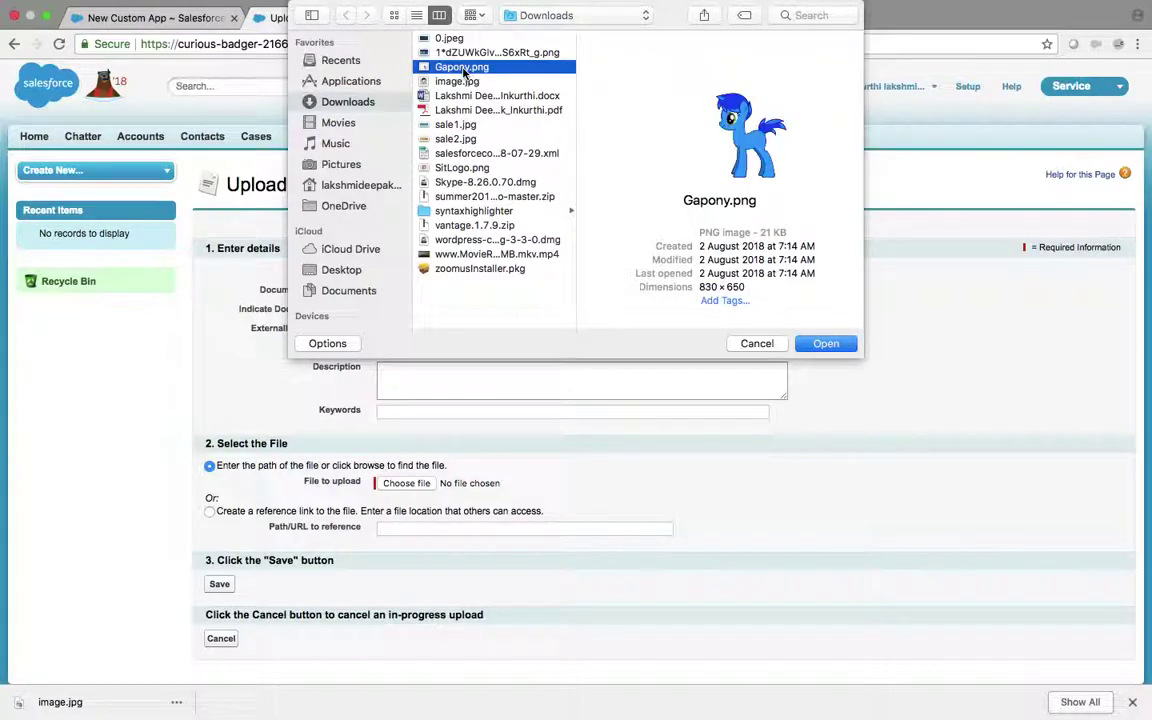
{"action": "left_click", "coordinate": [440, 38]}
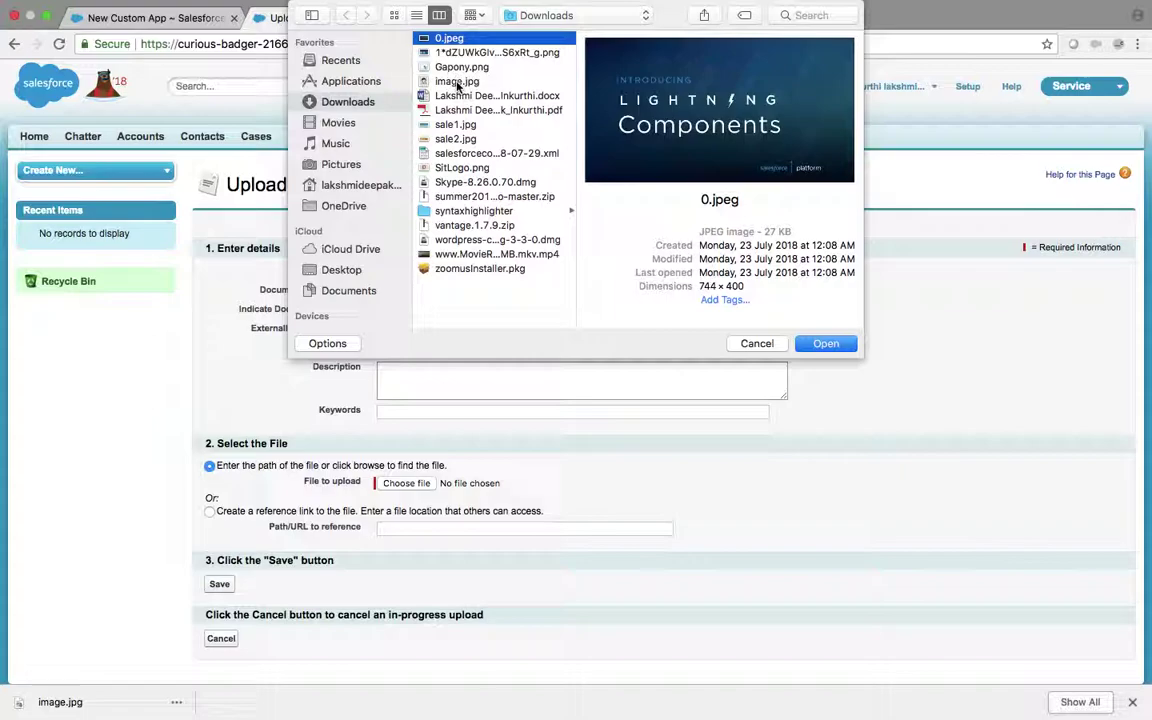
{"action": "left_click", "coordinate": [457, 82]}
{"action": "left_click", "coordinate": [845, 345]}
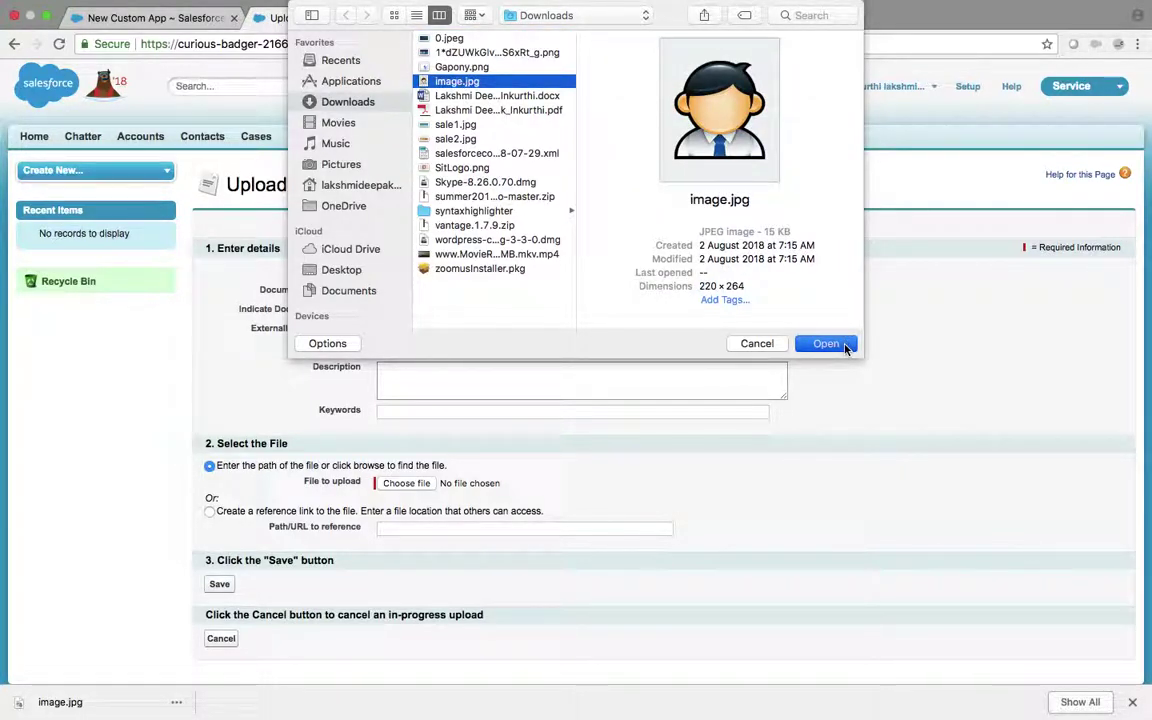
{"action": "left_click", "coordinate": [827, 345]}
{"action": "left_click", "coordinate": [826, 344]}
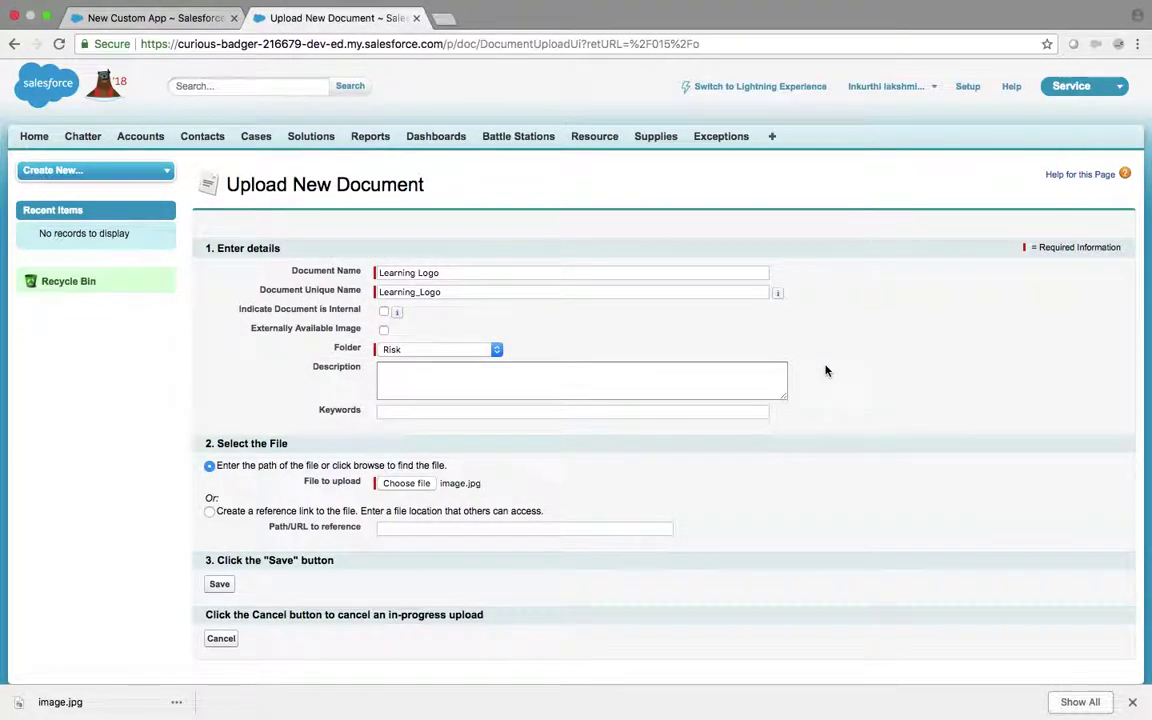
- Mark the document as an externally available image and save it
{"action": "left_click", "coordinate": [381, 334]}
{"action": "scroll", "coordinate": [413, 414], "scroll_direction": "down", "scroll_amount": 1}
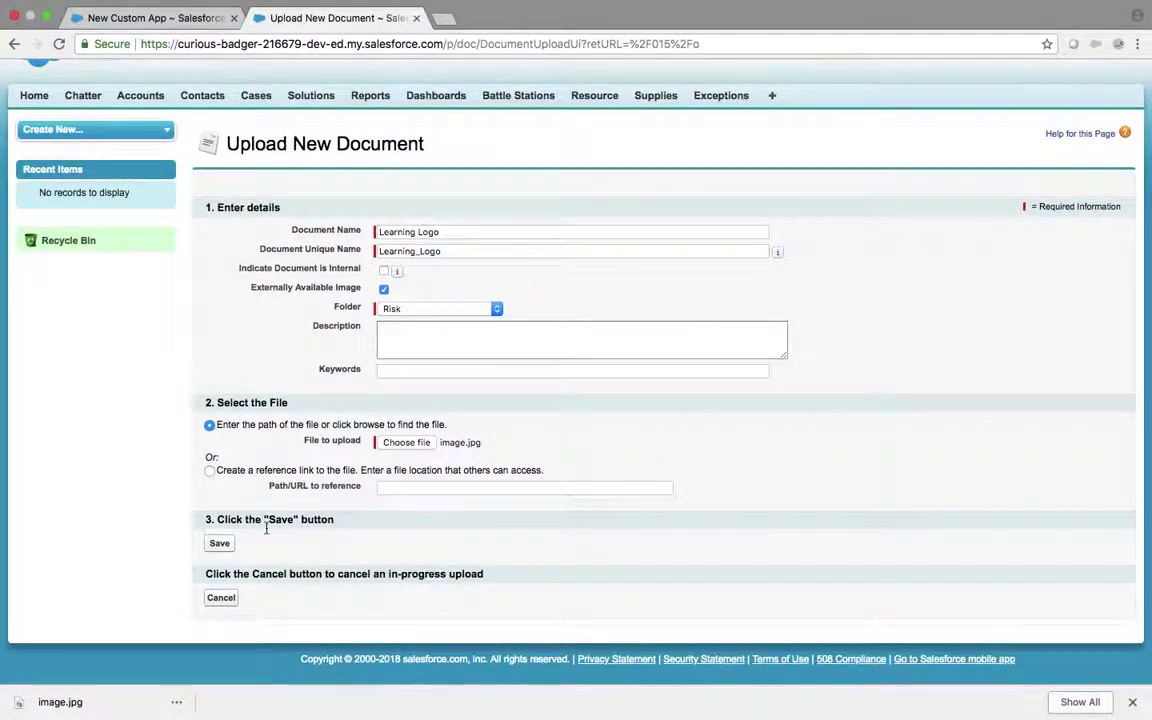
{"action": "left_click", "coordinate": [219, 544]}
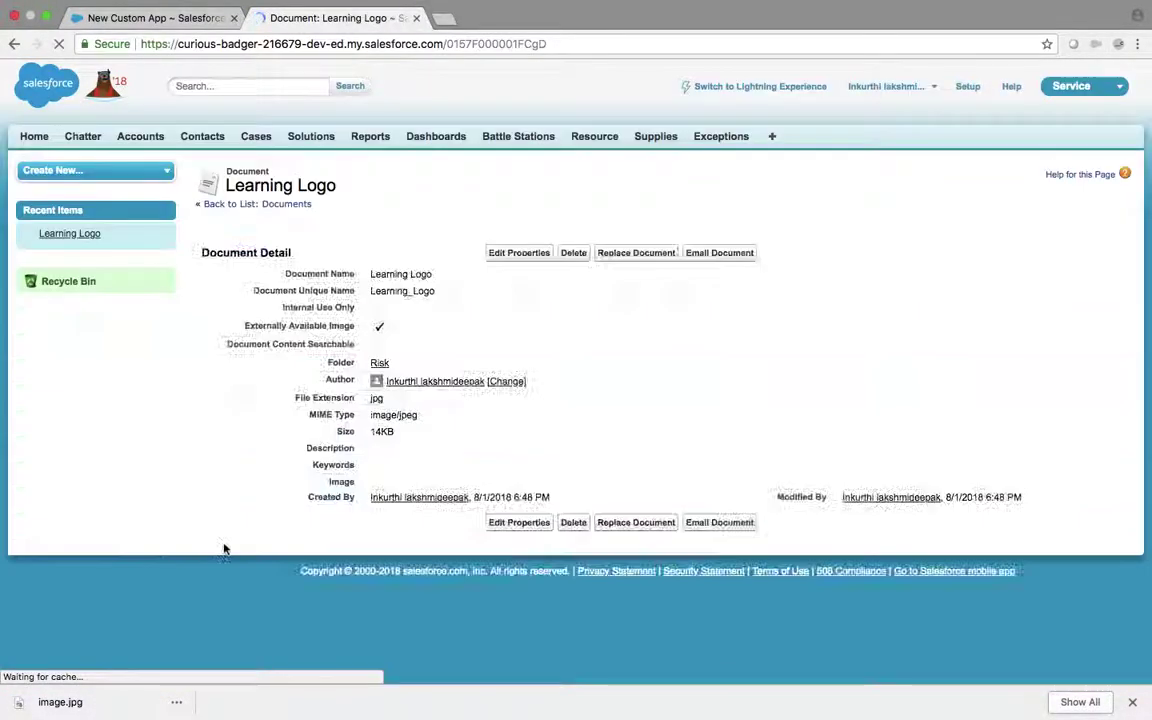
- Open the Risk document folder in a separate browser tab and review its access settings without changing them
{"action": "scroll", "coordinate": [224, 548], "scroll_direction": "down", "scroll_amount": 2}
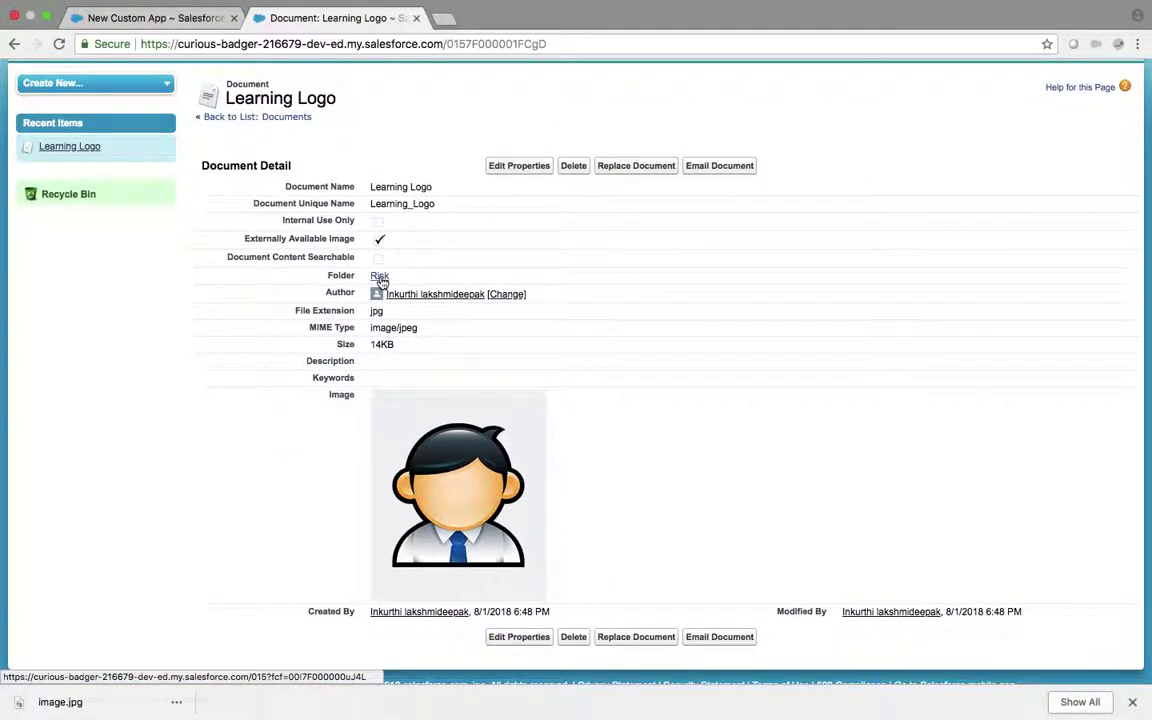
{"action": "left_click", "coordinate": [380, 278], "text": "super"}
{"action": "left_click", "coordinate": [494, 20]}
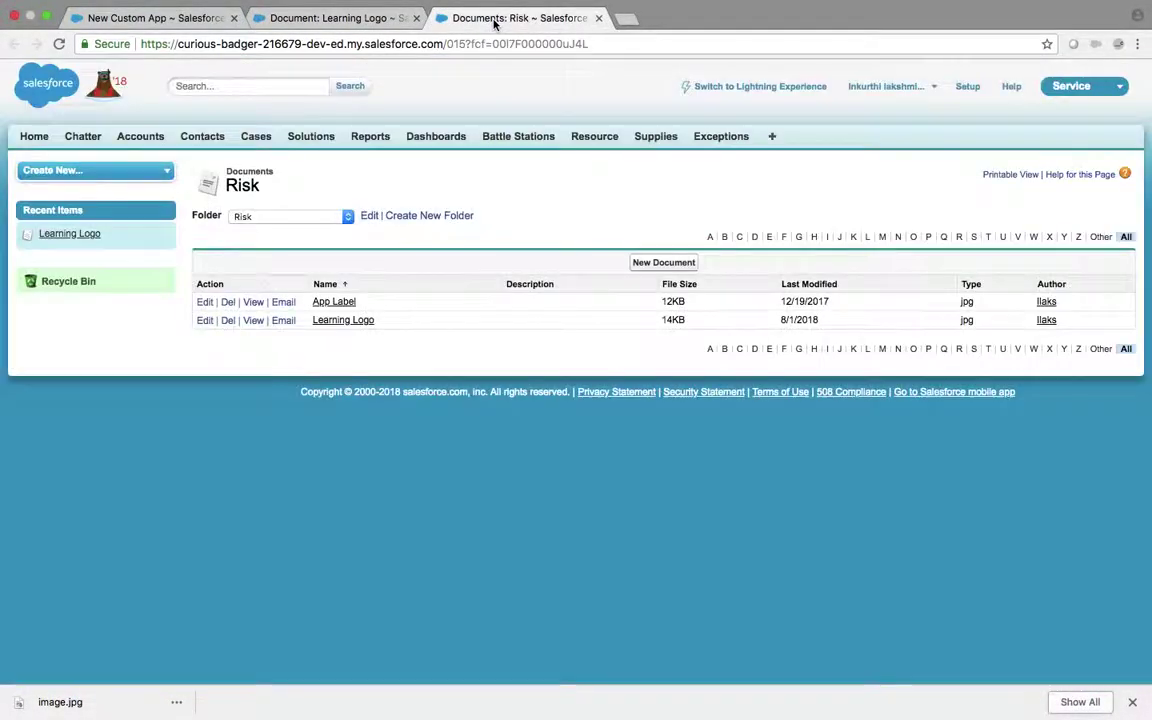
{"action": "left_click", "coordinate": [374, 219]}
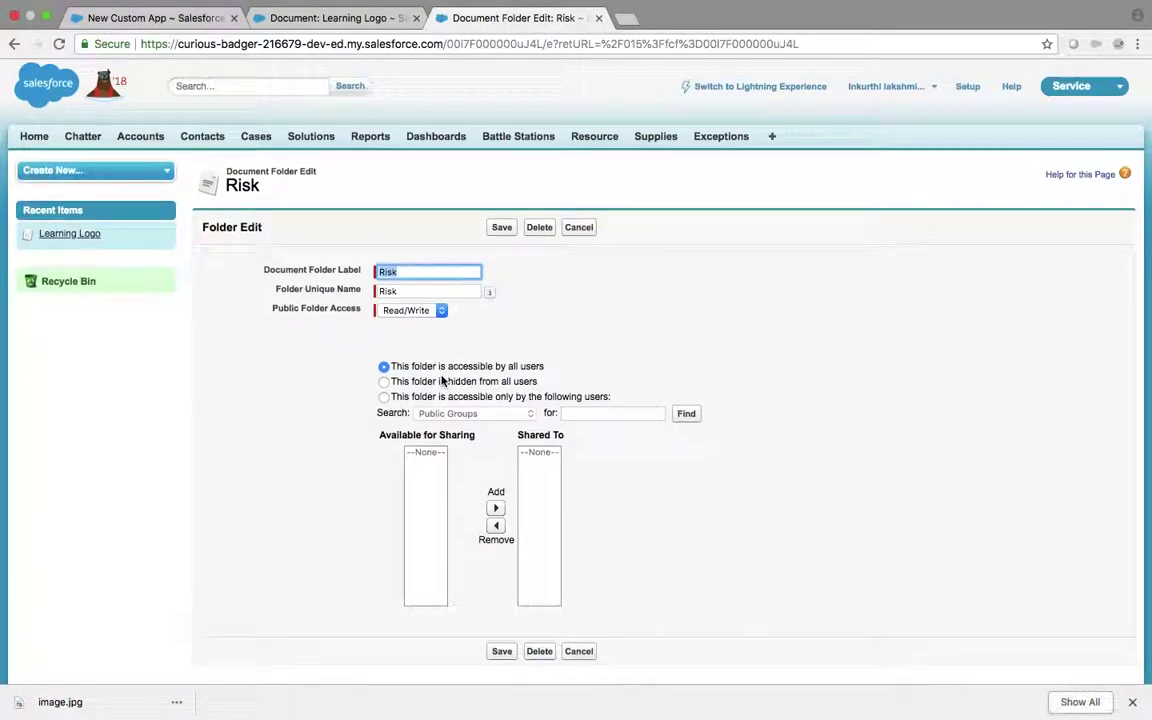
{"action": "scroll", "coordinate": [410, 360], "scroll_direction": "down", "scroll_amount": 1}
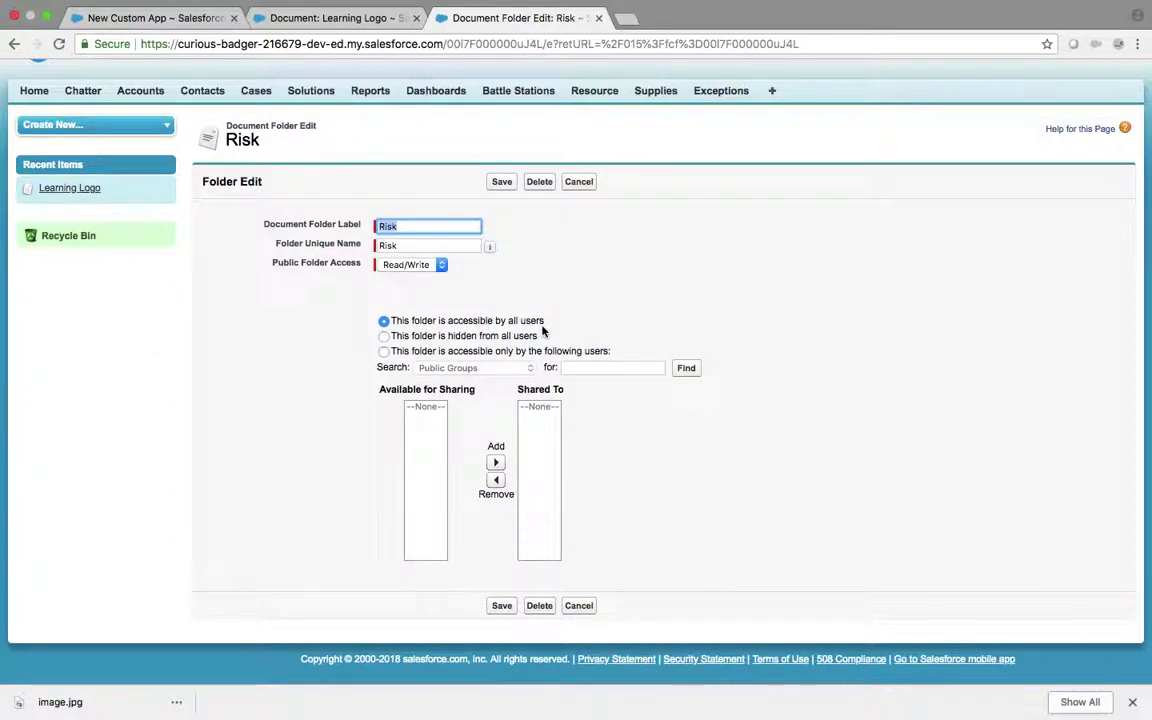
{"action": "left_click", "coordinate": [580, 183]}
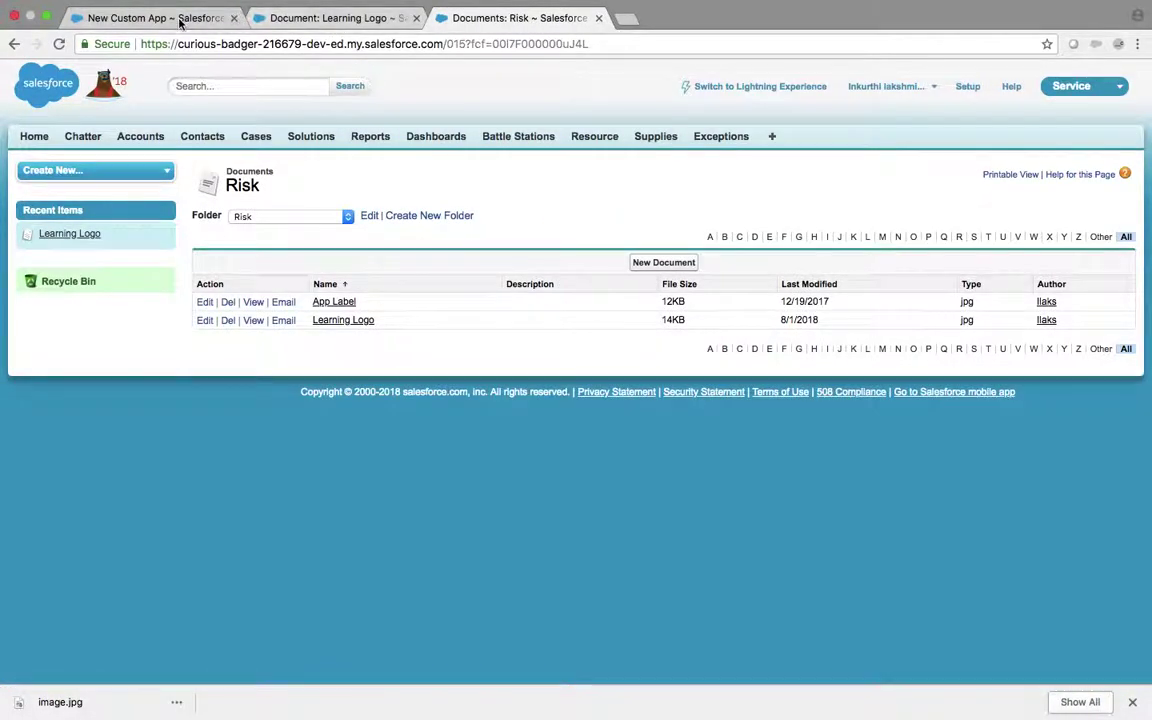
- Insert the Learning Logo image from the Risk folder as the custom app's logo and compare it with the uploaded document
{"action": "left_click", "coordinate": [180, 20]}
{"action": "left_click", "coordinate": [689, 350]}
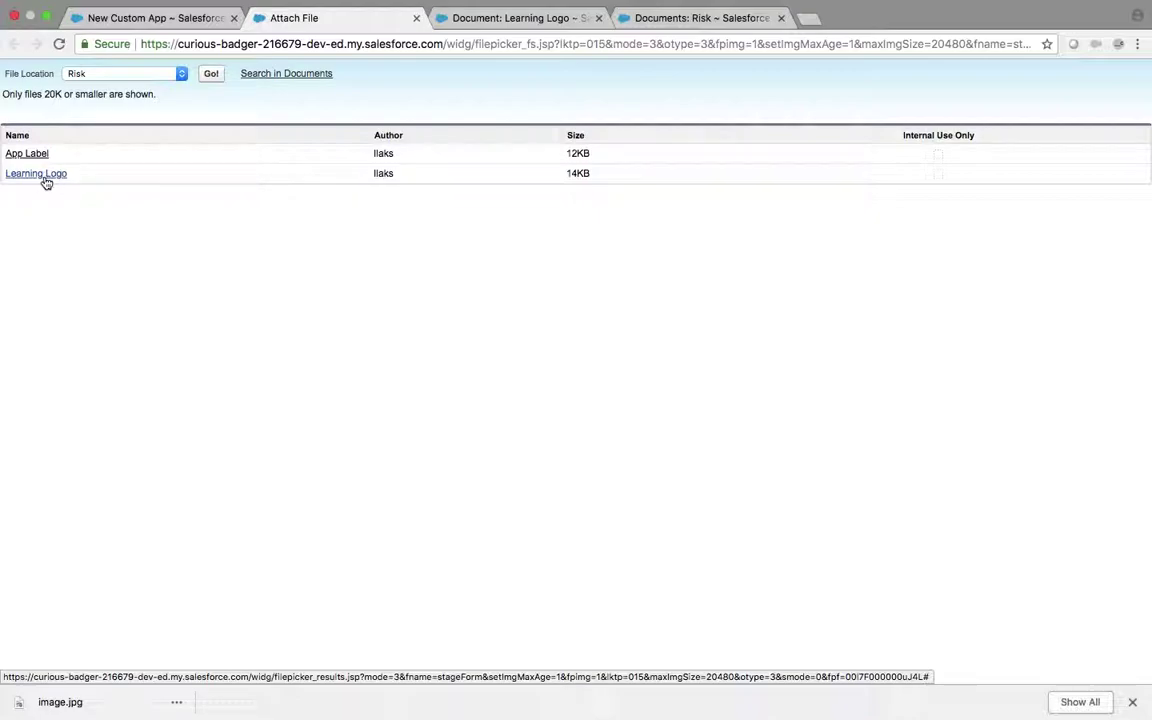
{"action": "left_click", "coordinate": [45, 181]}
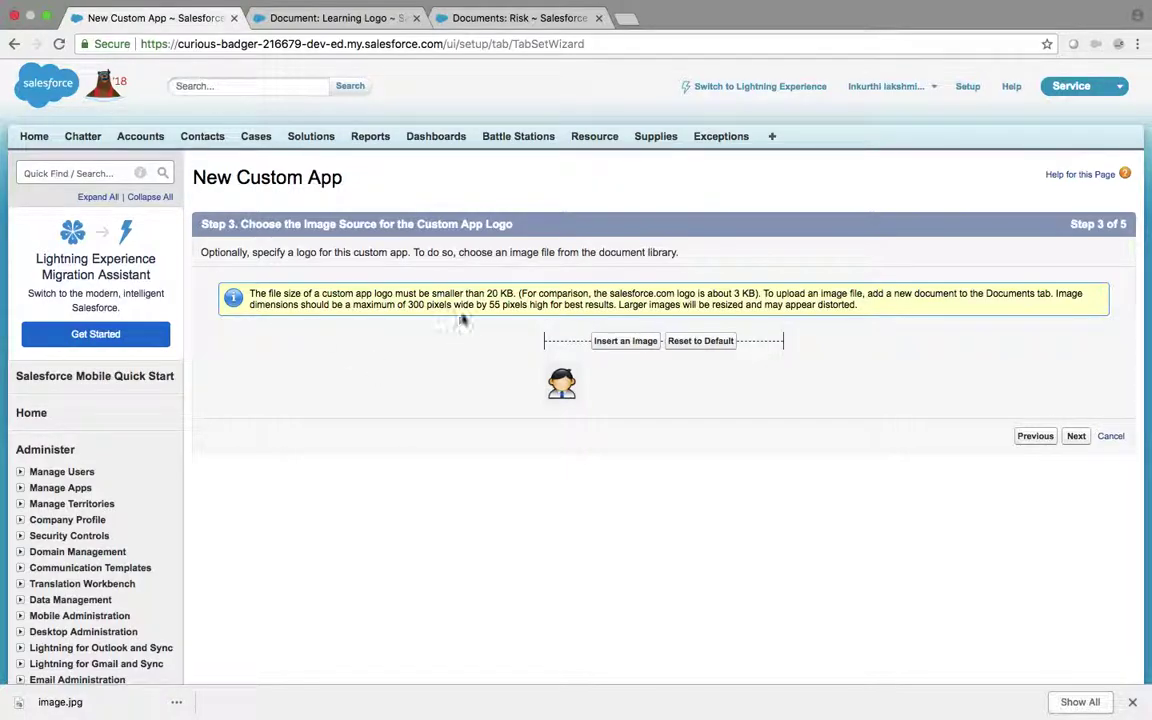
{"action": "left_click", "coordinate": [367, 28]}
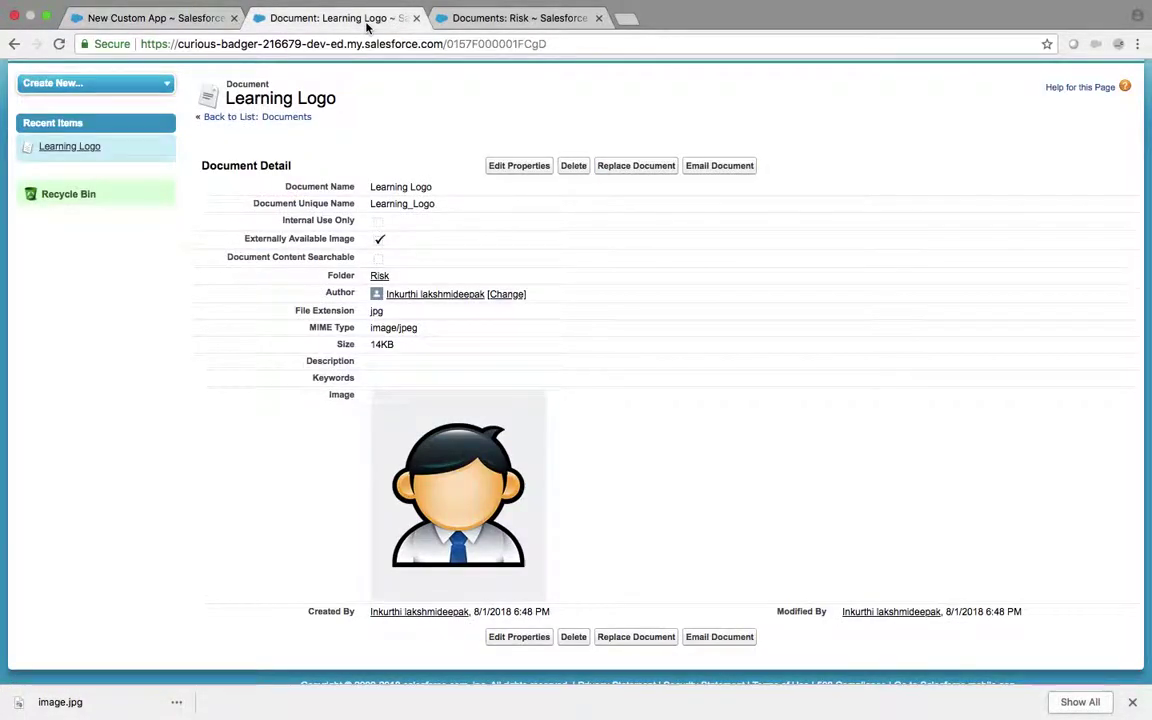
{"action": "left_click", "coordinate": [147, 18]}
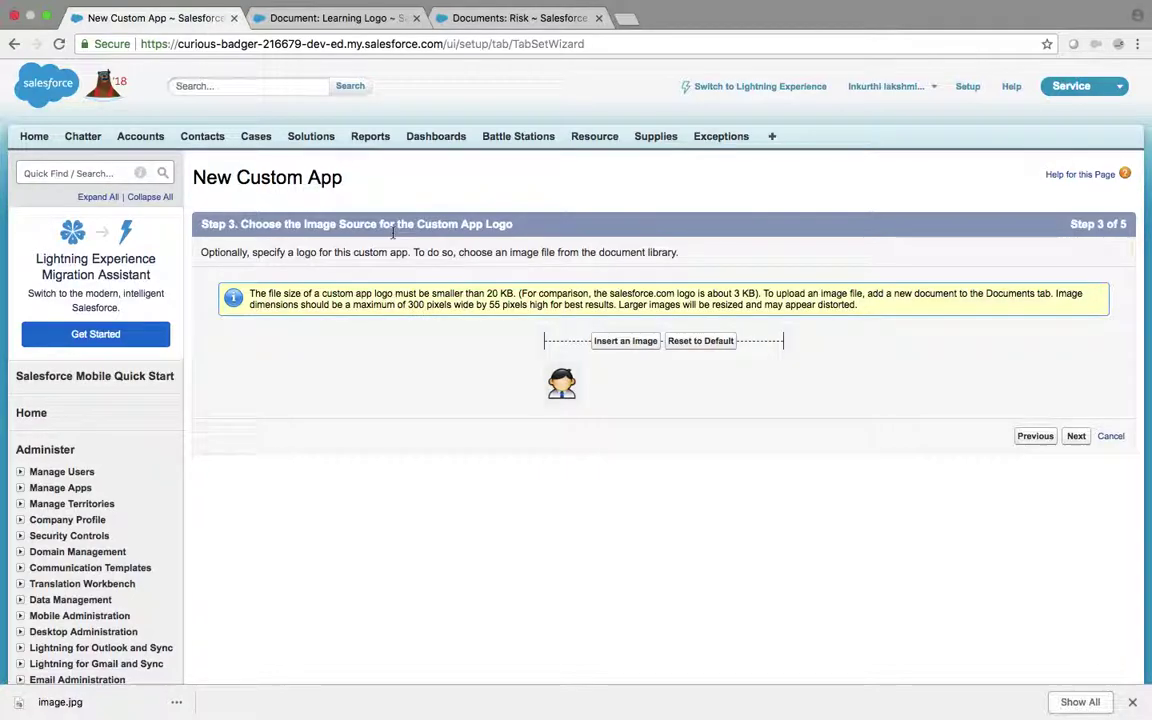
- Review the Learning Logo document, then load google.com in the browser tab that shows the Risk documents
{"action": "left_click", "coordinate": [327, 20]}
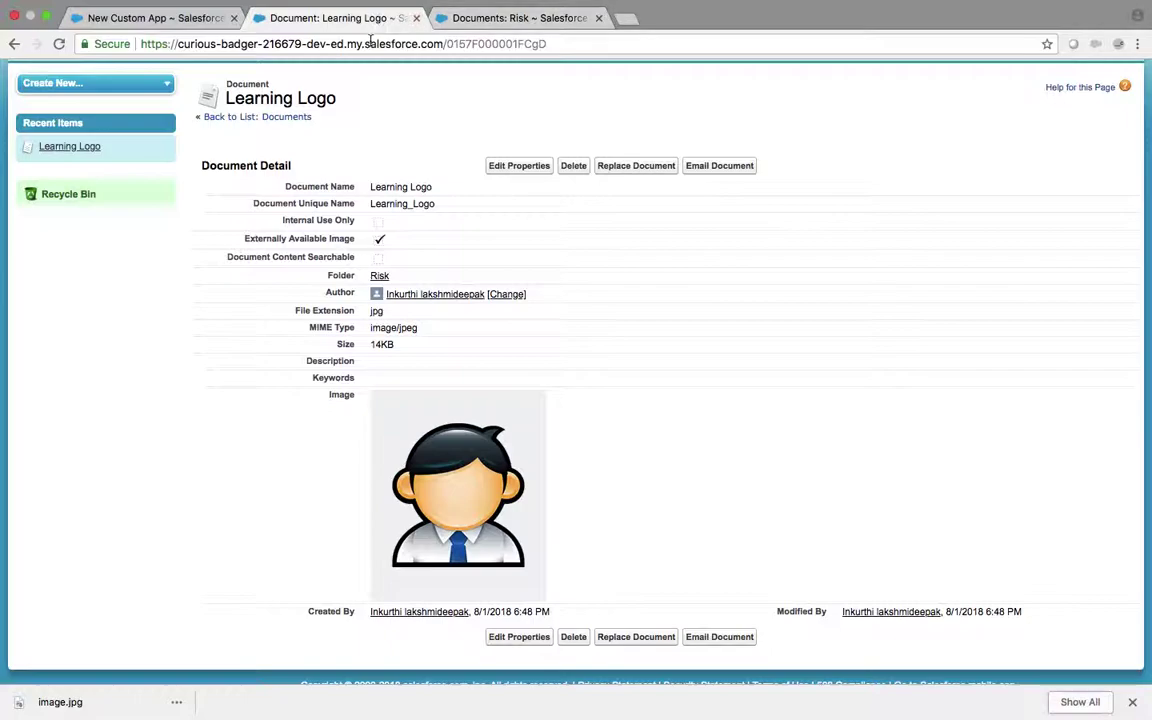
{"action": "left_click", "coordinate": [505, 20]}
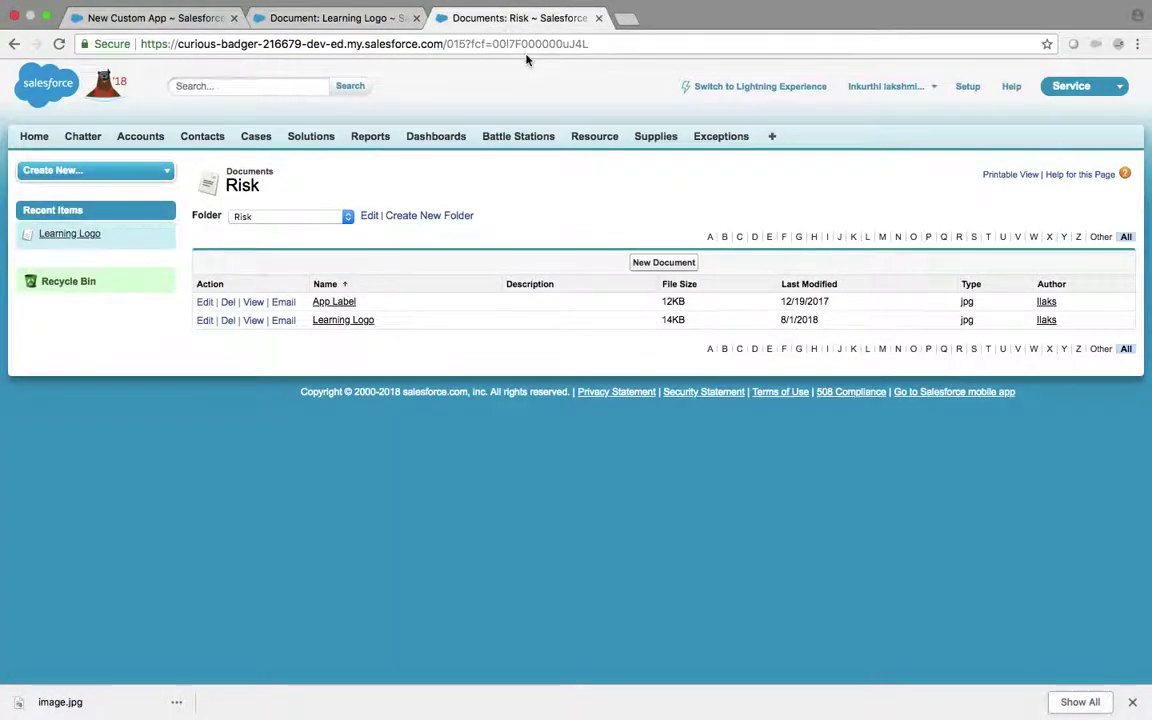
{"action": "left_click", "coordinate": [472, 43]}
{"action": "type", "text": "google.com"}
{"action": "key", "text": "Return"}
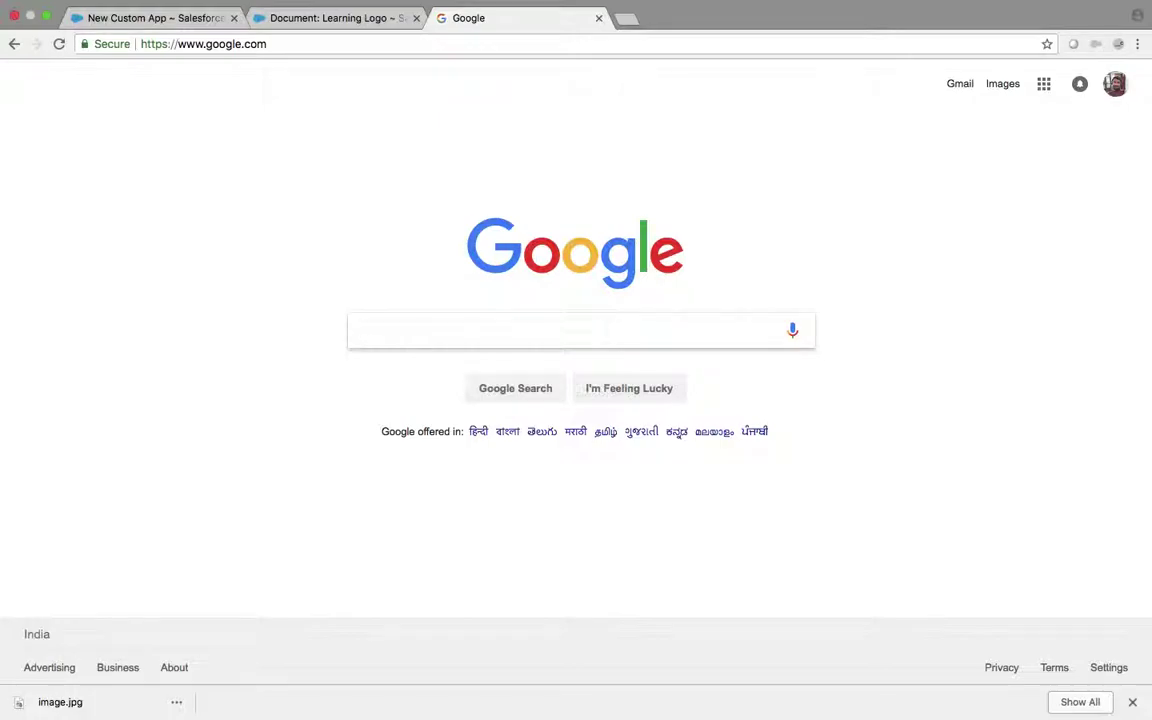
- Copy the recommended logo dimensions from the custom app wizard and search Google for "300 pixels wide by 55 pixels"
{"action": "left_click", "coordinate": [154, 18]}
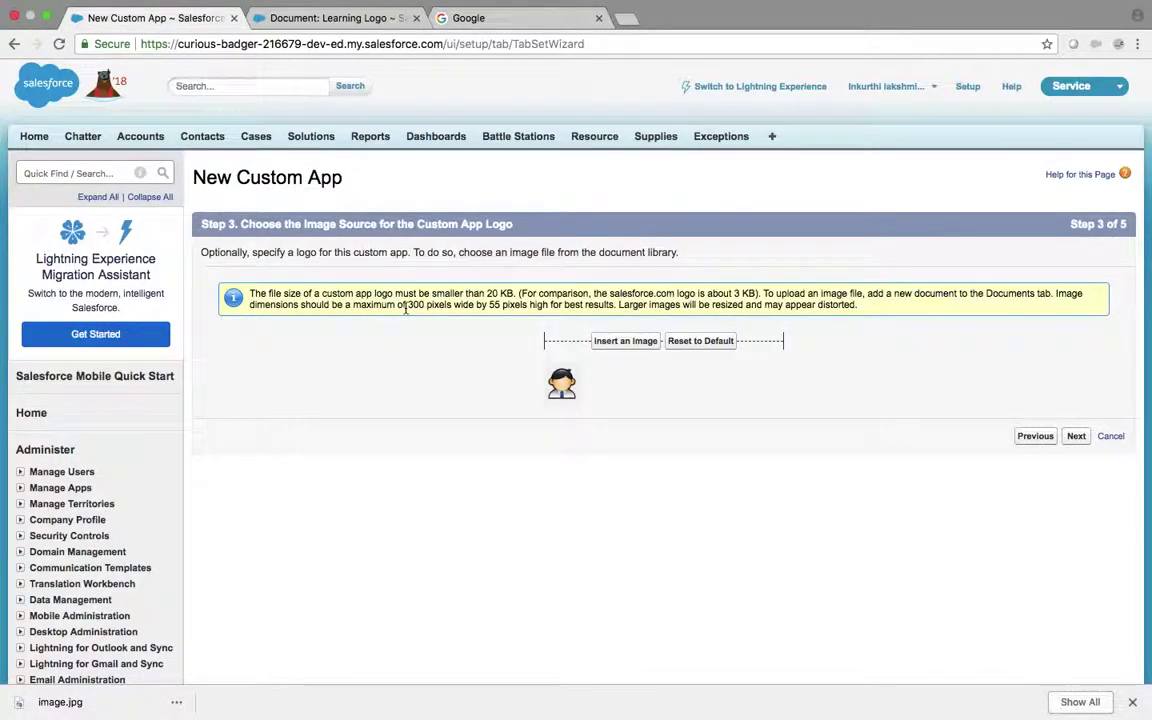
{"action": "left_click_drag", "start_coordinate": [408, 305], "coordinate": [530, 306]}
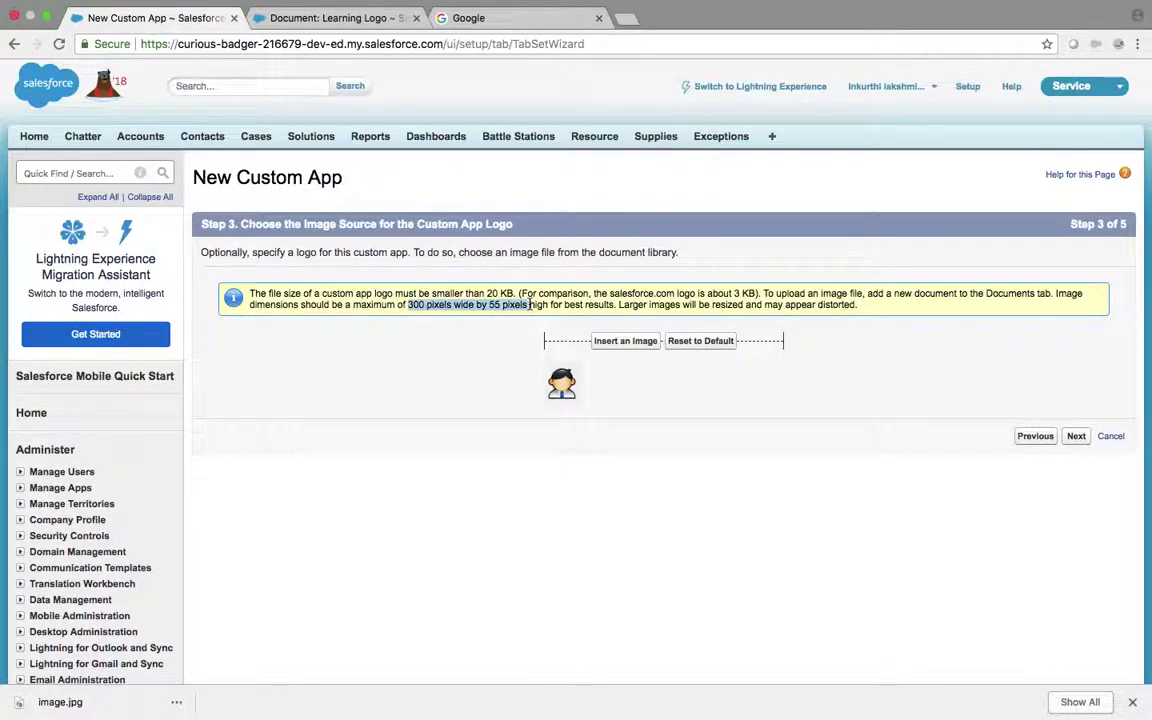
{"action": "key", "text": "ctrl+c"}
{"action": "left_click", "coordinate": [478, 18]}
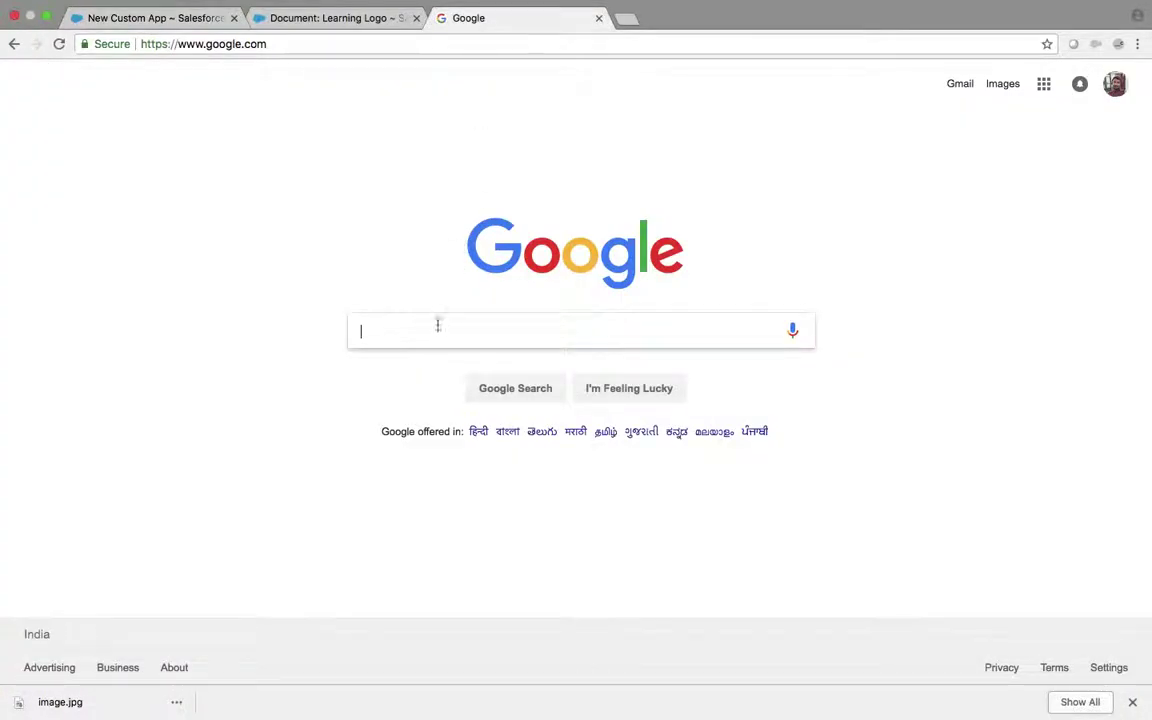
{"action": "key", "text": "ctrl+v"}
{"action": "key", "text": "Return"}
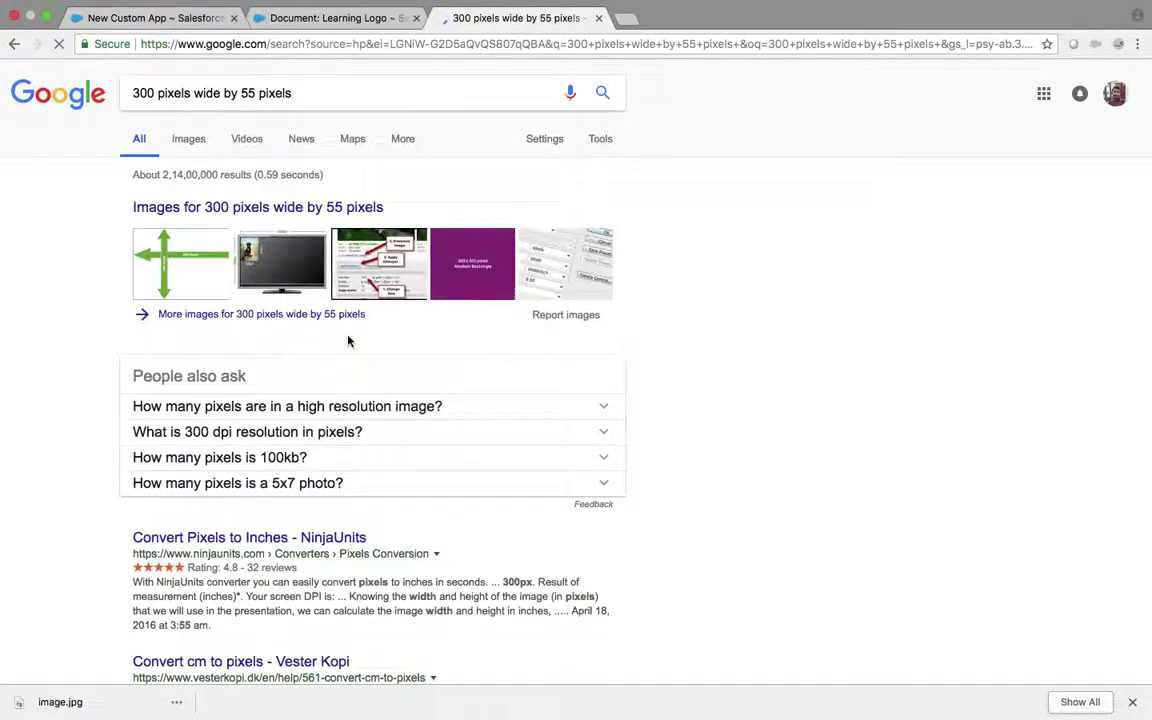
- Refine the Google search to "300 pixels wide by 55 pixels with less than 15KB" and view the image results
{"action": "left_click", "coordinate": [326, 99]}
{"action": "type", "text": "with"}
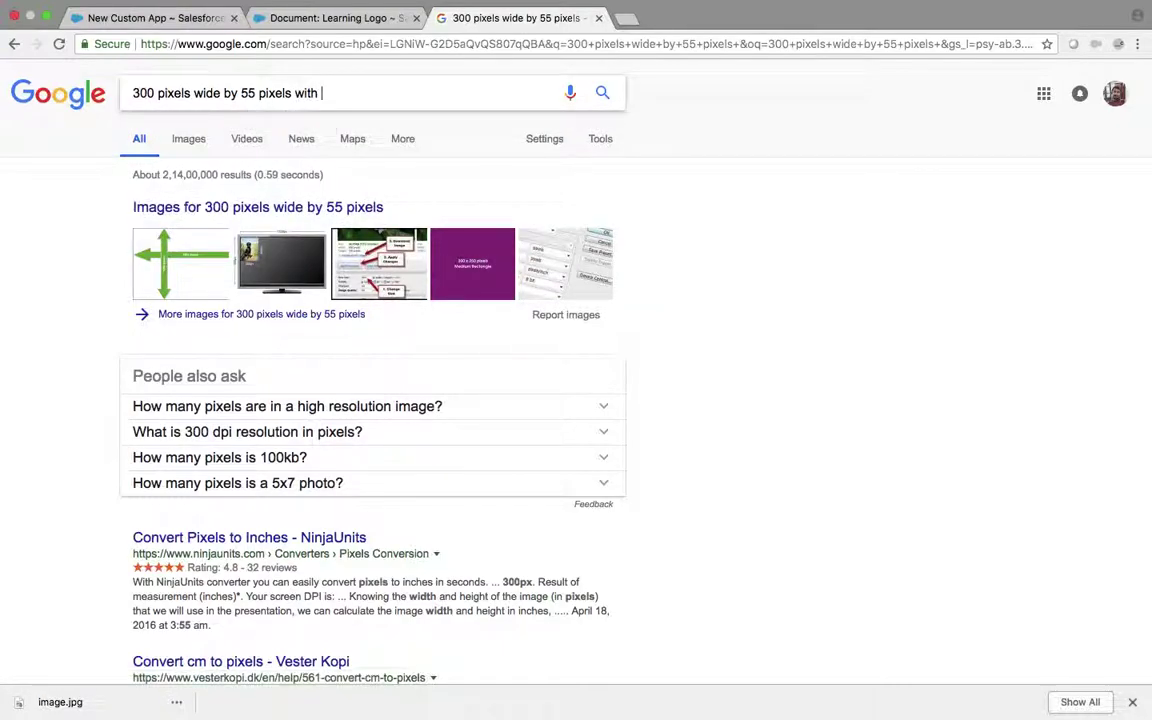
{"action": "type", "text": " less tha"}
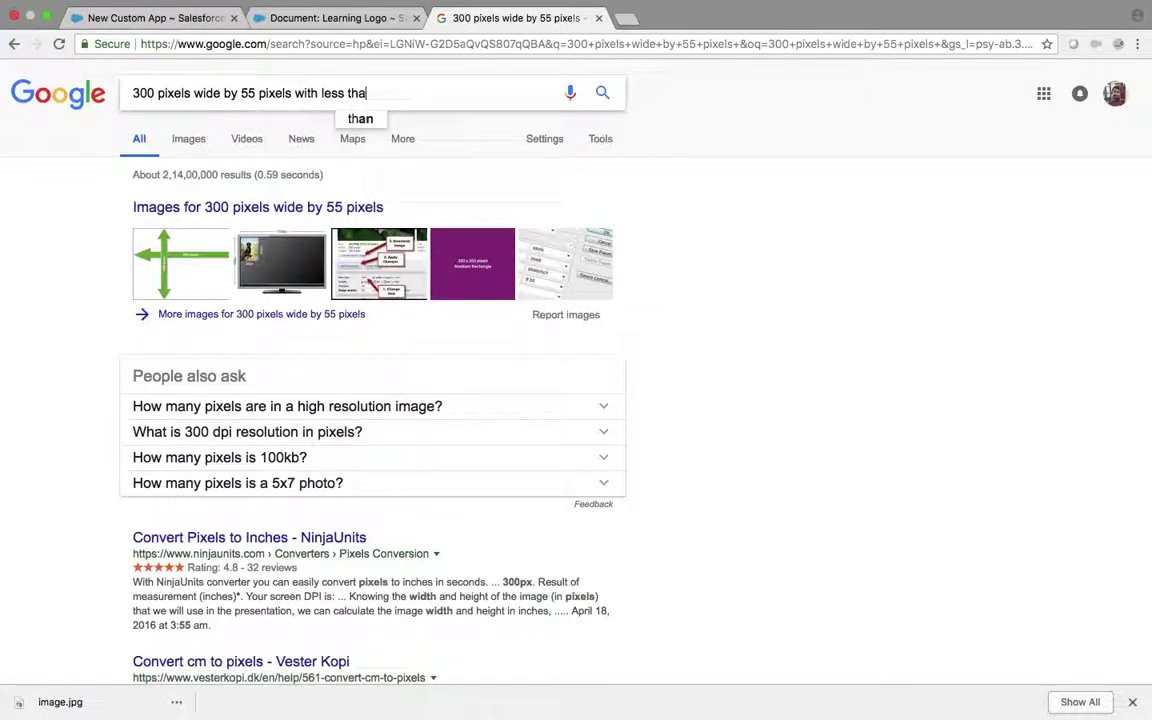
{"action": "type", "text": "n 15KB"}
{"action": "key", "text": "Return"}
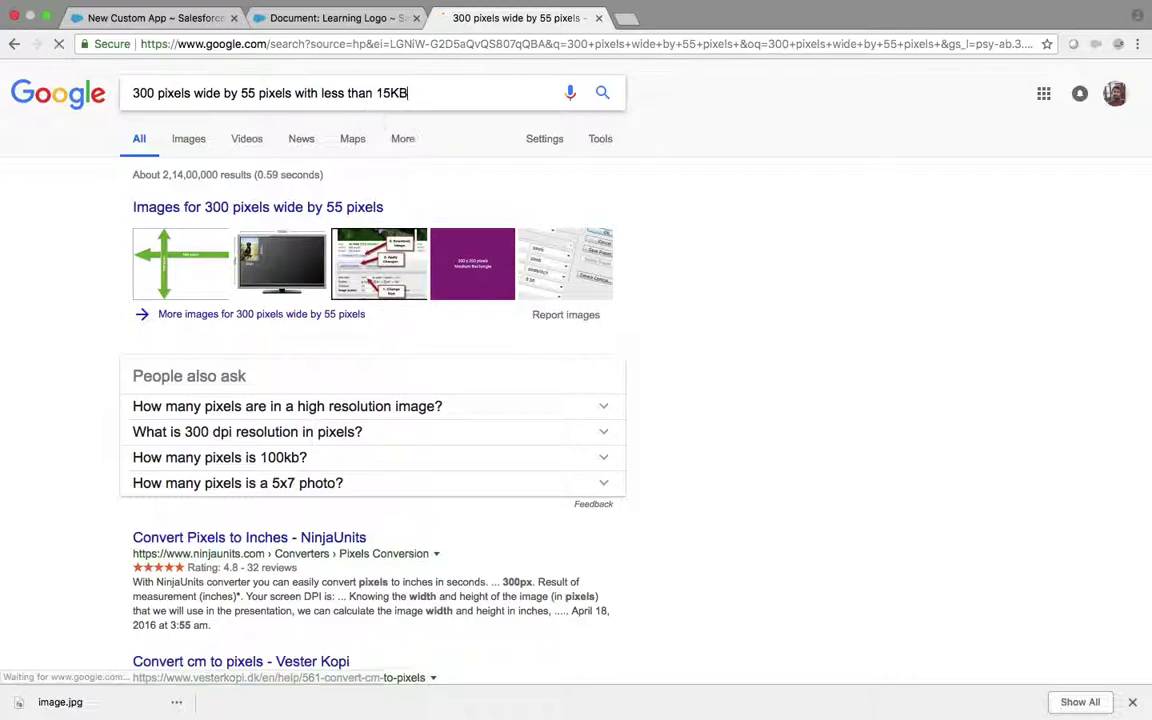
{"action": "left_click", "coordinate": [189, 140]}
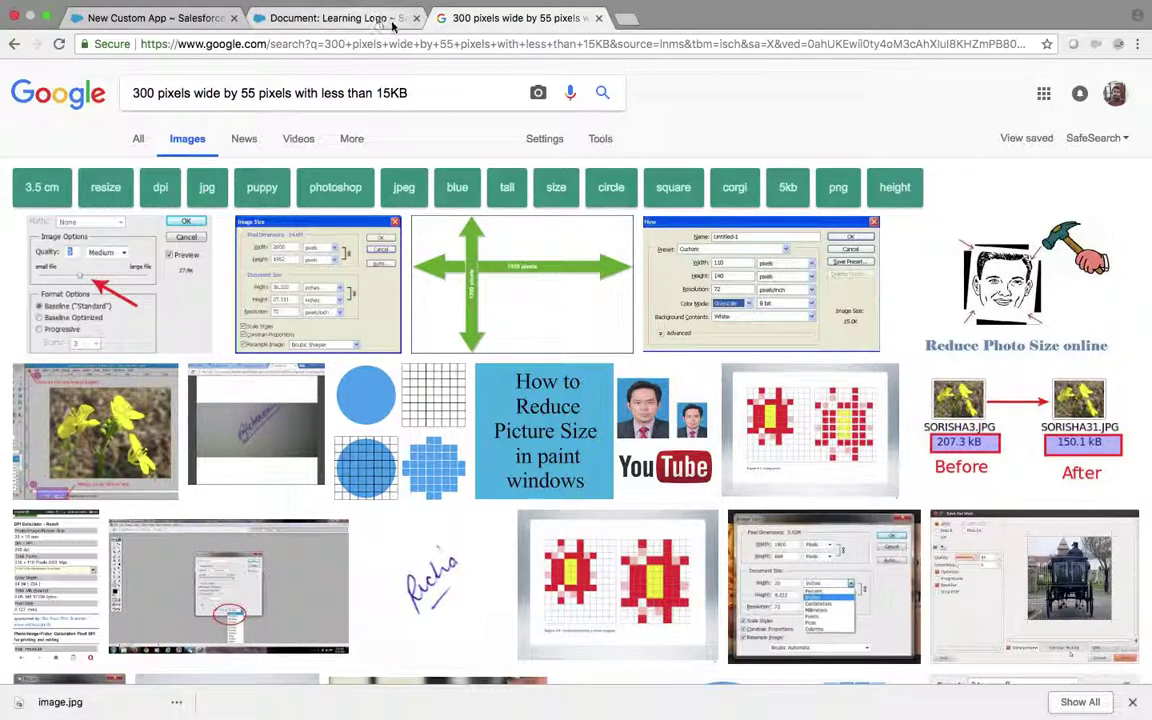
- Close the Google and Learning Logo browser tabs and advance the custom app wizard to the tab selection
{"action": "left_click", "coordinate": [598, 19]}
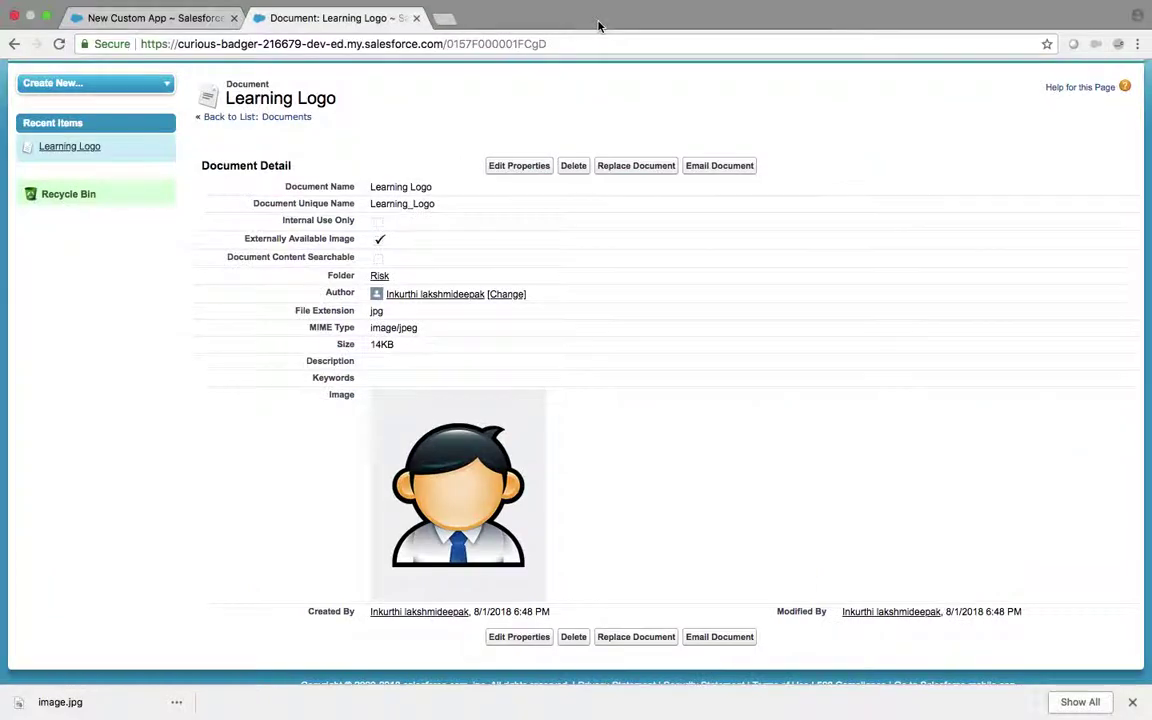
{"action": "left_click", "coordinate": [416, 18]}
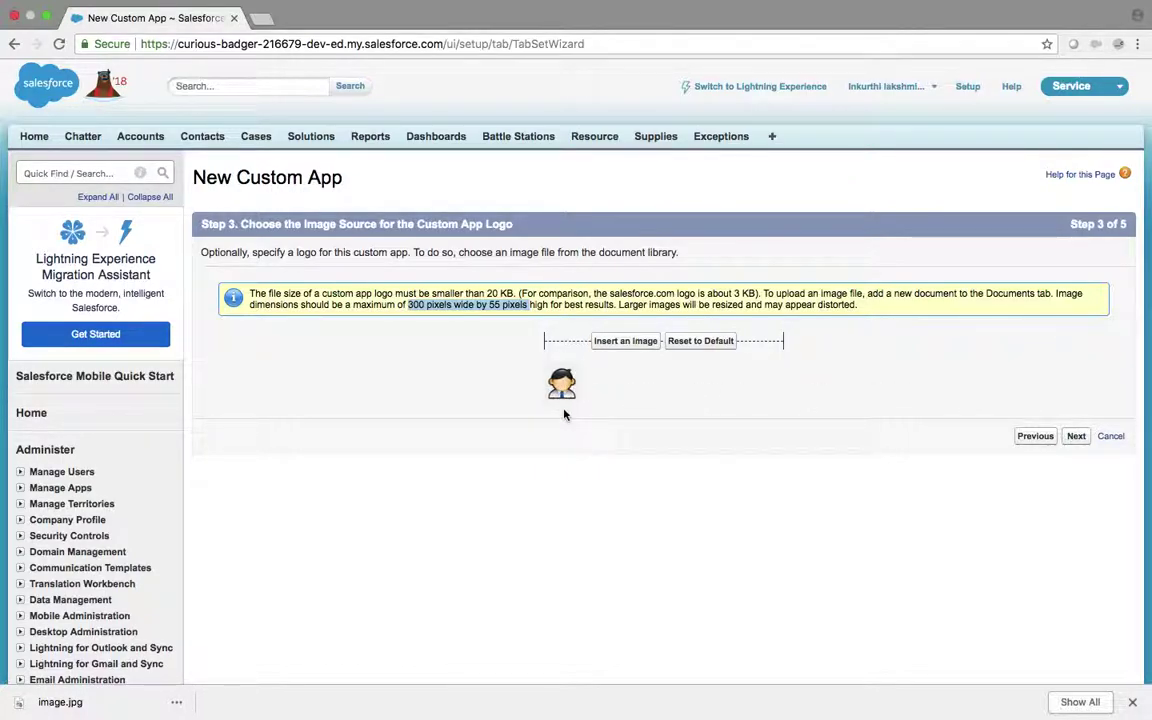
{"action": "left_click", "coordinate": [1078, 438]}
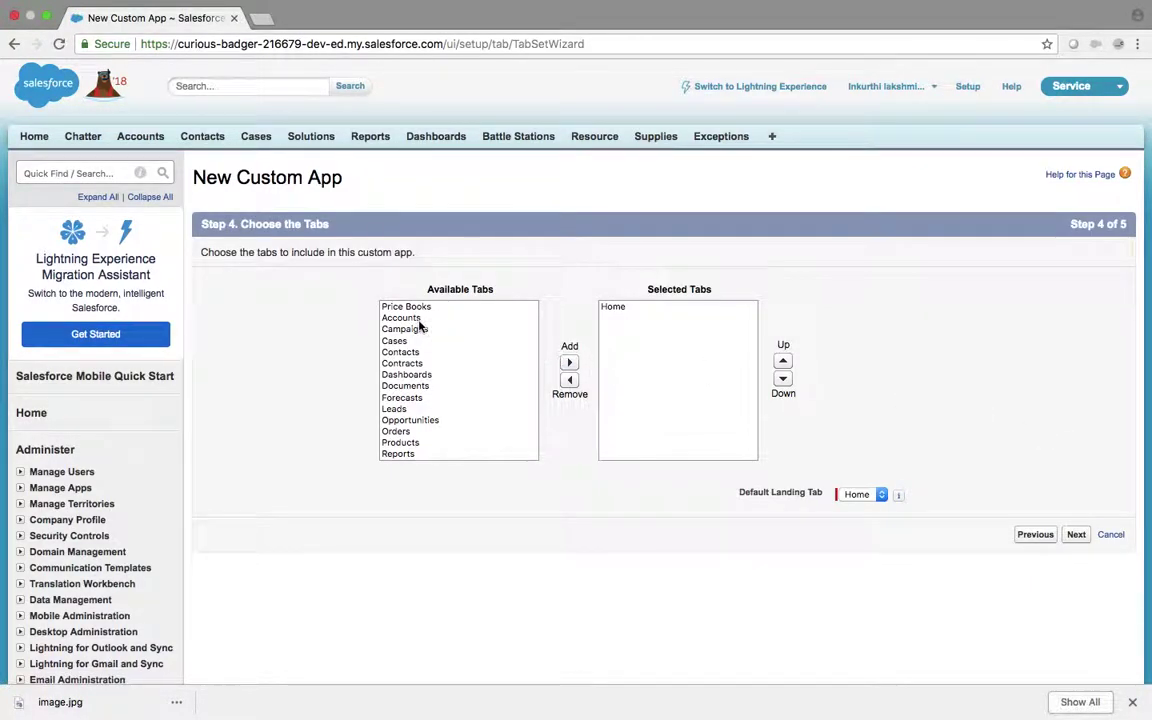
- Add Accounts, Contacts, Cases, Opportunities and Leads to the custom app's selected tabs, in that order after Home
{"action": "left_click", "coordinate": [619, 312]}
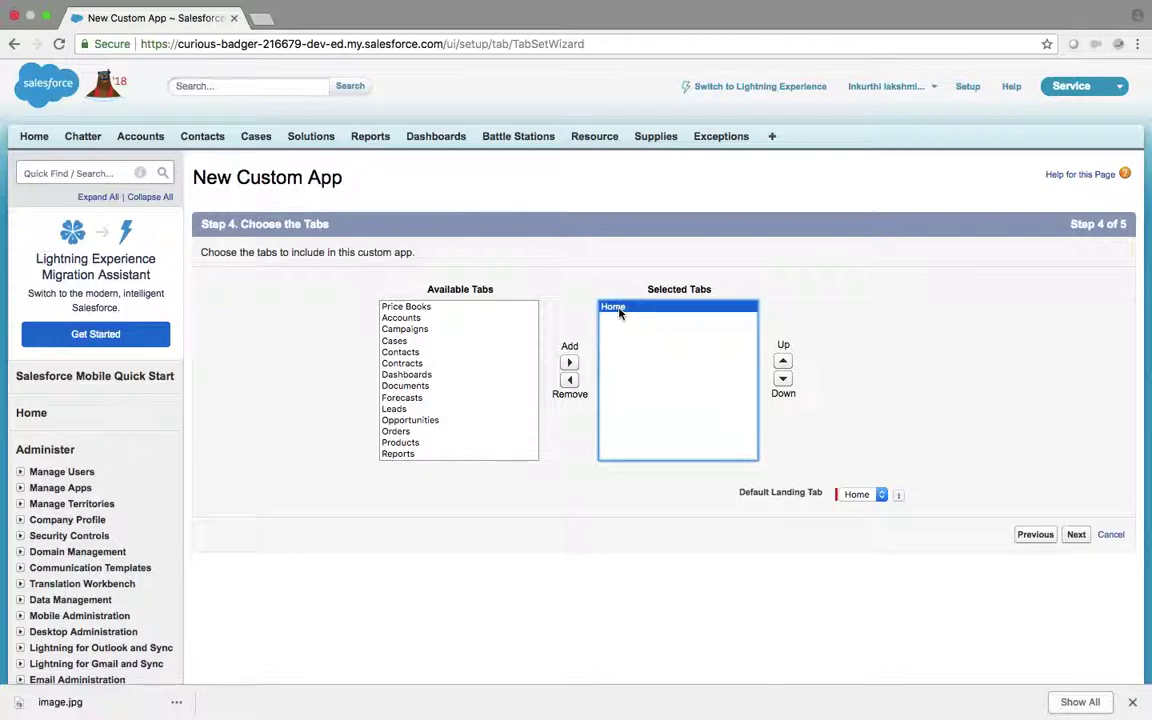
{"action": "left_click", "coordinate": [569, 362]}
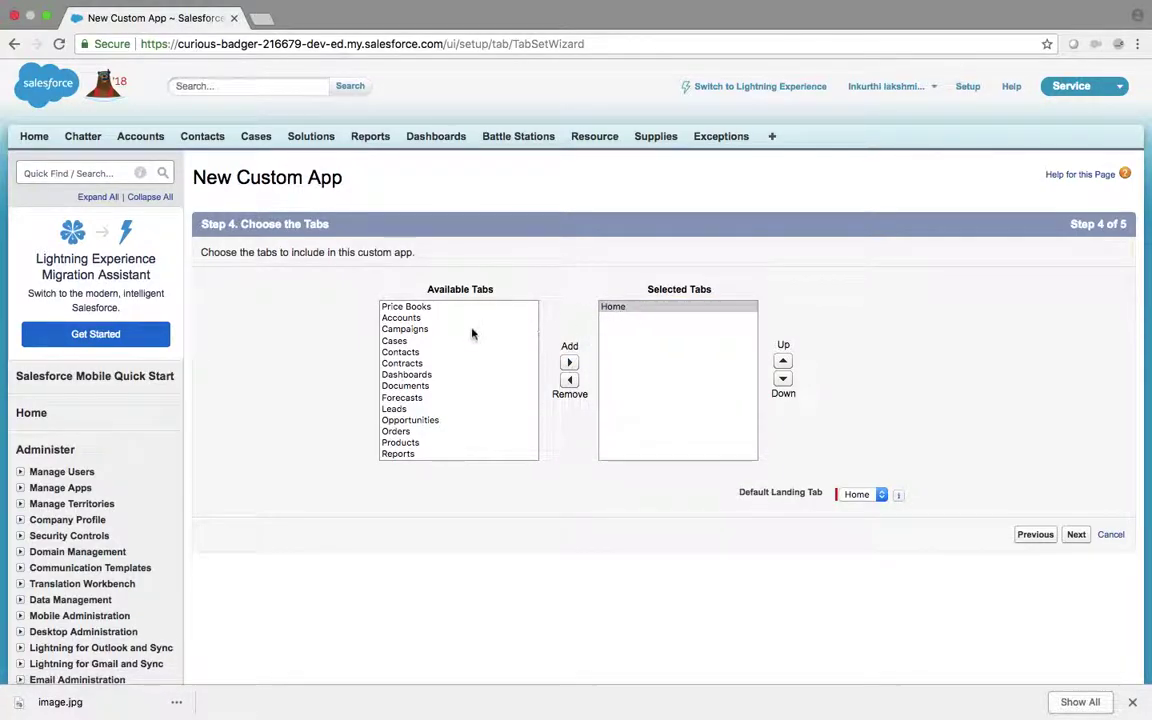
{"action": "left_click", "coordinate": [411, 319]}
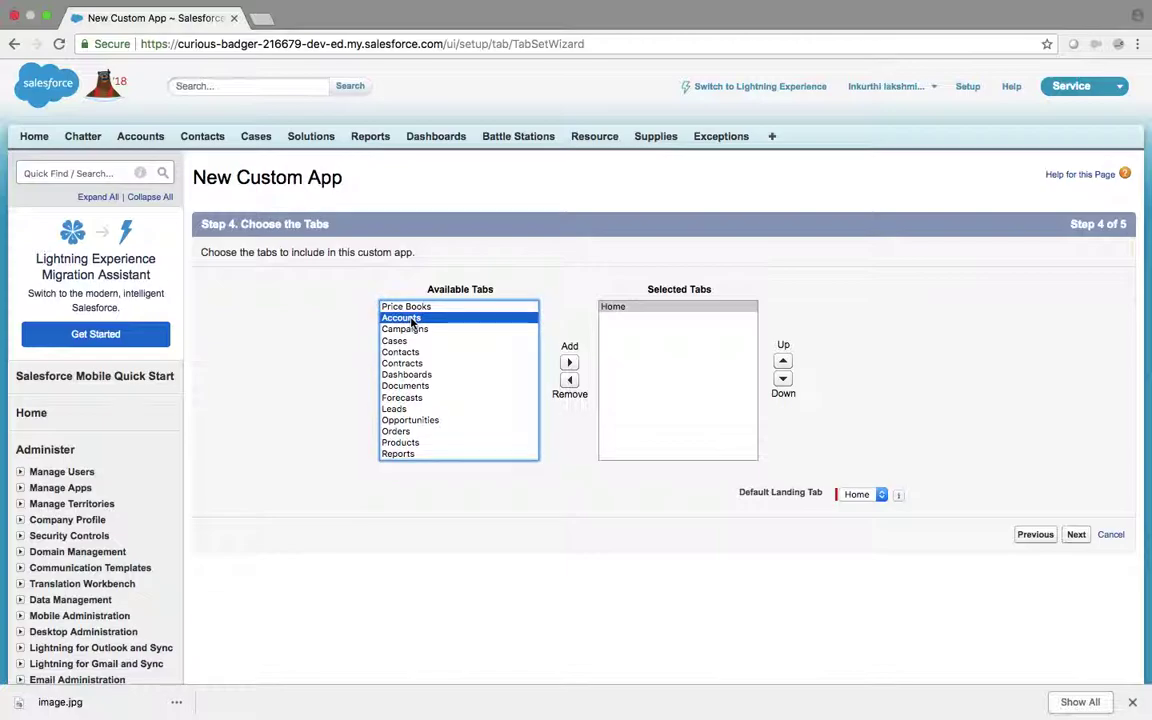
{"action": "left_click", "coordinate": [569, 362]}
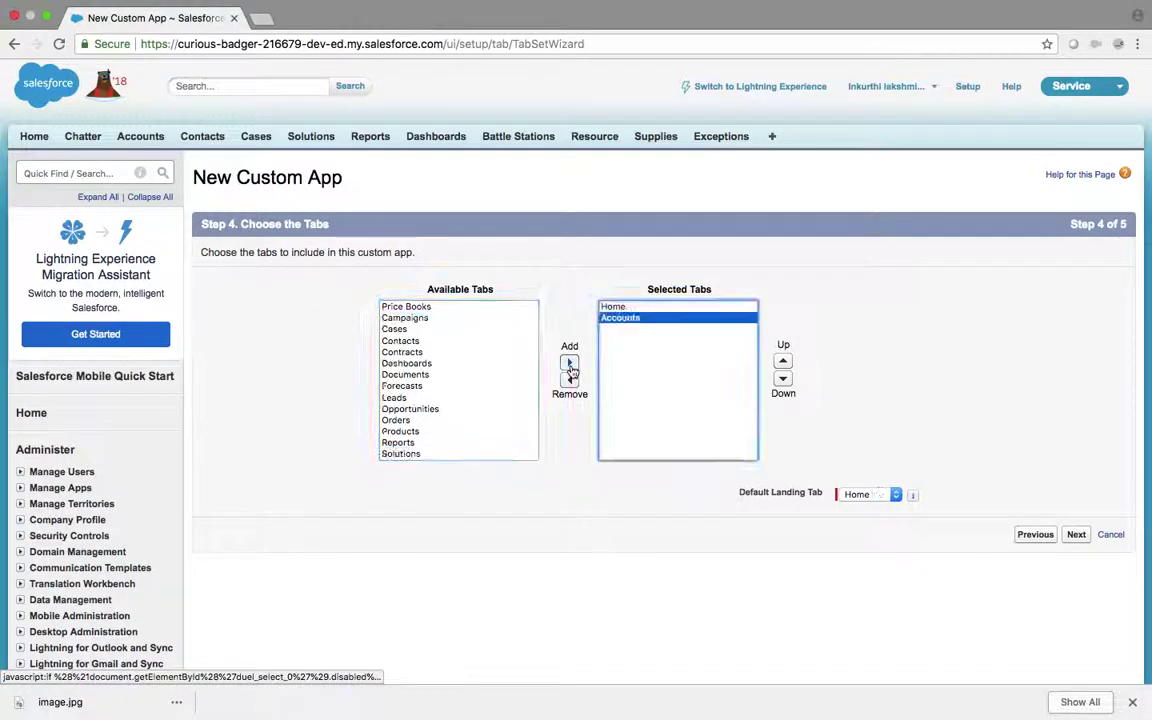
{"action": "left_click", "coordinate": [405, 341]}
{"action": "left_click", "coordinate": [569, 362]}
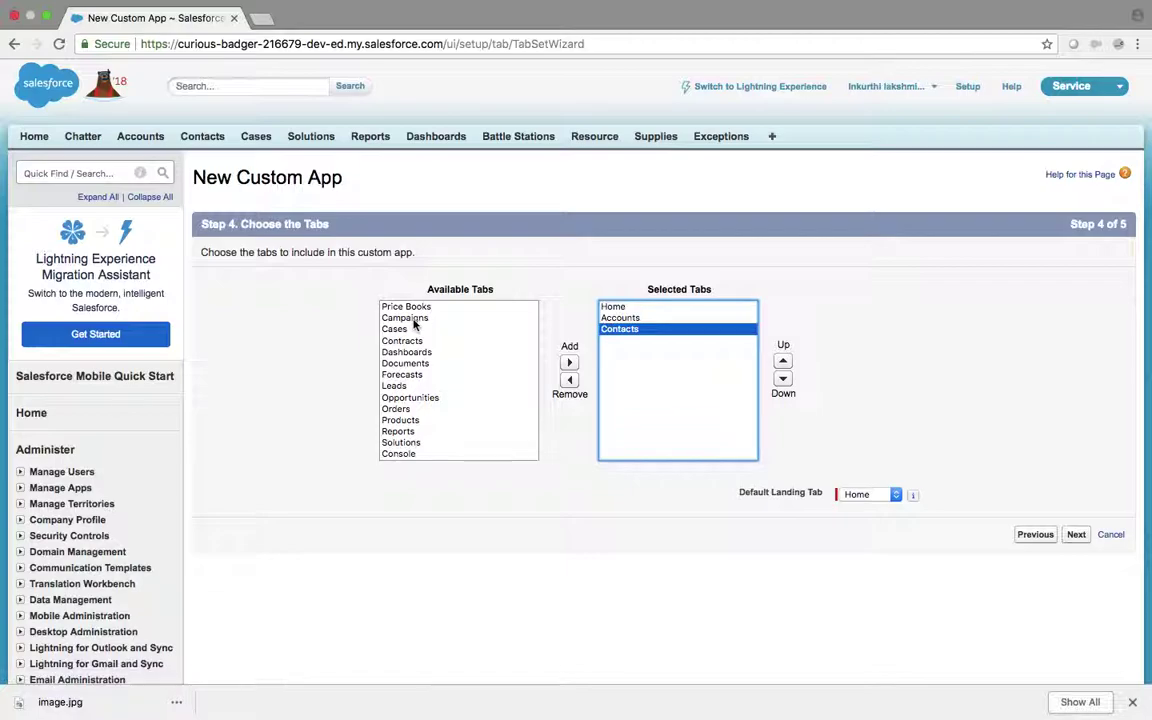
{"action": "left_click", "coordinate": [398, 329]}
{"action": "left_click", "coordinate": [569, 362]}
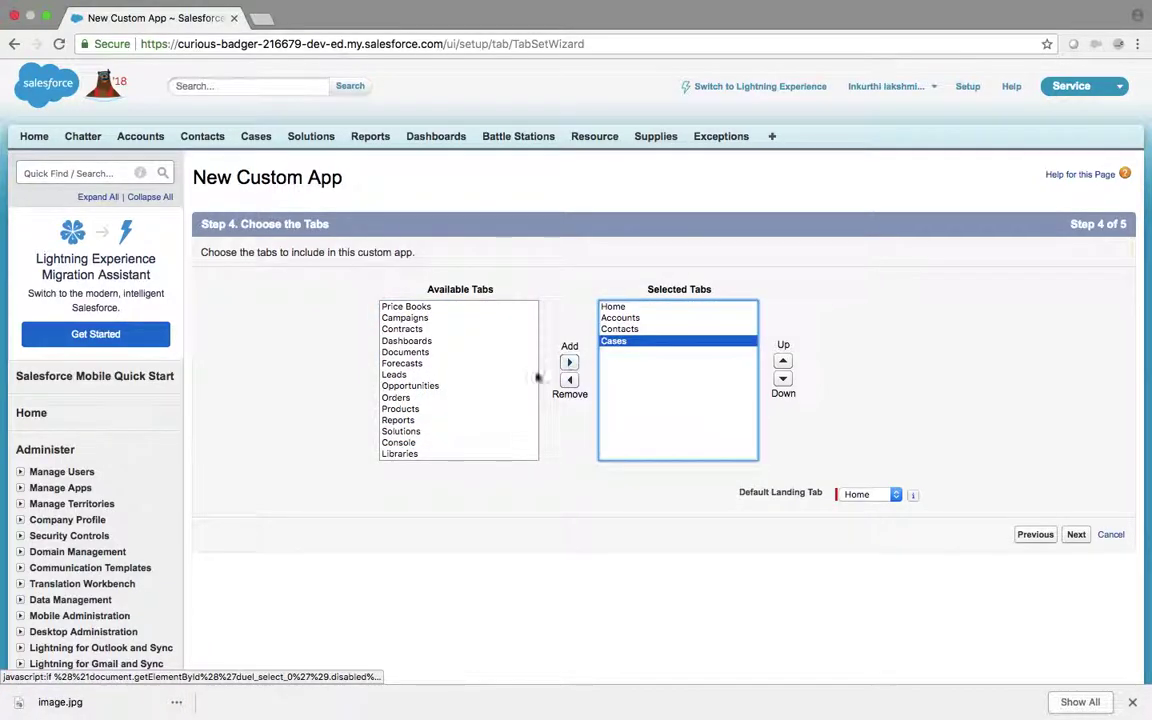
{"action": "left_click", "coordinate": [405, 385]}
{"action": "left_click", "coordinate": [569, 362]}
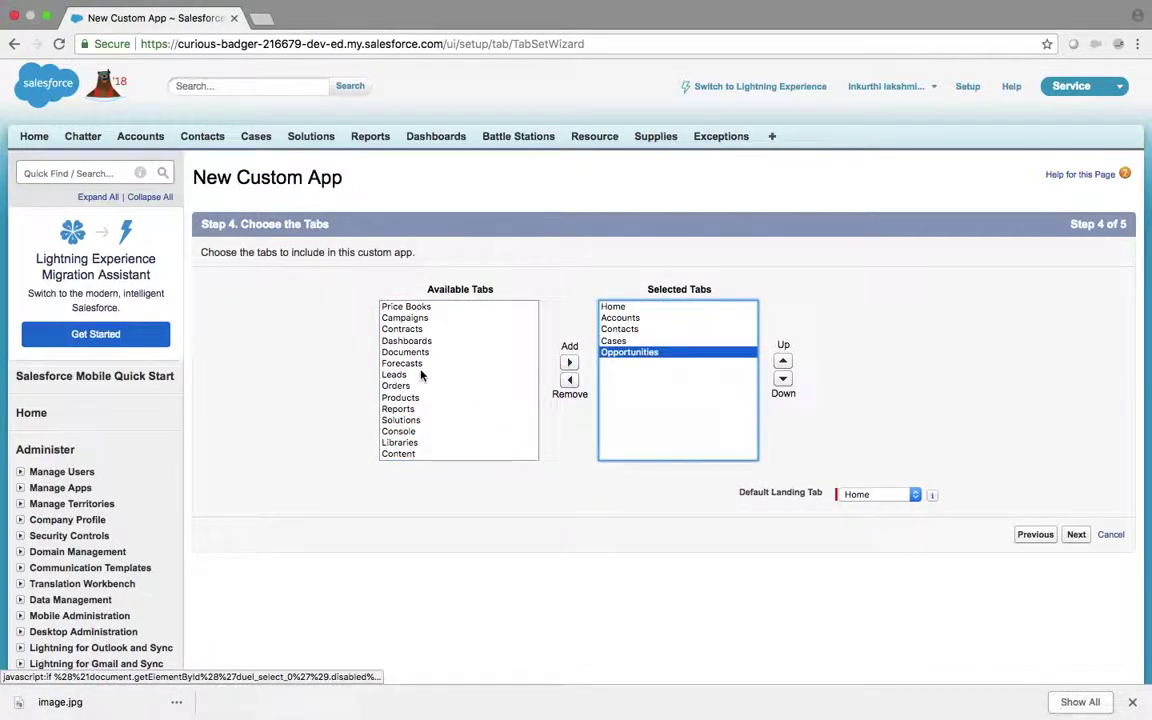
{"action": "left_click", "coordinate": [398, 374]}
{"action": "left_click", "coordinate": [570, 362]}
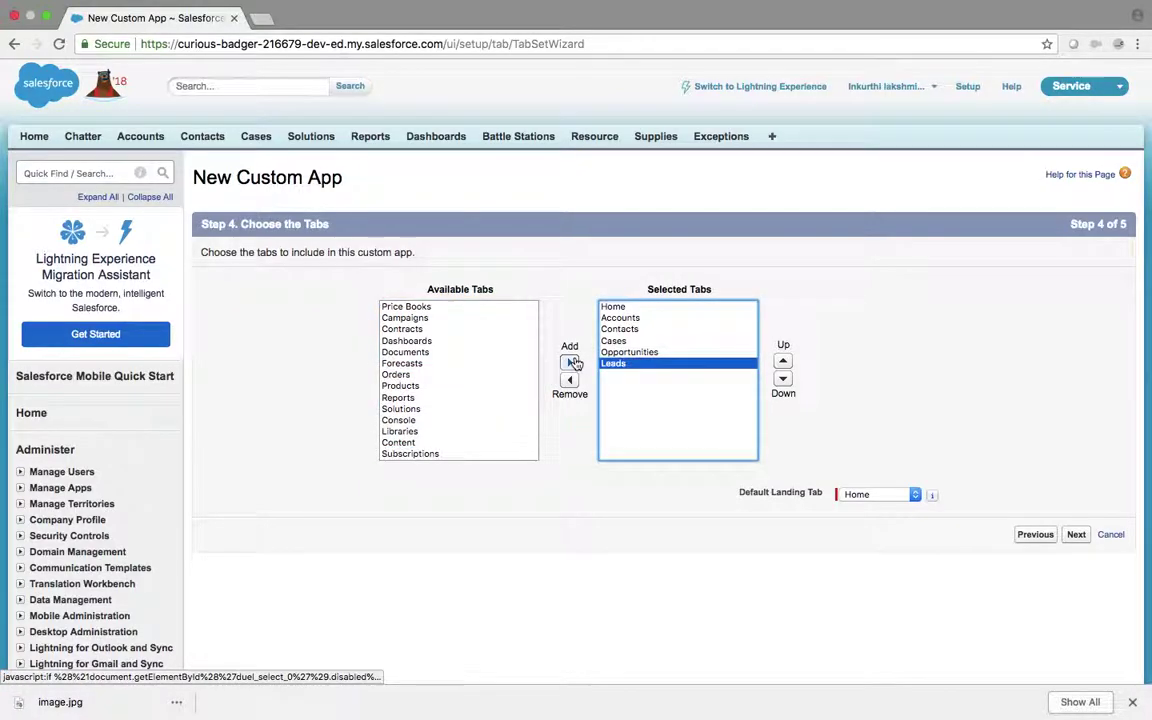
- Set the app's default landing tab to Accounts and continue to the profile assignment
{"action": "left_click", "coordinate": [629, 318]}
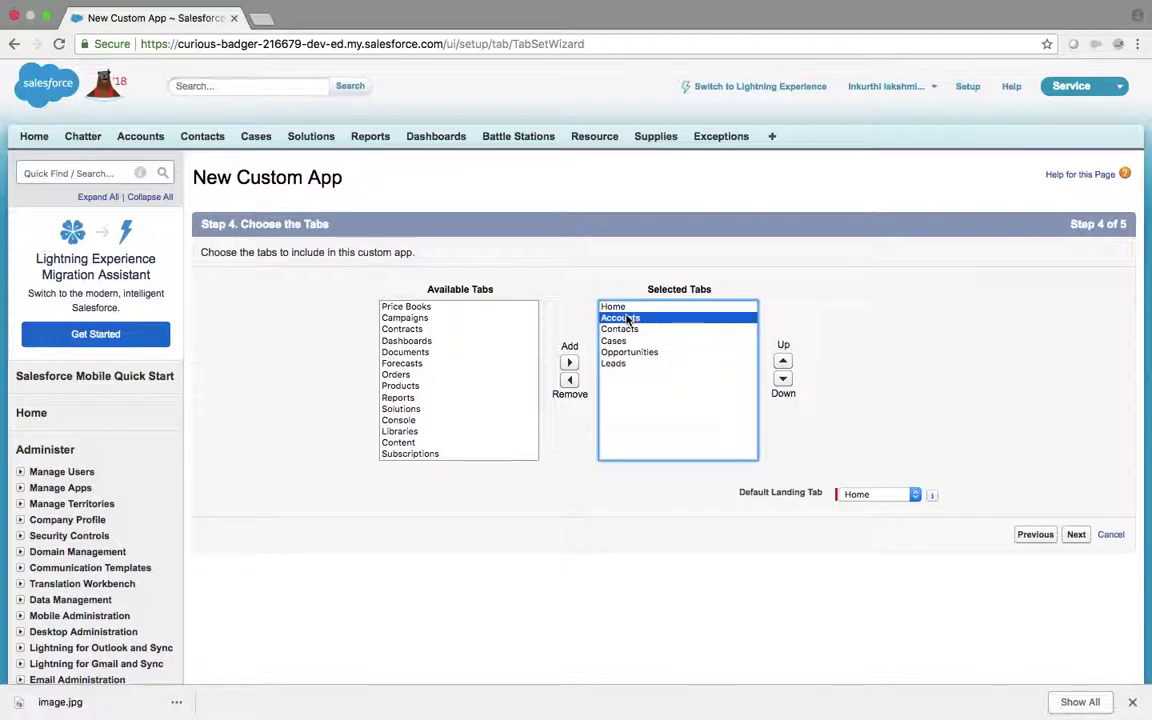
{"action": "left_click", "coordinate": [880, 497]}
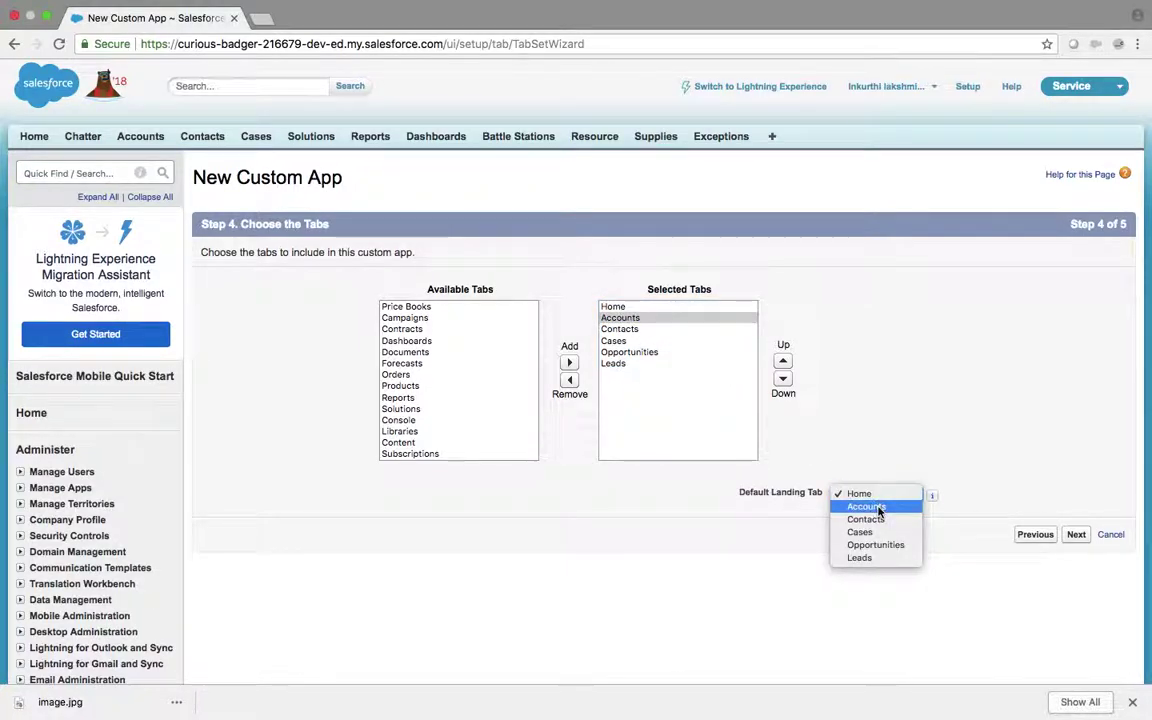
{"action": "left_click", "coordinate": [879, 509]}
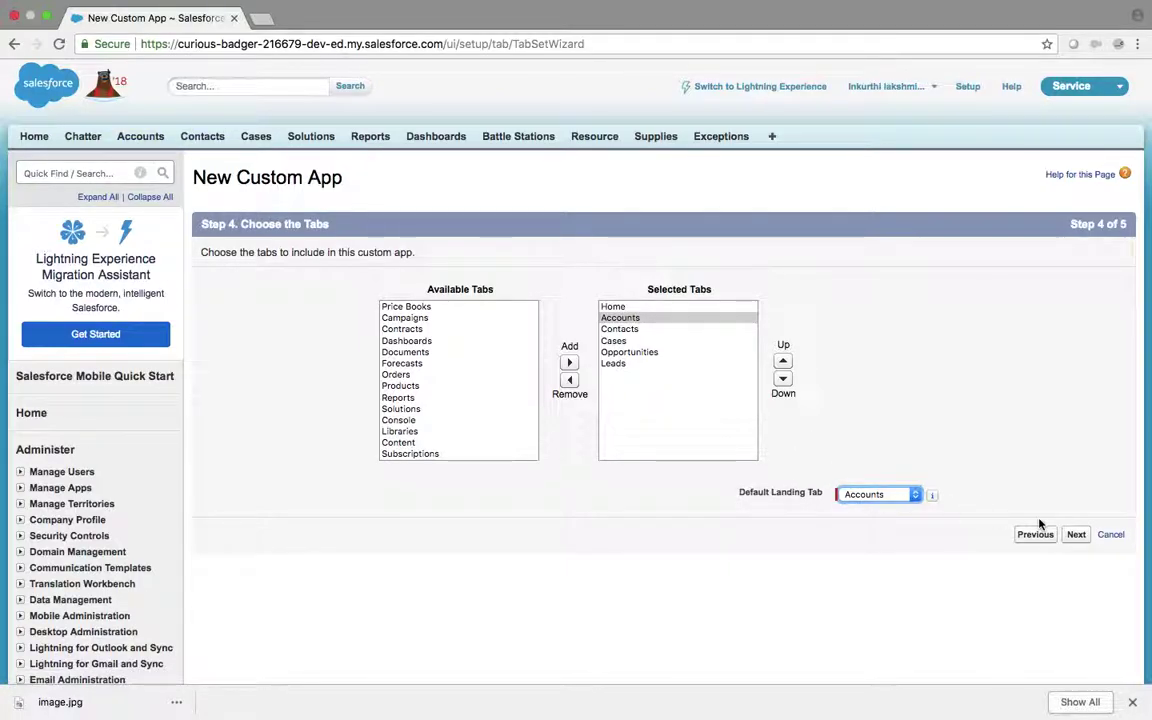
{"action": "left_click", "coordinate": [1078, 537]}
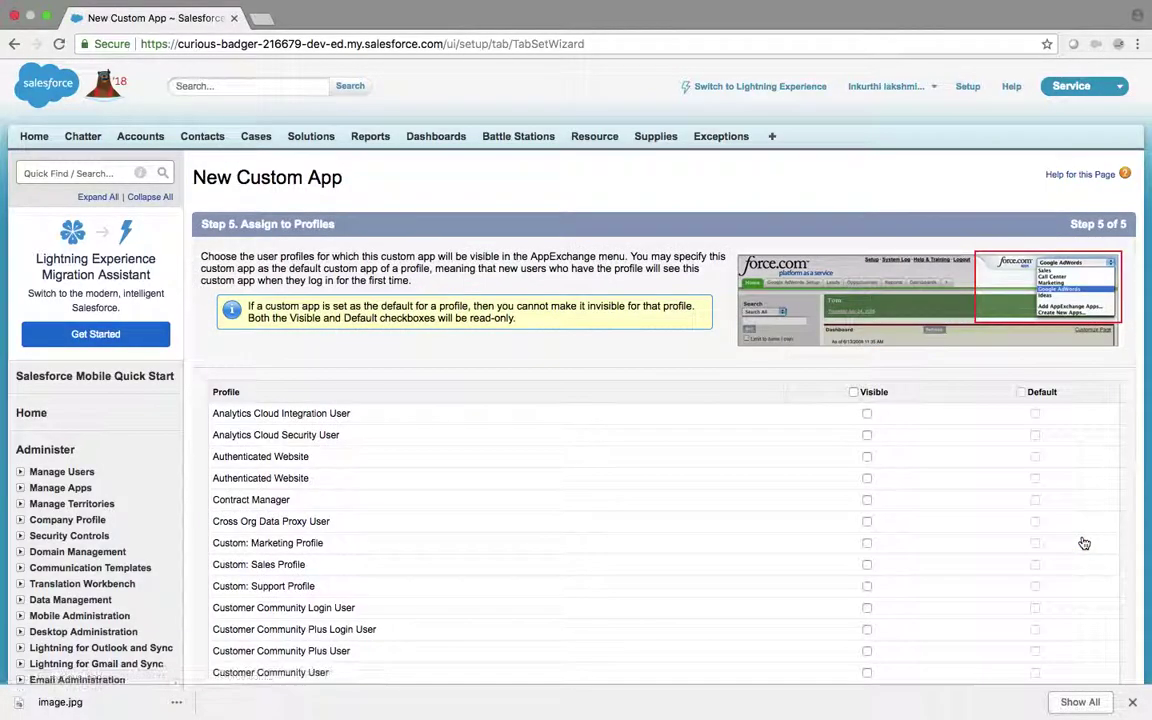
- Make the custom app visible to all user profiles and save it
{"action": "scroll", "coordinate": [830, 442], "scroll_direction": "down", "scroll_amount": 2}
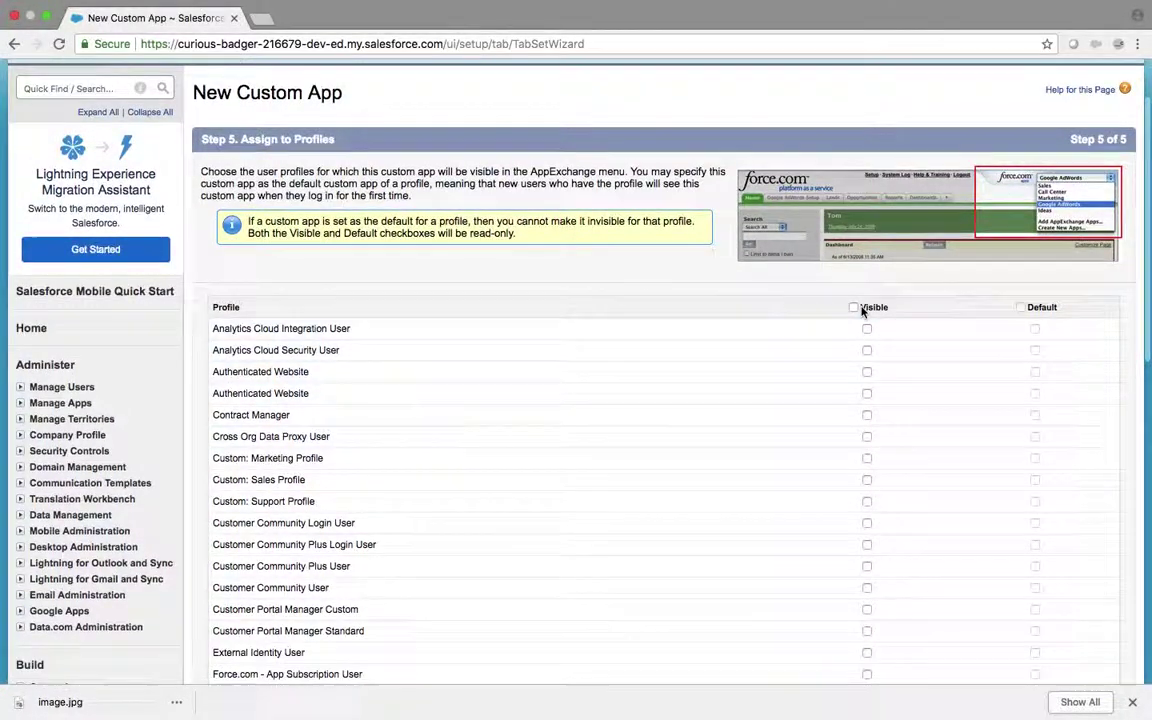
{"action": "left_click", "coordinate": [852, 309]}
{"action": "scroll", "coordinate": [853, 312], "scroll_direction": "down", "scroll_amount": 10}
{"action": "left_click", "coordinate": [1074, 281]}
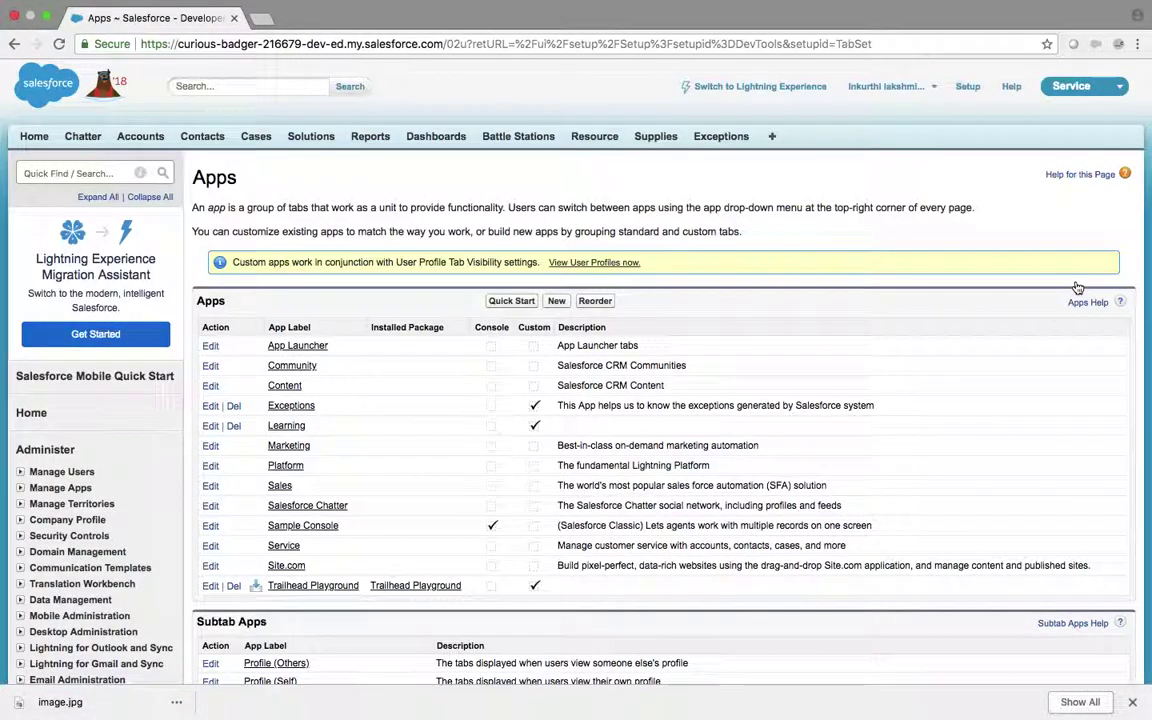
- Switch from the Service app to the Learning app and dismiss the browser's downloads bar
{"action": "left_click", "coordinate": [1112, 92]}
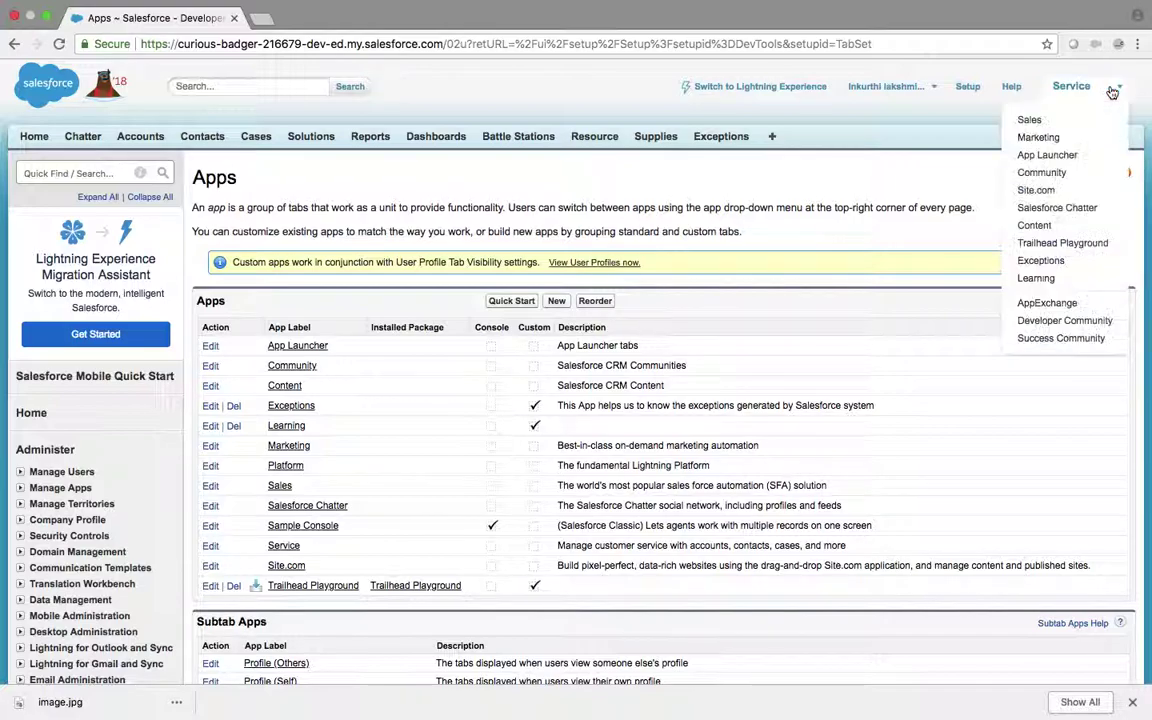
{"action": "left_click", "coordinate": [1036, 279]}
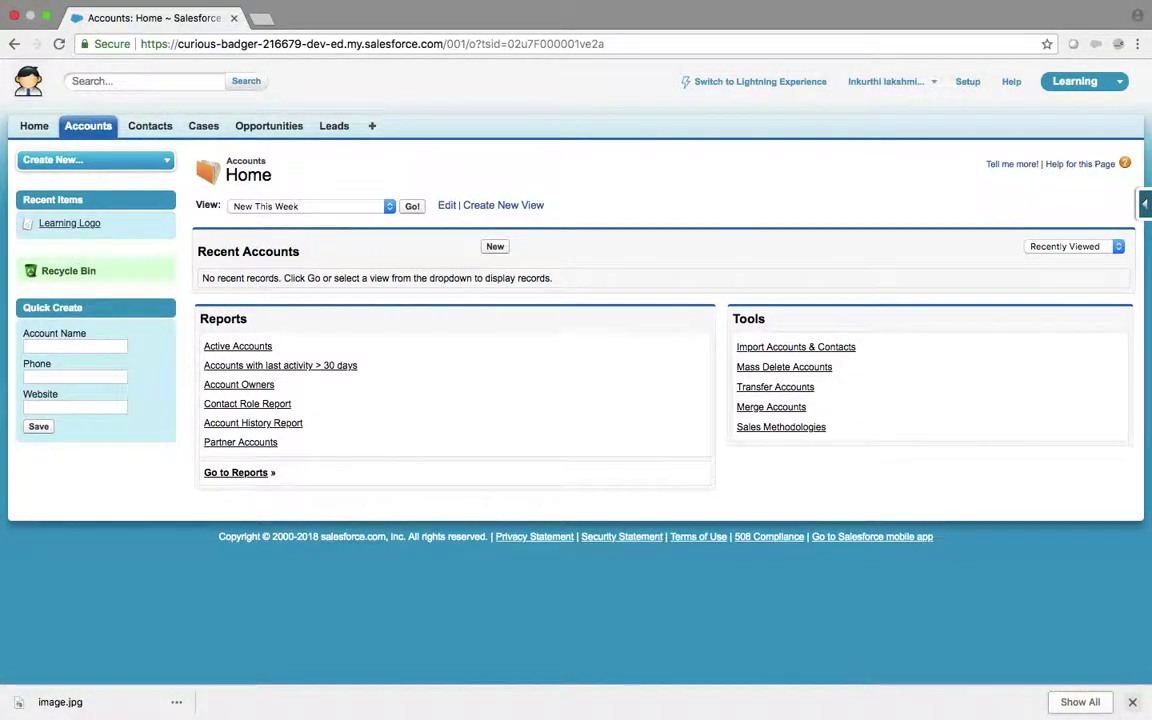
{"action": "left_click", "coordinate": [1134, 703]}
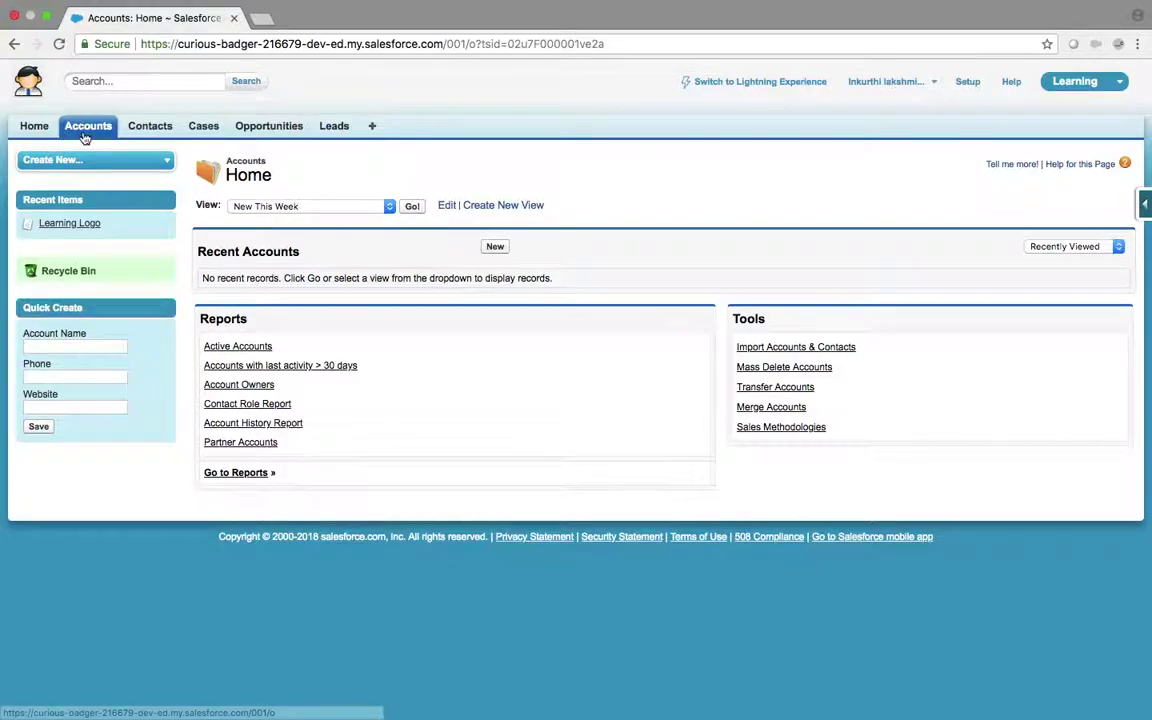
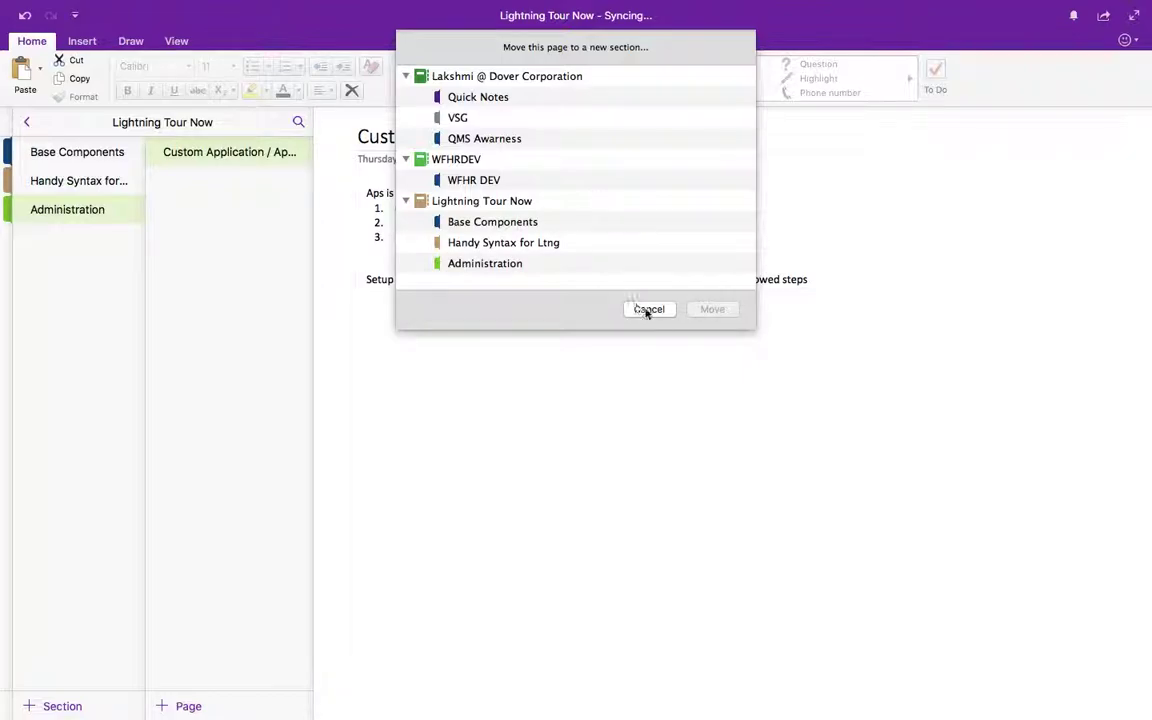
- Create a new page titled "Tabs" in the Administration section of the Lightning Tour Now notebook
{"action": "right_click", "coordinate": [205, 152]}
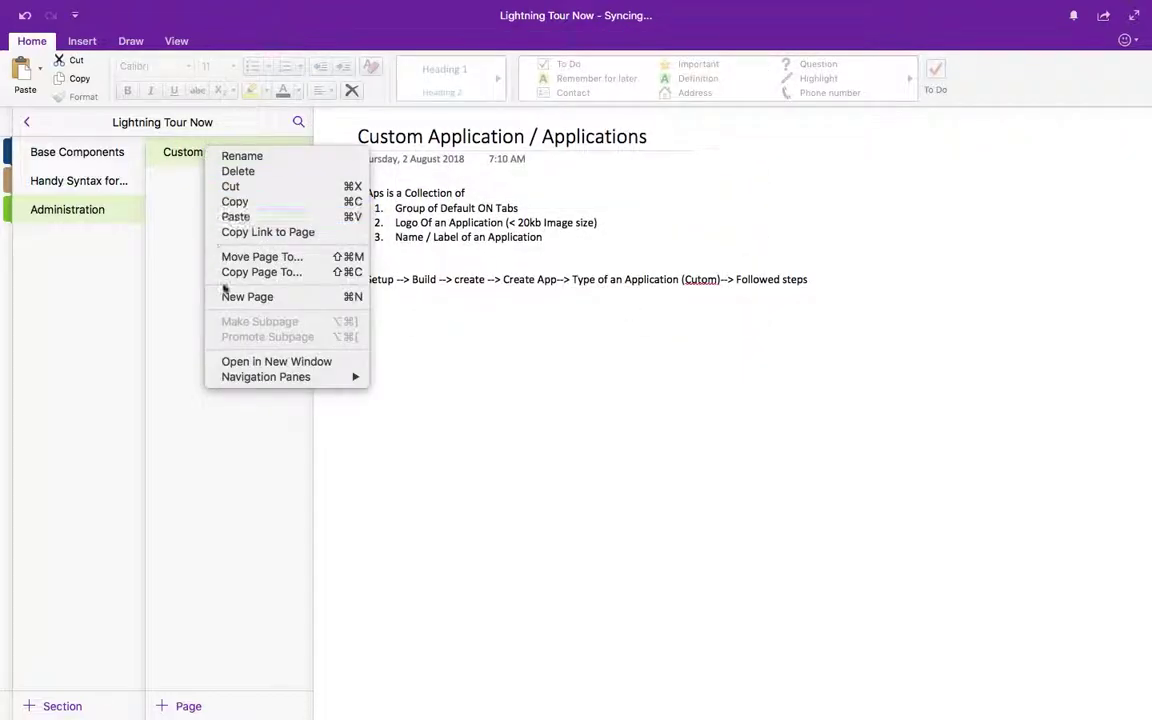
{"action": "left_click", "coordinate": [228, 368]}
{"action": "type", "text": "Tabs"}
{"action": "key", "text": "Return"}
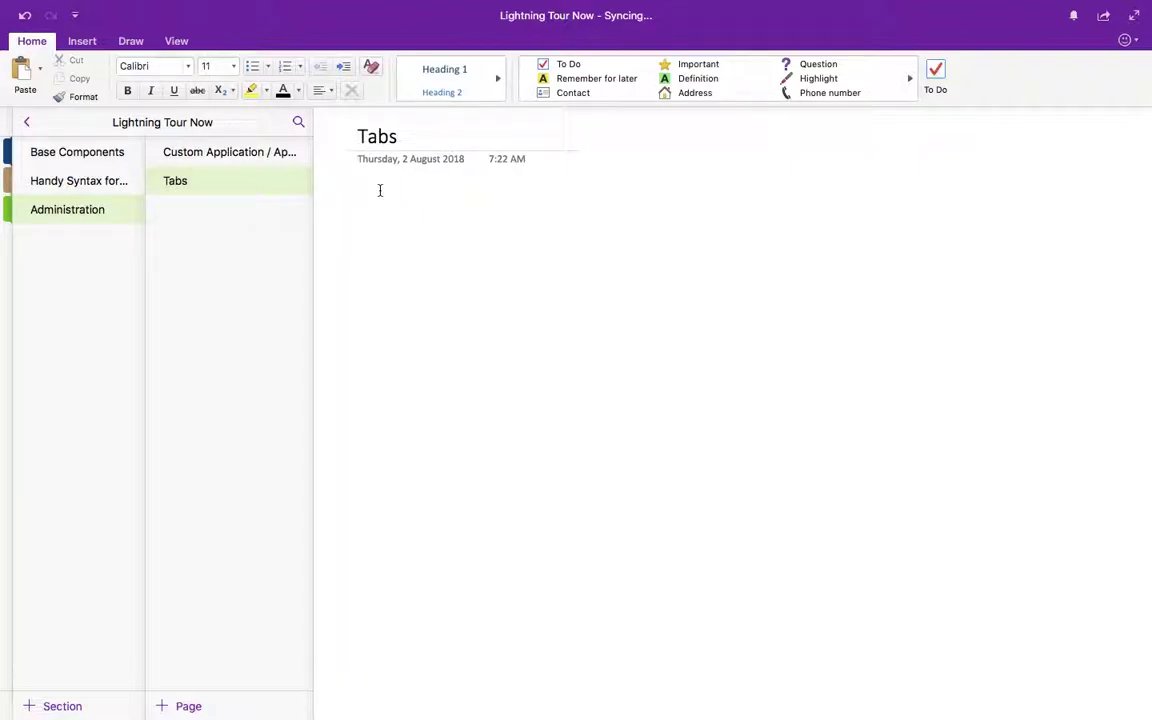
- Write the definition "The Plural form of an Object is called Tab ." as the first line of the Tabs page
{"action": "type", "text": "The Pl"}
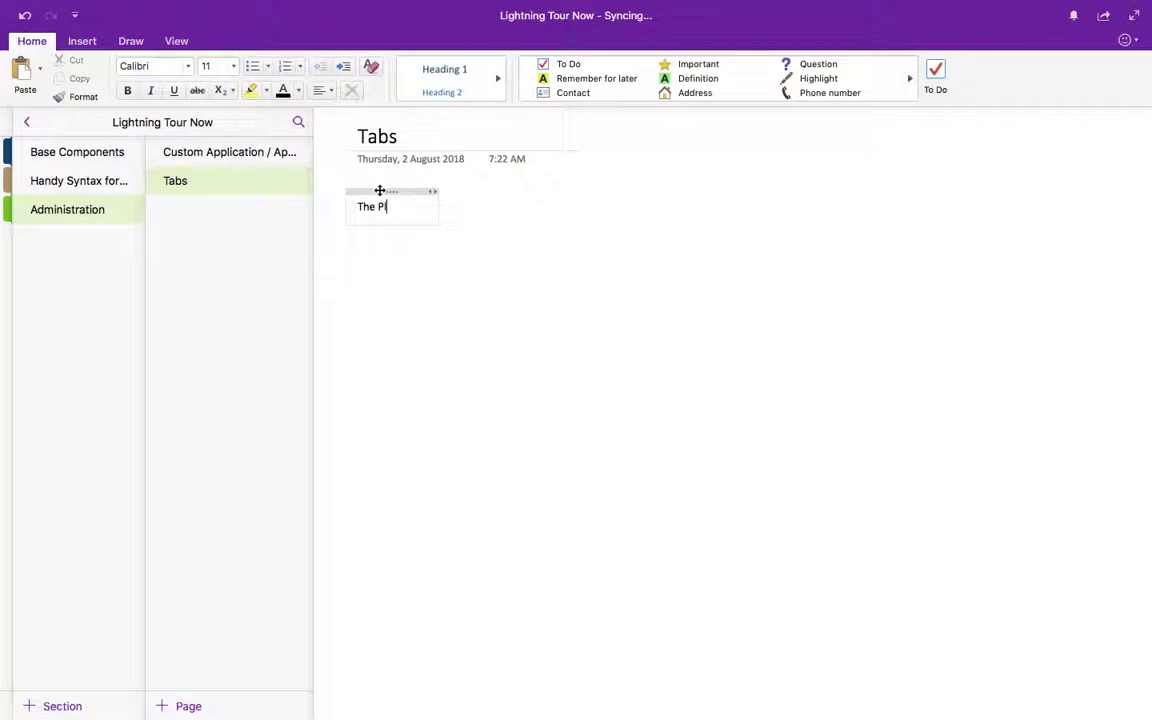
{"action": "type", "text": "ural form of"}
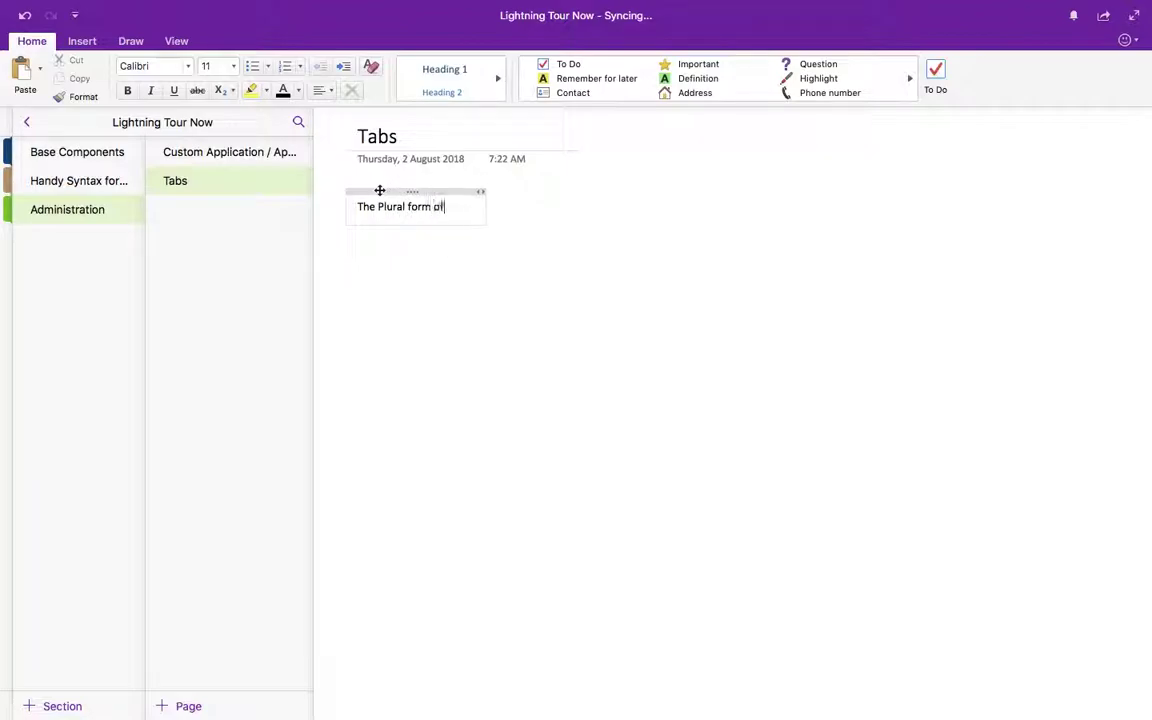
{"action": "type", "text": " an Obj"}
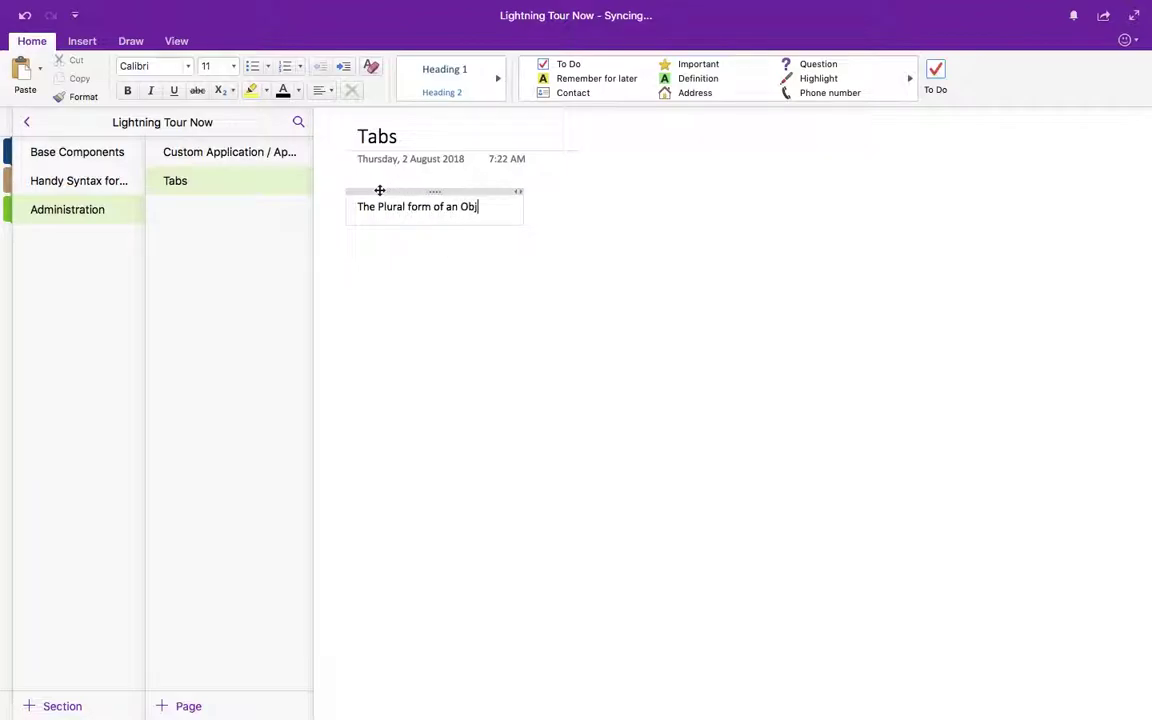
{"action": "type", "text": "ect is called Tab"}
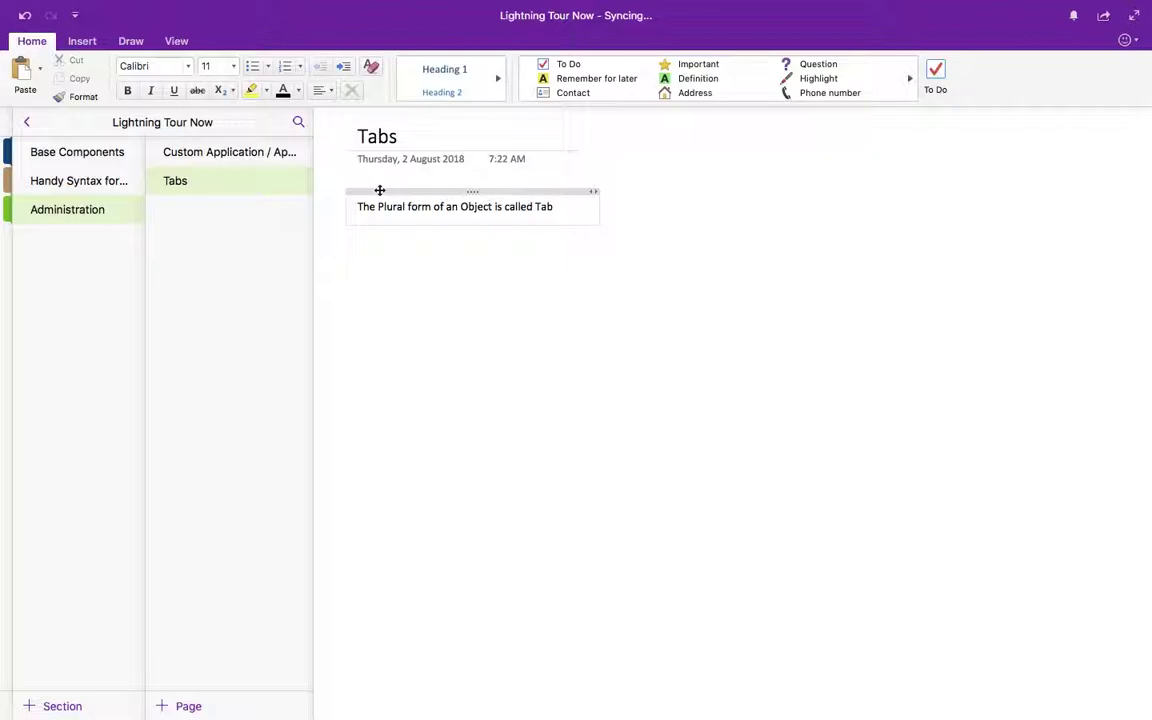
{"action": "type", "text": "."}
{"action": "key", "text": "Return"}
- Add the line "Which will help you to create a new records or modify your exiting records" below the definition
{"action": "type", "text": "Which will help you "}
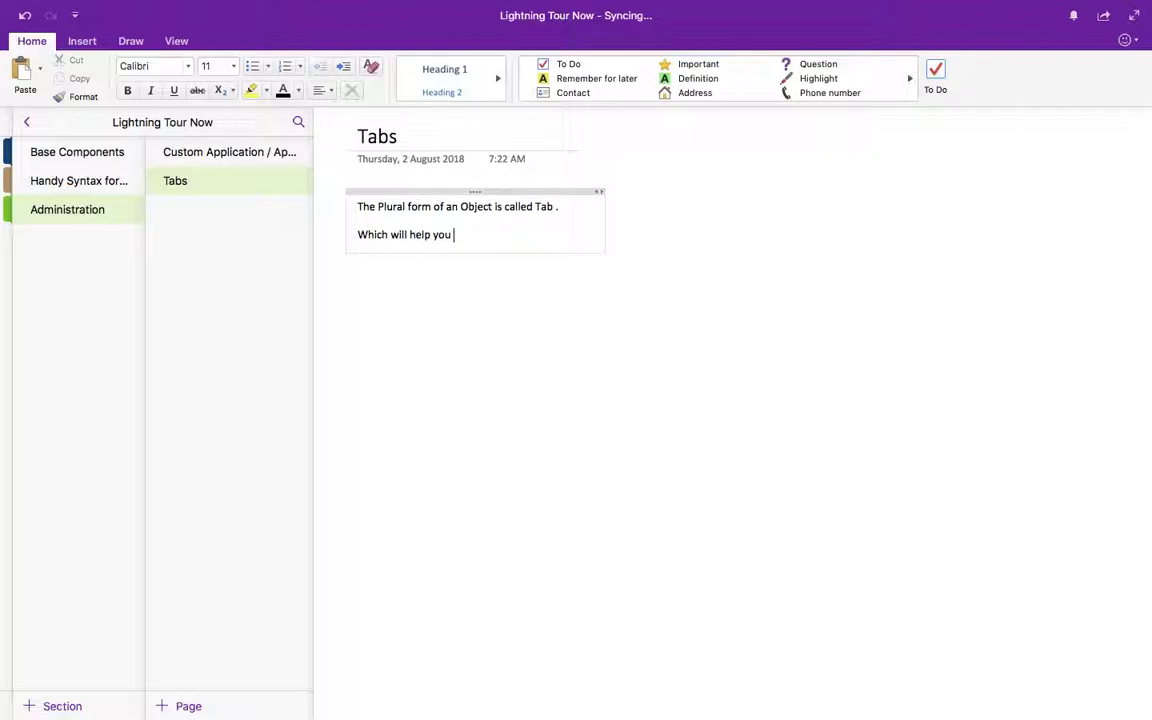
{"action": "type", "text": "to create a new records"}
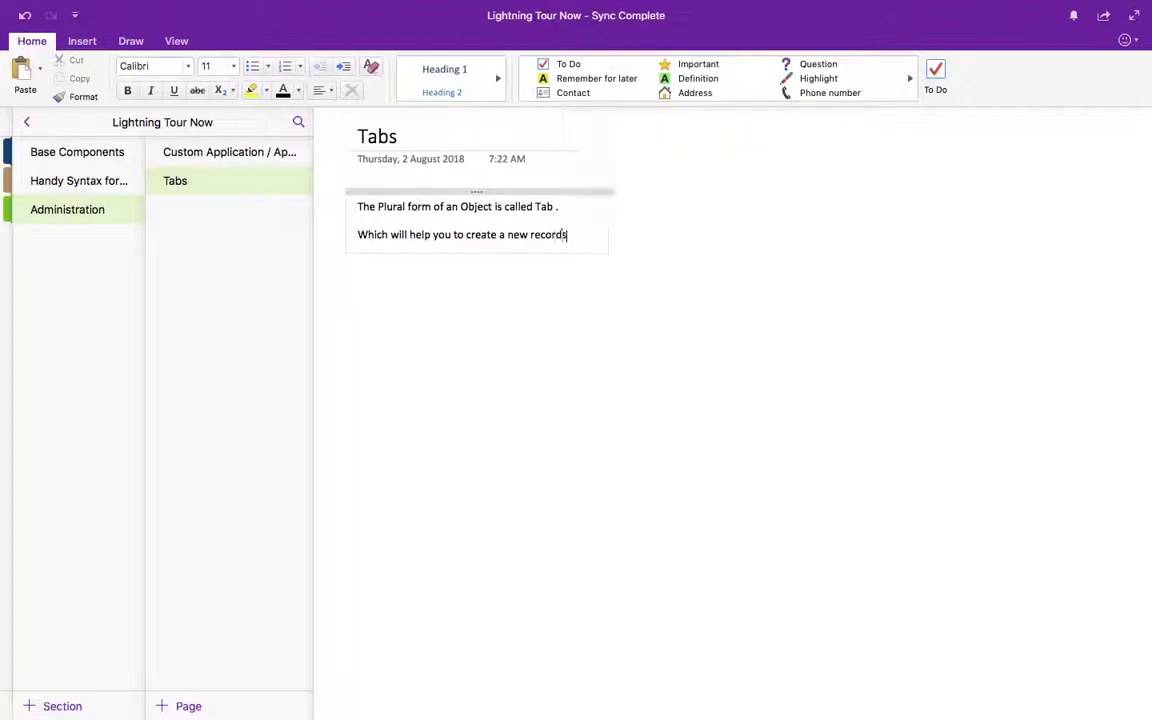
{"action": "type", "text": " or modi"}
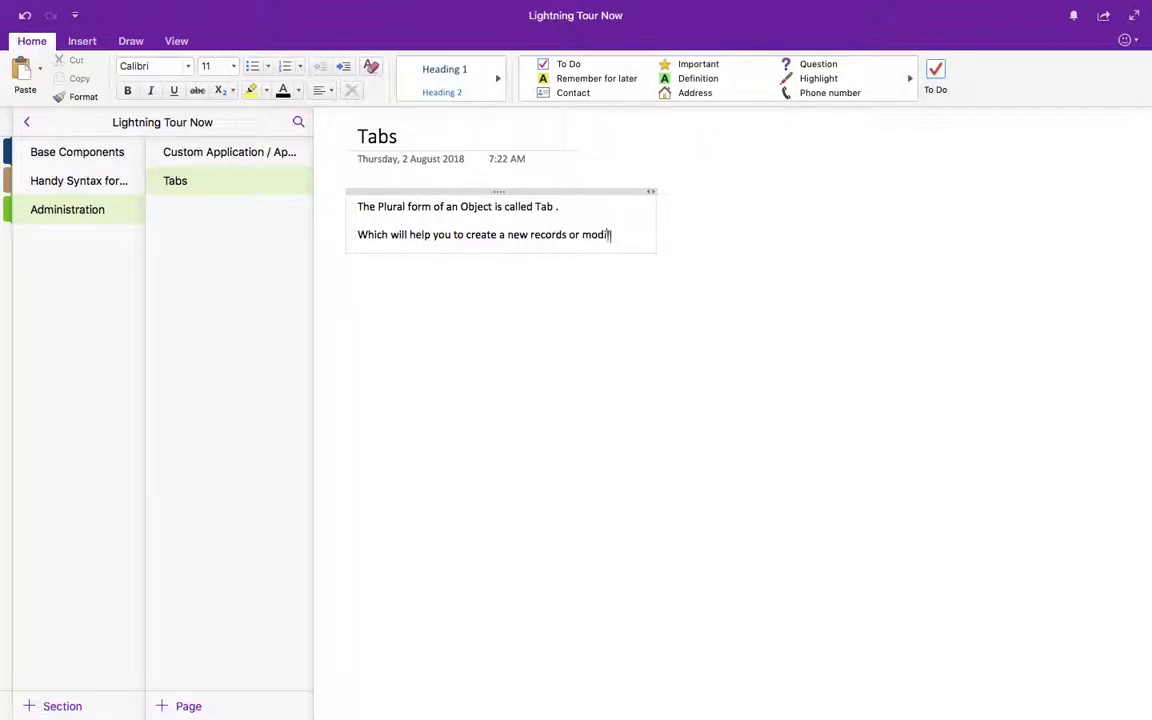
{"action": "type", "text": "fy your exit"}
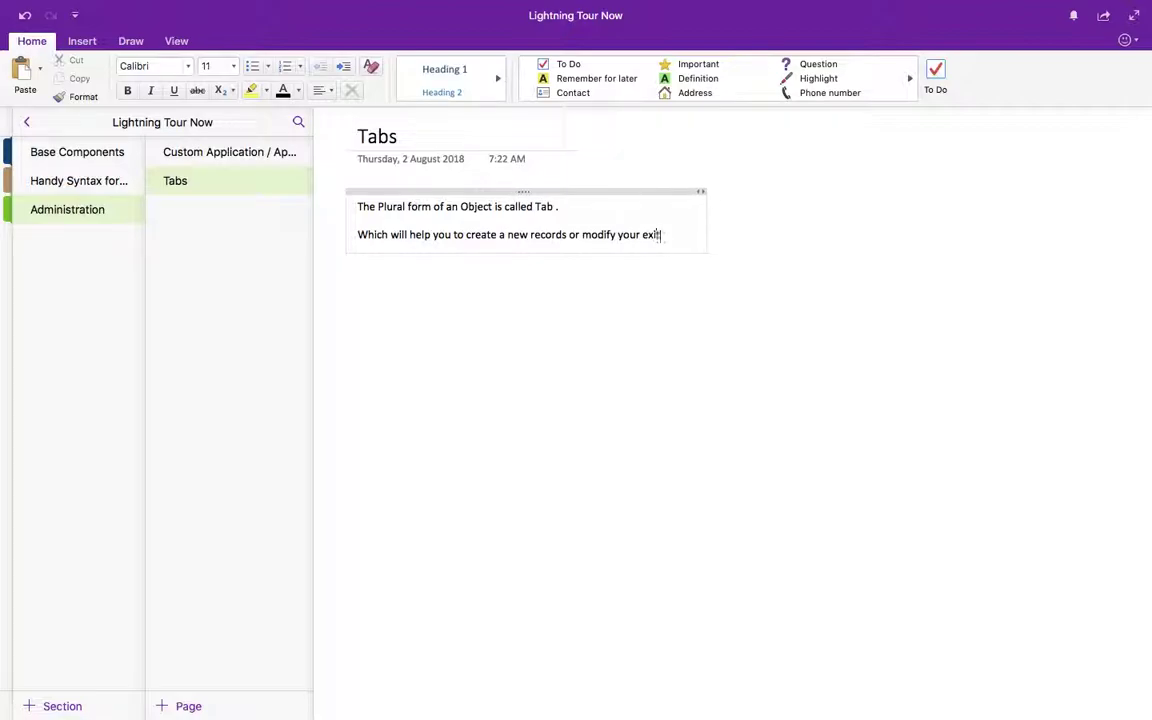
{"action": "type", "text": "ing"}
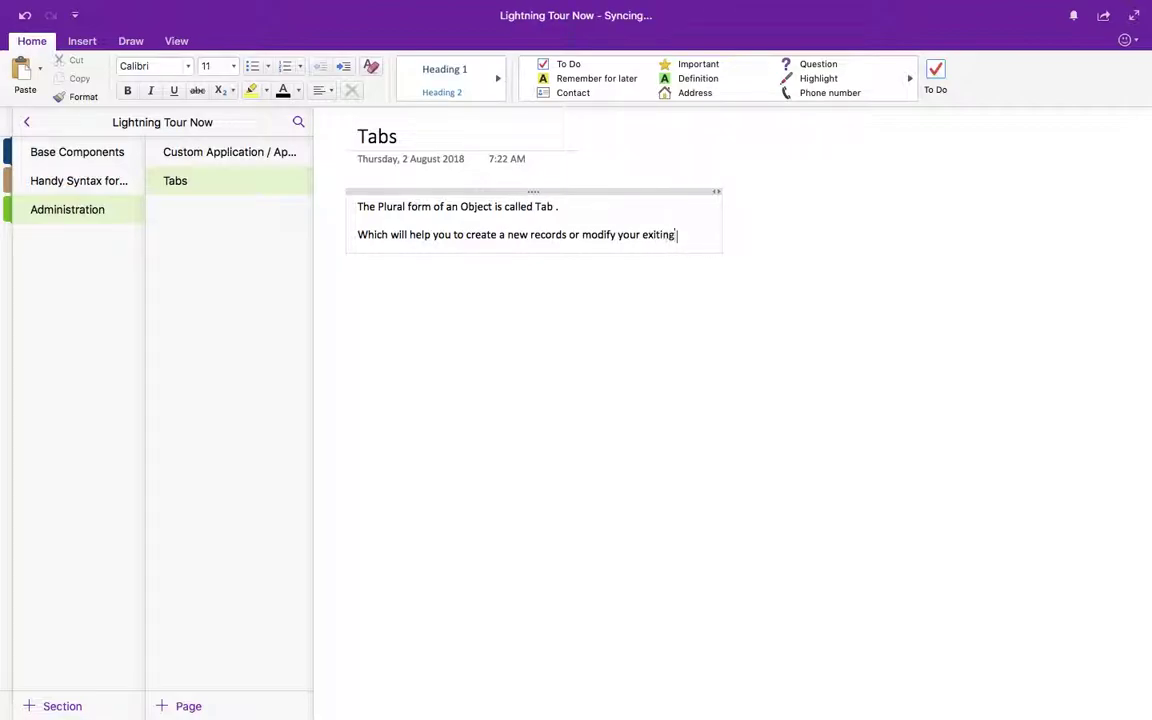
{"action": "type", "text": " records"}
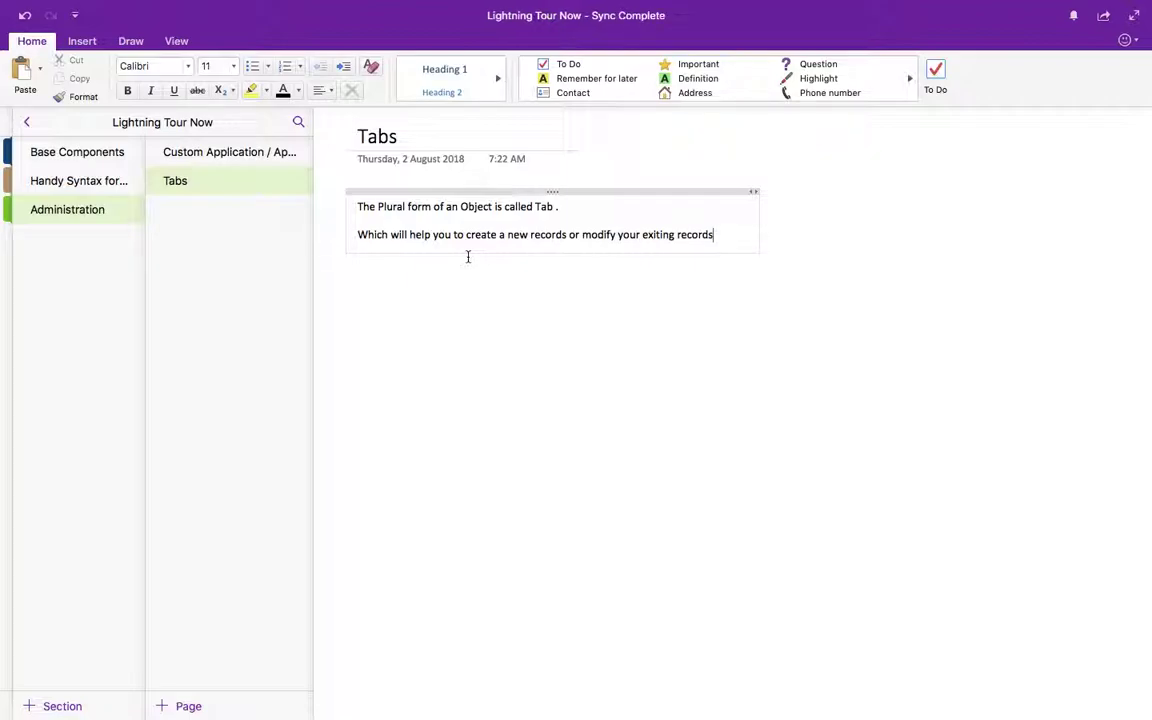
- Switch to Salesforce, show the All Accounts view, and examine the blank new account form without saving it
{"action": "key", "text": "ctrl+Left"}
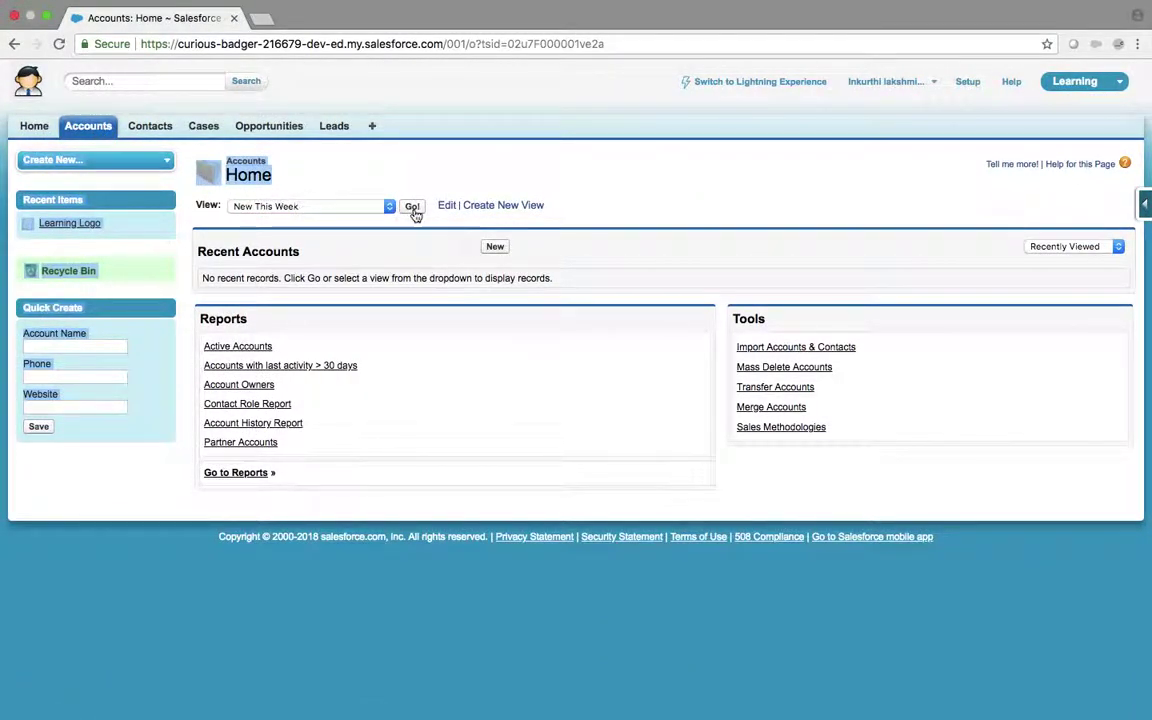
{"action": "left_click", "coordinate": [375, 210]}
{"action": "left_click", "coordinate": [258, 166]}
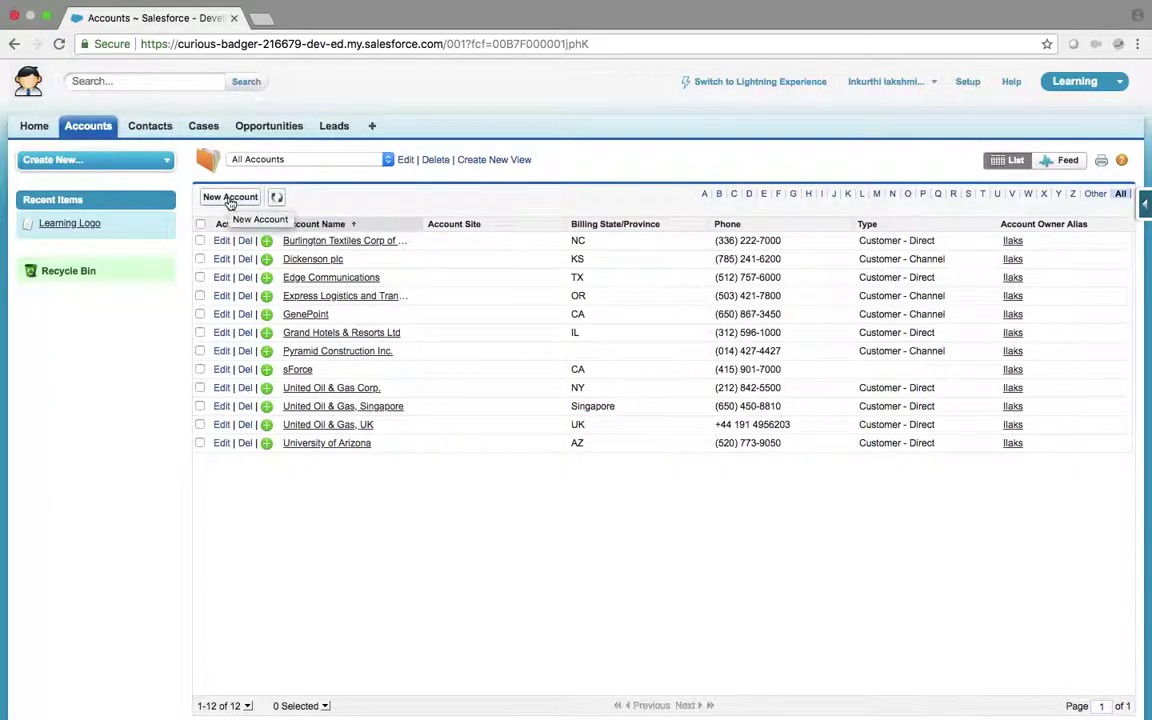
{"action": "left_click", "coordinate": [230, 199]}
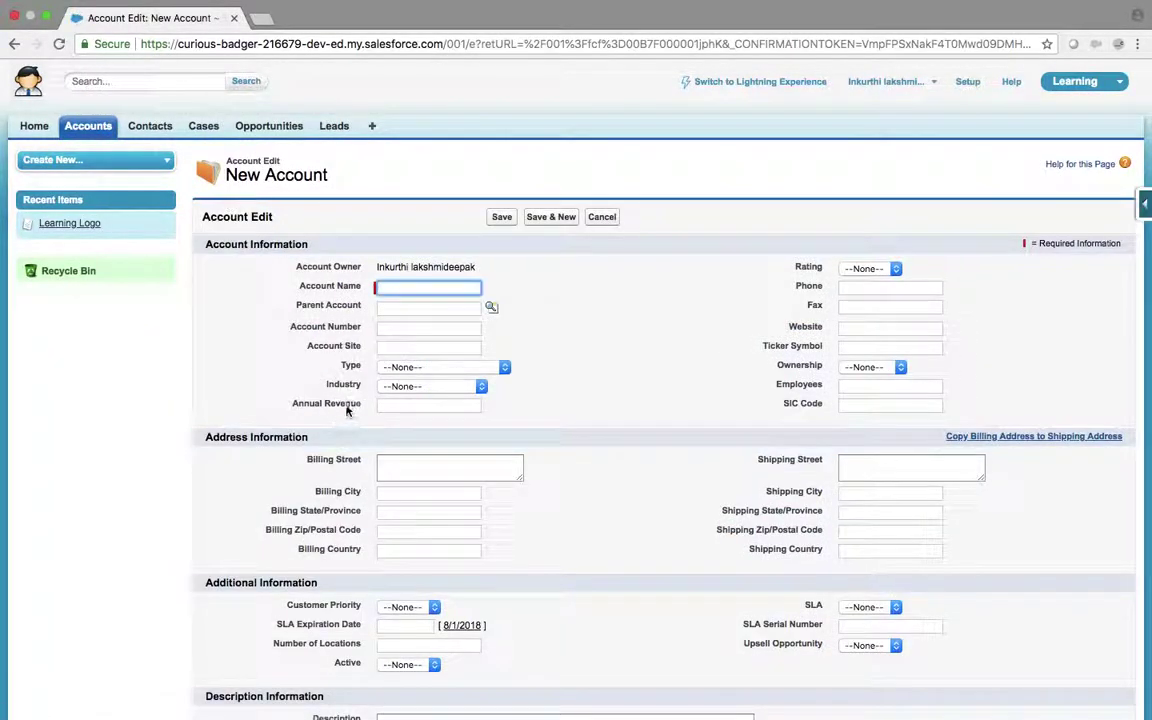
{"action": "scroll", "coordinate": [420, 451], "scroll_direction": "down", "scroll_amount": 3}
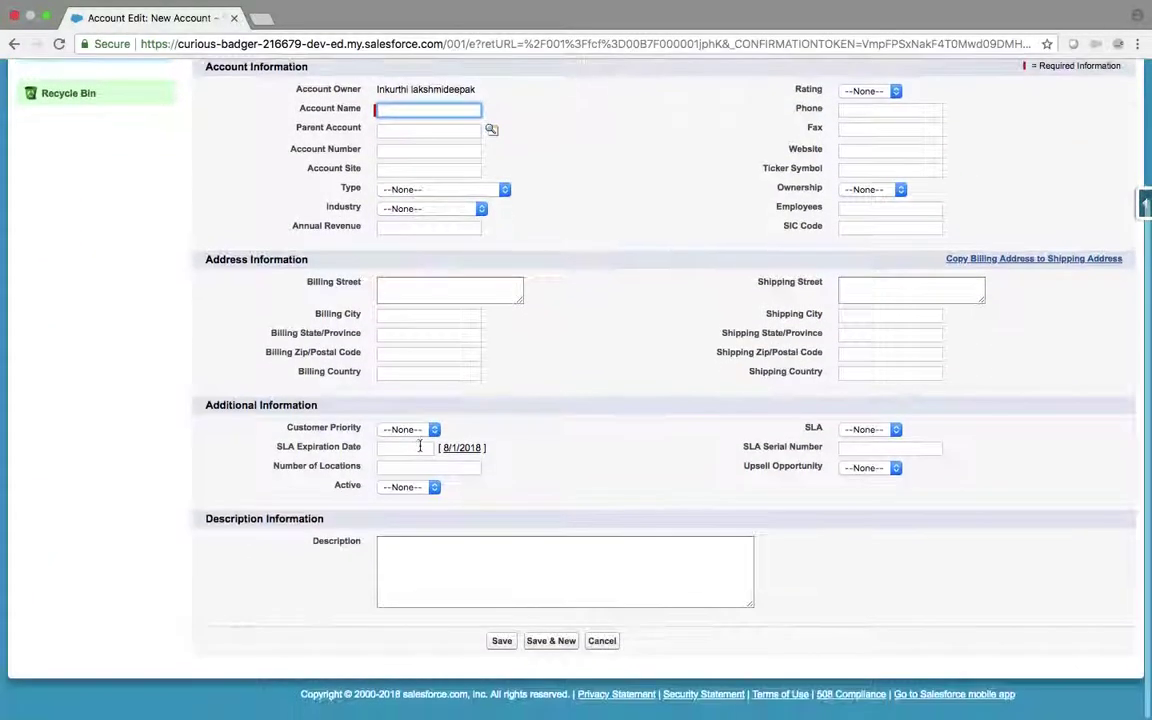
{"action": "scroll", "coordinate": [420, 445], "scroll_direction": "up", "scroll_amount": 3}
{"action": "left_click", "coordinate": [604, 217]}
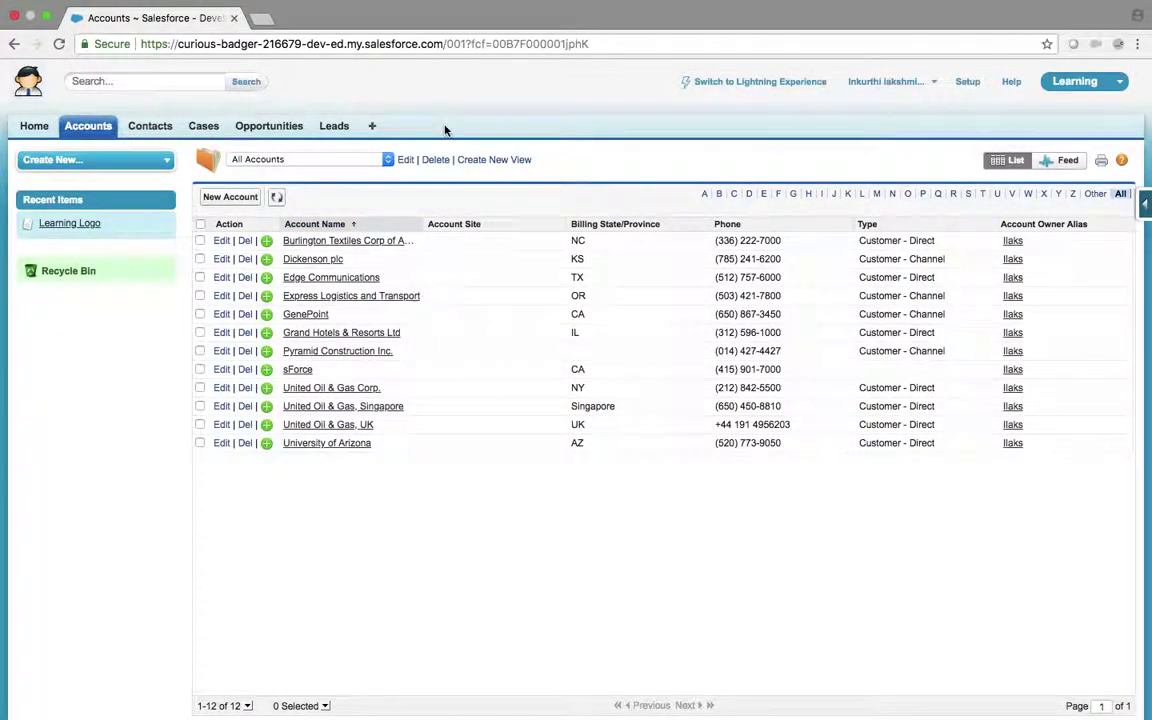
- Back in OneNote, add a "Types :" heading with a numbered list starting with "Sobject Tabs" and "Visualforce Tab"
{"action": "key", "text": "ctrl+Right"}
{"action": "key", "text": "Return"}
{"action": "key", "text": "Return"}
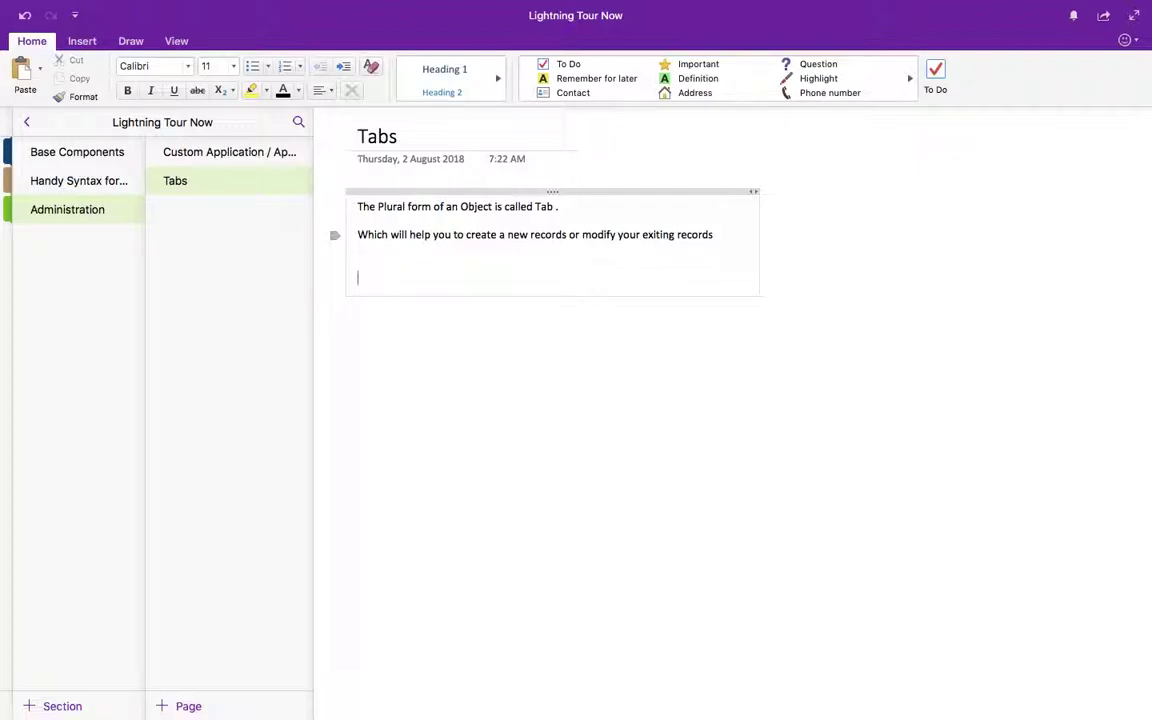
{"action": "type", "text": "Types :"}
{"action": "key", "text": "Return"}
{"action": "type", "text": "1"}
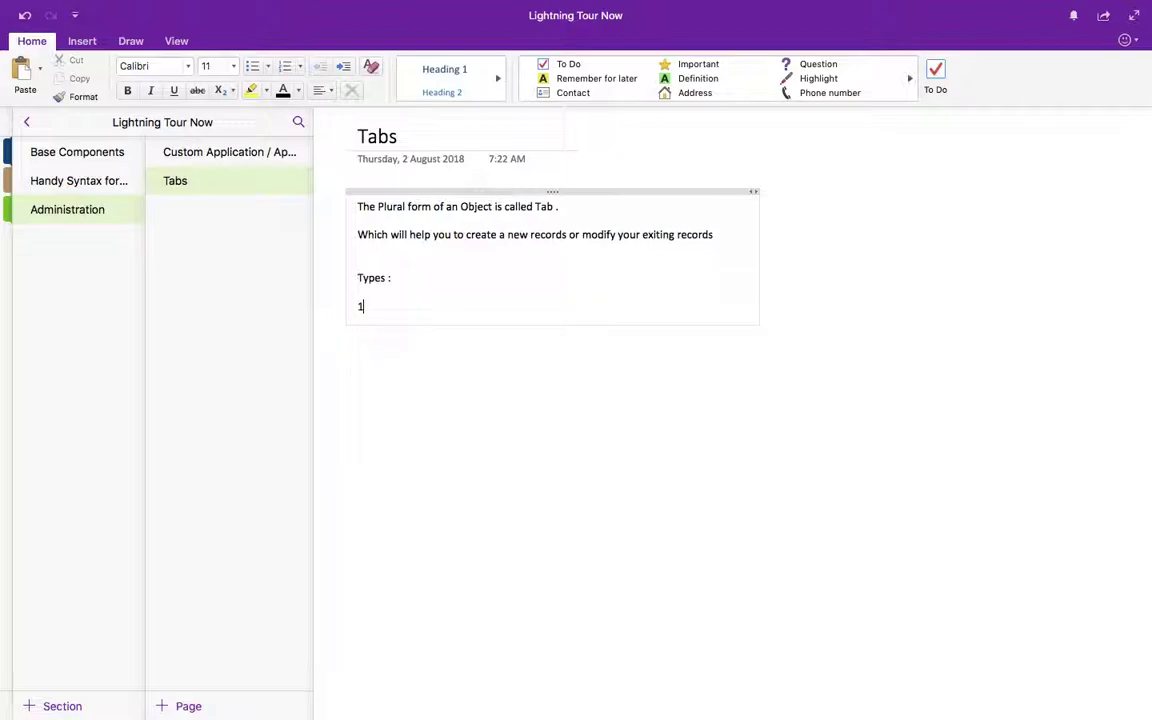
{"action": "type", "text": ") So"}
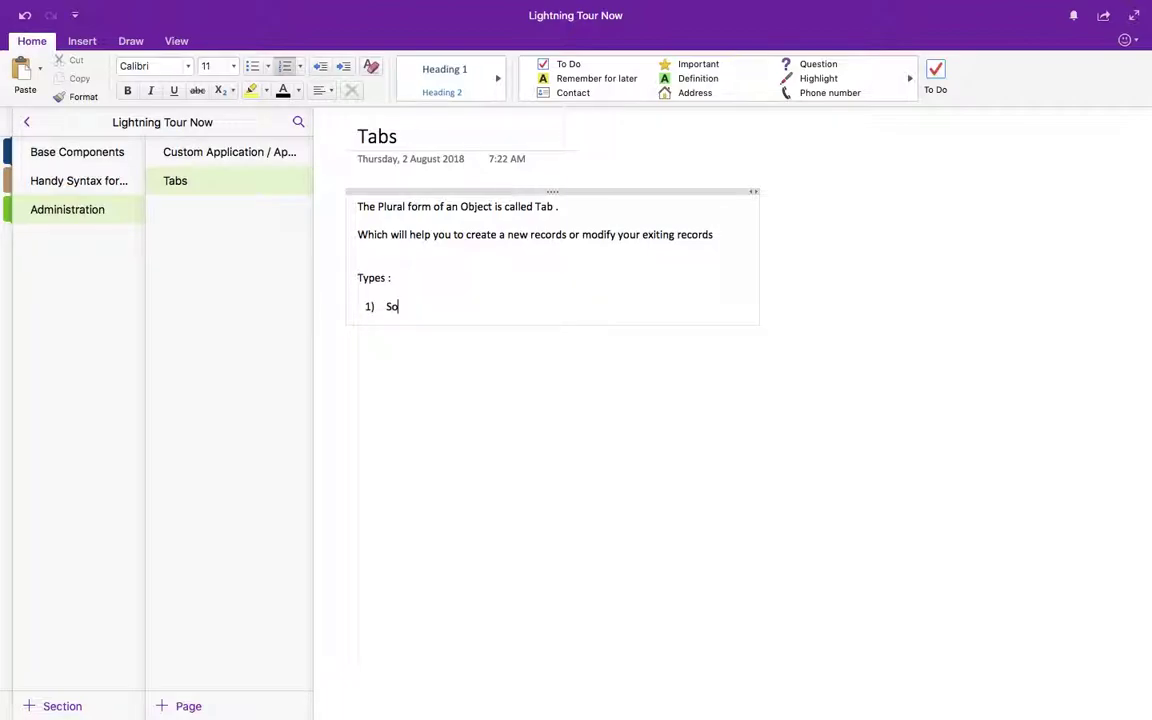
{"action": "type", "text": "bject Tabs"}
{"action": "key", "text": "Return"}
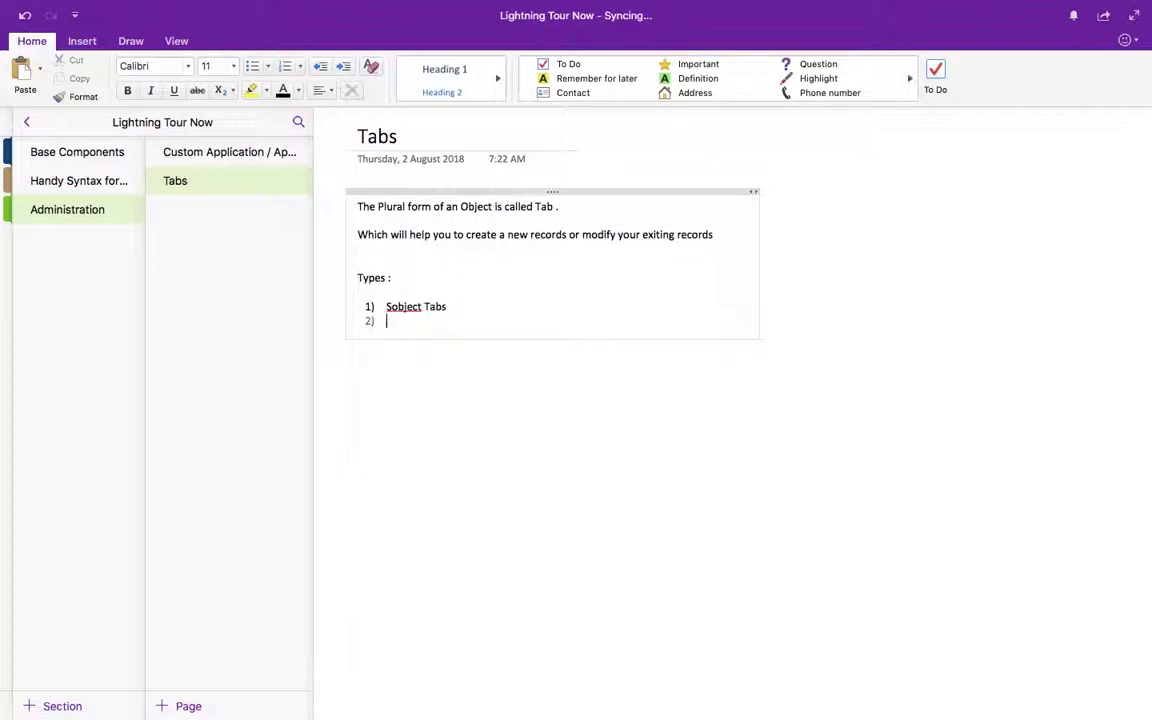
{"action": "type", "text": "Visualfo"}
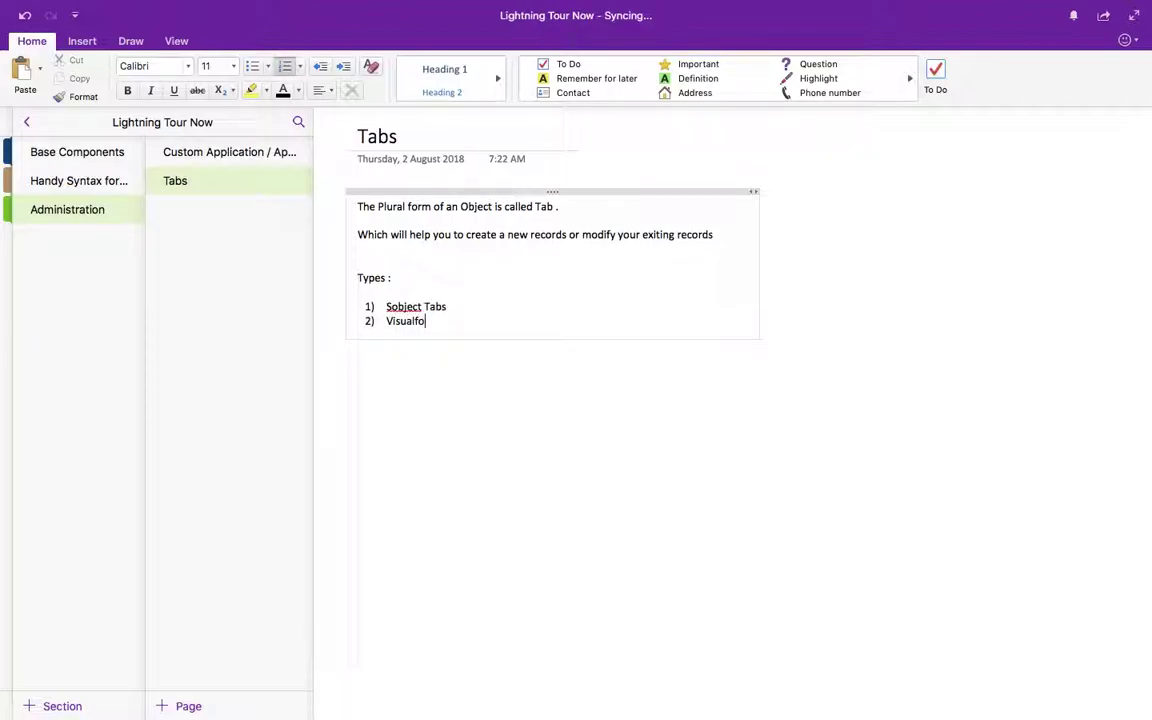
{"action": "type", "text": "rce Tab"}
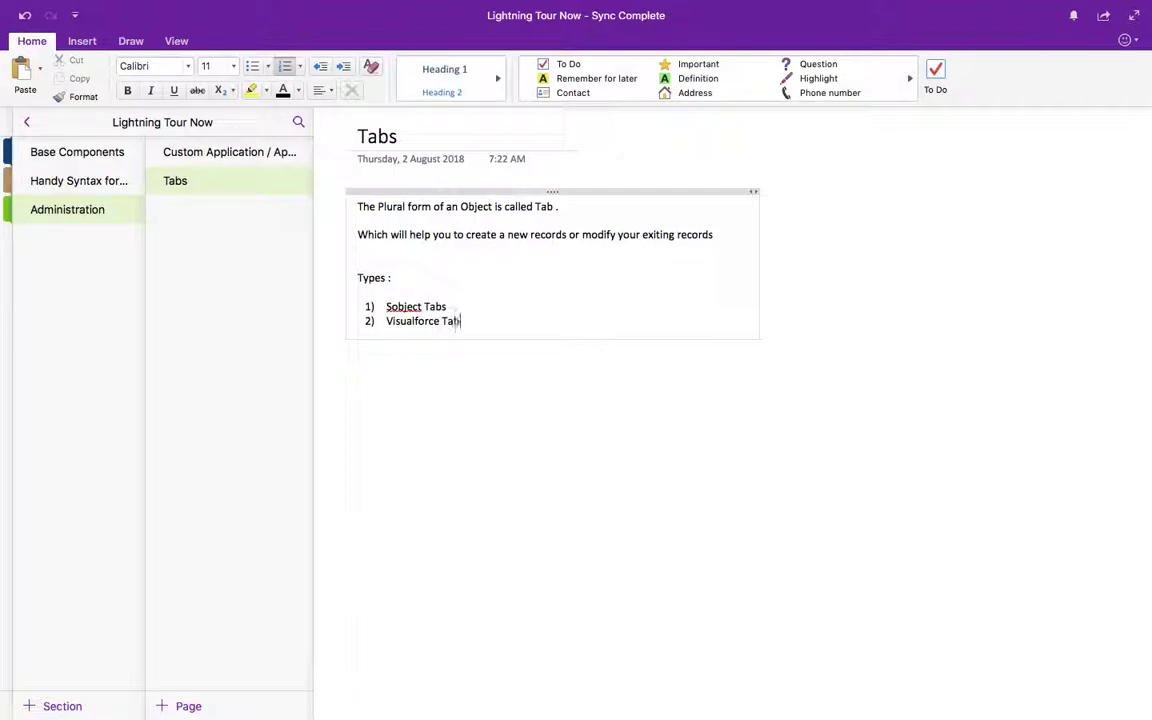
- Continue the numbered list with "WebTabs", "Lightning Components Tab" and "Lightning Page Tab"
{"action": "key", "text": "Return"}
{"action": "type", "text": "Web"}
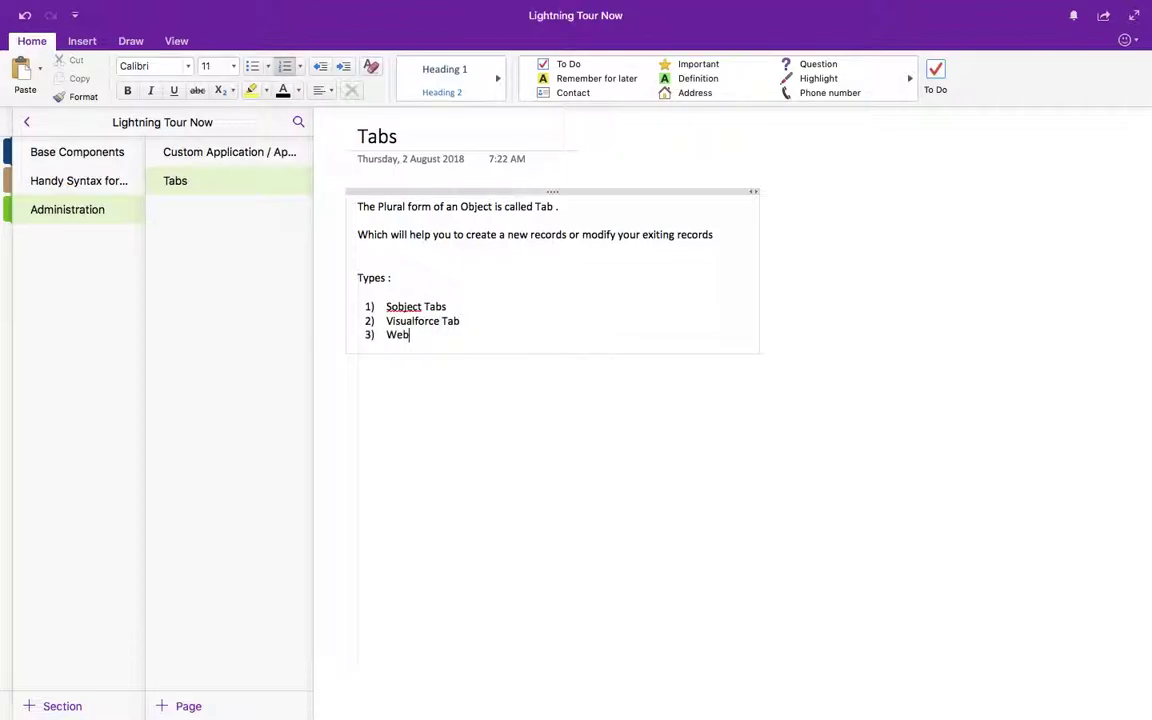
{"action": "type", "text": "Tabs"}
{"action": "key", "text": "Return"}
{"action": "type", "text": "L"}
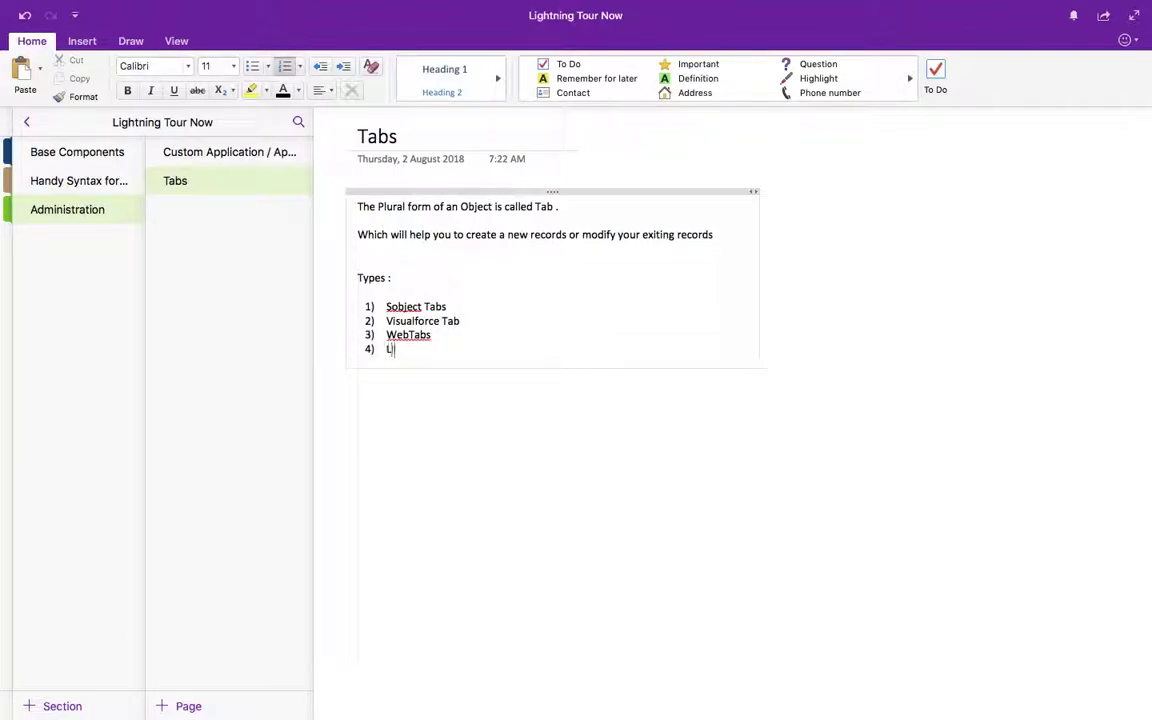
{"action": "type", "text": "ightning Comp"}
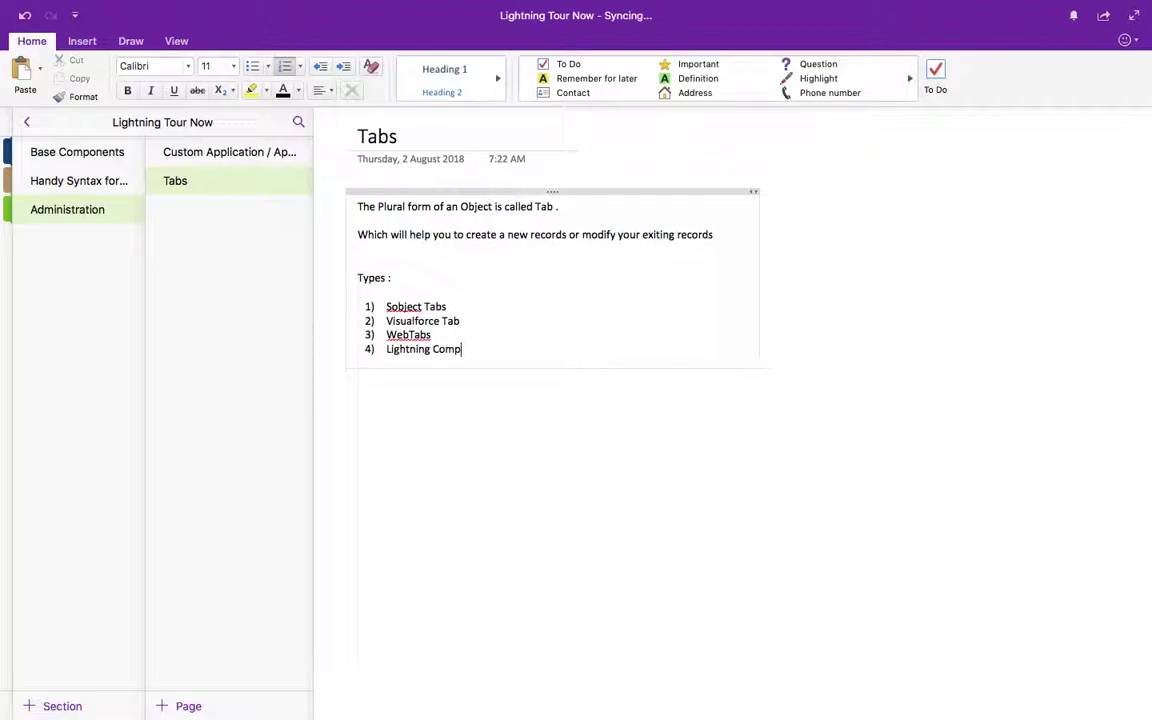
{"action": "type", "text": "onents Tab"}
{"action": "key", "text": "Return"}
{"action": "type", "text": "Lightn"}
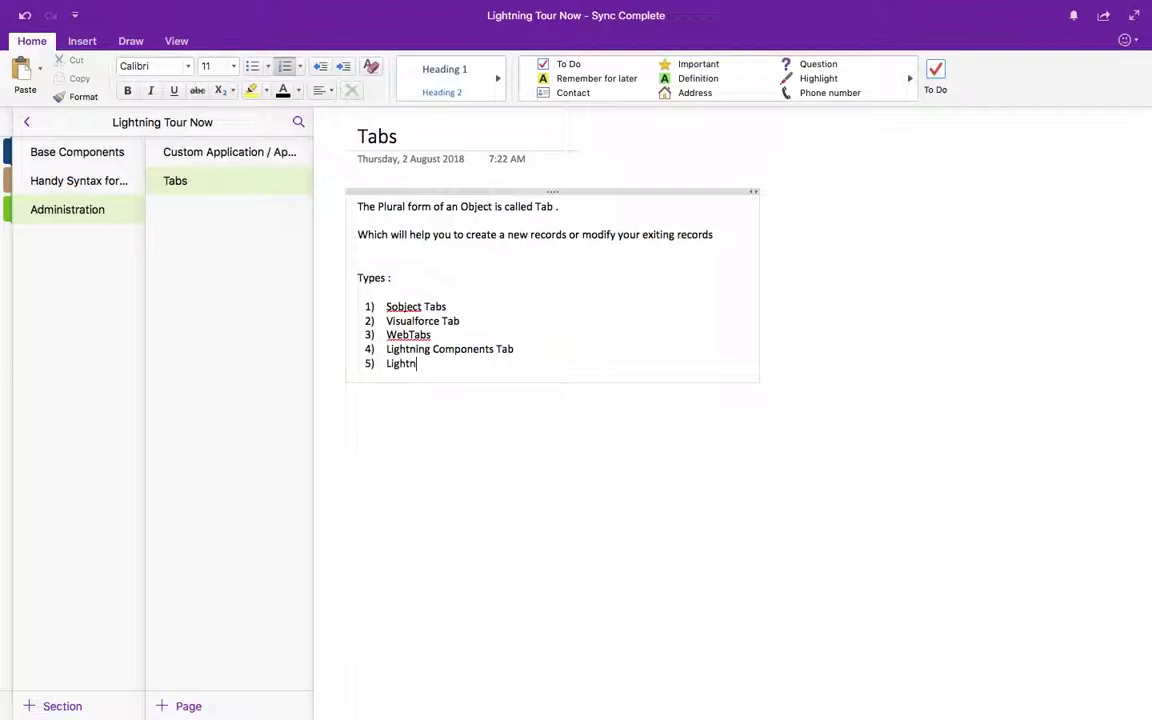
{"action": "type", "text": "ing Page Tab"}
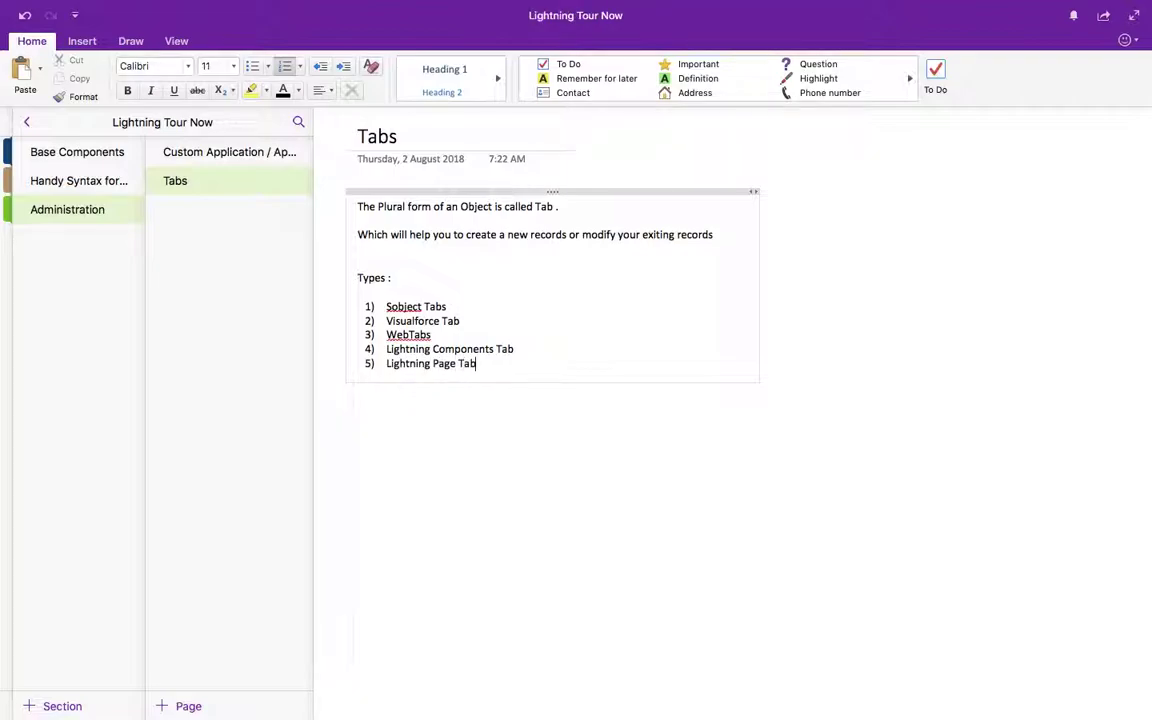
- Change the first list item to "Sobject Tab --- > Salesforce Standard or Custom object"
{"action": "left_click", "coordinate": [453, 306]}
{"action": "key", "text": "BackSpace"}
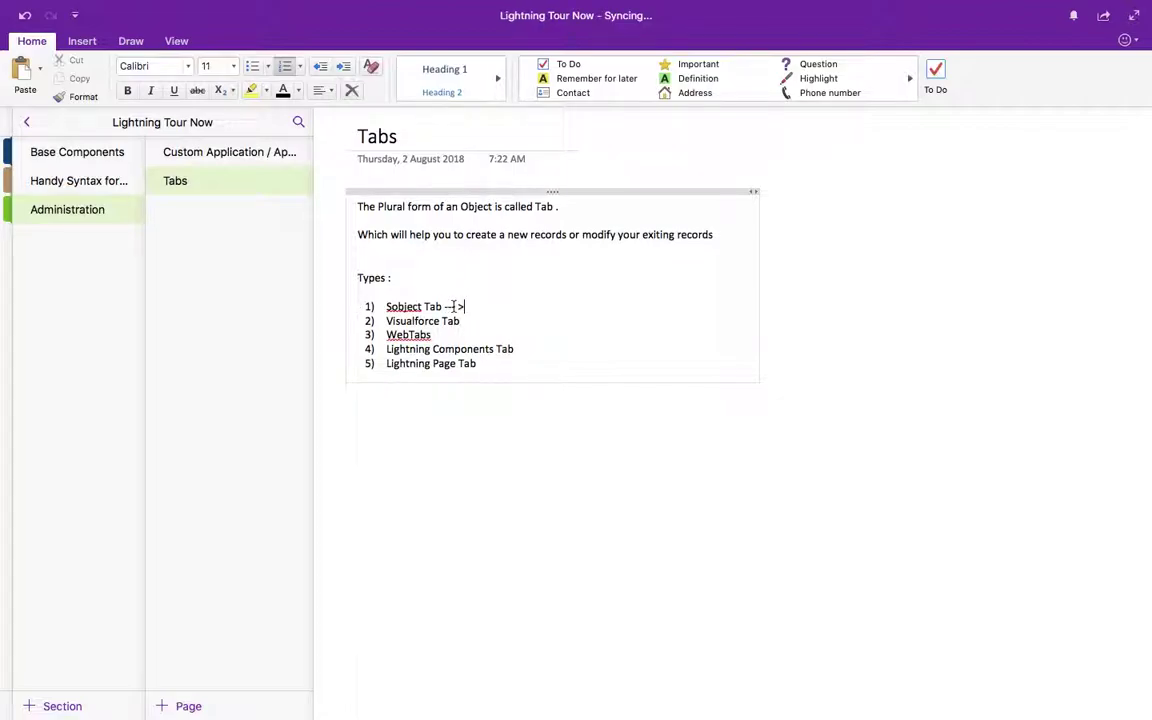
{"action": "type", "text": "--> Salesfor"}
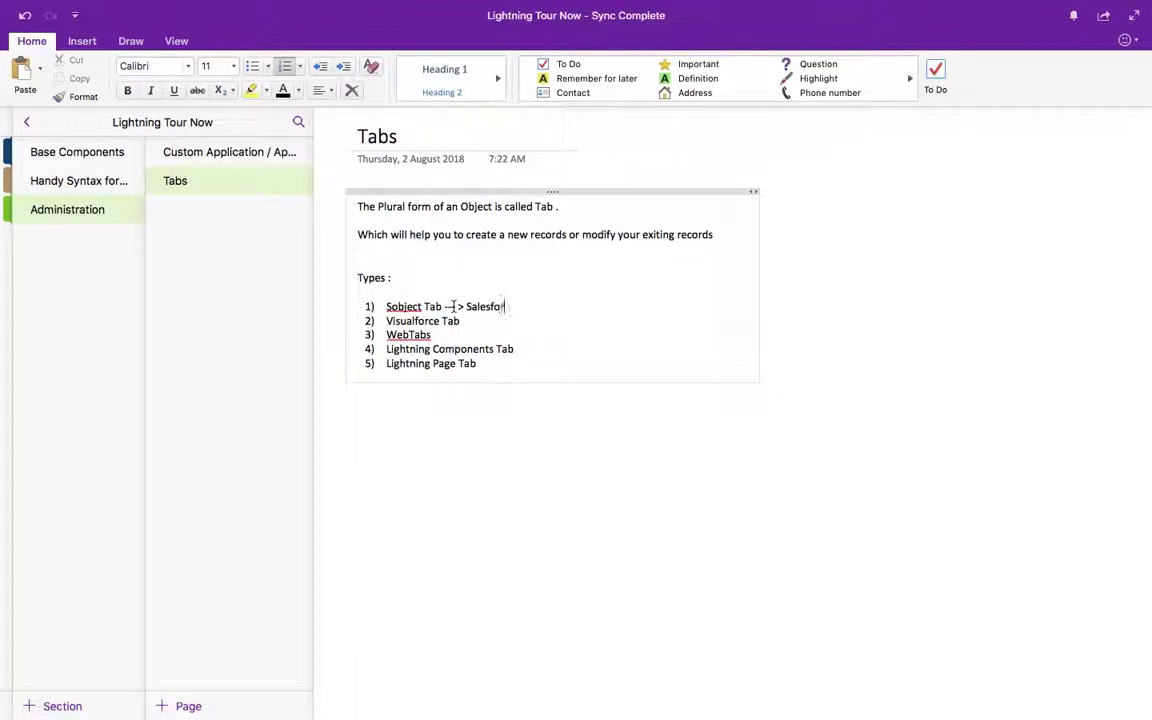
{"action": "type", "text": "ce Stan"}
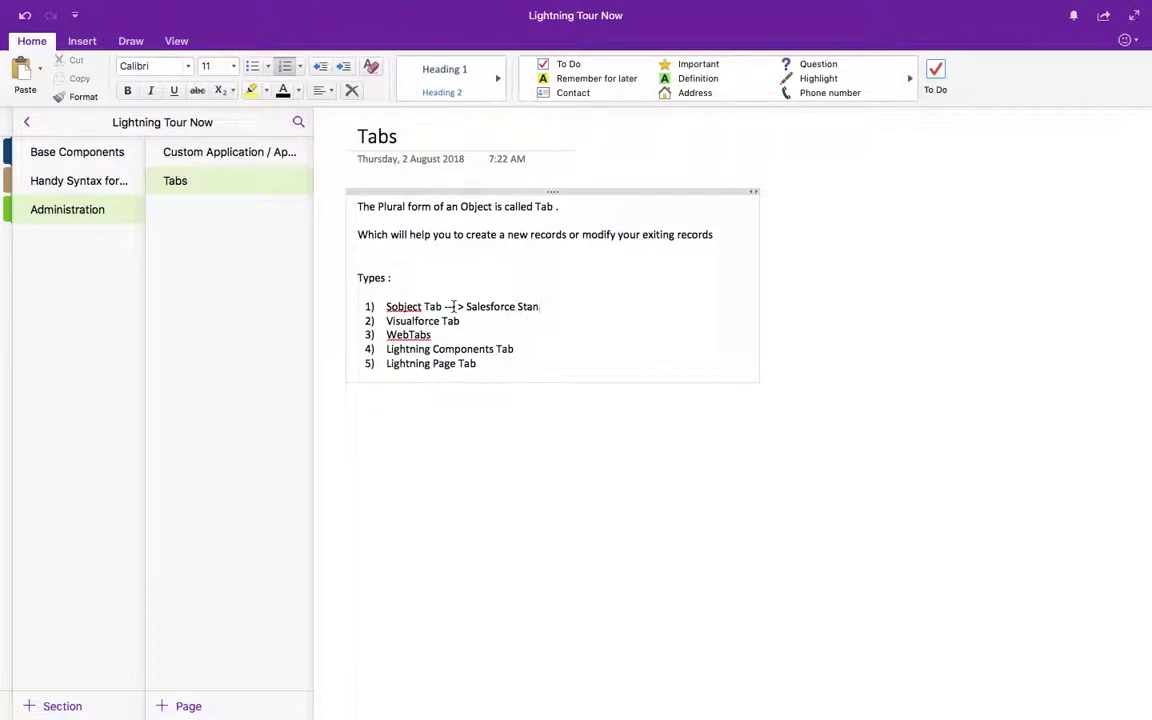
{"action": "type", "text": "dard or Custom u"}
{"action": "type", "text": "bject"}
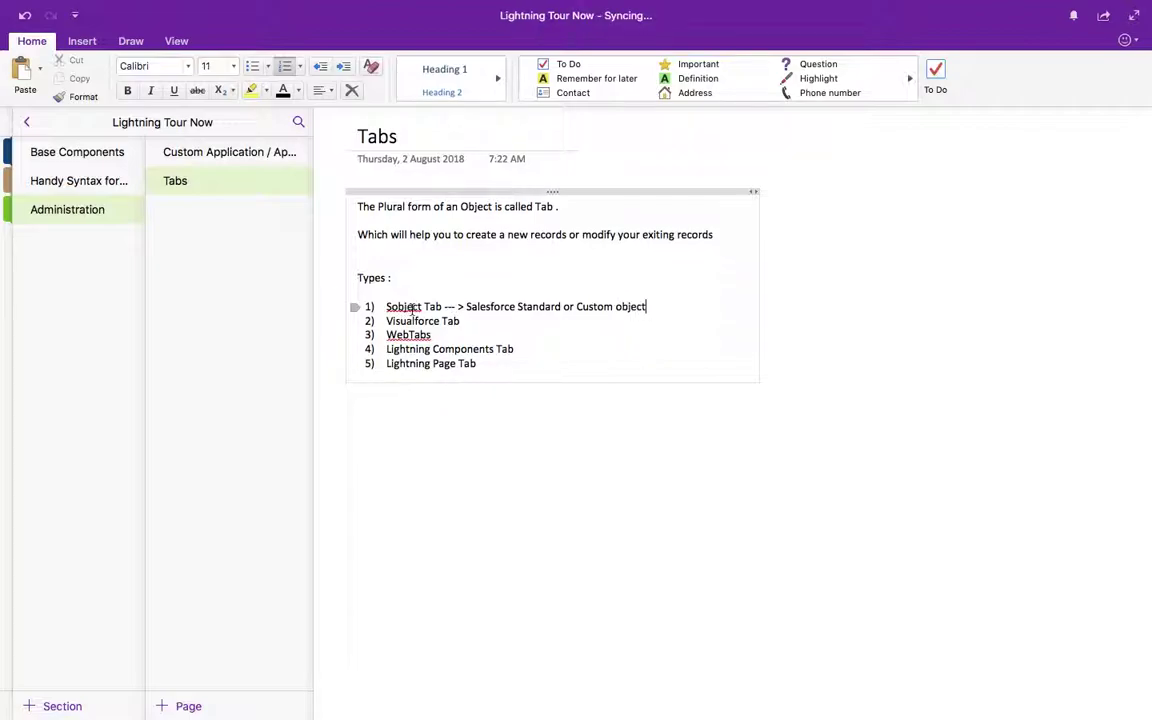
- Append "--> V" to the "Visualforce Tab" item in the numbered list
{"action": "left_click", "coordinate": [470, 321]}
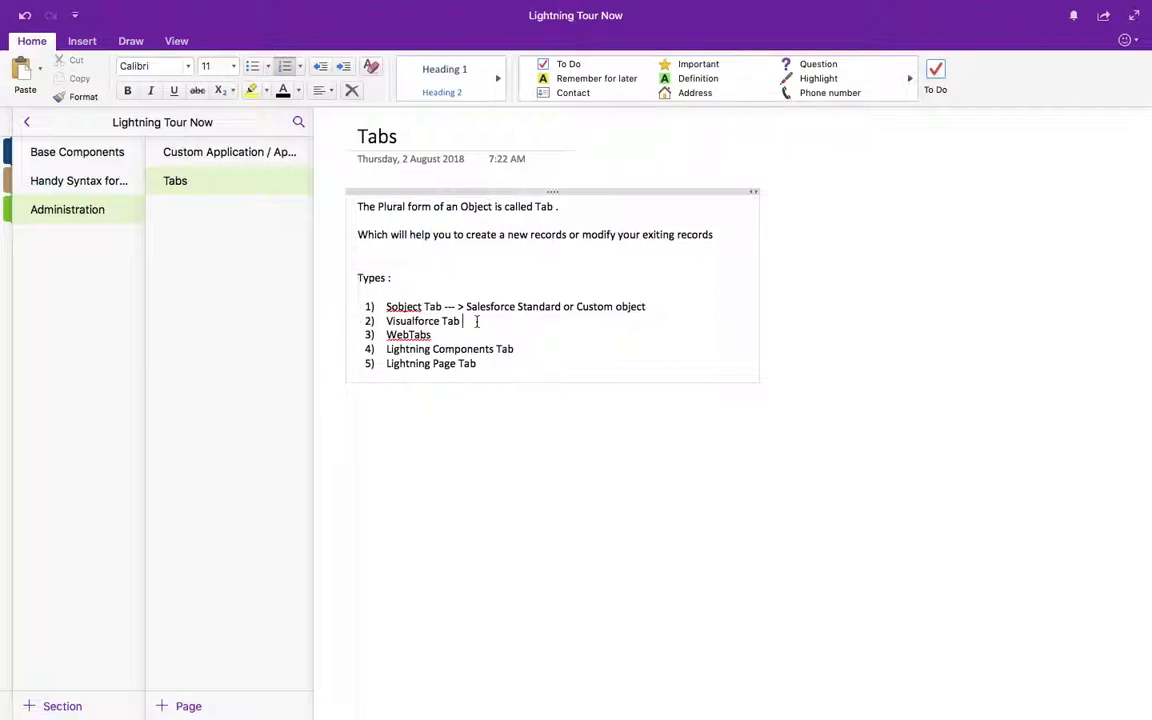
{"action": "type", "text": "--> Vis"}
{"action": "key", "text": "BackSpace"}
{"action": "key", "text": "BackSpace"}
{"action": "key", "text": "ctrl+Left"}
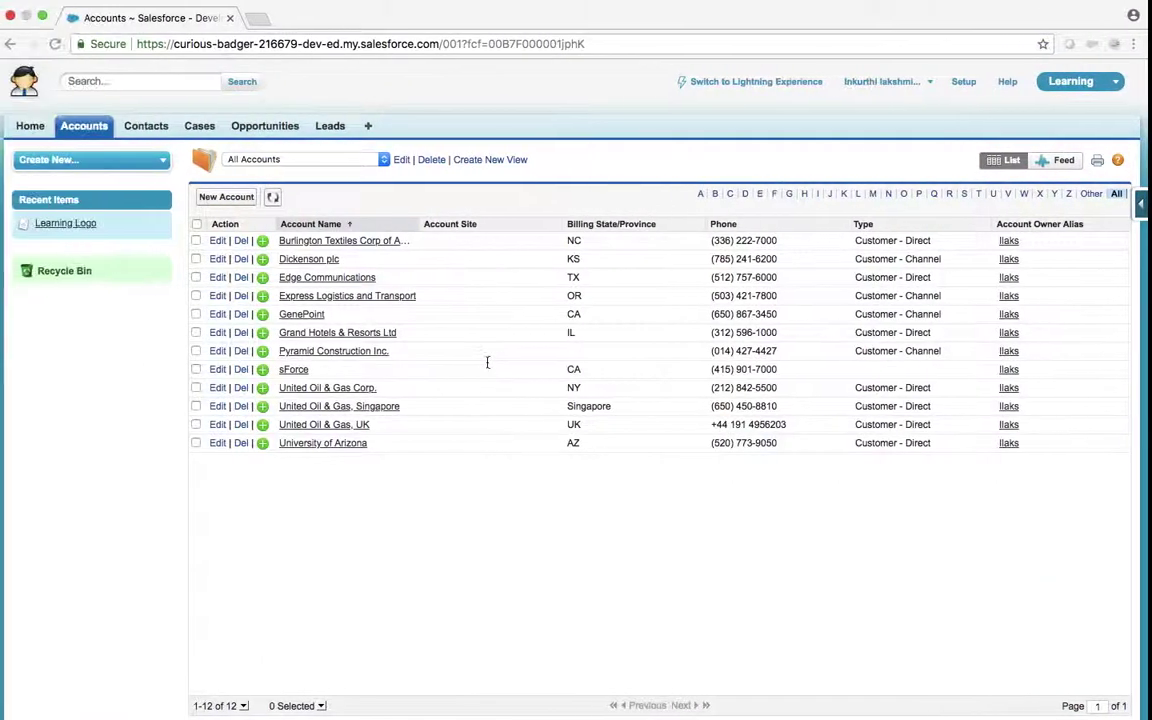
{"action": "key", "text": "ctrl+Right"}
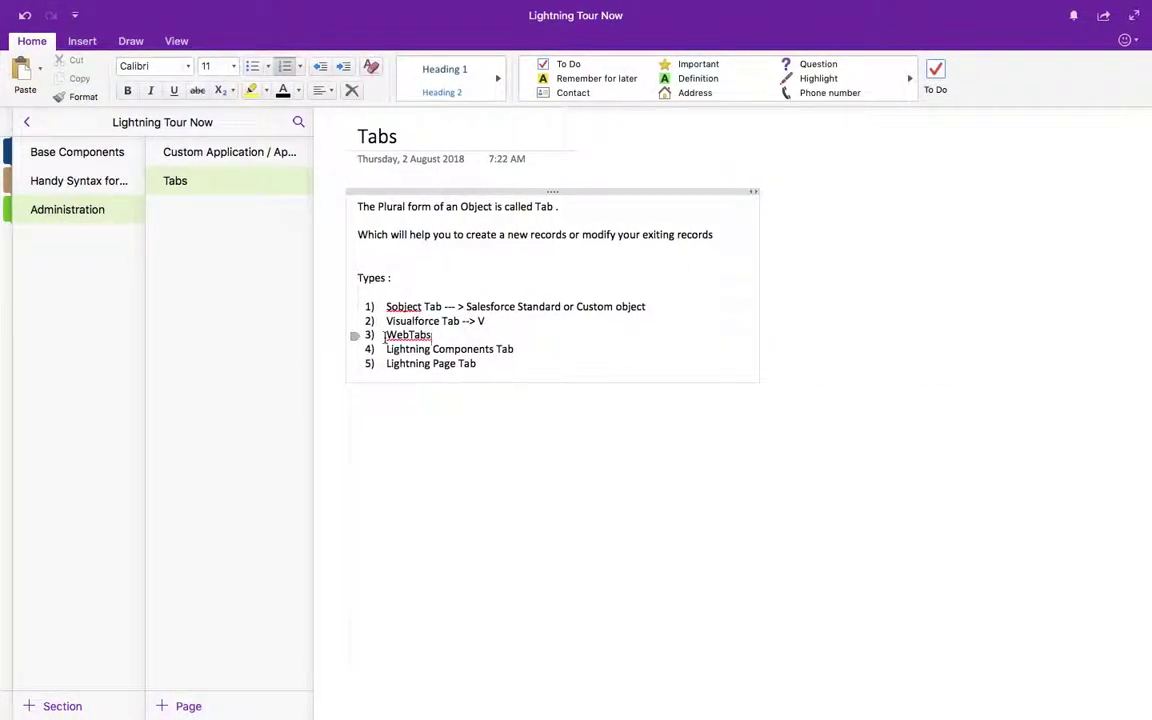
- Switch to Salesforce, search Setup for "tab", open the Custom Tabs page and examine its tab categories
{"action": "key", "text": "ctrl+Left"}
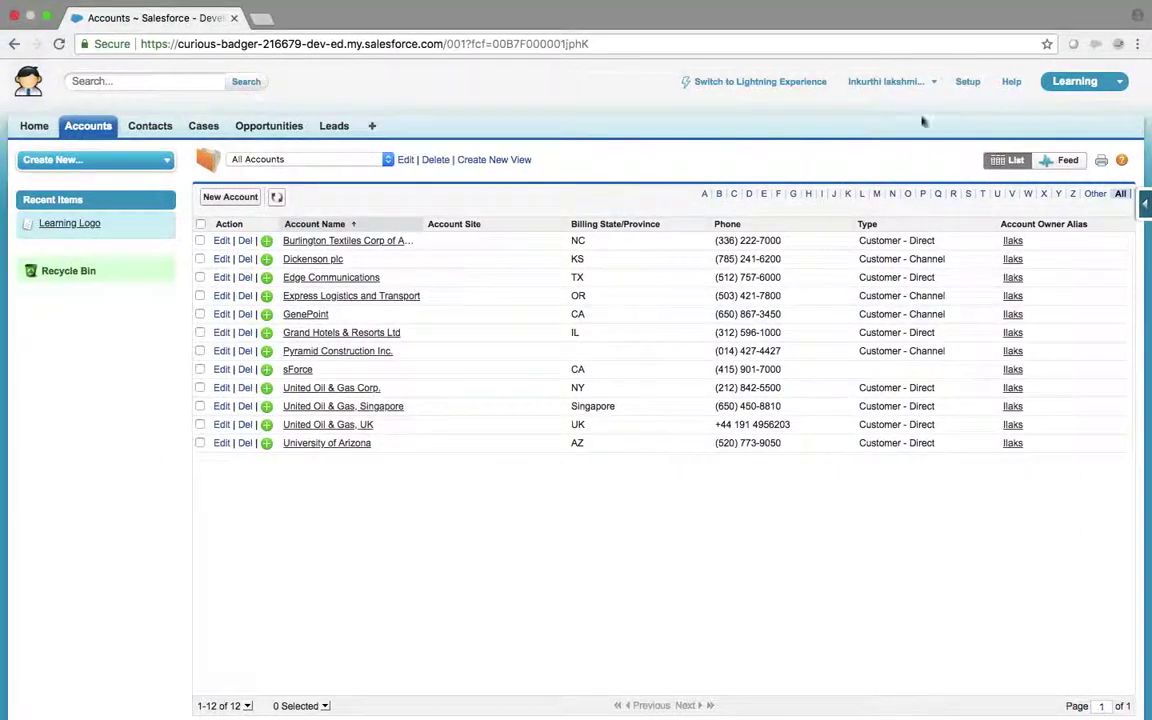
{"action": "left_click", "coordinate": [967, 84]}
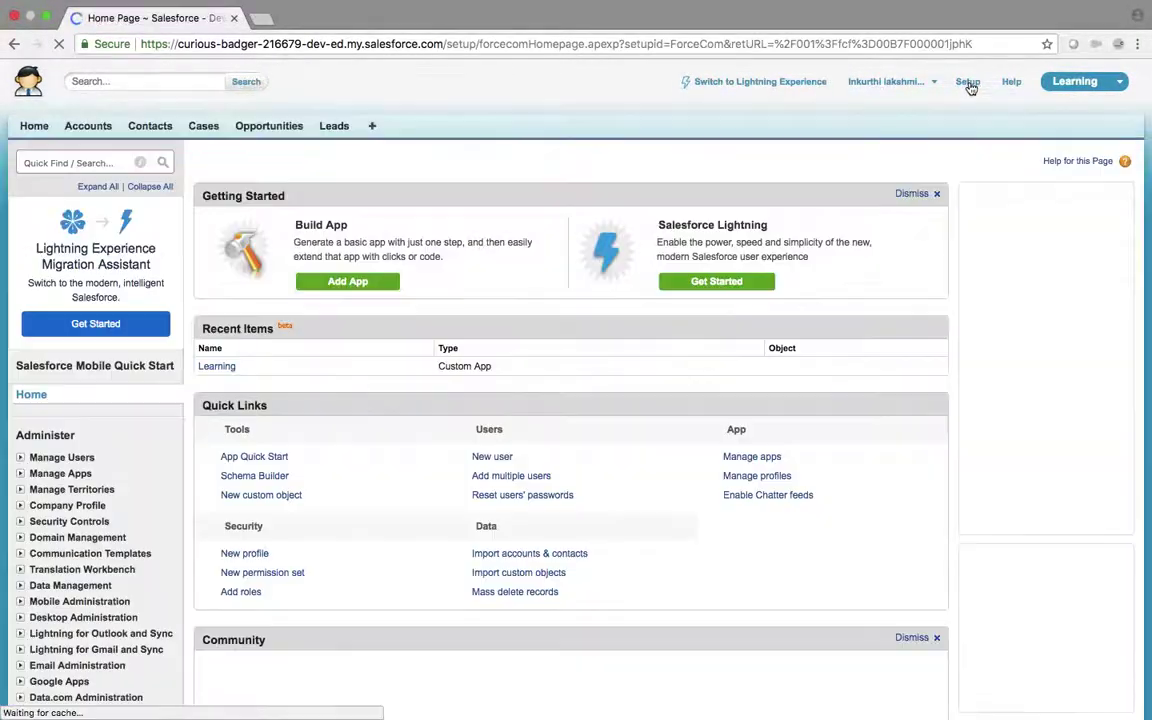
{"action": "left_click", "coordinate": [57, 162]}
{"action": "type", "text": "tab"}
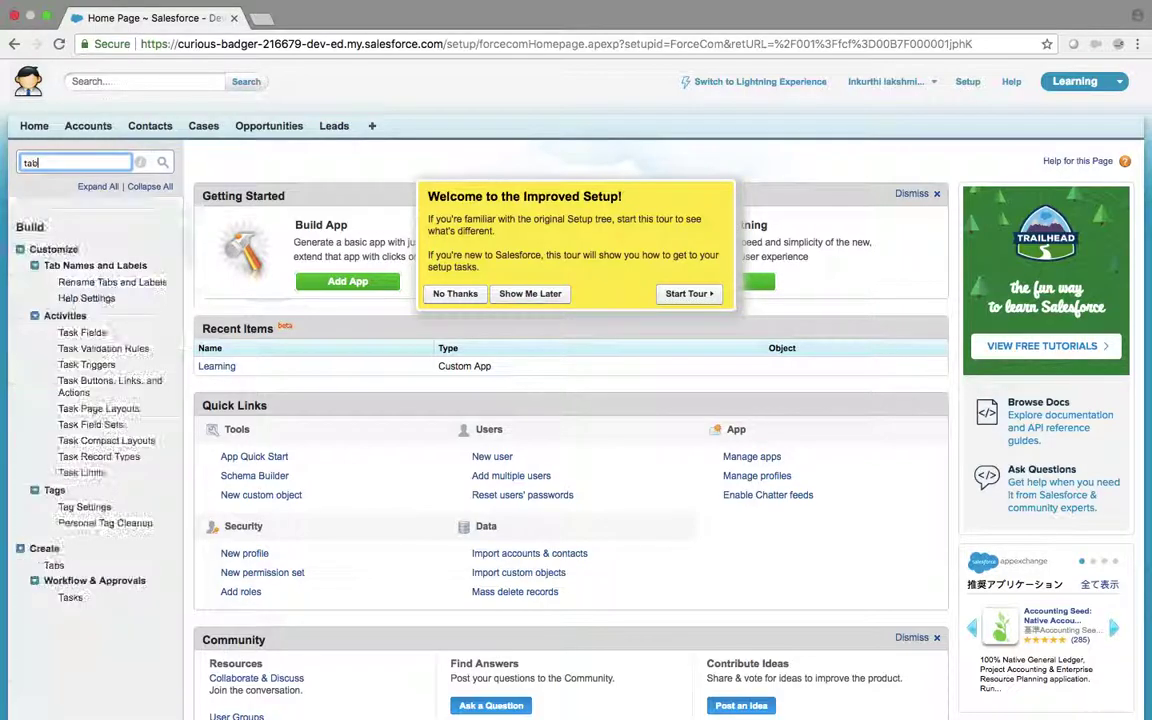
{"action": "left_click", "coordinate": [54, 342]}
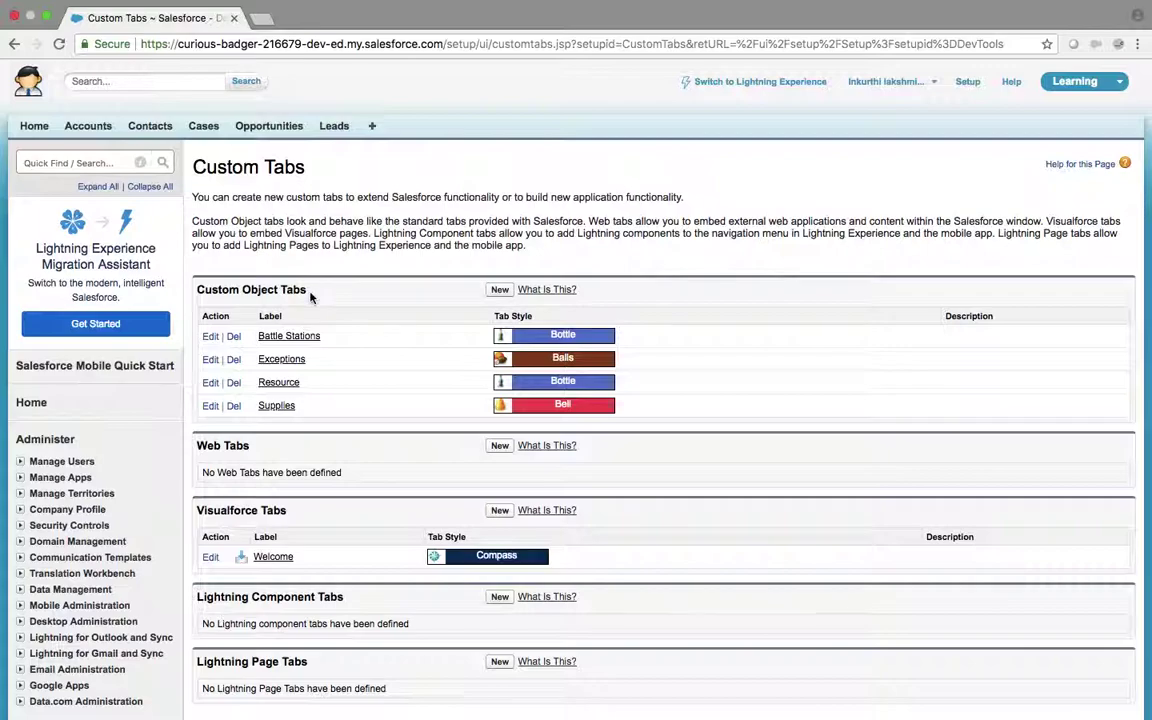
{"action": "scroll", "coordinate": [262, 290], "scroll_direction": "down", "scroll_amount": 3}
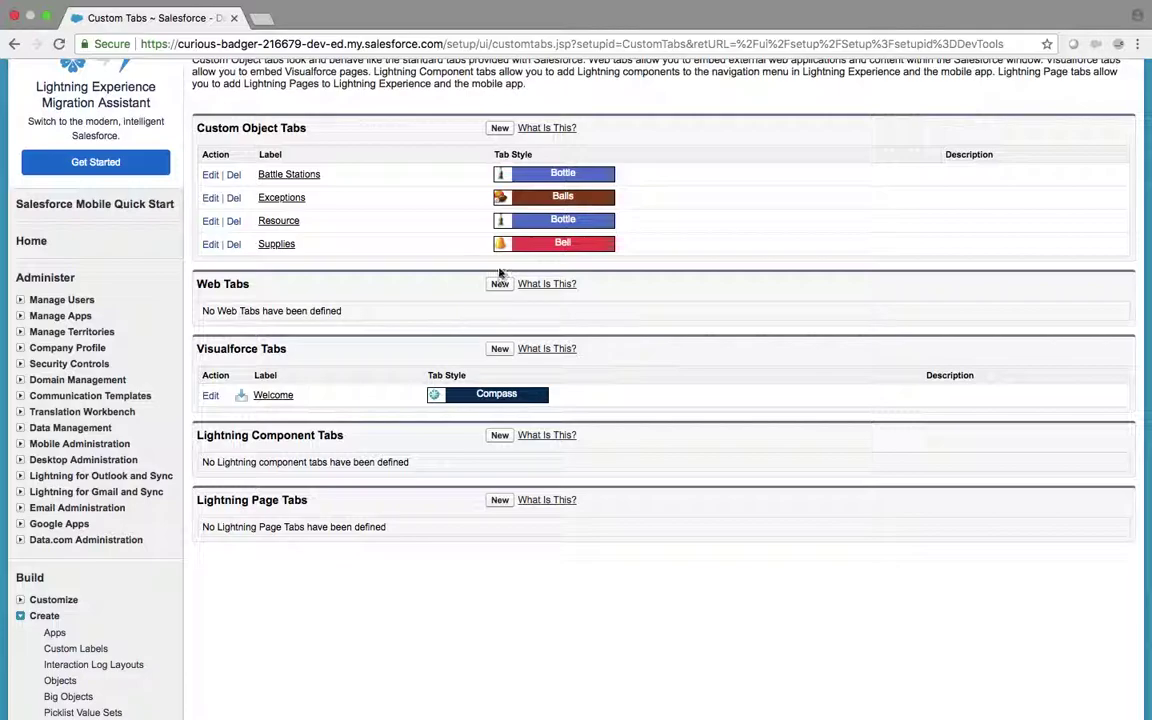
{"action": "scroll", "coordinate": [436, 283], "scroll_direction": "up", "scroll_amount": 3}
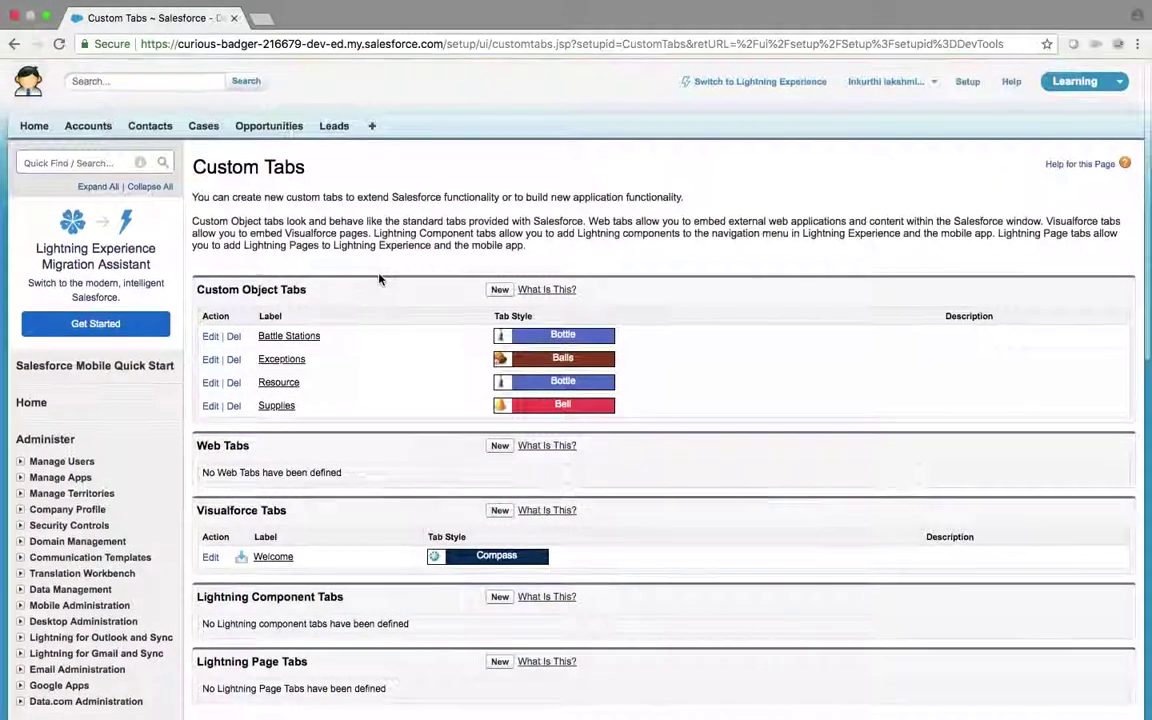
- Show the Accounts home page, and return to OneNote to point out the word "Object" in the tab definition
{"action": "left_click", "coordinate": [88, 126]}
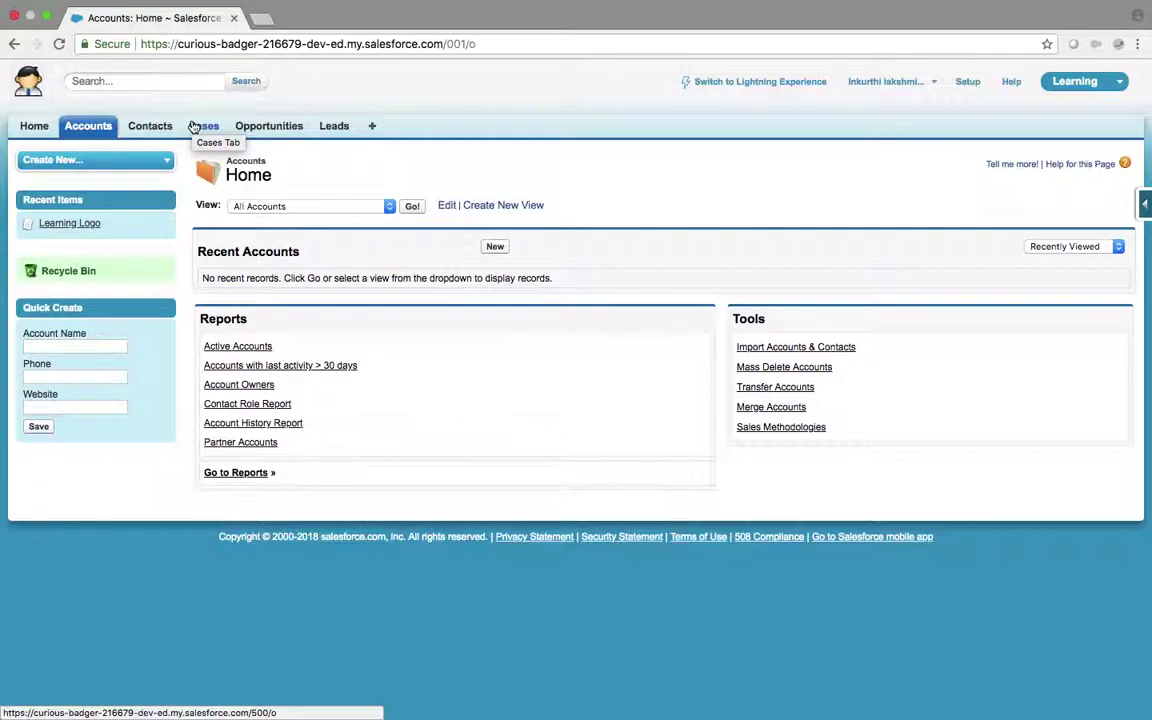
{"action": "key", "text": "ctrl+Right"}
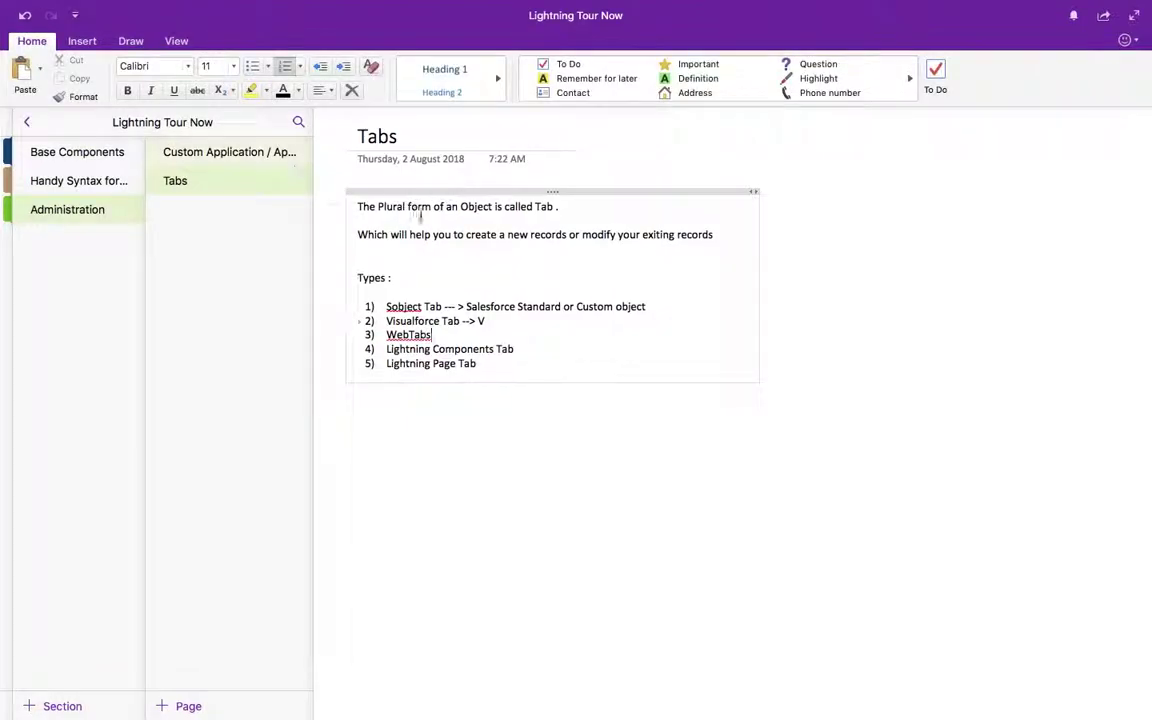
{"action": "double_click", "coordinate": [475, 208]}
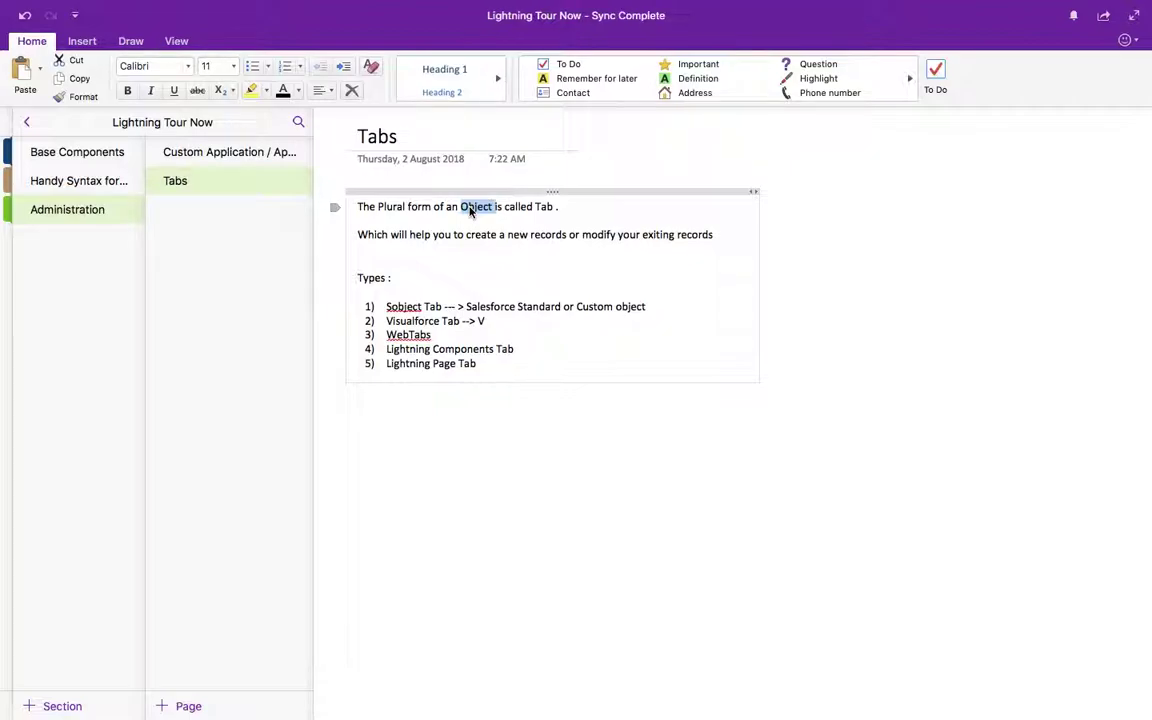
{"action": "left_click", "coordinate": [463, 207]}
- Switch to Salesforce, dismiss the Setup tour prompt, and start a new custom object from the Custom Objects page
{"action": "key", "text": "ctrl+Left"}
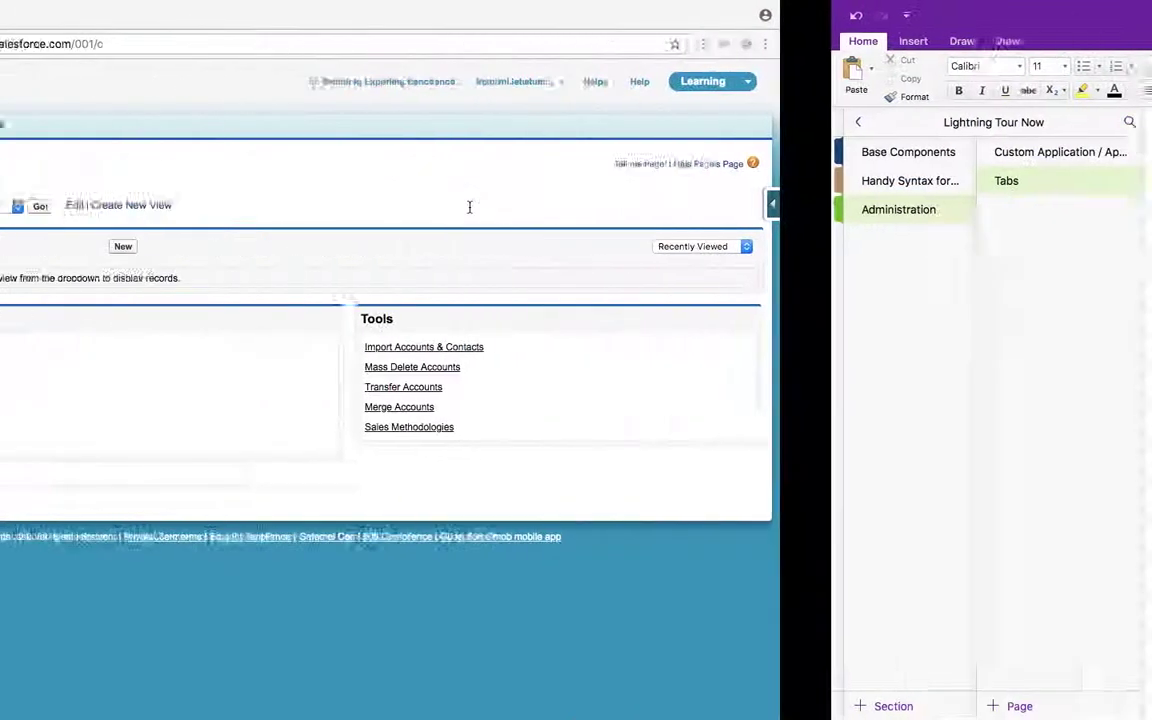
{"action": "left_click", "coordinate": [967, 83]}
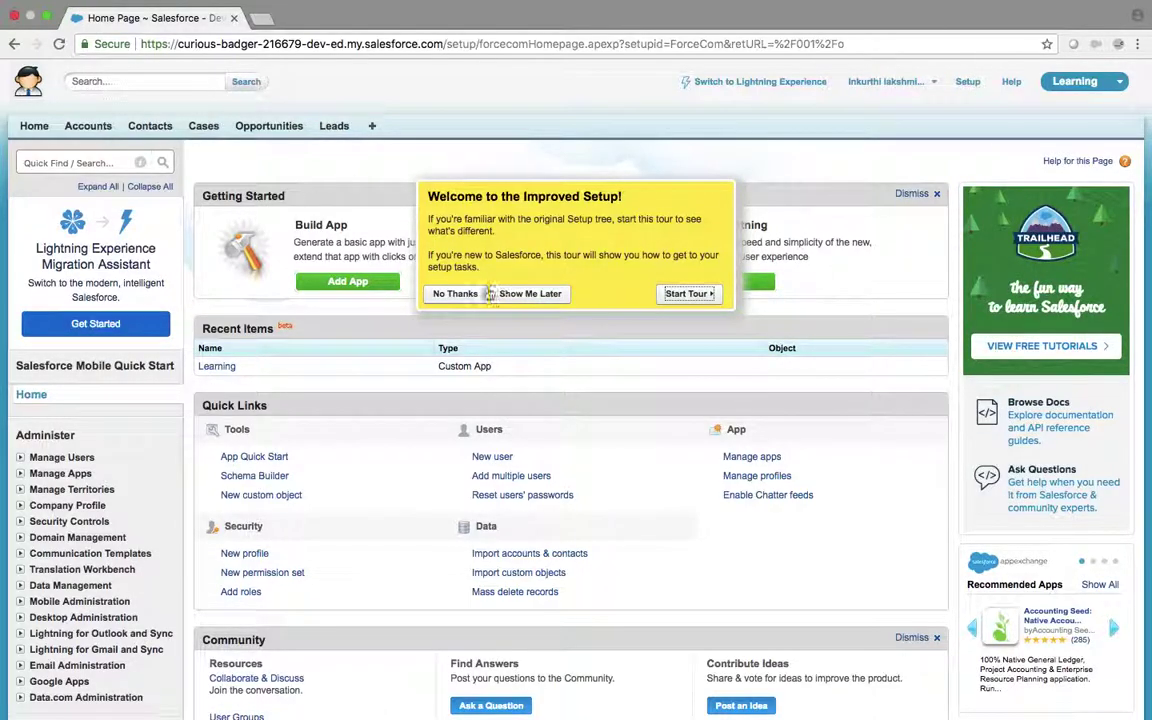
{"action": "left_click", "coordinate": [458, 293]}
{"action": "scroll", "coordinate": [466, 299], "scroll_direction": "down", "scroll_amount": 10}
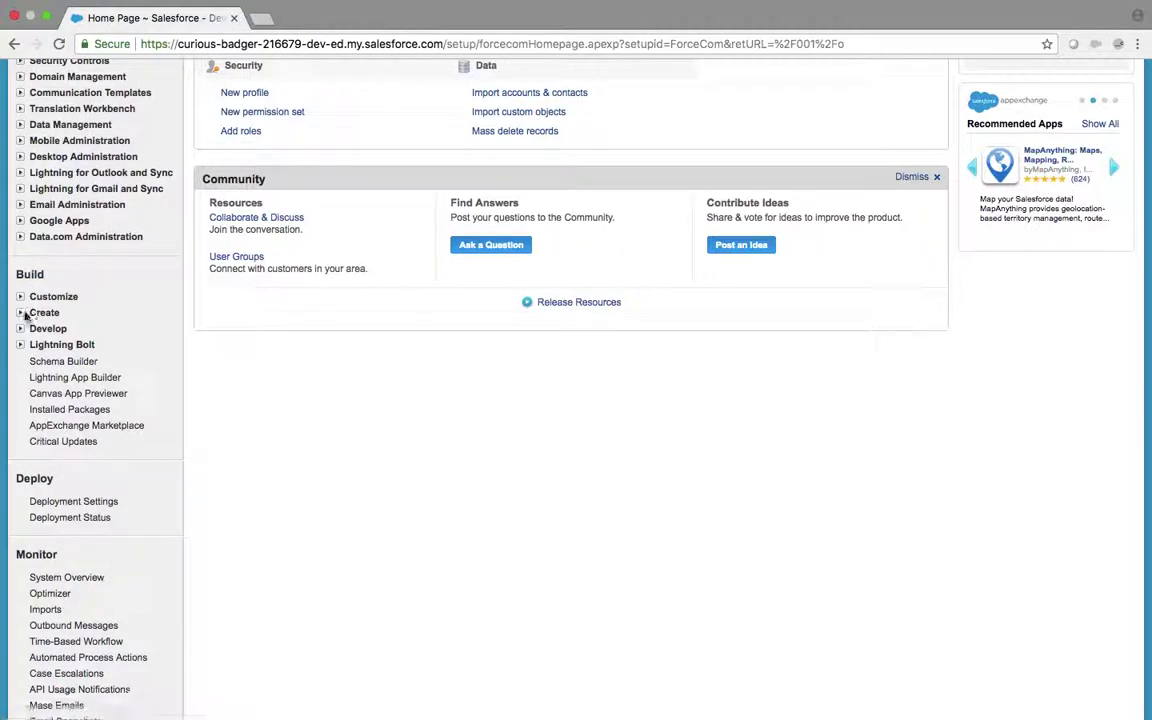
{"action": "left_click", "coordinate": [20, 313]}
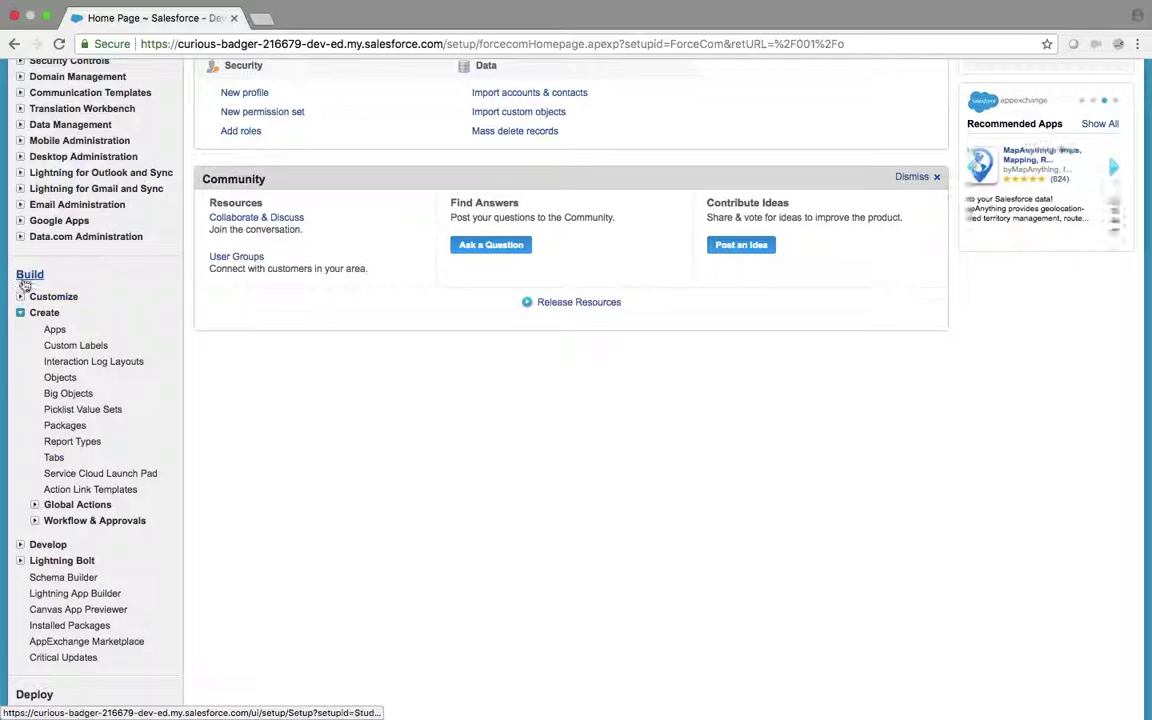
{"action": "left_click", "coordinate": [60, 378]}
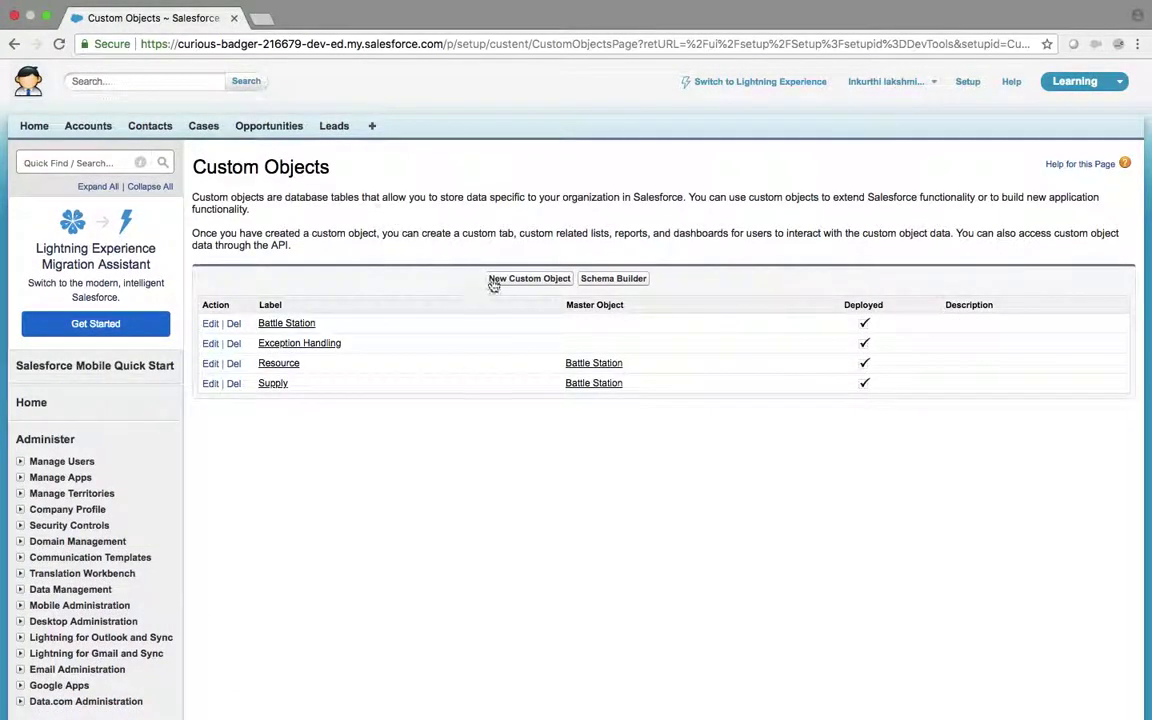
{"action": "left_click", "coordinate": [508, 280]}
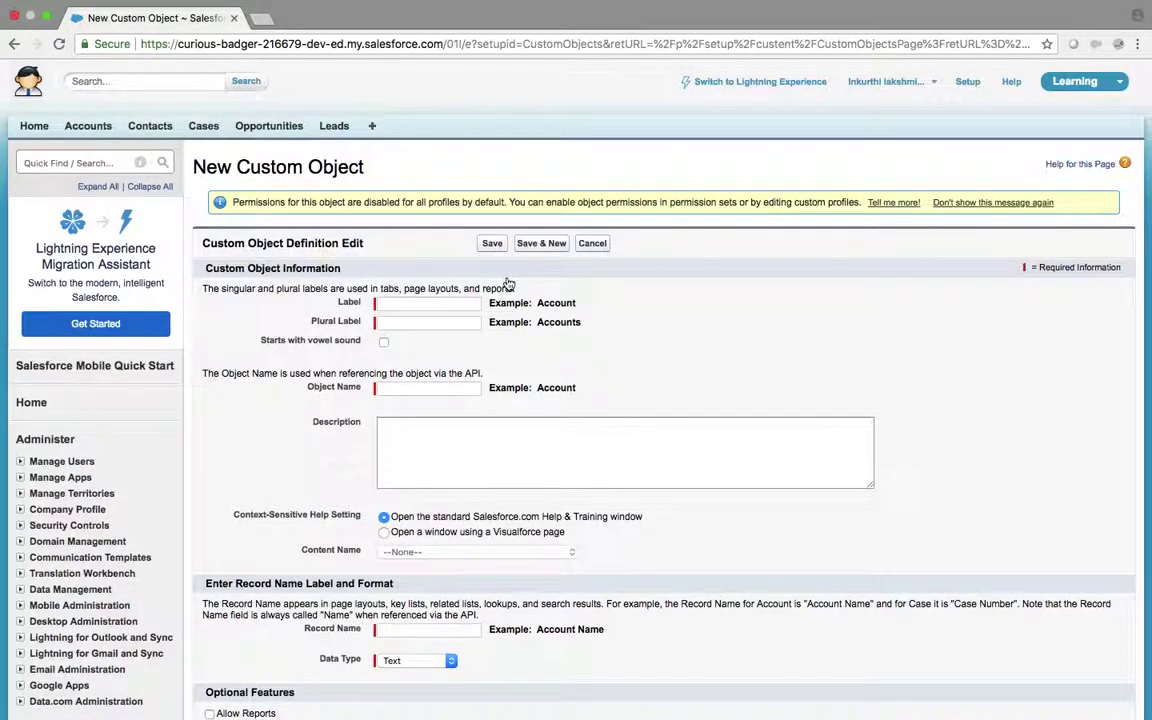
- Set the new custom object's label to "Mortage", letting the object name and record name fill in
{"action": "left_click", "coordinate": [404, 304]}
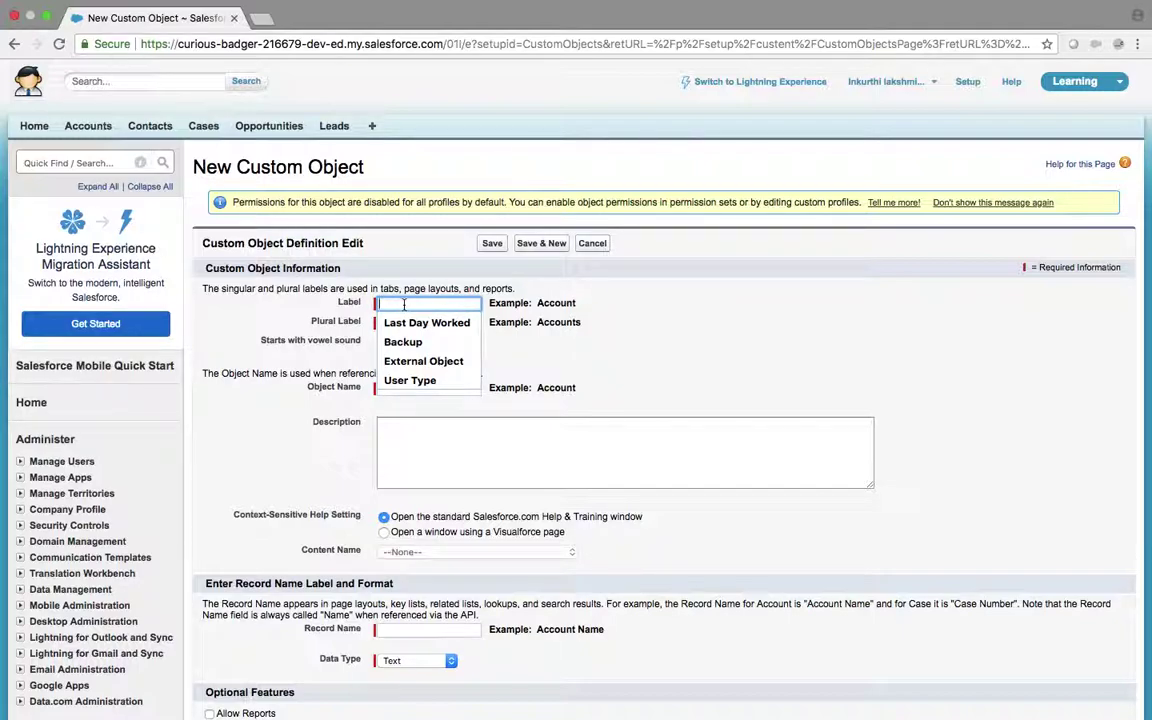
{"action": "type", "text": "Mo"}
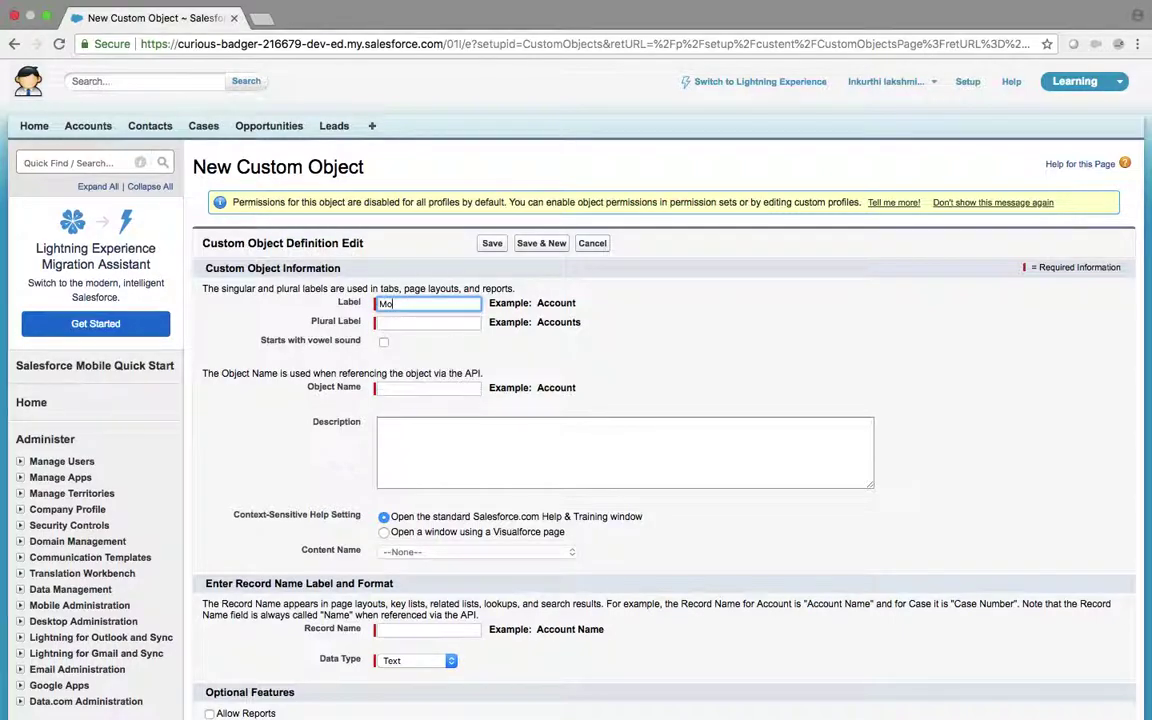
{"action": "type", "text": "rtage"}
{"action": "key", "text": "Tab"}
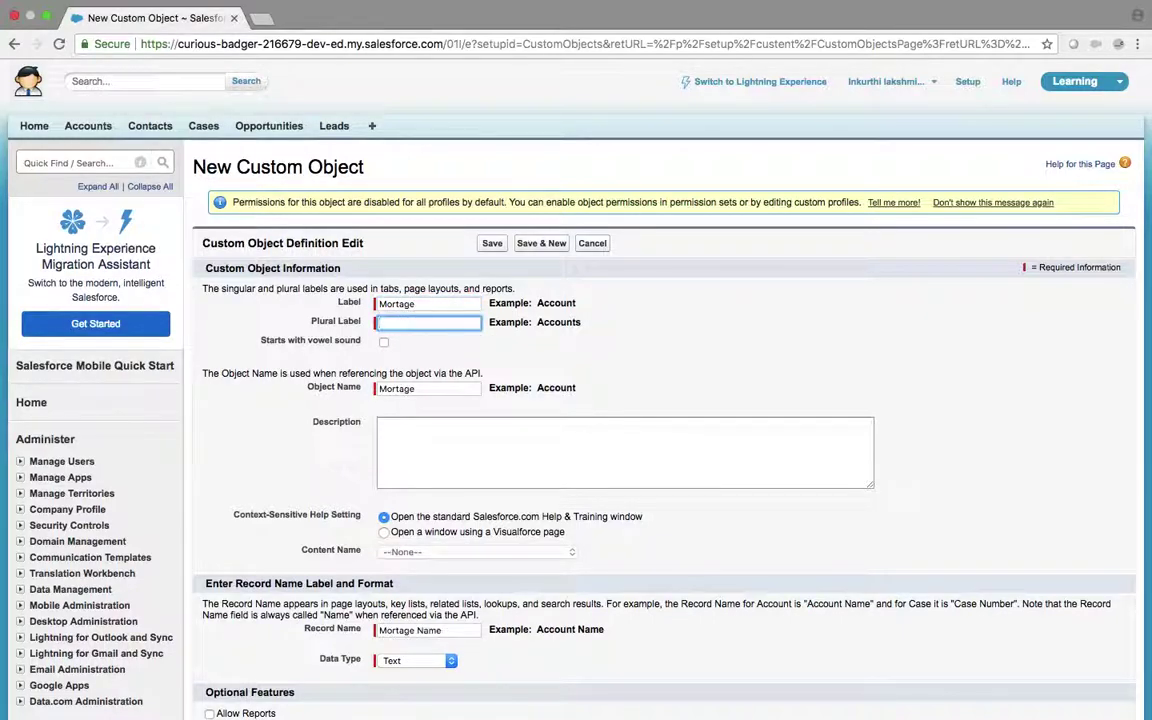
- Copy the object's label into the plural label and extend it to "Mortages"
{"action": "left_click", "coordinate": [417, 303]}
{"action": "double_click", "coordinate": [417, 303]}
{"action": "key", "text": "super+c"}
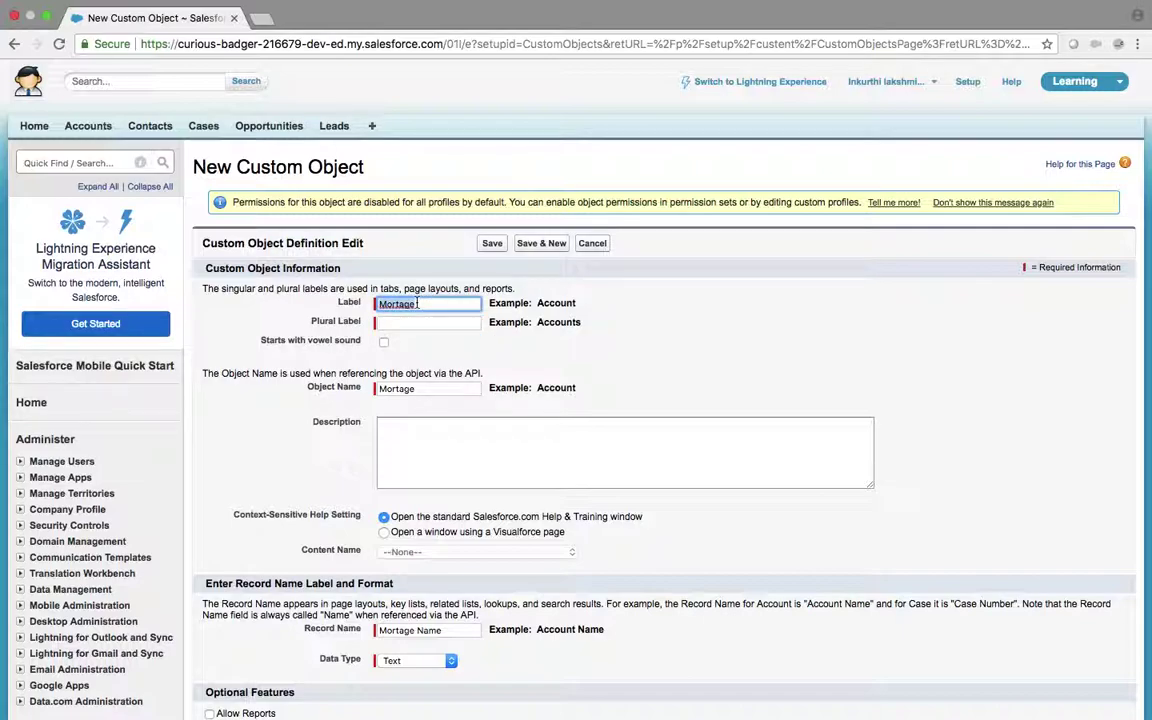
{"action": "left_click", "coordinate": [417, 322]}
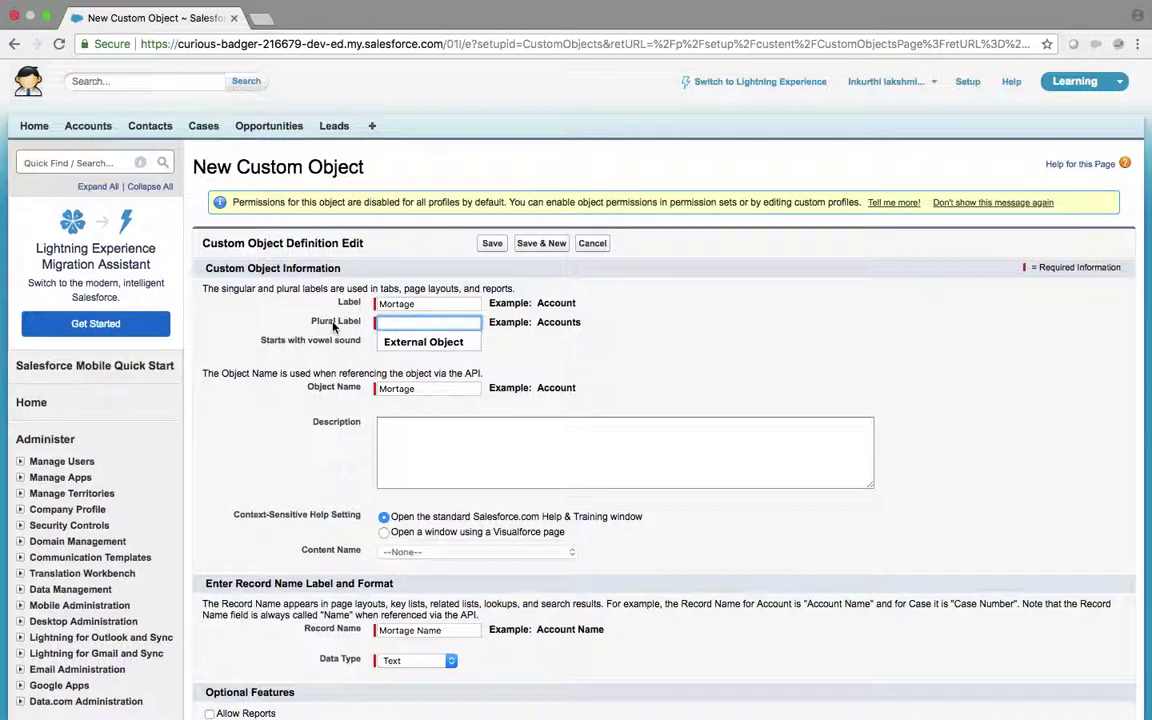
{"action": "type", "text": "Budge"}
{"action": "key", "text": "BackSpace"}
{"action": "key", "text": "BackSpace"}
{"action": "key", "text": "BackSpace"}
{"action": "key", "text": "BackSpace"}
{"action": "key", "text": "BackSpace"}
{"action": "key", "text": "super+v"}
{"action": "type", "text": "s"}
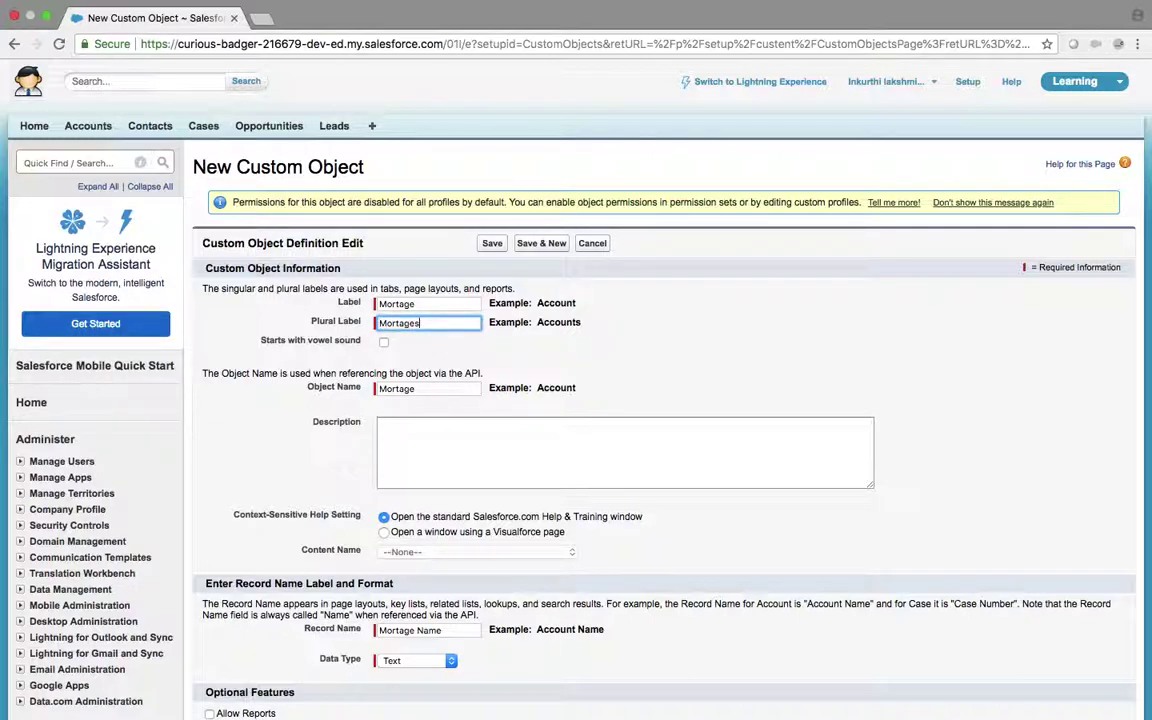
- Review the rest of the new custom object form and compare its labels with the tab definition in OneNote
{"action": "scroll", "coordinate": [491, 357], "scroll_direction": "down", "scroll_amount": 5}
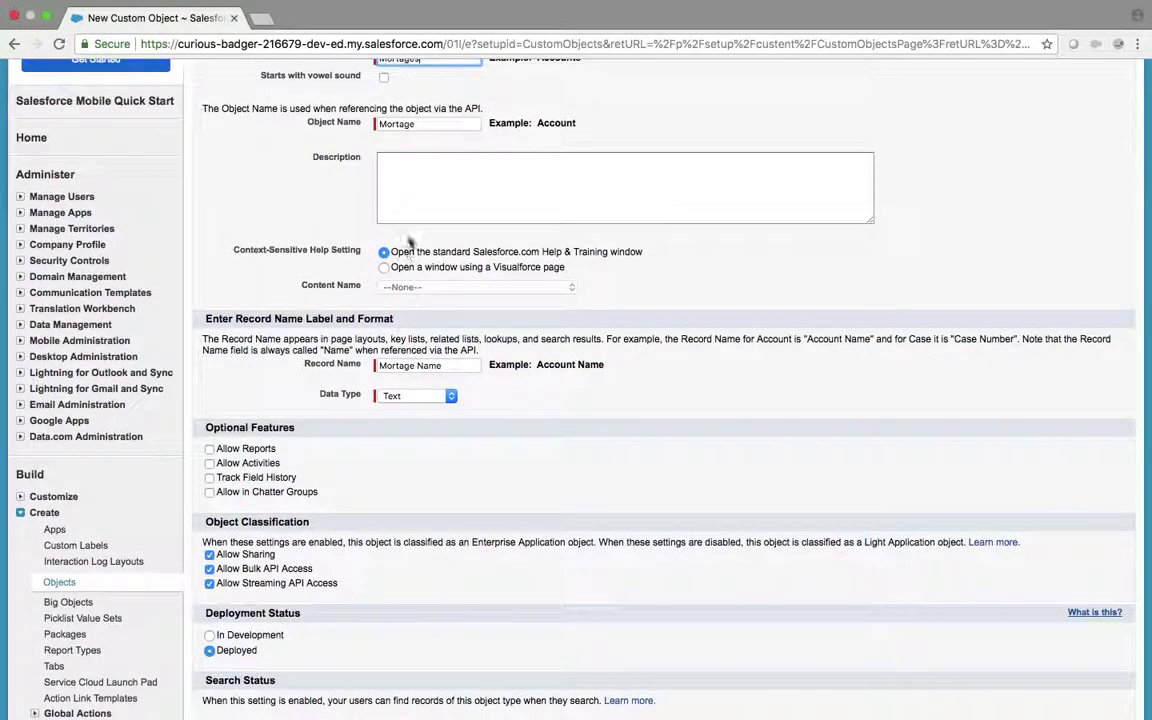
{"action": "scroll", "coordinate": [375, 225], "scroll_direction": "up", "scroll_amount": 3}
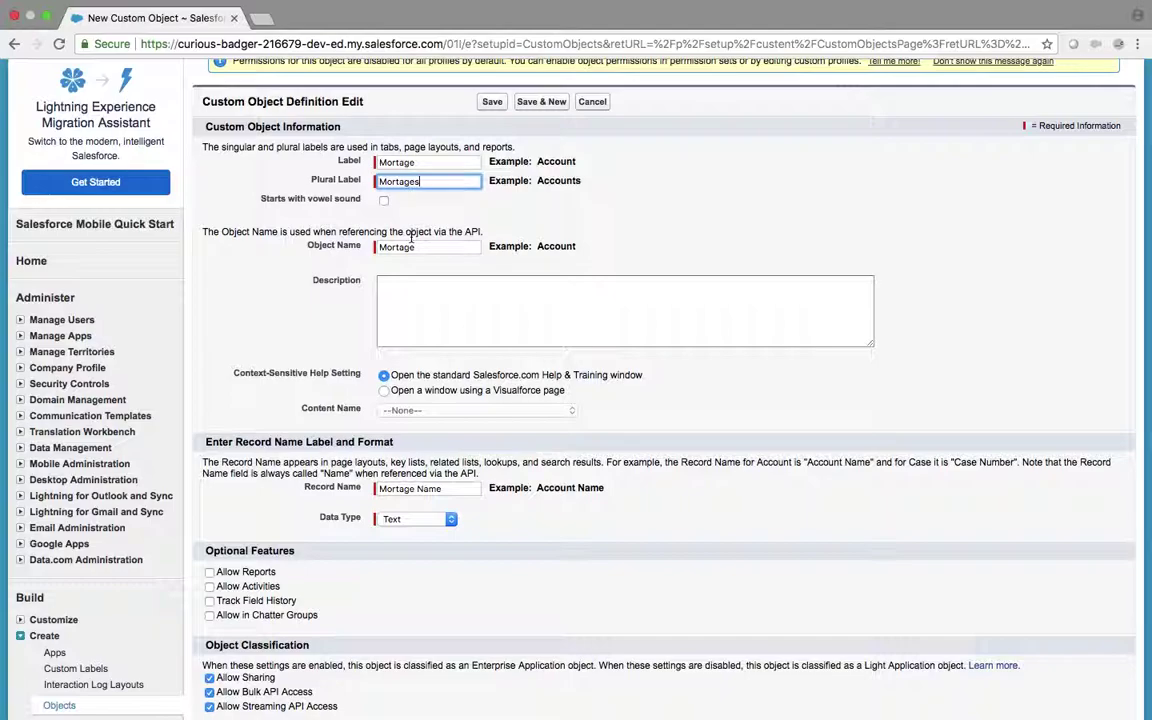
{"action": "key", "text": "ctrl+Right"}
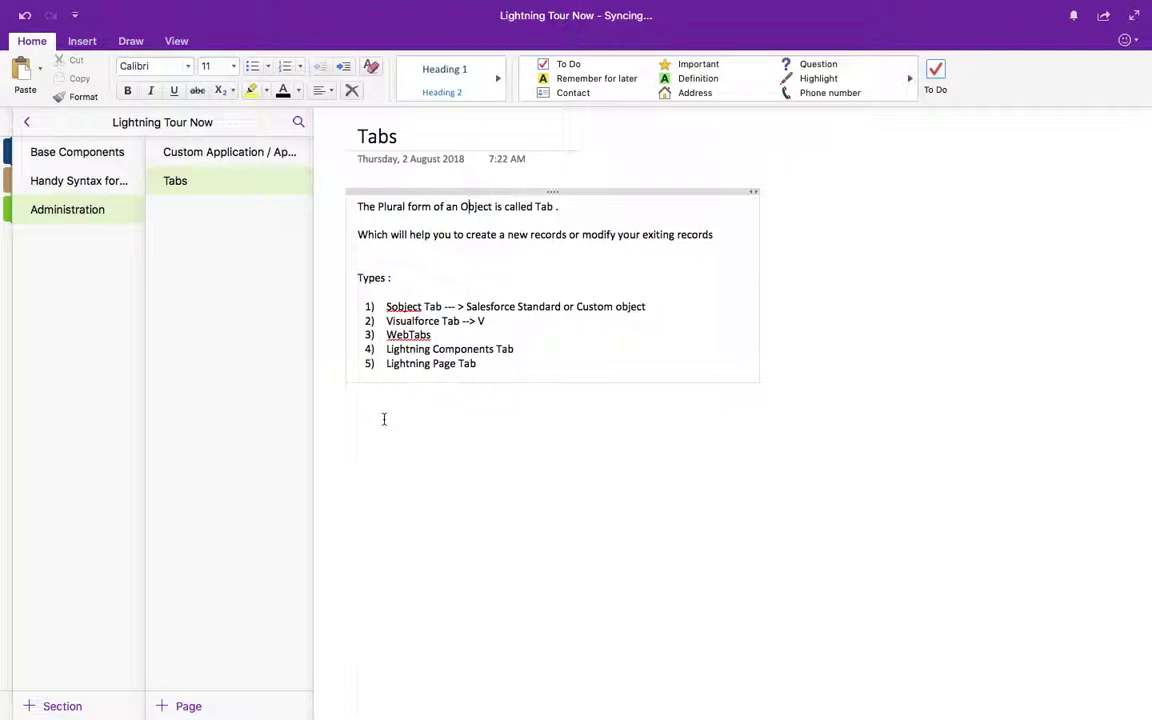
{"action": "key", "text": "ctrl+Left"}
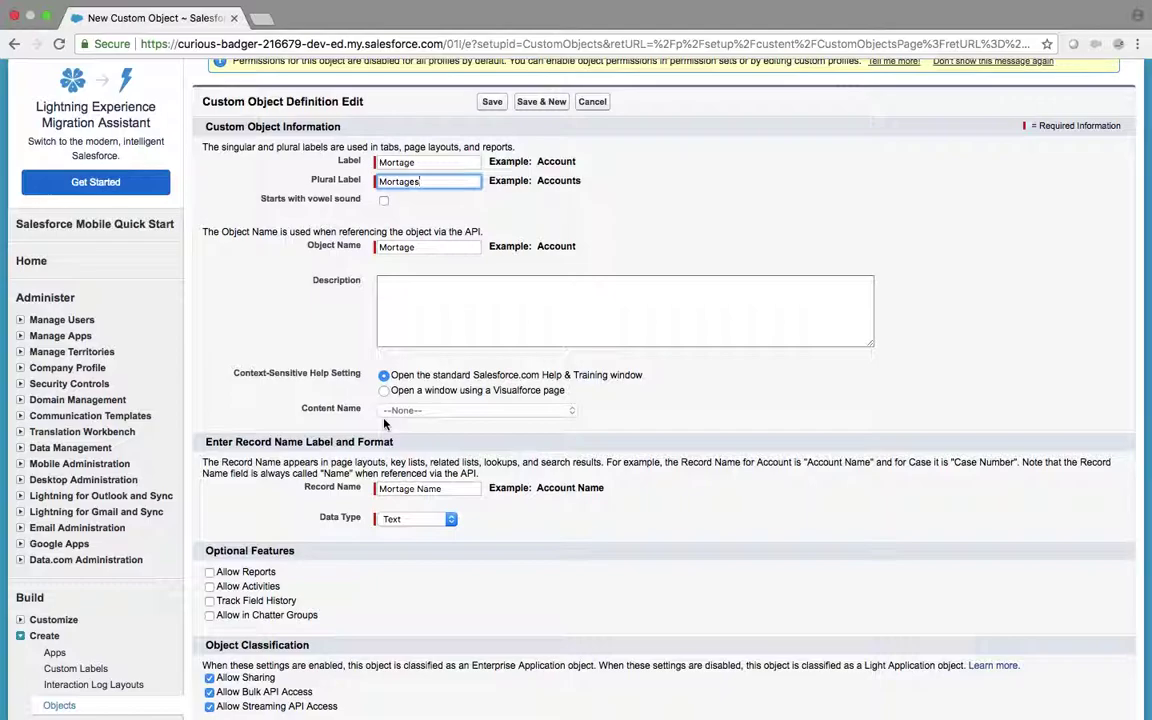
{"action": "scroll", "coordinate": [384, 424], "scroll_direction": "down", "scroll_amount": 3}
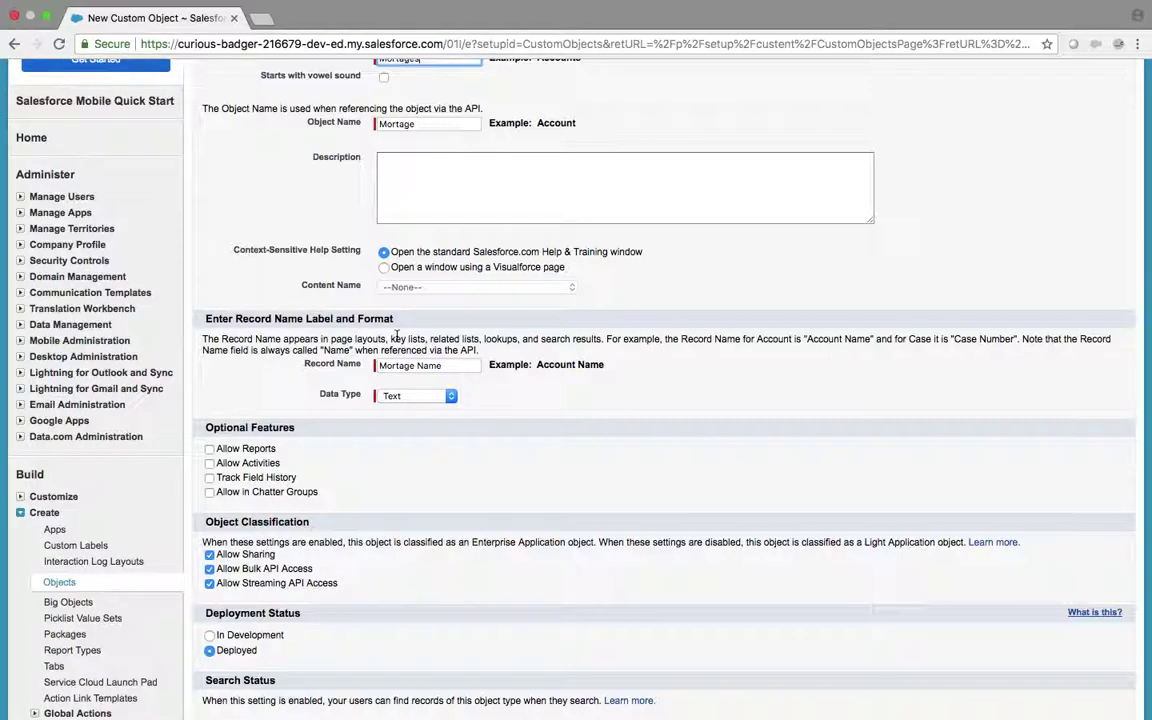
{"action": "scroll", "coordinate": [396, 336], "scroll_direction": "up", "scroll_amount": 1}
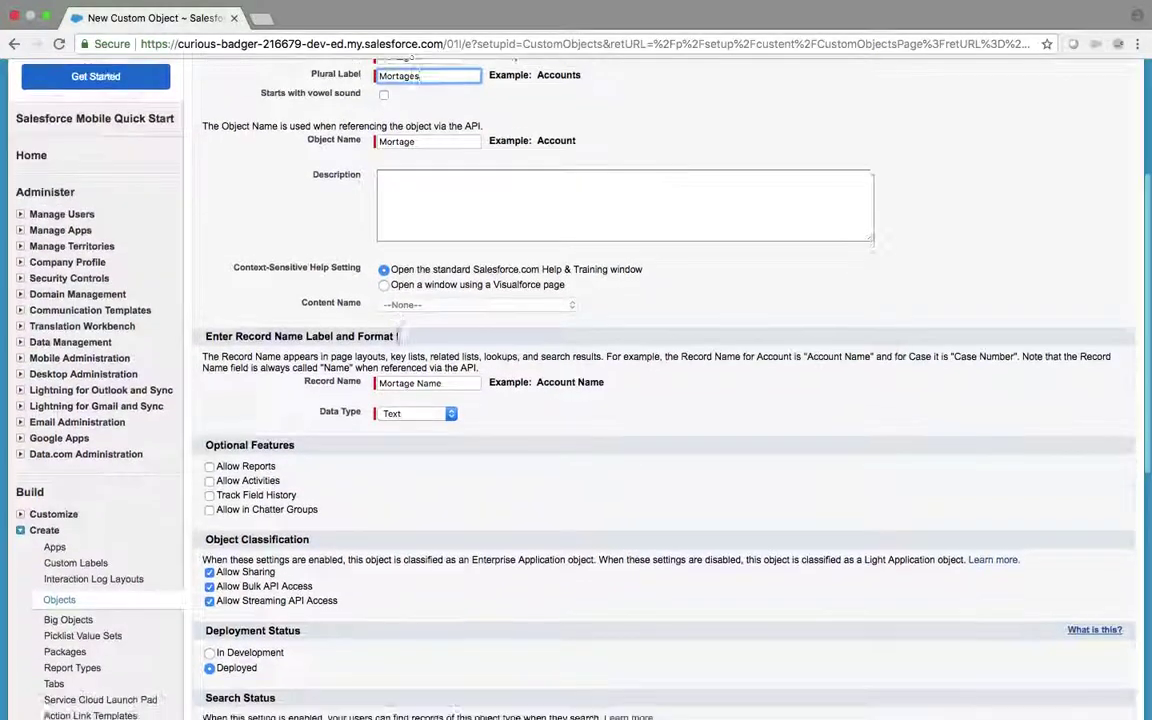
- Try the Auto Number data type for the record name, and switch it back to Text
{"action": "scroll", "coordinate": [396, 336], "scroll_direction": "down", "scroll_amount": 3}
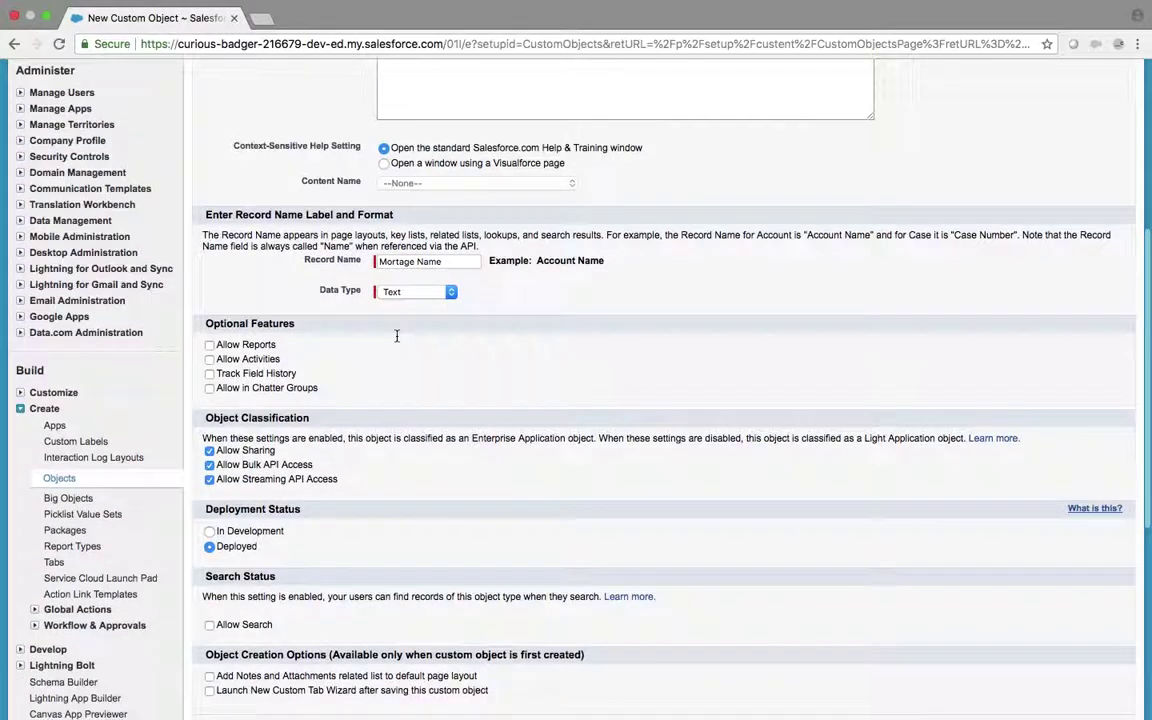
{"action": "left_click", "coordinate": [425, 290]}
{"action": "left_click", "coordinate": [520, 304]}
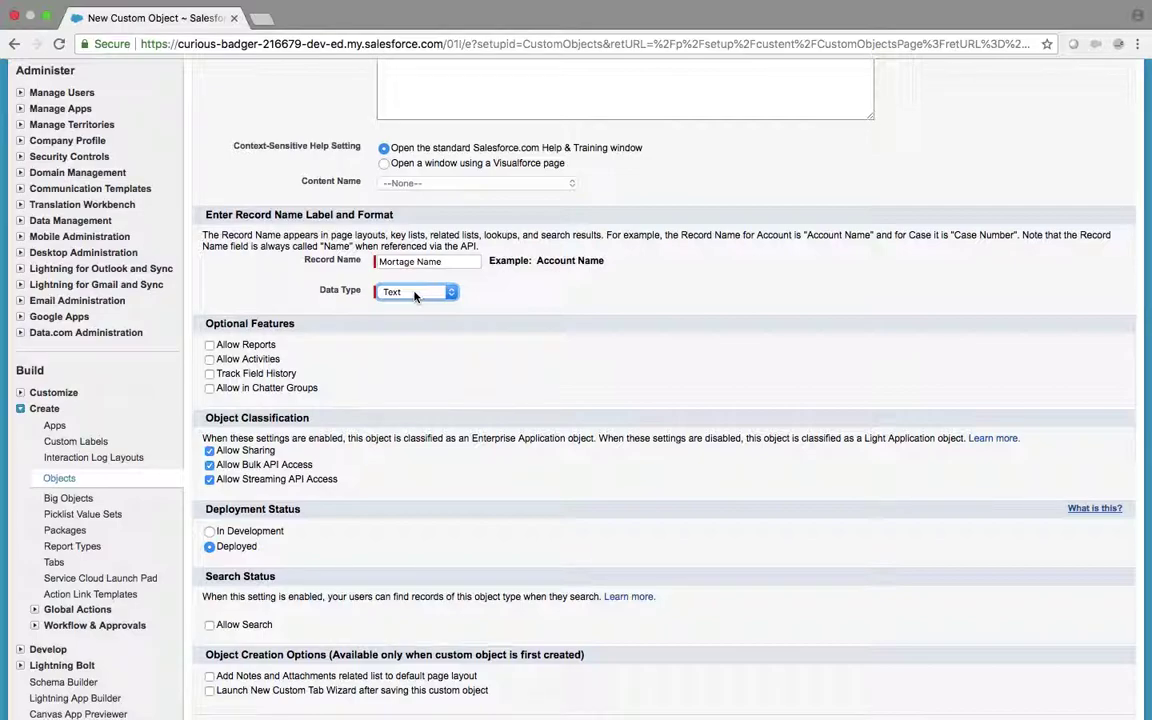
{"action": "left_click", "coordinate": [415, 292]}
{"action": "left_click", "coordinate": [414, 304]}
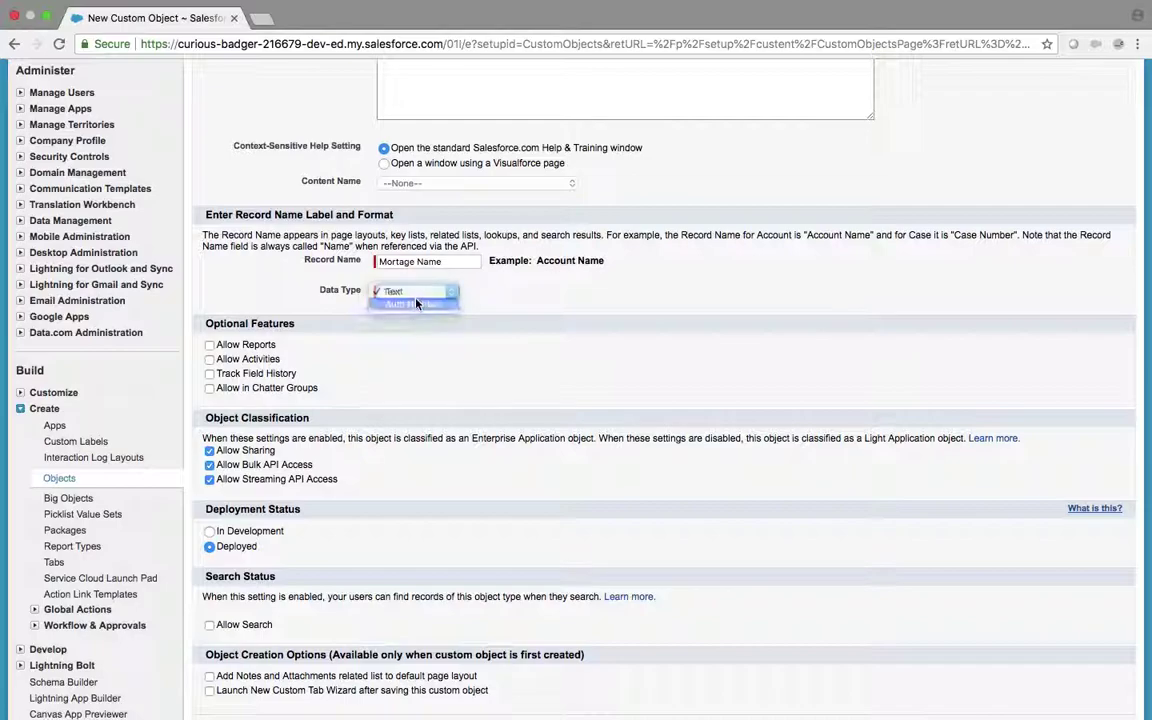
{"action": "triple_click", "coordinate": [449, 261]}
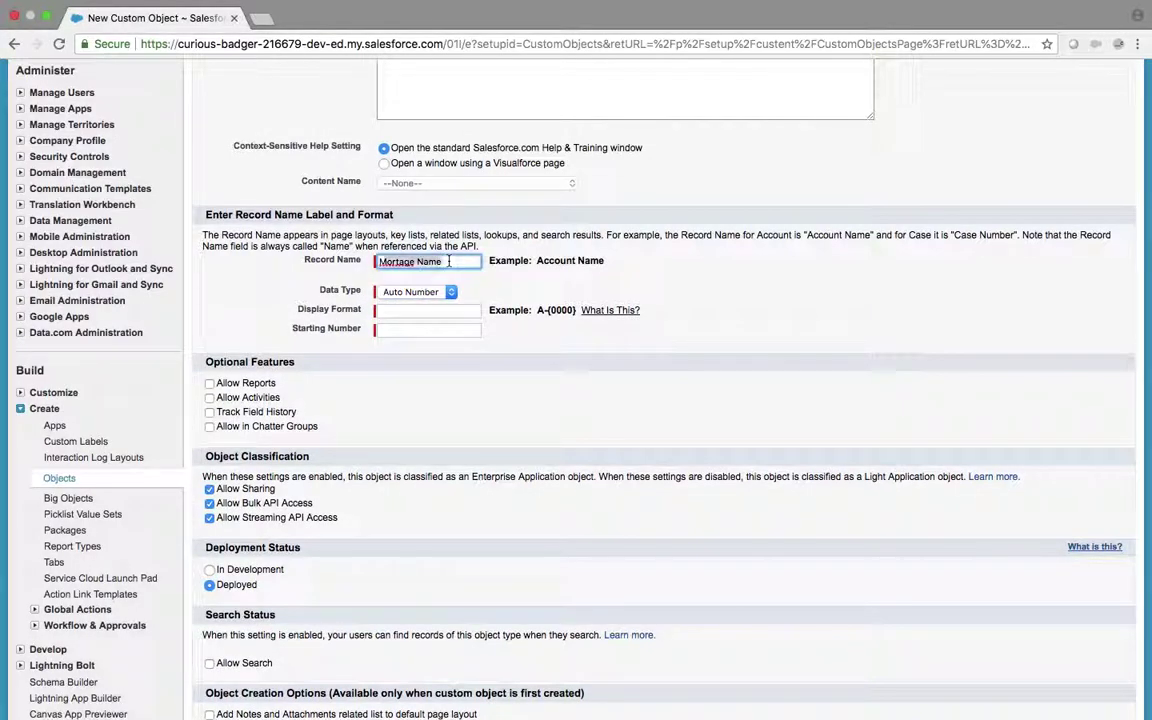
{"action": "left_click", "coordinate": [417, 292]}
{"action": "key", "text": "Up"}
{"action": "key", "text": "Return"}
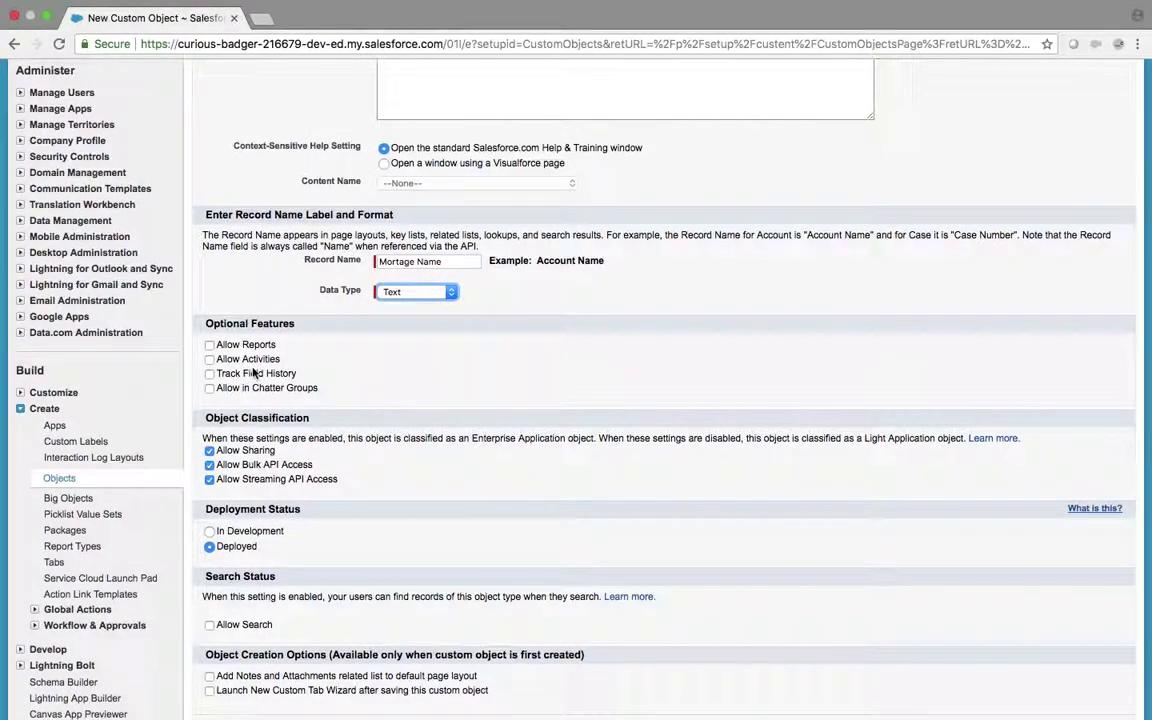
- Enable Allow Reports, Allow Activities, Track Field History and Allow in Chatter Groups for the new custom object
{"action": "scroll", "coordinate": [226, 326], "scroll_direction": "down", "scroll_amount": 3}
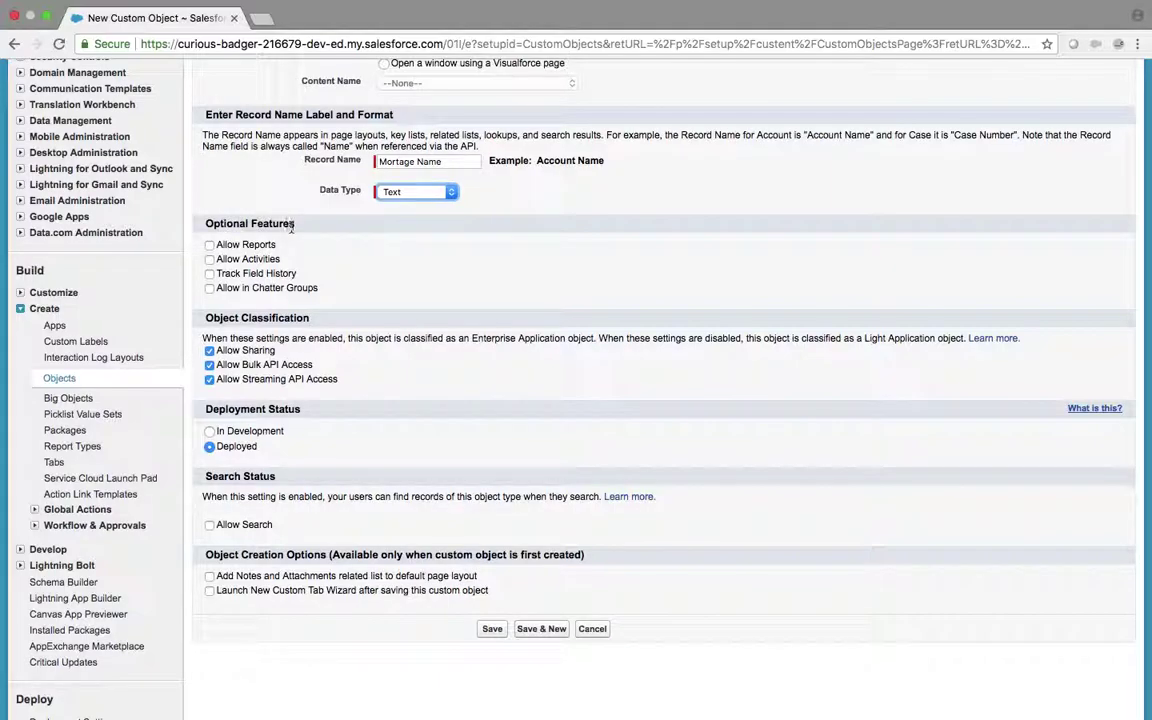
{"action": "left_click", "coordinate": [210, 246]}
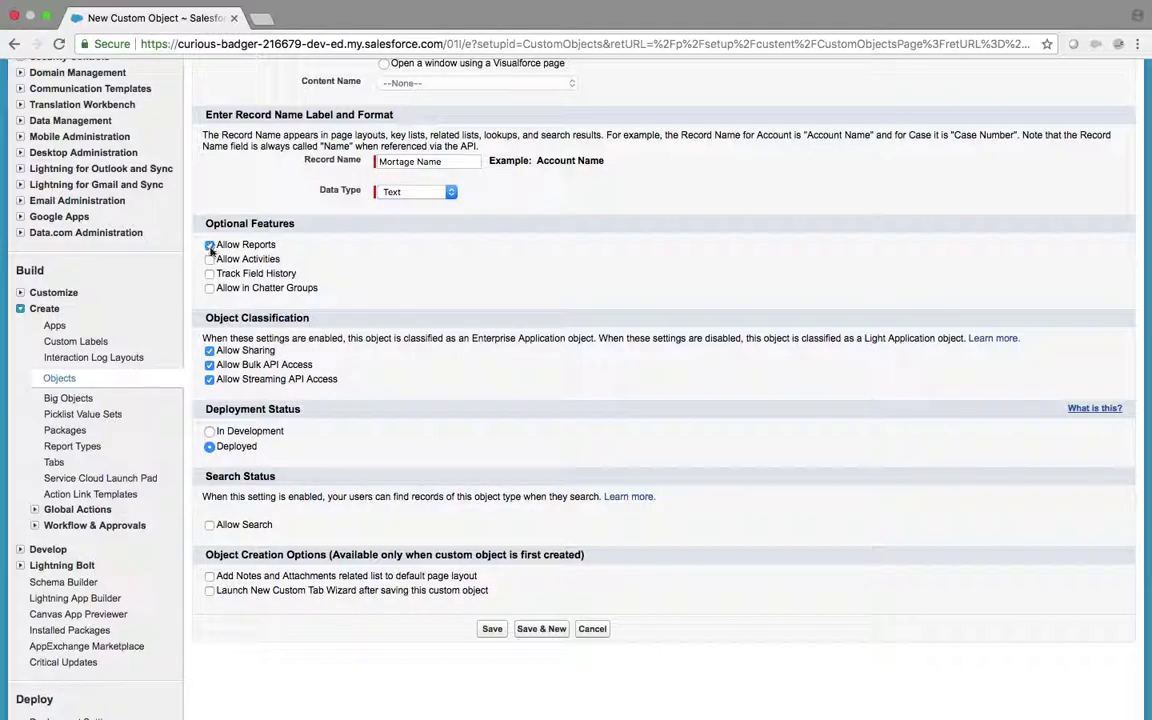
{"action": "left_click", "coordinate": [210, 260]}
{"action": "left_click", "coordinate": [210, 275]}
- Enable Allow Search for the custom object and point out the global search field it relates to
{"action": "scroll", "coordinate": [211, 292], "scroll_direction": "down", "scroll_amount": 2}
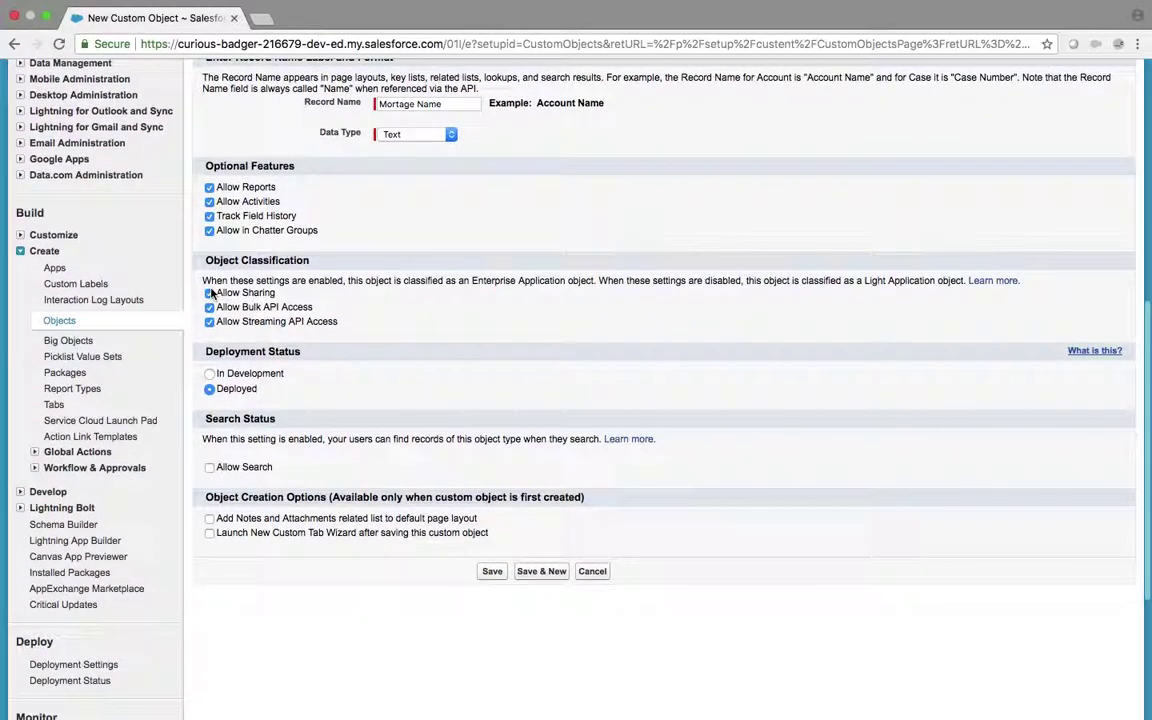
{"action": "left_click", "coordinate": [209, 468]}
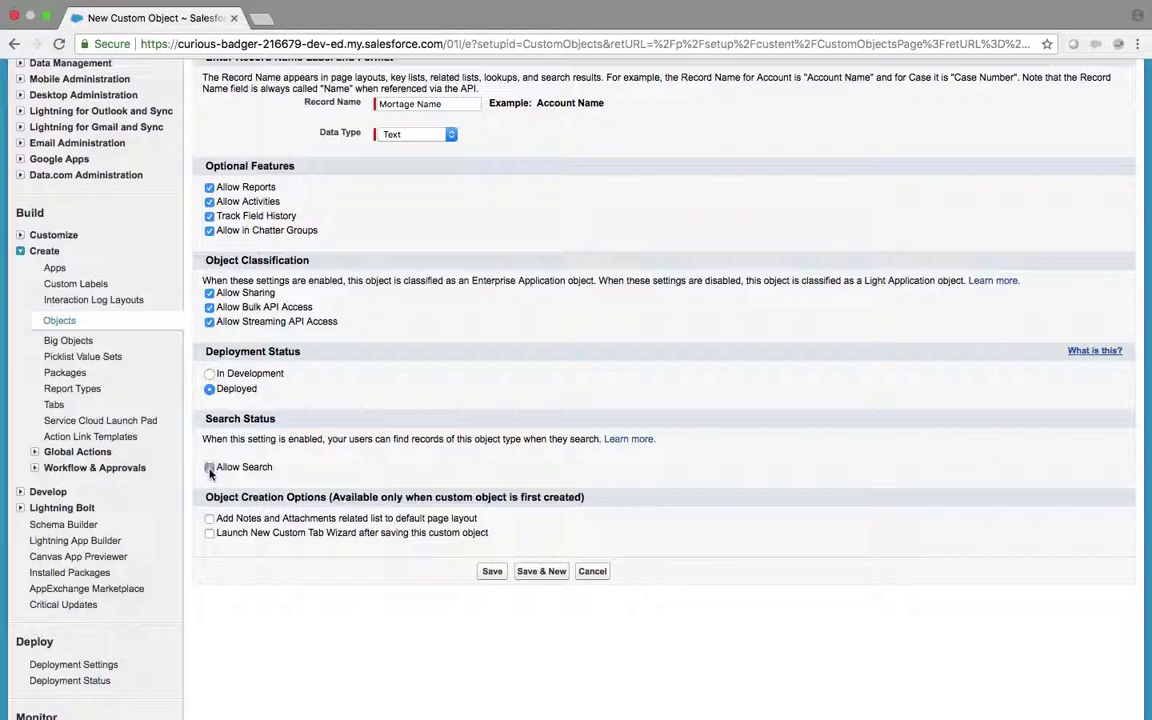
{"action": "scroll", "coordinate": [211, 475], "scroll_direction": "up", "scroll_amount": 1}
{"action": "scroll", "coordinate": [210, 475], "scroll_direction": "up", "scroll_amount": 10}
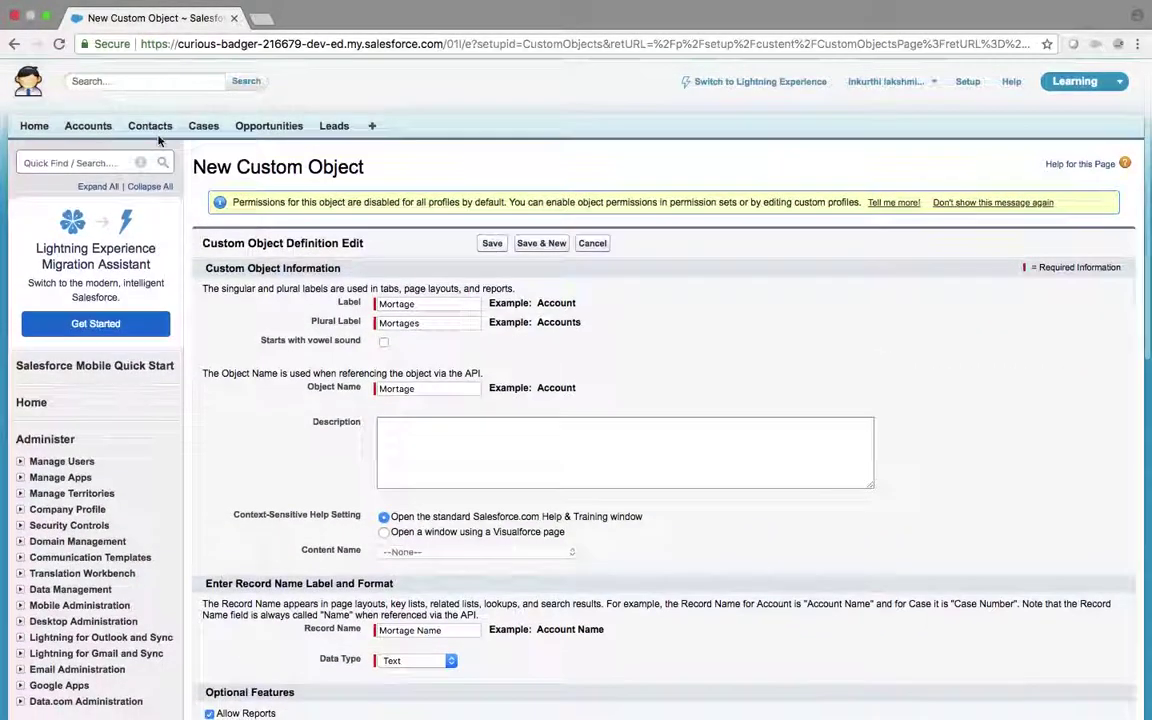
{"action": "left_click", "coordinate": [156, 80]}
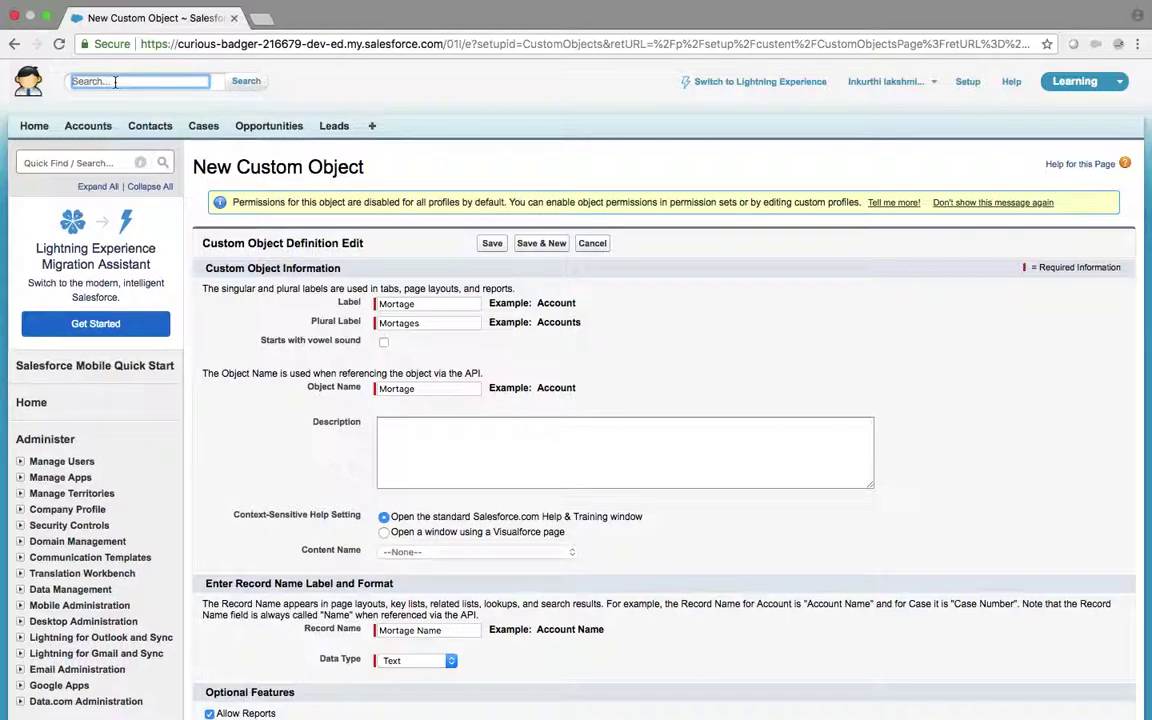
- Enable the notes and attachments related list and the New Custom Tab Wizard launch, and save the custom object
{"action": "scroll", "coordinate": [210, 300], "scroll_direction": "down", "scroll_amount": 15}
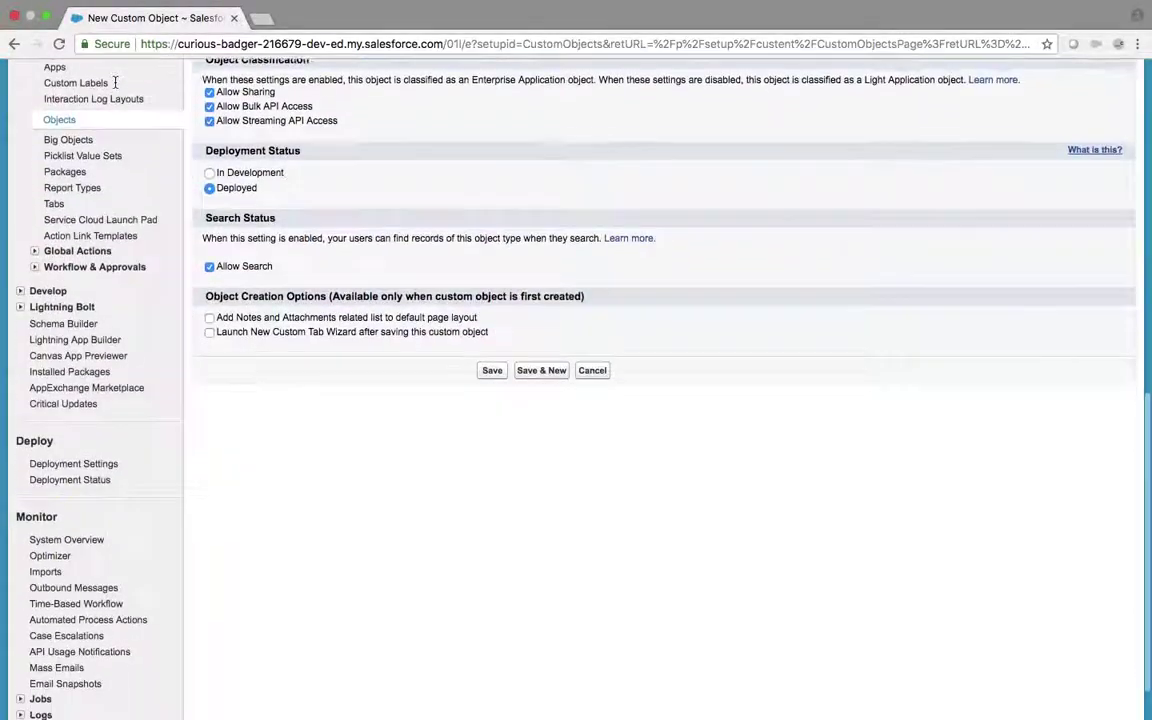
{"action": "left_click", "coordinate": [209, 305]}
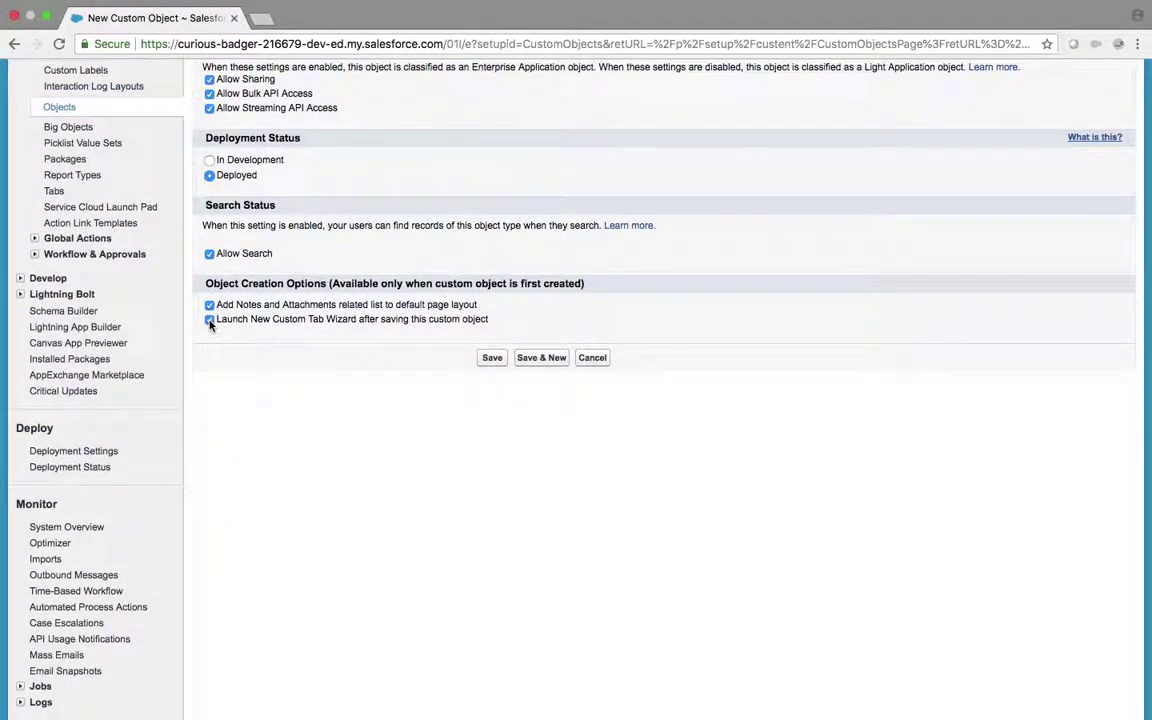
{"action": "left_click", "coordinate": [492, 358]}
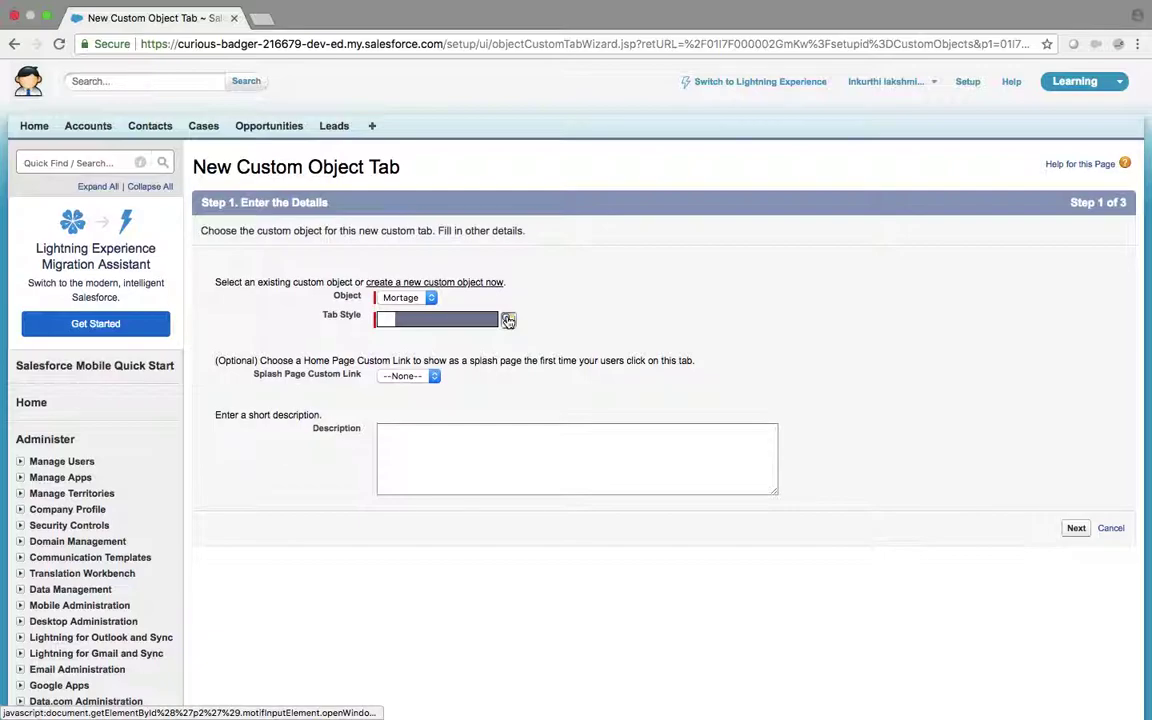
- Choose the Safe tab style for the Mortage object's tab and continue to the profile settings
{"action": "left_click", "coordinate": [508, 320]}
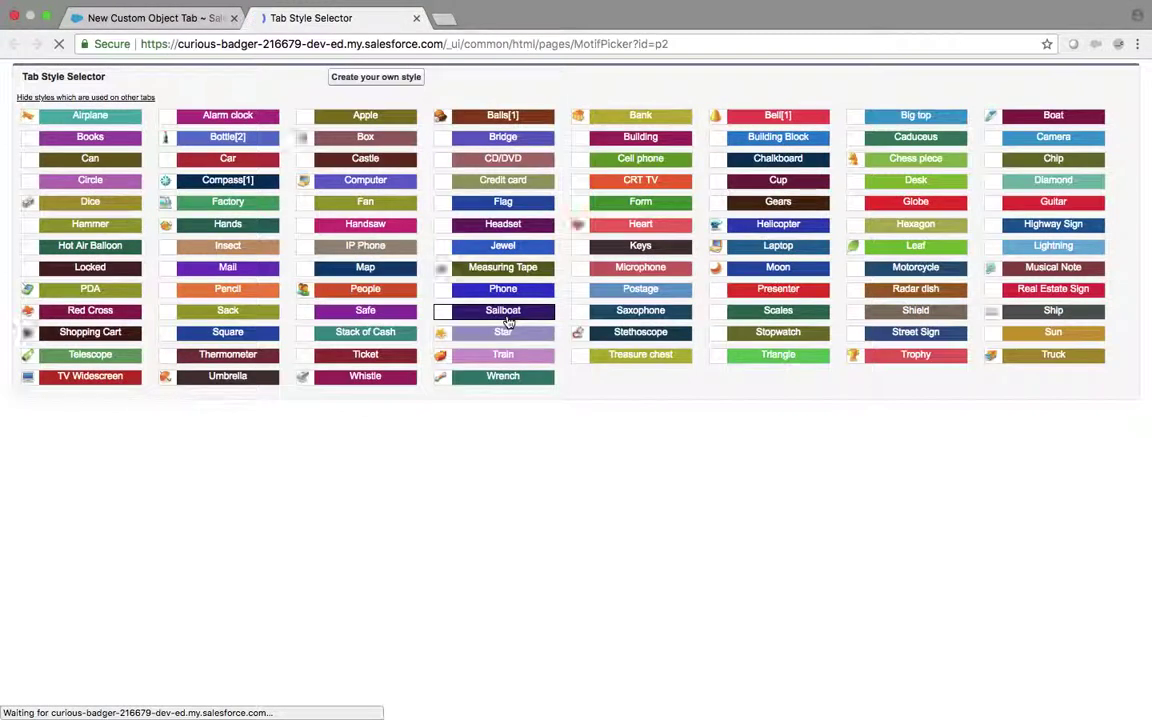
{"action": "left_click", "coordinate": [365, 310]}
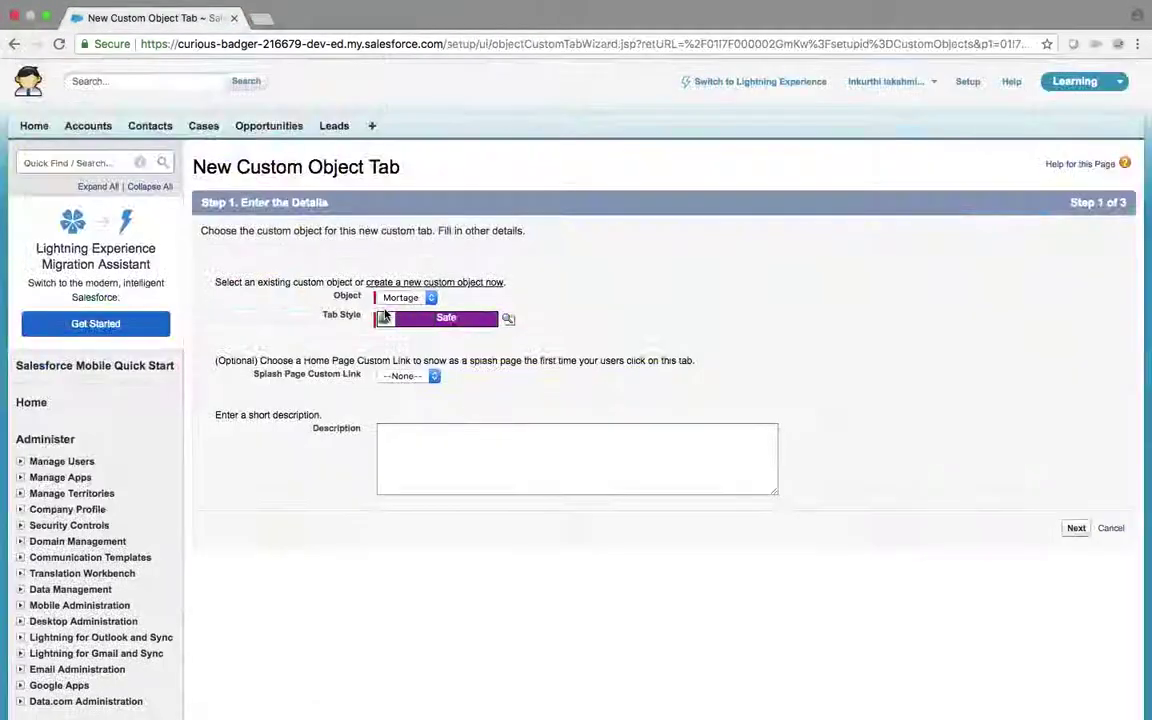
{"action": "left_click", "coordinate": [1075, 530]}
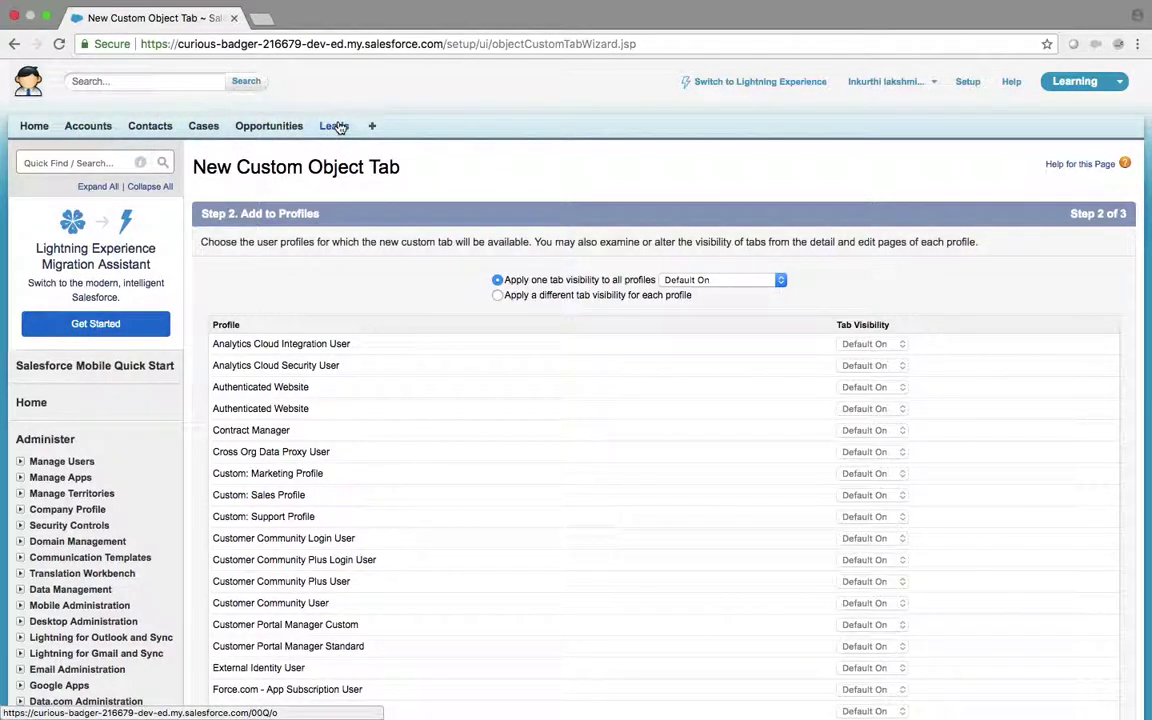
- Set the tab visibility to Default Off for all profiles and save the tab with every custom app included
{"action": "left_click", "coordinate": [725, 278]}
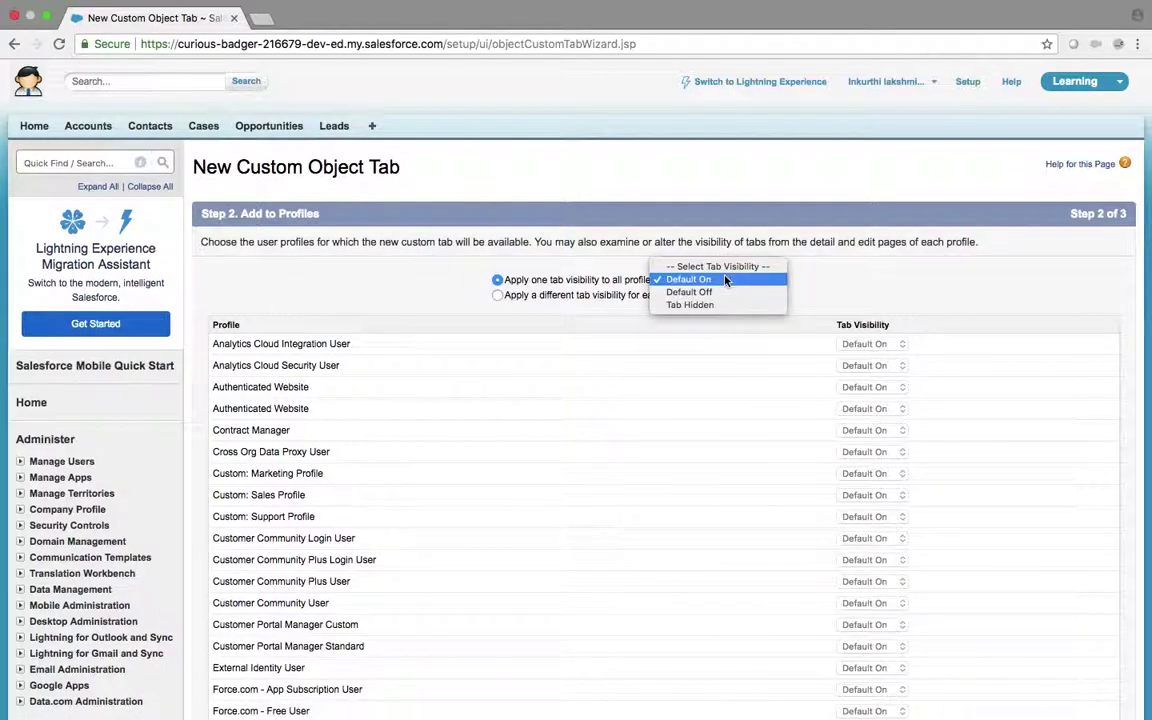
{"action": "left_click", "coordinate": [708, 291]}
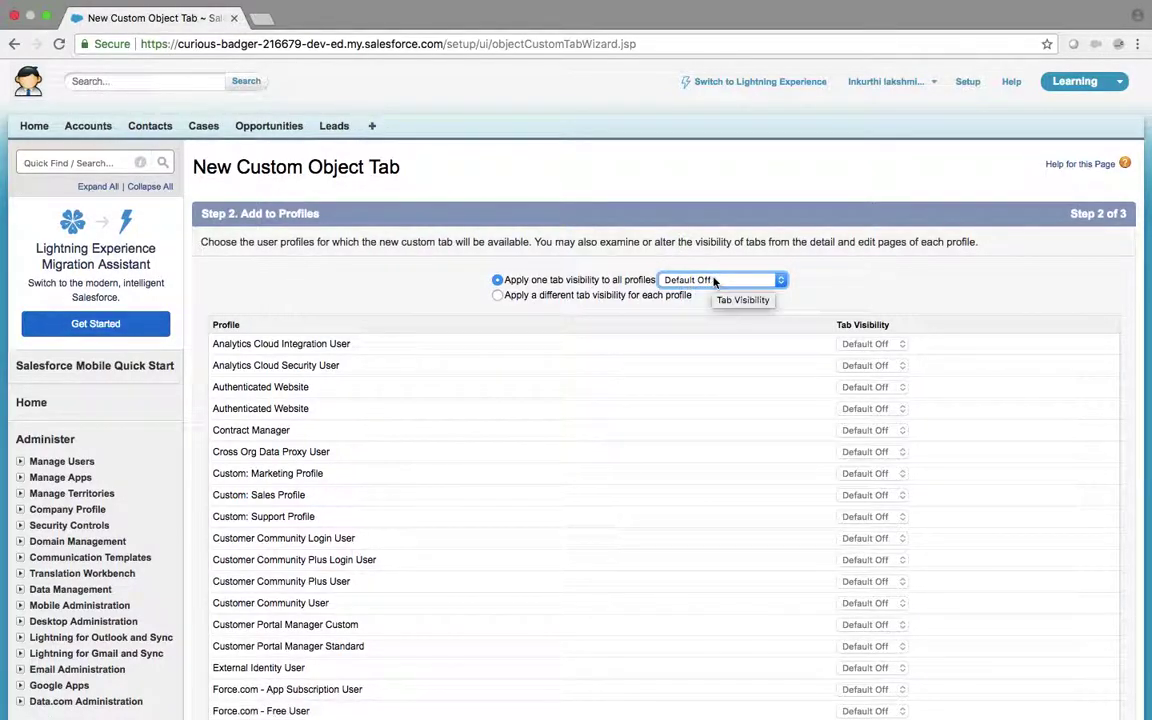
{"action": "scroll", "coordinate": [707, 283], "scroll_direction": "down", "scroll_amount": 10}
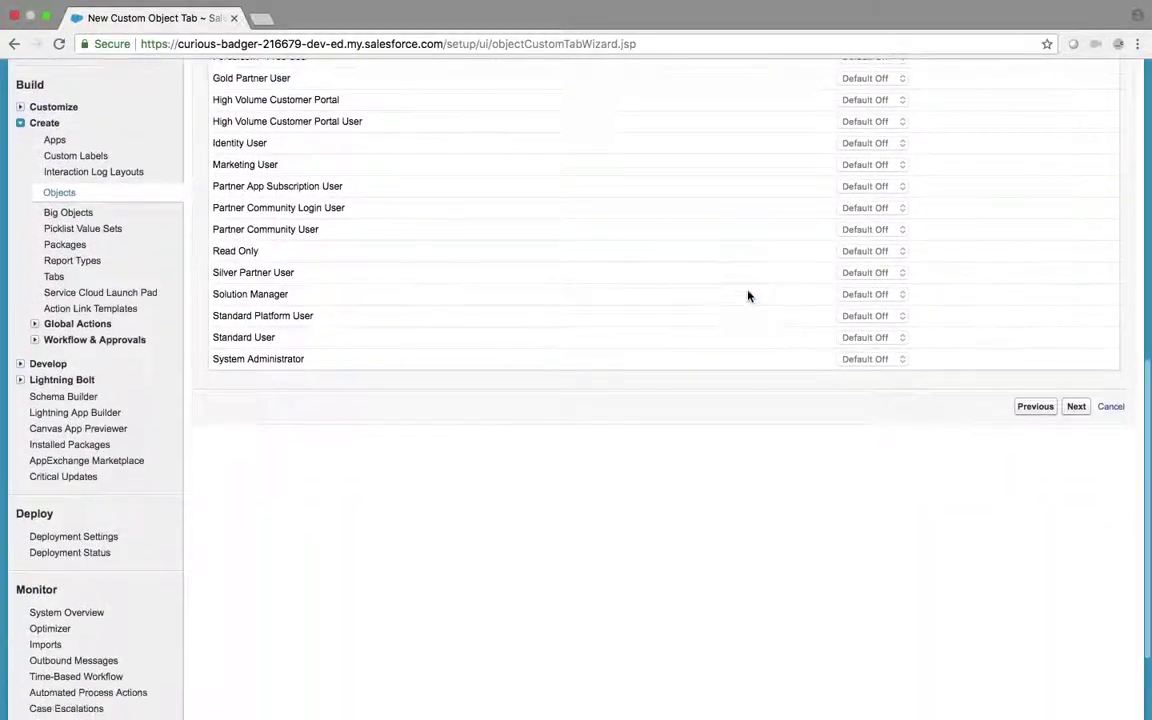
{"action": "left_click", "coordinate": [1076, 407]}
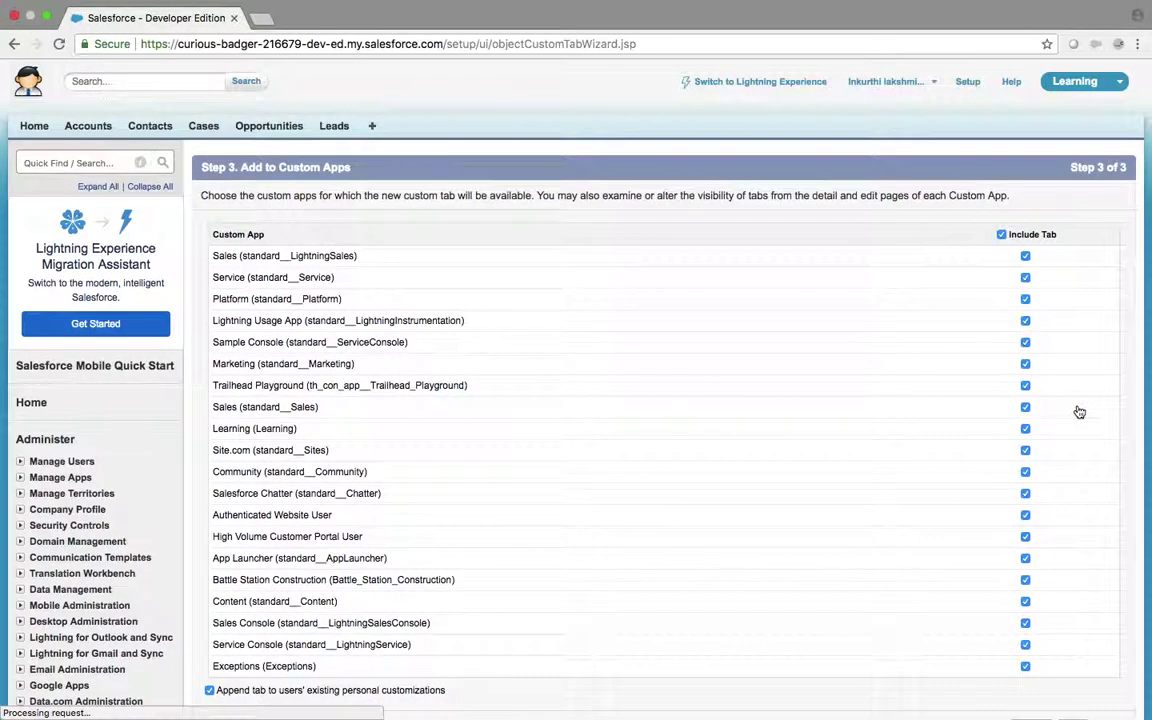
{"action": "scroll", "coordinate": [1078, 411], "scroll_direction": "down", "scroll_amount": 4}
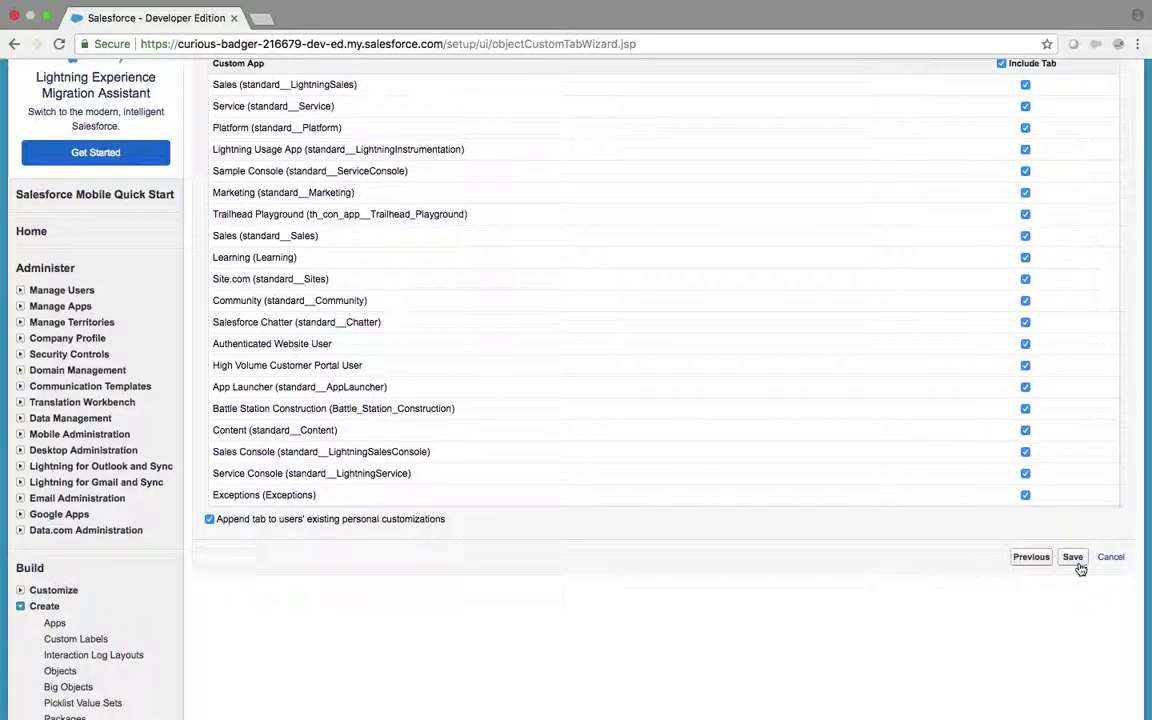
{"action": "left_click", "coordinate": [1077, 562]}
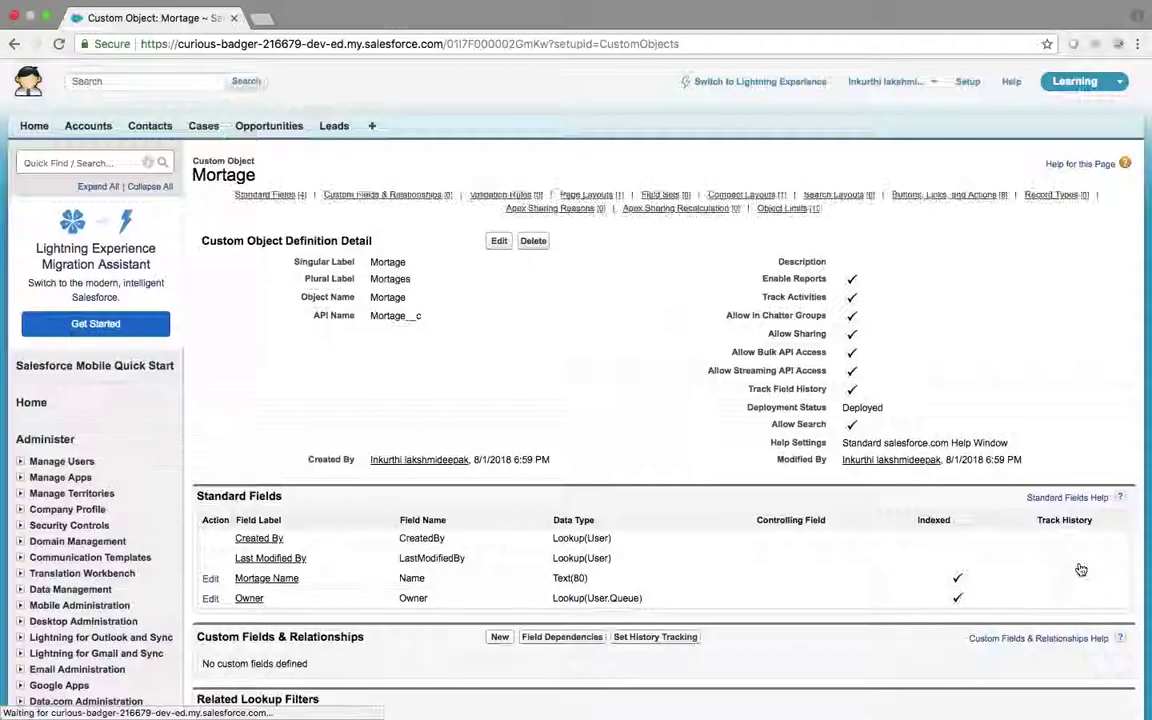
- Open the list of all tabs and locate the Mortages tab in it
{"action": "left_click", "coordinate": [373, 128]}
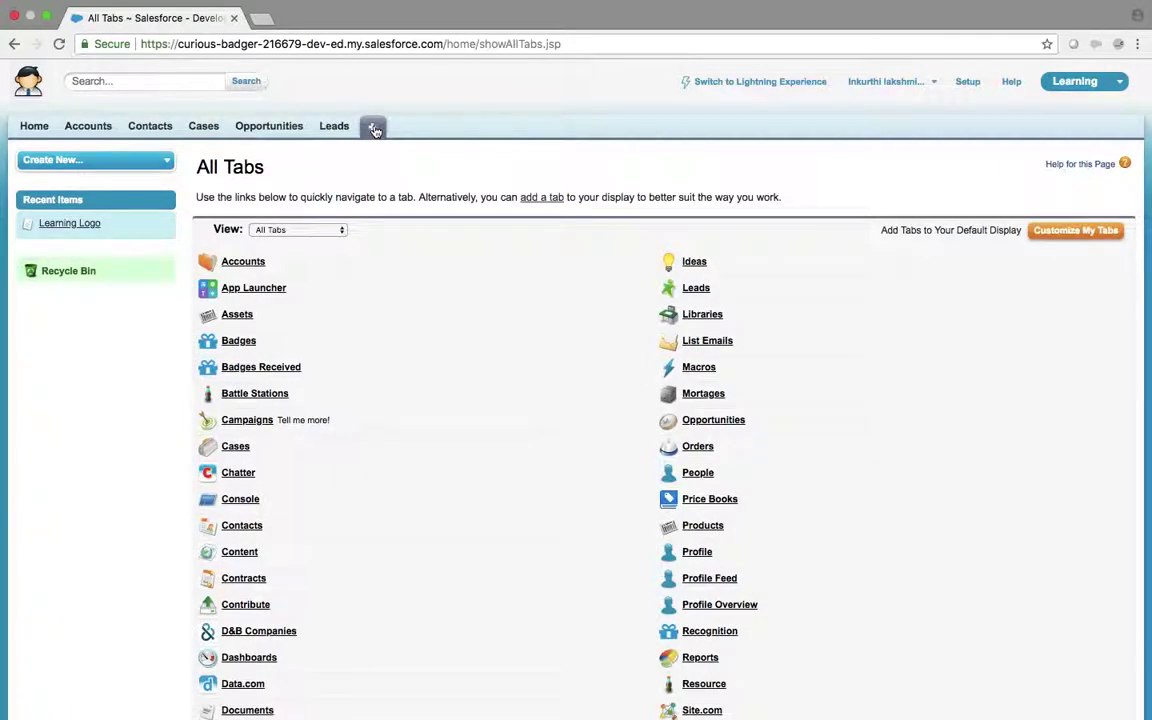
{"action": "scroll", "coordinate": [374, 130], "scroll_direction": "down", "scroll_amount": 5}
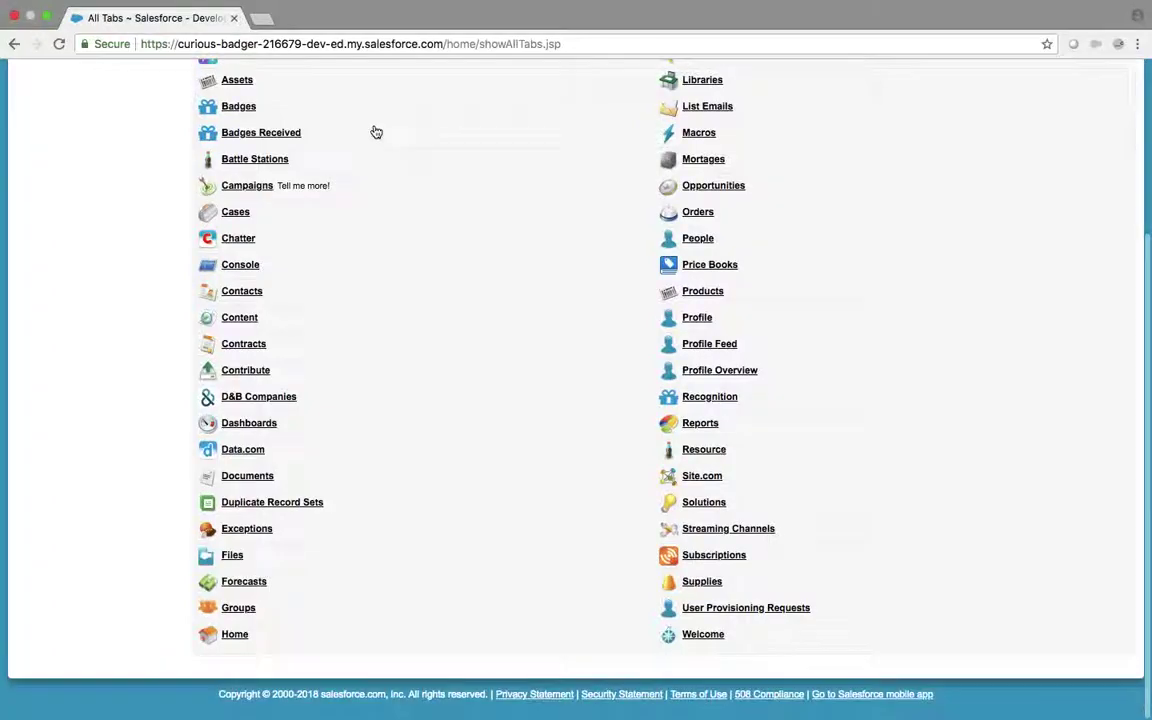
{"action": "scroll", "coordinate": [376, 132], "scroll_direction": "up", "scroll_amount": 1}
{"action": "scroll", "coordinate": [390, 140], "scroll_direction": "up", "scroll_amount": 4}
{"action": "scroll", "coordinate": [703, 287], "scroll_direction": "up", "scroll_amount": 1}
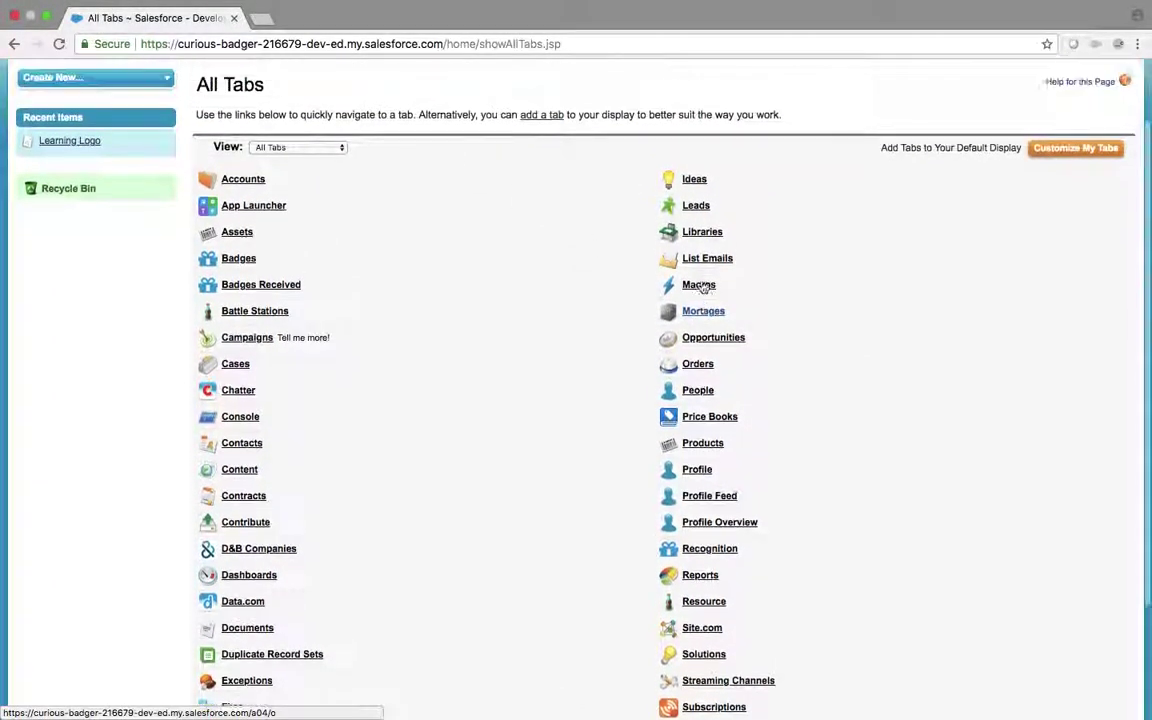
{"action": "scroll", "coordinate": [703, 287], "scroll_direction": "up", "scroll_amount": 3}
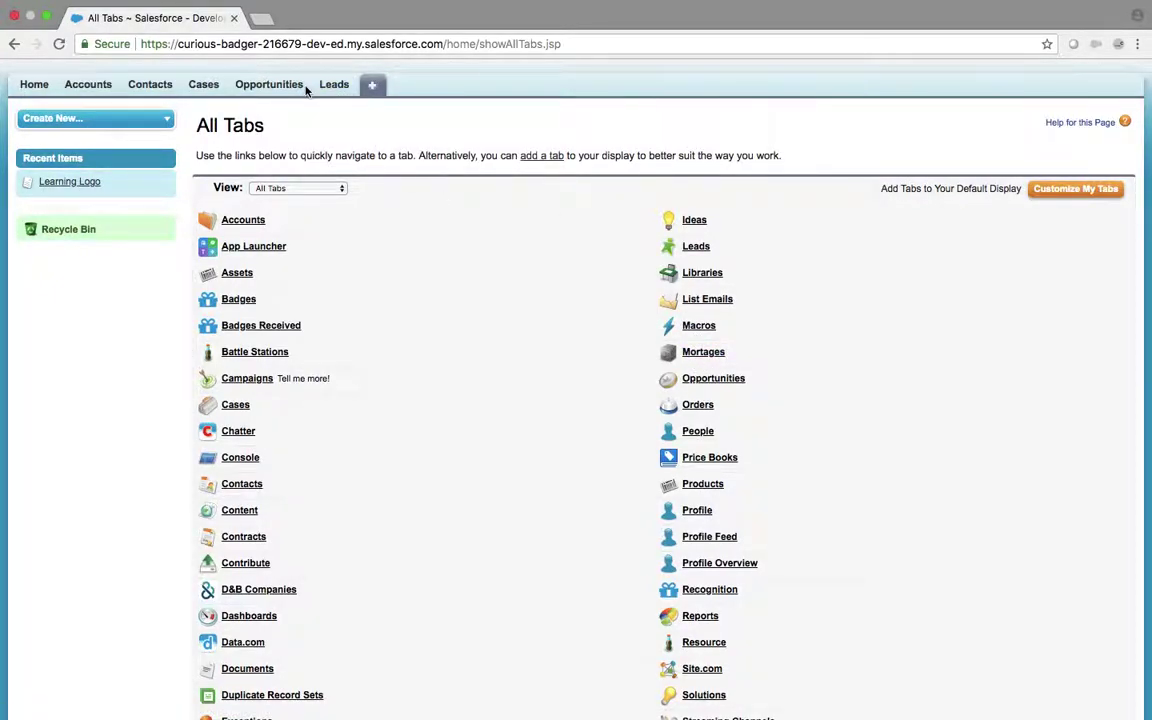
- Customize the Learning app's displayed tabs by adding Mortages to the selected tabs
{"action": "left_click", "coordinate": [1097, 190]}
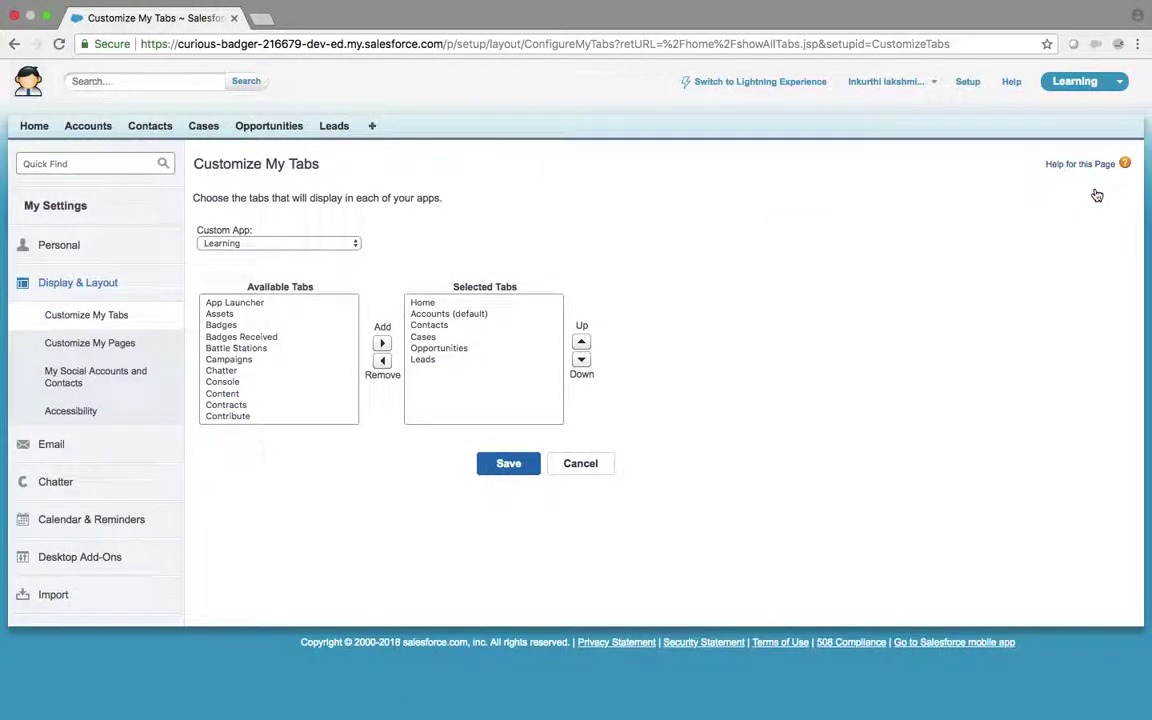
{"action": "left_click", "coordinate": [244, 337]}
{"action": "key", "text": "m"}
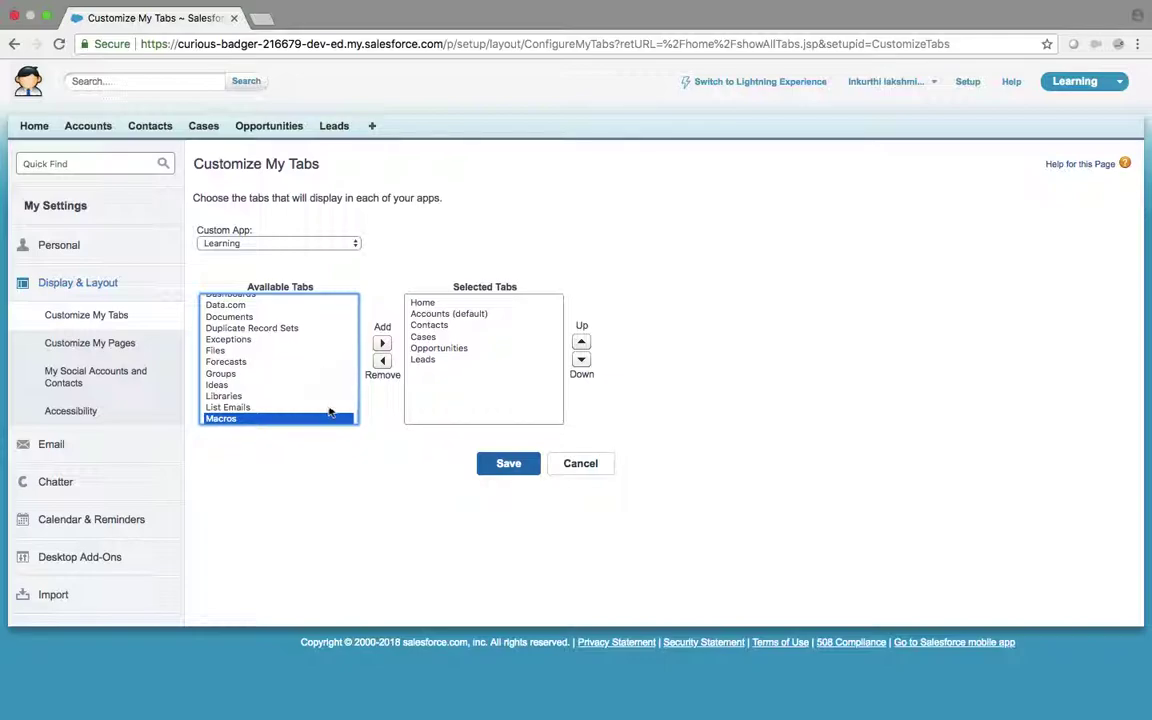
{"action": "scroll", "coordinate": [329, 411], "scroll_direction": "down", "scroll_amount": 2}
{"action": "left_click", "coordinate": [257, 390]}
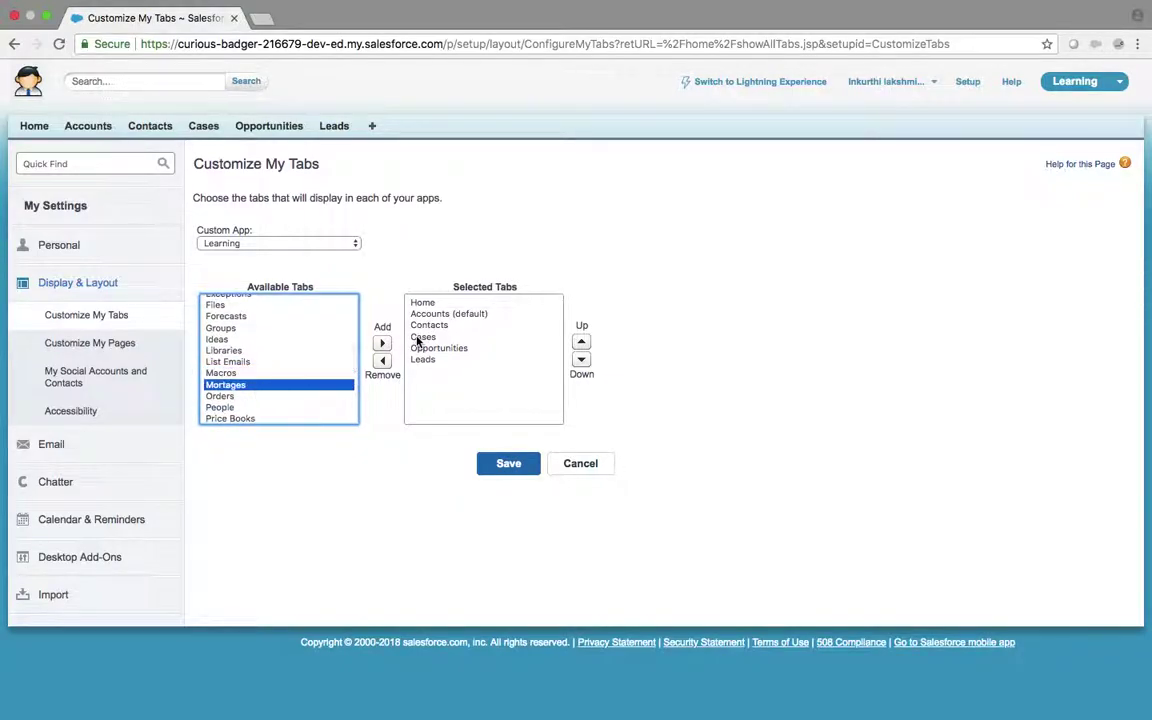
{"action": "left_click", "coordinate": [381, 344]}
- Place Mortages between Opportunities and Leads in the tab order and save the customization
{"action": "left_click", "coordinate": [581, 342]}
{"action": "left_click", "coordinate": [581, 342]}
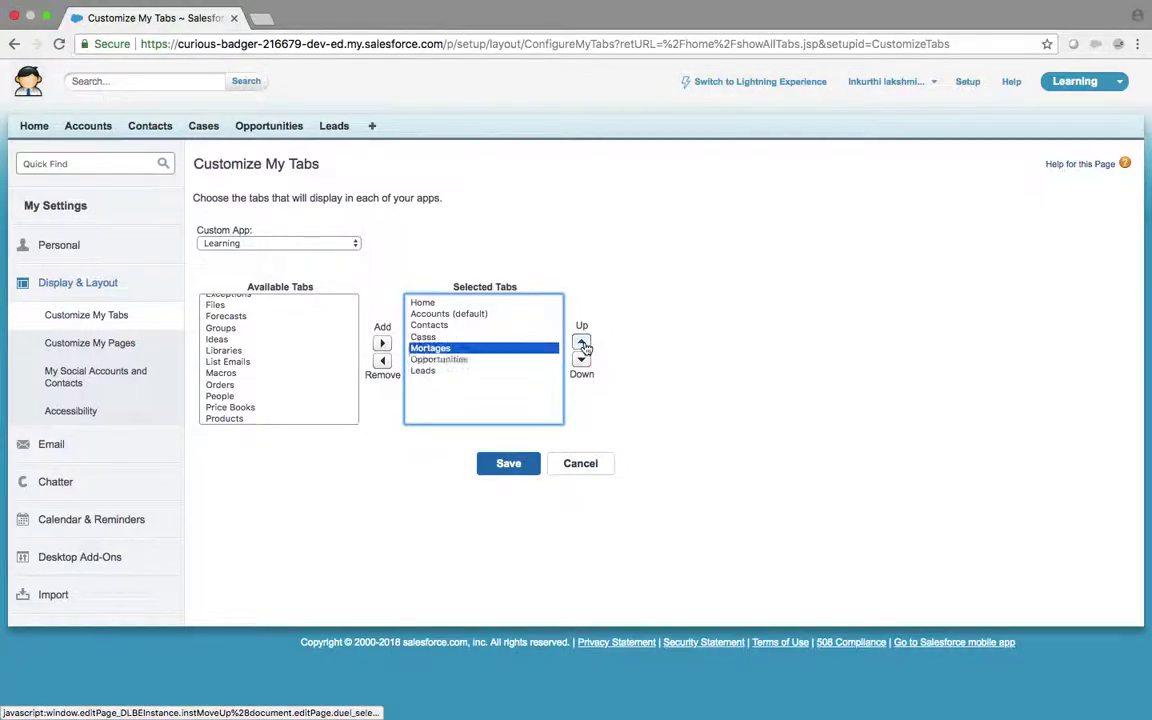
{"action": "left_click", "coordinate": [581, 359]}
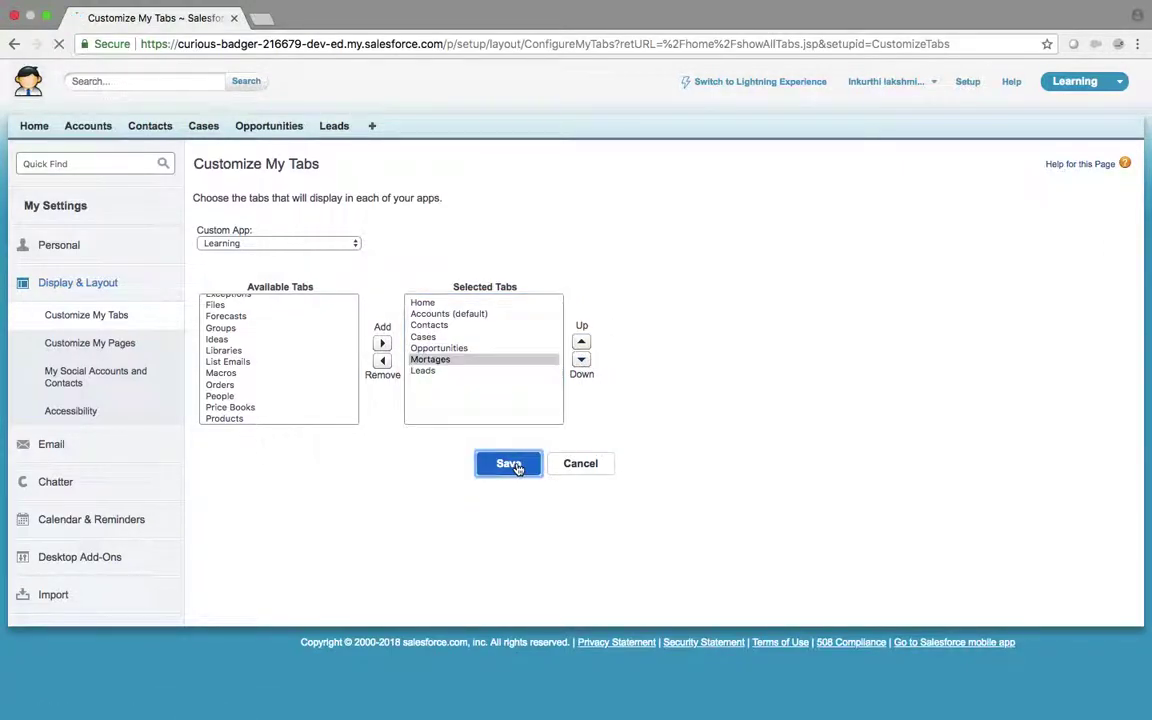
{"action": "left_click", "coordinate": [517, 465]}
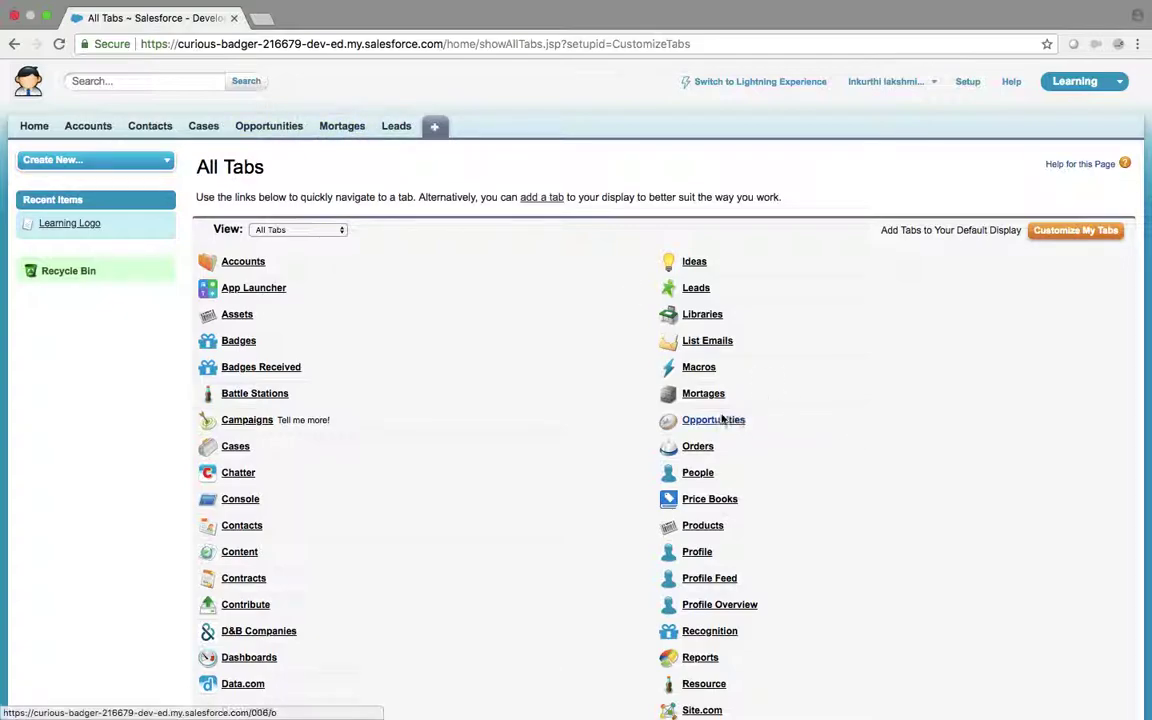
- Open the Mortages tab, view its new record form, and leave the form without saving
{"action": "left_click", "coordinate": [351, 131]}
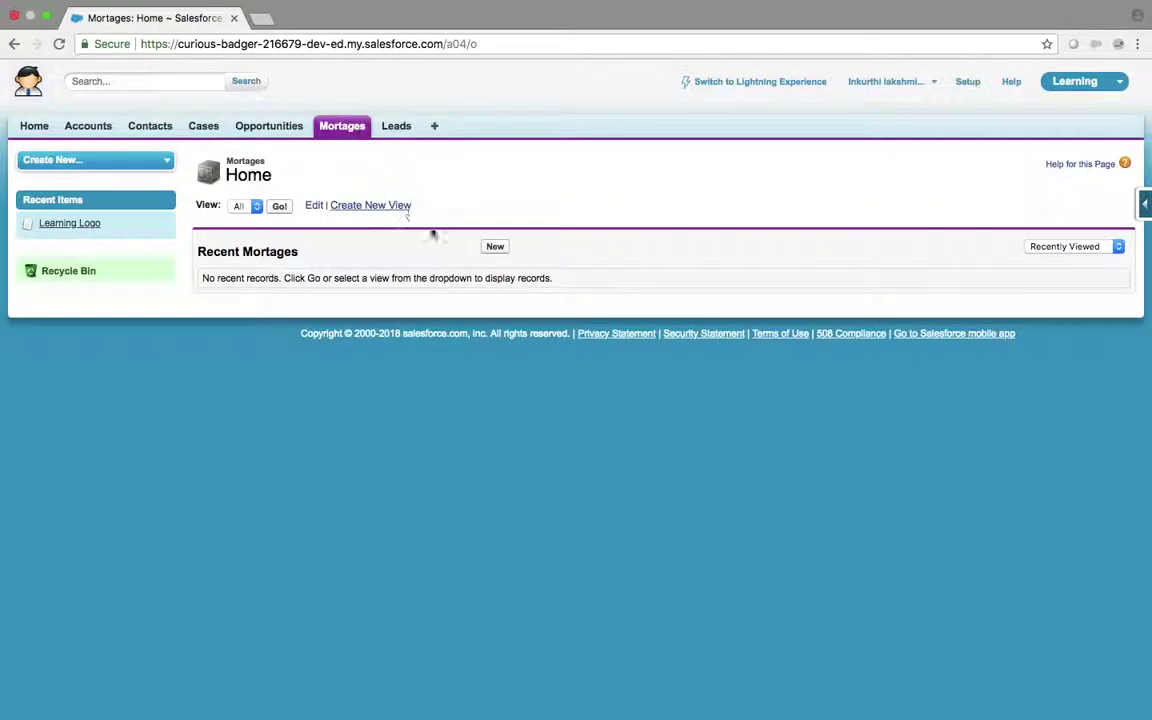
{"action": "left_click", "coordinate": [494, 247]}
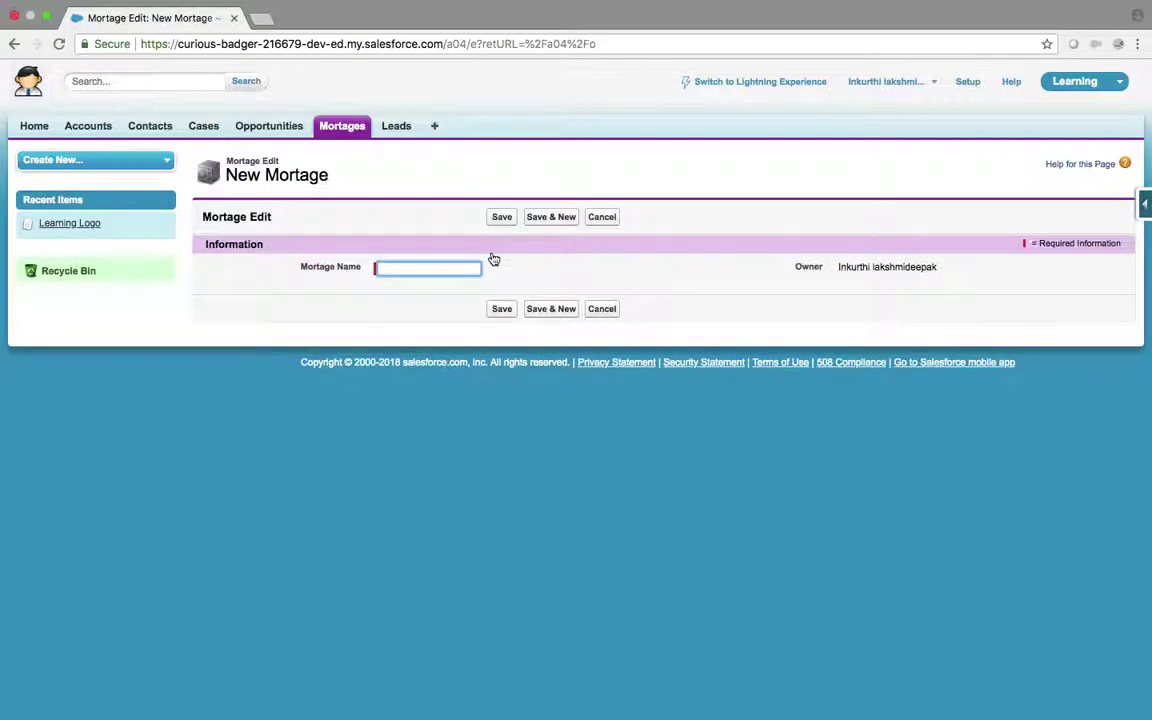
{"action": "left_click", "coordinate": [423, 271]}
{"action": "left_click", "coordinate": [606, 218]}
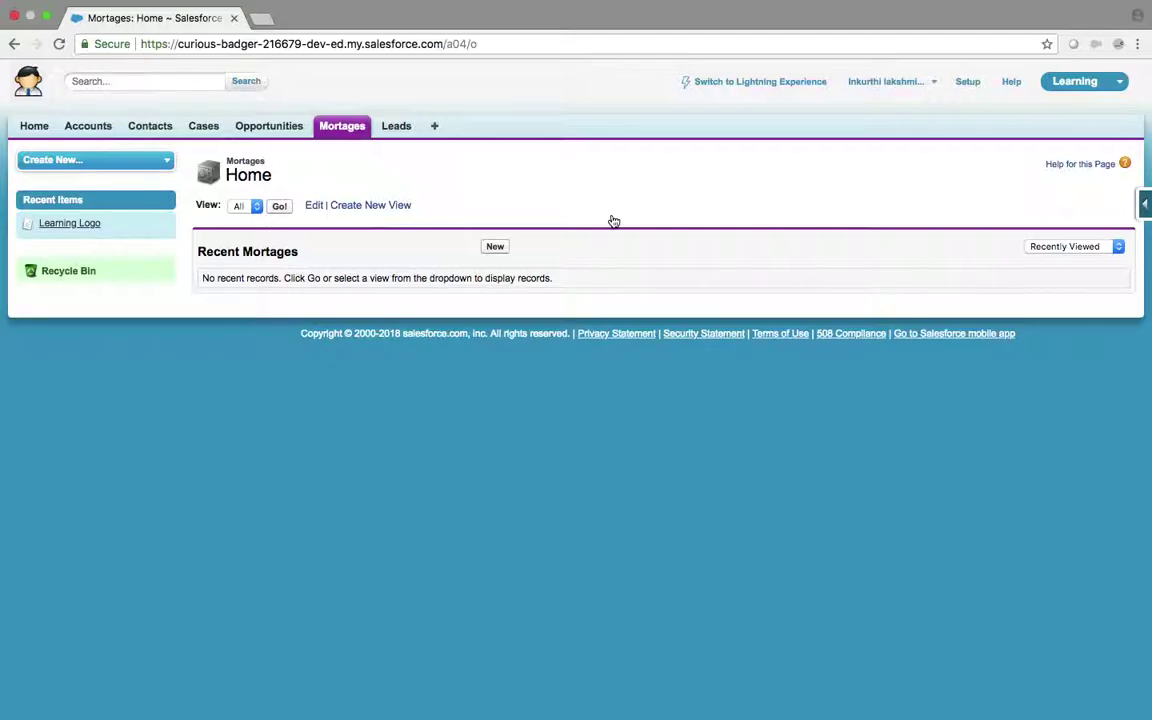
- Switch to OneNote and add a page titled "Relationships" to the Administration section
{"action": "key", "text": "super+Tab"}
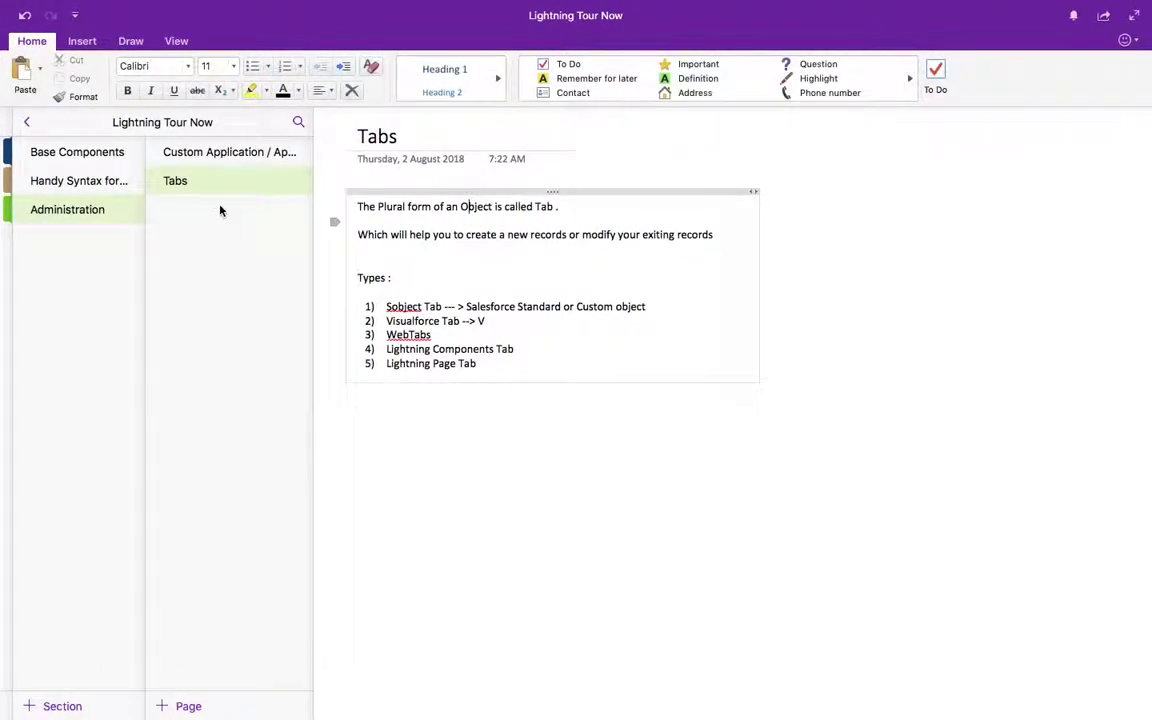
{"action": "right_click", "coordinate": [193, 182]}
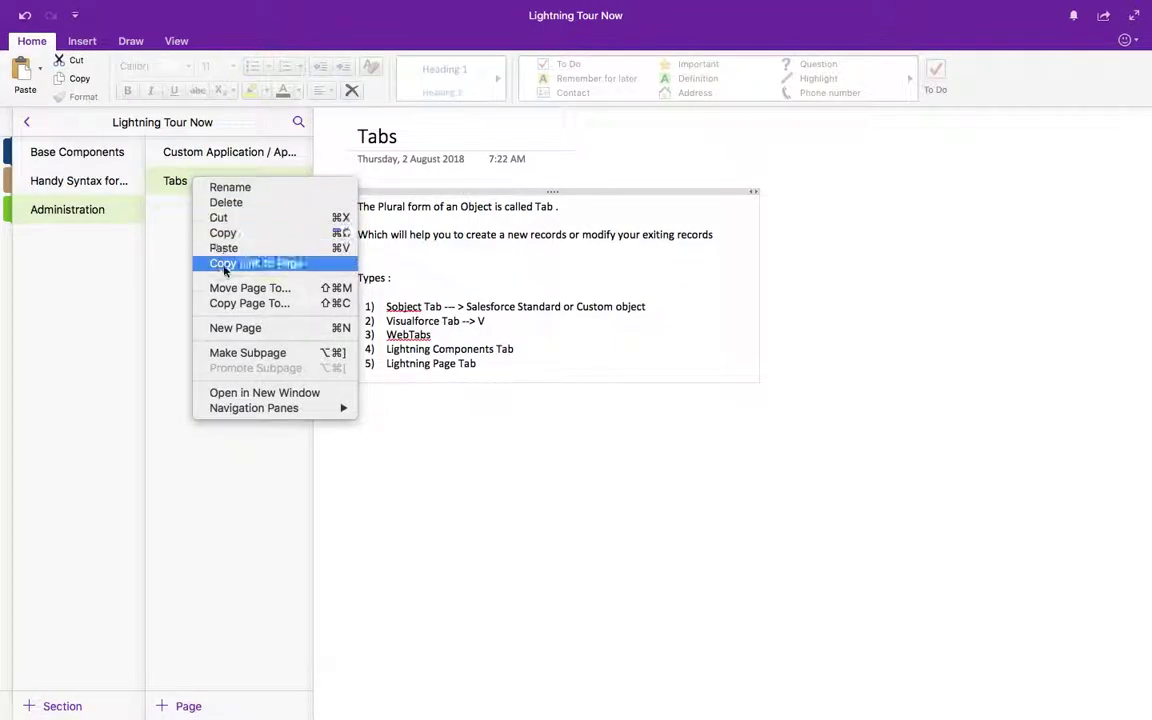
{"action": "left_click", "coordinate": [237, 330]}
{"action": "type", "text": "Relation"}
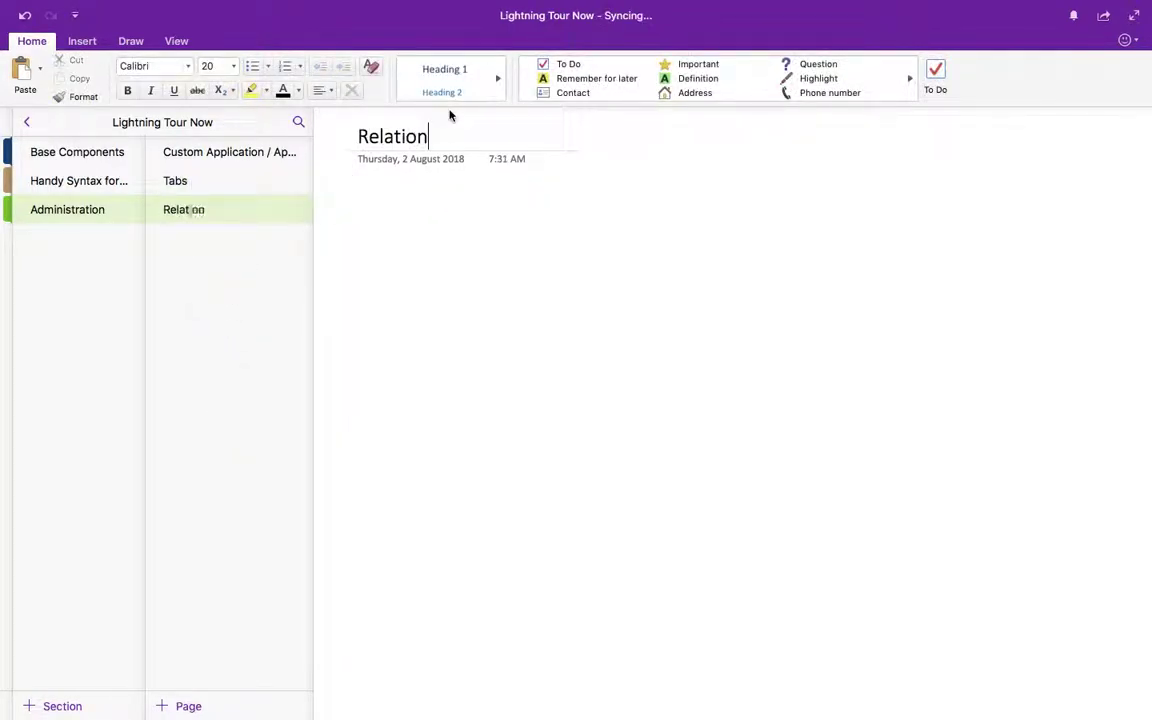
{"action": "type", "text": "ships"}
- List the relationship types as numbered items on the Relationships page: Master-Details, Lookup Relationship and External Lookup Relationship
{"action": "key", "text": "Return"}
{"action": "type", "text": "1) M"}
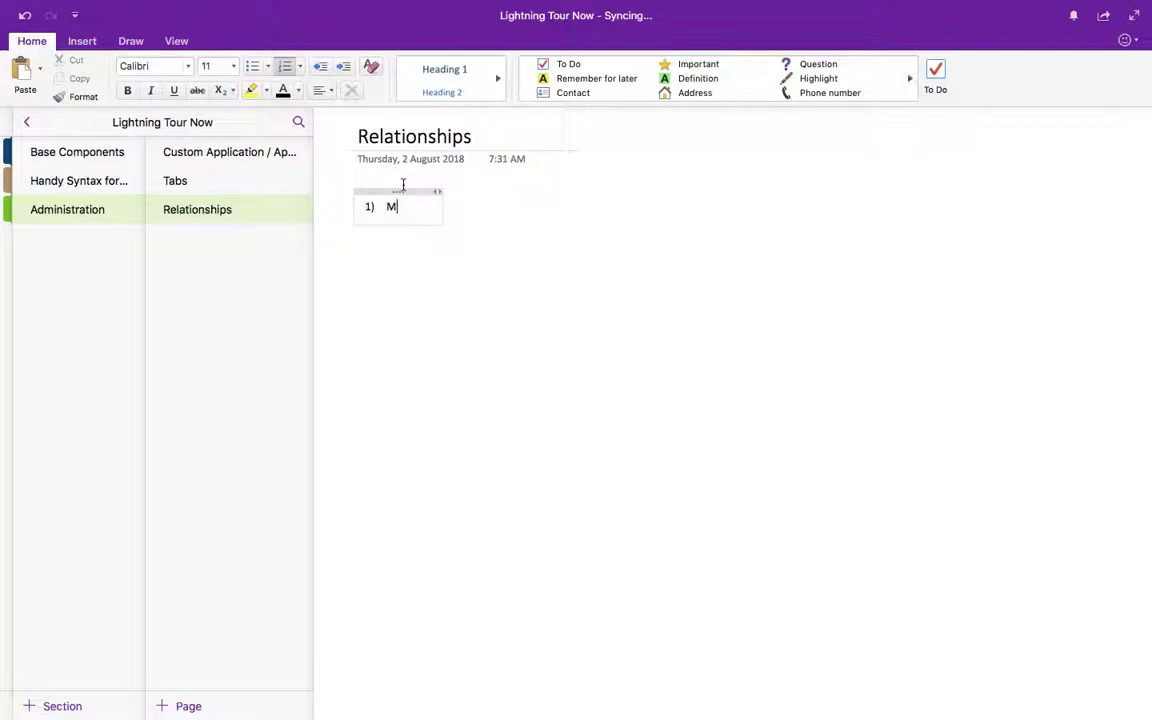
{"action": "type", "text": "aster-Wetails"}
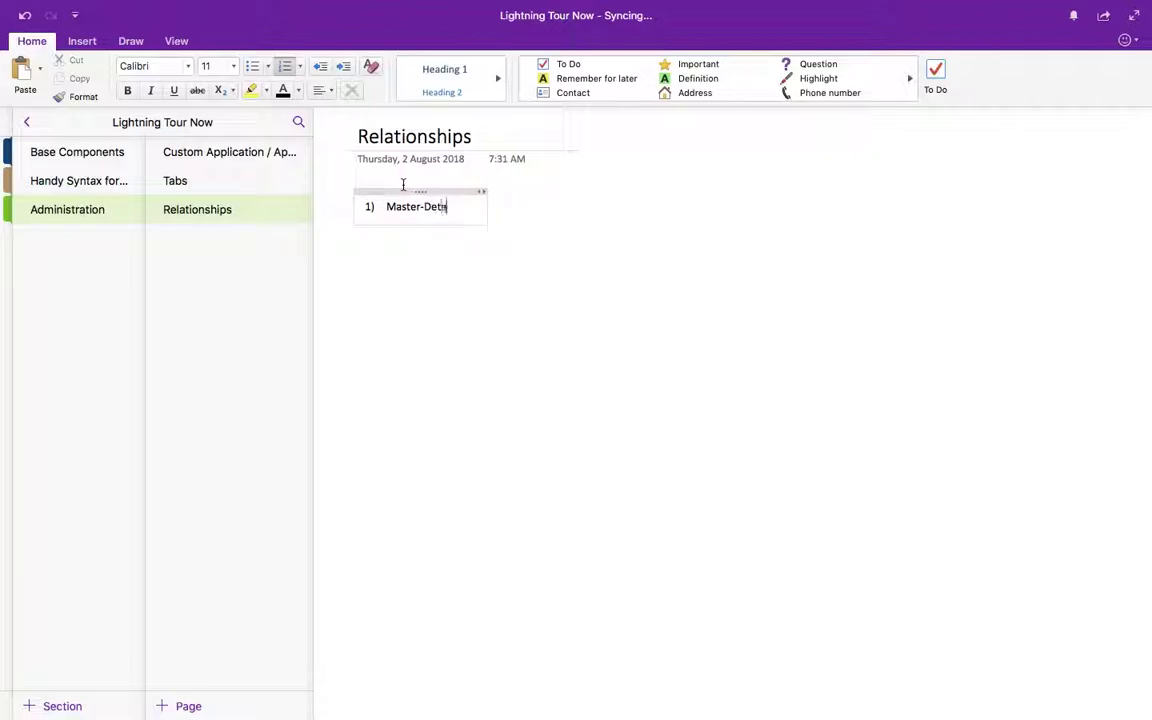
{"action": "key", "text": "Return"}
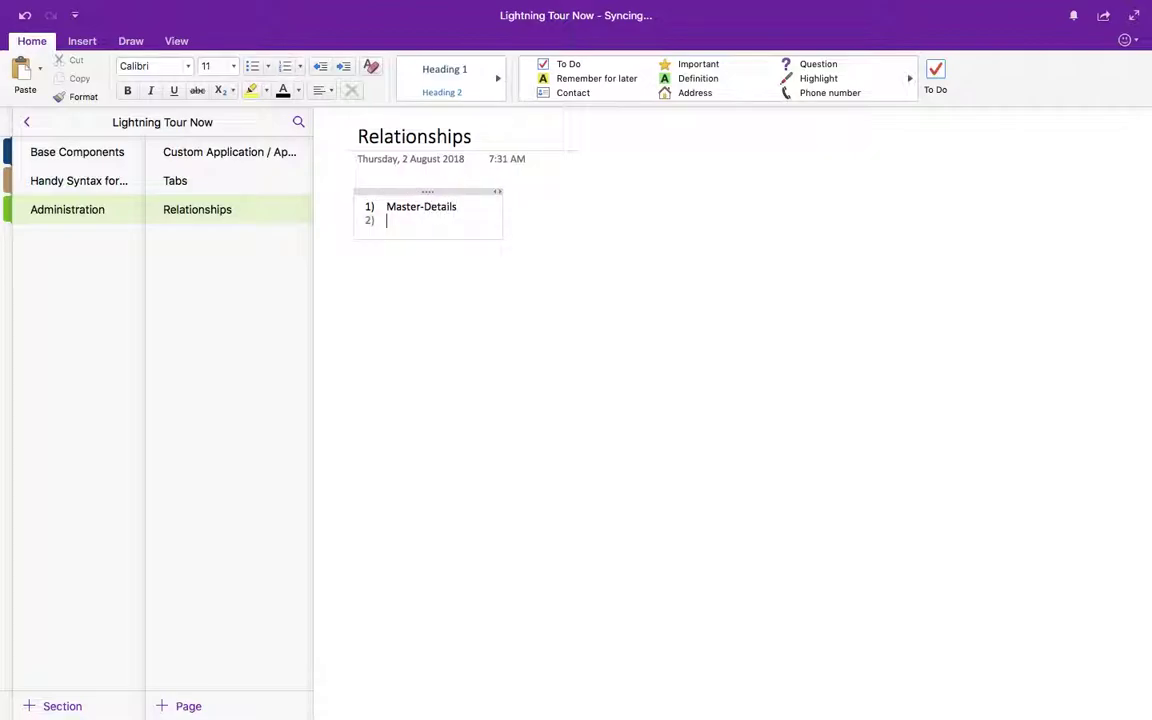
{"action": "type", "text": "Lookup"}
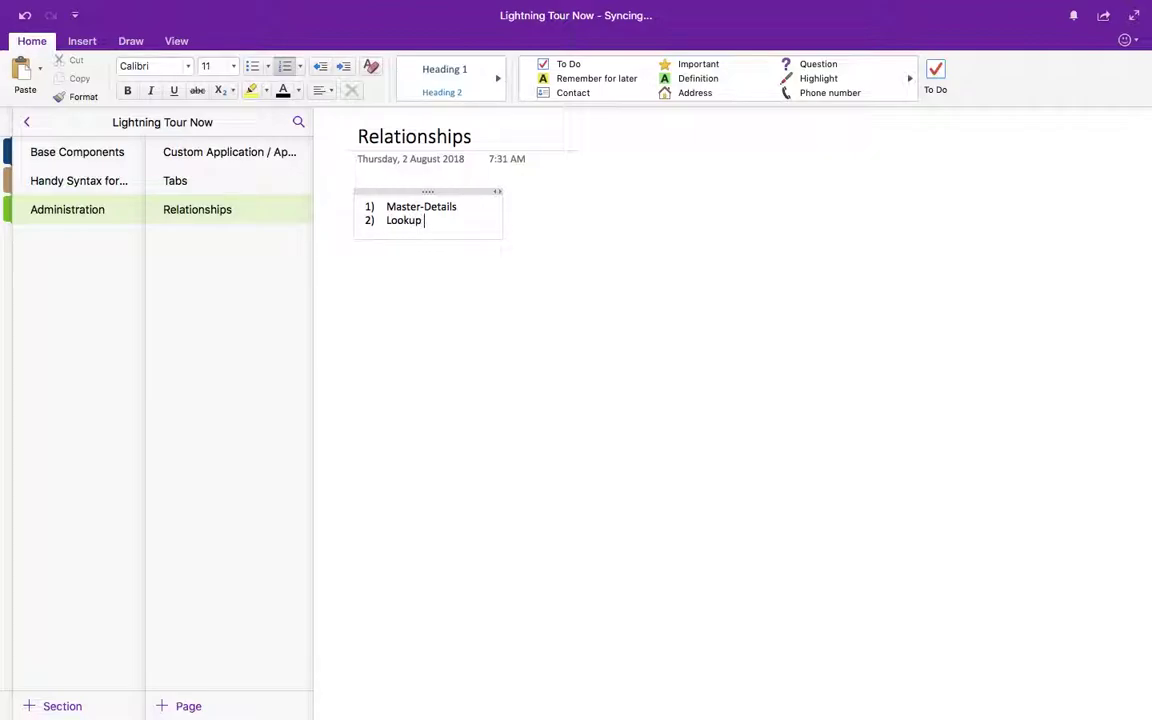
{"action": "type", "text": " Relationship"}
{"action": "key", "text": "Return"}
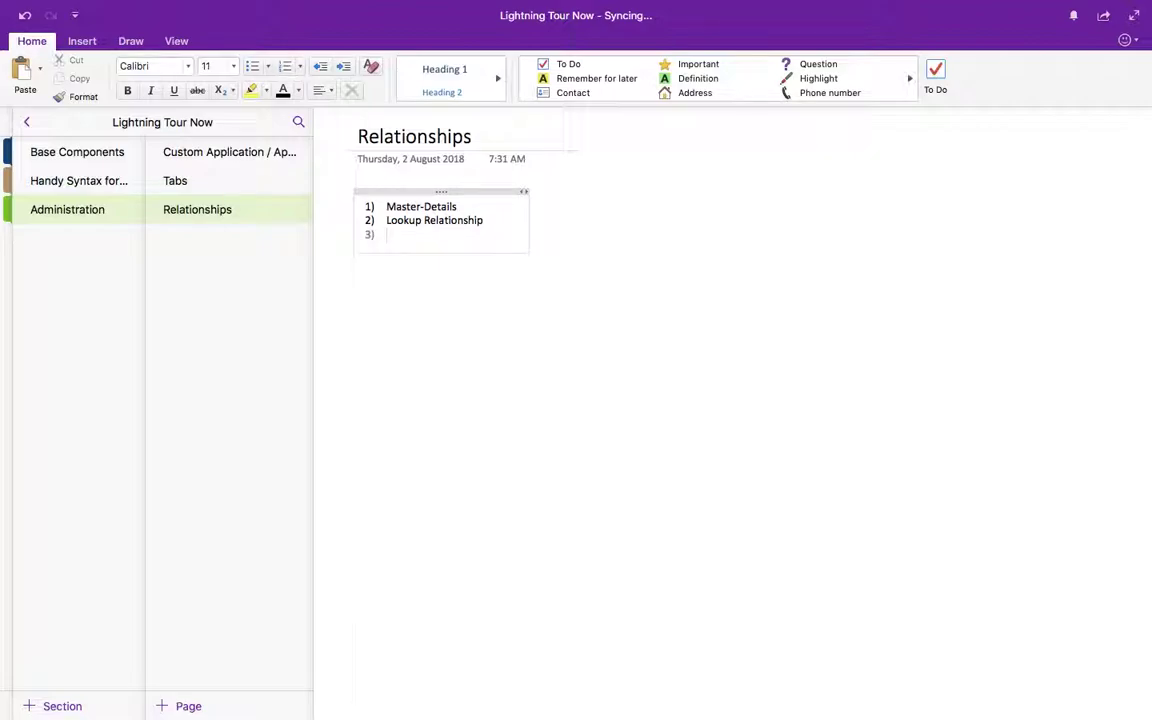
{"action": "type", "text": "te"}
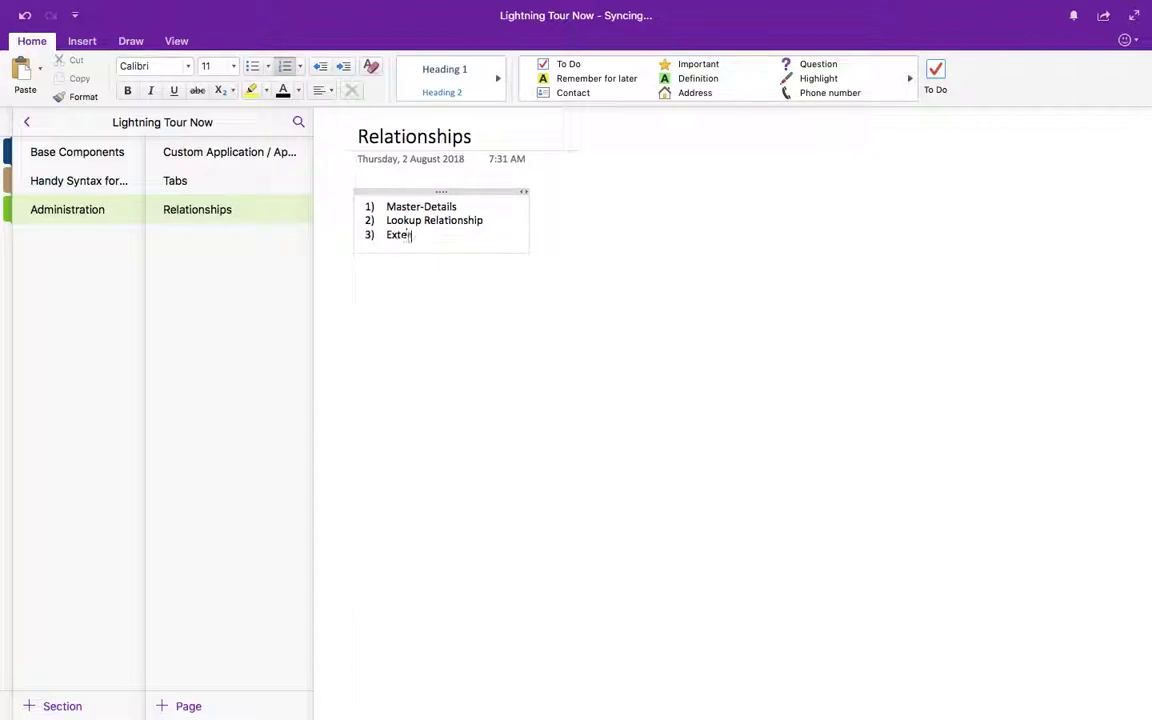
{"action": "type", "text": "rnal Lookup Relationship"}
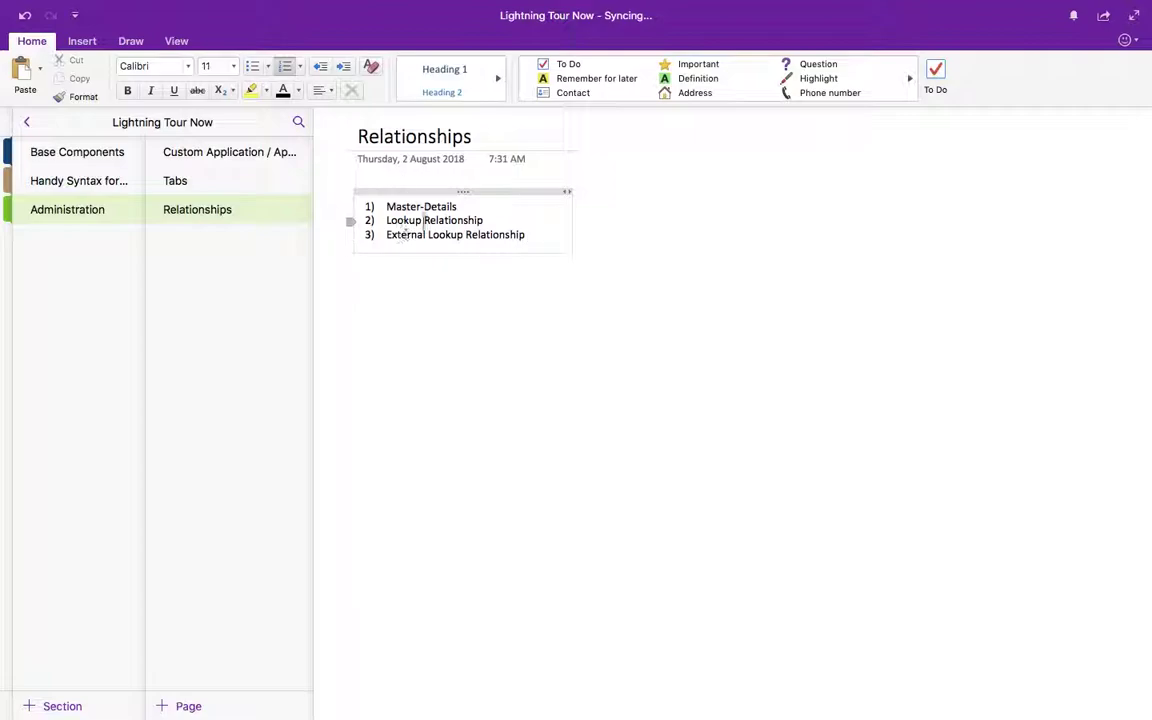
{"action": "double_click", "coordinate": [437, 207]}
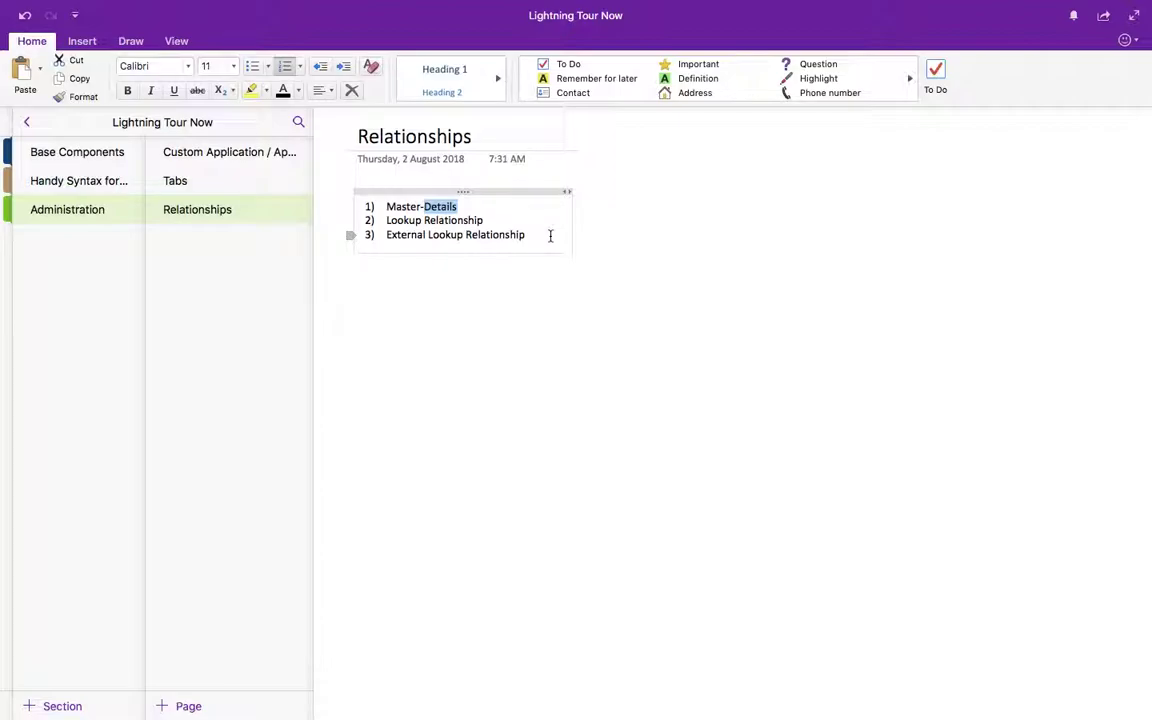
{"action": "key", "text": "Right"}
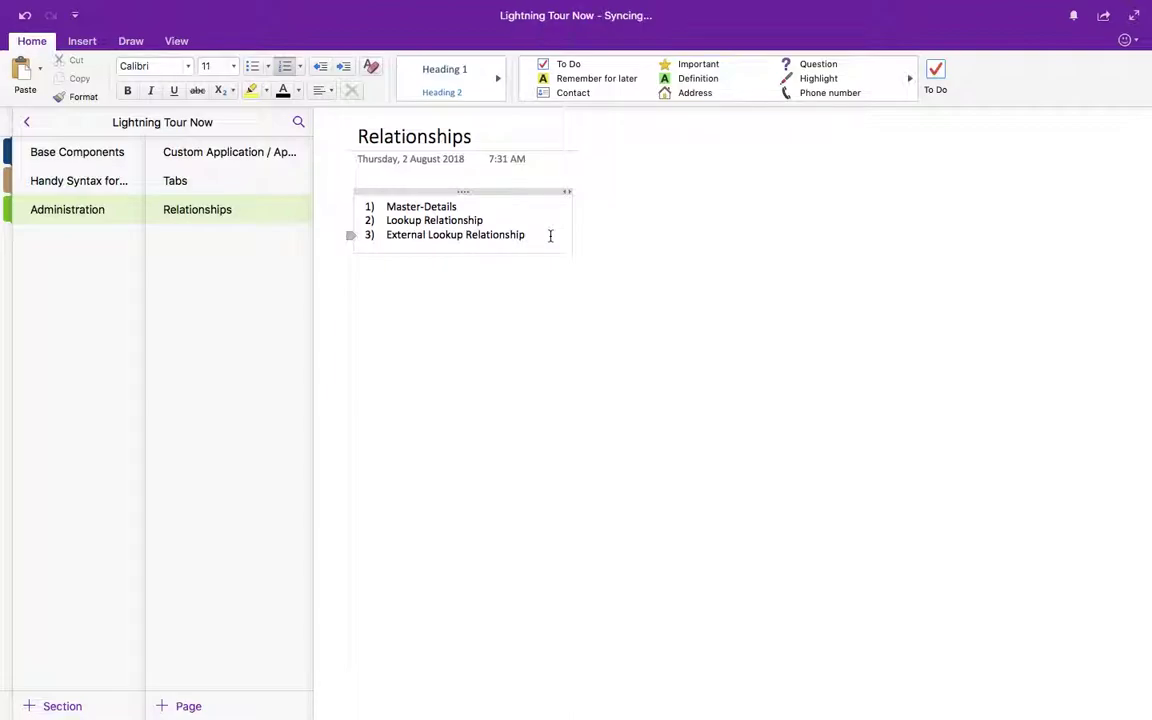
{"action": "left_click", "coordinate": [550, 235]}
- Switch to Salesforce and open the Mortage custom object's definition from the setup area
{"action": "key", "text": "ctrl+Left"}
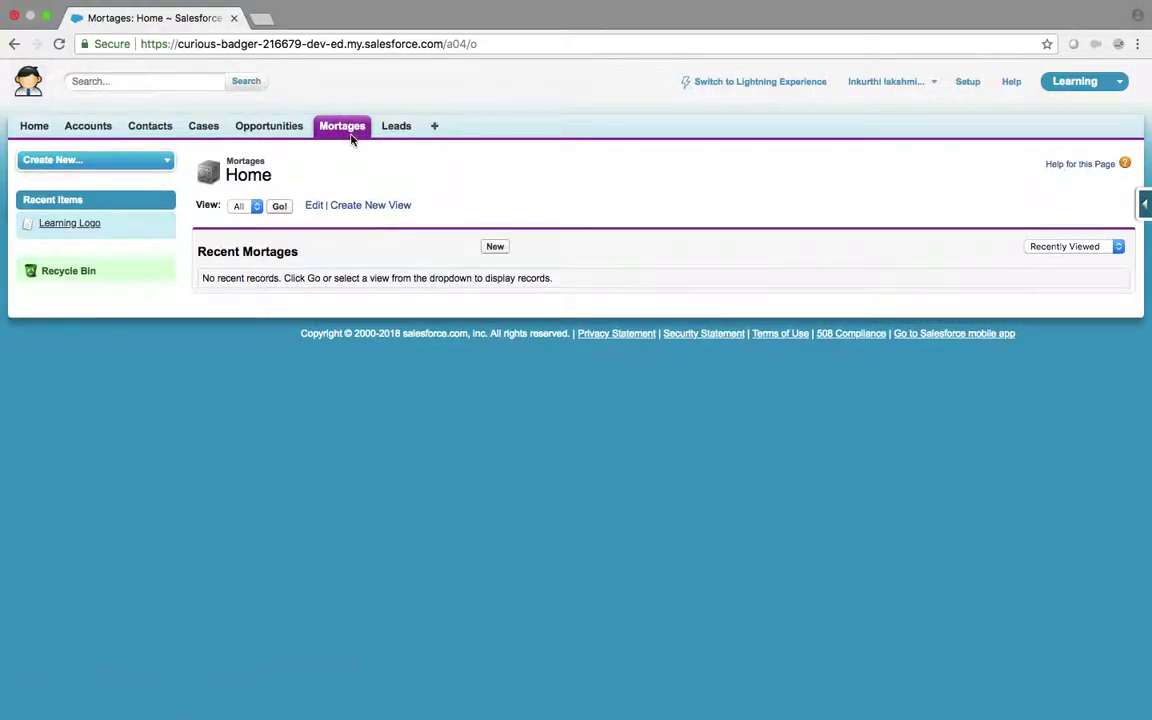
{"action": "left_click", "coordinate": [969, 84]}
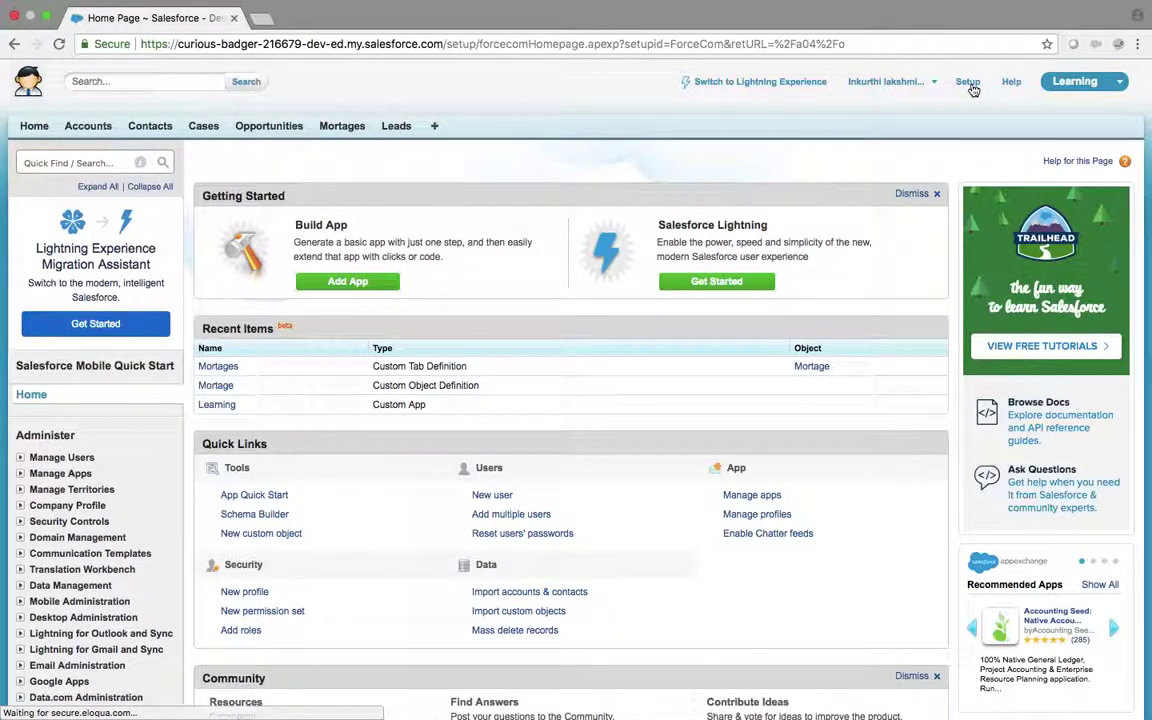
{"action": "scroll", "coordinate": [145, 314], "scroll_direction": "down", "scroll_amount": 5}
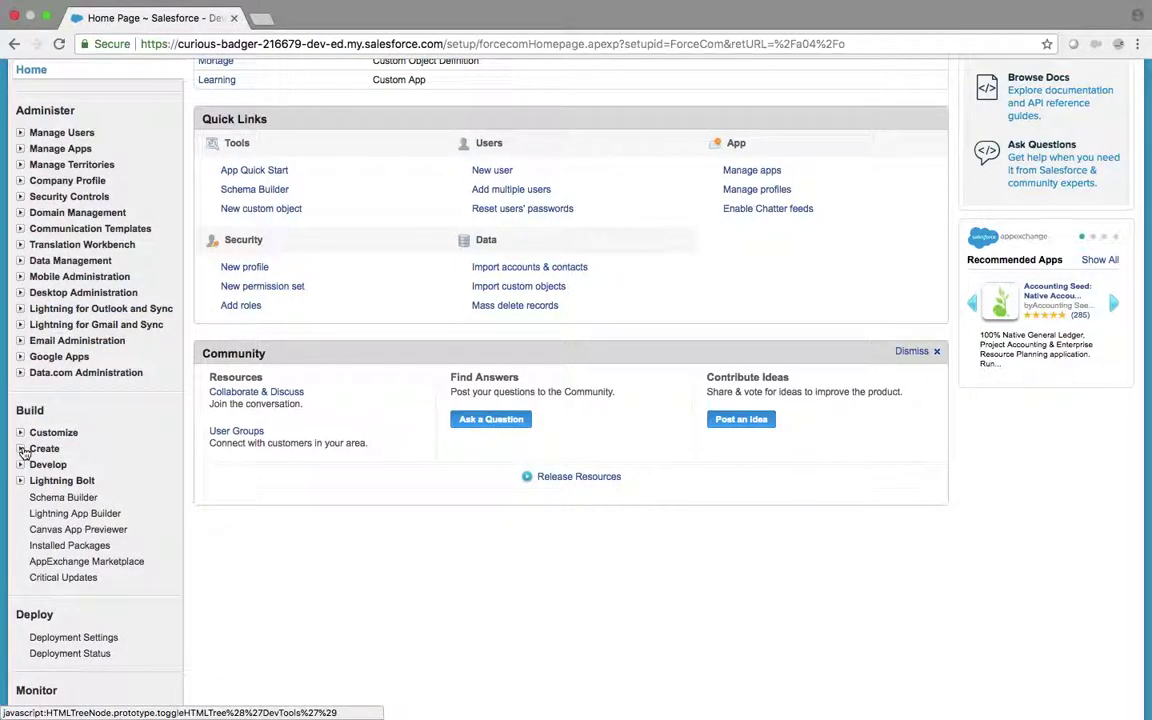
{"action": "left_click", "coordinate": [24, 451]}
{"action": "left_click", "coordinate": [60, 514]}
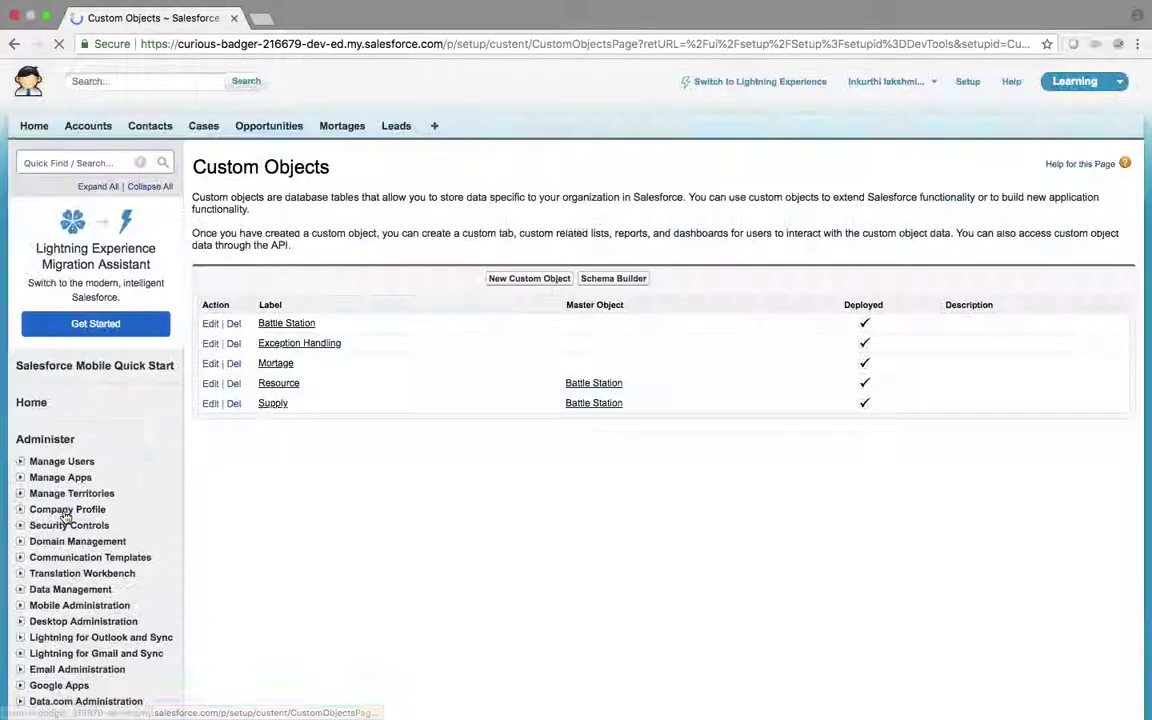
{"action": "left_click", "coordinate": [275, 364]}
- Start a new Mortage custom field of type Master-Detail Relationship and relate it to the Account object
{"action": "scroll", "coordinate": [277, 370], "scroll_direction": "down", "scroll_amount": 5}
{"action": "scroll", "coordinate": [277, 370], "scroll_direction": "down", "scroll_amount": 3}
{"action": "left_click", "coordinate": [499, 347]}
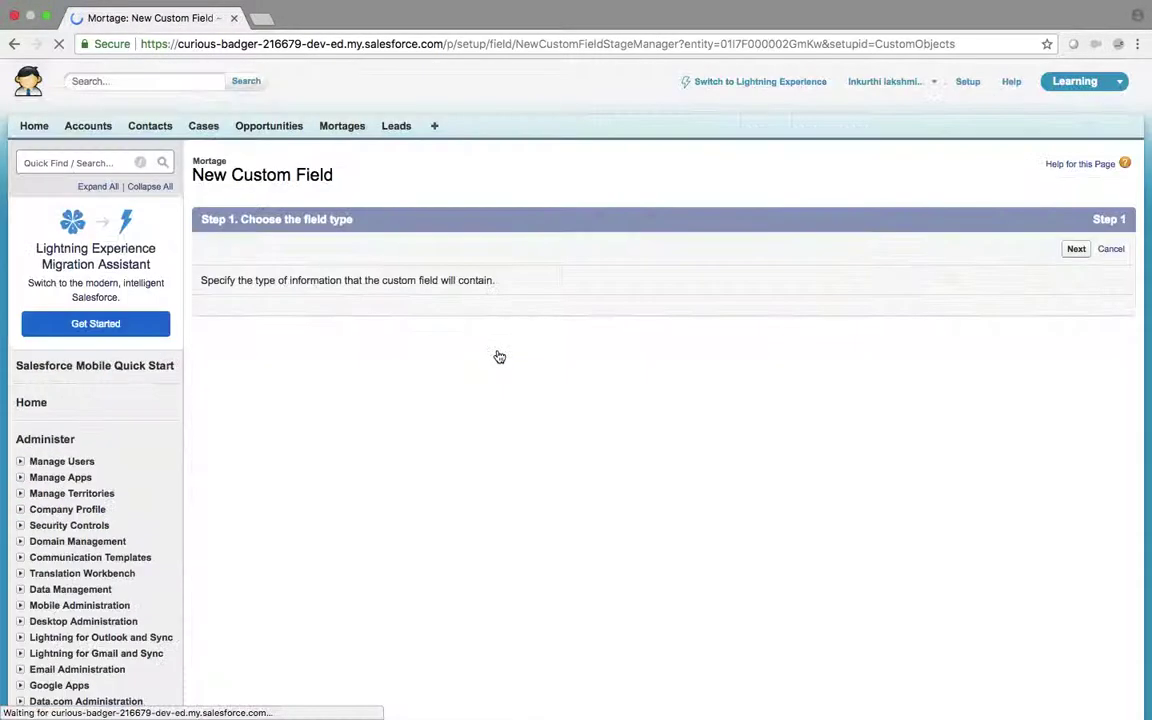
{"action": "scroll", "coordinate": [430, 355], "scroll_direction": "down", "scroll_amount": 3}
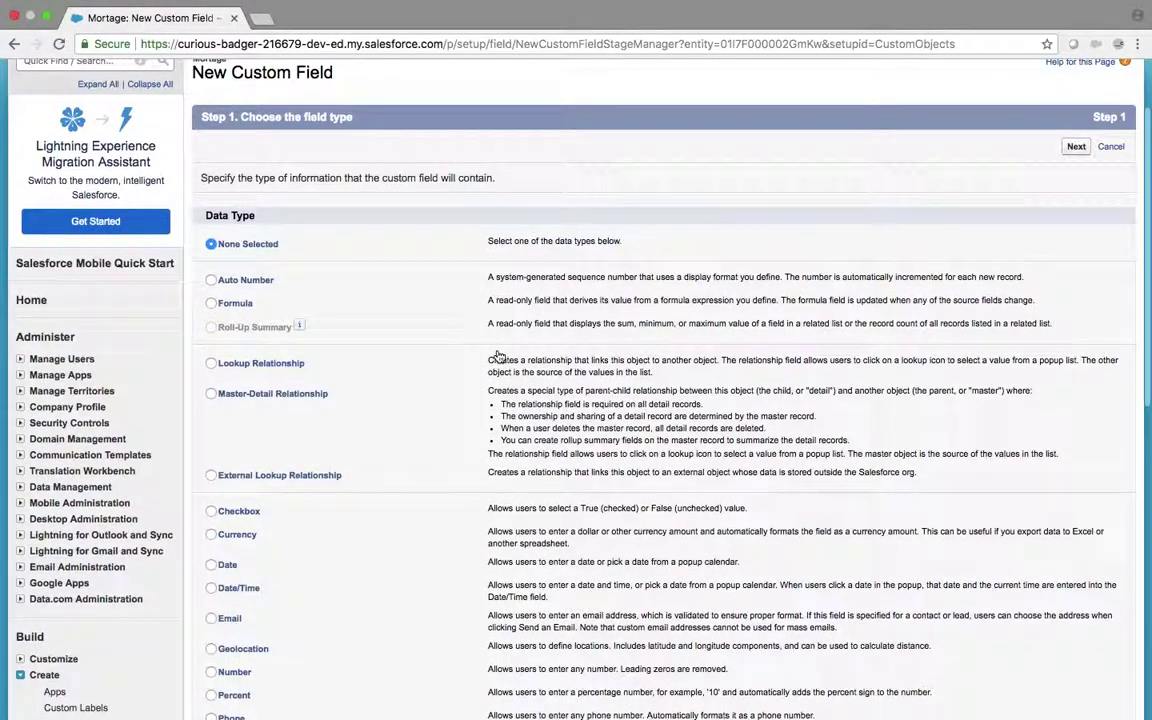
{"action": "left_click", "coordinate": [210, 393]}
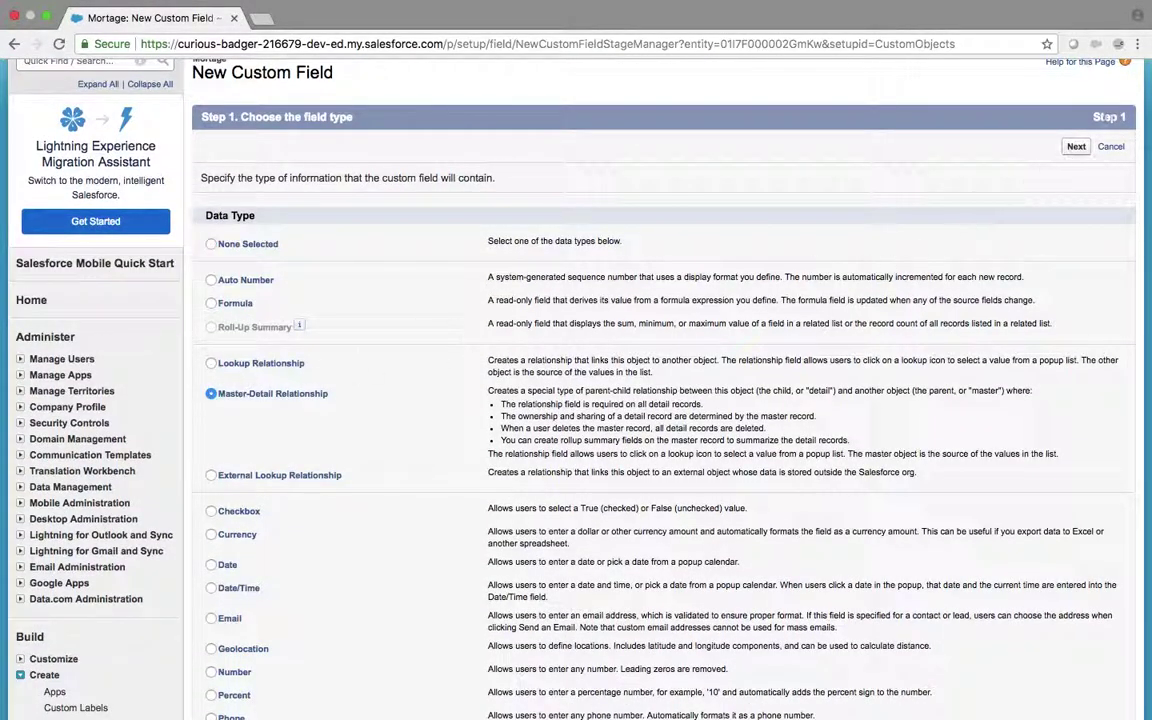
{"action": "left_click", "coordinate": [1076, 147]}
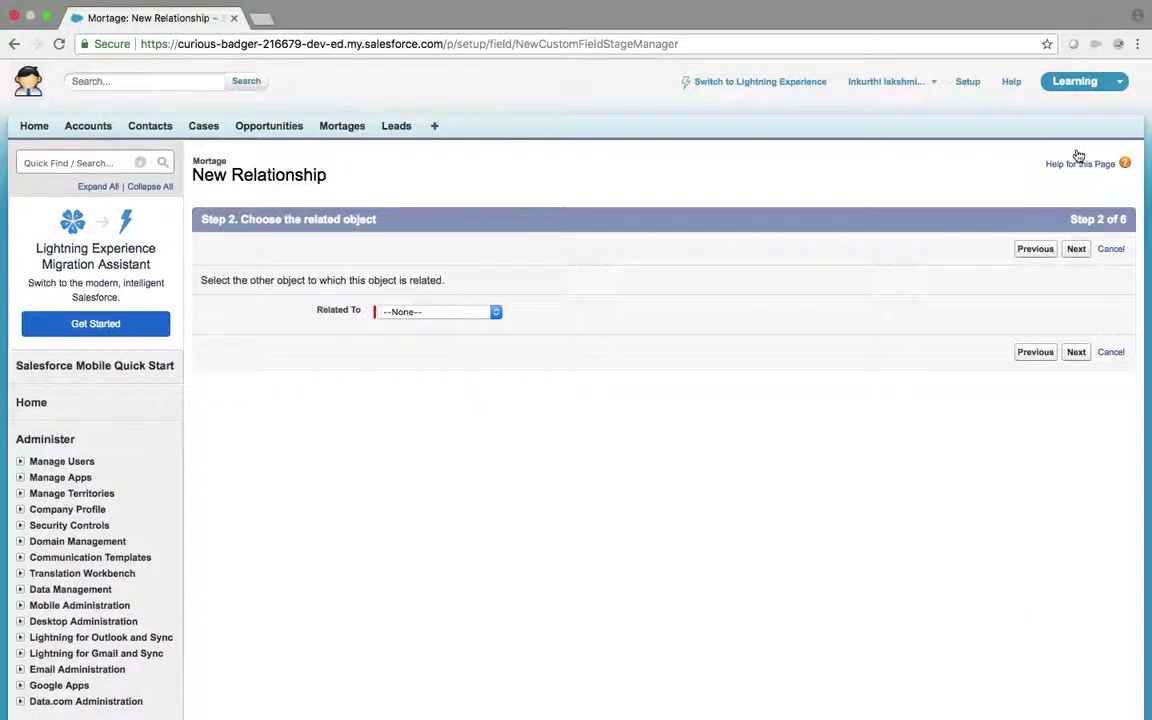
{"action": "left_click", "coordinate": [405, 313]}
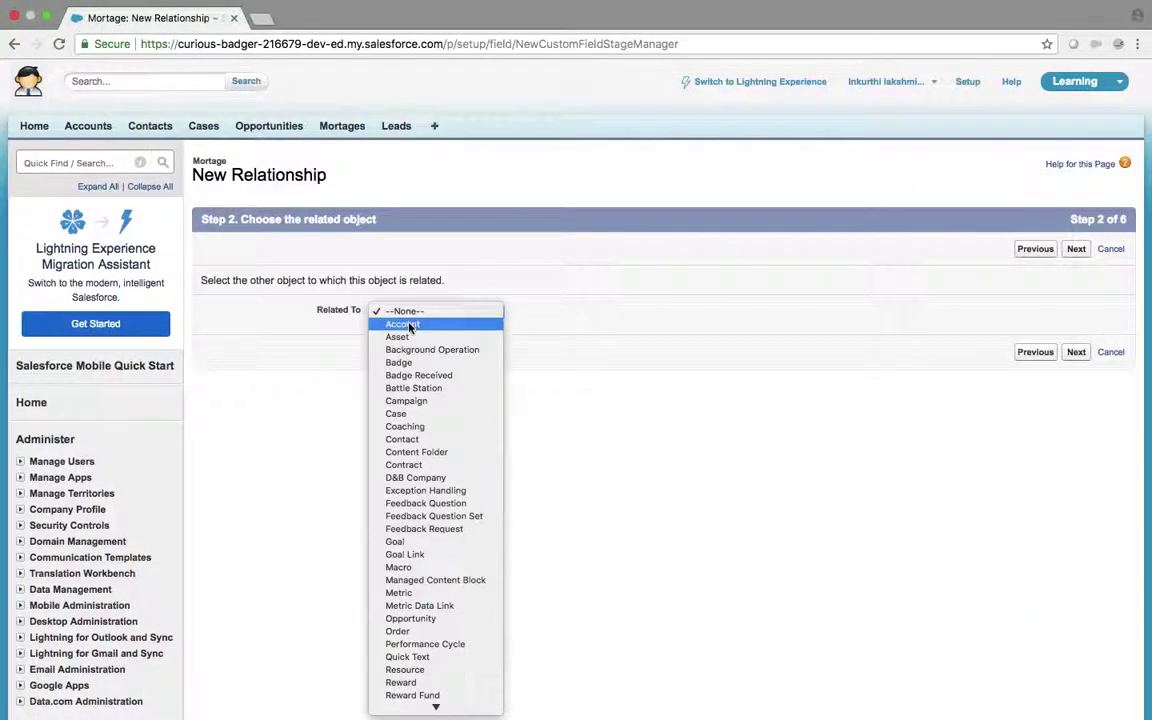
{"action": "left_click", "coordinate": [408, 325]}
{"action": "left_click", "coordinate": [1084, 251]}
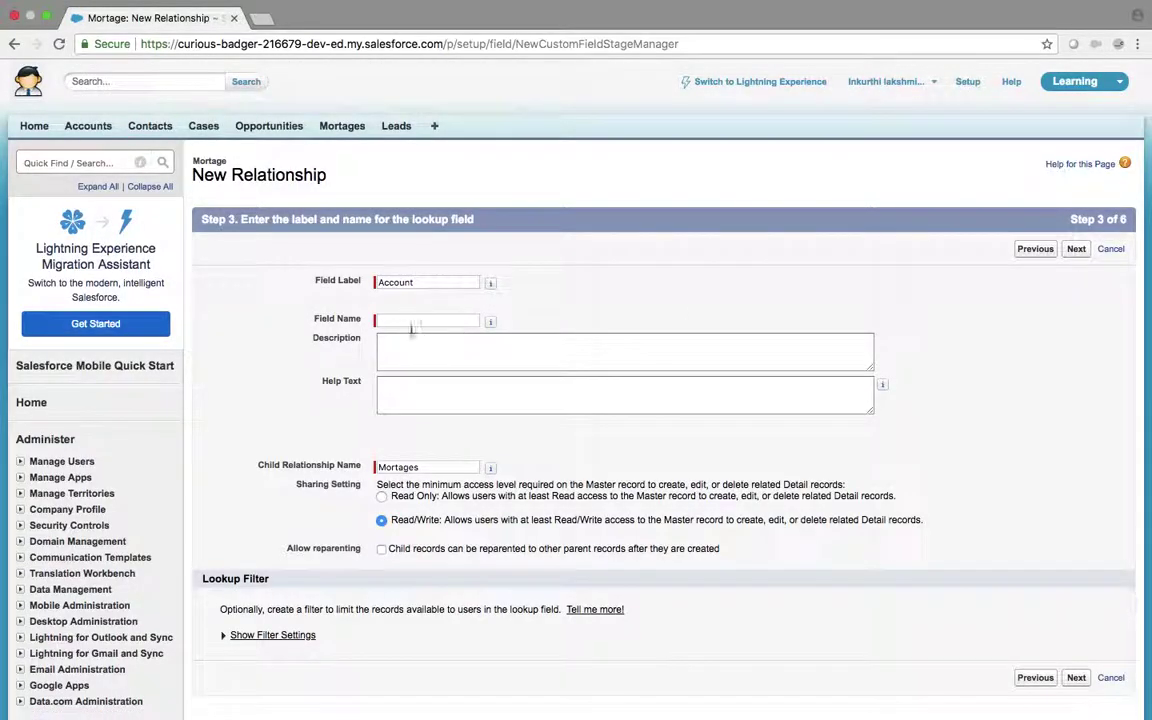
- Label the relationship field "Account Name" and let its field name fill in as Account_Name
{"action": "left_click", "coordinate": [421, 282]}
{"action": "type", "text": "Name"}
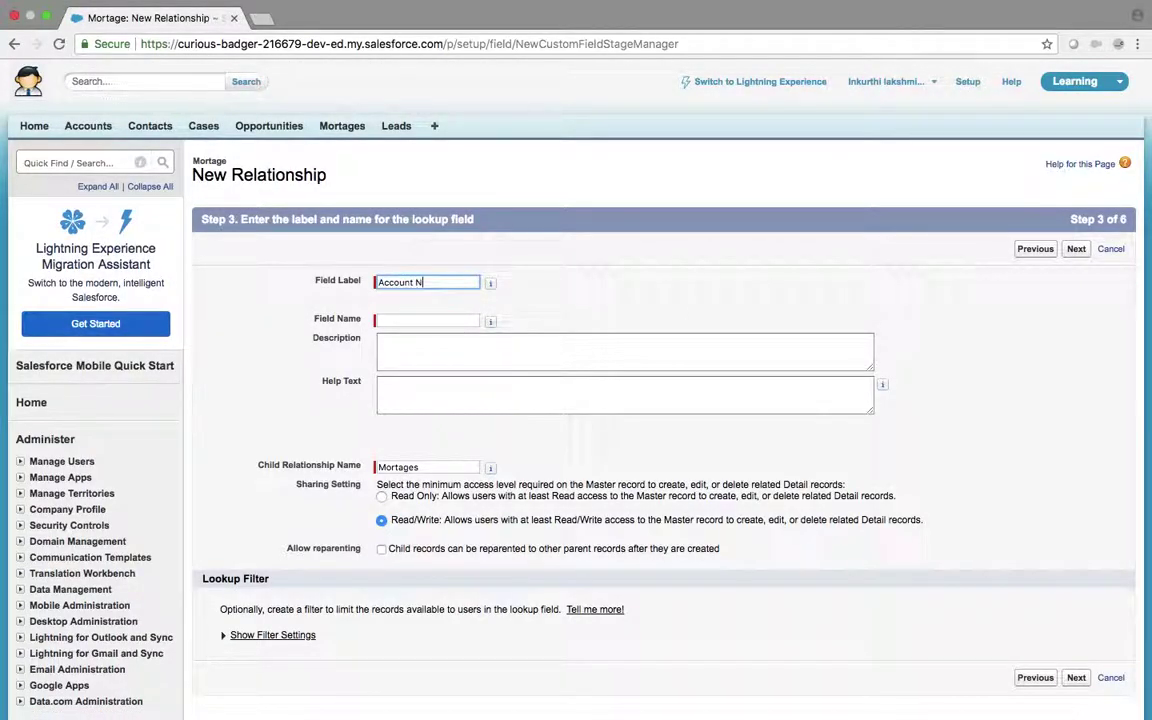
{"action": "left_click", "coordinate": [490, 283]}
- Set the relationship field's help text to "Please select the account Name"
{"action": "left_click", "coordinate": [444, 390]}
{"action": "type", "text": "Please sleect"}
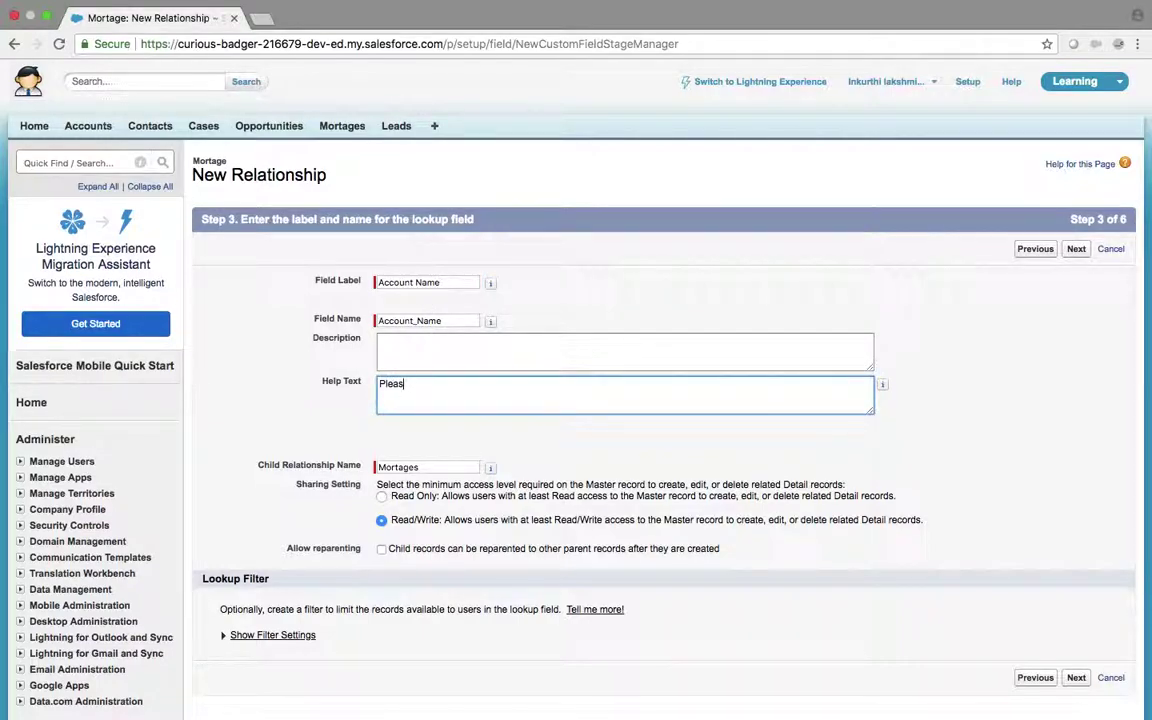
{"action": "key", "text": "BackSpace"}
{"action": "key", "text": "BackSpace"}
{"action": "key", "text": "BackSpace"}
{"action": "key", "text": "BackSpace"}
{"action": "key", "text": "BackSpace"}
{"action": "key", "text": "BackSpace"}
{"action": "type", "text": "elect the account Name for"}
{"action": "key", "text": "BackSpace"}
{"action": "key", "text": "BackSpace"}
{"action": "key", "text": "BackSpace"}
{"action": "key", "text": "BackSpace"}
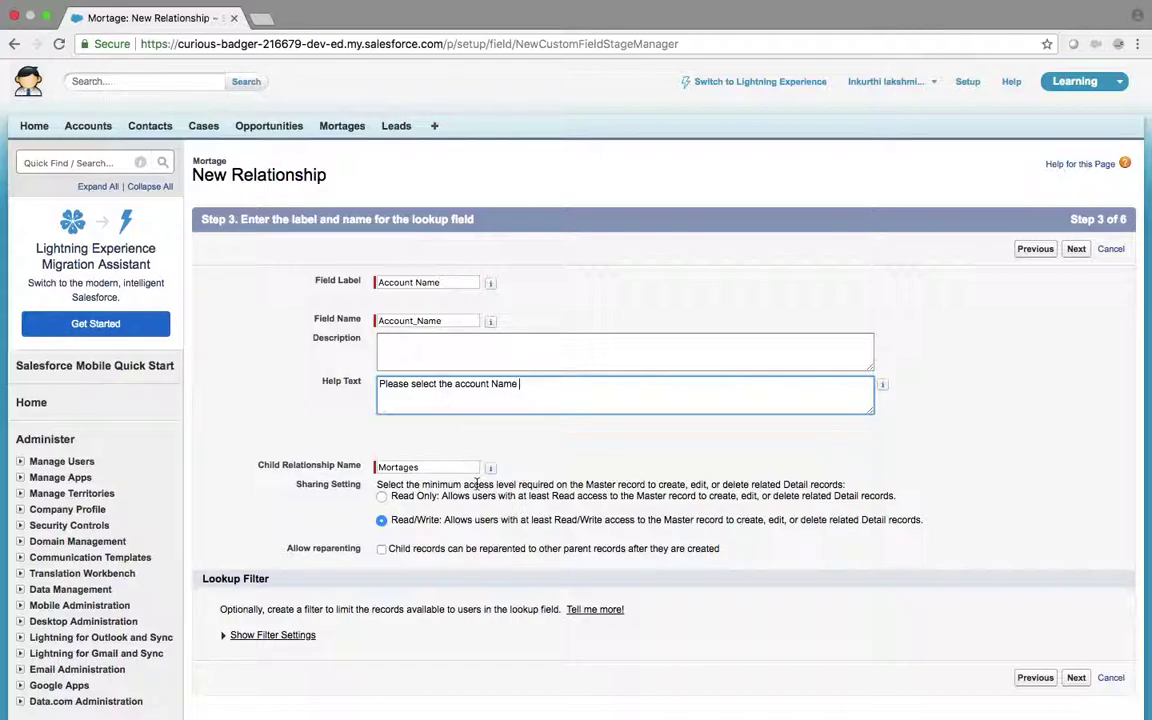
- Allow child records to be reparented, accept the remaining security and layout defaults, and save the relationship field
{"action": "scroll", "coordinate": [440, 440], "scroll_direction": "down", "scroll_amount": 2}
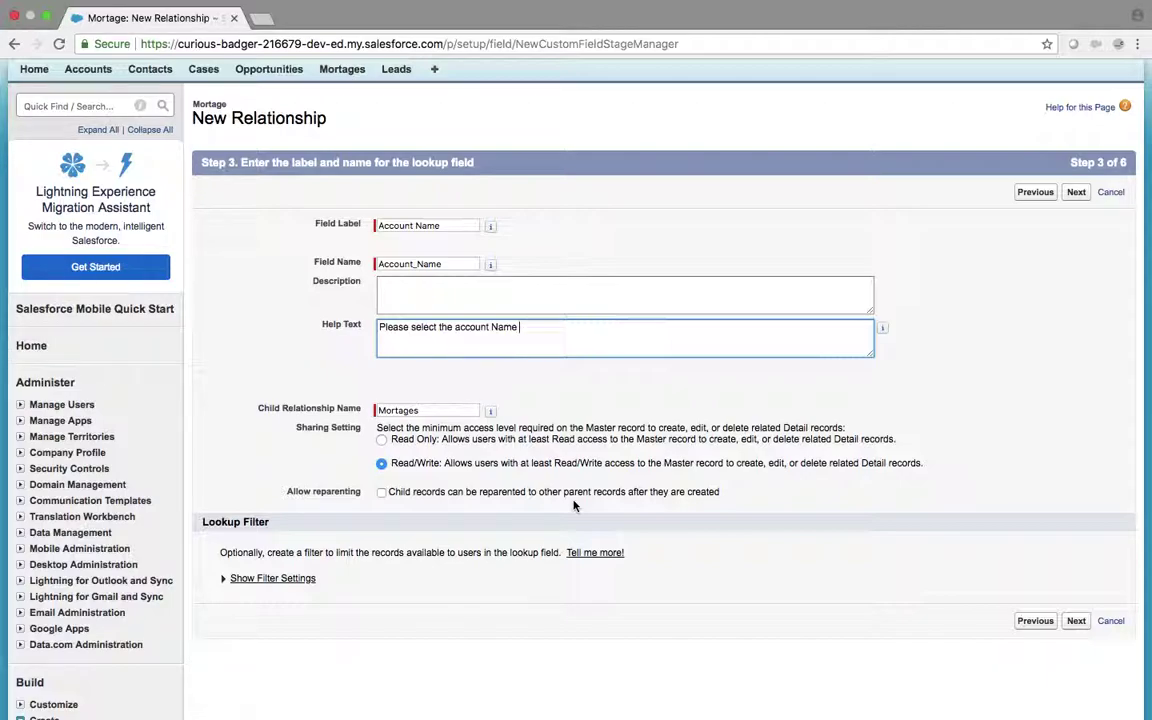
{"action": "left_click", "coordinate": [382, 493]}
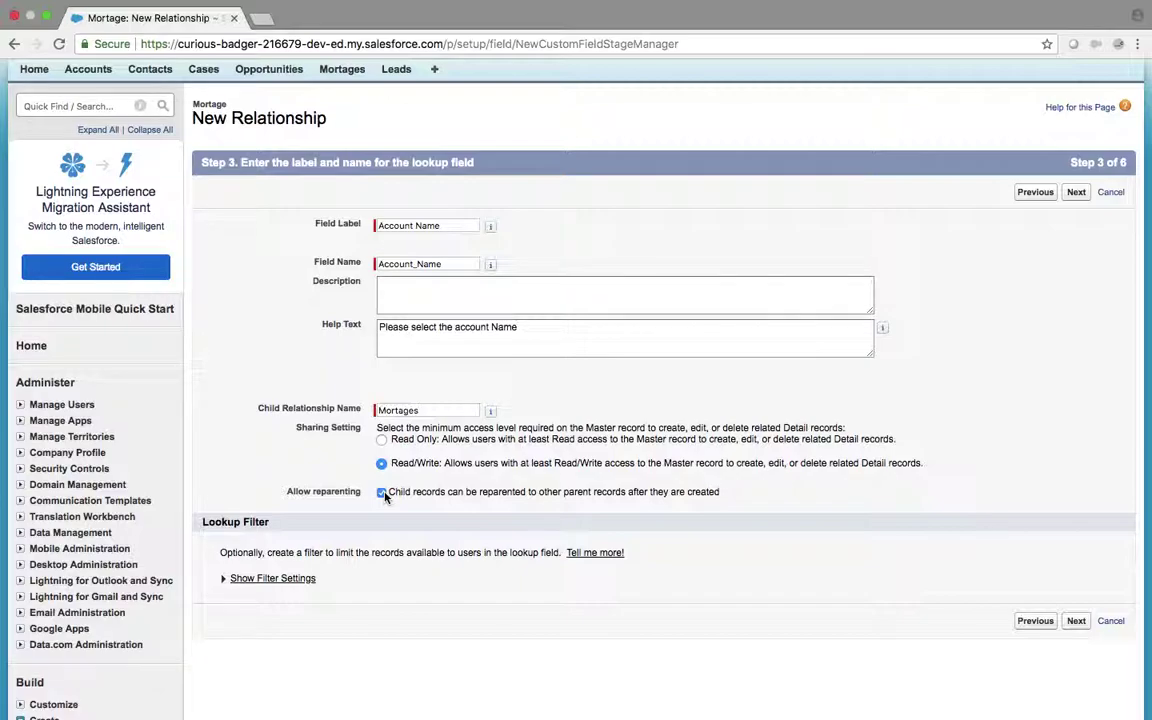
{"action": "left_click", "coordinate": [1077, 630]}
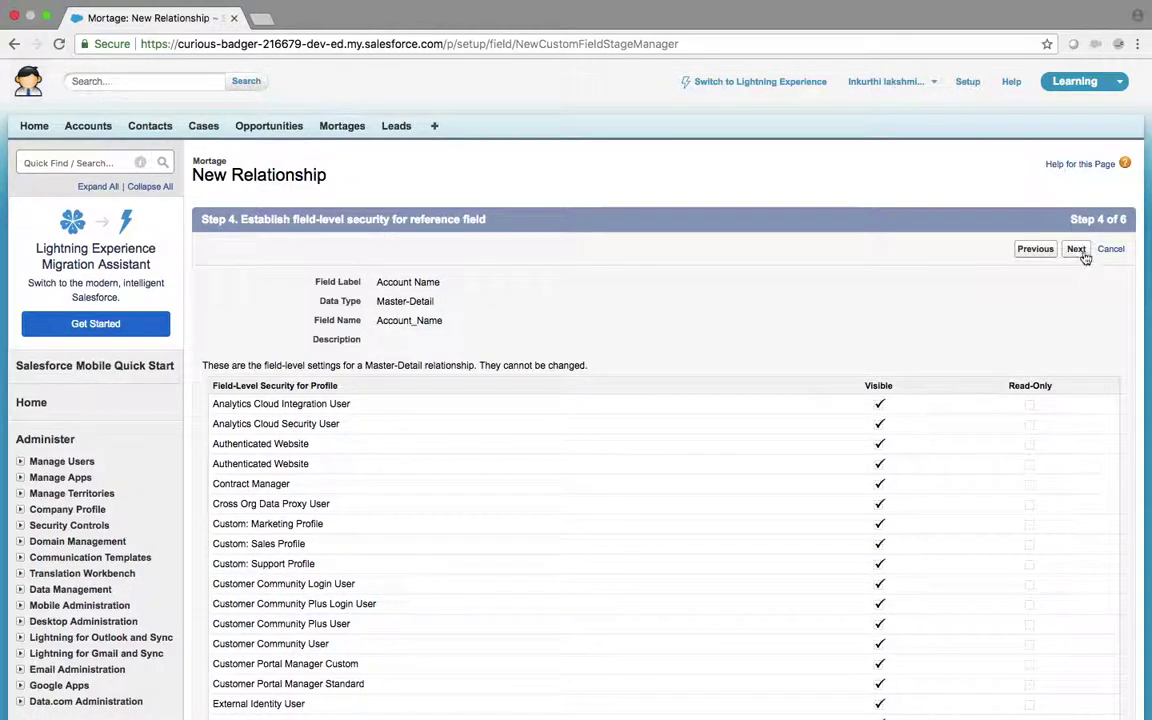
{"action": "left_click", "coordinate": [1077, 250]}
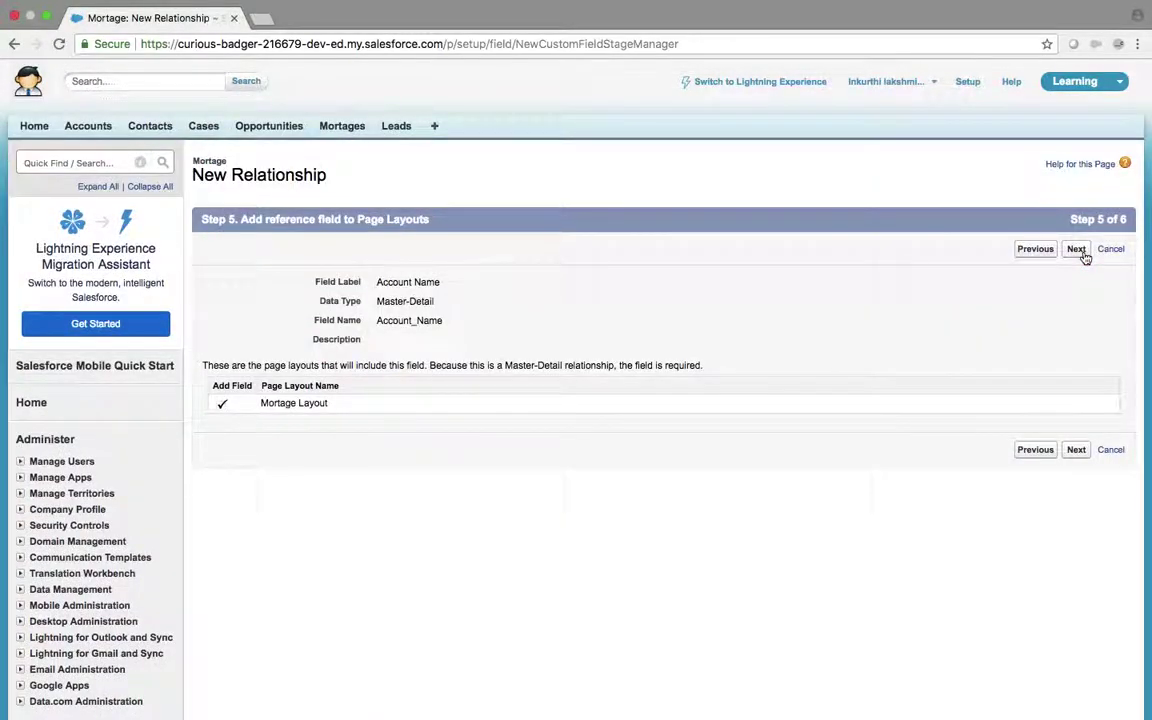
{"action": "left_click", "coordinate": [1084, 256]}
{"action": "left_click", "coordinate": [1084, 256]}
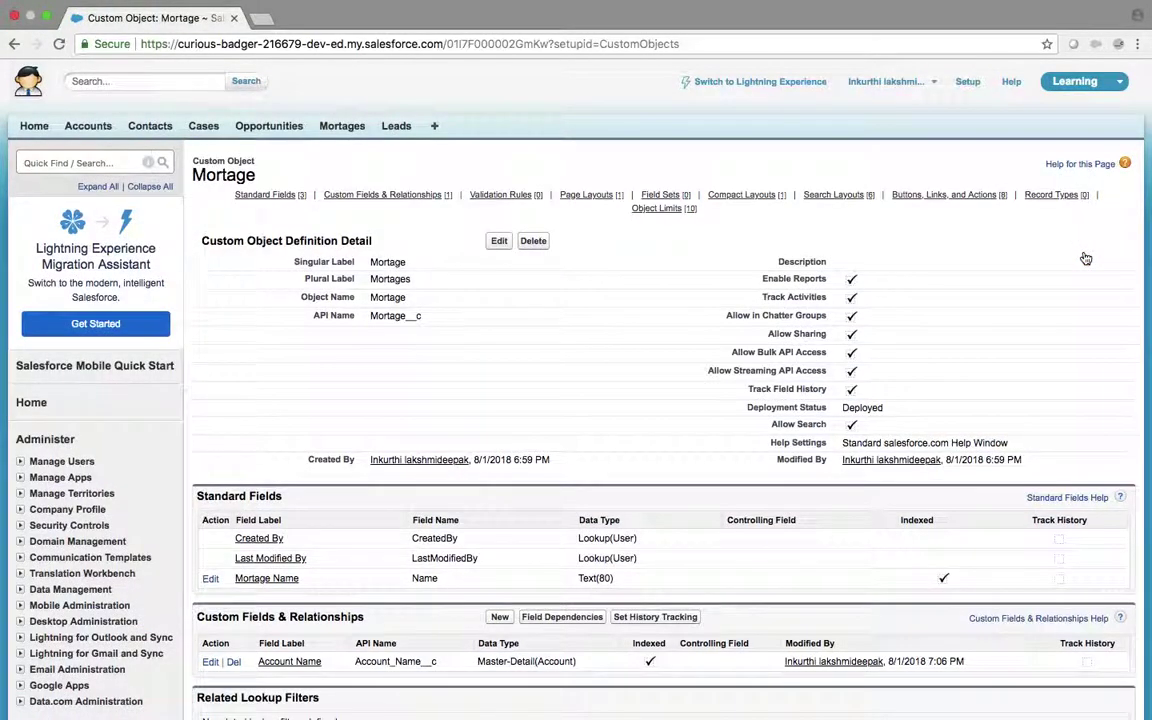
- Start a new Mortage record and search its Account Name lookup for "uni"
{"action": "left_click", "coordinate": [350, 131]}
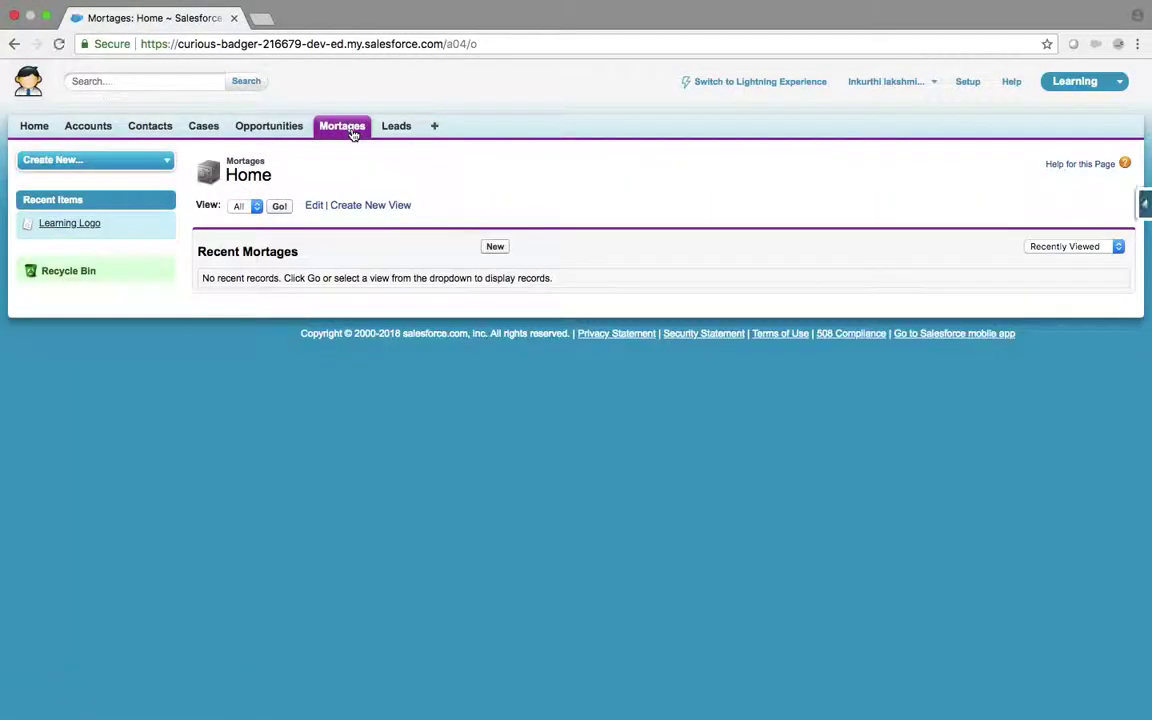
{"action": "left_click", "coordinate": [500, 255]}
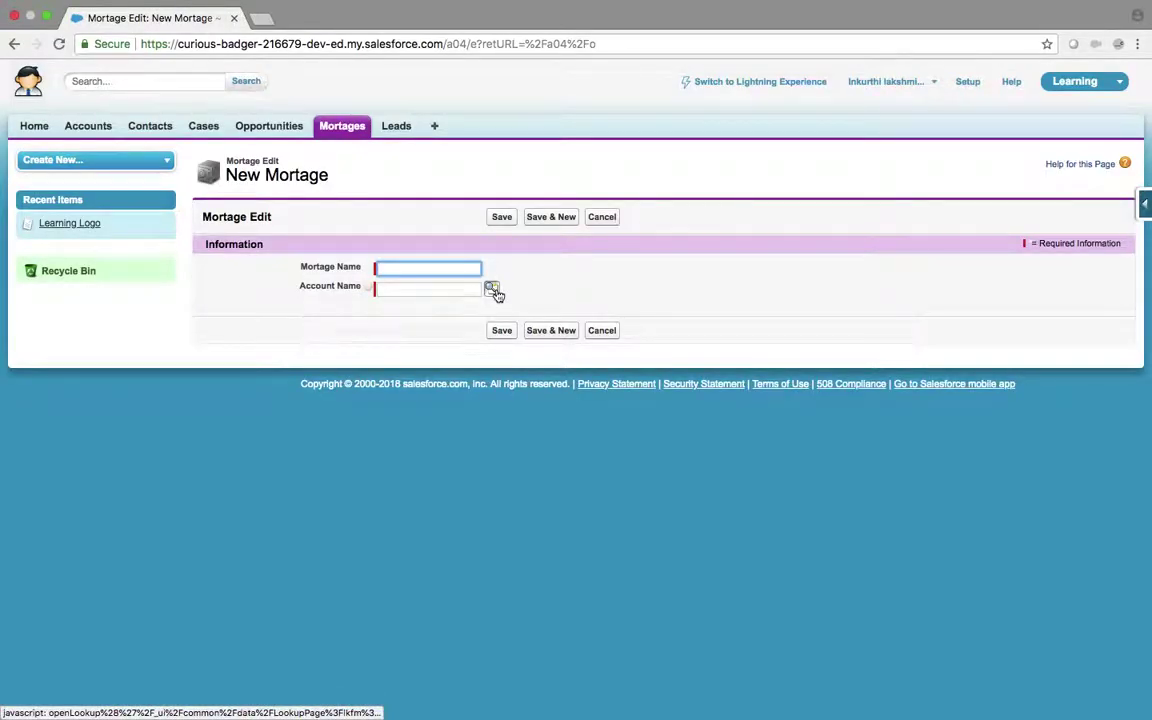
{"action": "left_click", "coordinate": [492, 289]}
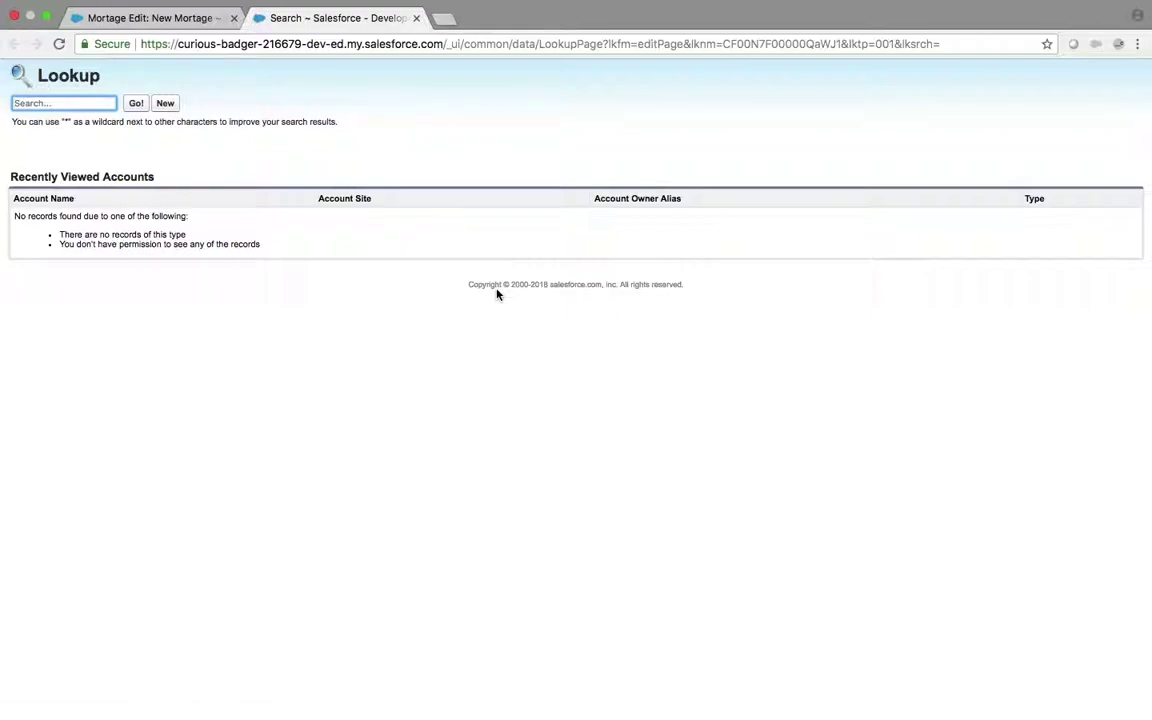
{"action": "left_click", "coordinate": [43, 104]}
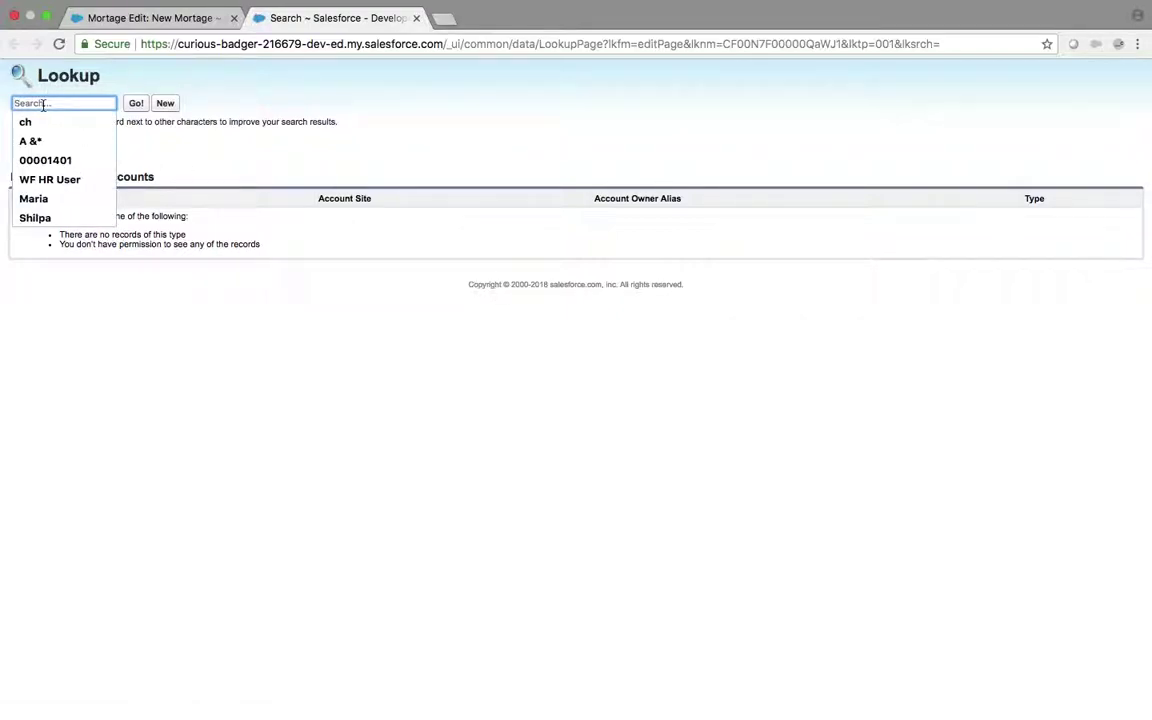
{"action": "left_click", "coordinate": [136, 104]}
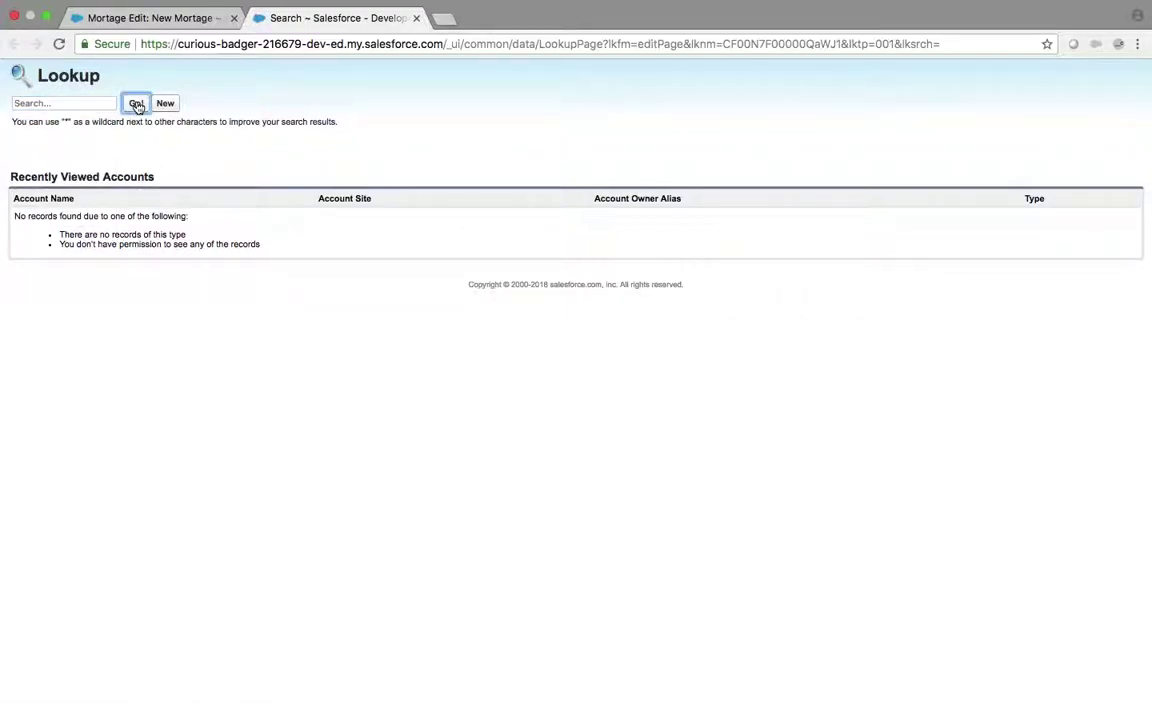
{"action": "left_click", "coordinate": [72, 103]}
{"action": "type", "text": "uni"}
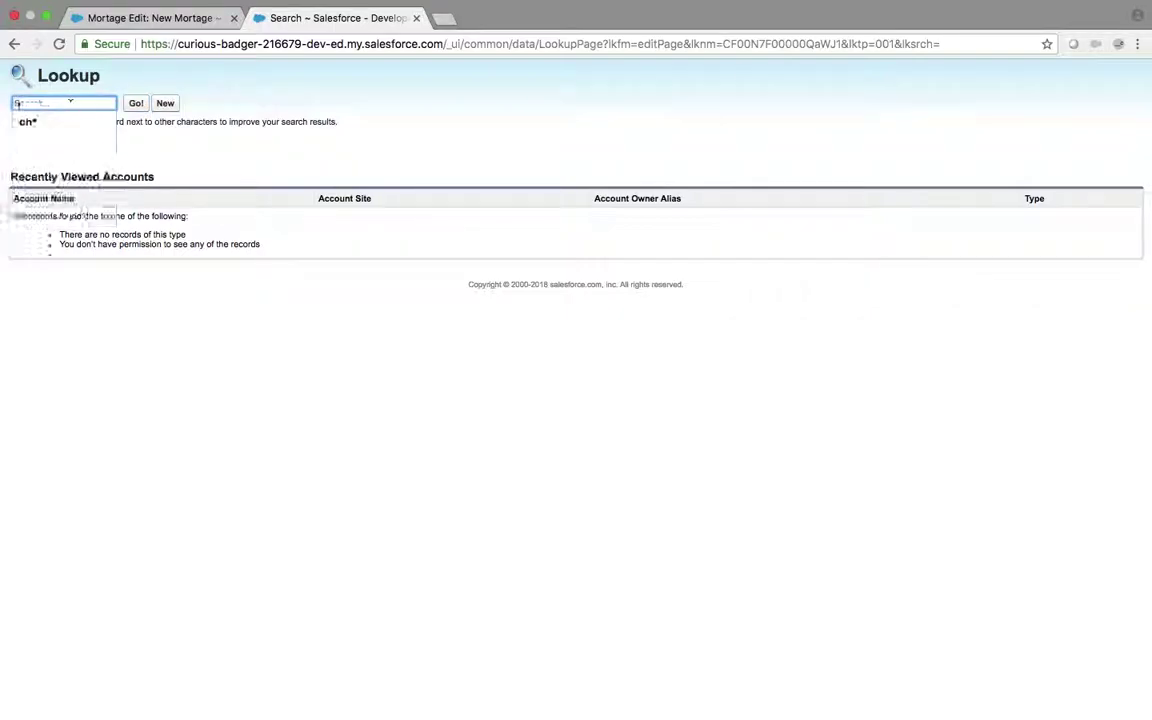
{"action": "left_click", "coordinate": [136, 104]}
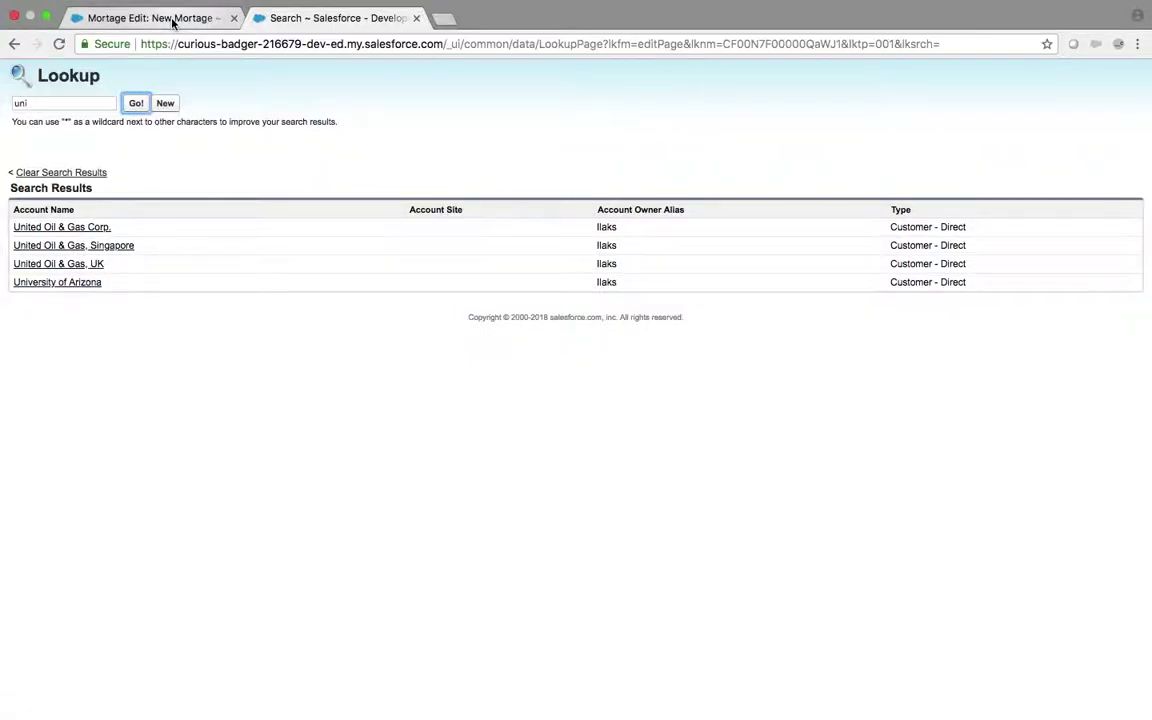
- Leave the Mortage record's account lookup and list the accounts in the All Accounts view
{"action": "left_click", "coordinate": [172, 18]}
{"action": "left_click", "coordinate": [99, 132]}
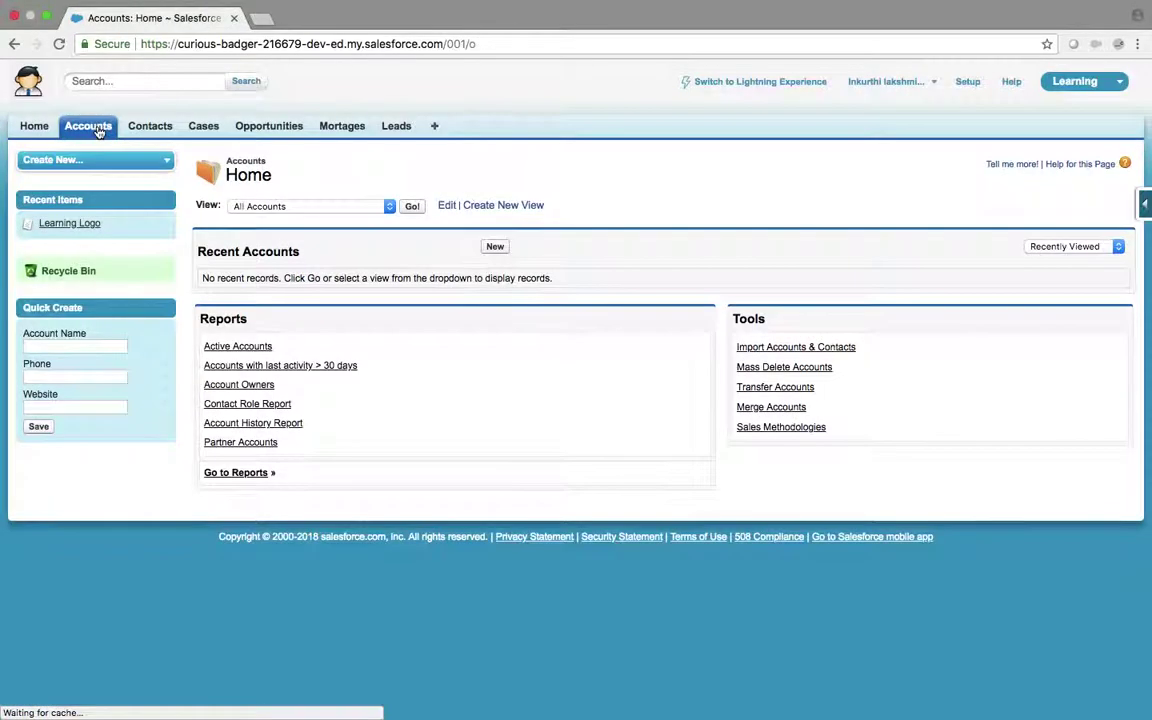
{"action": "left_click", "coordinate": [497, 247]}
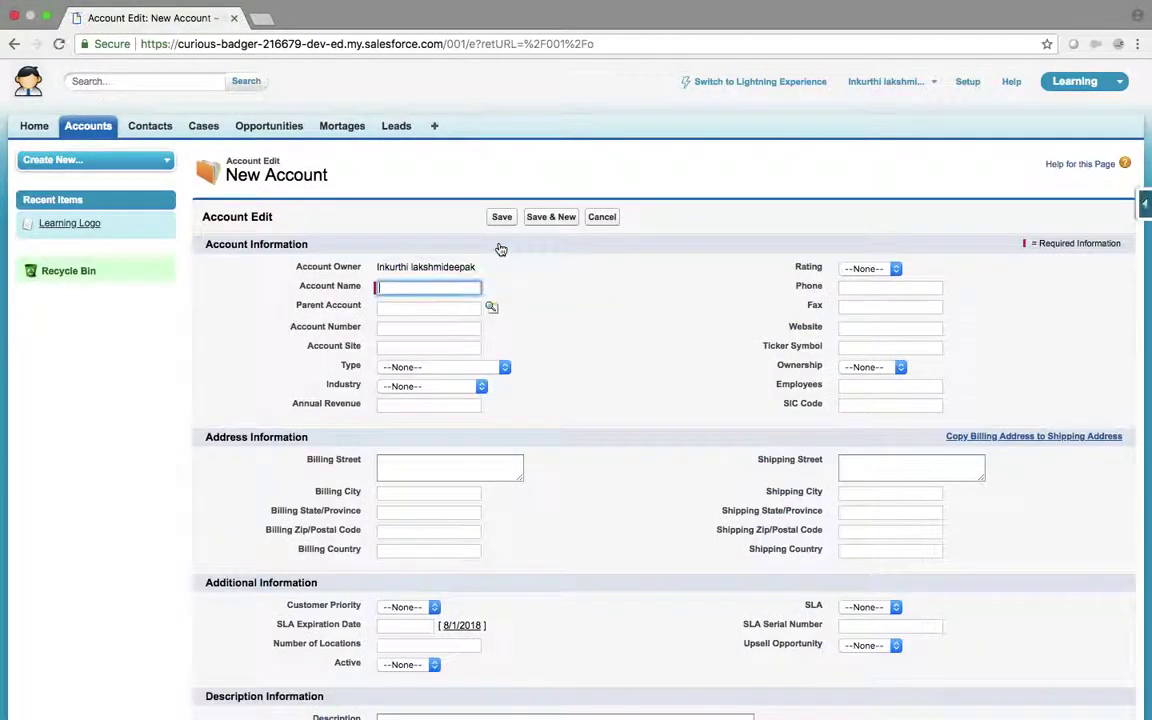
{"action": "left_click", "coordinate": [602, 218]}
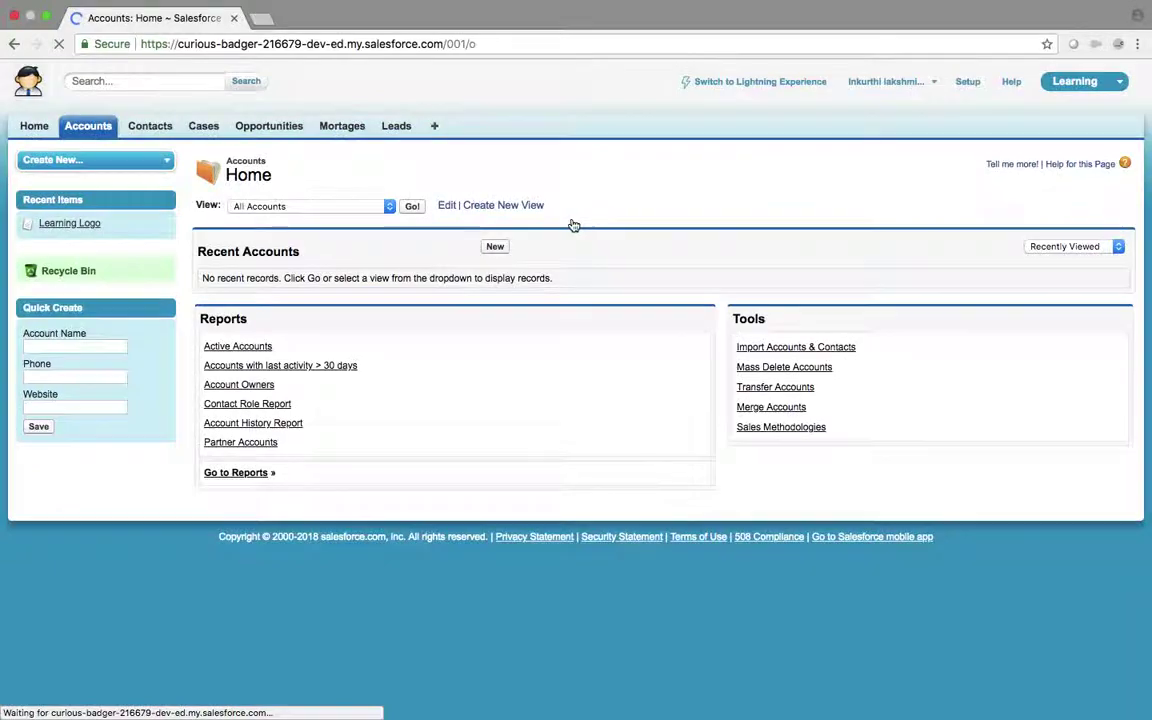
{"action": "left_click", "coordinate": [413, 207]}
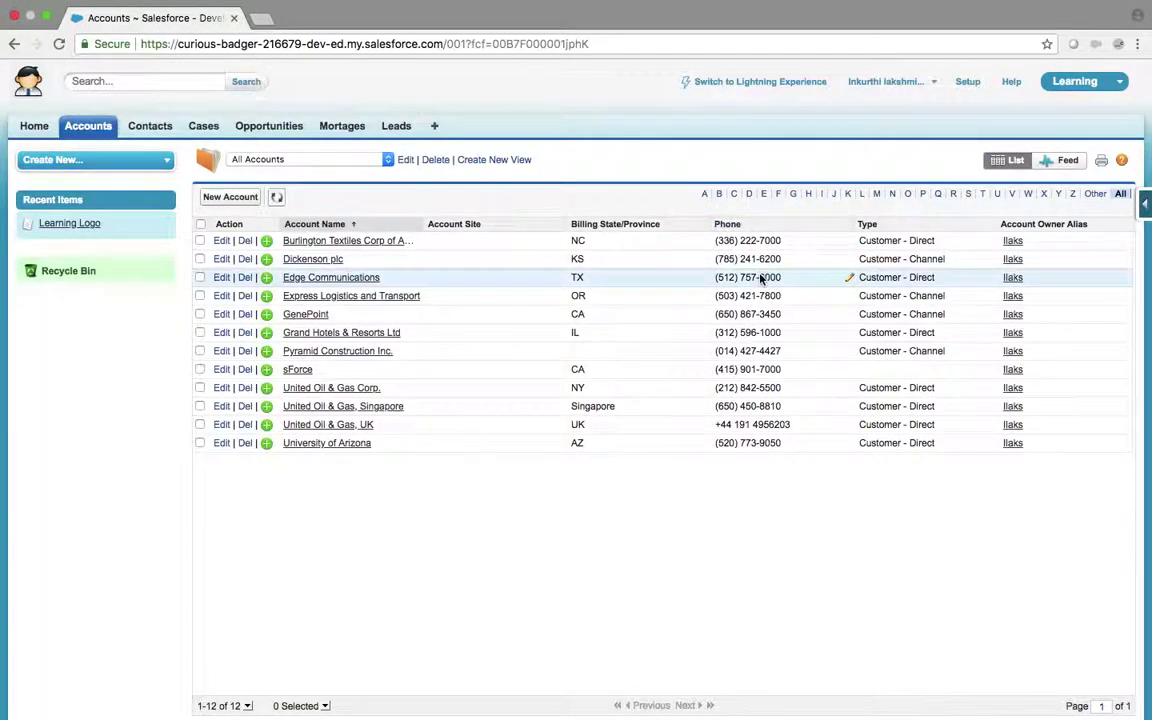
- Edit the All Accounts view to add Rating to its displayed fields, and save the view
{"action": "left_click", "coordinate": [1146, 200]}
{"action": "left_click", "coordinate": [1020, 367]}
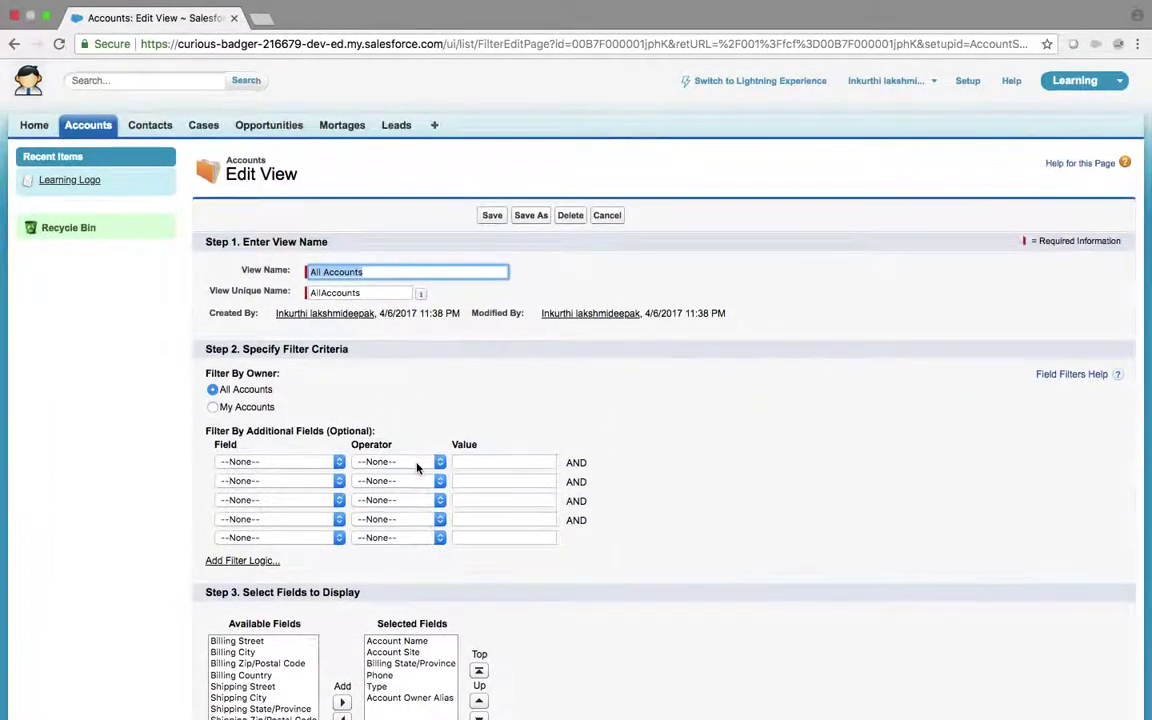
{"action": "scroll", "coordinate": [418, 467], "scroll_direction": "down", "scroll_amount": 3}
{"action": "left_click", "coordinate": [222, 518]}
{"action": "key", "text": "Down"}
{"action": "key", "text": "Down"}
{"action": "key", "text": "Down"}
{"action": "key", "text": "Down"}
{"action": "key", "text": "Down"}
{"action": "key", "text": "Down"}
{"action": "key", "text": "Down"}
{"action": "key", "text": "Down"}
{"action": "key", "text": "Down"}
{"action": "key", "text": "Down"}
{"action": "key", "text": "Down"}
{"action": "key", "text": "Down"}
{"action": "key", "text": "Down"}
{"action": "key", "text": "Down"}
{"action": "key", "text": "Down"}
{"action": "key", "text": "Down"}
{"action": "key", "text": "Down"}
{"action": "key", "text": "Down"}
{"action": "key", "text": "Down"}
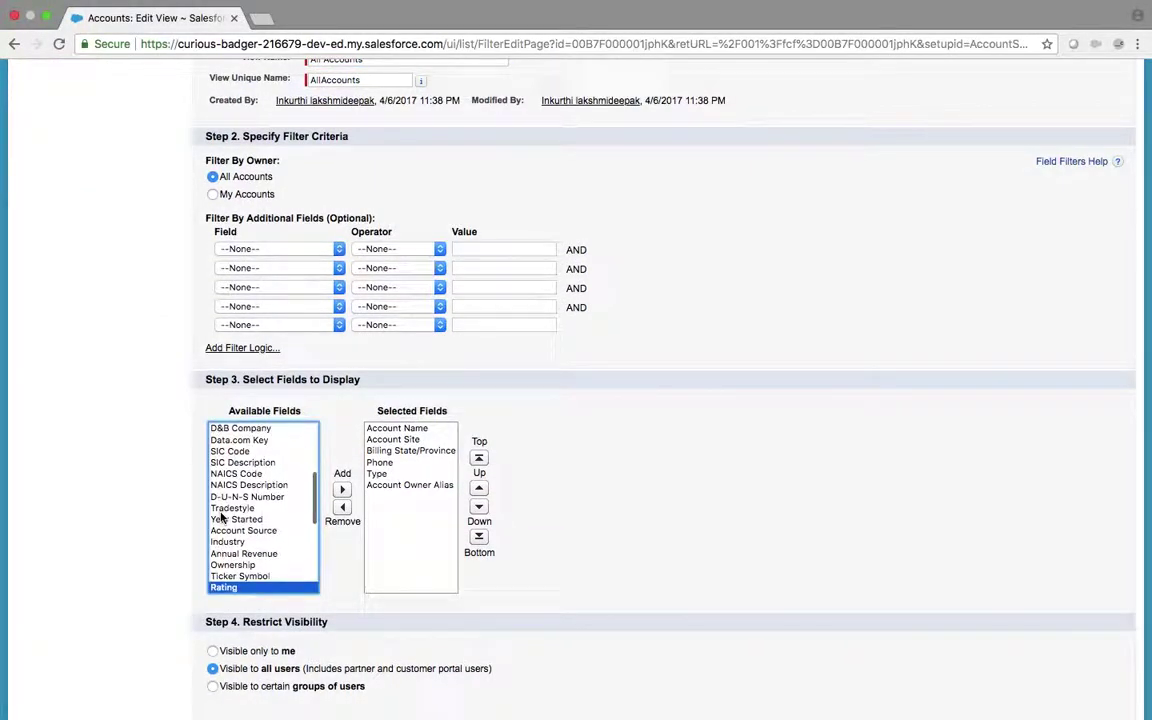
{"action": "left_click", "coordinate": [342, 489]}
{"action": "scroll", "coordinate": [340, 489], "scroll_direction": "up", "scroll_amount": 3}
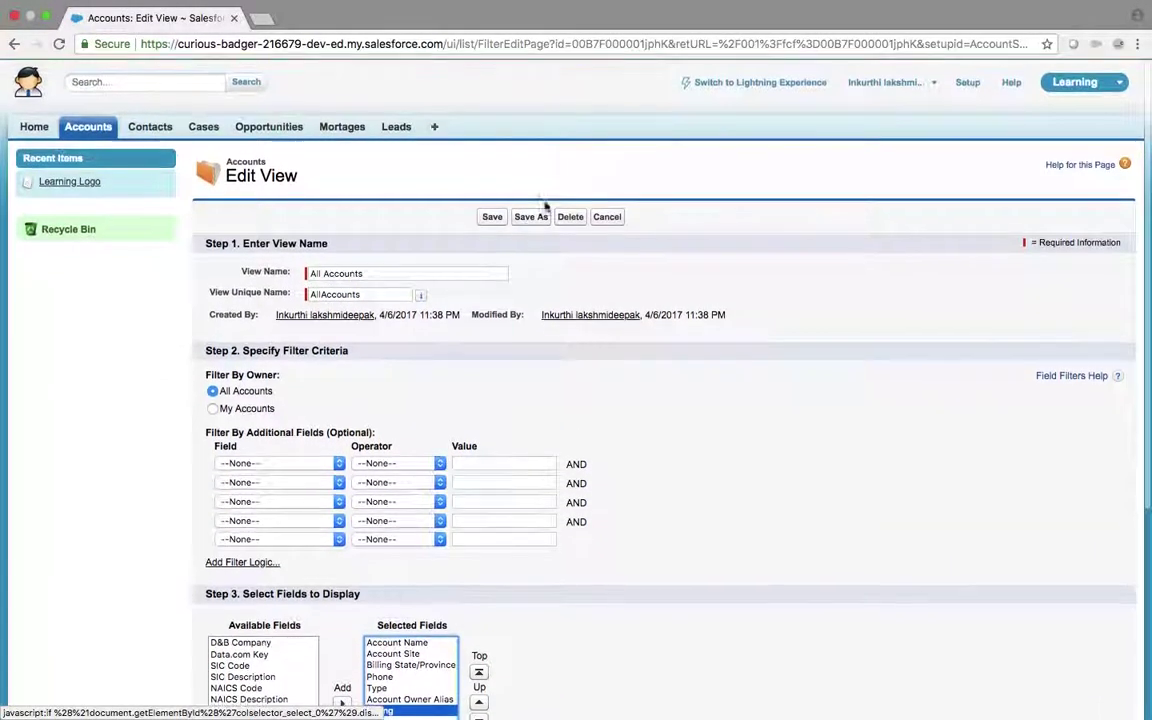
{"action": "left_click", "coordinate": [479, 220]}
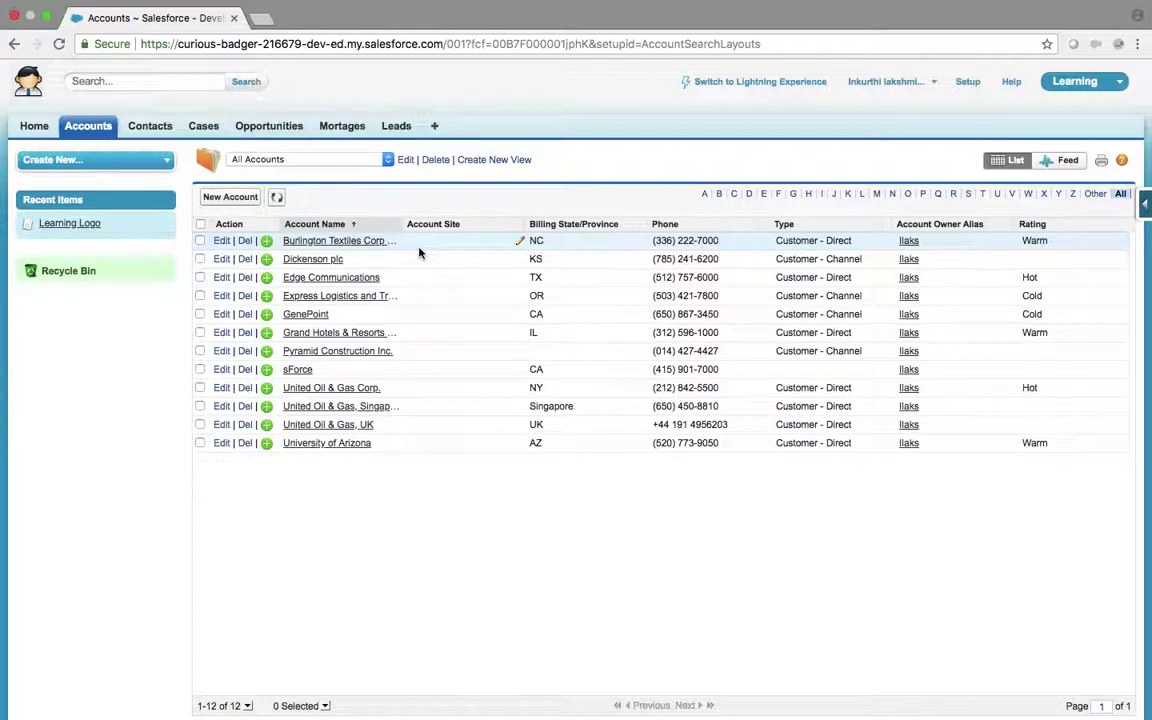
- Start a new Mortage record in a separate browser tab and open its Account Name lookup
{"action": "left_click", "coordinate": [345, 127], "text": "super"}
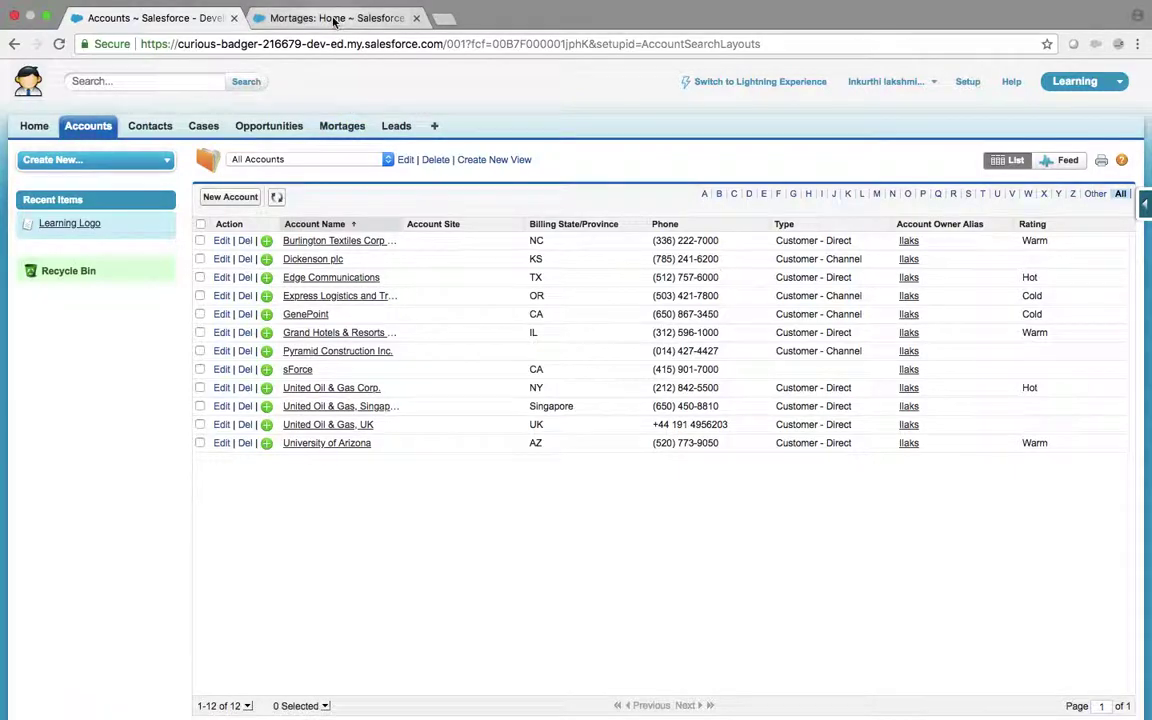
{"action": "left_click", "coordinate": [334, 19]}
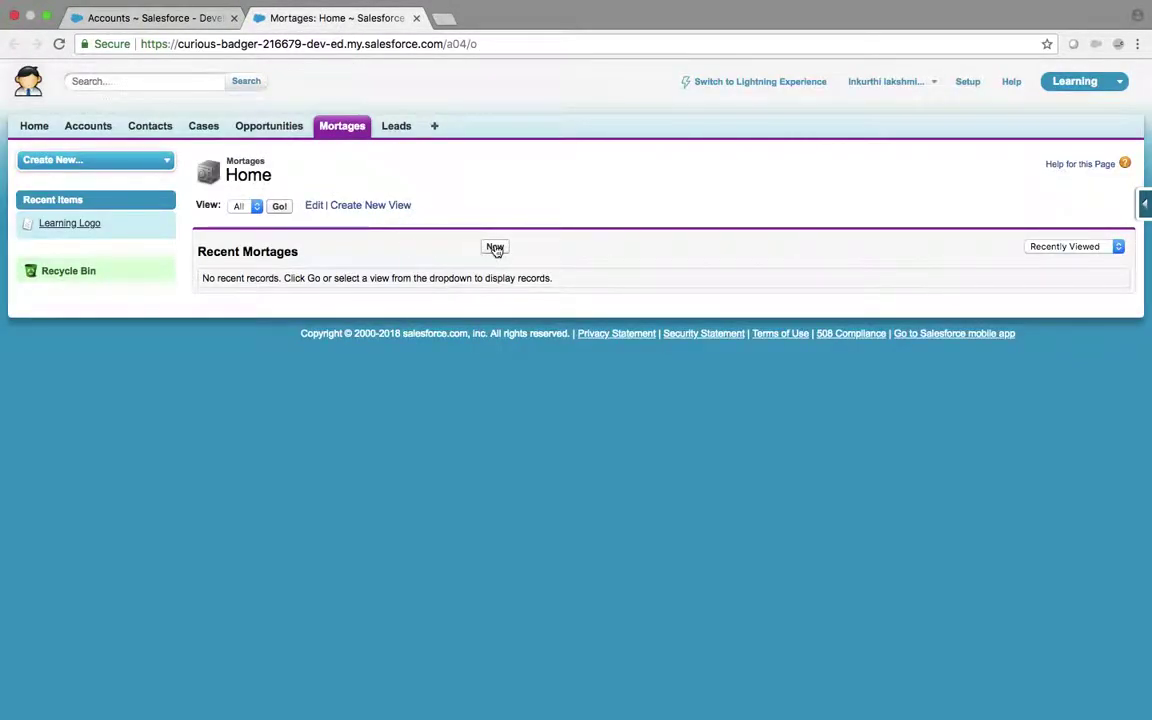
{"action": "left_click", "coordinate": [494, 248]}
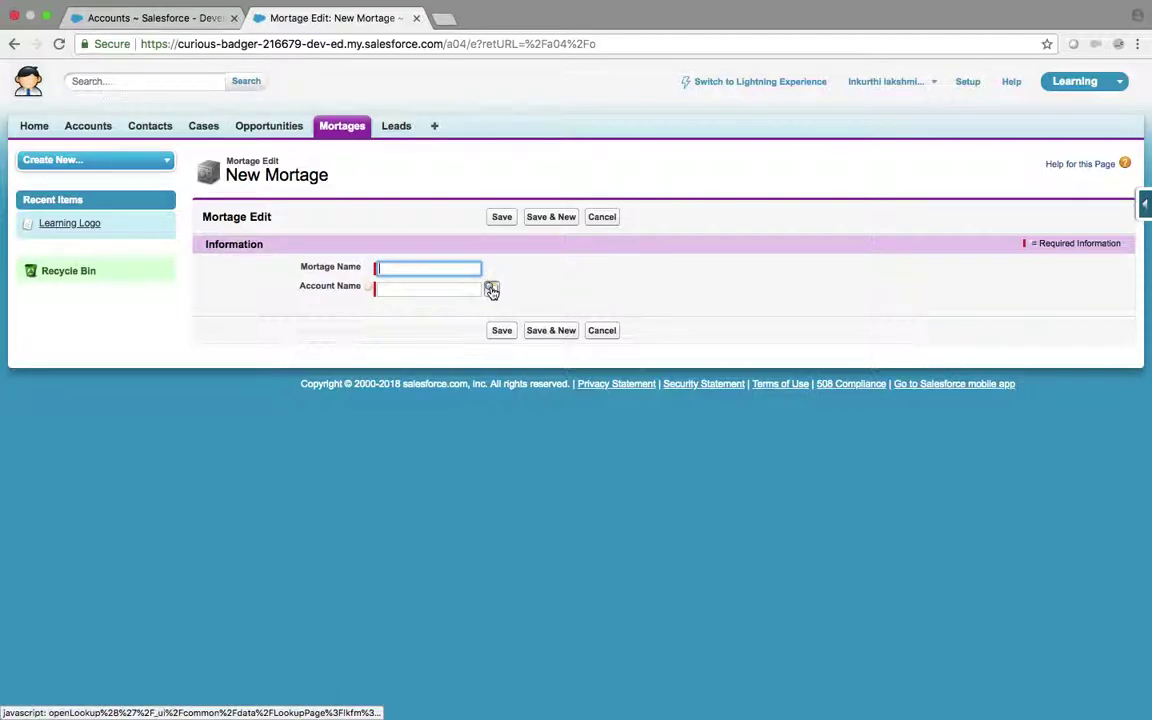
{"action": "left_click", "coordinate": [491, 289]}
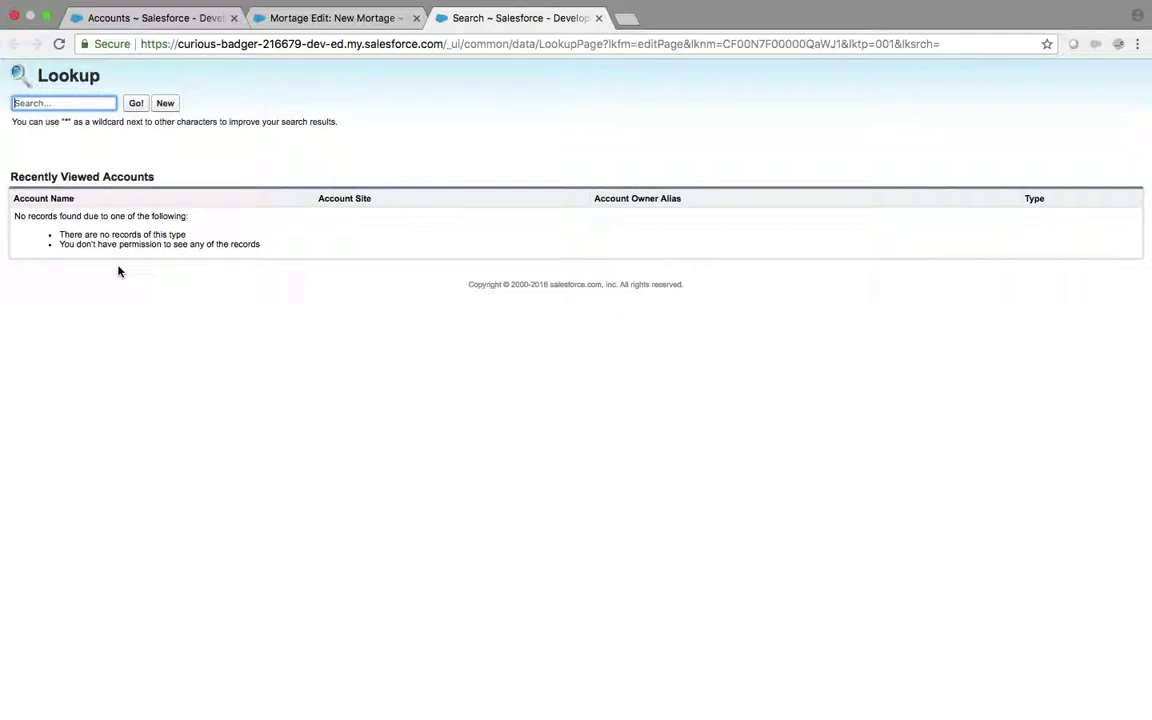
- Compare the accounts and their ratings in the All Accounts list with the new Mortage form
{"action": "left_click", "coordinate": [152, 19]}
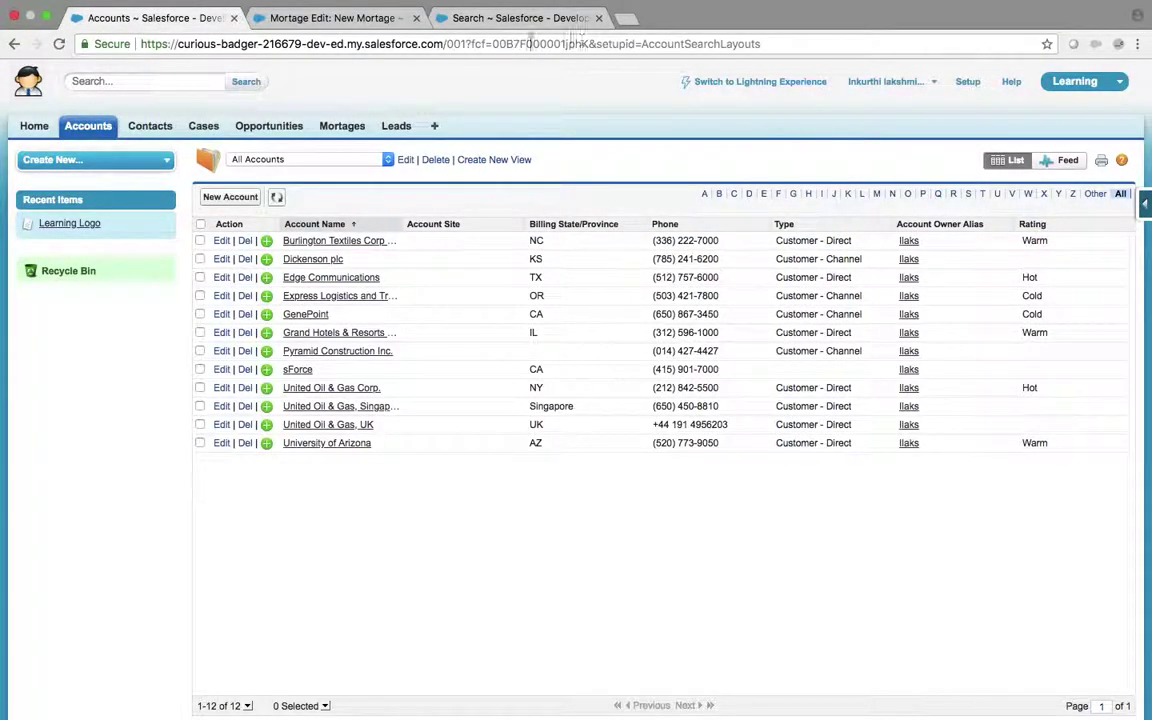
{"action": "left_click", "coordinate": [340, 18]}
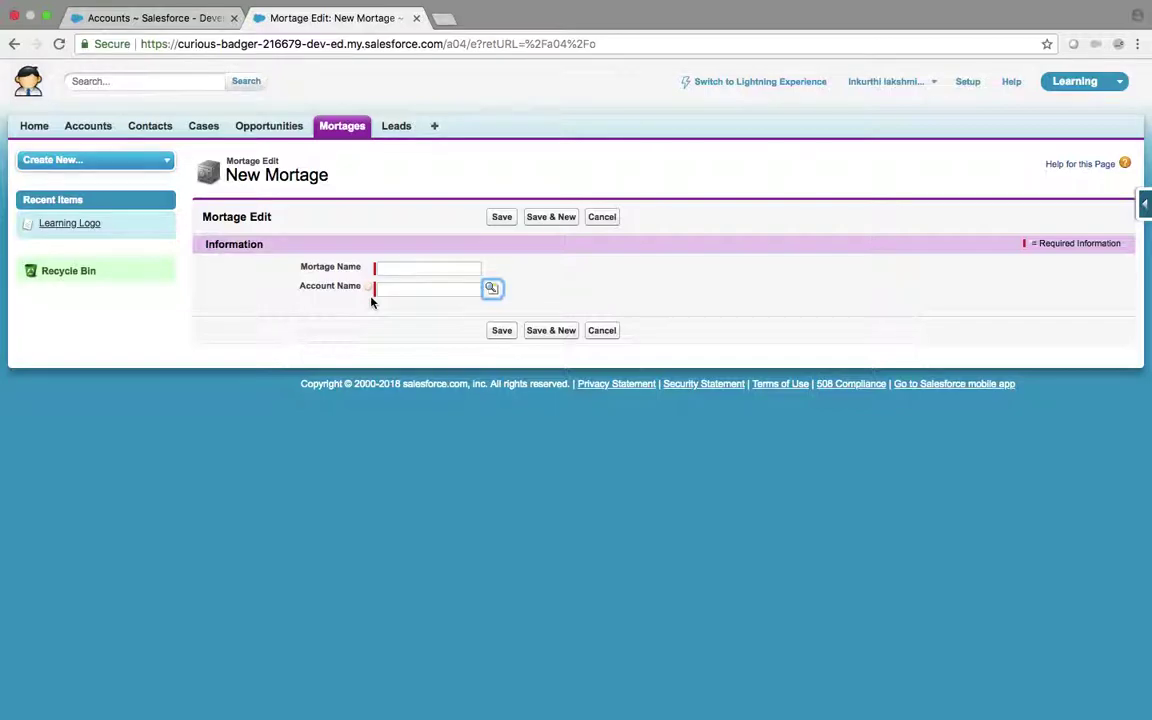
{"action": "left_click", "coordinate": [140, 18]}
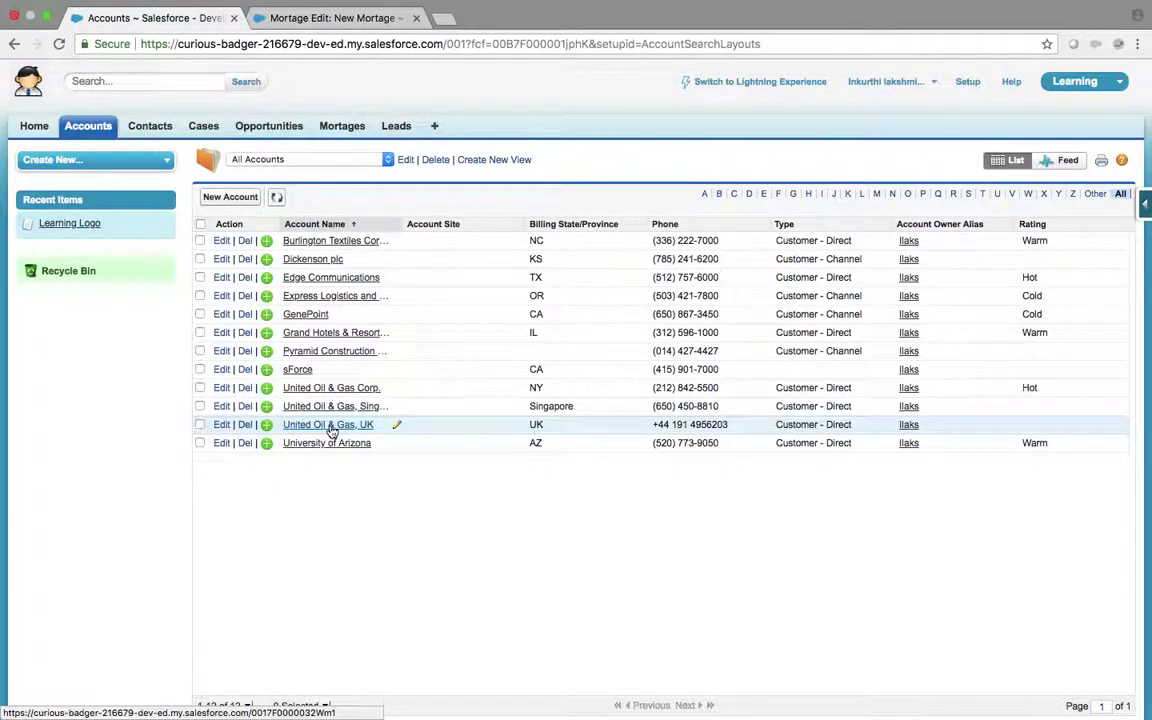
{"action": "left_click", "coordinate": [360, 18]}
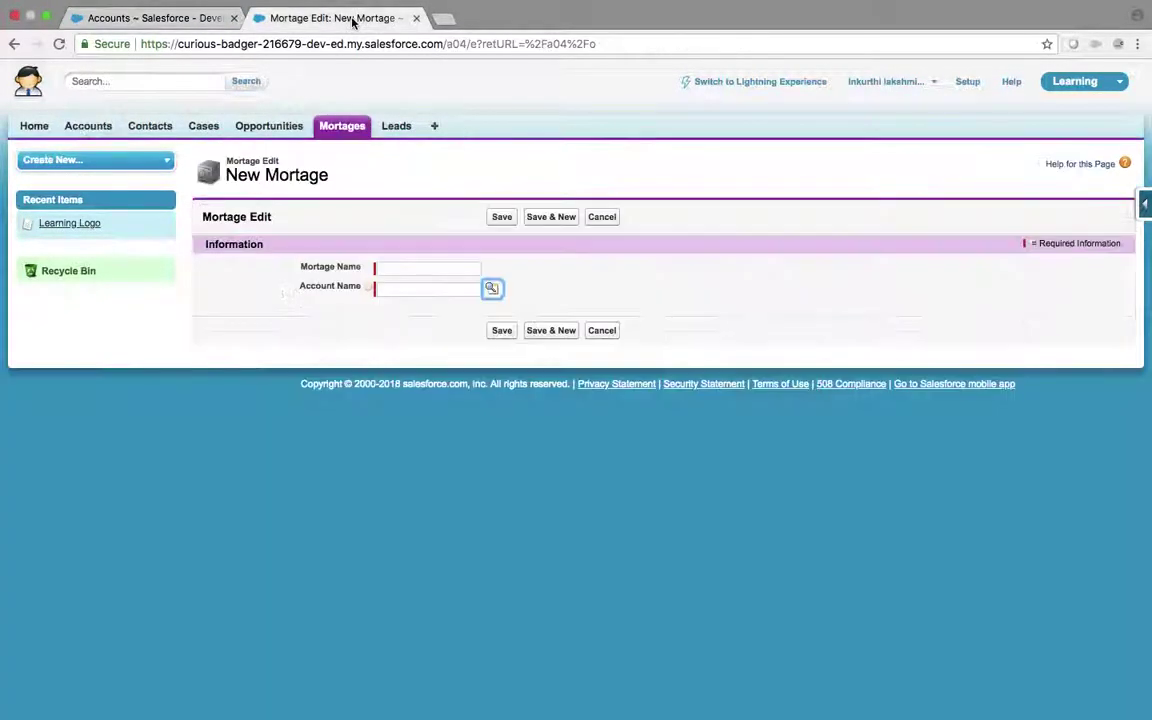
- Search the new Mortage record's Account Name lookup for "unit" and return to the form
{"action": "left_click", "coordinate": [493, 289]}
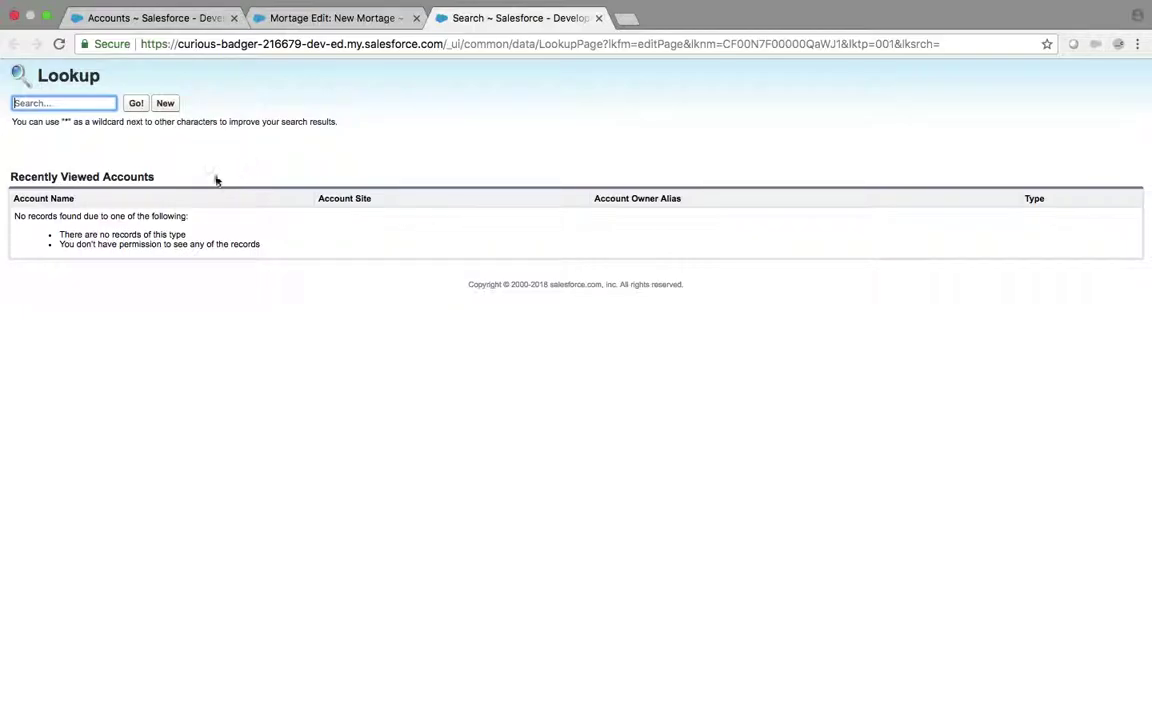
{"action": "left_click", "coordinate": [81, 104]}
{"action": "type", "text": "unit"}
{"action": "left_click", "coordinate": [138, 104]}
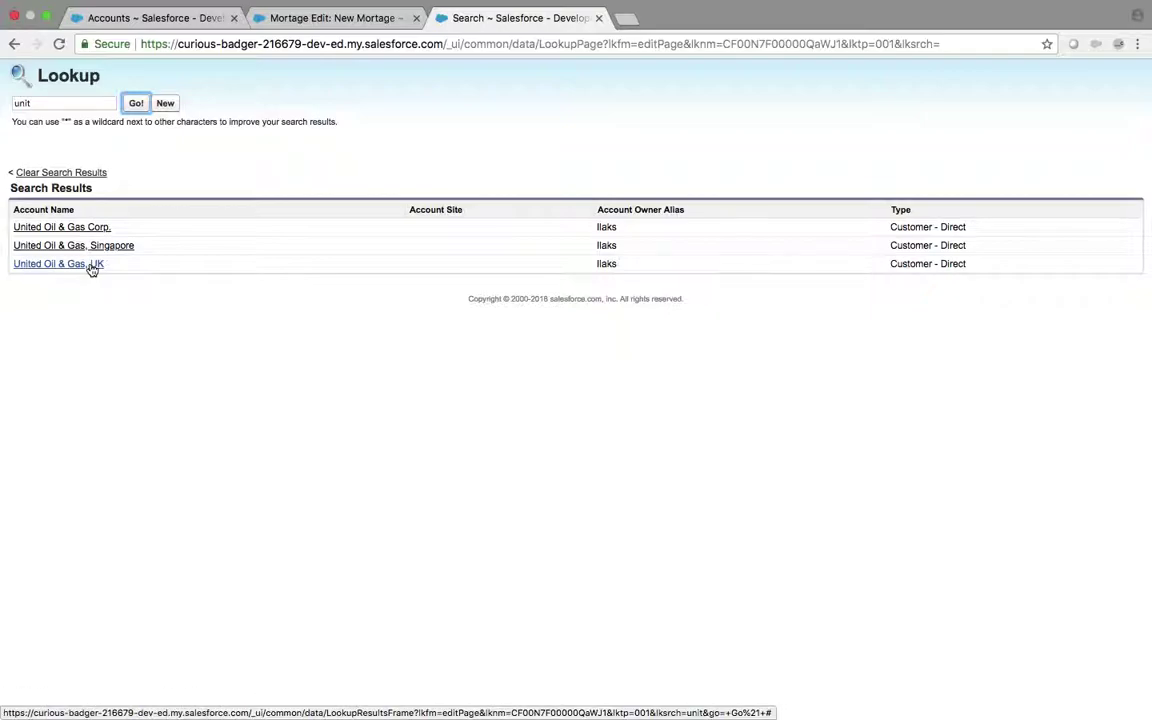
{"action": "left_click", "coordinate": [324, 19]}
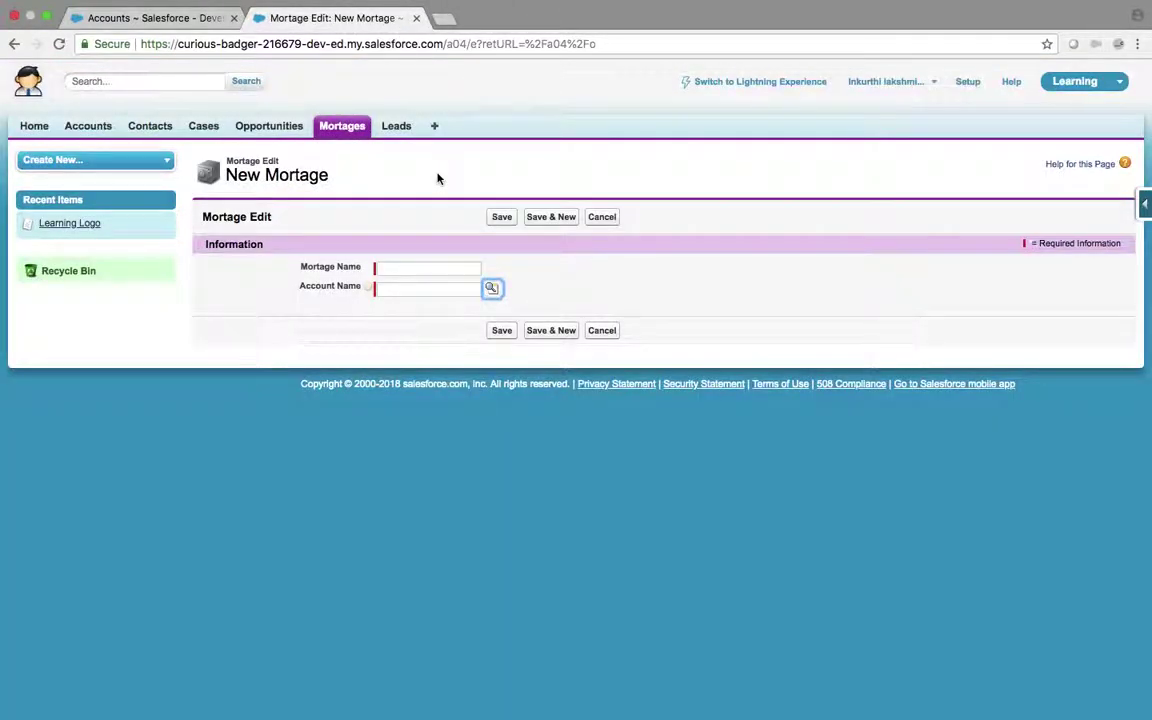
- Open the Account Name field definition of the Mortage custom object in Setup
{"action": "left_click", "coordinate": [967, 84]}
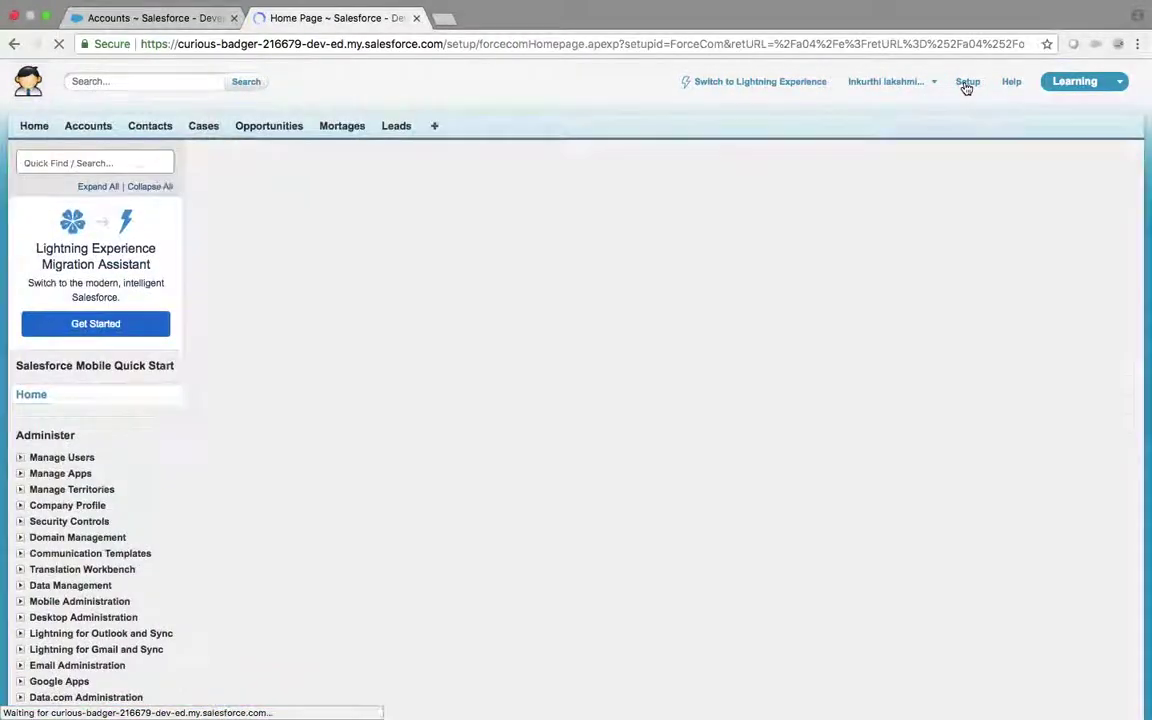
{"action": "scroll", "coordinate": [95, 190], "scroll_direction": "down", "scroll_amount": 5}
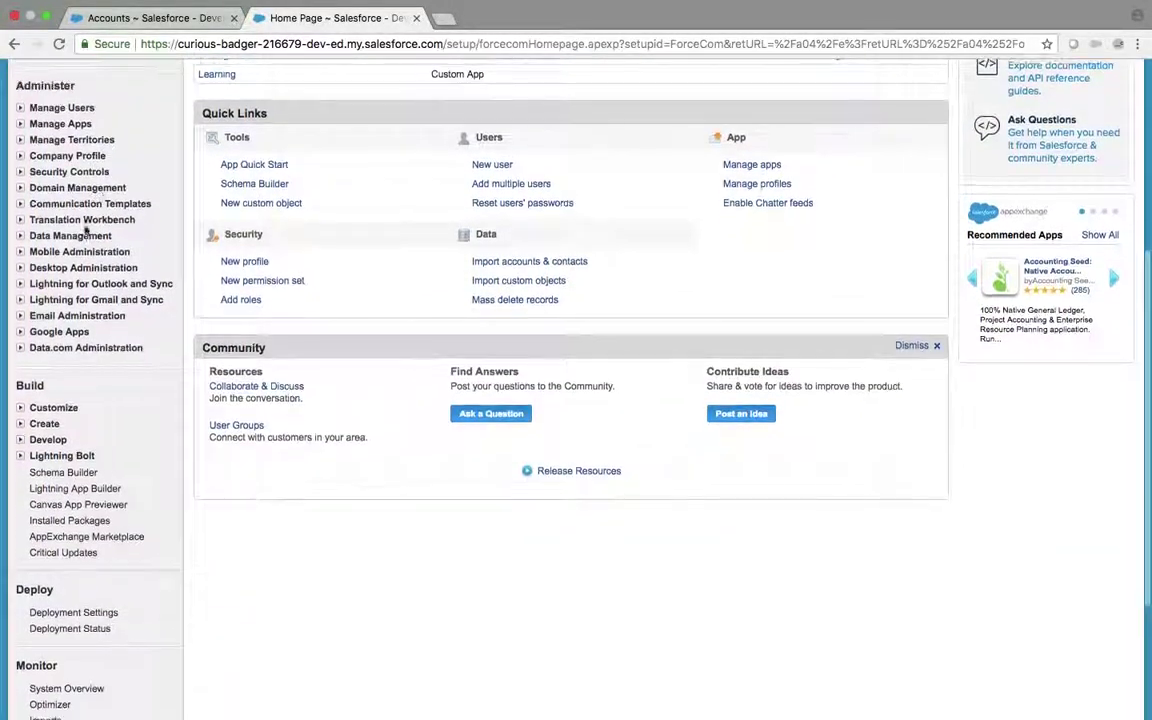
{"action": "left_click", "coordinate": [43, 424]}
{"action": "left_click", "coordinate": [60, 489]}
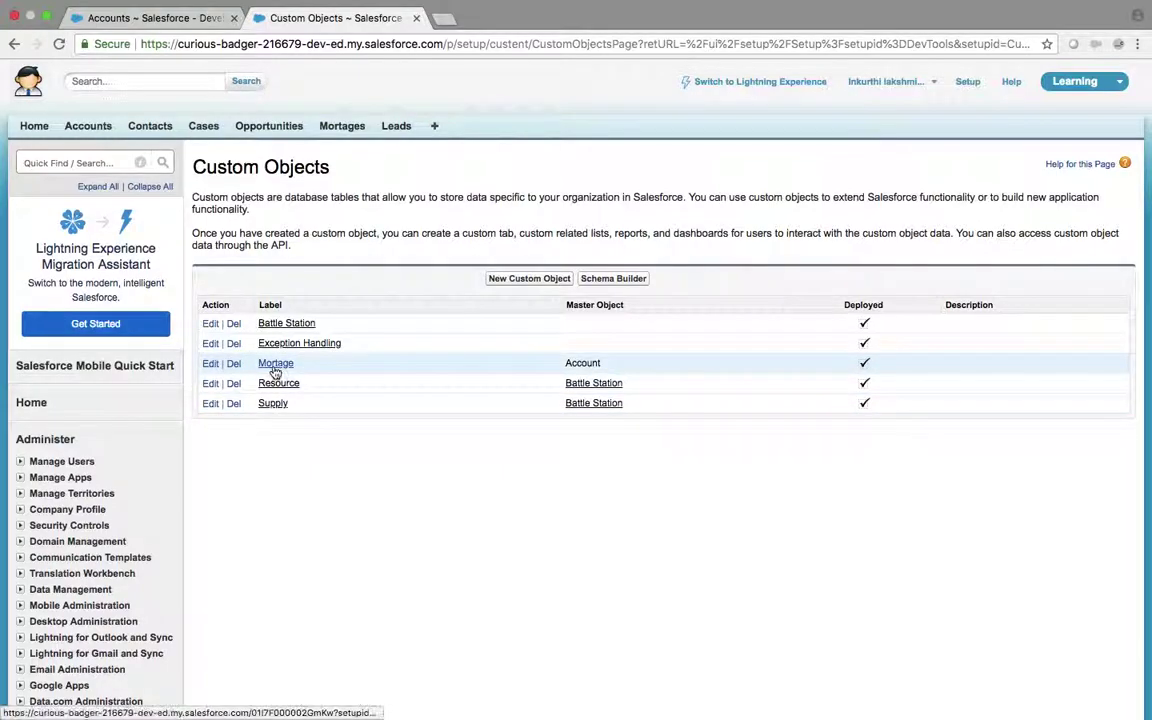
{"action": "left_click", "coordinate": [275, 364]}
{"action": "scroll", "coordinate": [280, 400], "scroll_direction": "down", "scroll_amount": 4}
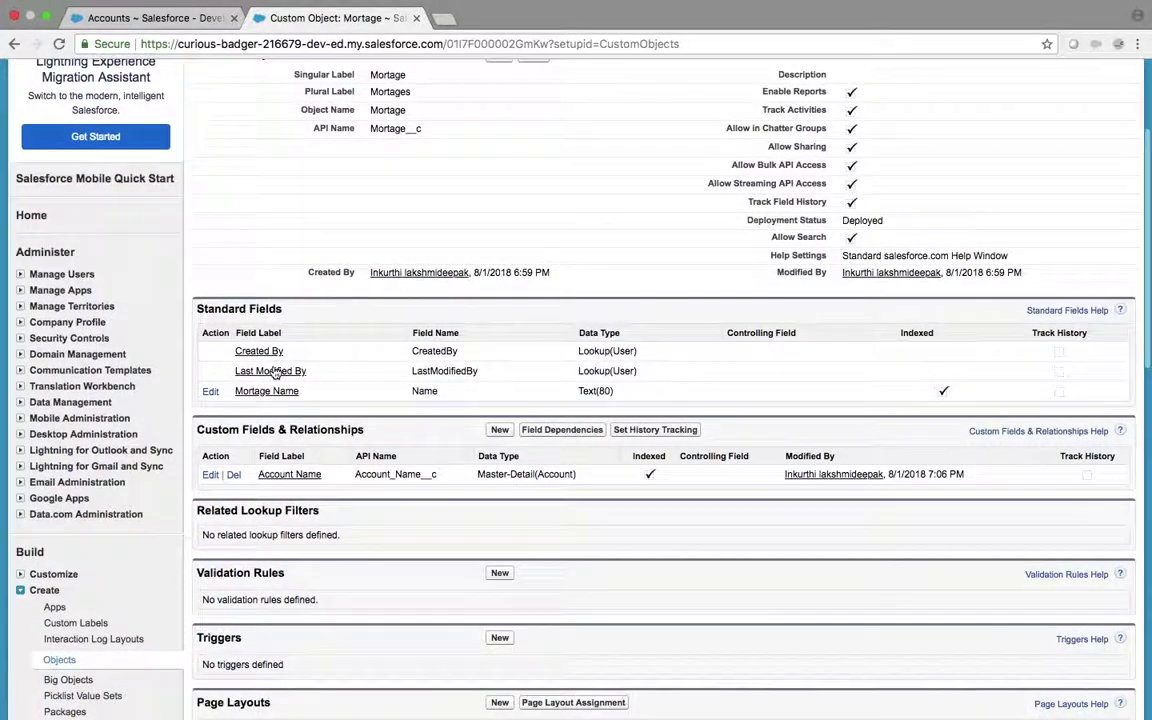
{"action": "left_click", "coordinate": [288, 473]}
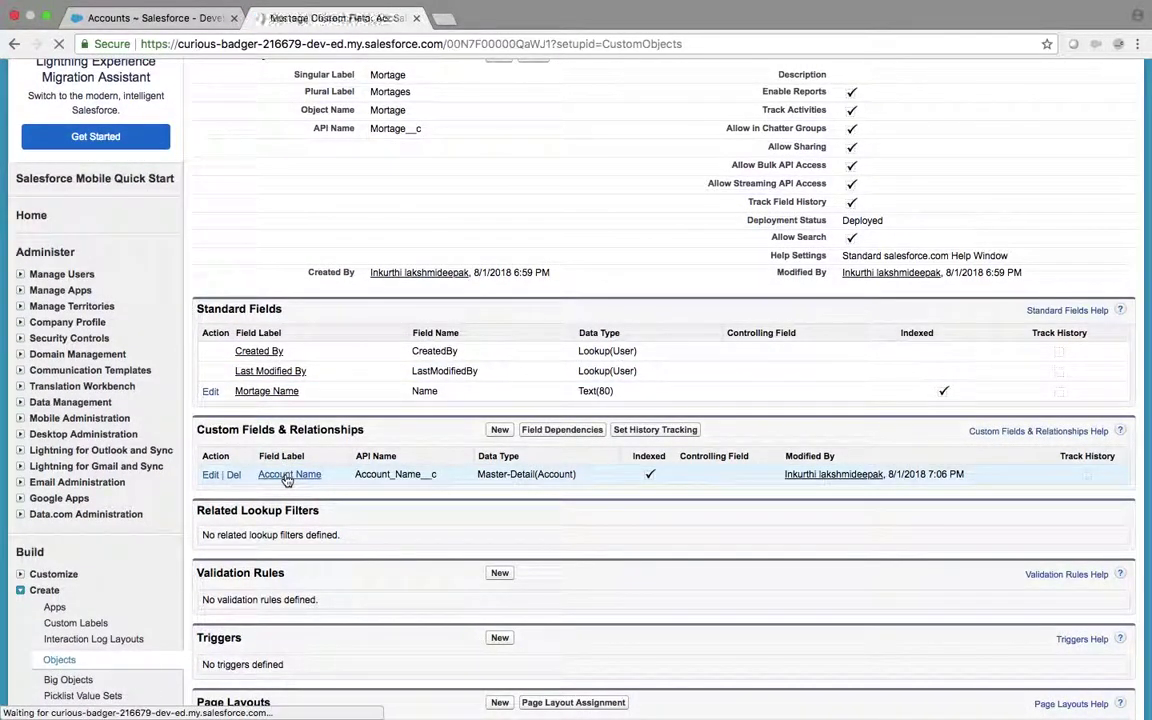
{"action": "scroll", "coordinate": [288, 480], "scroll_direction": "down", "scroll_amount": 2}
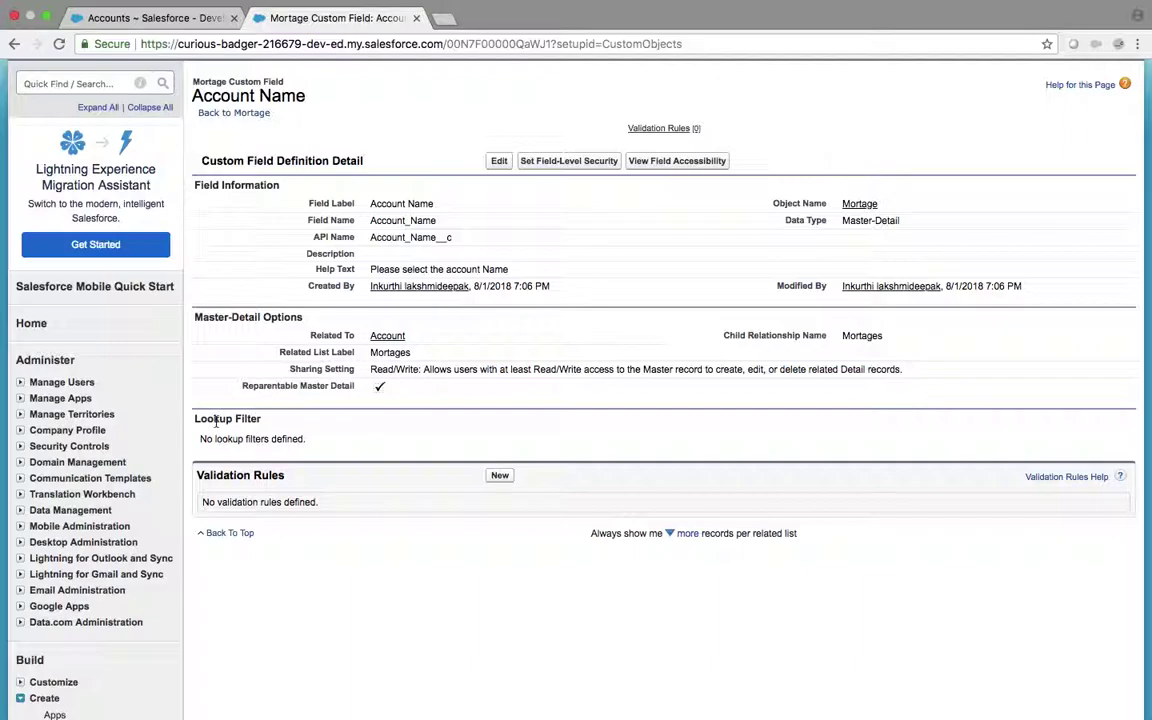
- Open the Account Name relationship field for editing and show its lookup filter settings
{"action": "left_click", "coordinate": [499, 161]}
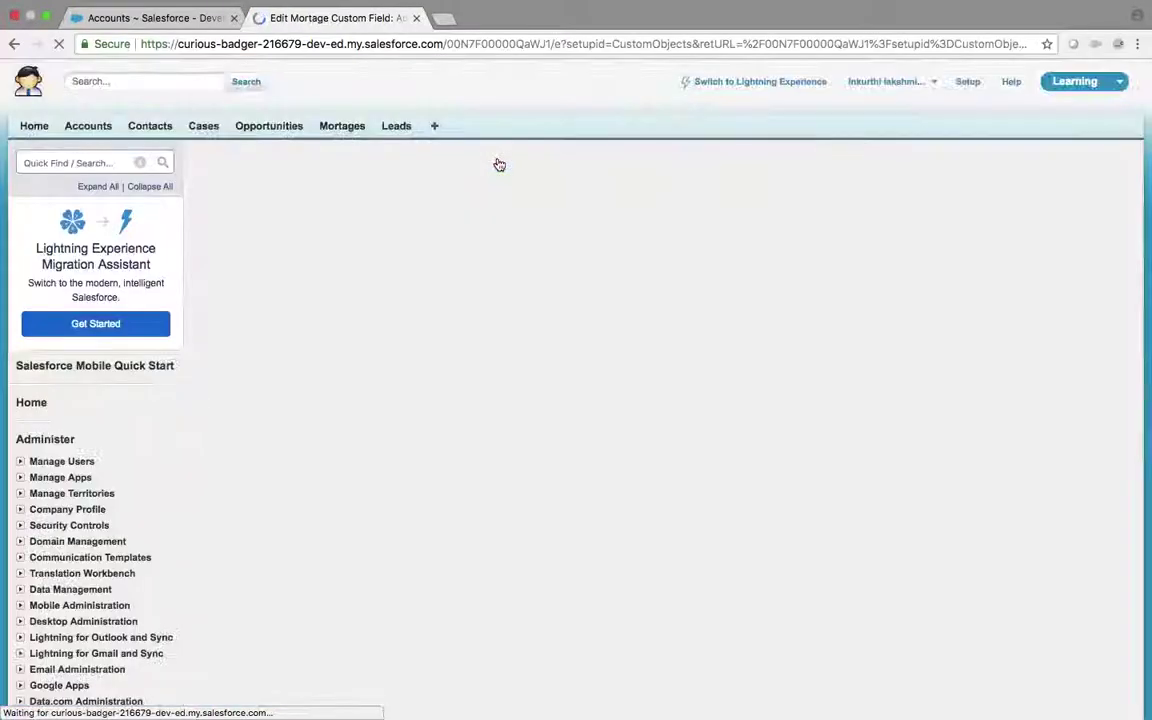
{"action": "scroll", "coordinate": [499, 164], "scroll_direction": "down", "scroll_amount": 4}
{"action": "scroll", "coordinate": [499, 164], "scroll_direction": "down", "scroll_amount": 1}
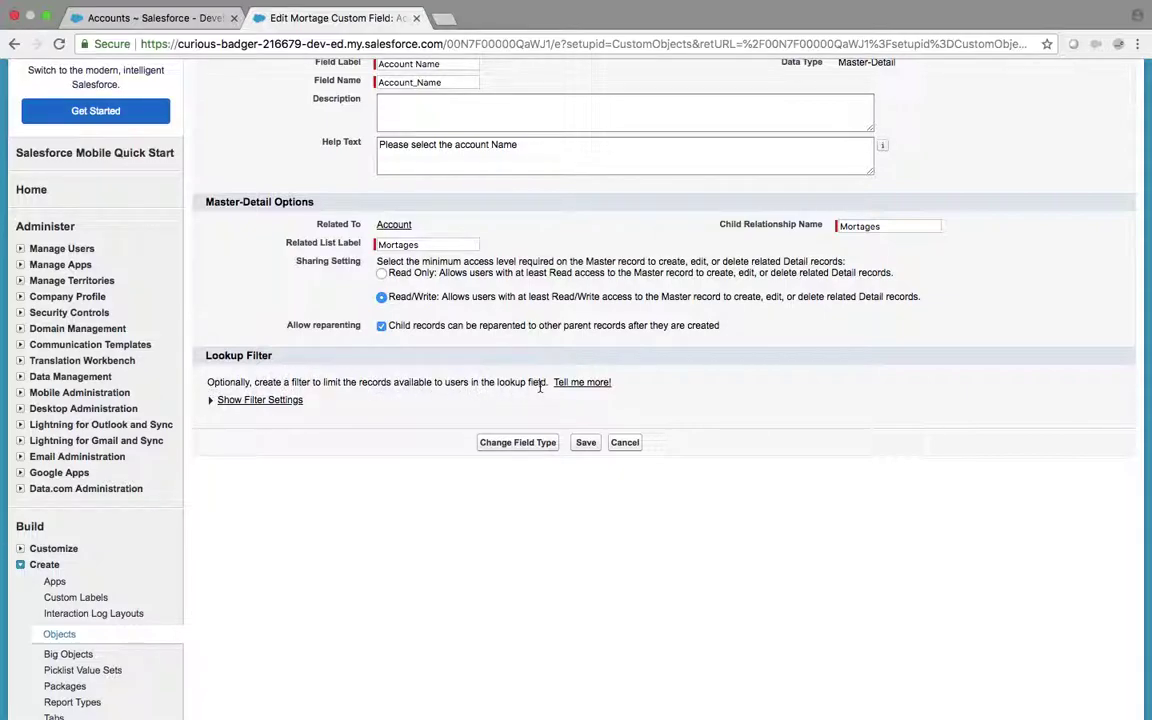
{"action": "left_click", "coordinate": [213, 402]}
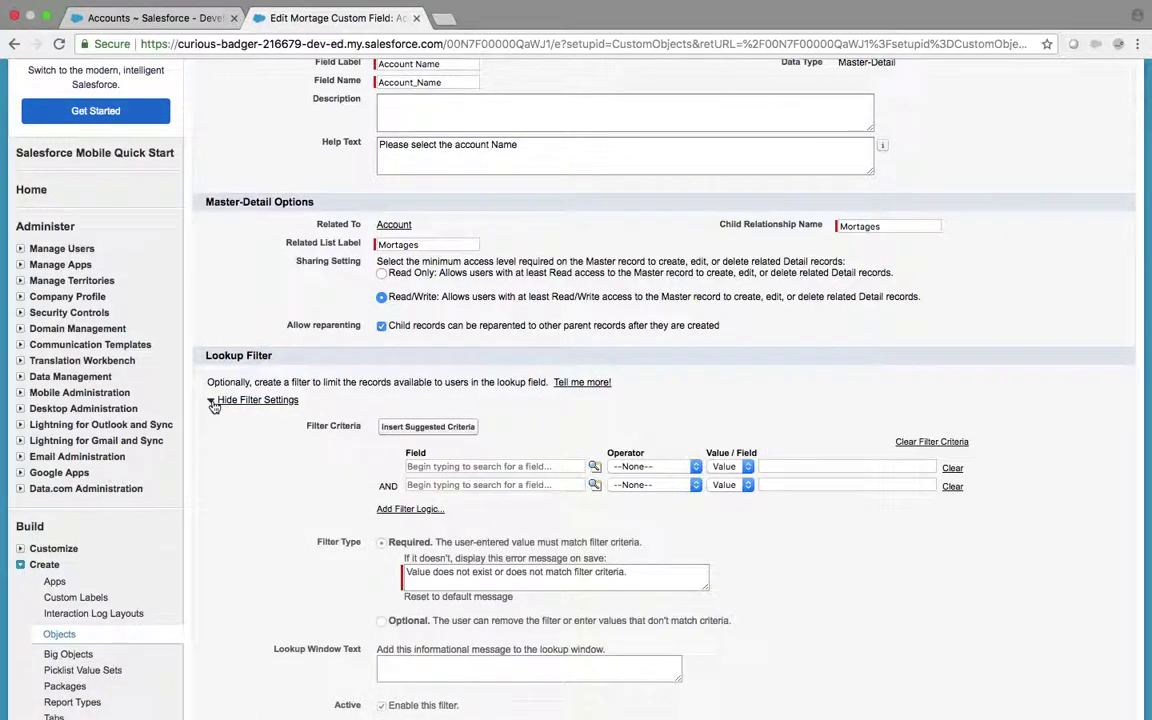
{"action": "scroll", "coordinate": [513, 393], "scroll_direction": "down", "scroll_amount": 2}
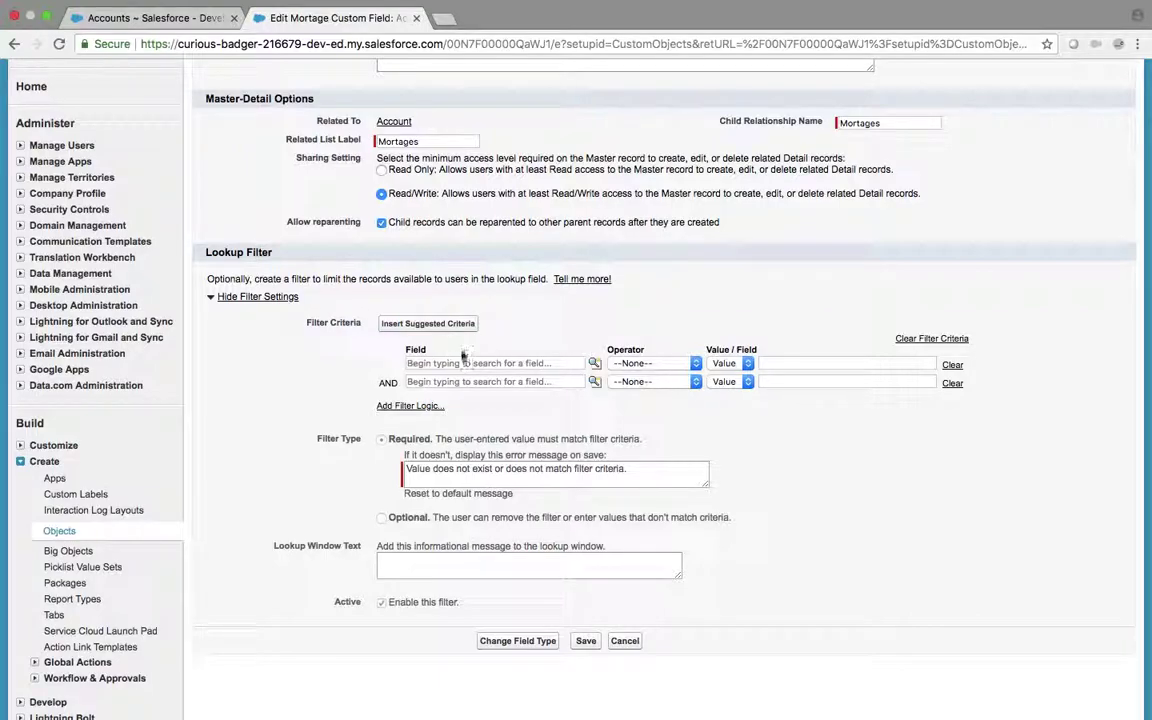
{"action": "left_click", "coordinate": [448, 328]}
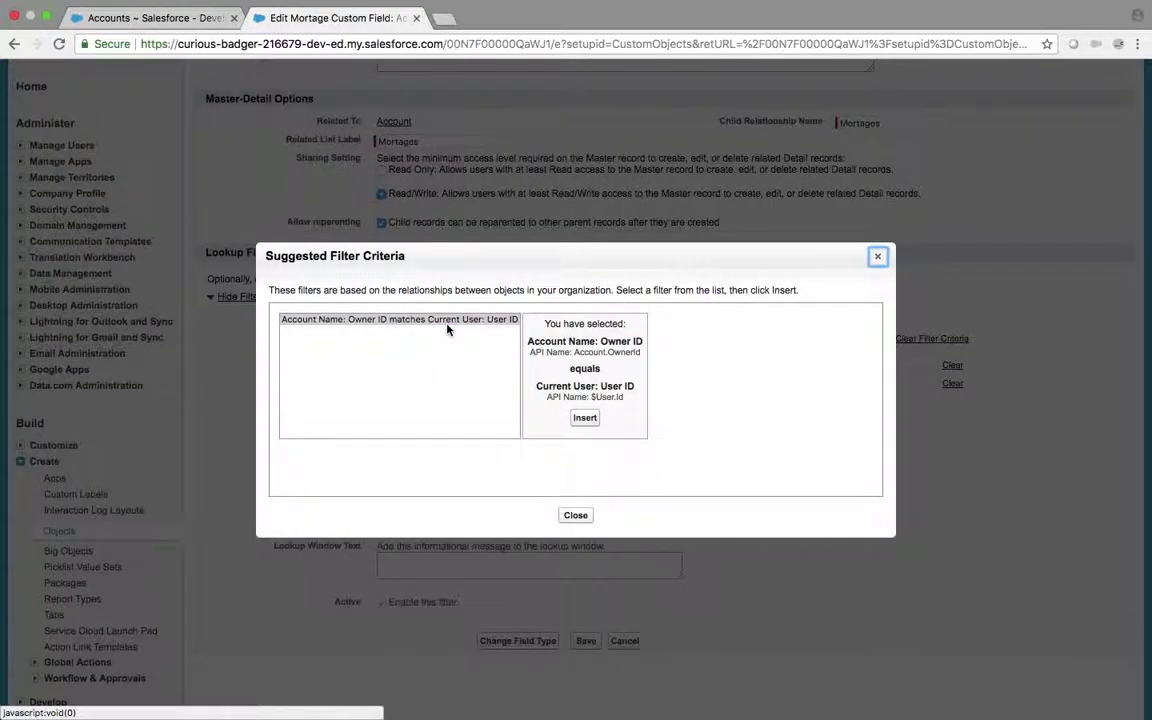
{"action": "left_click", "coordinate": [414, 320]}
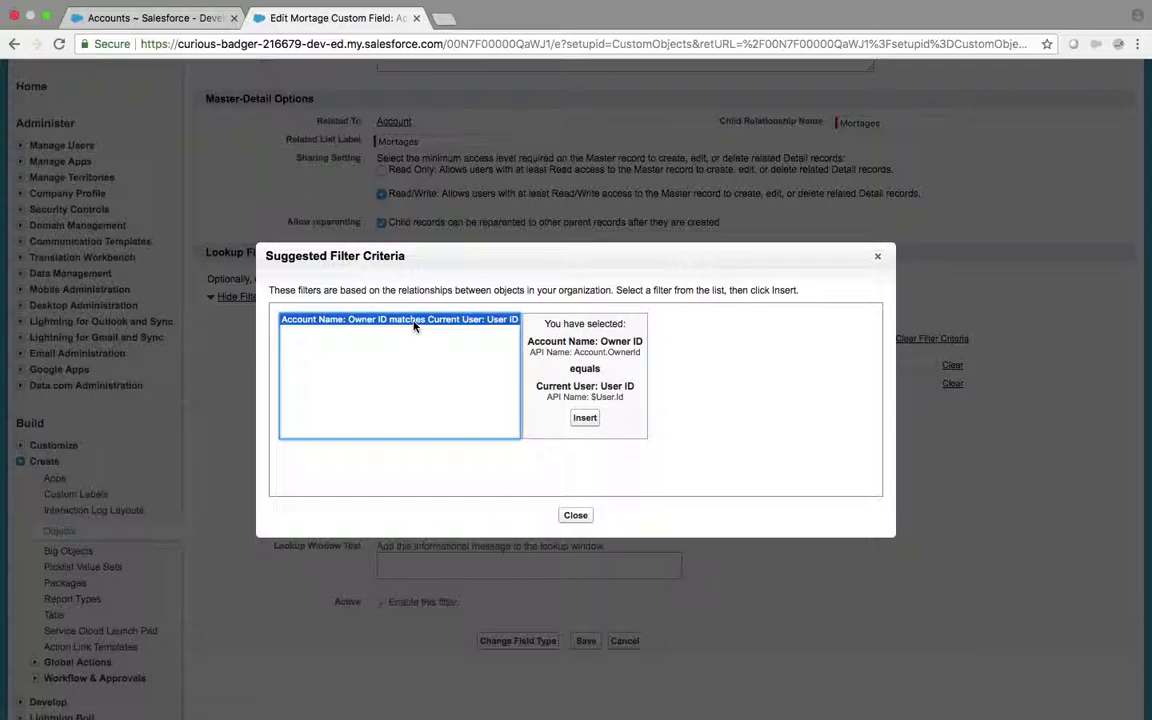
{"action": "left_click", "coordinate": [879, 260]}
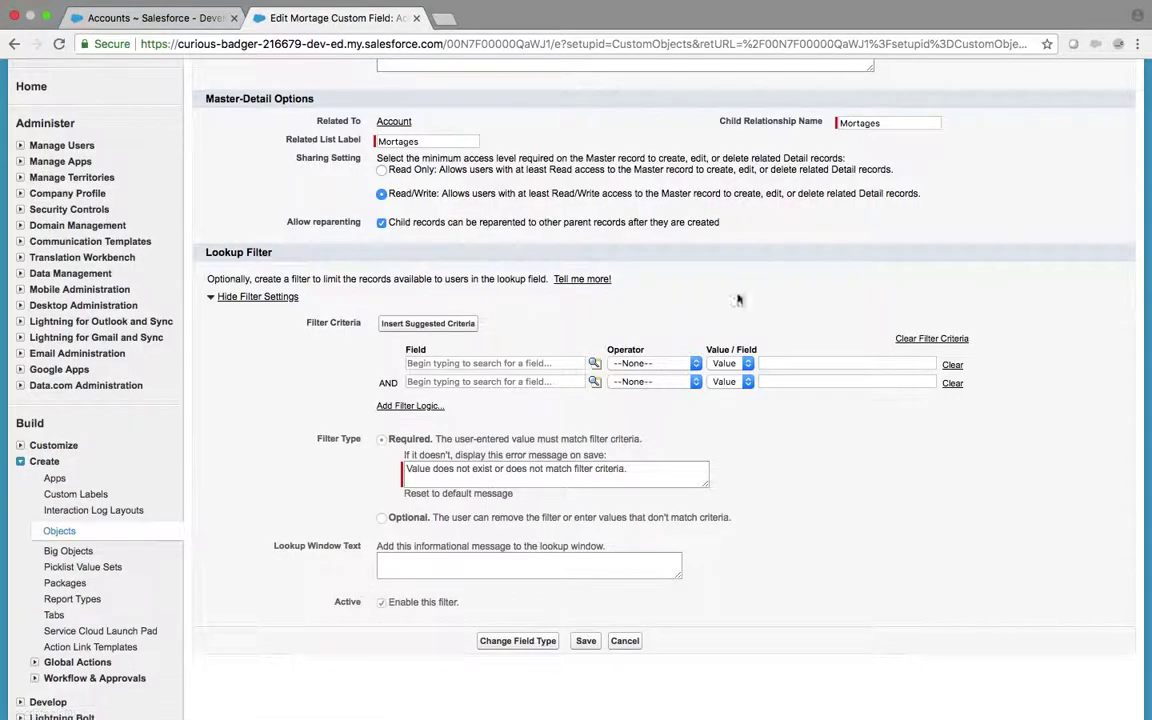
- Insert the related account's Rating field (Account Name: Rating) as the field of the first lookup filter criterion
{"action": "left_click", "coordinate": [594, 367]}
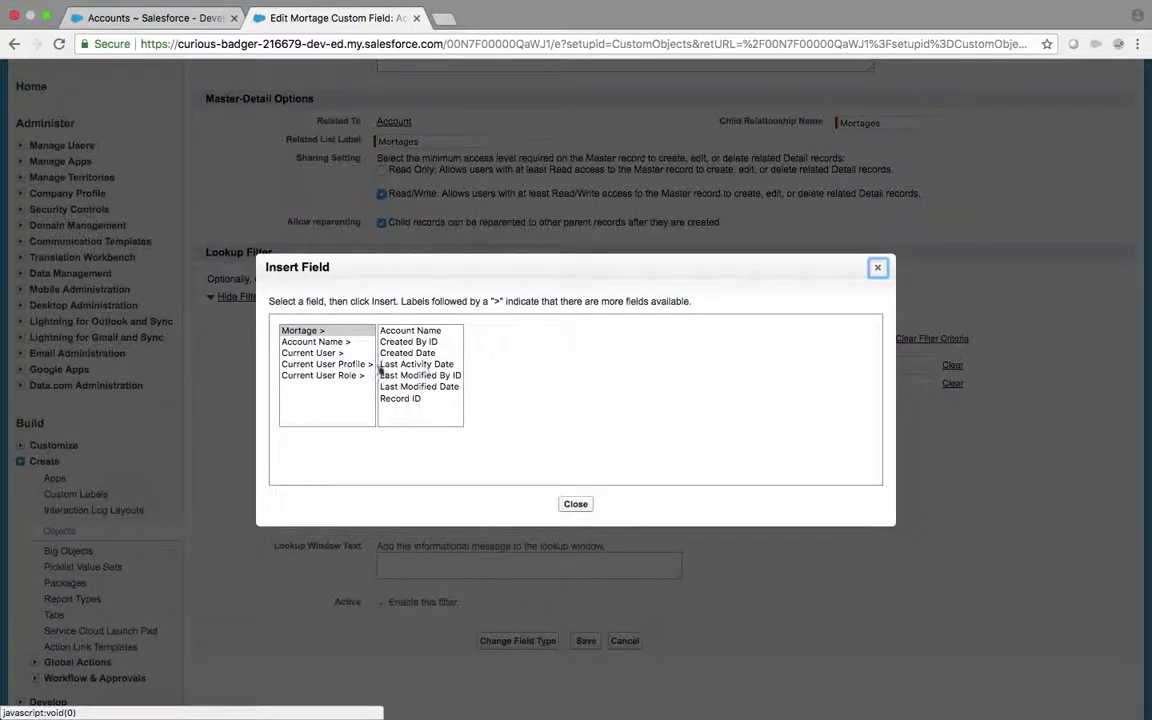
{"action": "left_click", "coordinate": [325, 344]}
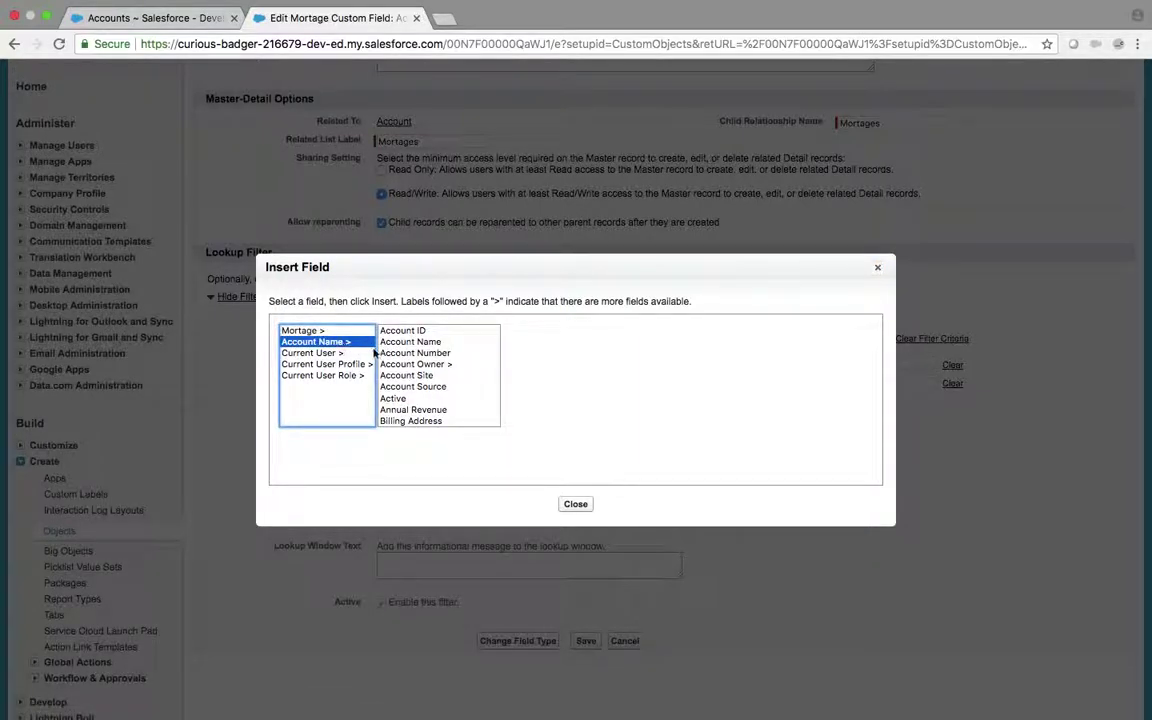
{"action": "scroll", "coordinate": [416, 386], "scroll_direction": "down", "scroll_amount": 10}
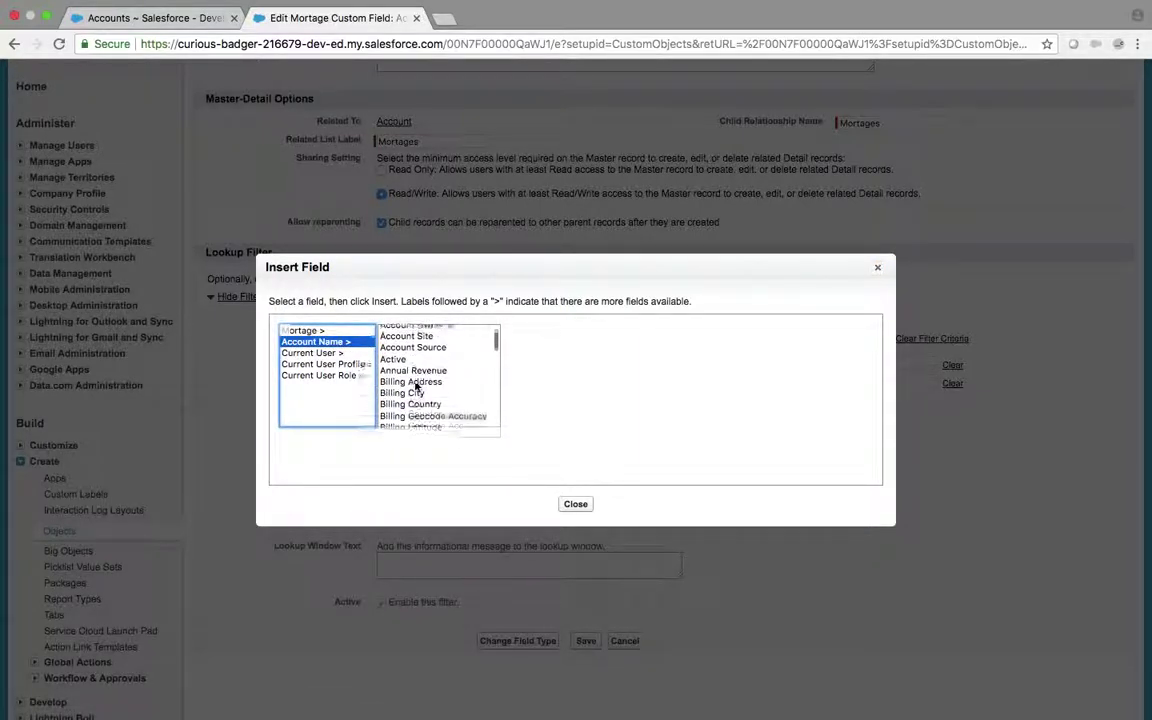
{"action": "scroll", "coordinate": [416, 386], "scroll_direction": "down", "scroll_amount": 10}
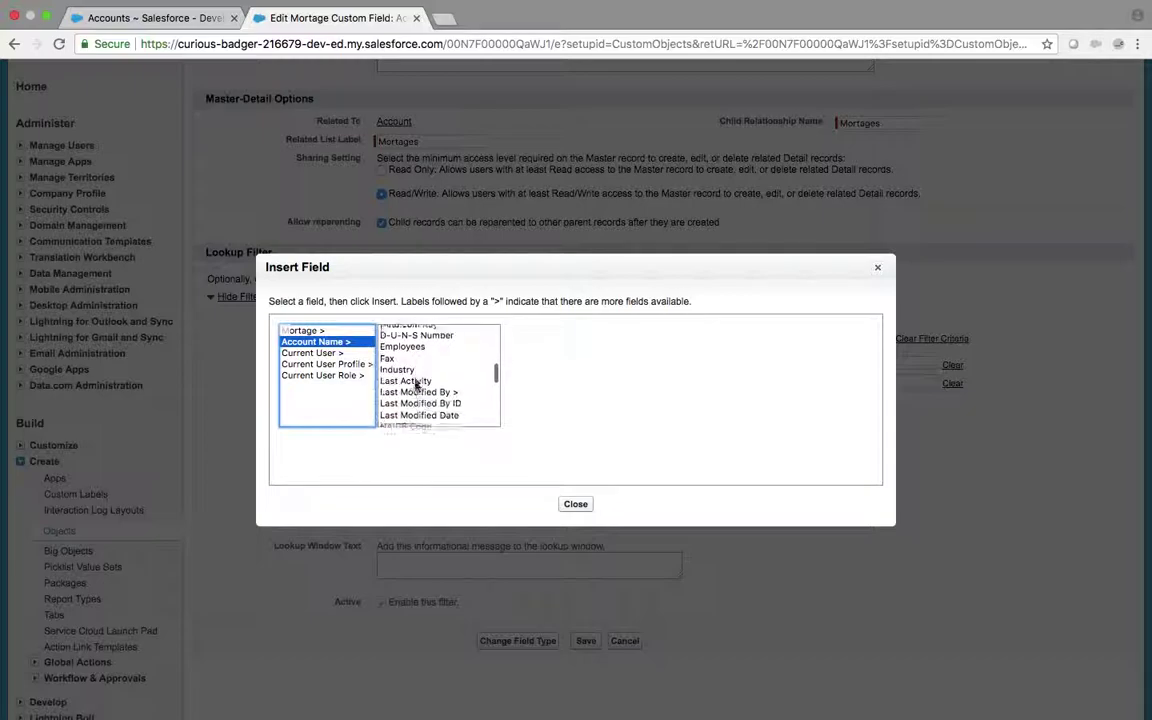
{"action": "scroll", "coordinate": [416, 386], "scroll_direction": "down", "scroll_amount": 1}
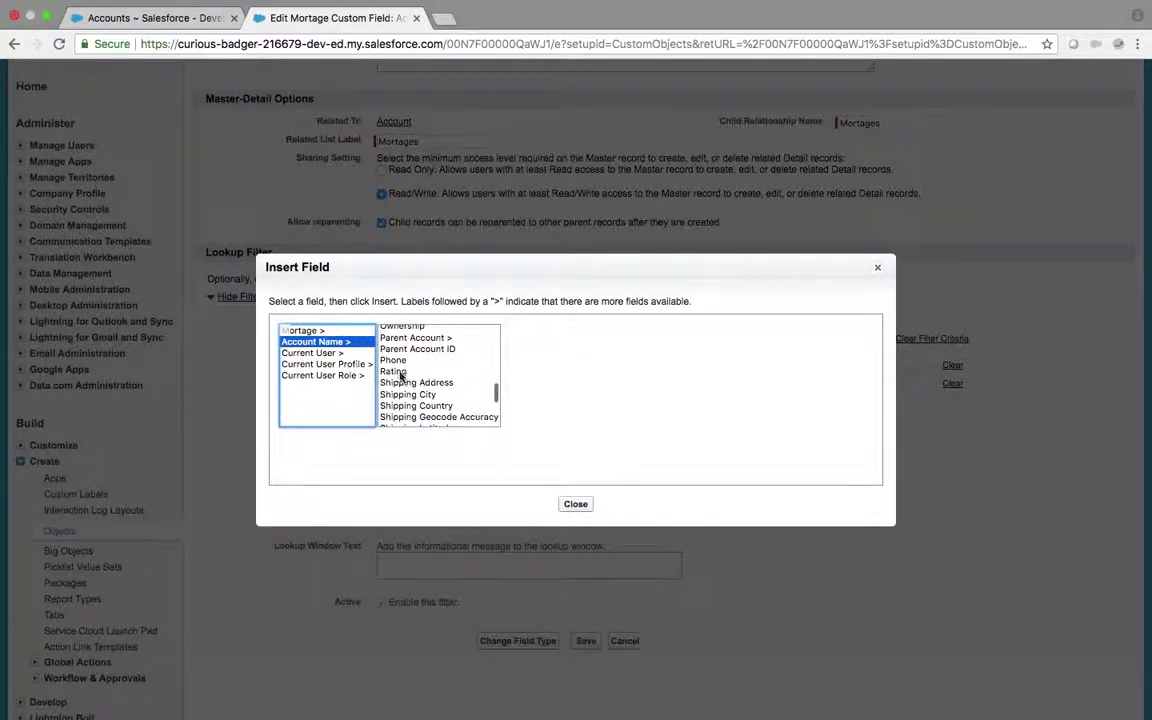
{"action": "left_click", "coordinate": [400, 369]}
{"action": "left_click", "coordinate": [547, 405]}
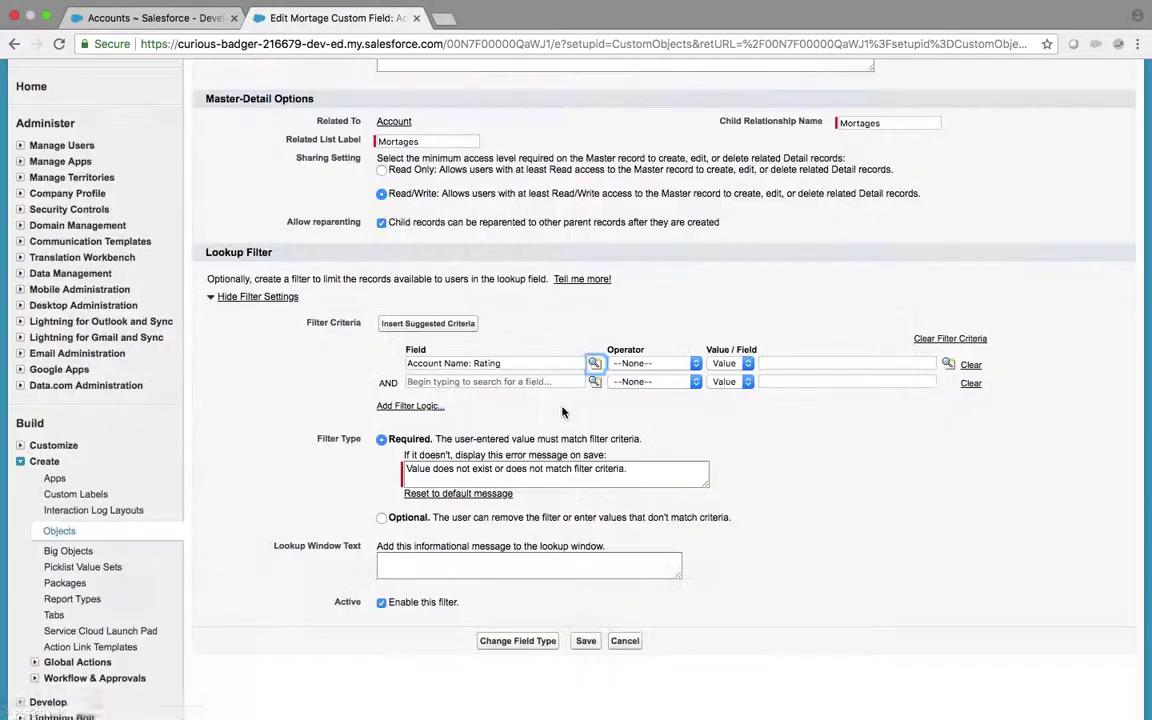
- Complete the Rating criterion with the equals operator and the picklist value Warm
{"action": "left_click", "coordinate": [650, 363]}
{"action": "left_click", "coordinate": [650, 375]}
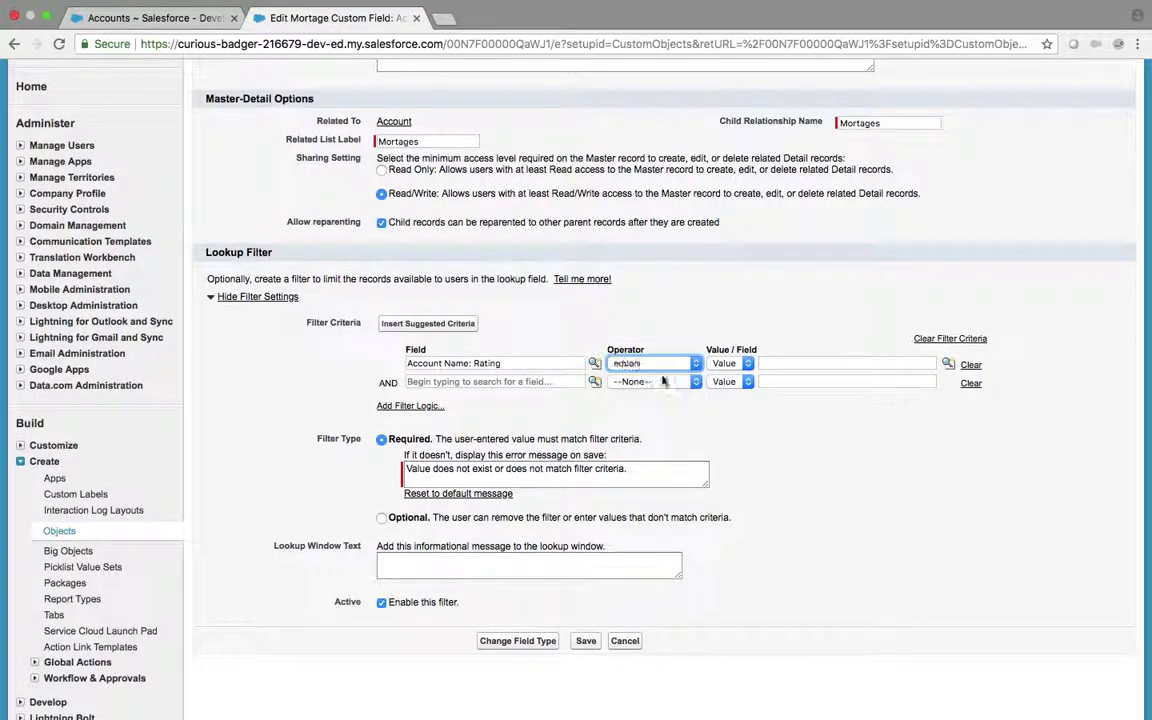
{"action": "left_click", "coordinate": [947, 365]}
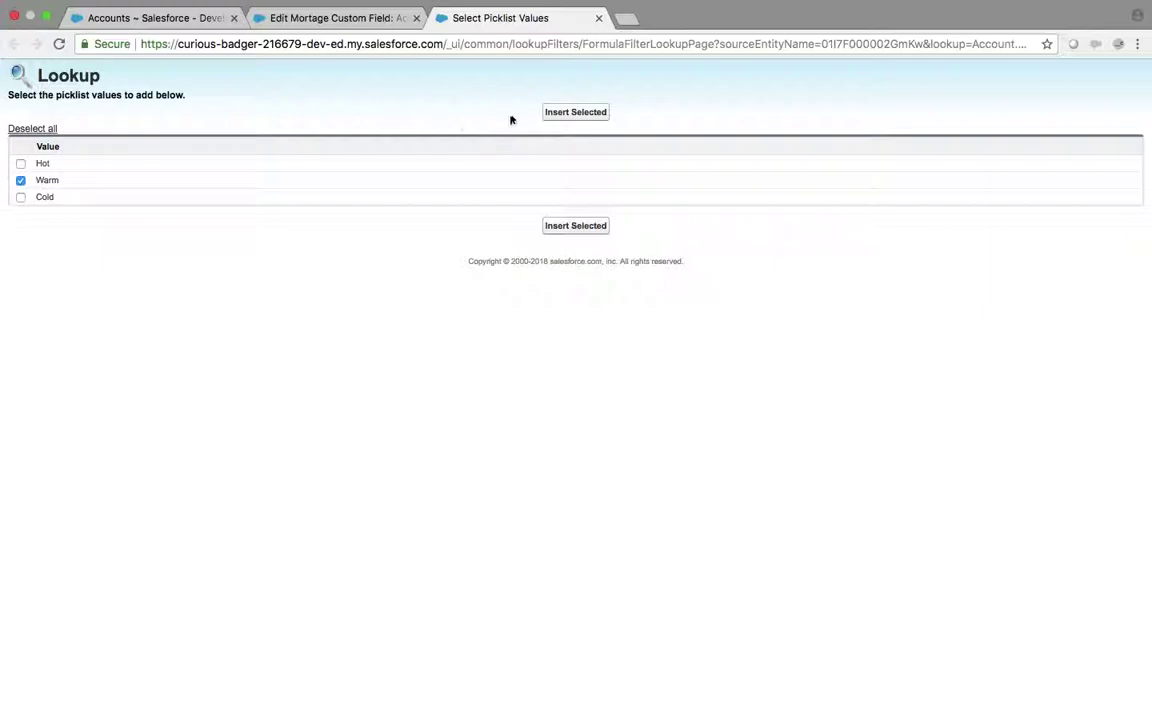
{"action": "left_click", "coordinate": [576, 113]}
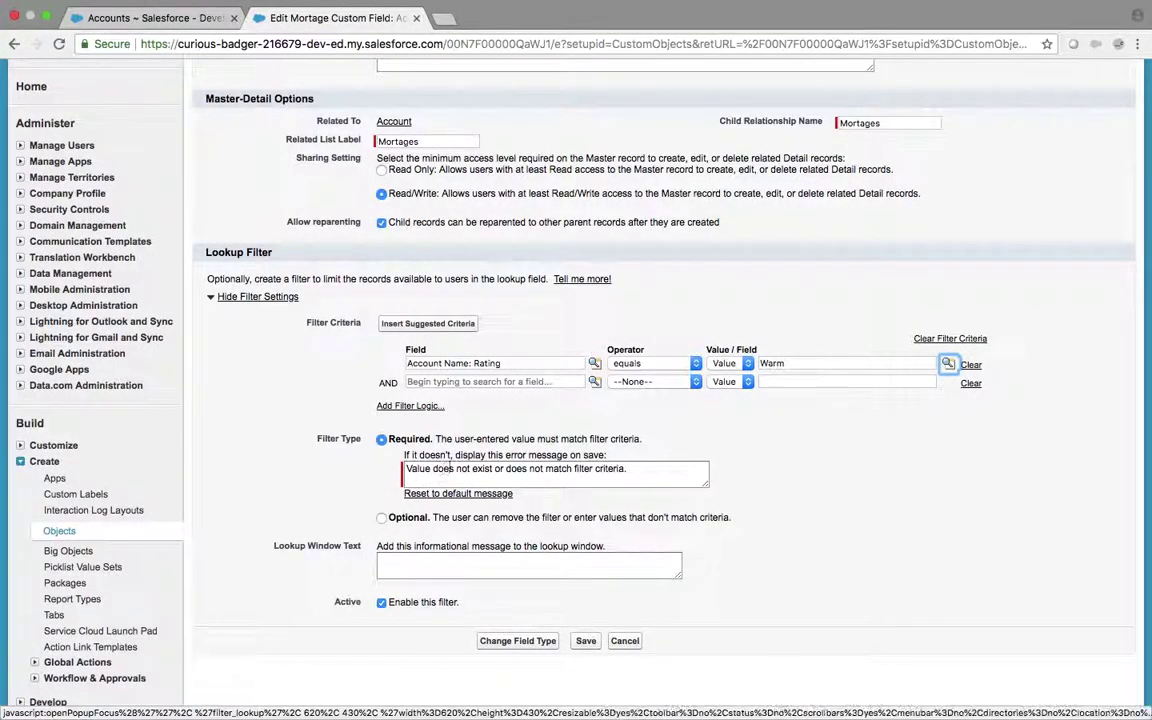
{"action": "left_click", "coordinate": [466, 474]}
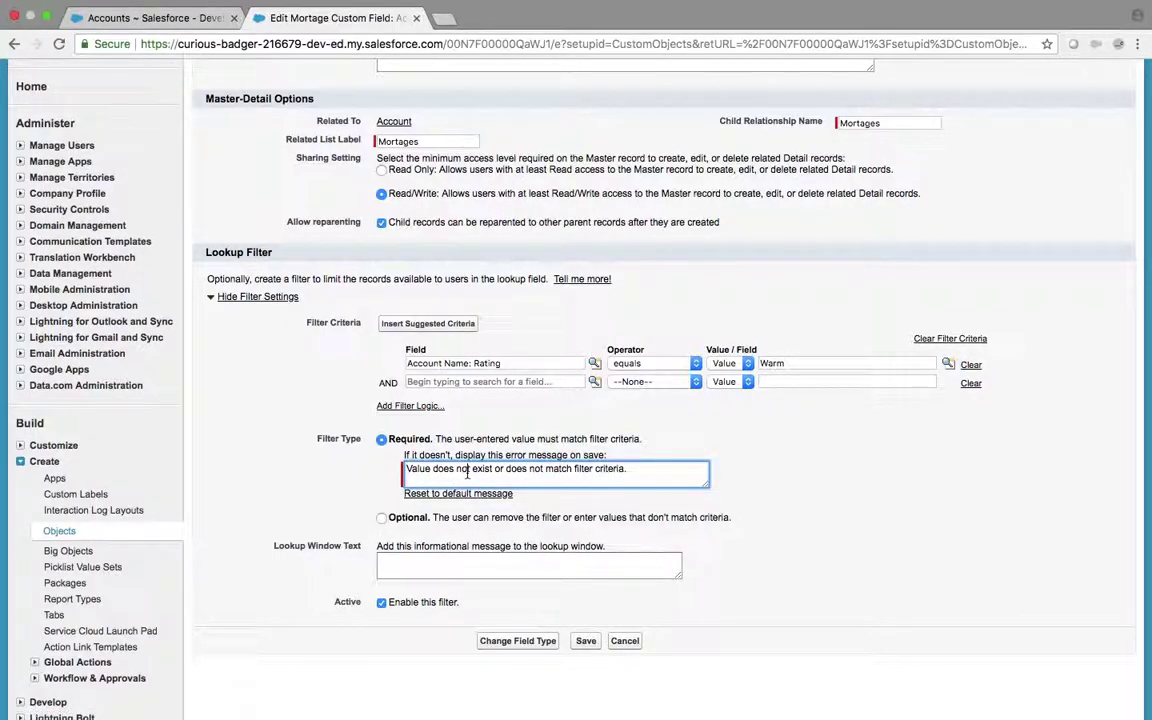
{"action": "left_click", "coordinate": [381, 517]}
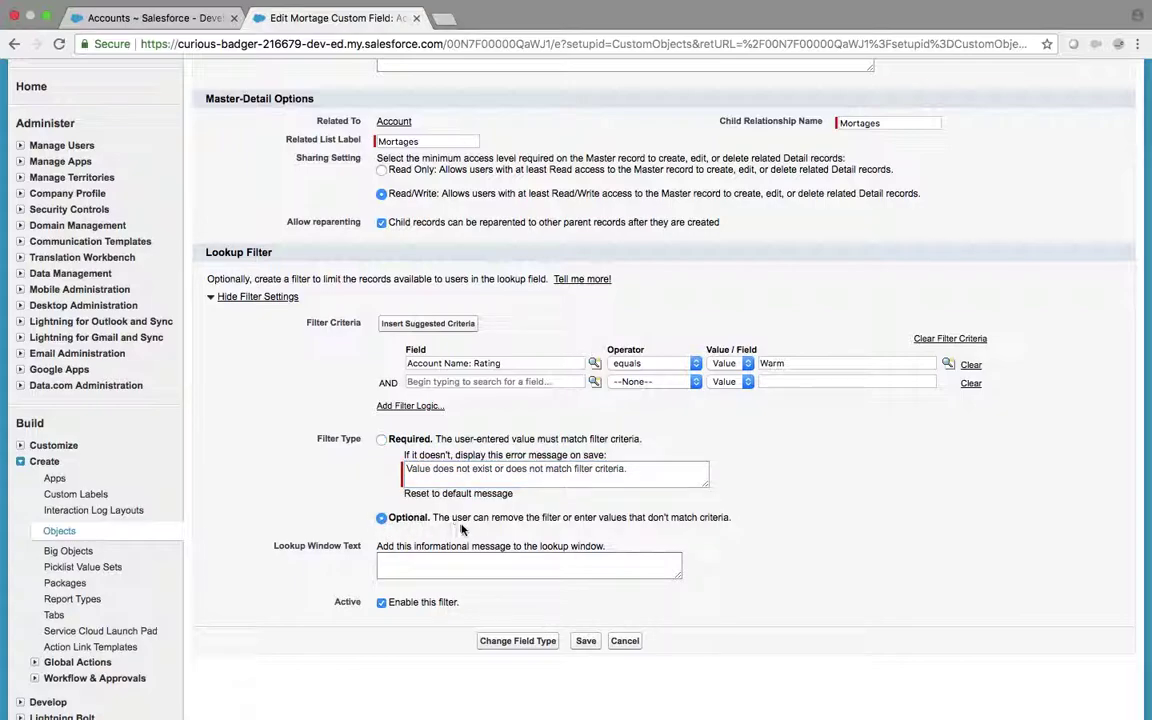
{"action": "left_click", "coordinate": [381, 440]}
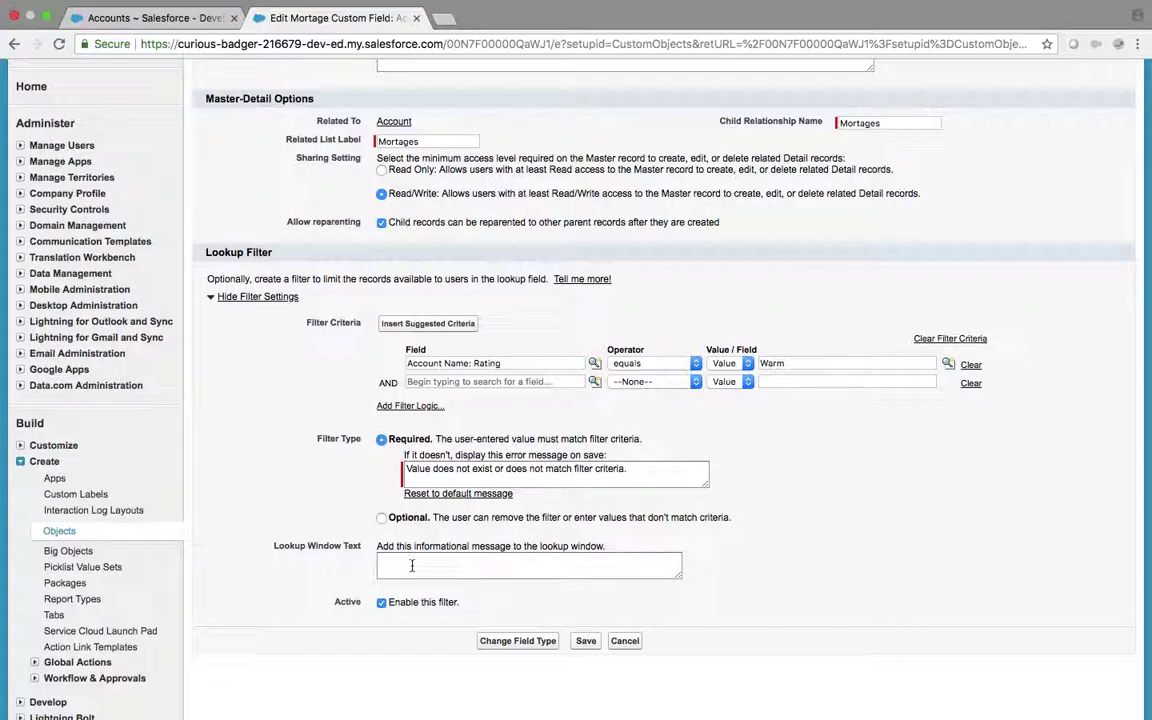
- Enter the lookup window text "Only Warm Accounts are eligible to create Mortage" and save the Account Name field
{"action": "left_click", "coordinate": [460, 566]}
{"action": "type", "text": "Oil"}
{"action": "type", "text": "y War"}
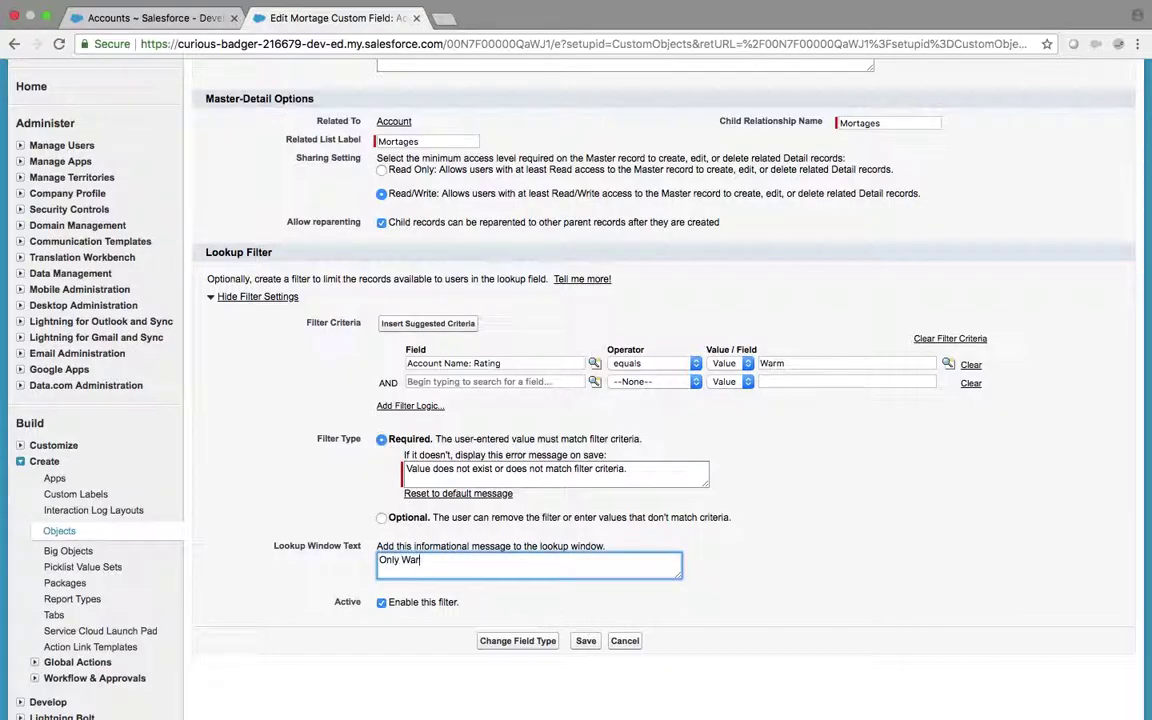
{"action": "type", "text": "m Accou"}
{"action": "type", "text": "reate Mortage"}
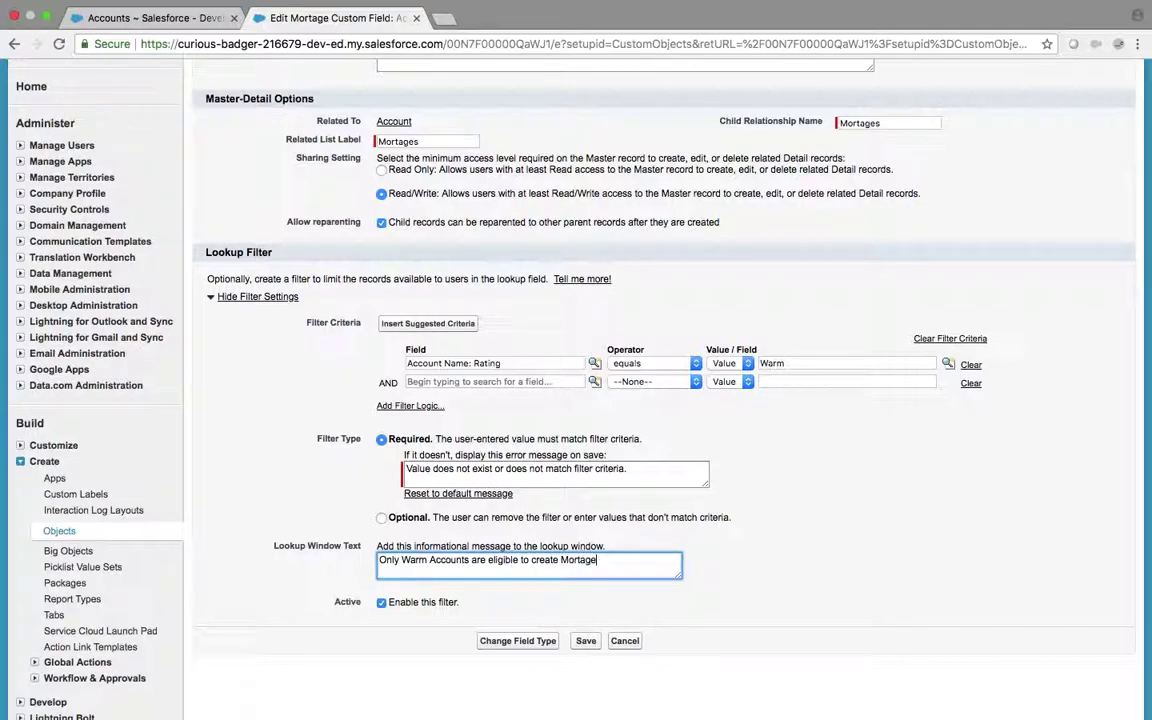
{"action": "left_click", "coordinate": [586, 641]}
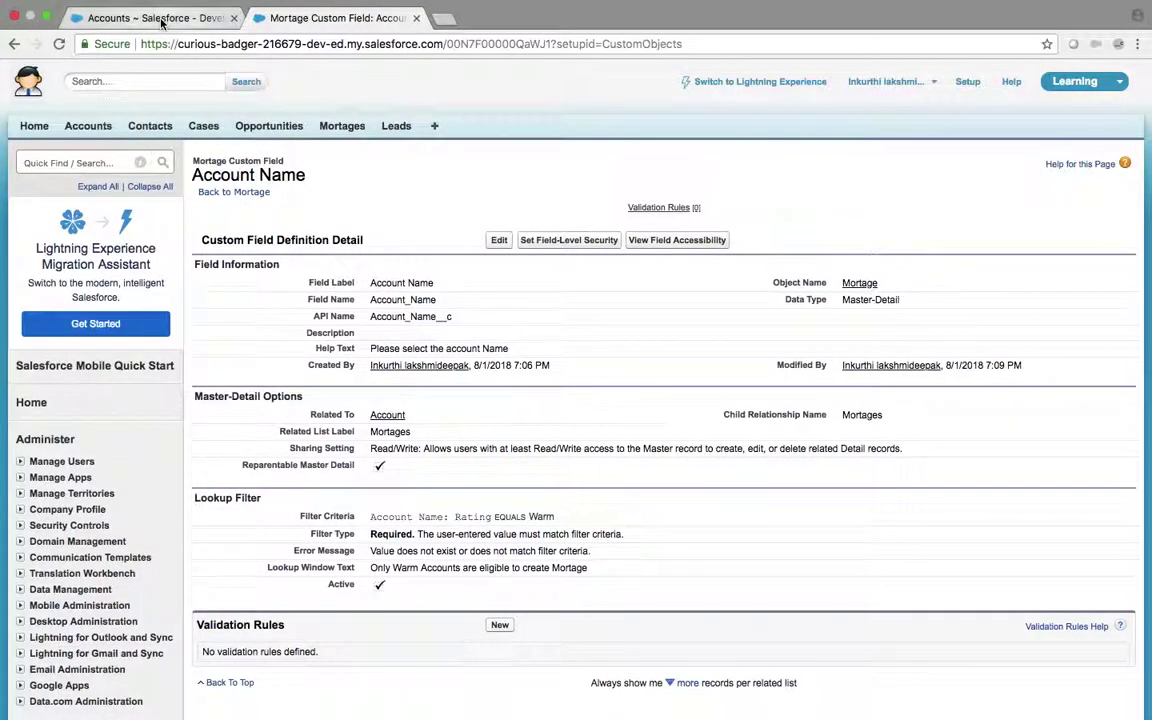
- Start a new Mortage record in a separate browser tab and open its Account Name lookup
{"action": "left_click", "coordinate": [158, 18]}
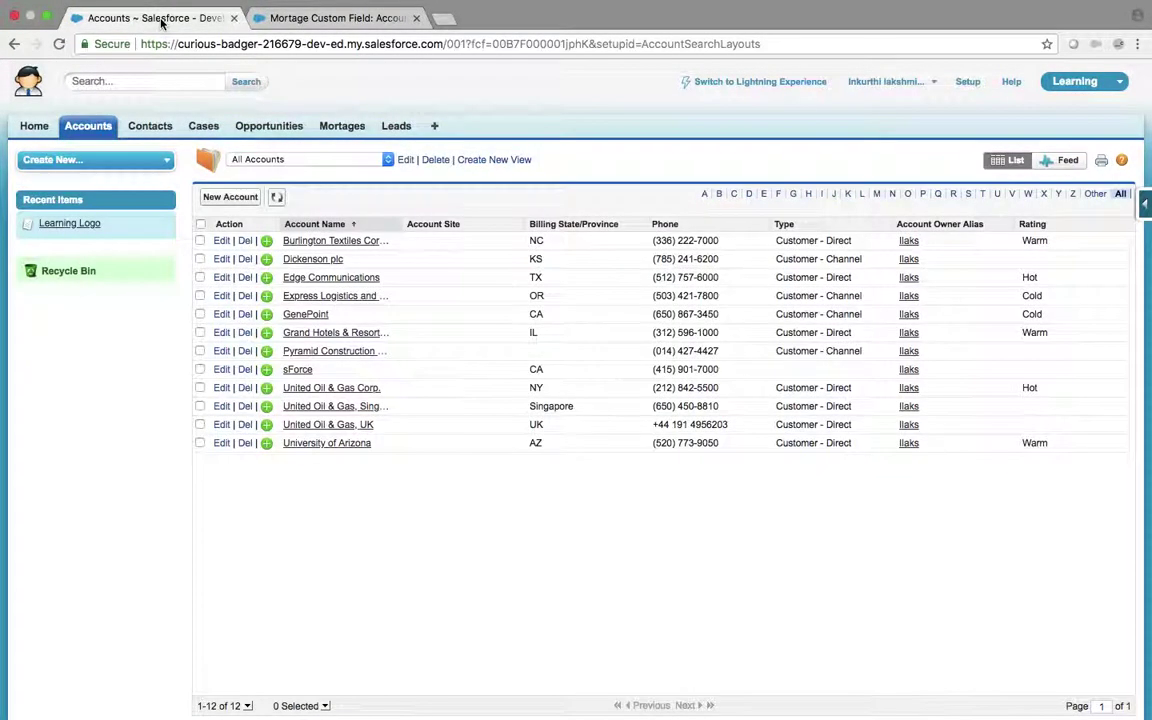
{"action": "left_click", "coordinate": [343, 131], "text": "super"}
{"action": "left_click", "coordinate": [316, 20]}
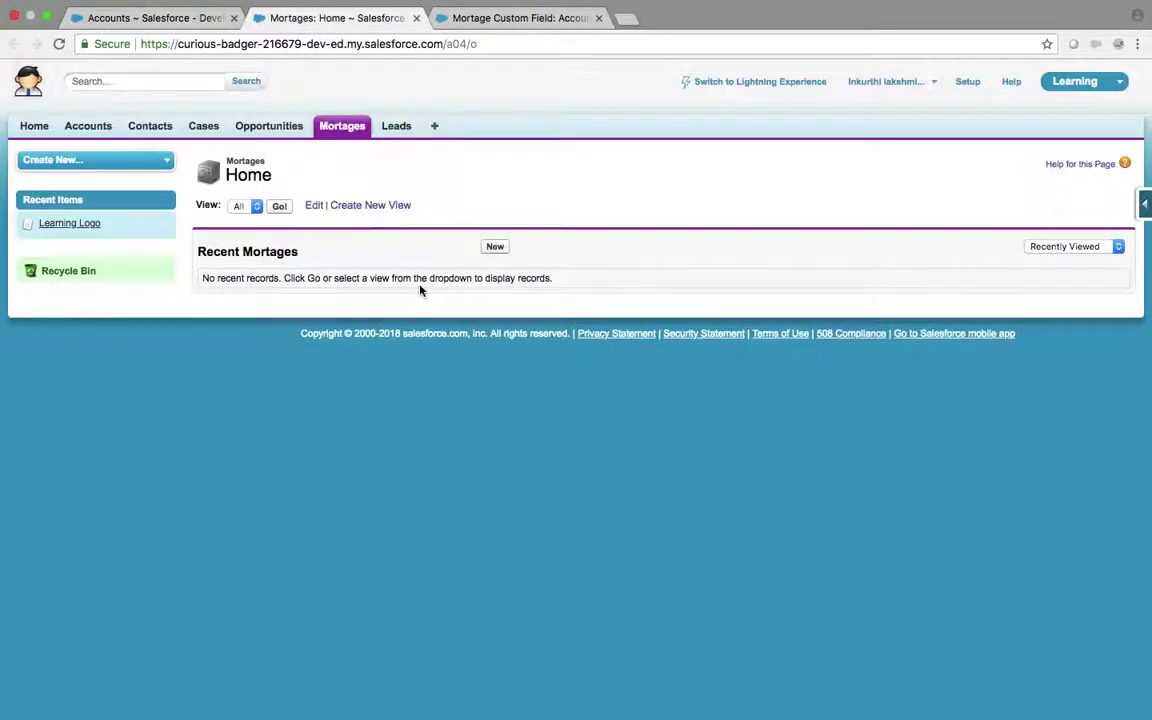
{"action": "left_click", "coordinate": [495, 247]}
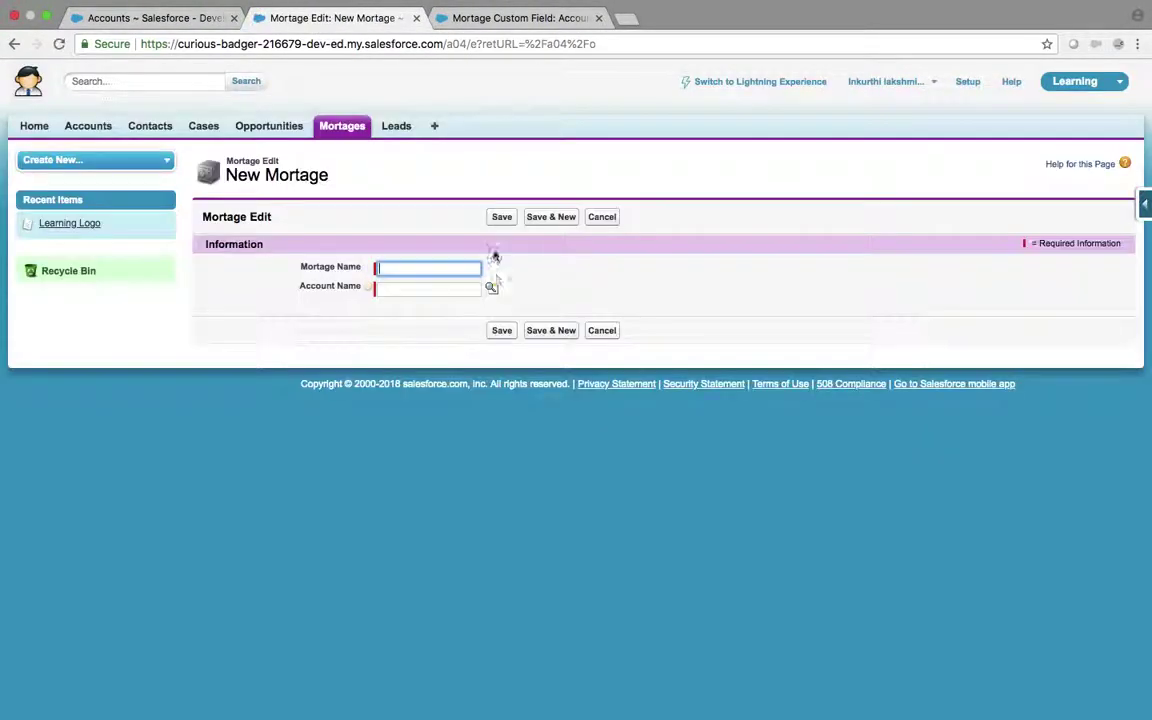
{"action": "left_click", "coordinate": [492, 290]}
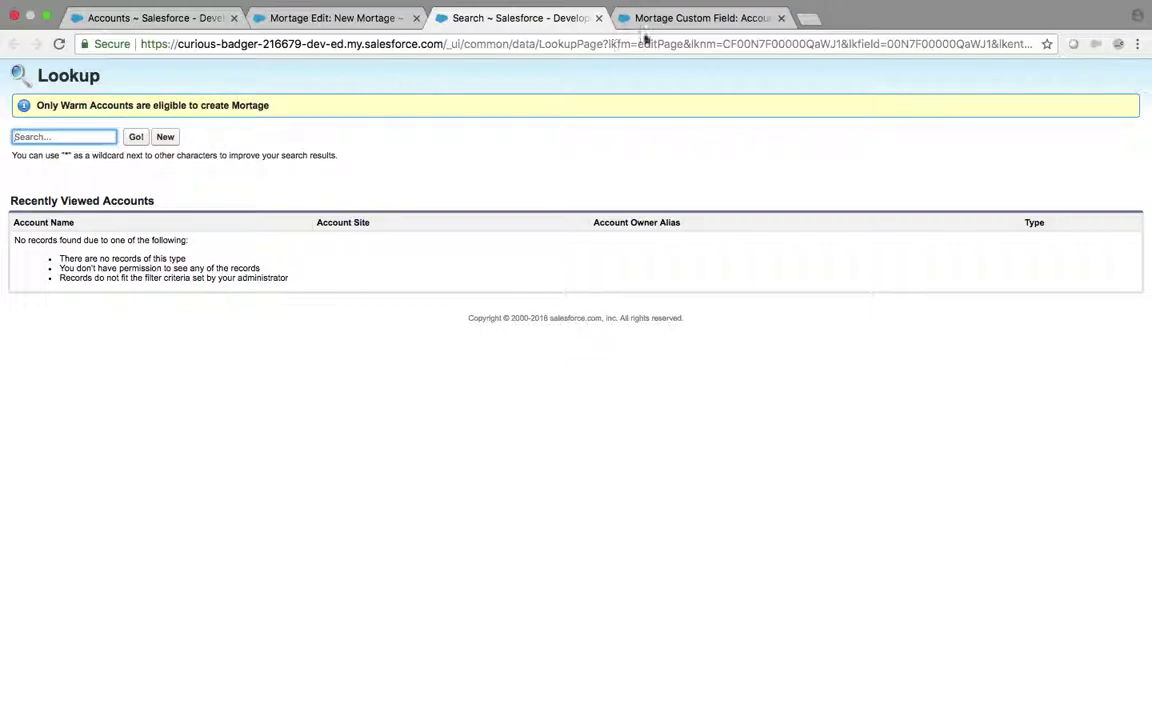
- Compare the lookup's message with the field's lookup filter settings and search the lookup for "Unit"
{"action": "left_click", "coordinate": [616, 18]}
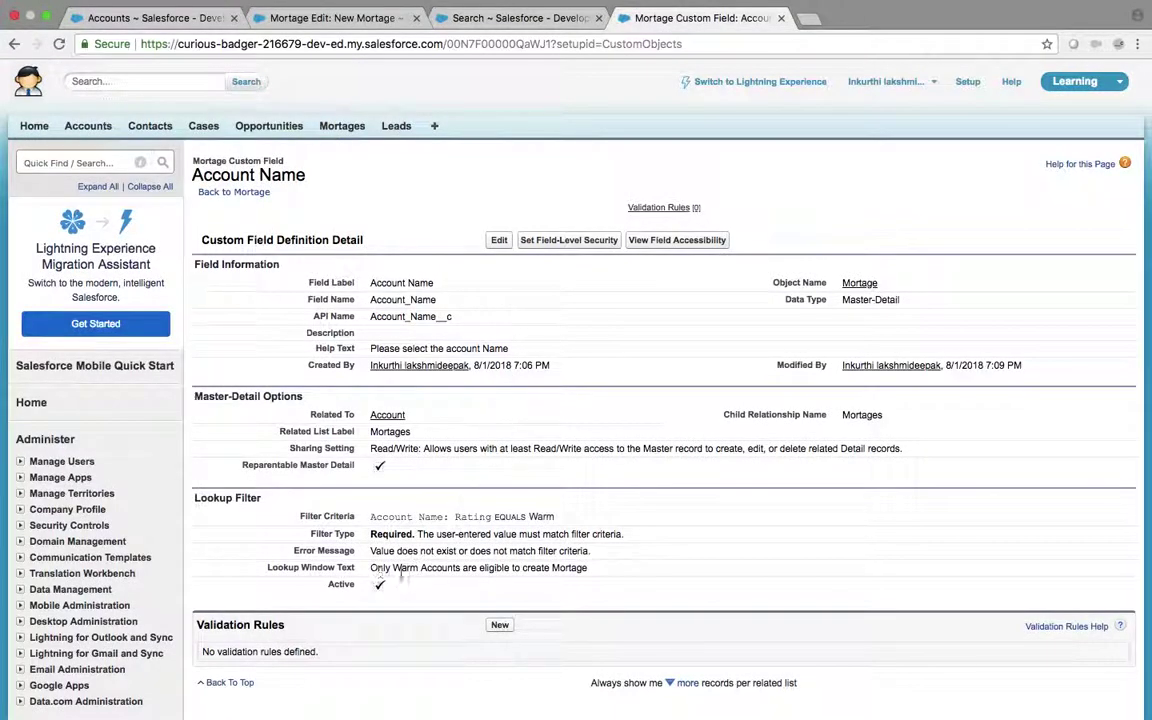
{"action": "left_click", "coordinate": [530, 18]}
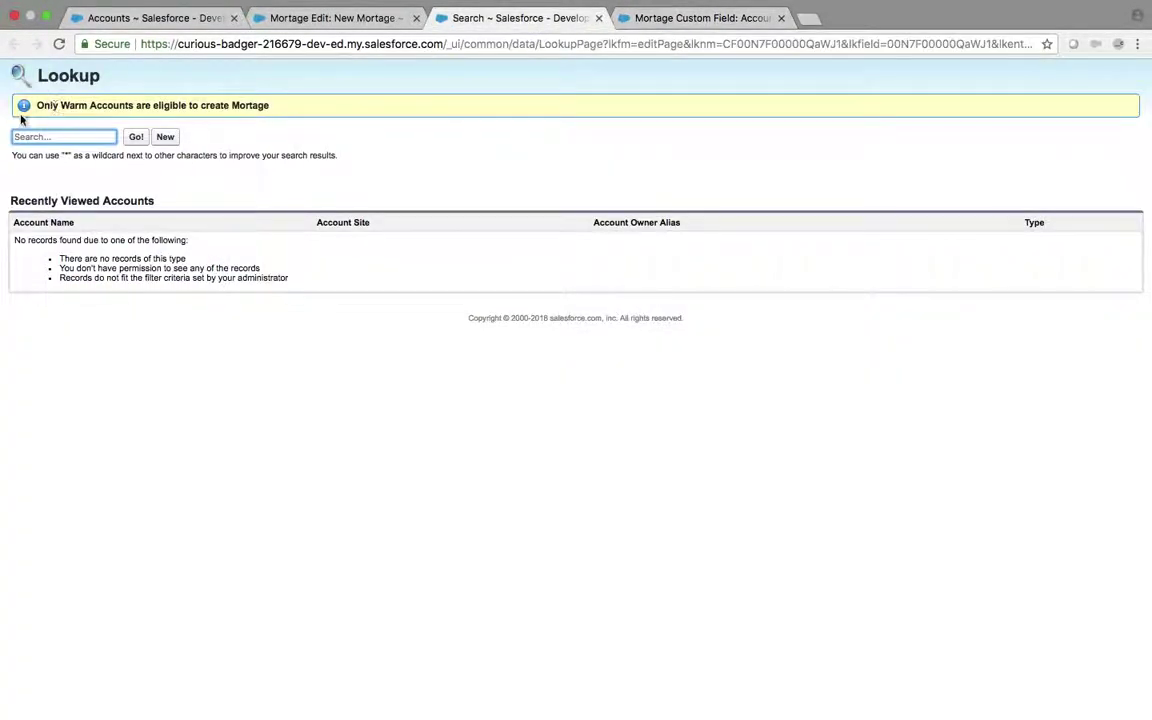
{"action": "left_click", "coordinate": [81, 140]}
{"action": "type", "text": "Unit"}
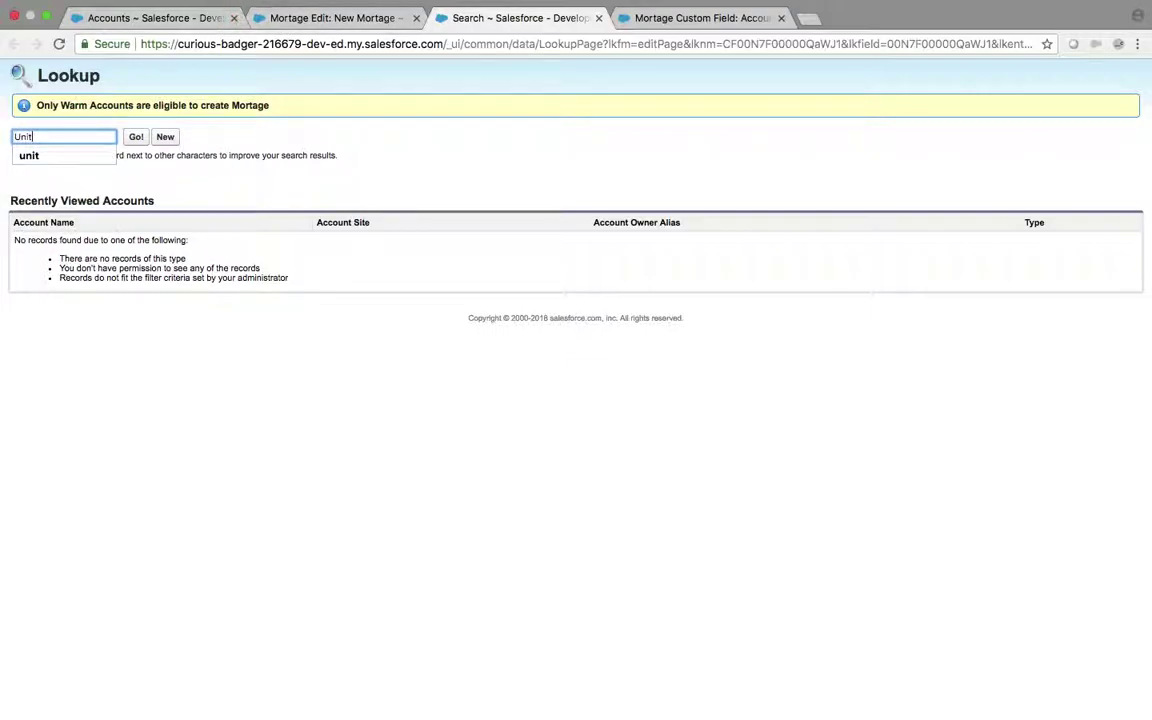
{"action": "left_click", "coordinate": [136, 138]}
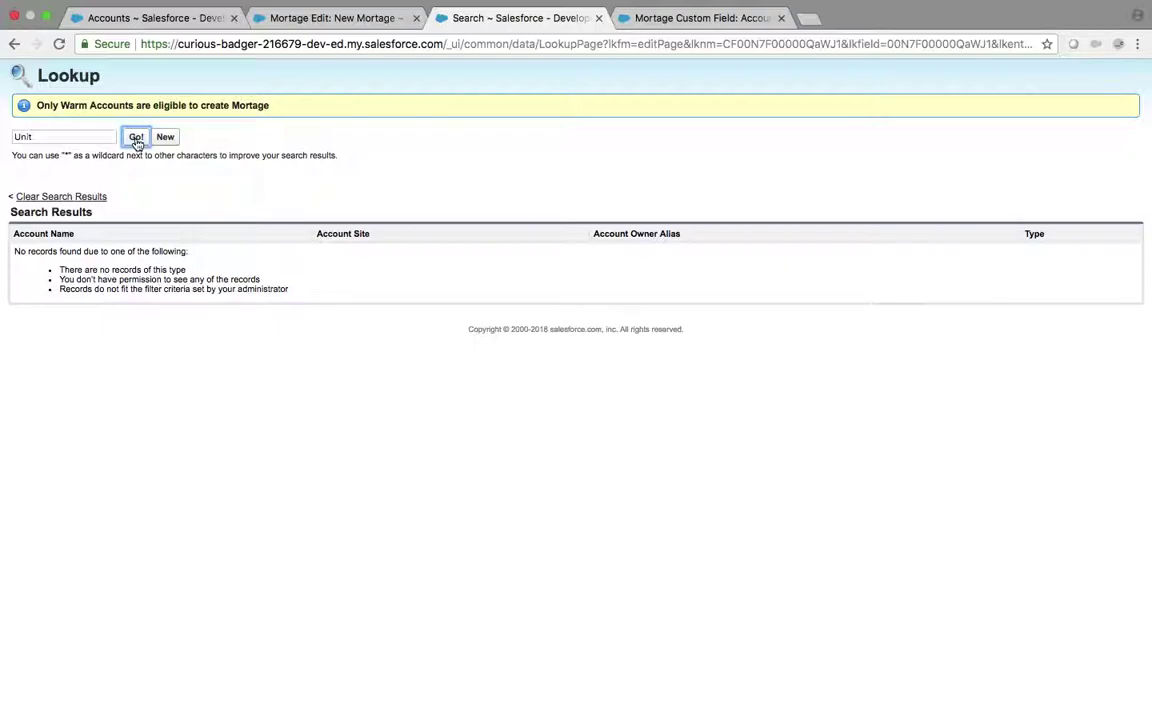
- Reopen the Account Name lookup, search it for "B*" and compare the result with the ratings in the All Accounts list
{"action": "left_click", "coordinate": [148, 18]}
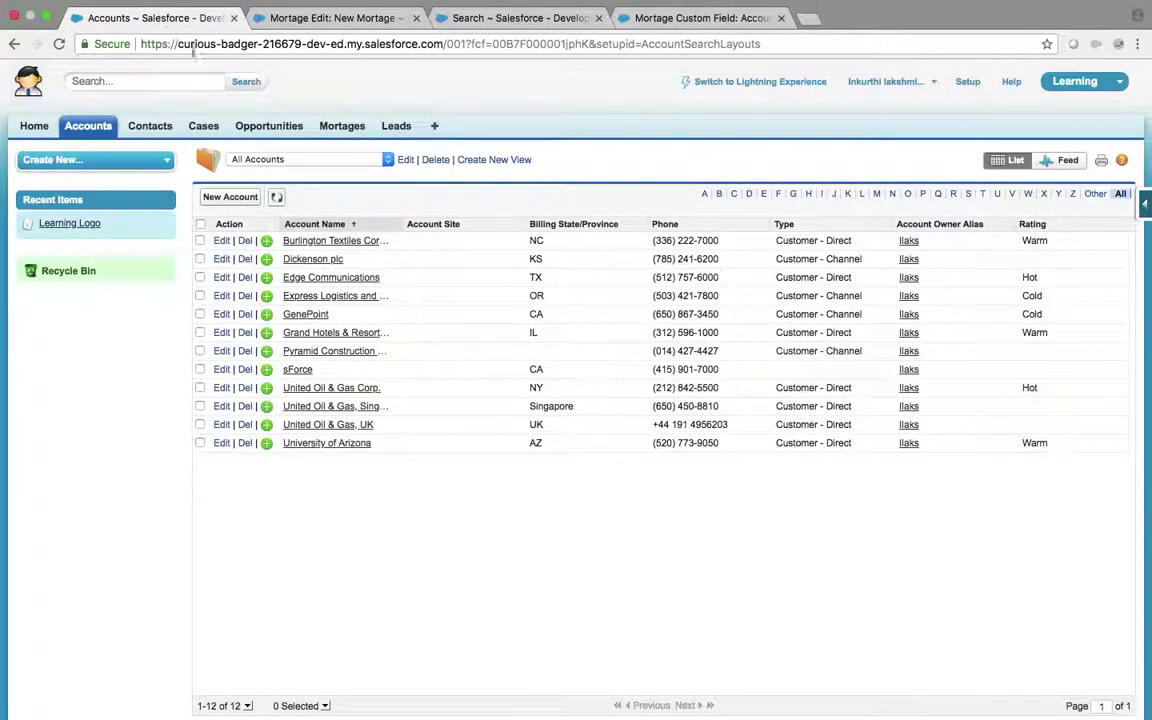
{"action": "left_click", "coordinate": [340, 18]}
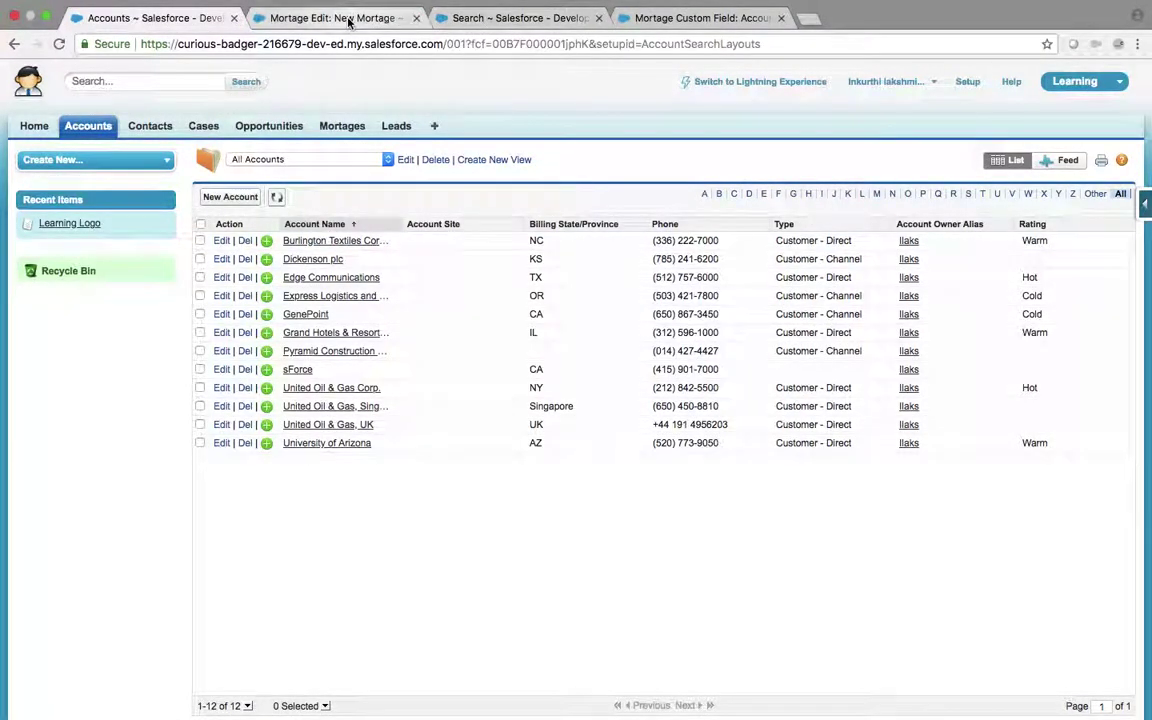
{"action": "left_click", "coordinate": [491, 287]}
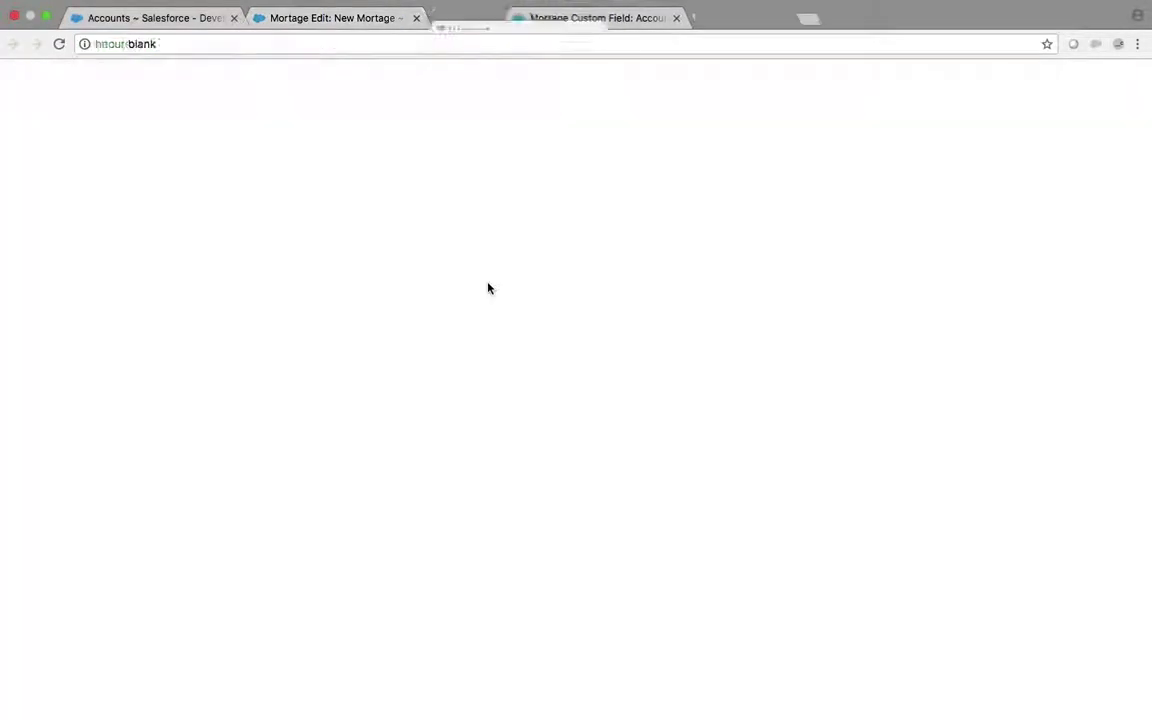
{"action": "left_click", "coordinate": [70, 133]}
{"action": "type", "text": "B"}
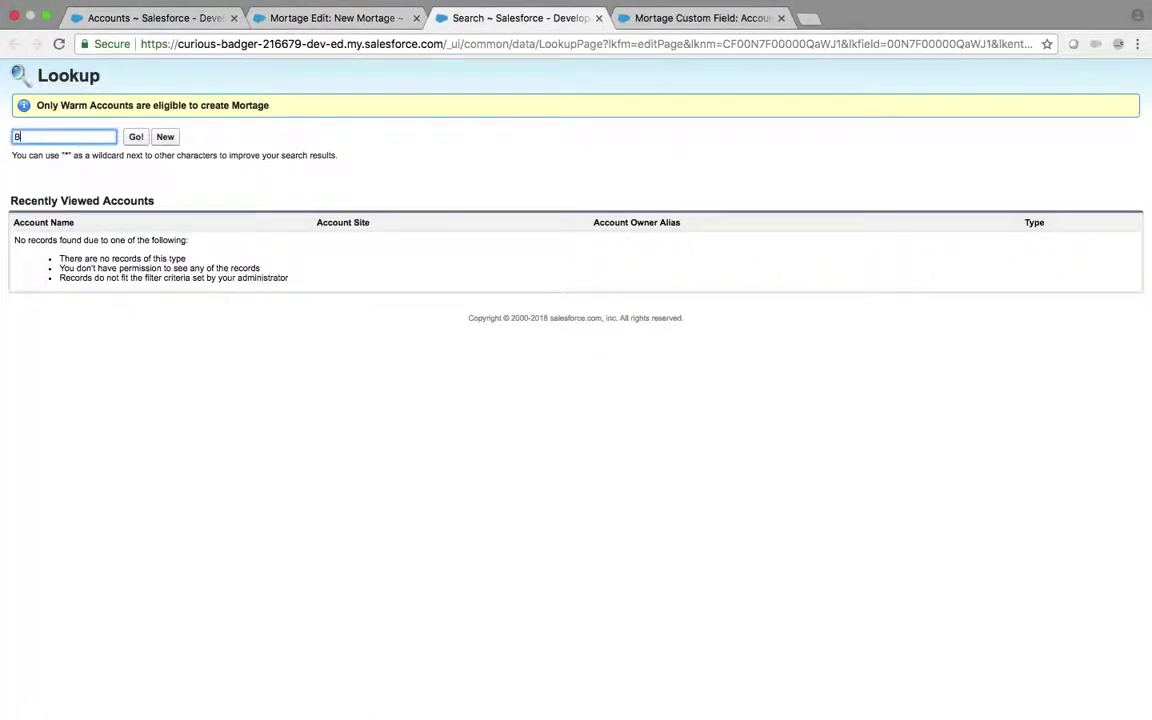
{"action": "left_click", "coordinate": [136, 137]}
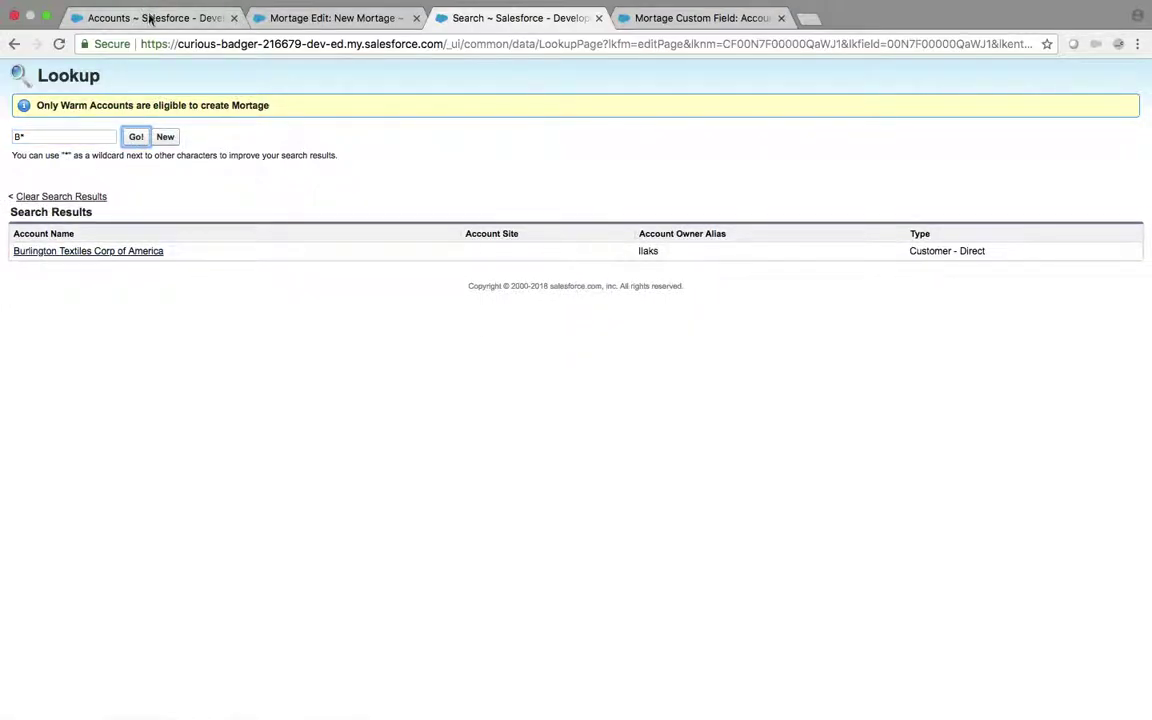
{"action": "left_click", "coordinate": [145, 16]}
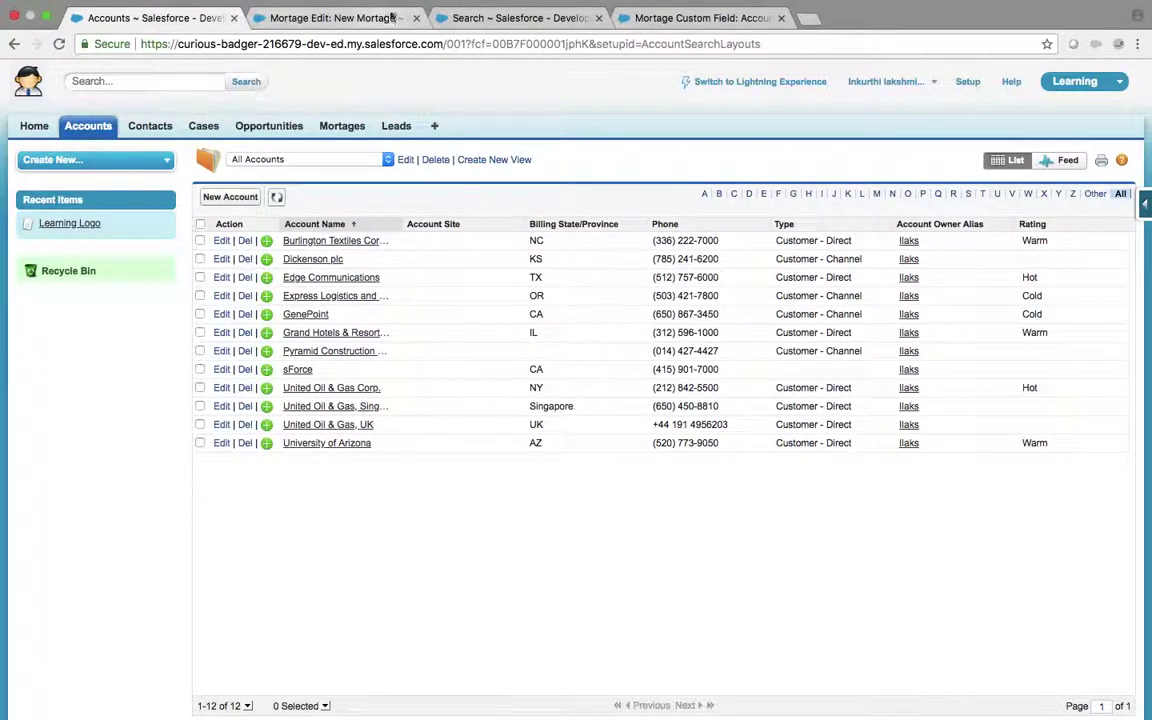
{"action": "left_click", "coordinate": [496, 18]}
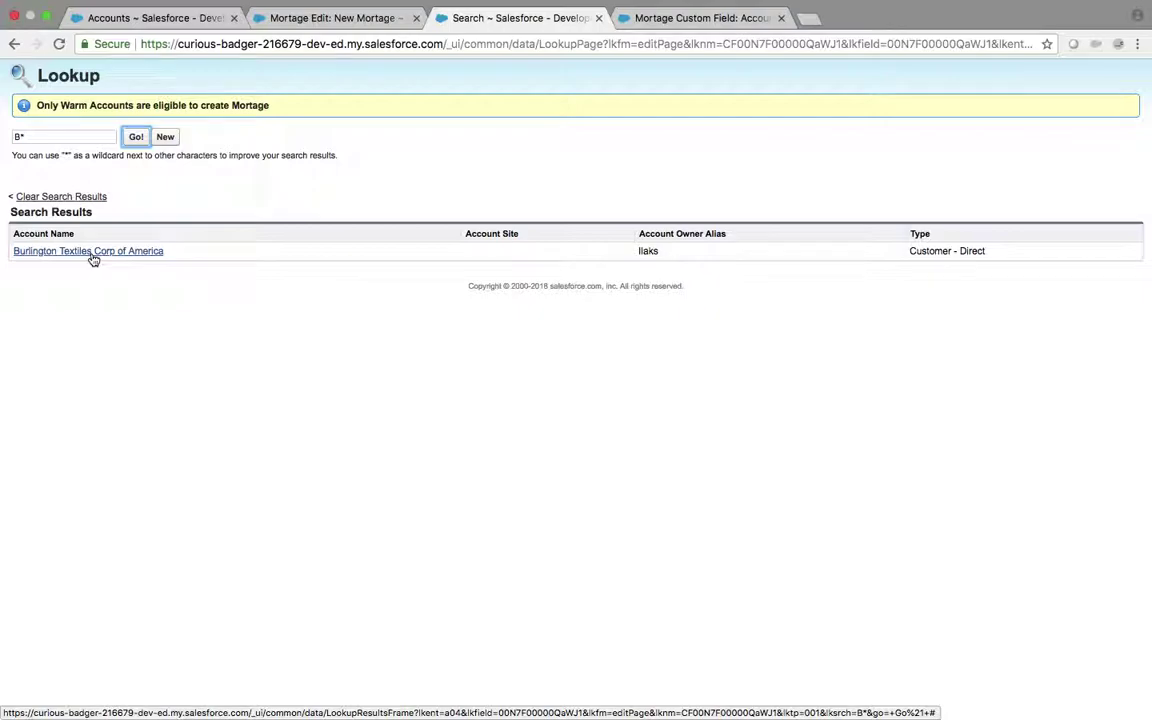
- Change the lookup filter type of the Mortage object's Account Name field to Optional and save the field
{"action": "left_click", "coordinate": [640, 18]}
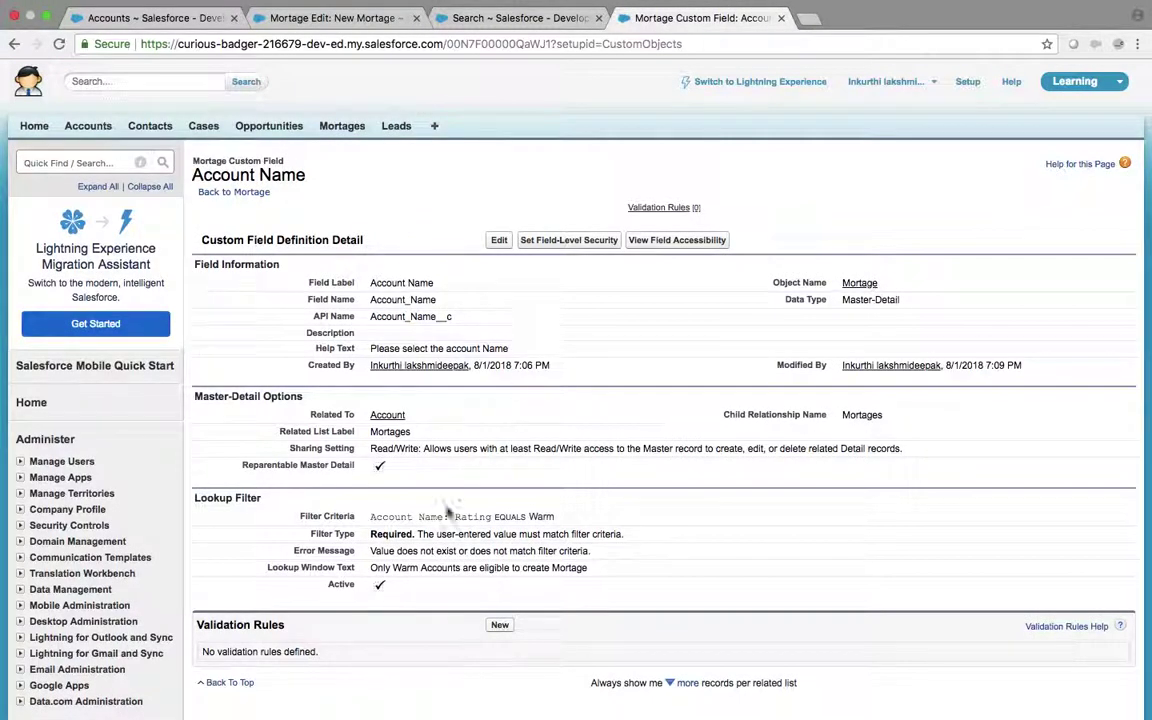
{"action": "left_click", "coordinate": [500, 241]}
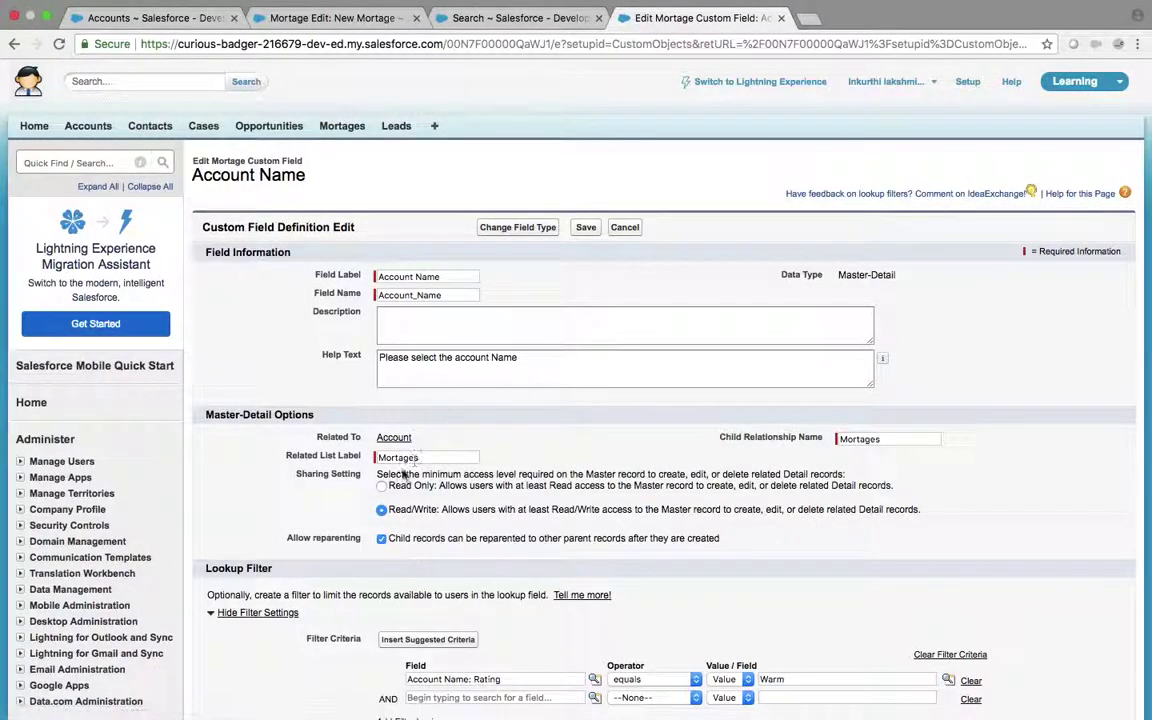
{"action": "scroll", "coordinate": [405, 470], "scroll_direction": "down", "scroll_amount": 3}
{"action": "left_click", "coordinate": [381, 686]}
{"action": "scroll", "coordinate": [420, 600], "scroll_direction": "down", "scroll_amount": 1}
{"action": "scroll", "coordinate": [521, 232], "scroll_direction": "up", "scroll_amount": 3}
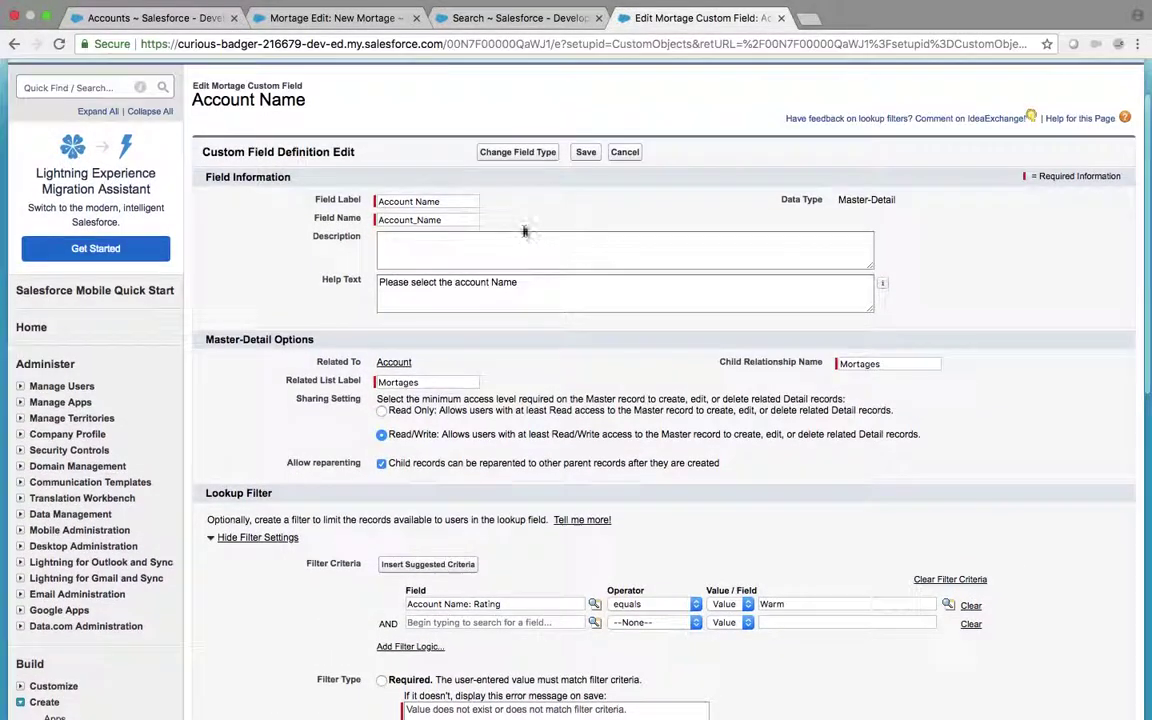
{"action": "left_click", "coordinate": [586, 152]}
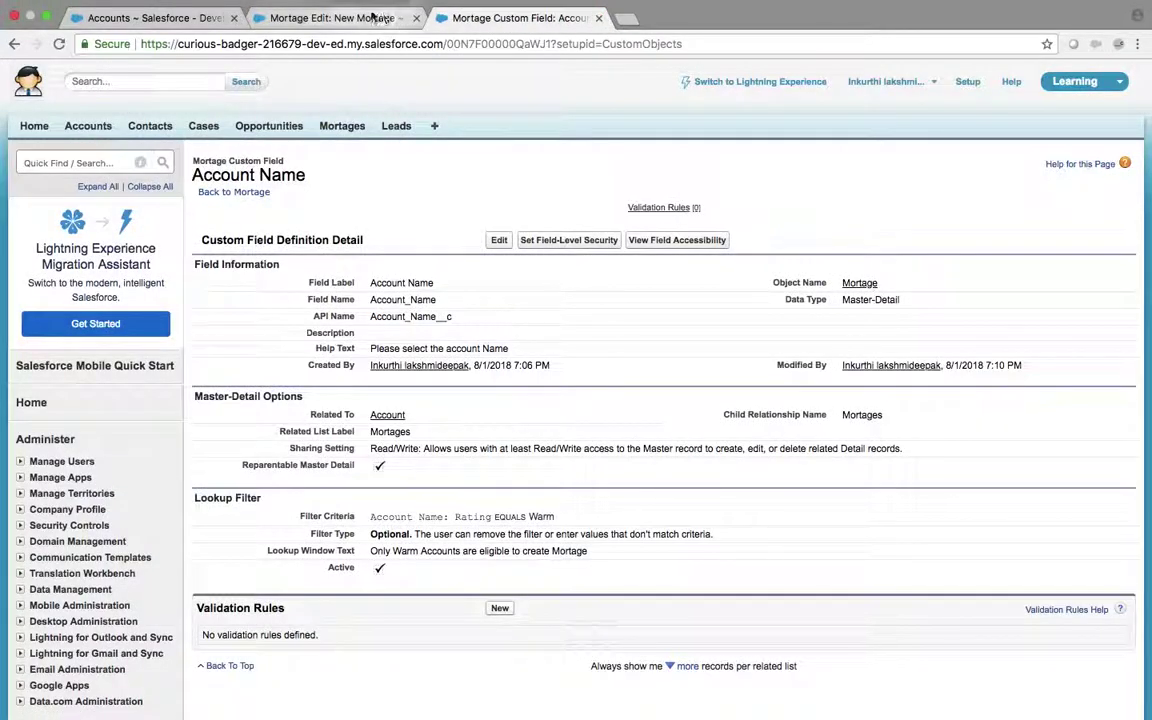
- Search the new Mortage record's Account Name lookup for "uni" and compare the result with the All Accounts list
{"action": "left_click", "coordinate": [373, 17]}
{"action": "left_click", "coordinate": [491, 289]}
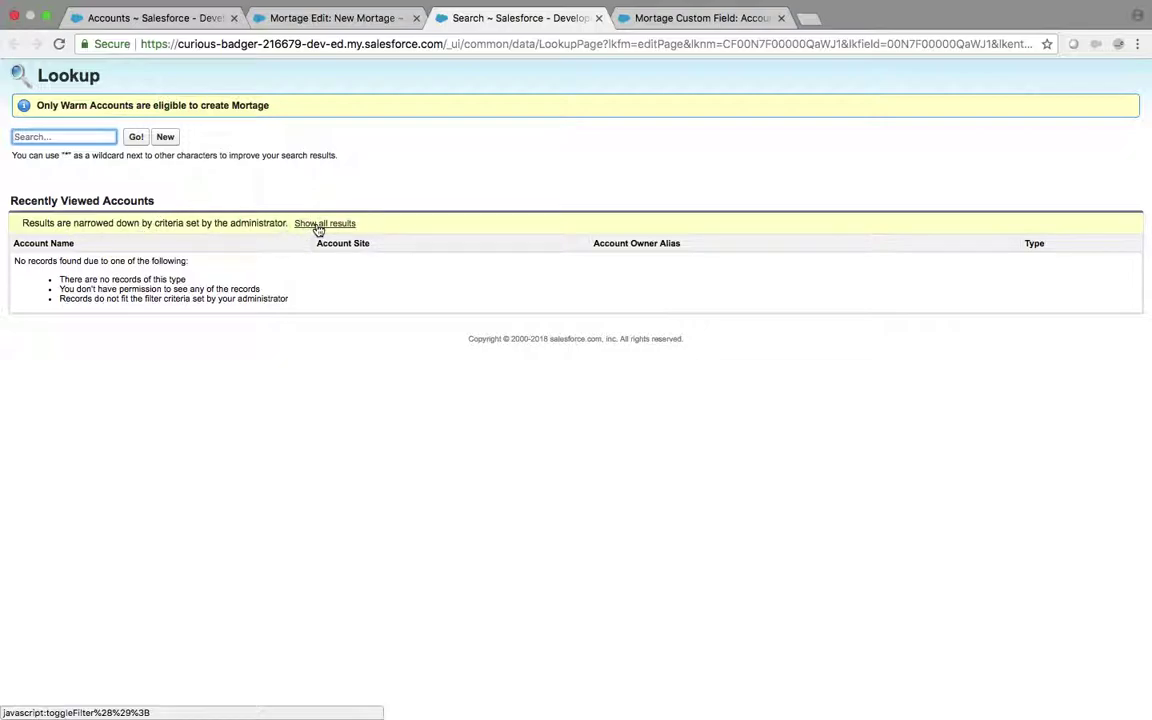
{"action": "left_click", "coordinate": [92, 137]}
{"action": "type", "text": "uni"}
{"action": "left_click", "coordinate": [136, 137]}
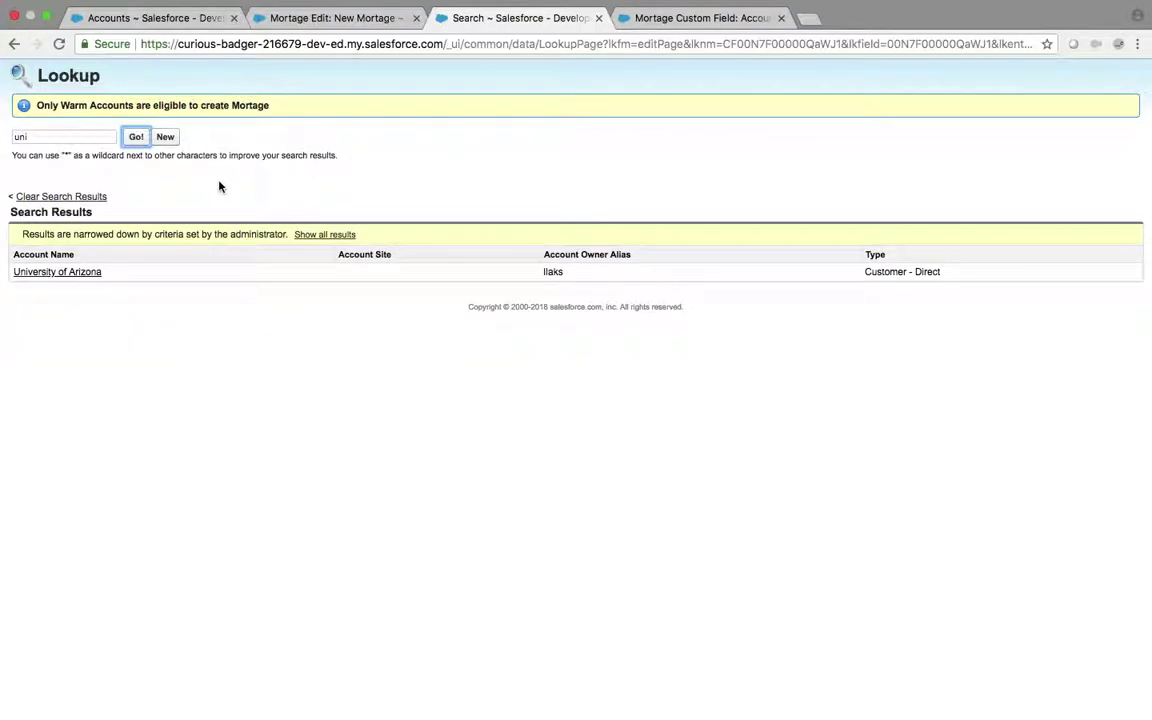
{"action": "left_click", "coordinate": [145, 17]}
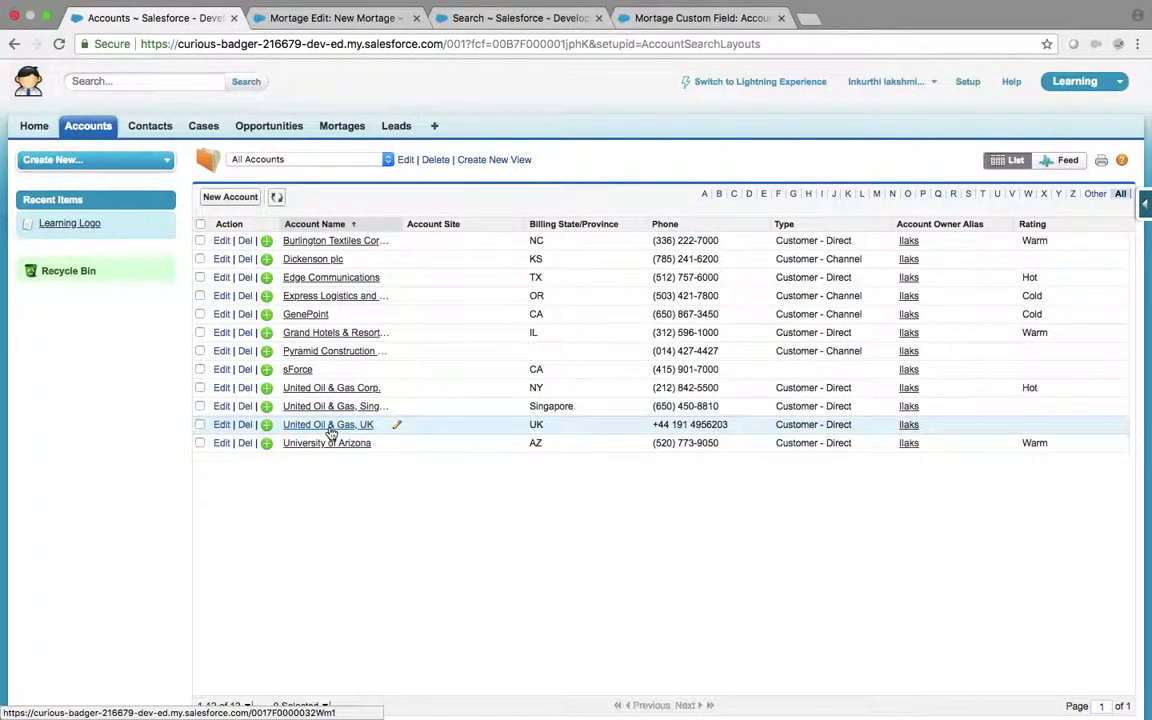
- Compare the unfiltered account lookup results for "uni" with the filtered ones by showing all results and reapplying the criteria
{"action": "left_click", "coordinate": [497, 19]}
{"action": "left_click", "coordinate": [326, 234]}
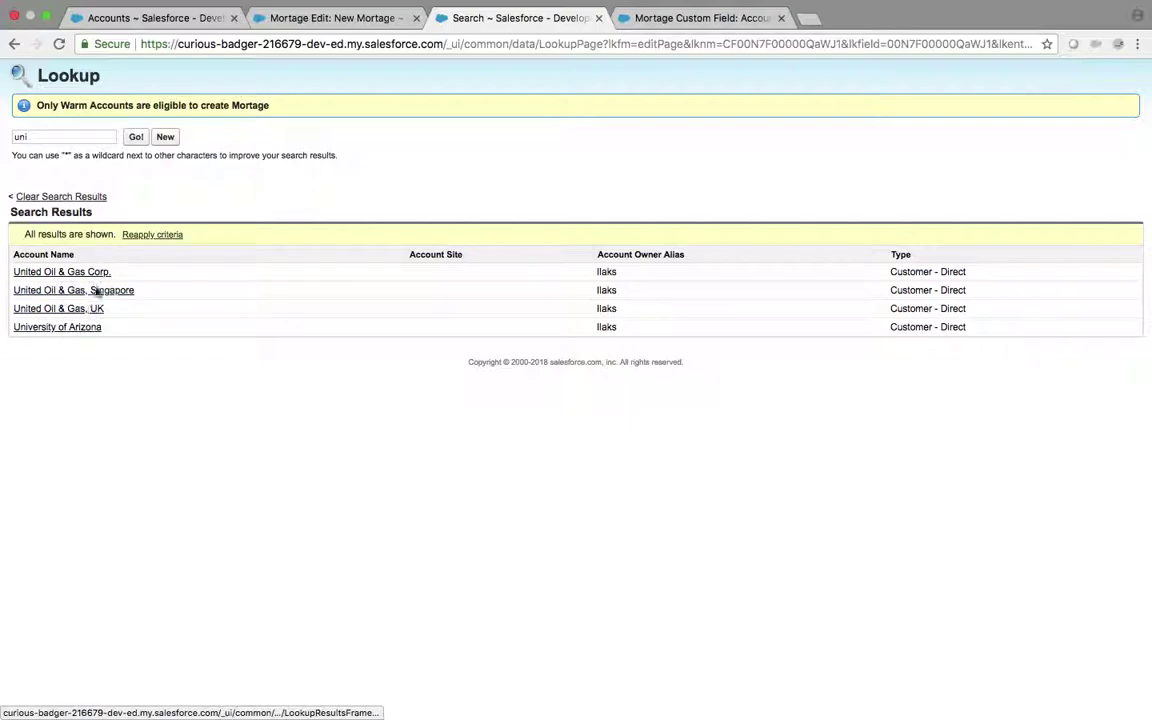
{"action": "left_click", "coordinate": [147, 236]}
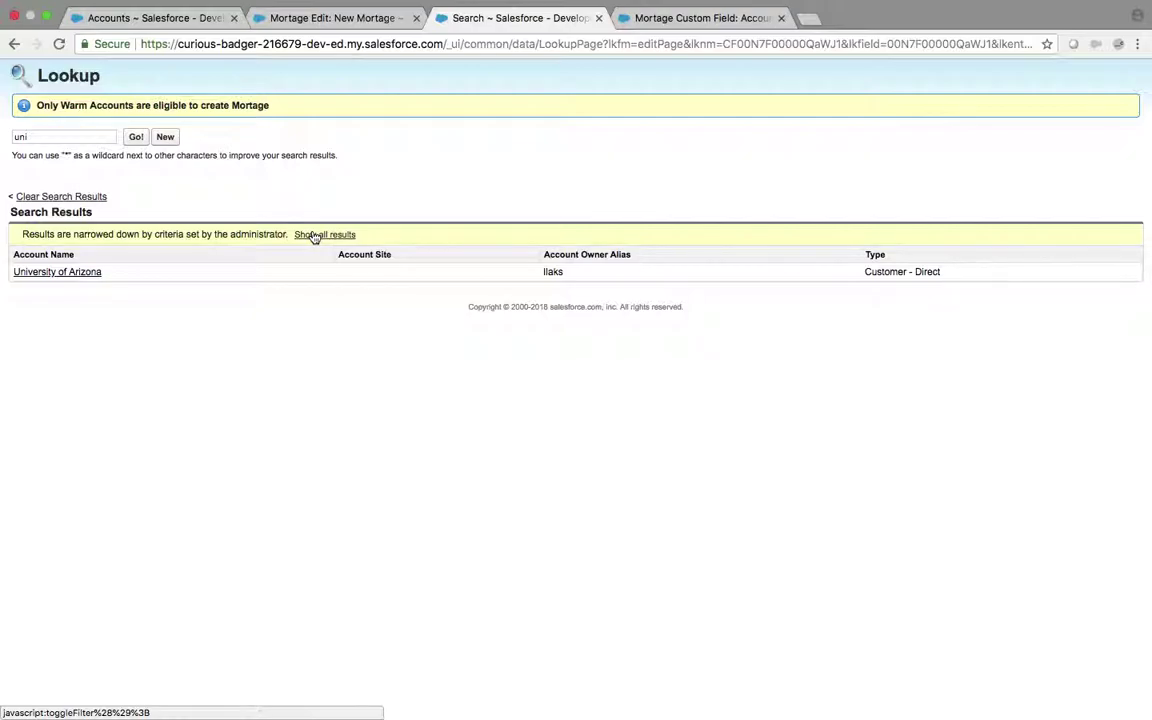
- Review the lookup filter on the Mortage object's Account Name field and close the account lookup page
{"action": "left_click", "coordinate": [663, 20]}
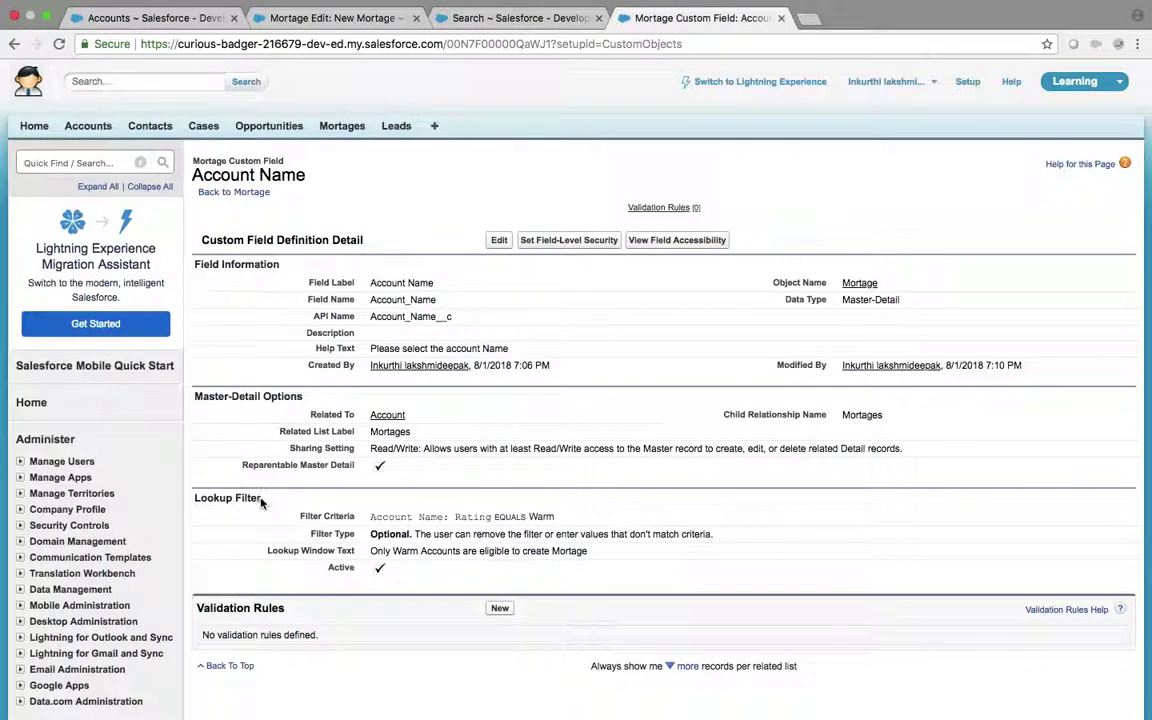
{"action": "left_click_drag", "start_coordinate": [236, 497], "coordinate": [260, 497]}
{"action": "left_click", "coordinate": [524, 17]}
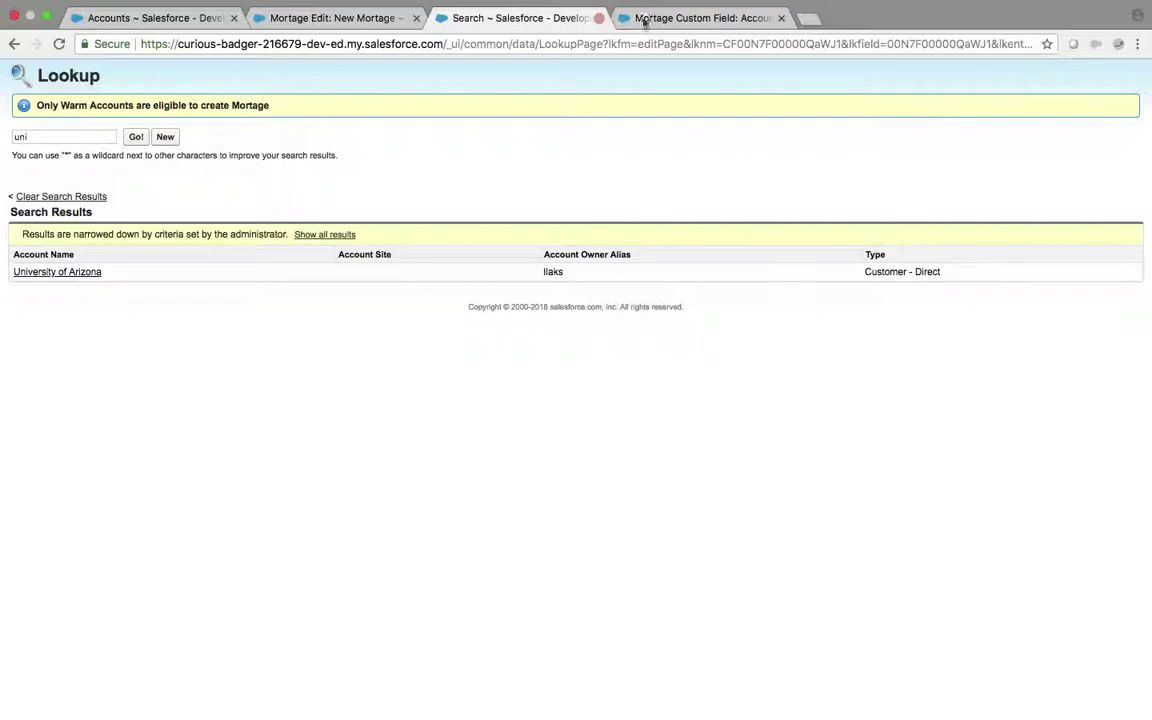
{"action": "left_click", "coordinate": [692, 18]}
{"action": "left_click", "coordinate": [598, 18]}
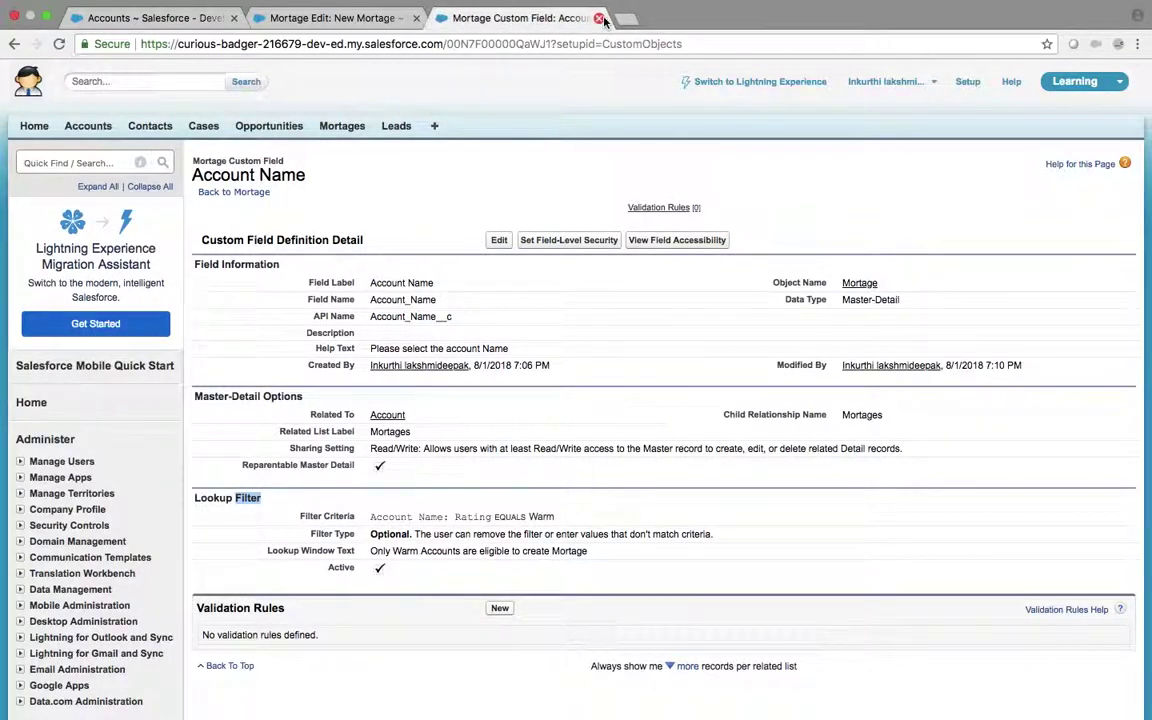
{"action": "left_click", "coordinate": [355, 20]}
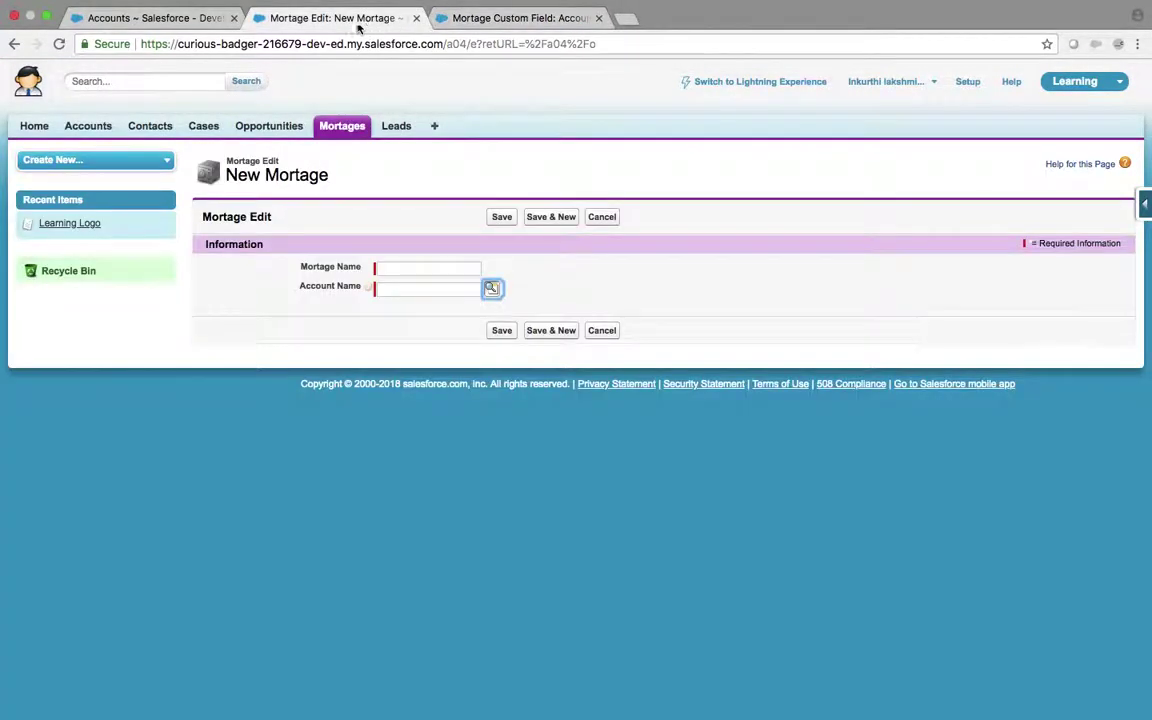
{"action": "left_click", "coordinate": [176, 20]}
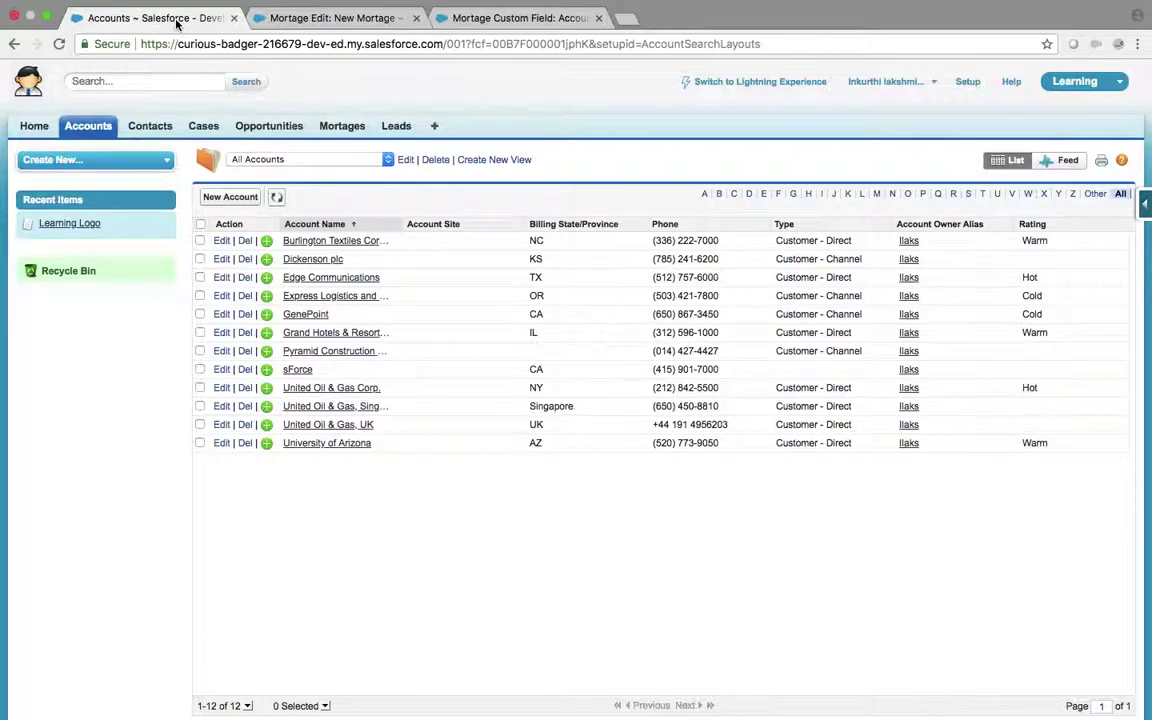
{"action": "left_click", "coordinate": [347, 127]}
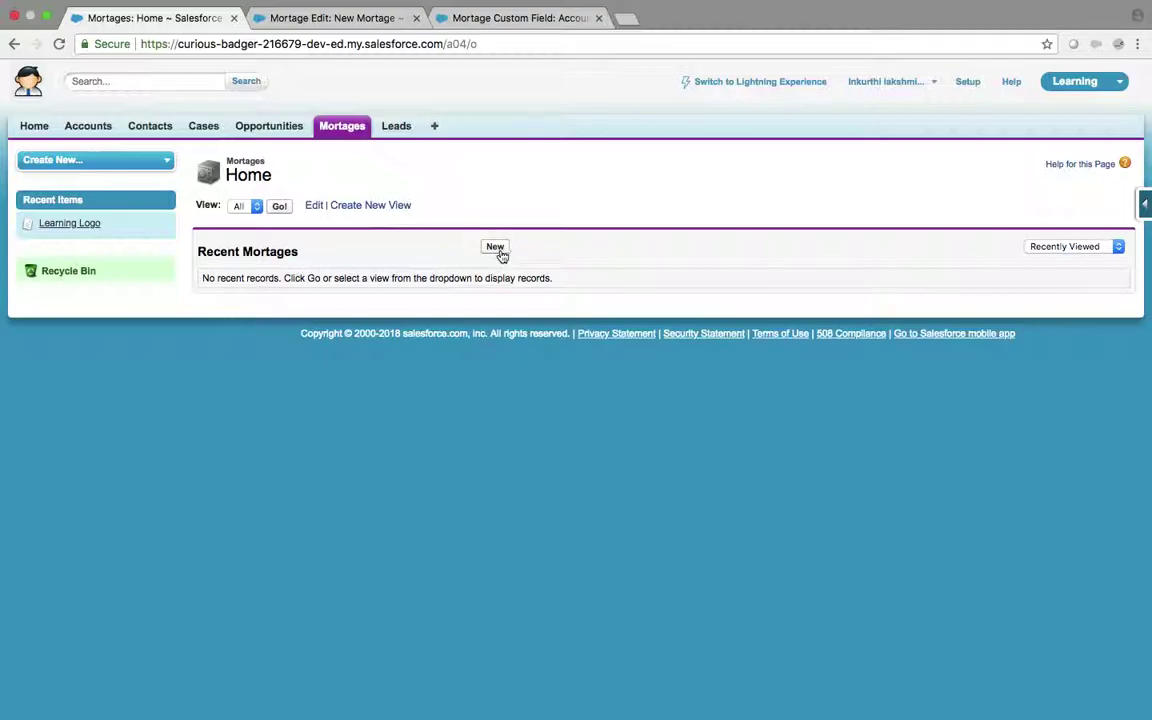
{"action": "left_click", "coordinate": [505, 22]}
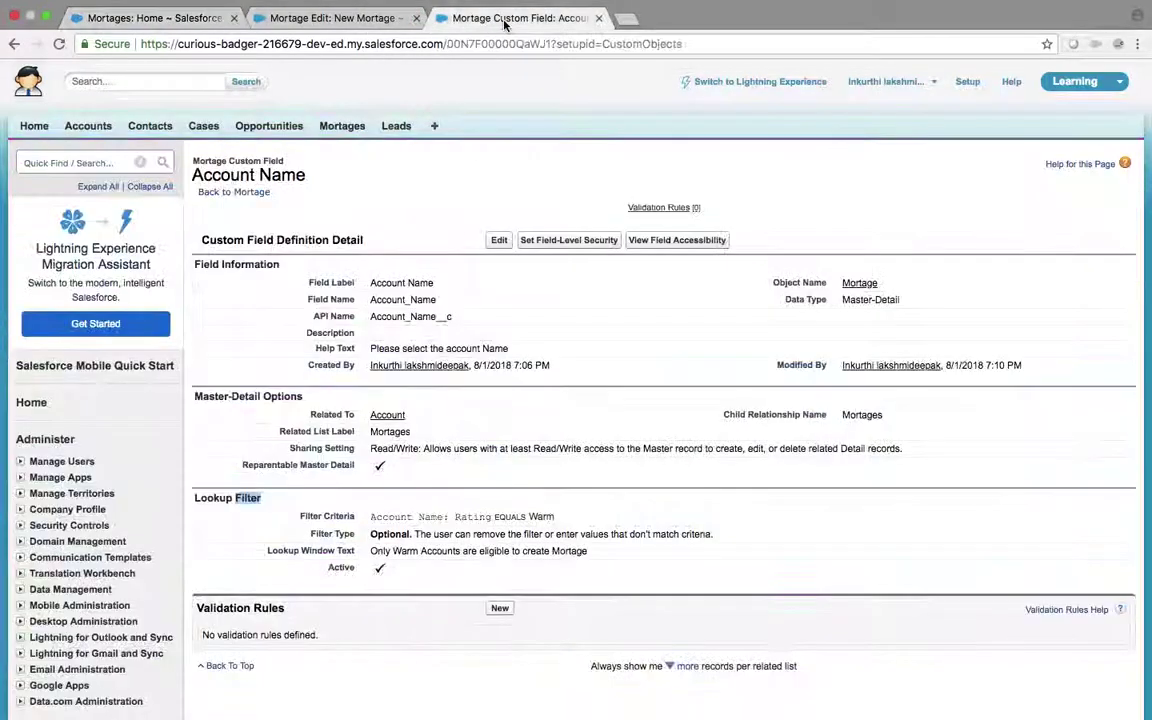
- Start a new custom field of type Picklist on the Mortage object
{"action": "scroll", "coordinate": [230, 200], "scroll_direction": "down", "scroll_amount": 1}
{"action": "left_click", "coordinate": [230, 146]}
{"action": "scroll", "coordinate": [230, 147], "scroll_direction": "down", "scroll_amount": 3}
{"action": "scroll", "coordinate": [230, 147], "scroll_direction": "down", "scroll_amount": 3}
{"action": "scroll", "coordinate": [228, 147], "scroll_direction": "down", "scroll_amount": 1}
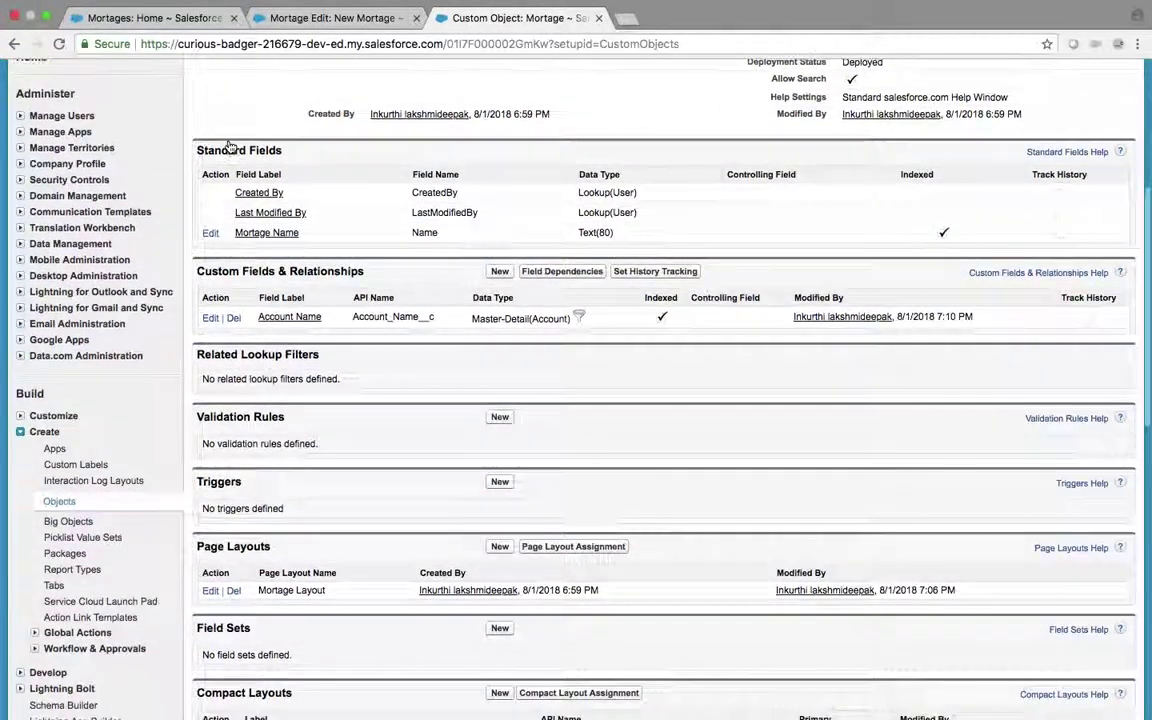
{"action": "left_click", "coordinate": [499, 271]}
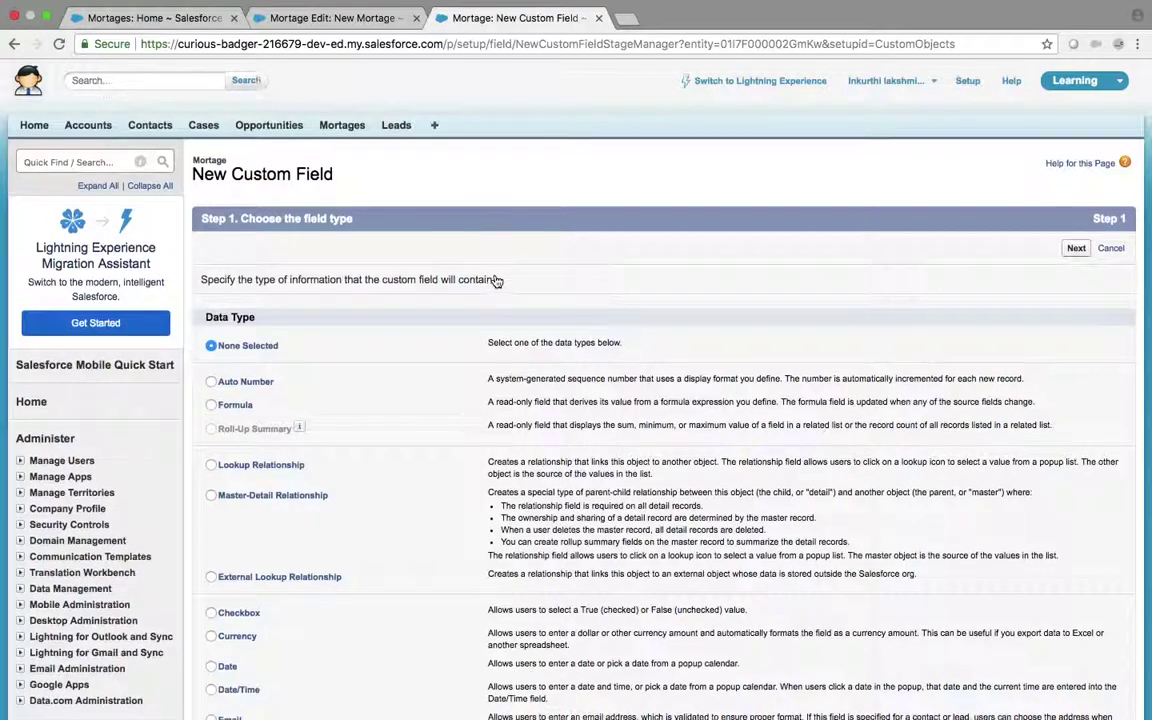
{"action": "scroll", "coordinate": [496, 281], "scroll_direction": "down", "scroll_amount": 8}
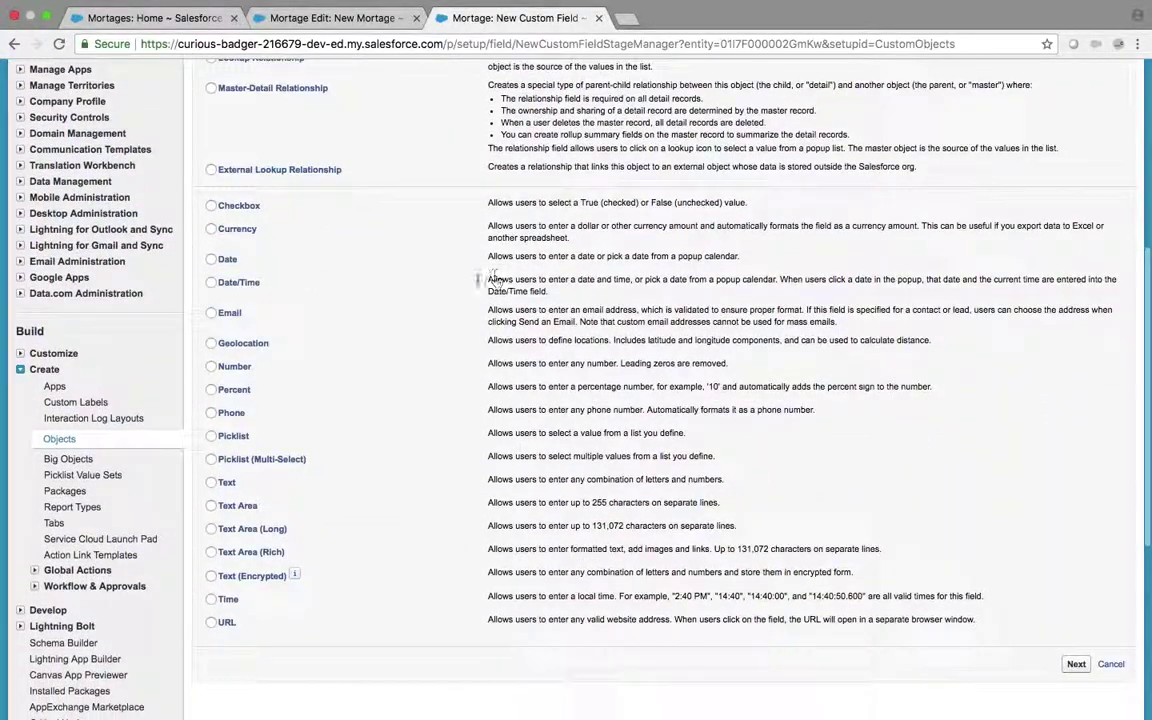
{"action": "left_click", "coordinate": [211, 436]}
{"action": "left_click", "coordinate": [1076, 665]}
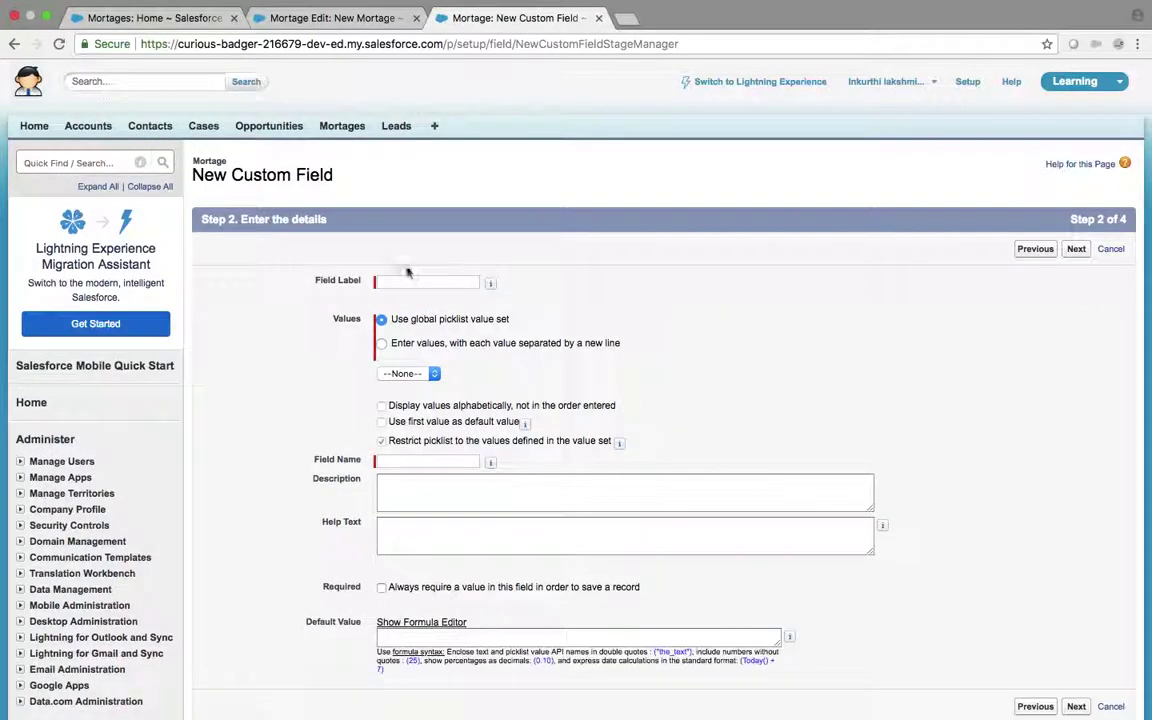
- Label the new picklist field Status and let its field name fill in to match
{"action": "left_click", "coordinate": [411, 285]}
{"action": "type", "text": "Status"}
{"action": "key", "text": "Tab"}
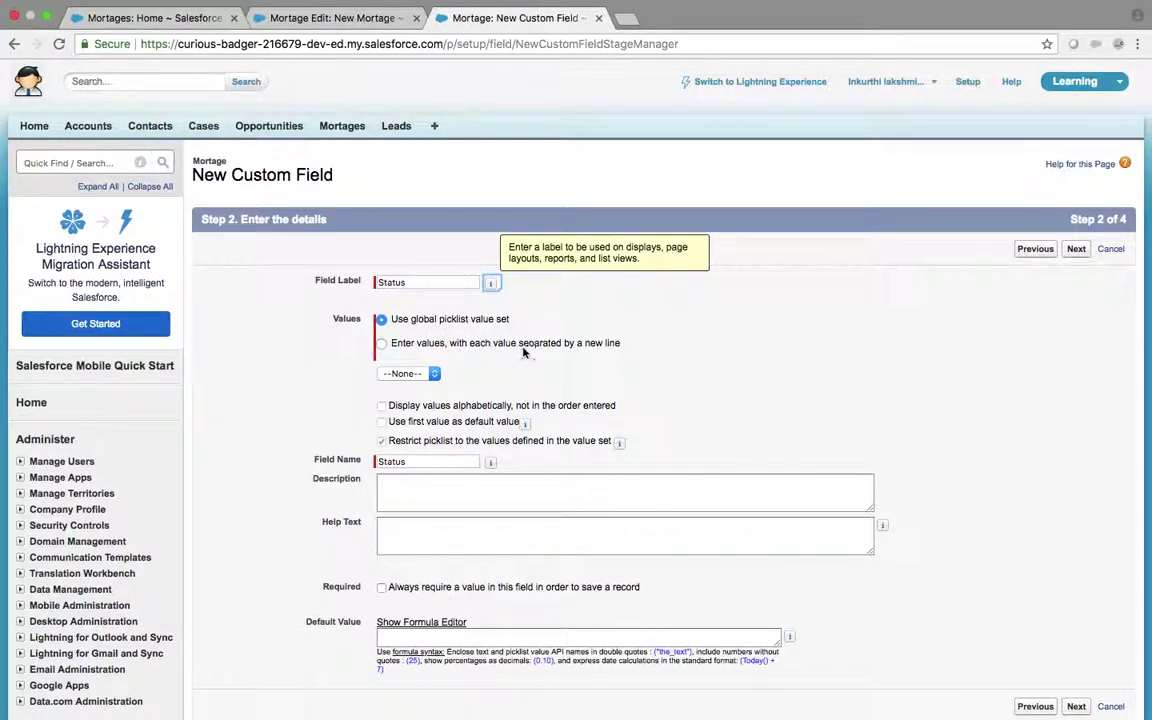
- Give the Status picklist its own values: New, Open, In-Progress, Closed Own and Closed Lost
{"action": "left_click", "coordinate": [381, 343]}
{"action": "left_click", "coordinate": [406, 393]}
{"action": "type", "text": "Open"}
{"action": "key", "text": "BackSpace"}
{"action": "key", "text": "BackSpace"}
{"action": "key", "text": "BackSpace"}
{"action": "type", "text": "New Open"}
{"action": "key", "text": "Return"}
{"action": "type", "text": "In-Progress "}
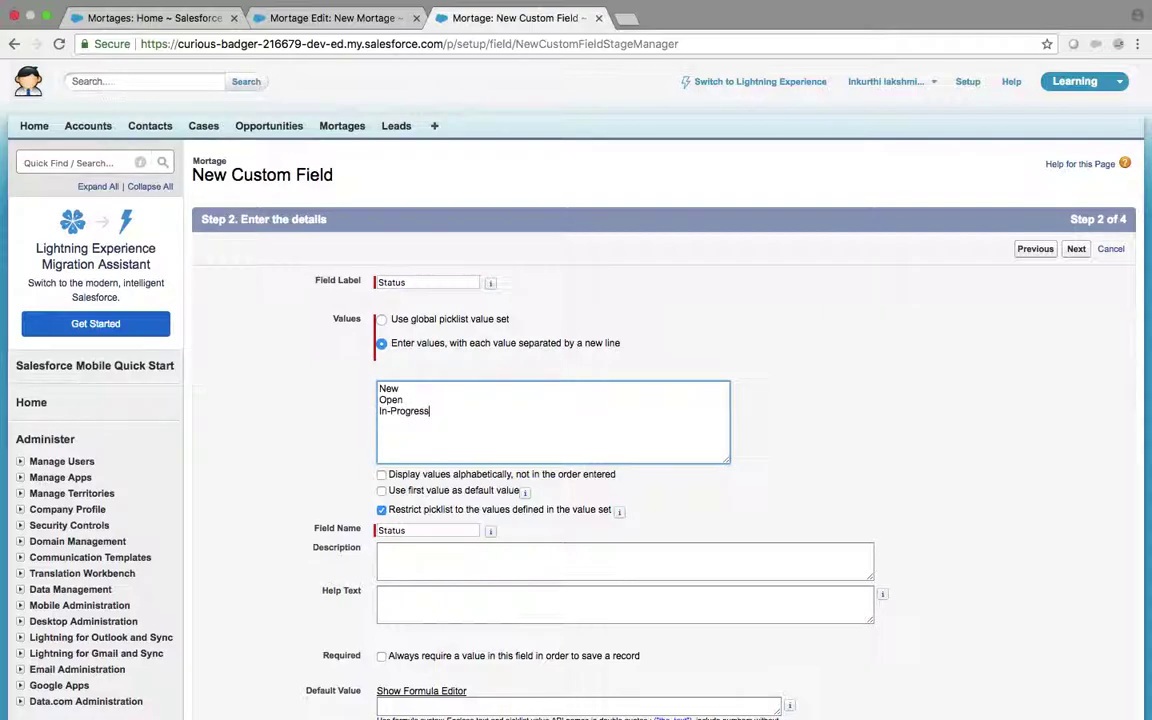
{"action": "type", "text": "Closed Own"}
{"action": "key", "text": "Return"}
{"action": "type", "text": "Closed Lost"}
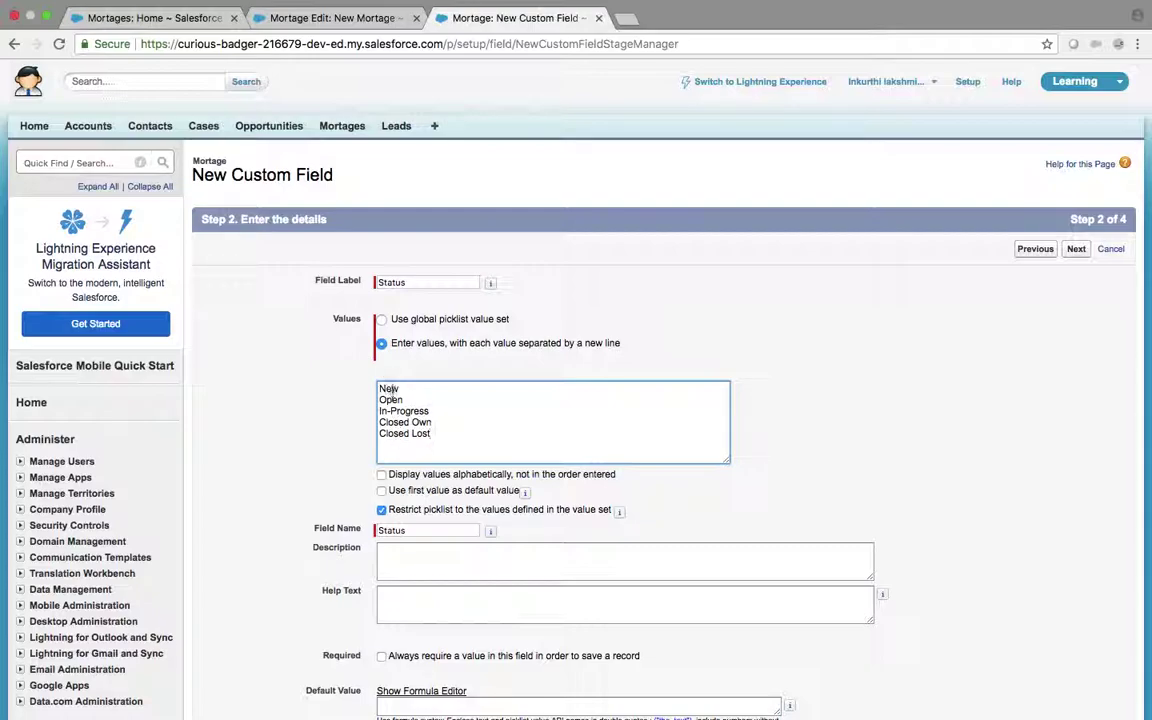
- Make the Status field visible to all profiles and save it with the Mortage Layout included
{"action": "scroll", "coordinate": [398, 425], "scroll_direction": "down", "scroll_amount": 1}
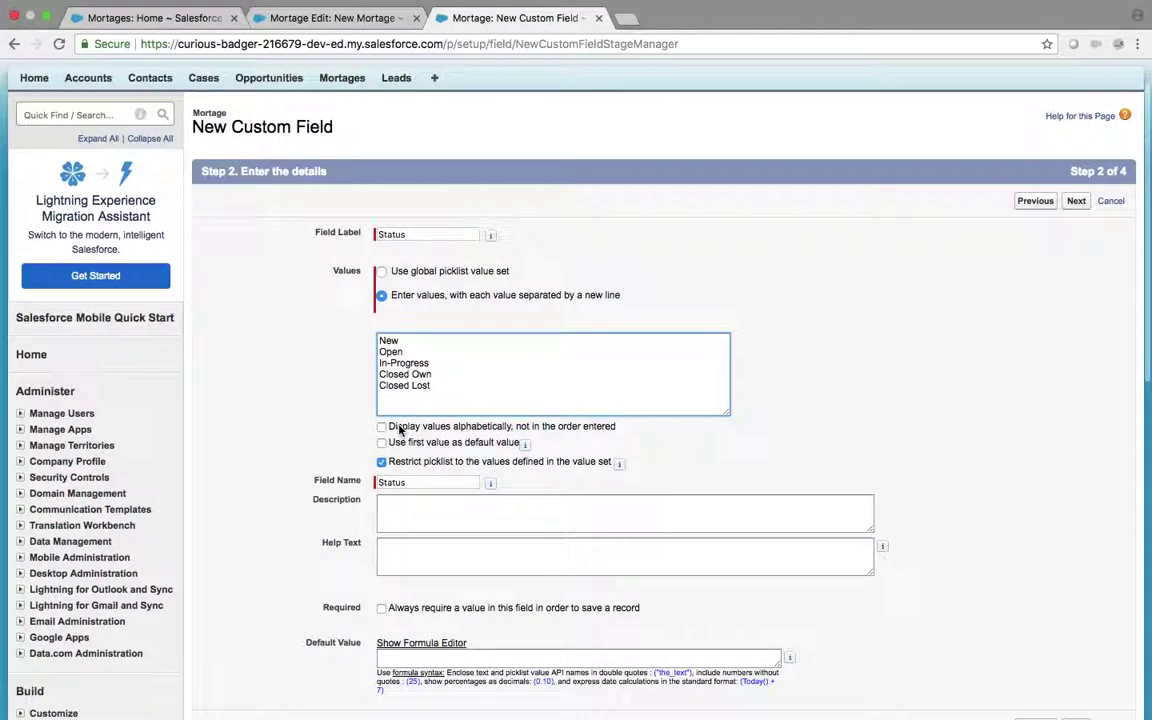
{"action": "scroll", "coordinate": [400, 460], "scroll_direction": "down", "scroll_amount": 3}
{"action": "scroll", "coordinate": [395, 477], "scroll_direction": "down", "scroll_amount": 1}
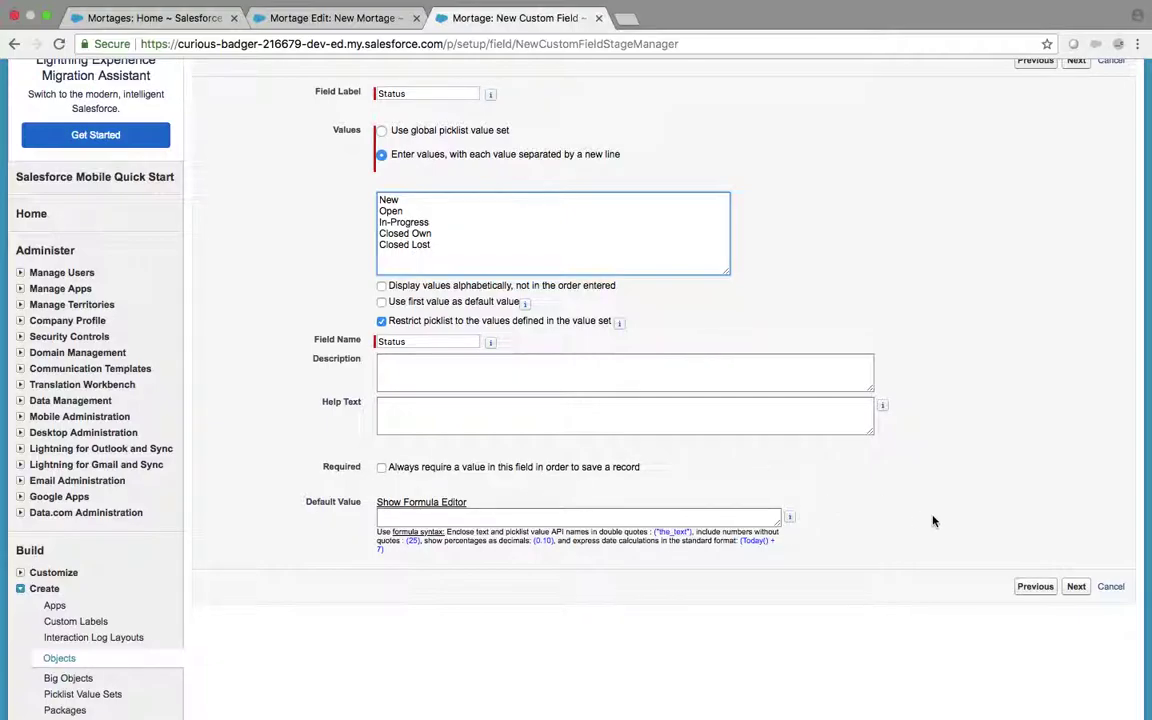
{"action": "left_click", "coordinate": [1077, 588]}
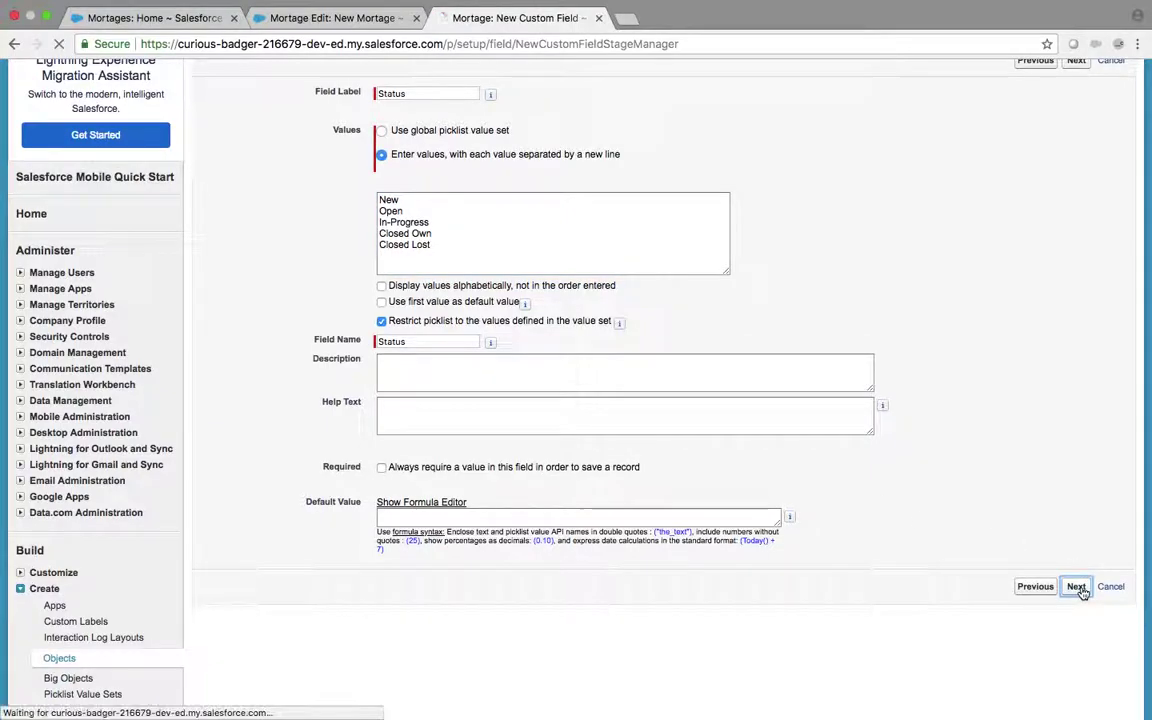
{"action": "left_click", "coordinate": [807, 388]}
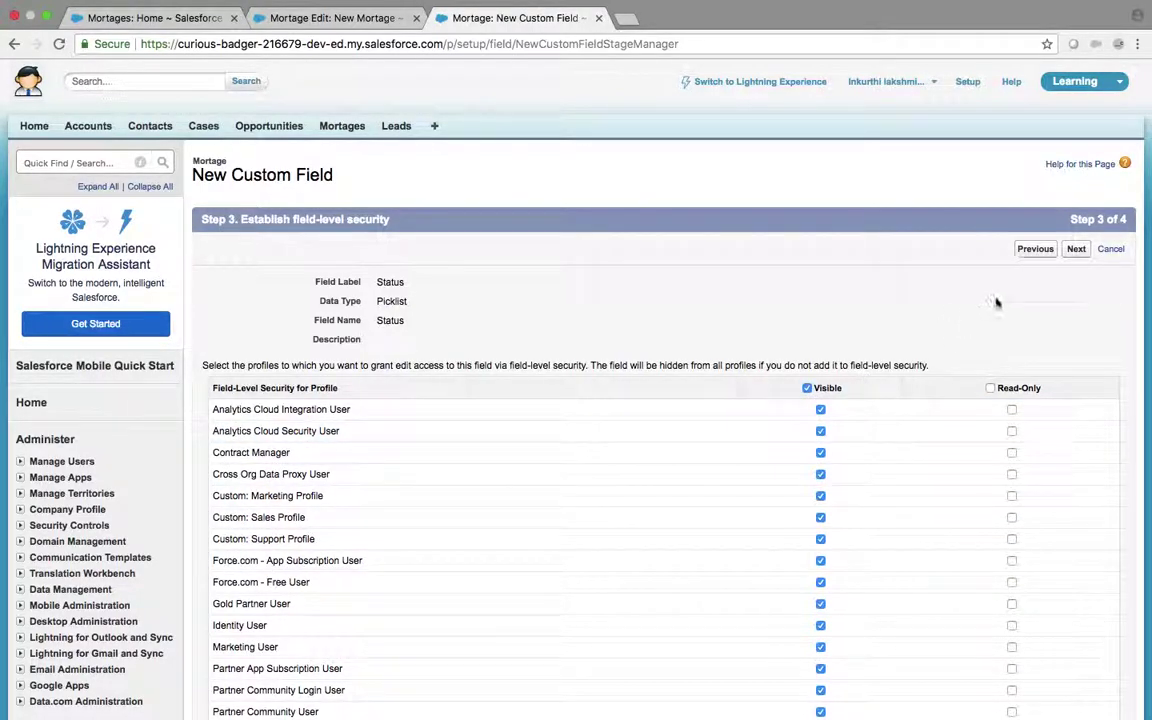
{"action": "left_click", "coordinate": [1071, 254]}
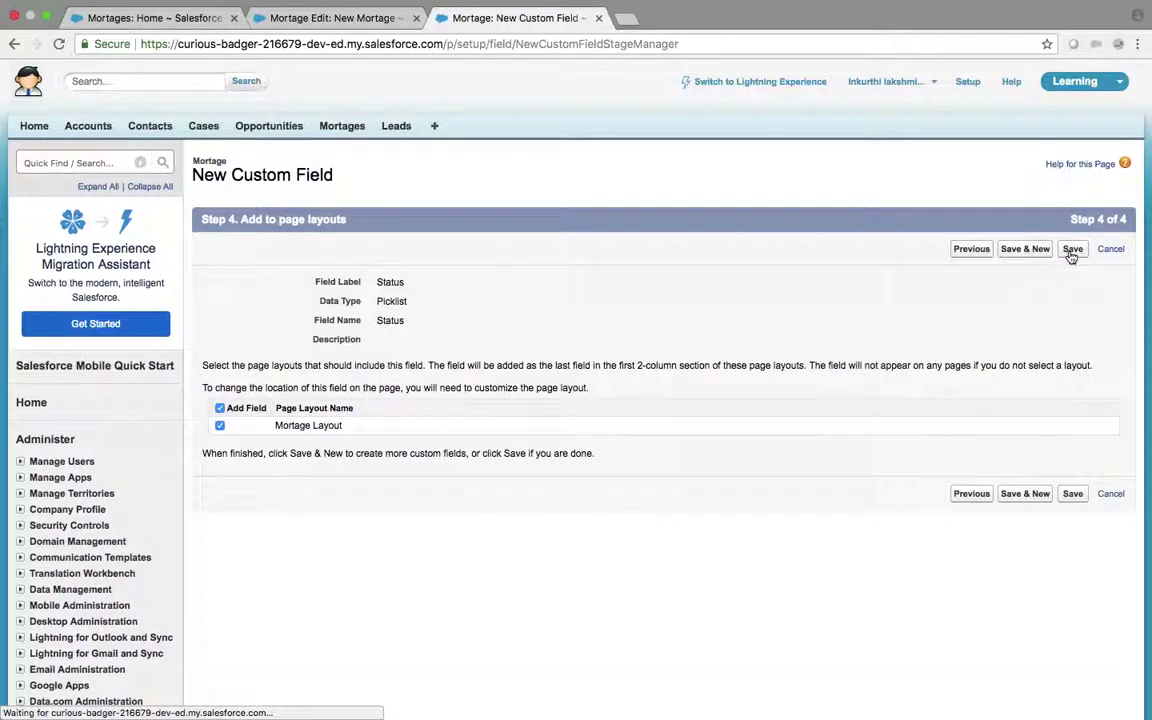
{"action": "left_click", "coordinate": [1071, 254]}
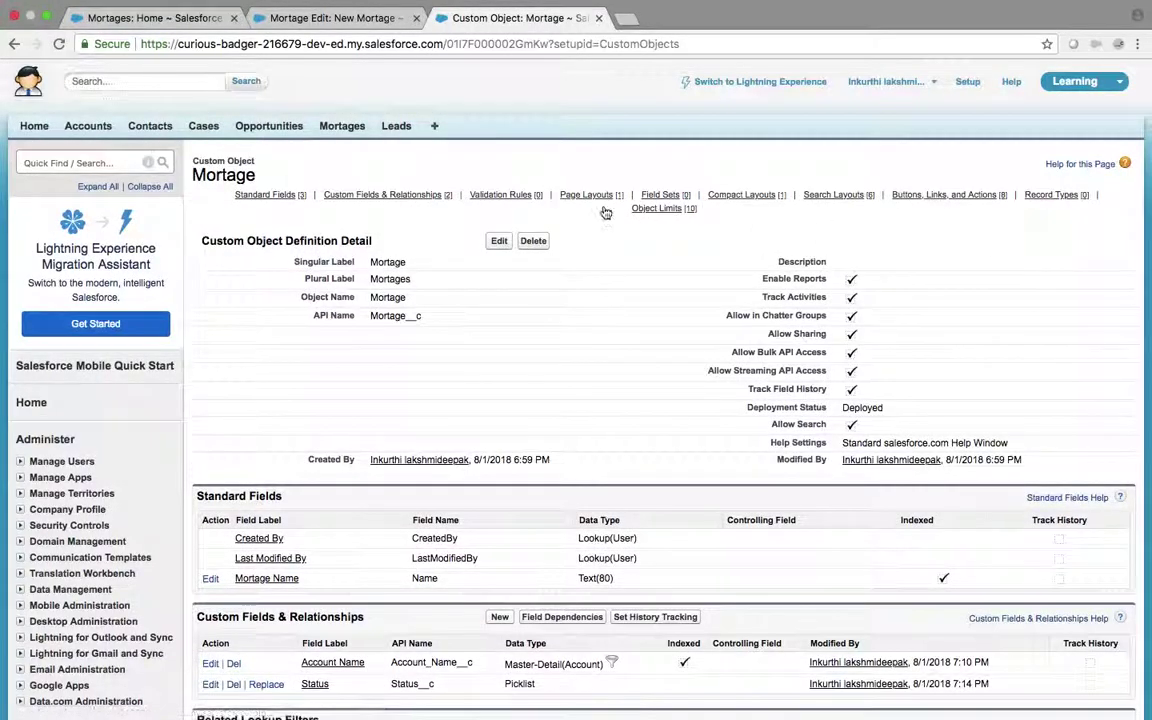
- Reload the New Mortage form and examine the options offered by the Status picklist
{"action": "left_click", "coordinate": [345, 18]}
{"action": "left_click", "coordinate": [58, 44]}
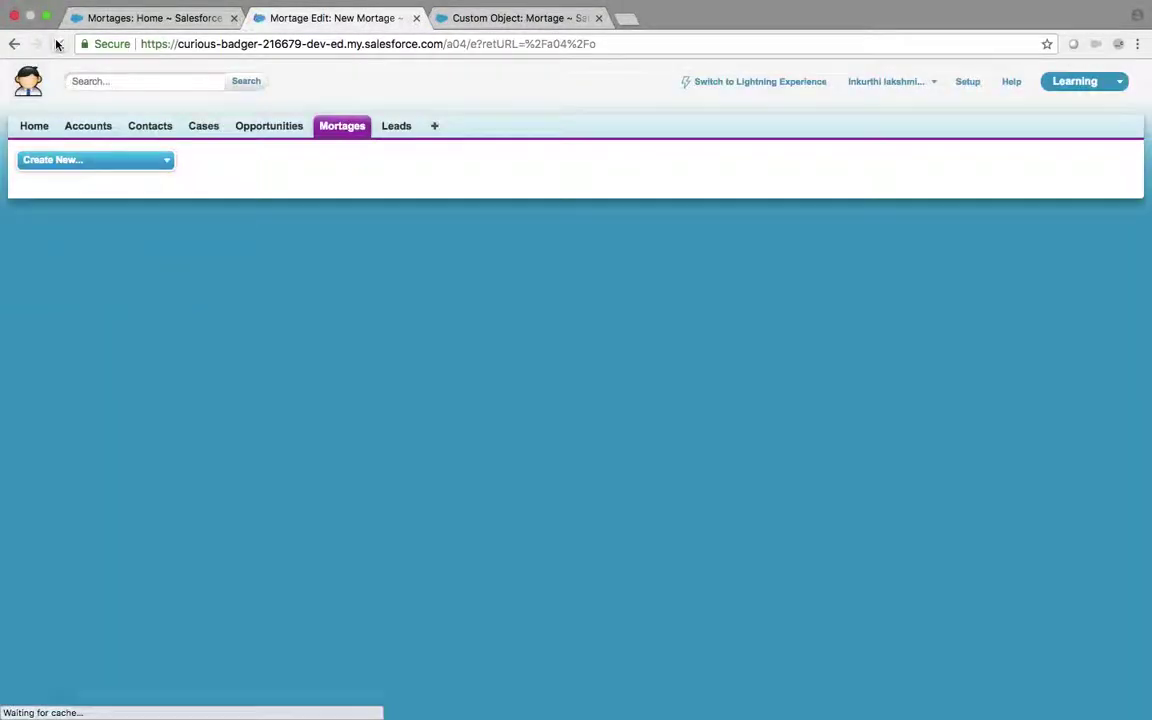
{"action": "left_click", "coordinate": [418, 312]}
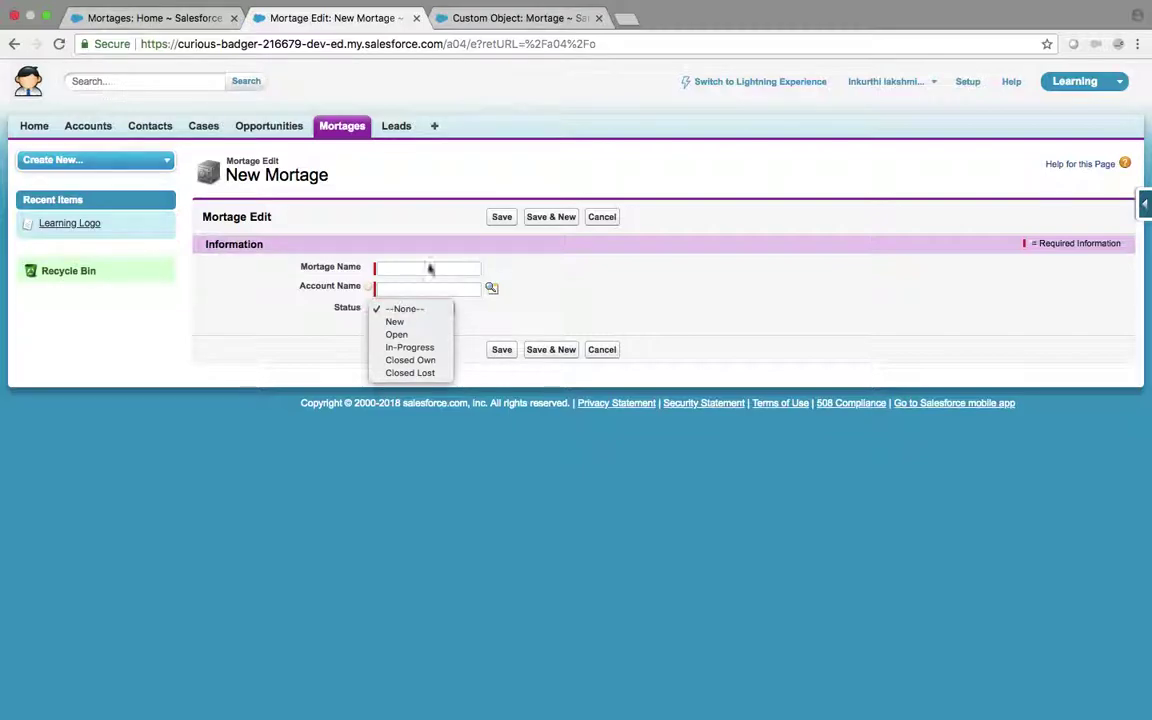
{"action": "left_click", "coordinate": [530, 23]}
{"action": "left_click", "coordinate": [527, 21]}
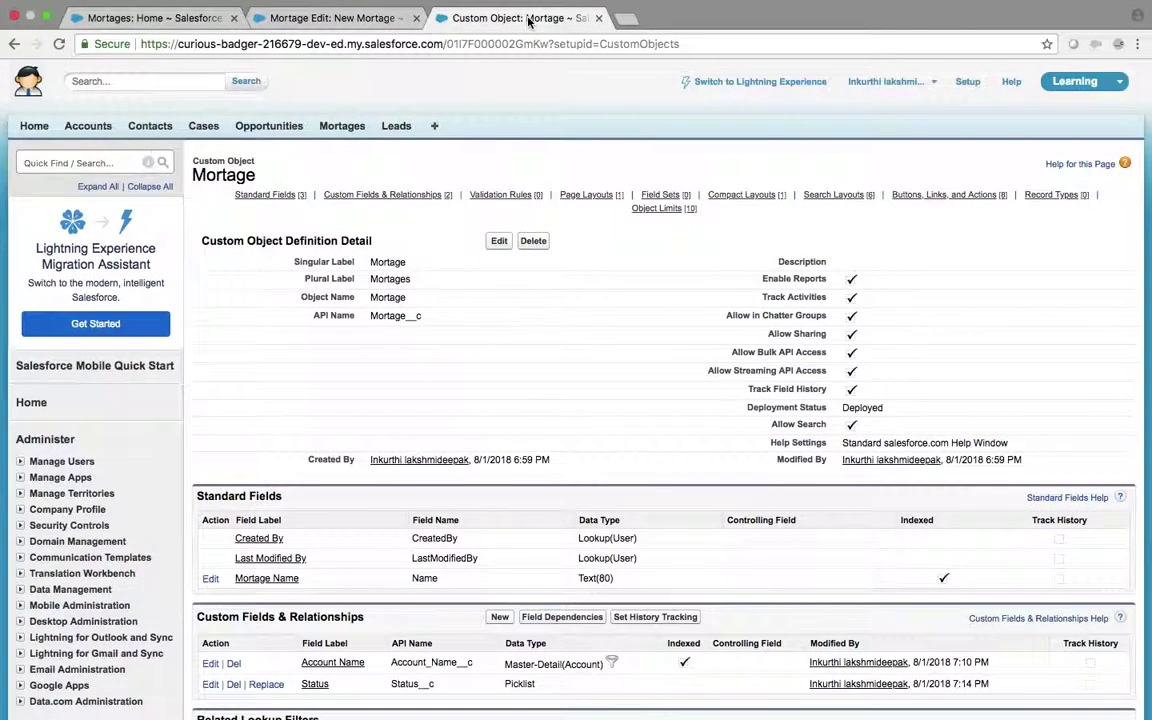
{"action": "scroll", "coordinate": [475, 441], "scroll_direction": "down", "scroll_amount": 3}
{"action": "left_click", "coordinate": [497, 473]}
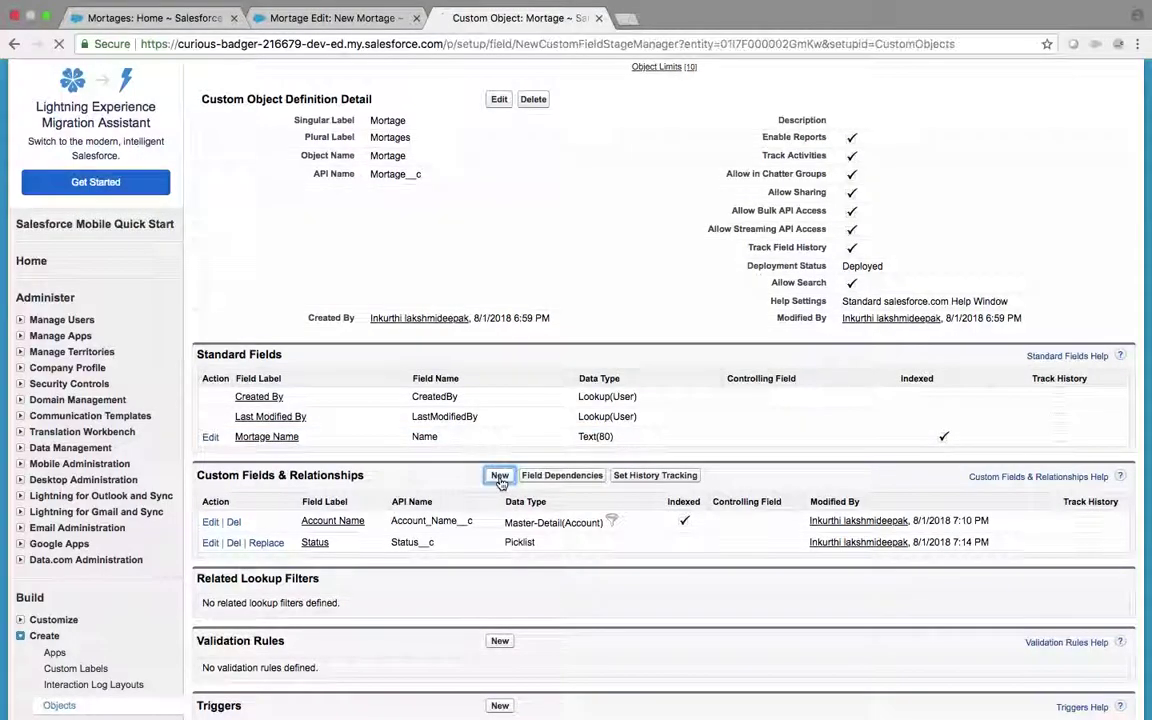
{"action": "scroll", "coordinate": [501, 483], "scroll_direction": "down", "scroll_amount": 3}
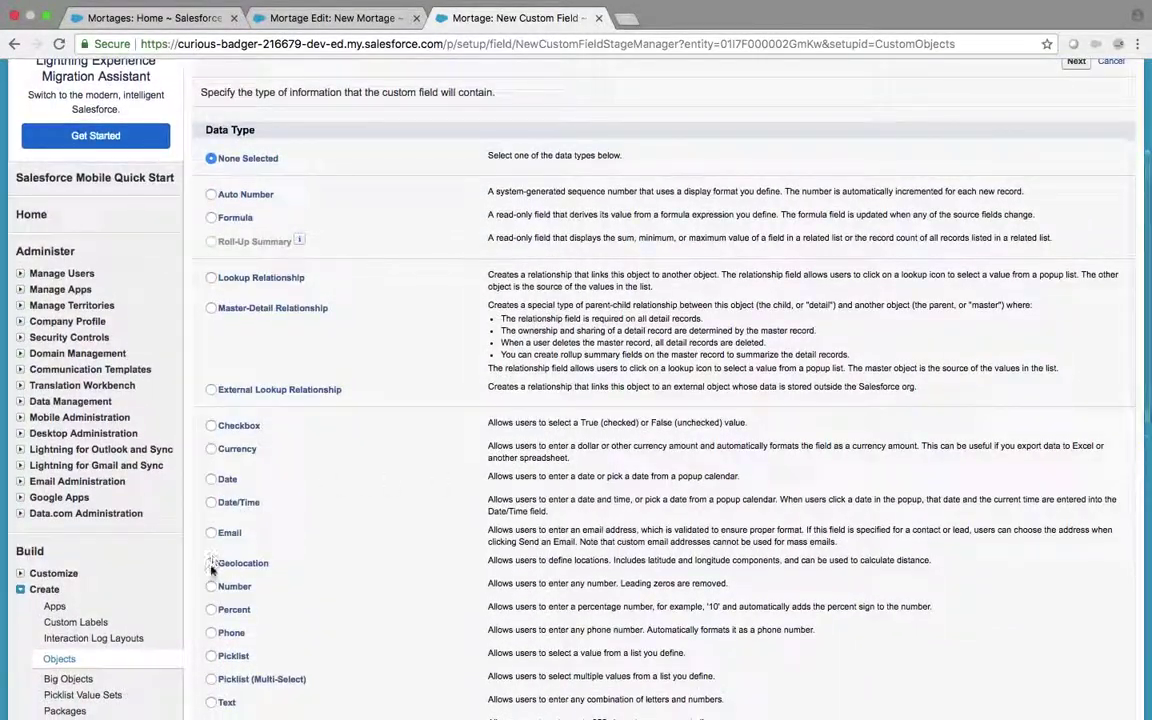
{"action": "scroll", "coordinate": [212, 615], "scroll_direction": "down", "scroll_amount": 2}
{"action": "left_click", "coordinate": [209, 581]}
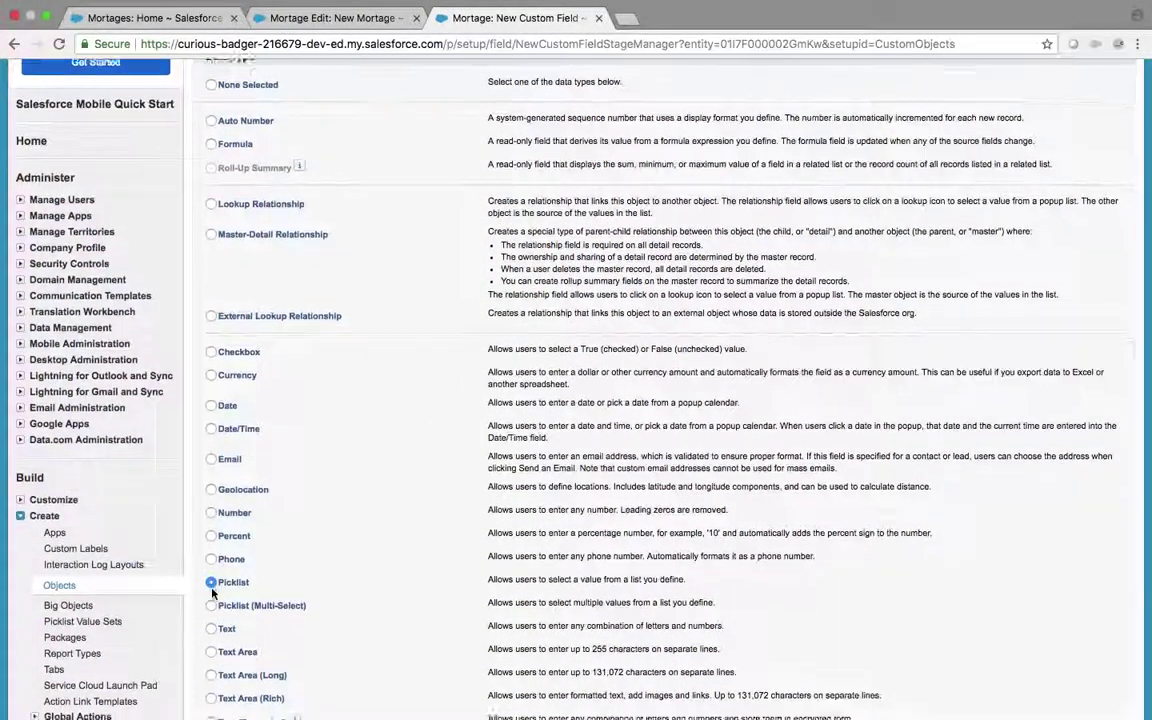
{"action": "scroll", "coordinate": [818, 612], "scroll_direction": "down", "scroll_amount": 2}
{"action": "left_click", "coordinate": [1076, 649]}
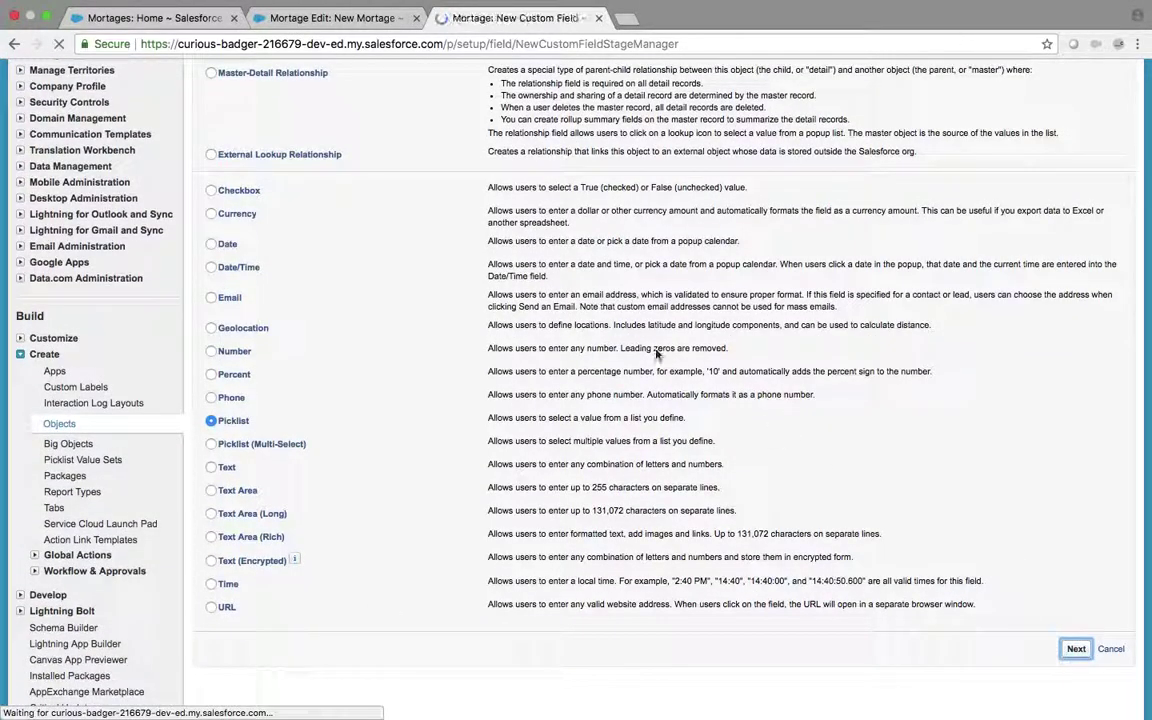
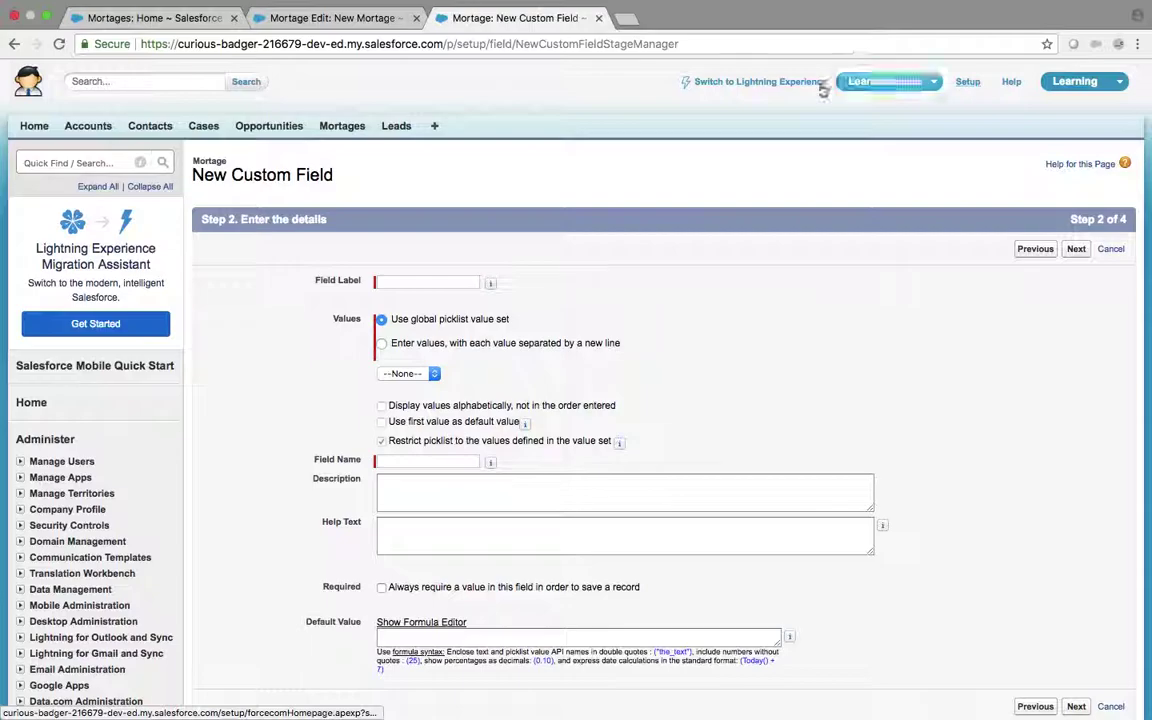
- Find the picklist value sets in Setup and start a new global value set labelled Sub-Status, with the name Sub_Status
{"action": "left_click", "coordinate": [59, 162]}
{"action": "type", "text": "pickl"}
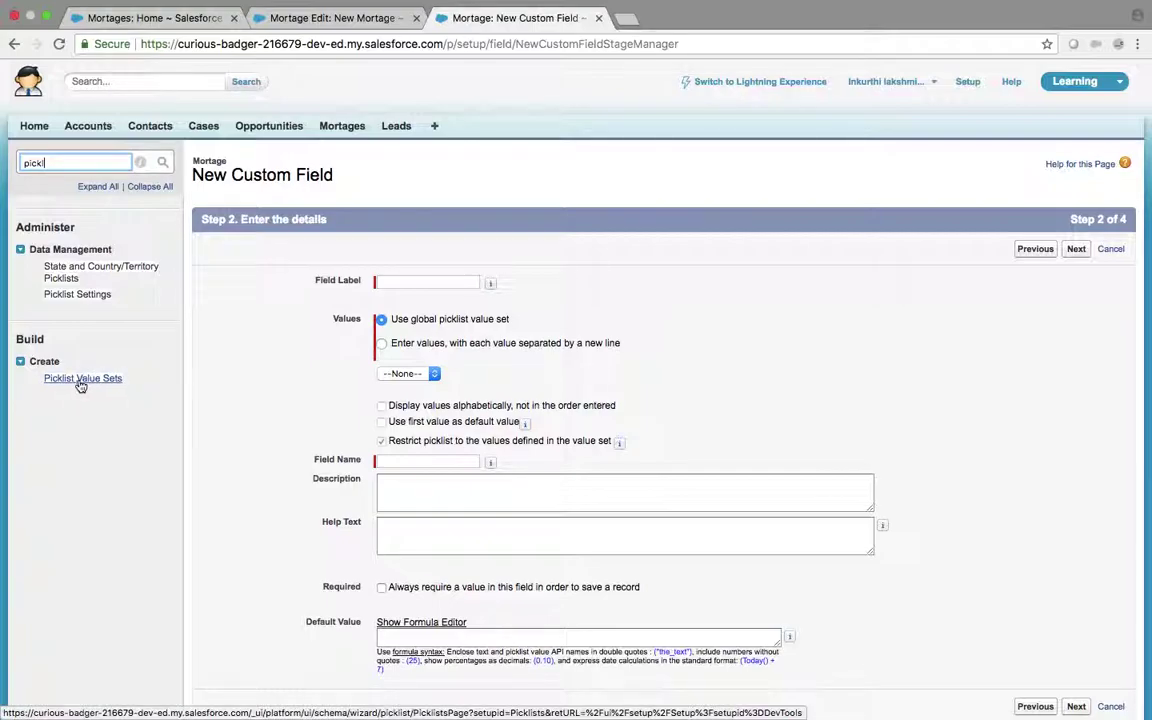
{"action": "left_click", "coordinate": [81, 380]}
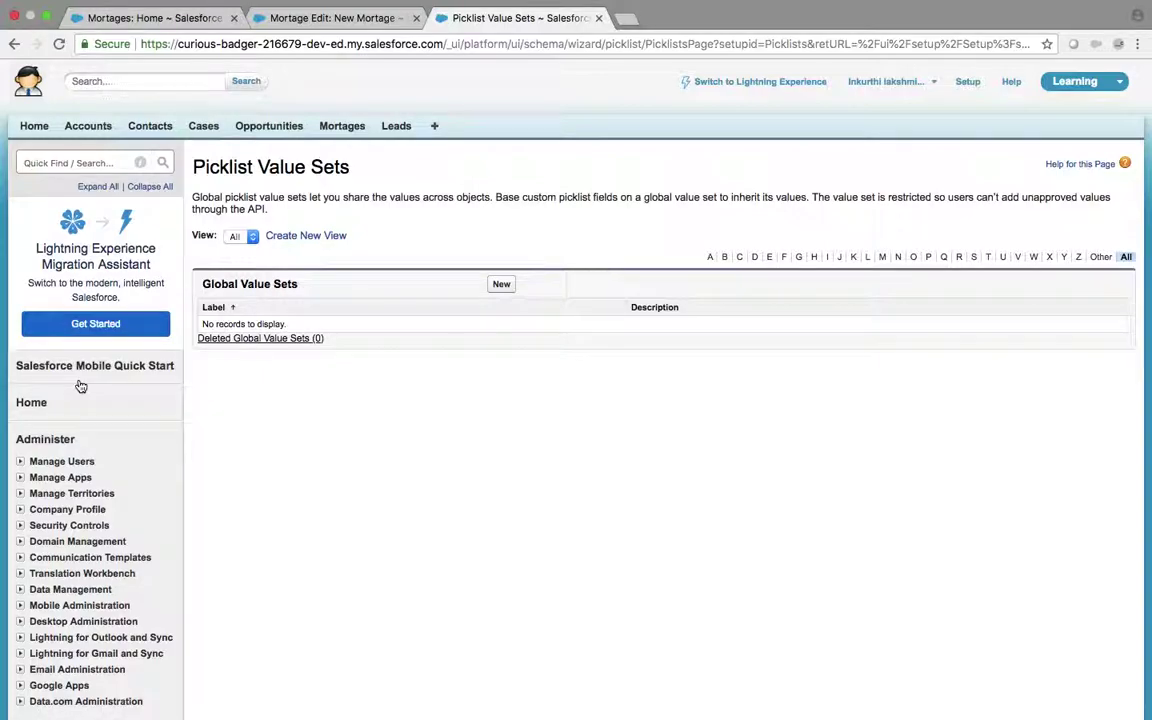
{"action": "left_click", "coordinate": [501, 284]}
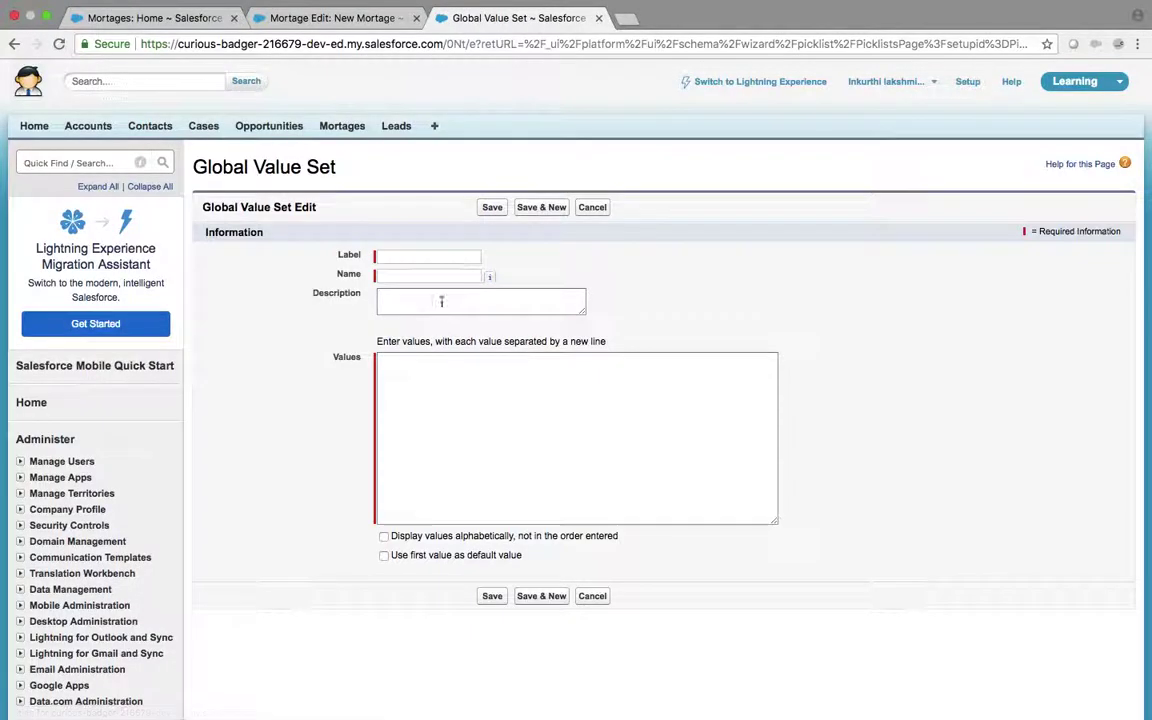
{"action": "left_click", "coordinate": [425, 257]}
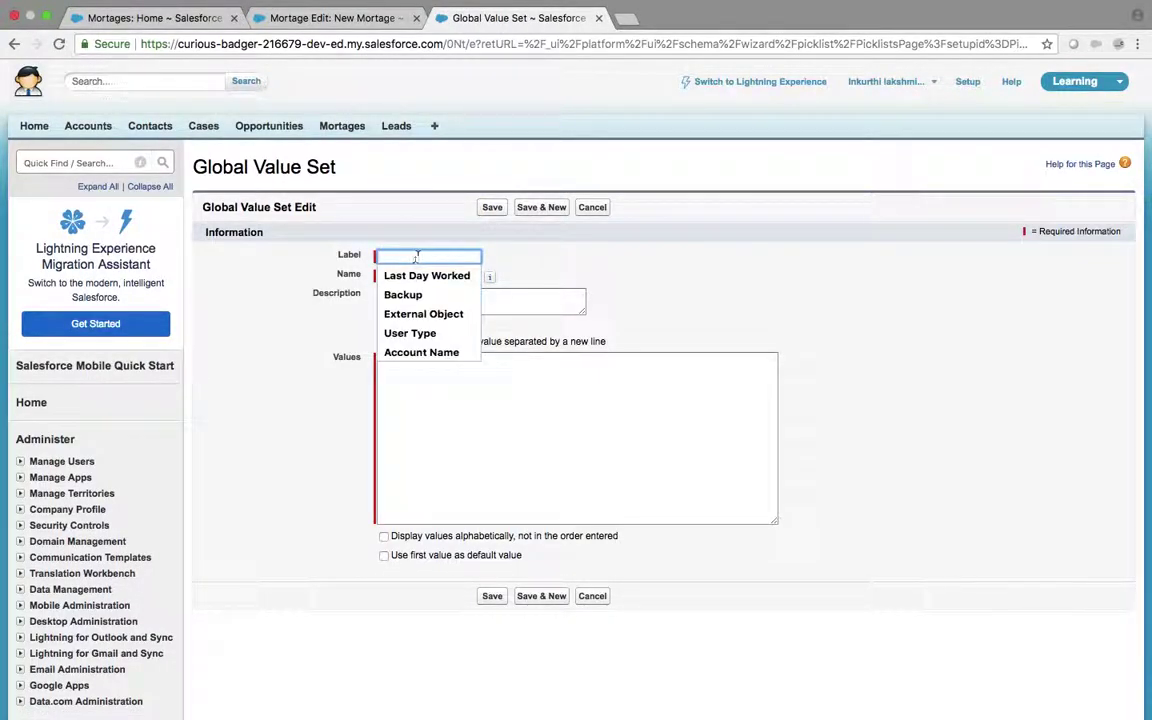
{"action": "type", "text": "Sub-Status"}
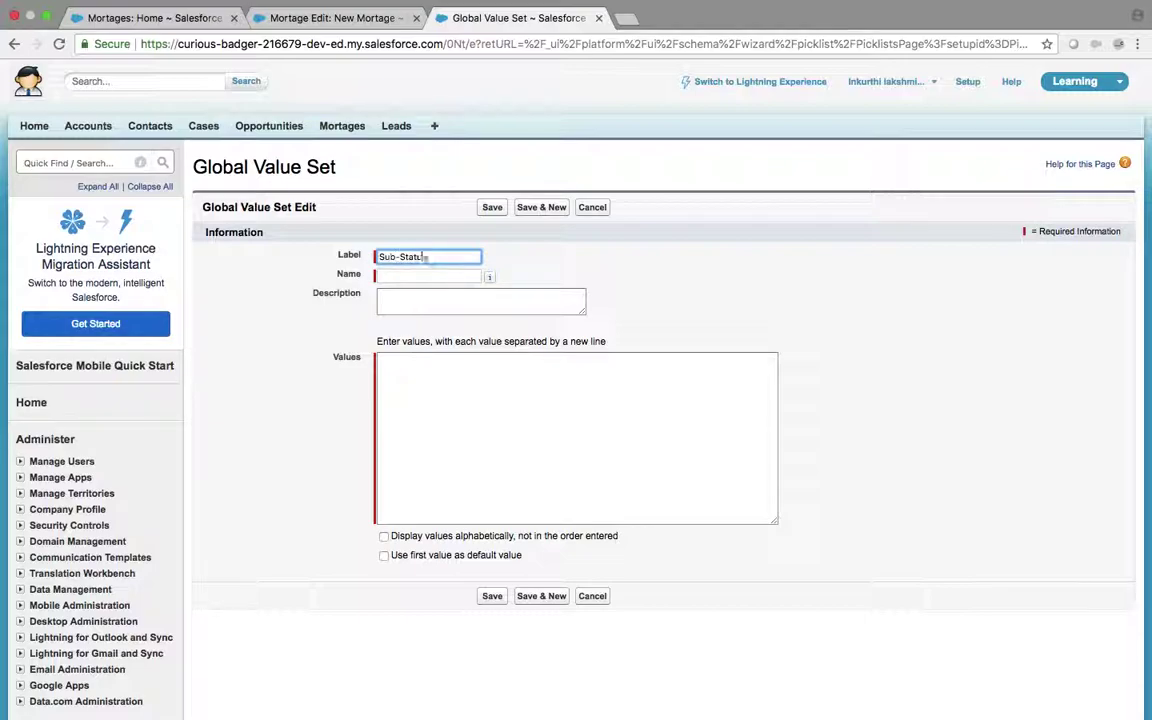
{"action": "key", "text": "Tab"}
- Give the value set the values Working, Interested, Promoted, Not Interested, Qualified and NA, and save it
{"action": "left_click", "coordinate": [407, 388]}
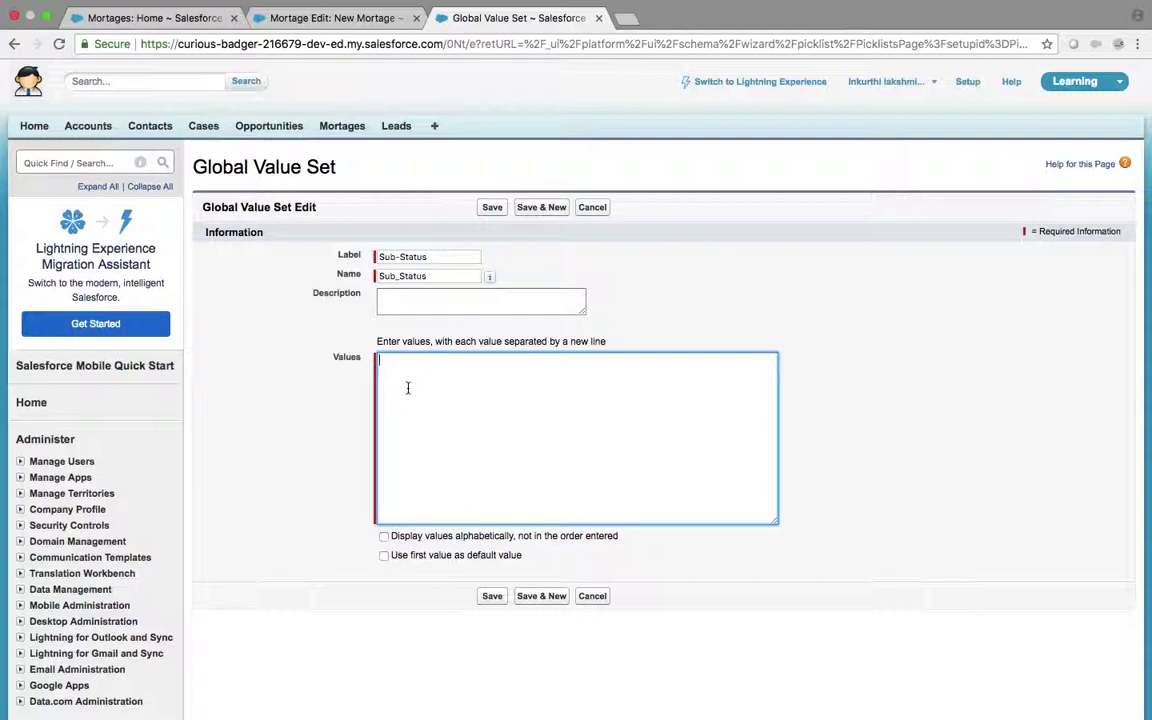
{"action": "type", "text": "Workin"}
{"action": "type", "text": "Interi"}
{"action": "type", "text": "este"}
{"action": "type", "text": "Promoted "}
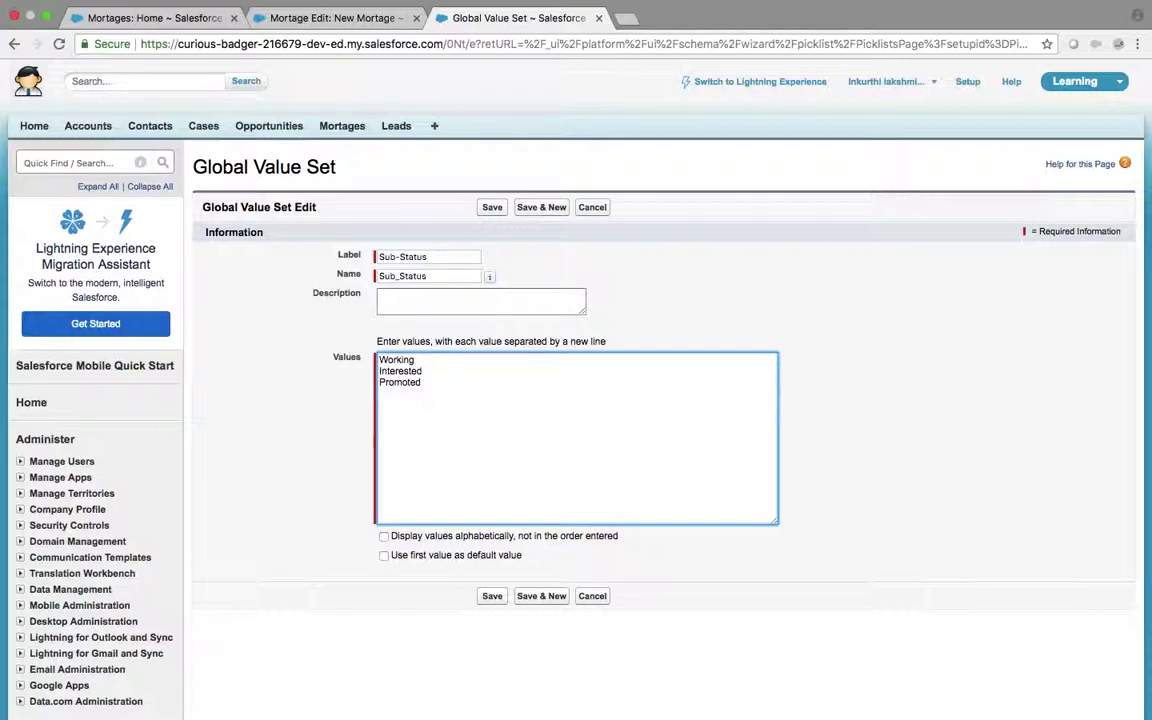
{"action": "type", "text": "Ni"}
{"action": "type", "text": "Quilified"}
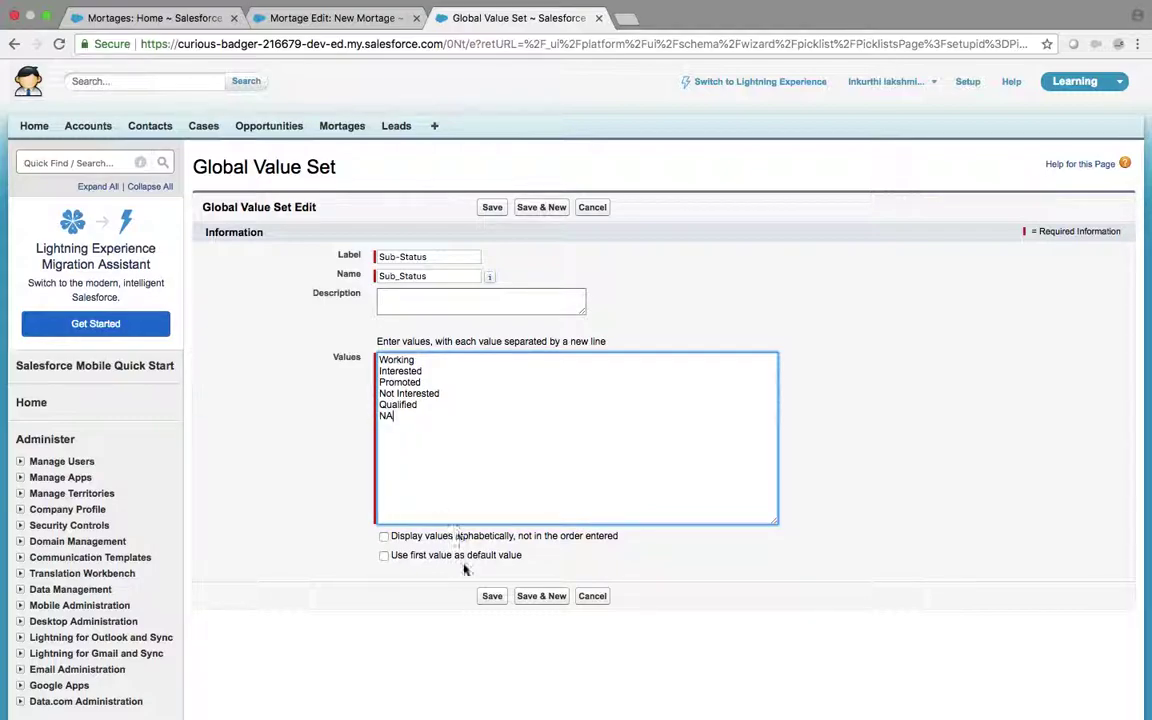
{"action": "left_click", "coordinate": [494, 597]}
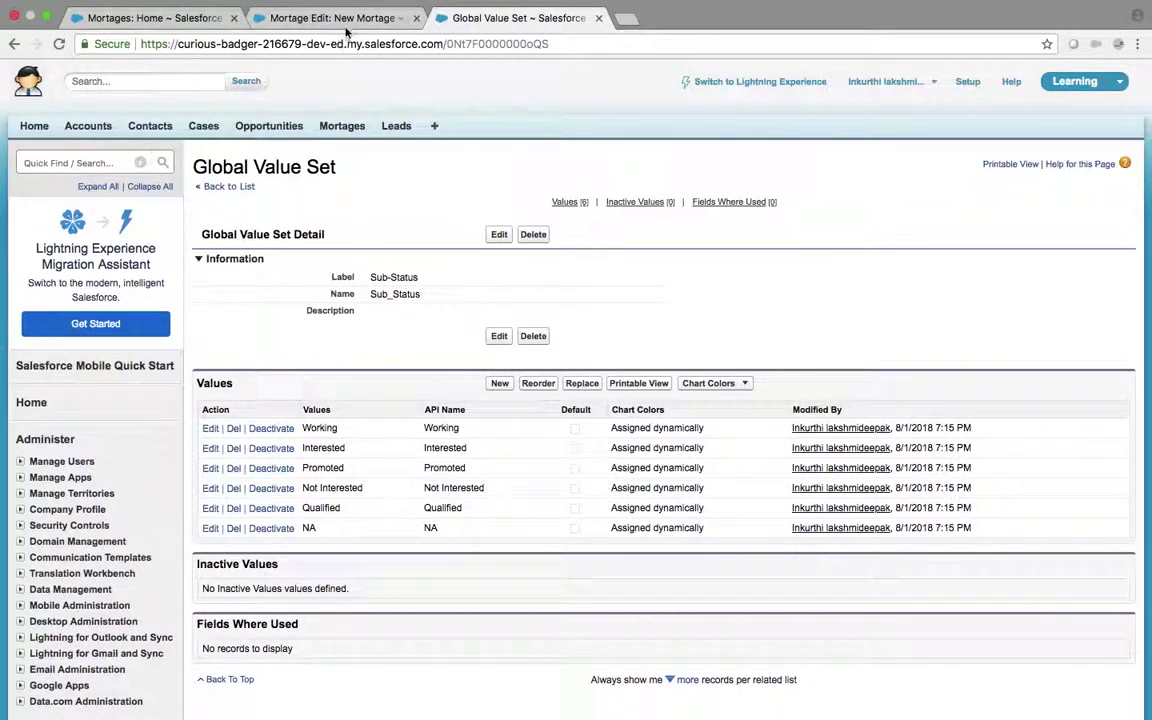
- Open the Mortage object's definition from the New Mortage form and start a new custom field of the Picklist type
{"action": "left_click", "coordinate": [345, 22]}
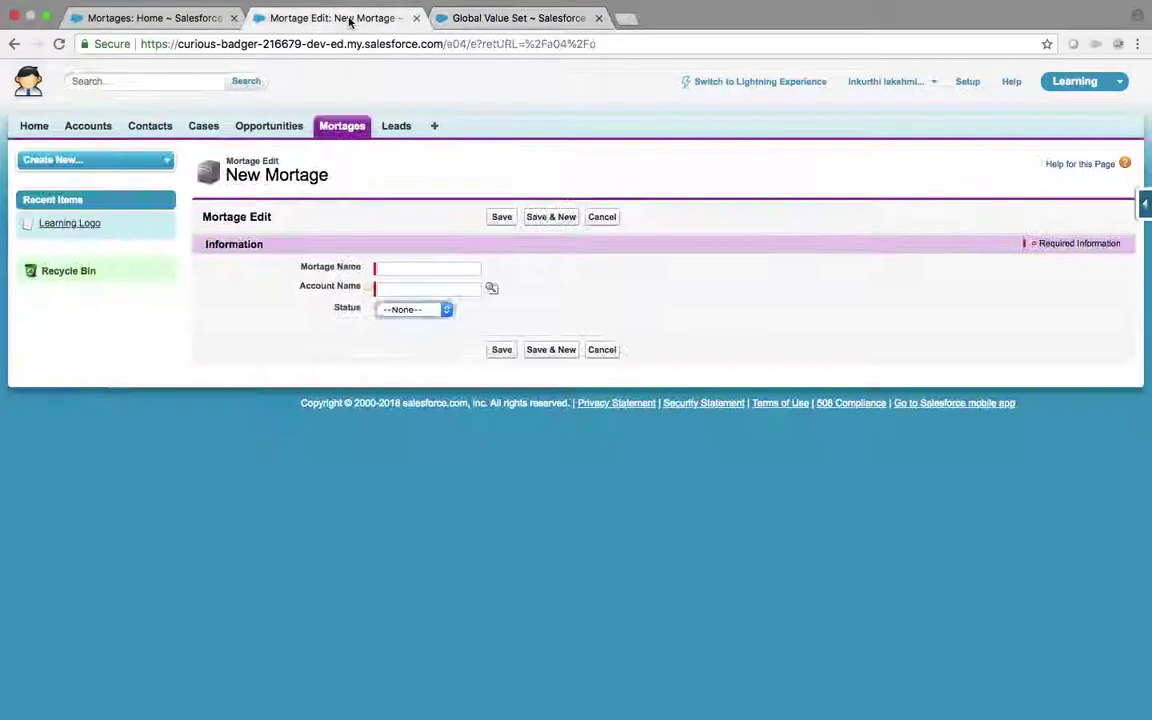
{"action": "mouse_move", "coordinate": [1146, 207]}
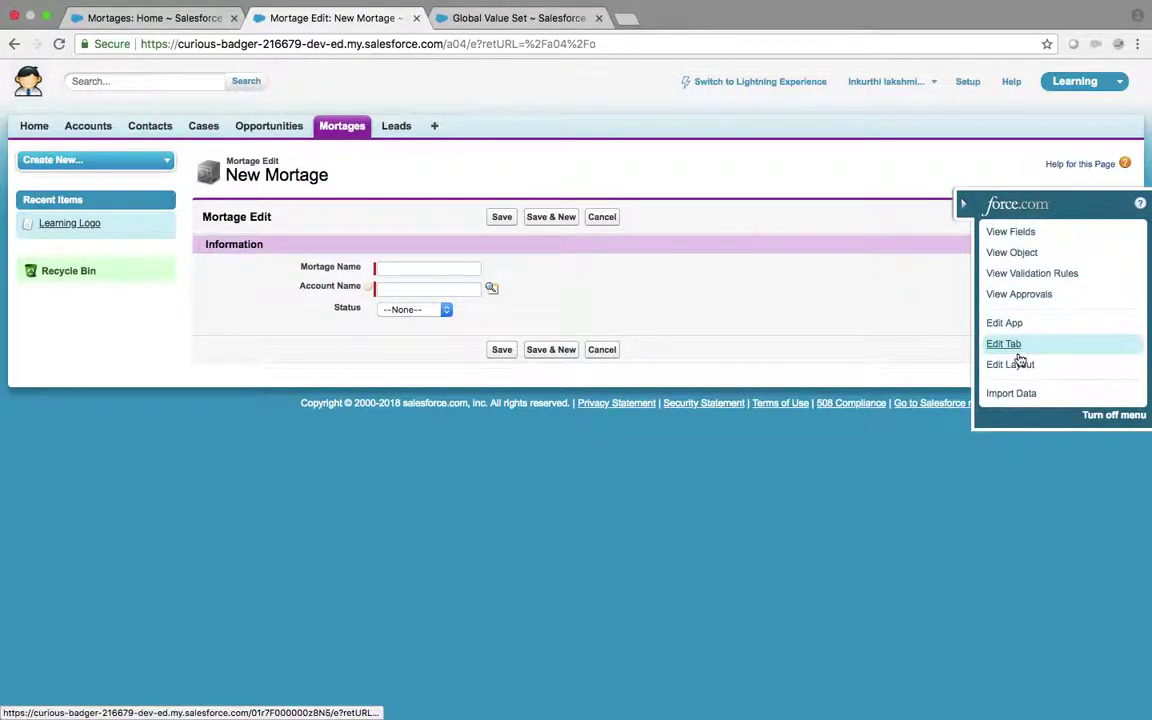
{"action": "left_click", "coordinate": [1006, 253]}
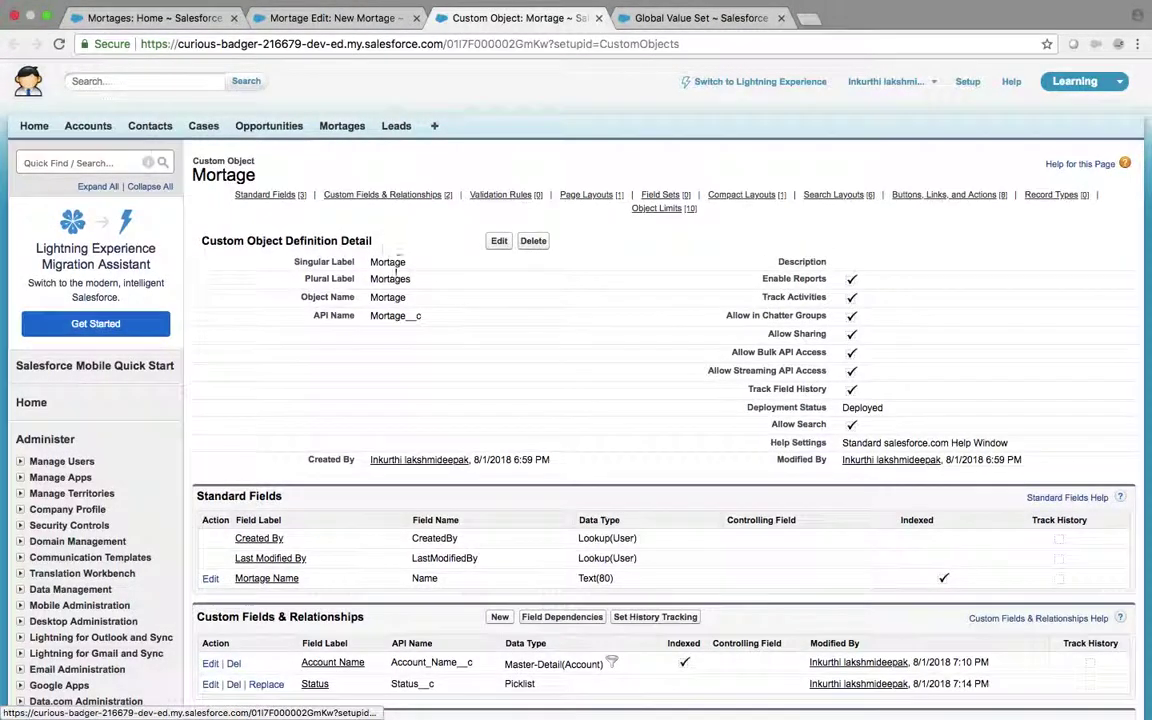
{"action": "scroll", "coordinate": [394, 293], "scroll_direction": "down", "scroll_amount": 5}
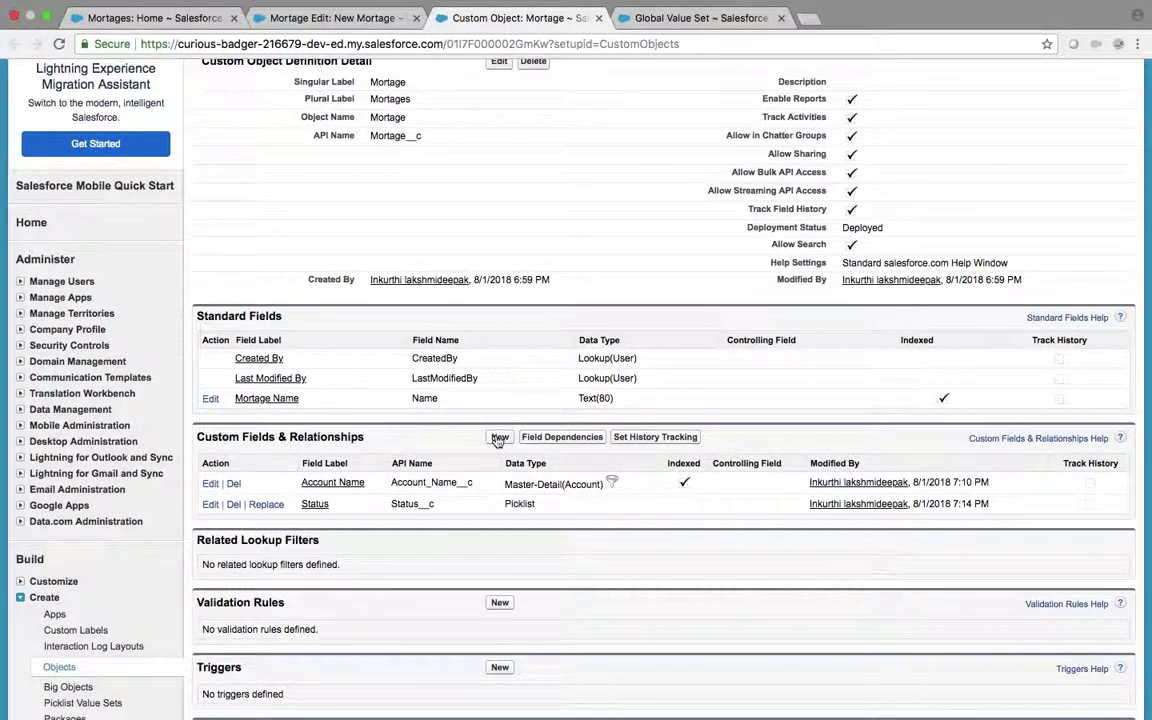
{"action": "left_click", "coordinate": [499, 438]}
{"action": "scroll", "coordinate": [497, 441], "scroll_direction": "down", "scroll_amount": 6}
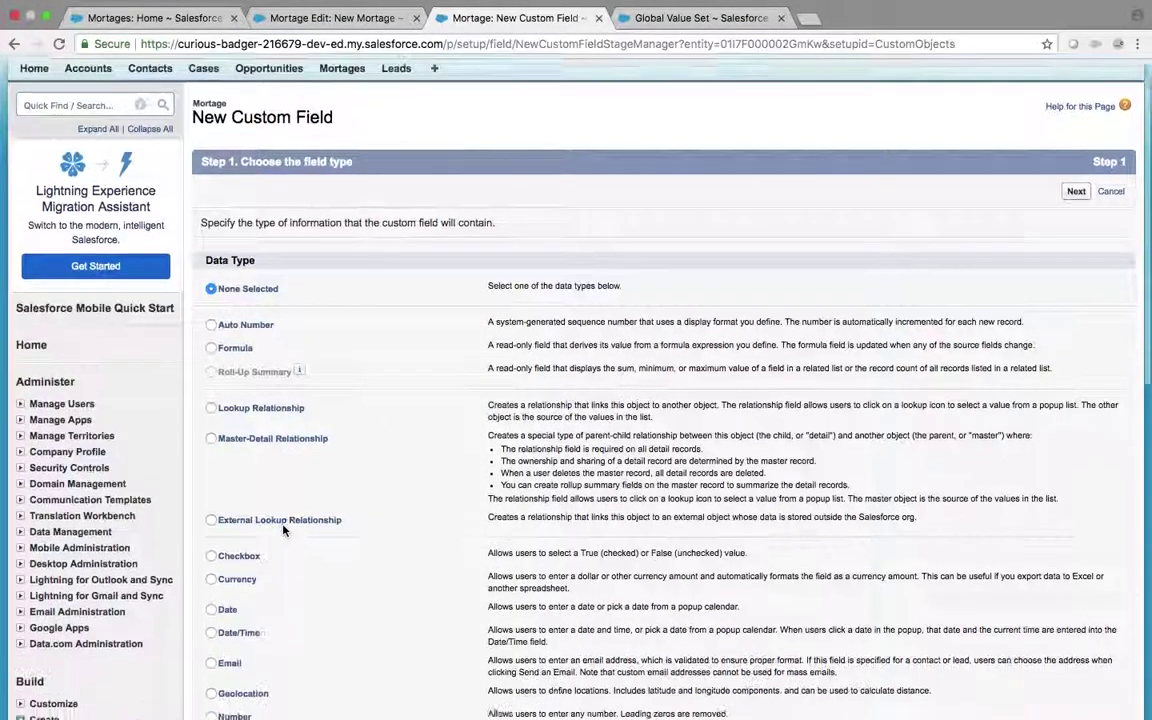
{"action": "left_click", "coordinate": [210, 602]}
{"action": "scroll", "coordinate": [207, 606], "scroll_direction": "up", "scroll_amount": 6}
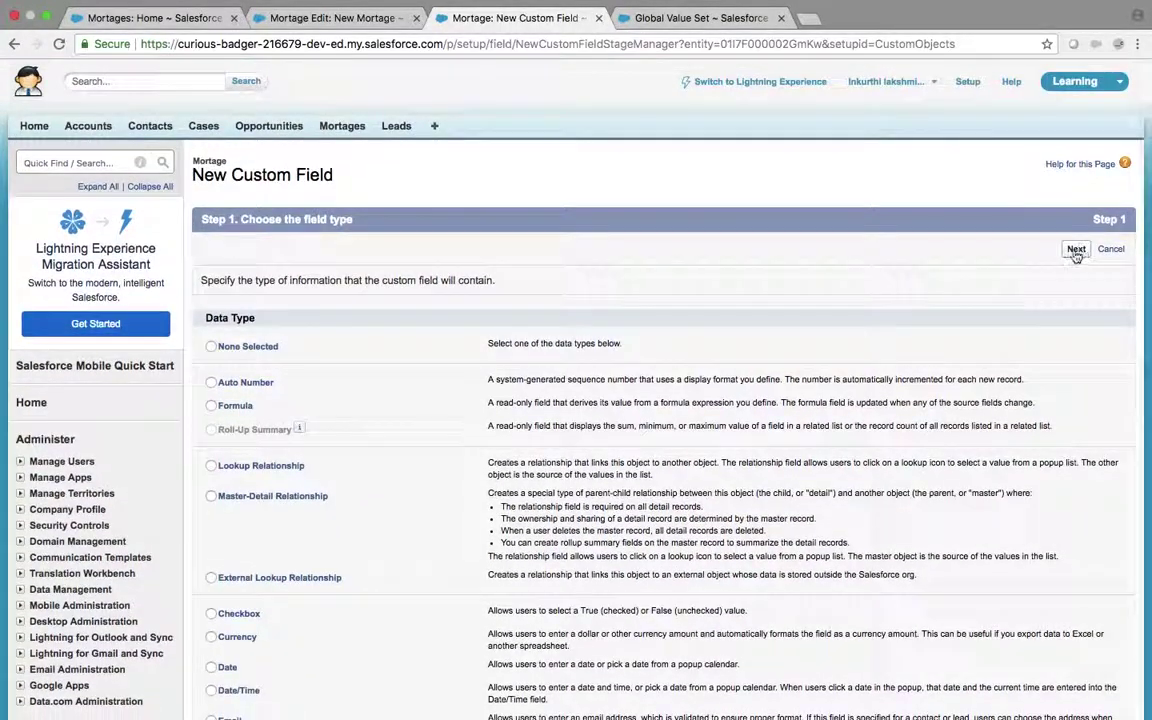
{"action": "left_click", "coordinate": [1076, 250]}
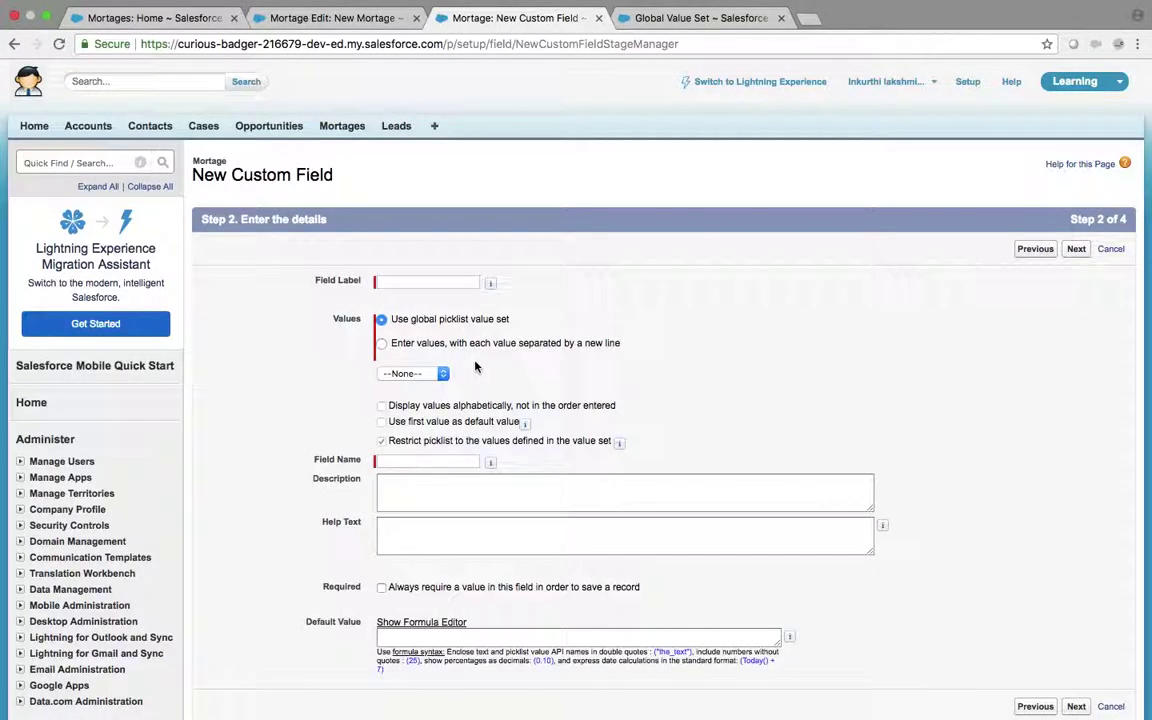
- Base the new picklist field on the Sub-Status global value set and review the values defined in that set
{"action": "left_click", "coordinate": [413, 373]}
{"action": "left_click", "coordinate": [423, 387]}
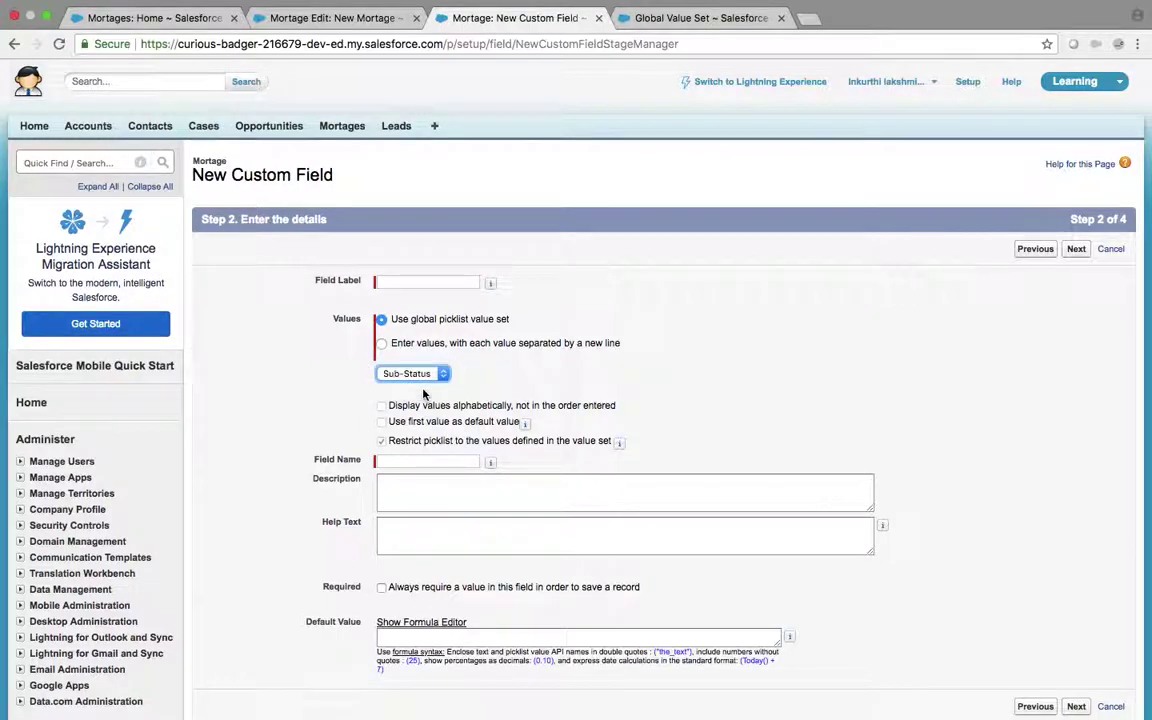
{"action": "left_click", "coordinate": [700, 17]}
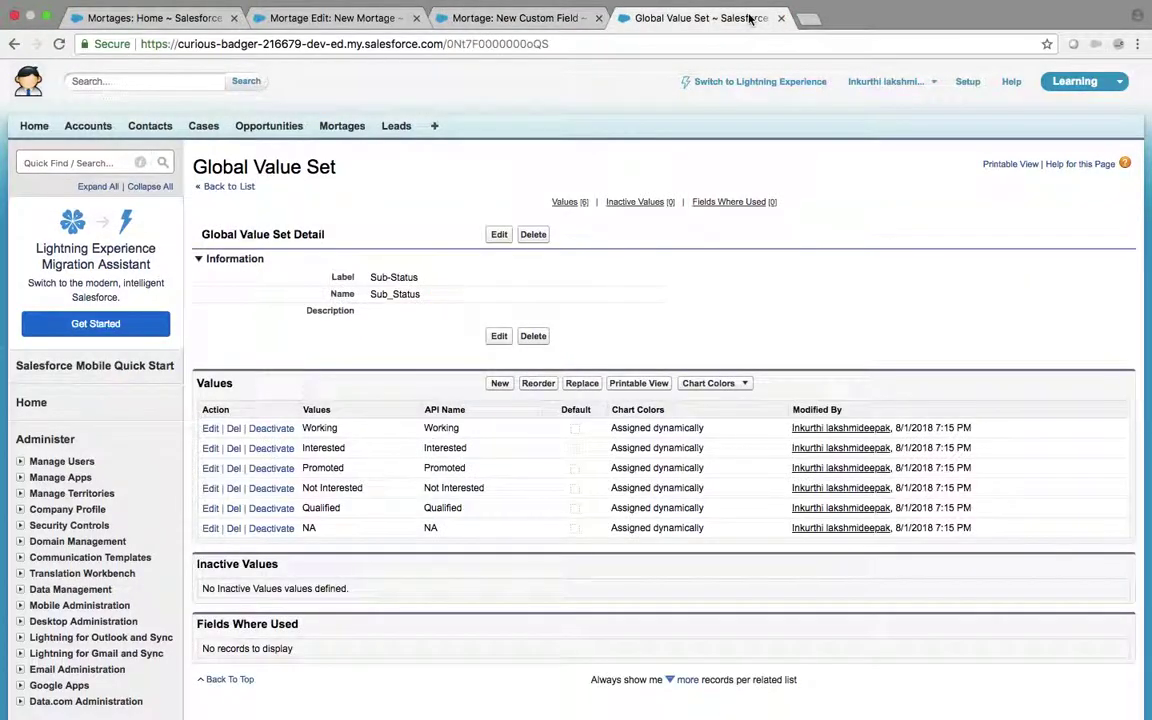
{"action": "left_click", "coordinate": [505, 18]}
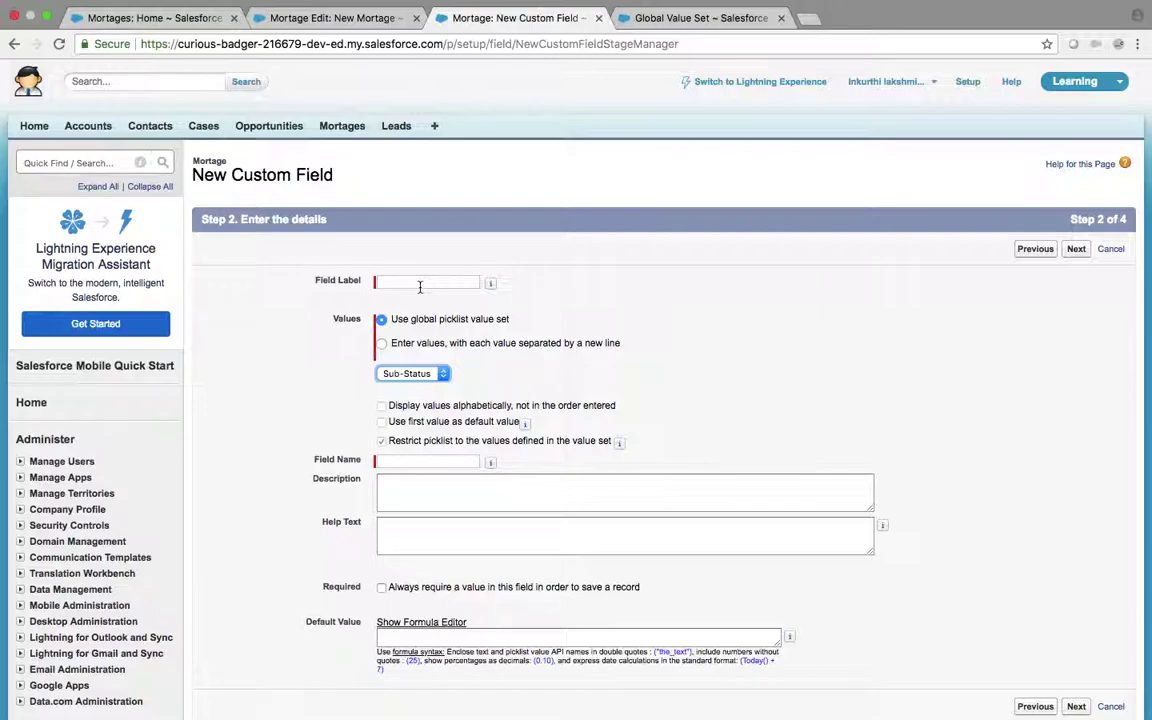
{"action": "left_click", "coordinate": [694, 14]}
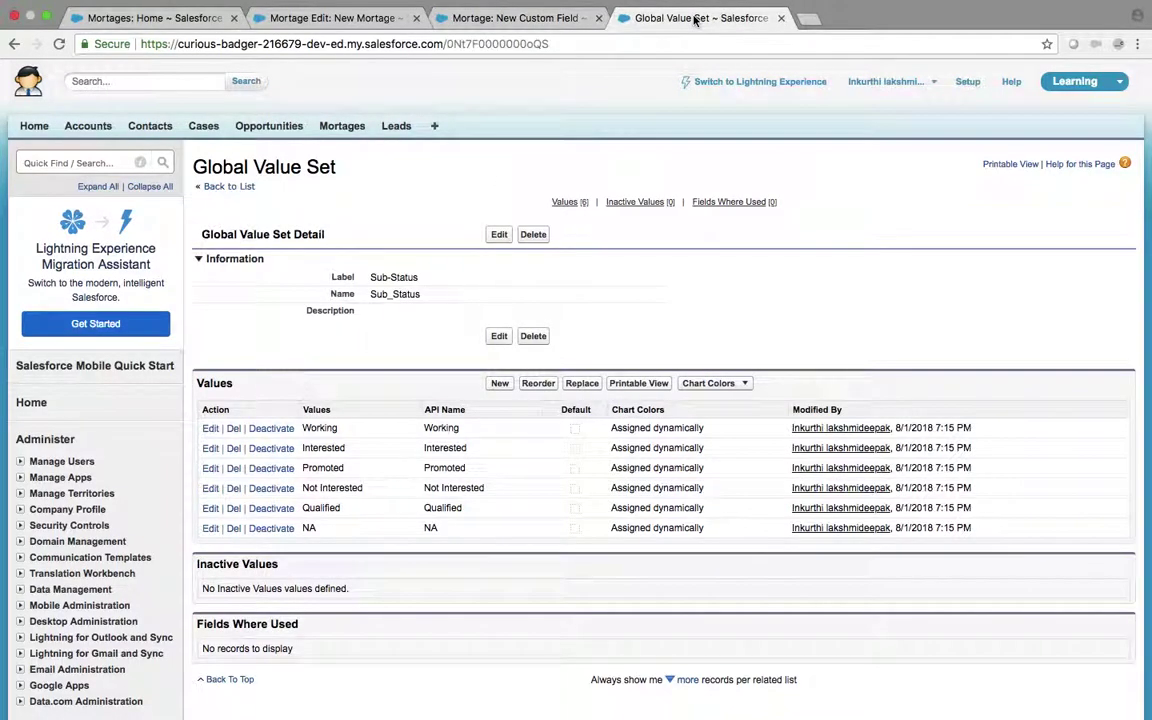
{"action": "left_click", "coordinate": [507, 18]}
- Label the picklist field Sub Status with the field name Sub_Status and save it with the Mortage Layout included
{"action": "left_click", "coordinate": [431, 281]}
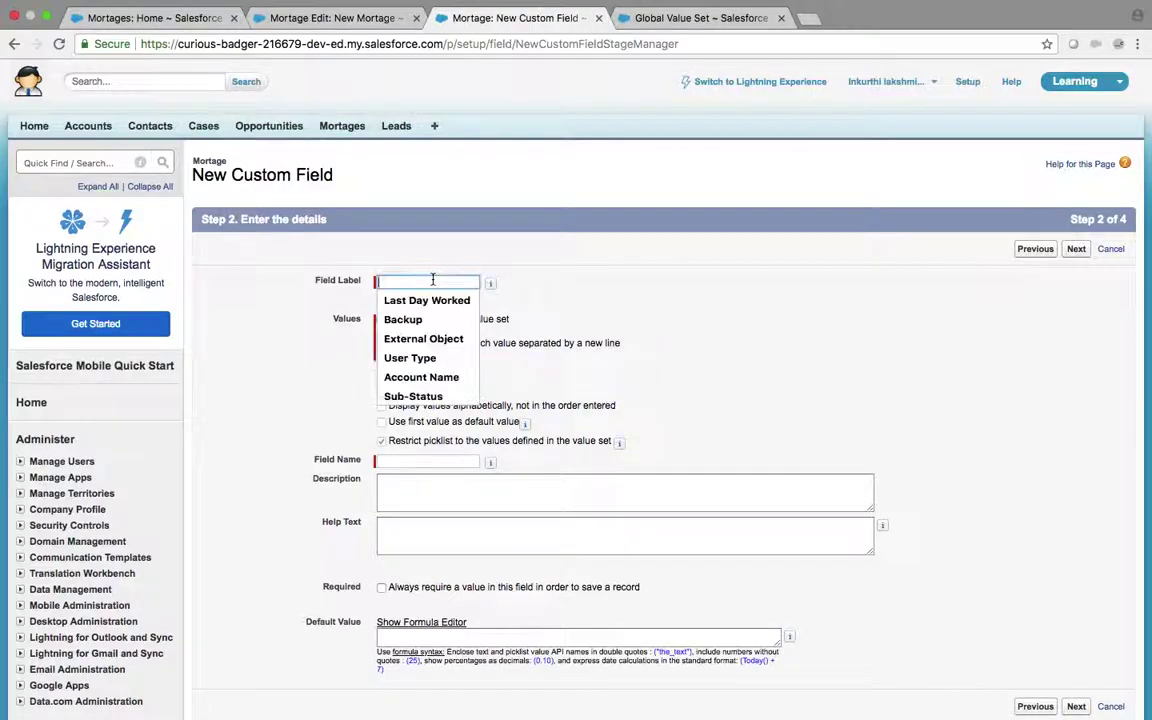
{"action": "type", "text": "Sub Status"}
{"action": "key", "text": "Tab"}
{"action": "scroll", "coordinate": [440, 530], "scroll_direction": "down", "scroll_amount": 2}
{"action": "scroll", "coordinate": [440, 530], "scroll_direction": "down", "scroll_amount": 2}
{"action": "left_click", "coordinate": [1077, 503]}
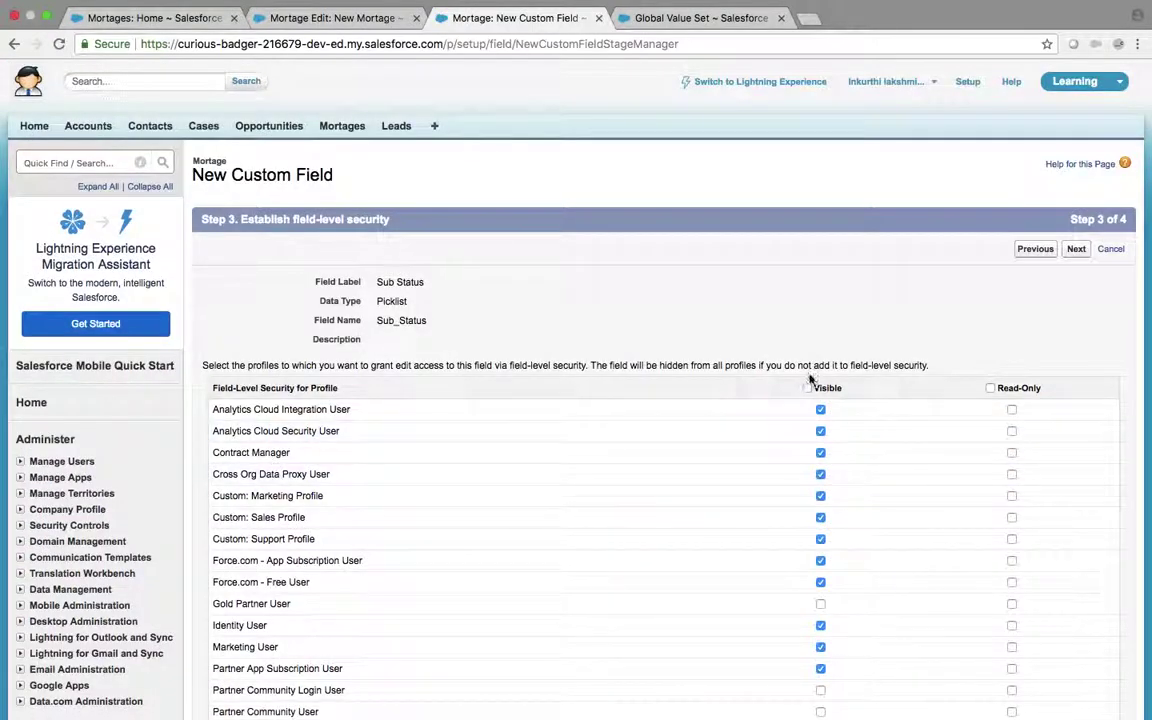
{"action": "left_click", "coordinate": [1076, 249]}
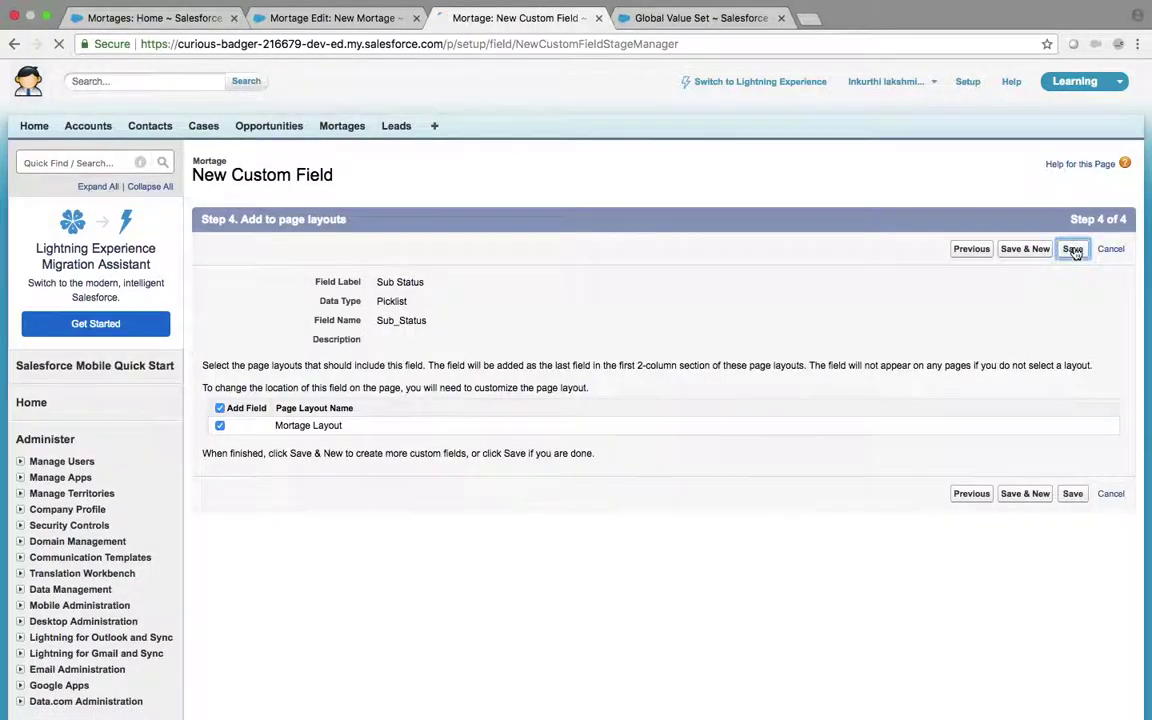
{"action": "left_click", "coordinate": [1073, 250]}
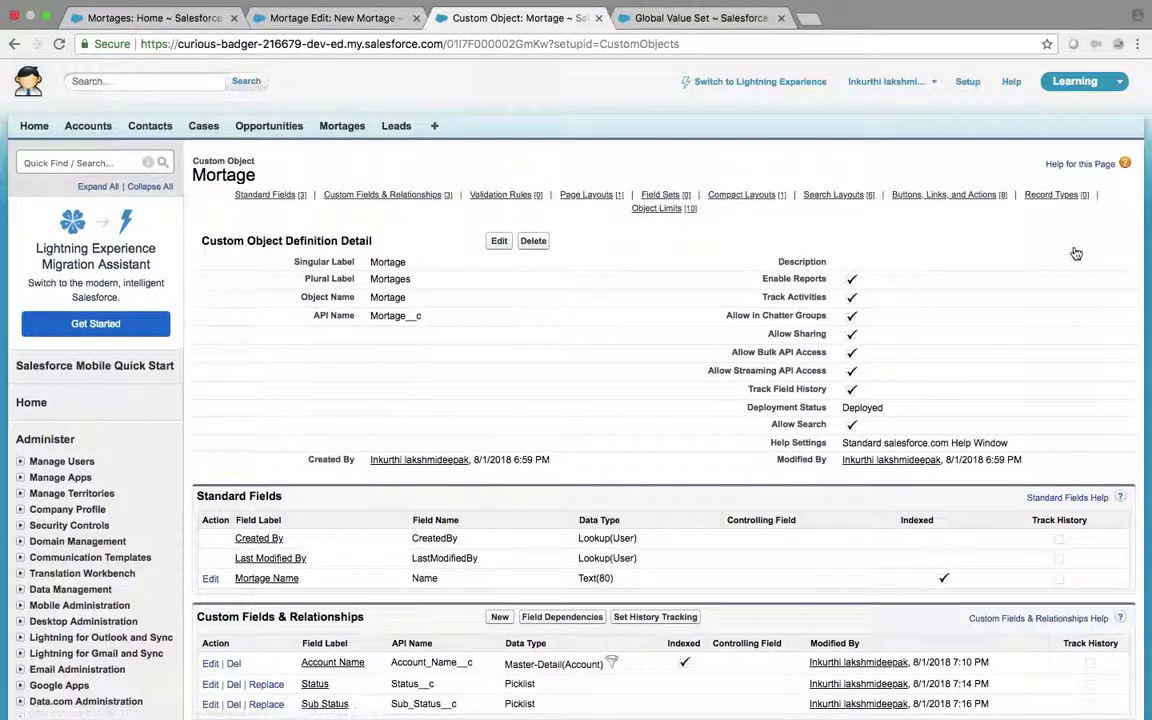
- Check the Mortage object's custom fields, reload the New Mortage form and examine the options of the Sub Status picklist
{"action": "scroll", "coordinate": [1076, 254], "scroll_direction": "down", "scroll_amount": 3}
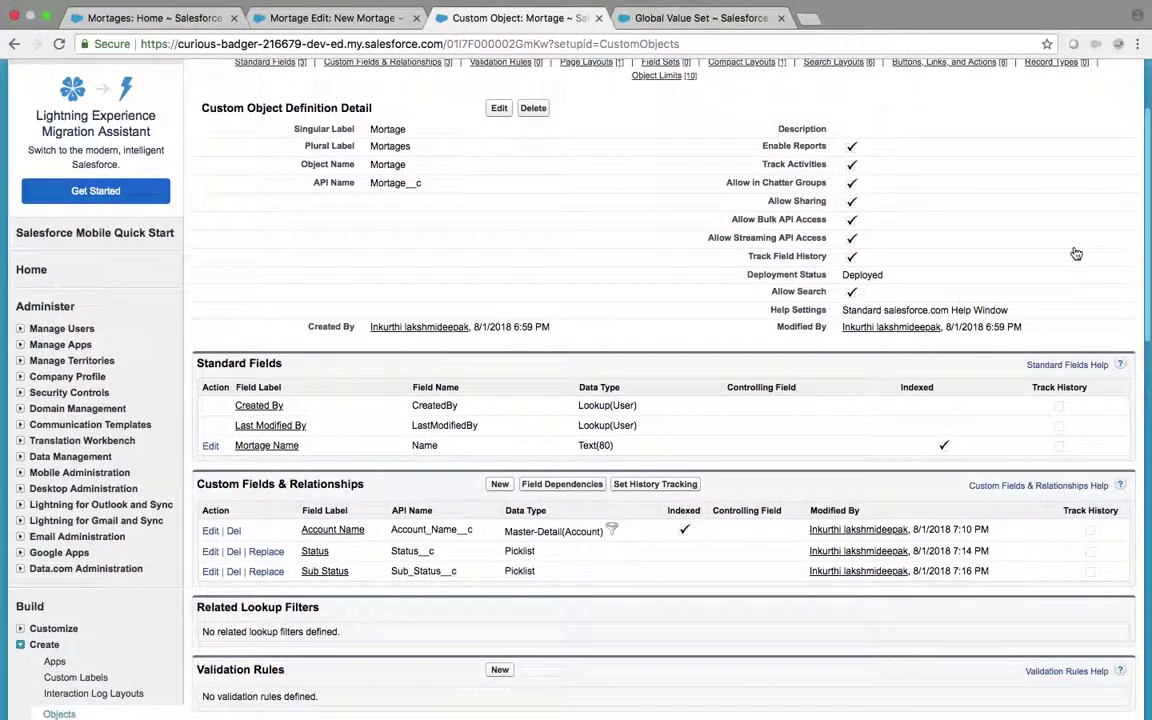
{"action": "left_click", "coordinate": [370, 17]}
{"action": "left_click", "coordinate": [59, 43]}
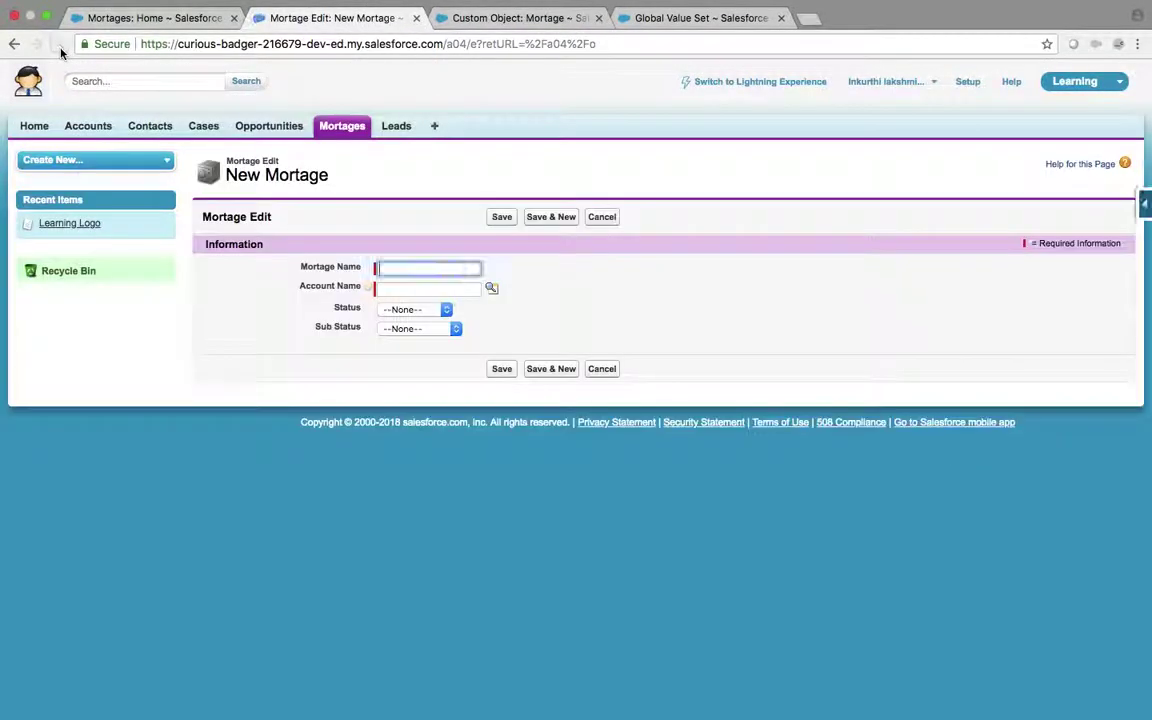
{"action": "left_click", "coordinate": [419, 329]}
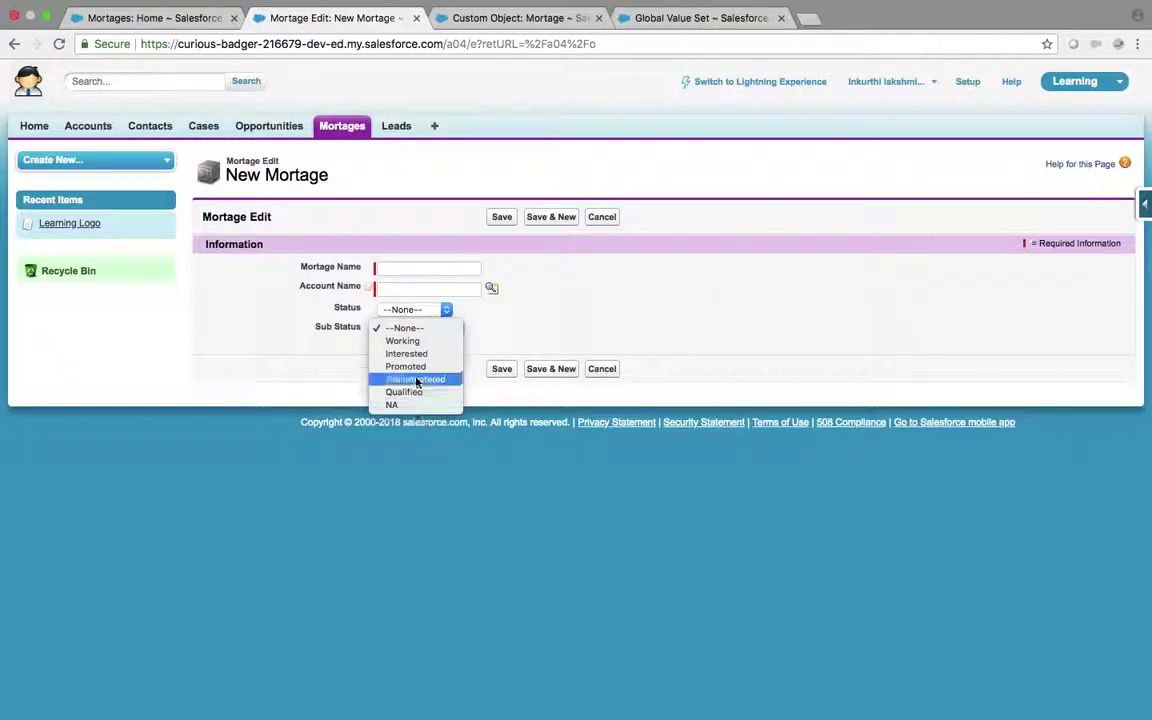
- Add the value No Budget to the Sub-Status global value set, including all record types that use the set, and save
{"action": "left_click", "coordinate": [660, 18]}
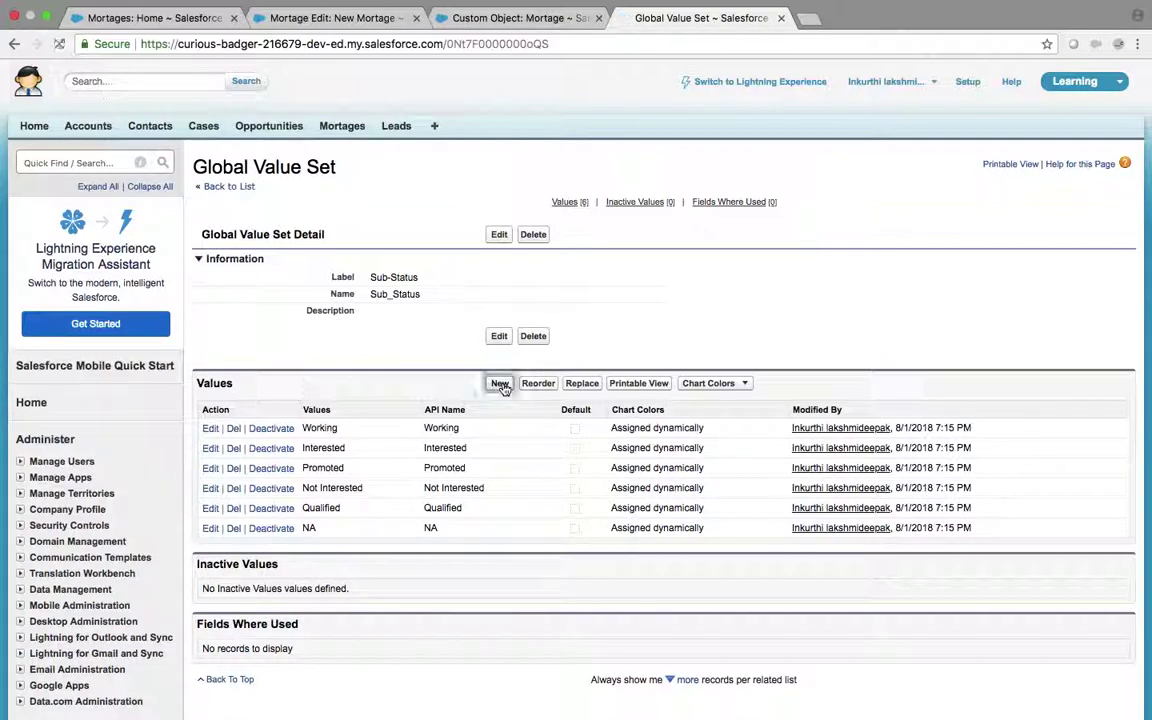
{"action": "left_click", "coordinate": [500, 383]}
{"action": "left_click", "coordinate": [342, 341]}
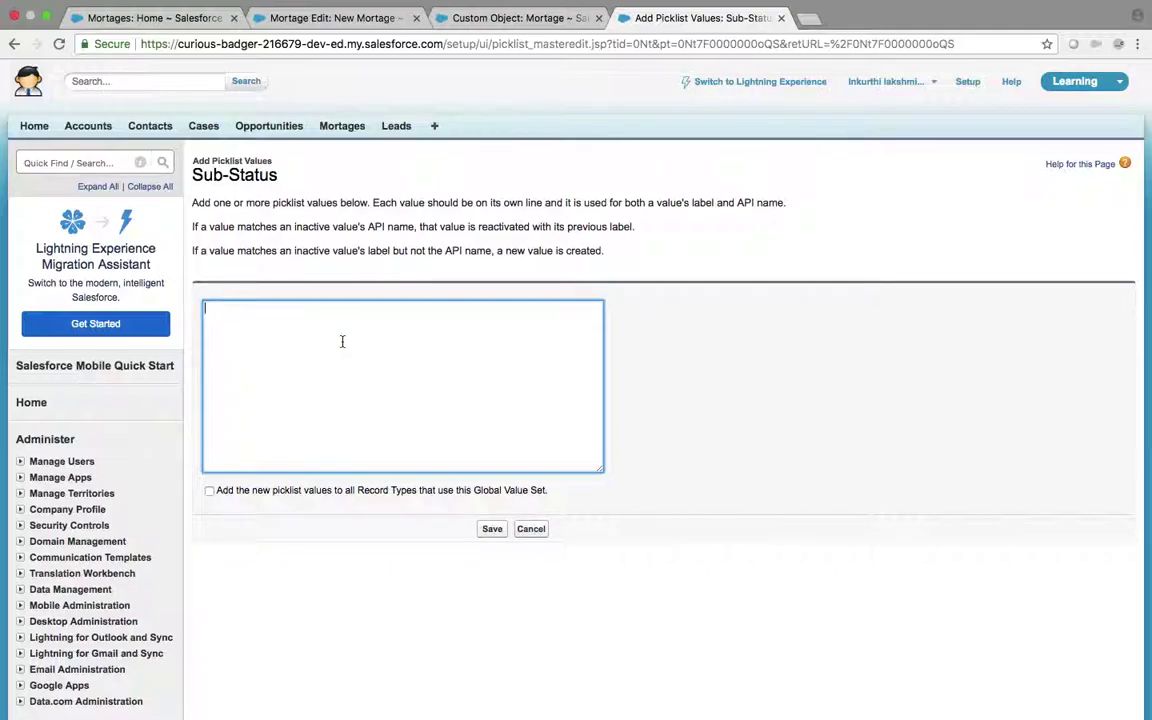
{"action": "type", "text": "No Budget"}
{"action": "left_click", "coordinate": [210, 491]}
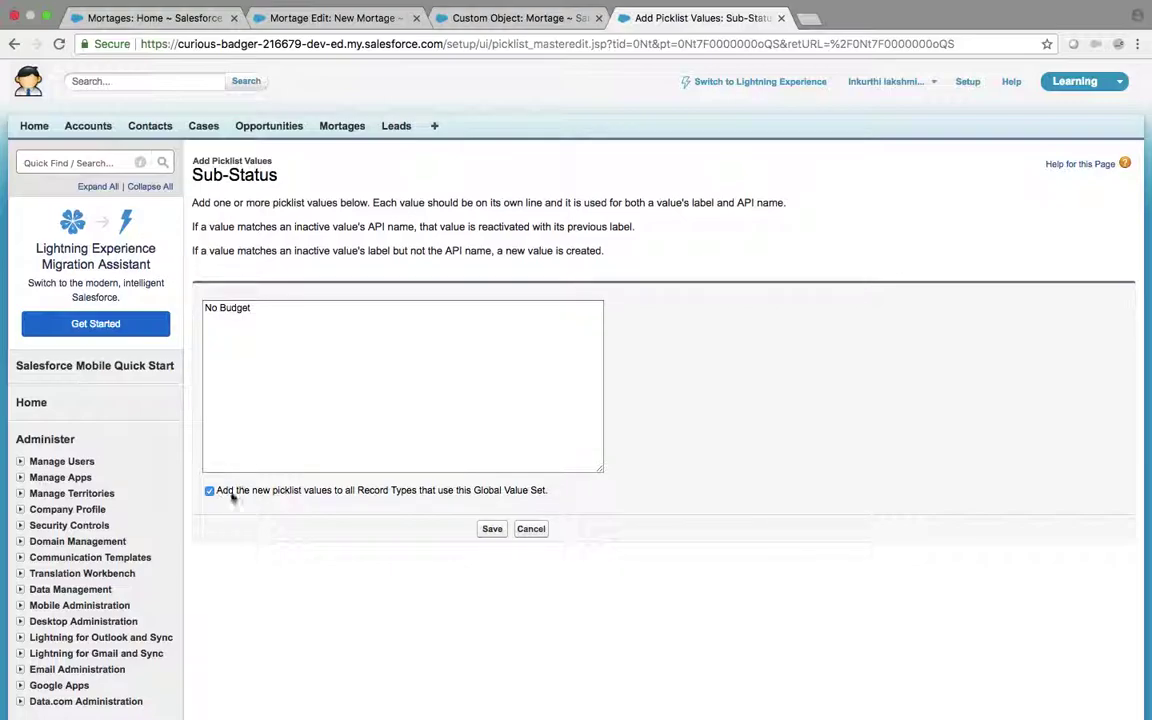
{"action": "left_click", "coordinate": [492, 532]}
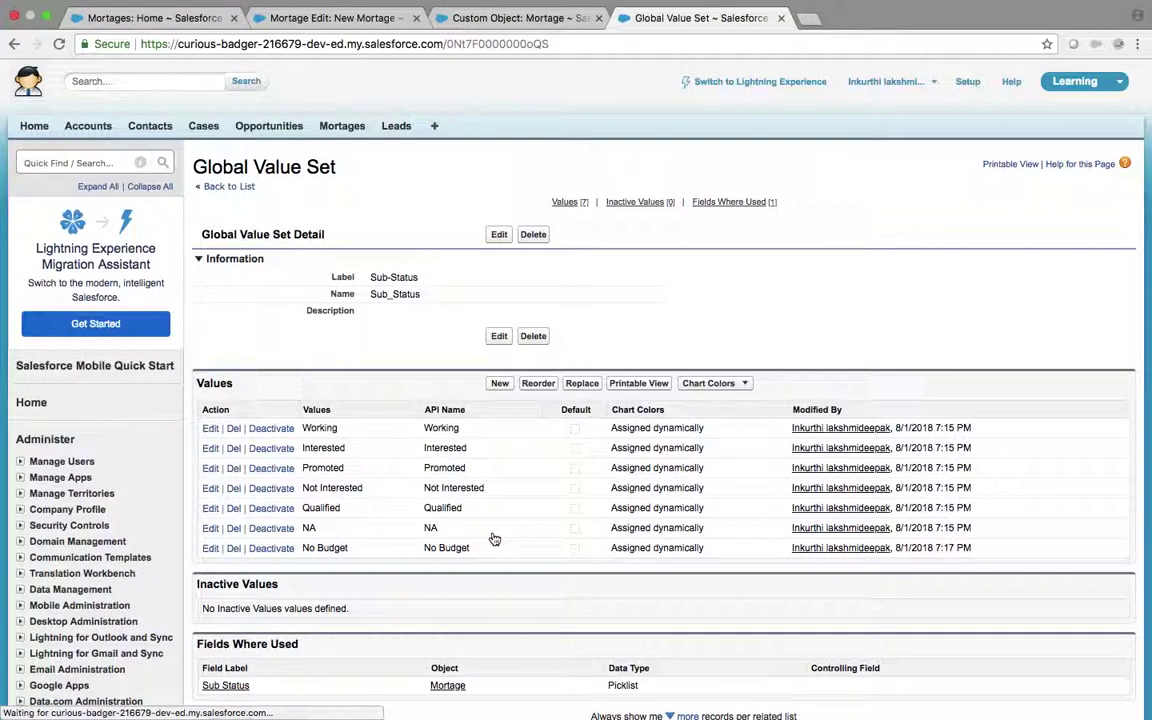
- Reload the New Mortage form, check the Sub Status picklist for the No Budget option, and return to the global value set
{"action": "left_click", "coordinate": [345, 16]}
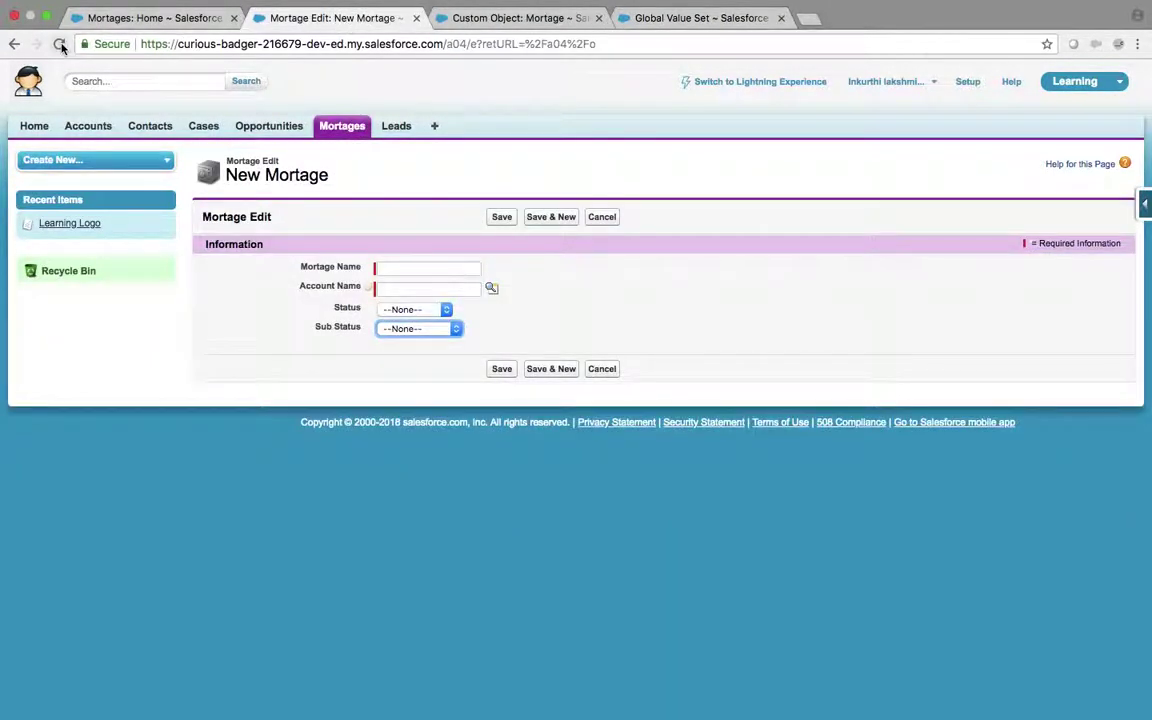
{"action": "left_click", "coordinate": [59, 44]}
{"action": "left_click", "coordinate": [418, 328]}
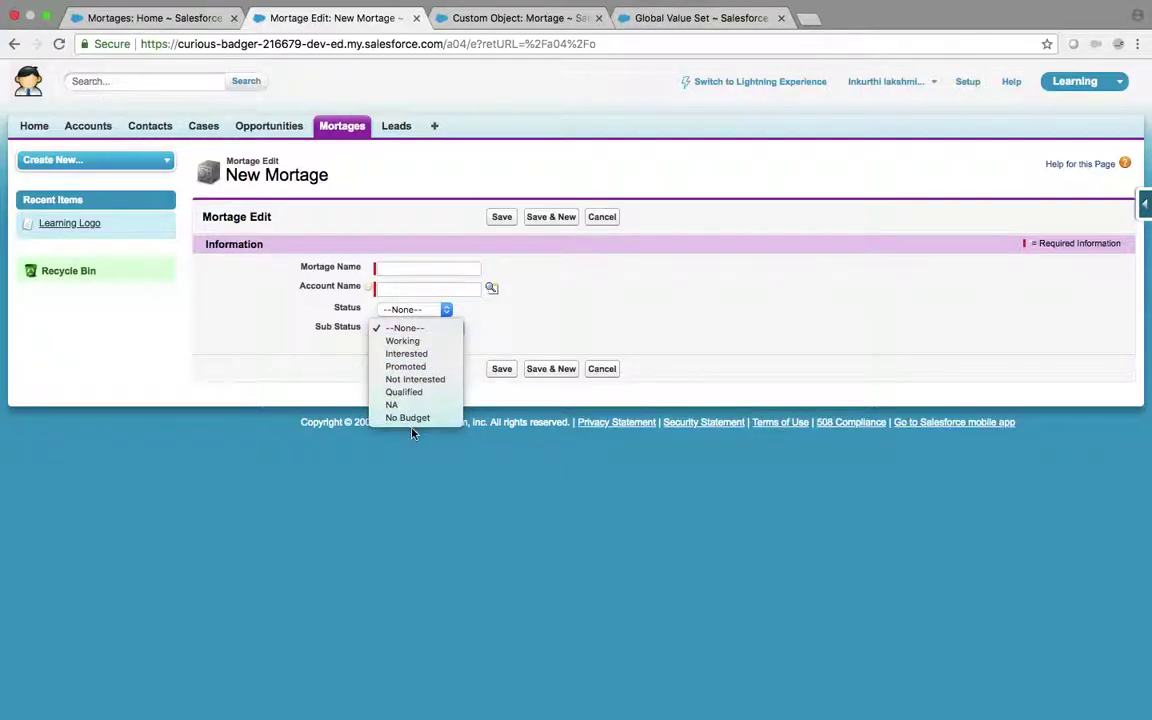
{"action": "left_click", "coordinate": [665, 17]}
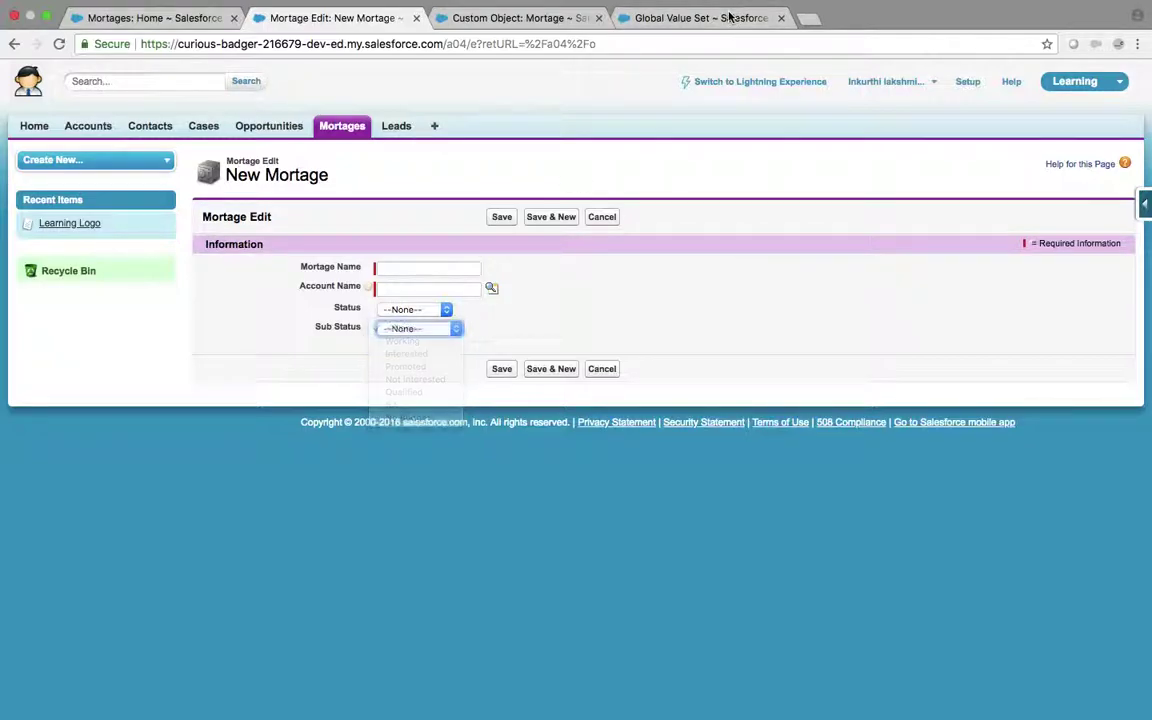
{"action": "left_click", "coordinate": [713, 20]}
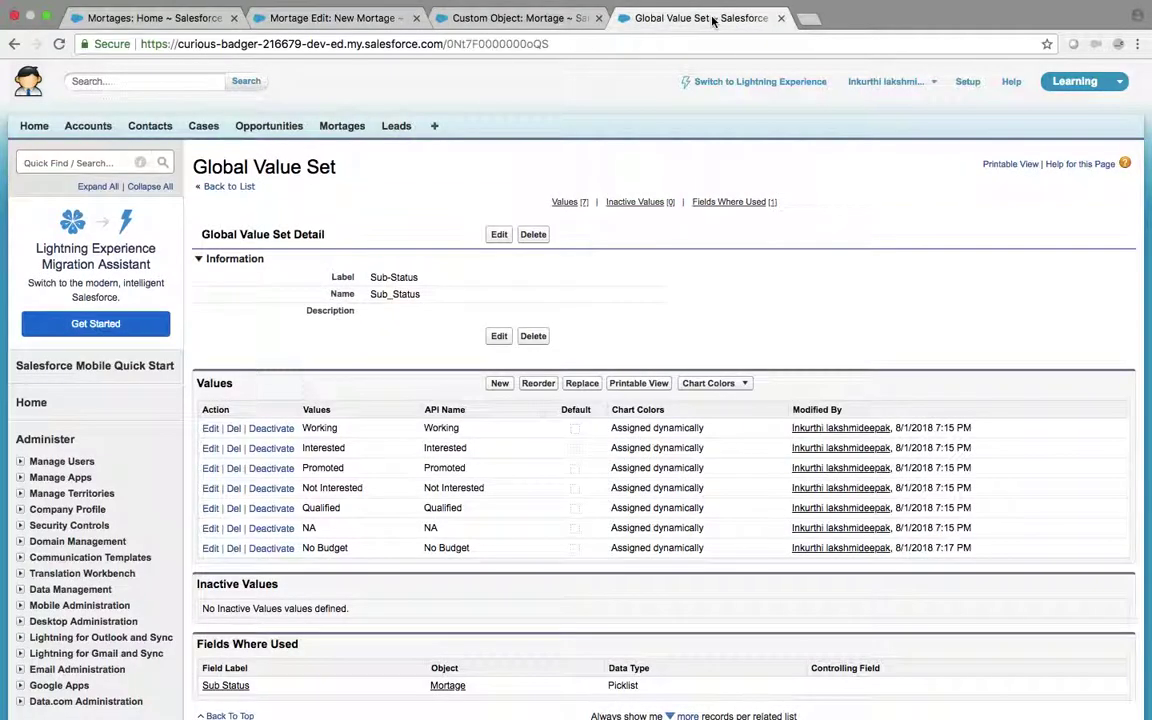
- Add the value Closed to the Sub-Status global value set and save it
{"action": "left_click", "coordinate": [499, 384]}
{"action": "left_click", "coordinate": [311, 314]}
{"action": "type", "text": "Closed"}
{"action": "left_click", "coordinate": [492, 529]}
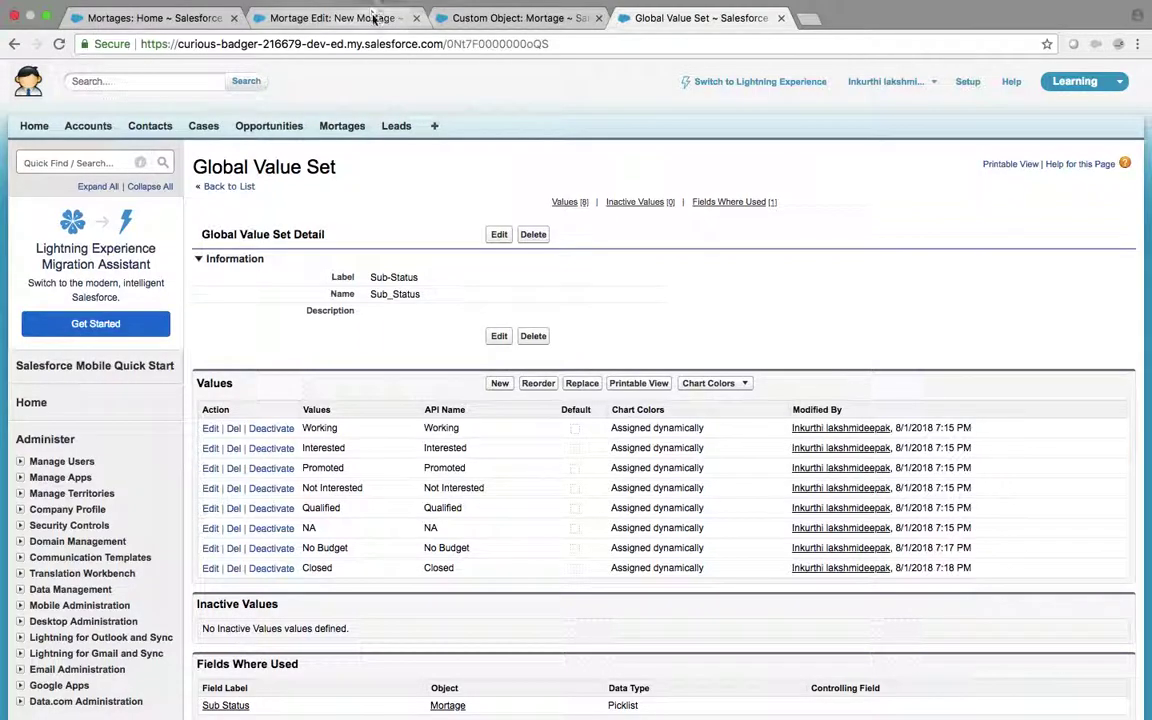
- Reload the New Mortage form and check the Sub Status picklist for the Closed option
{"action": "left_click", "coordinate": [373, 18]}
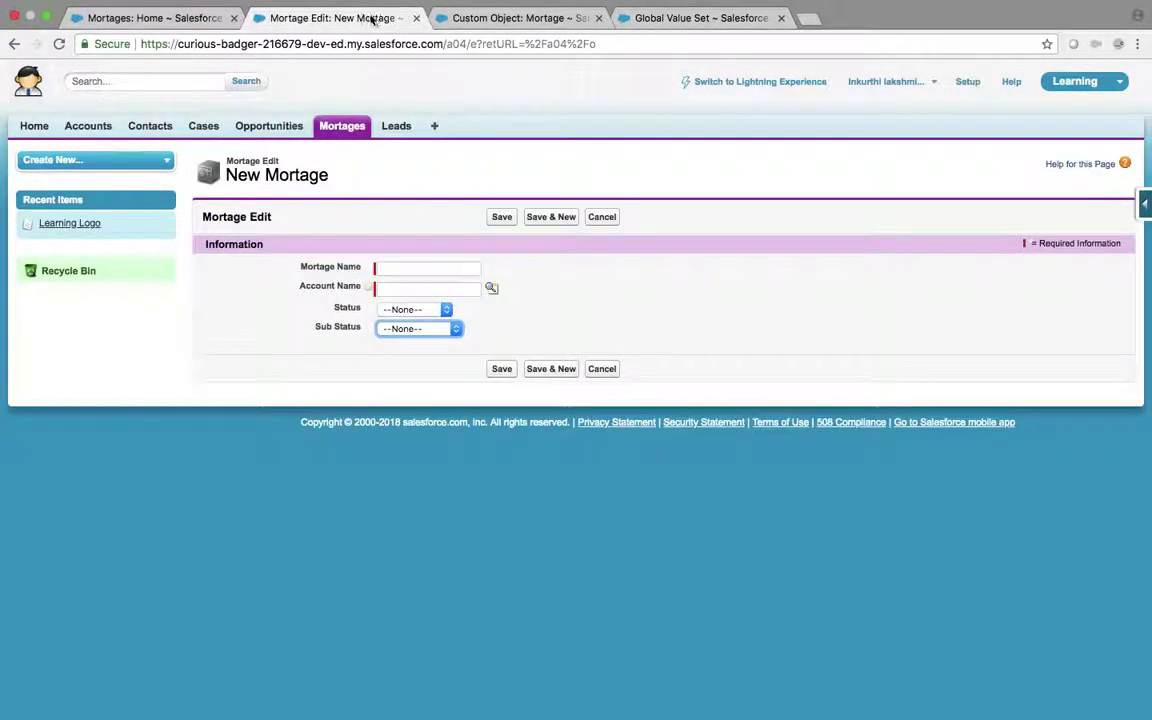
{"action": "left_click", "coordinate": [59, 44]}
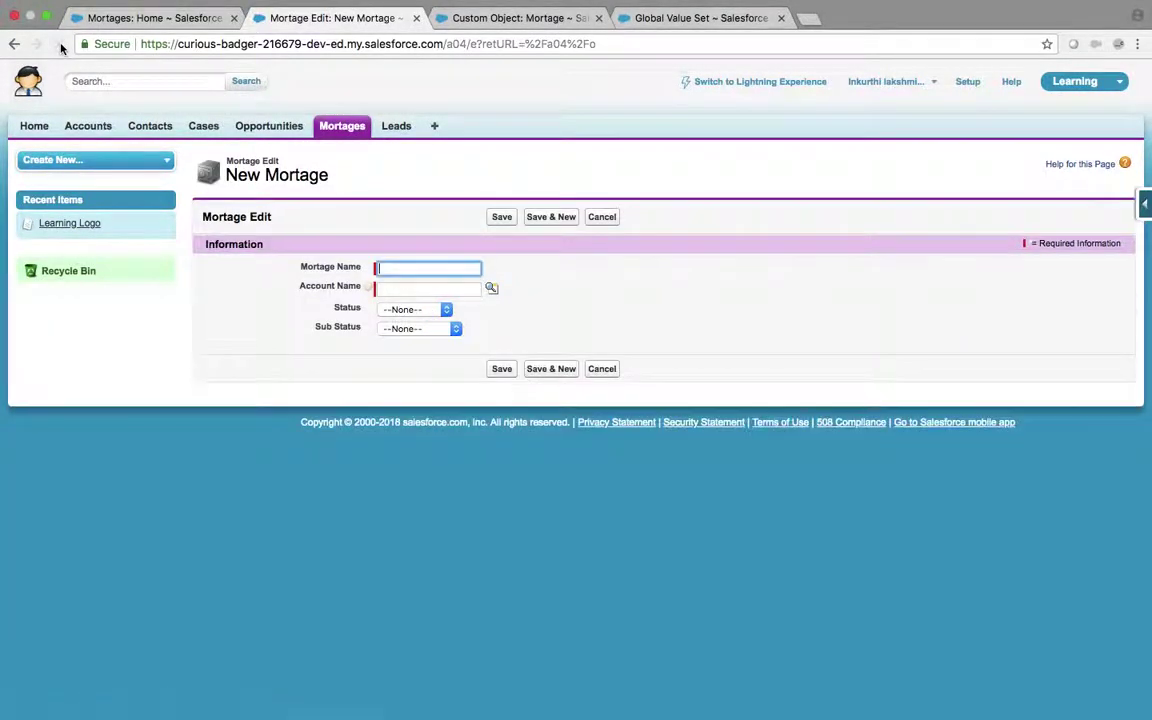
{"action": "left_click", "coordinate": [416, 329]}
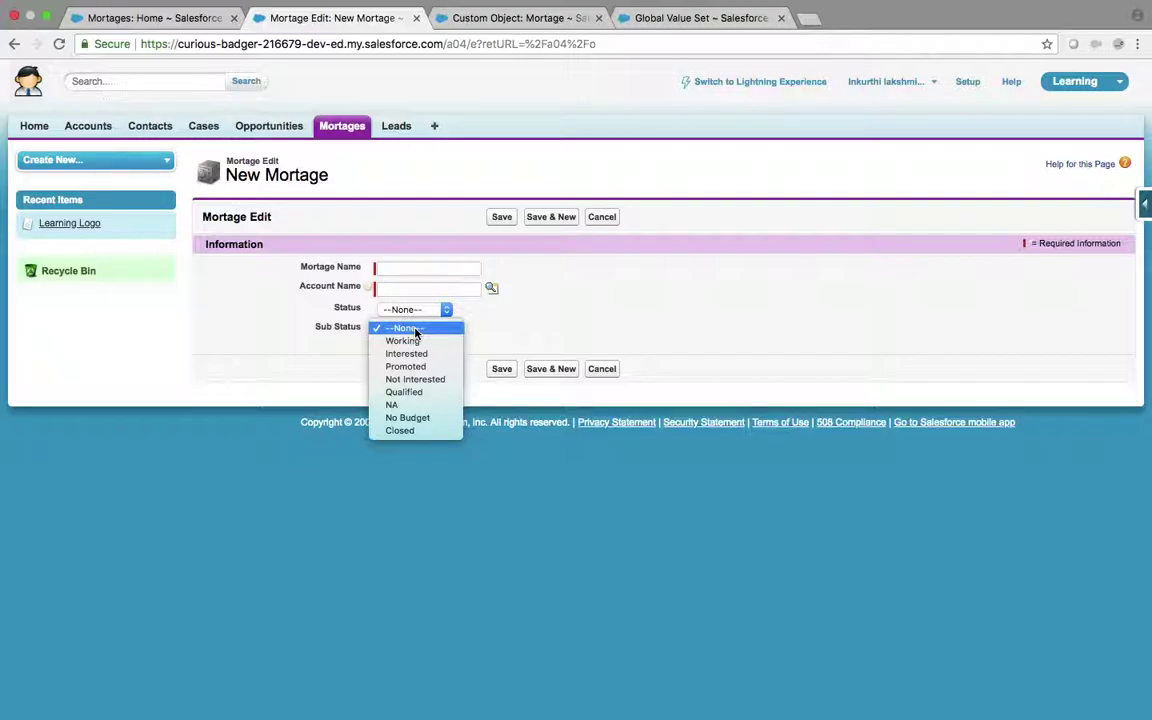
{"action": "left_click", "coordinate": [663, 290]}
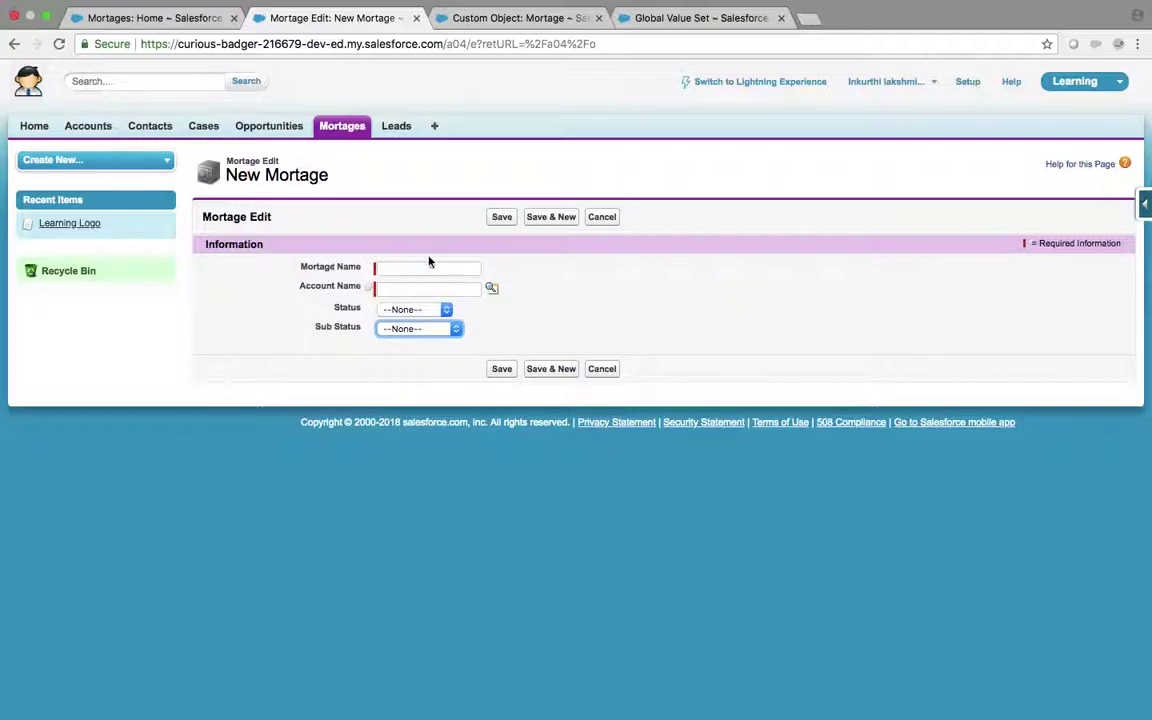
- Start a new record type for the Mortage custom object and give it the label and name Mortage
{"action": "left_click", "coordinate": [535, 19]}
{"action": "scroll", "coordinate": [500, 317], "scroll_direction": "down", "scroll_amount": 5}
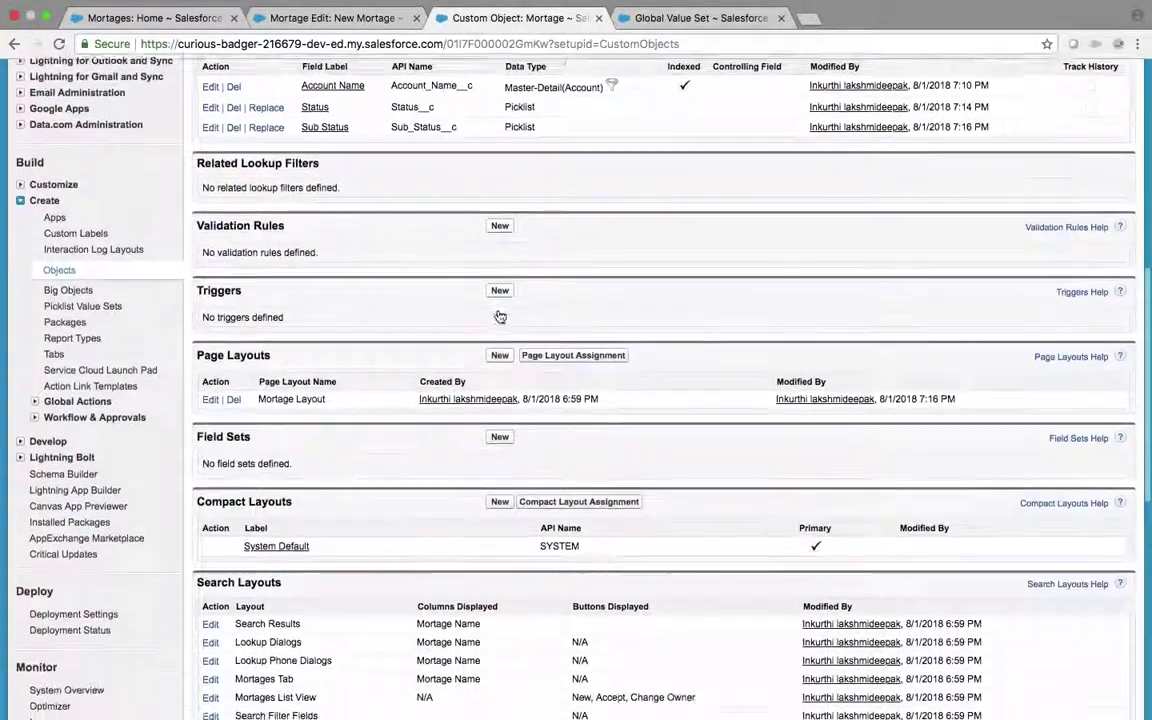
{"action": "scroll", "coordinate": [500, 317], "scroll_direction": "down", "scroll_amount": 5}
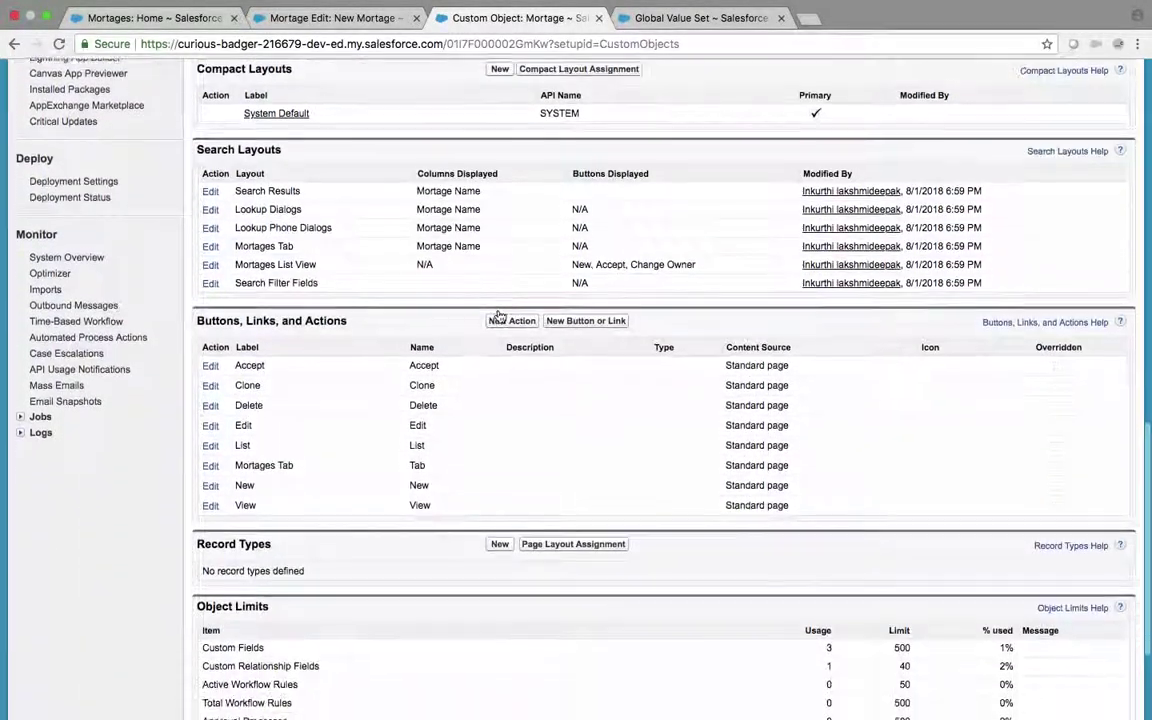
{"action": "scroll", "coordinate": [498, 317], "scroll_direction": "down", "scroll_amount": 1}
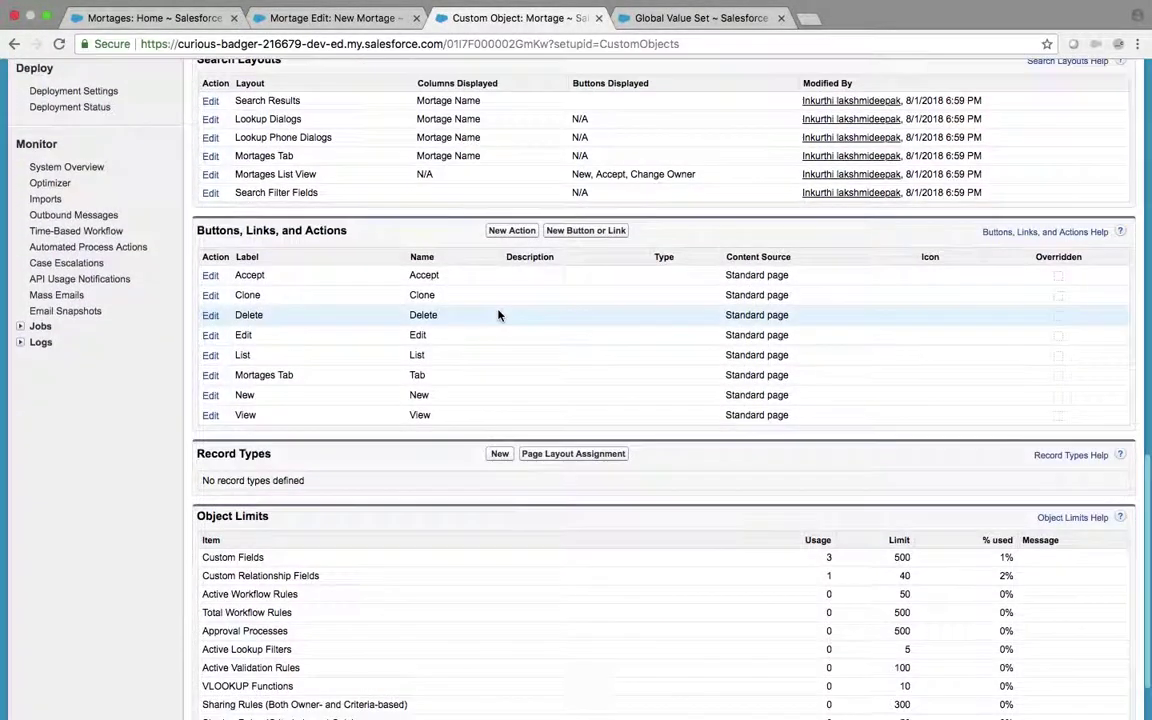
{"action": "left_click", "coordinate": [500, 455]}
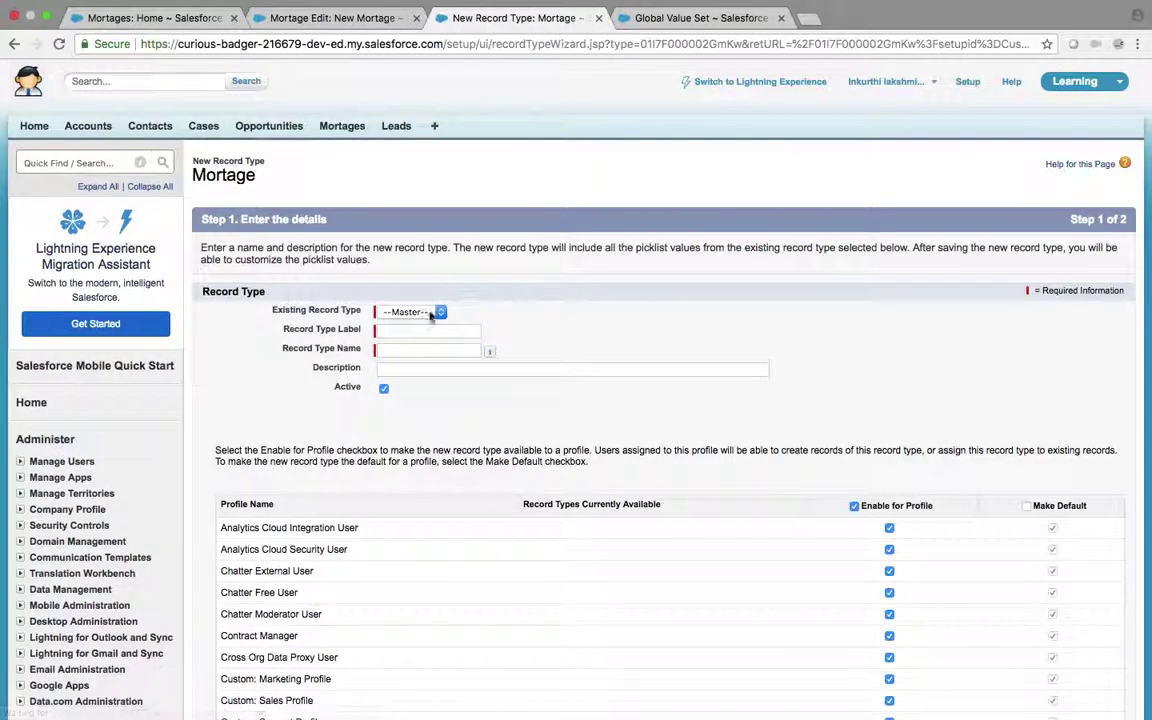
{"action": "left_click", "coordinate": [428, 331]}
{"action": "type", "text": "MOrtage"}
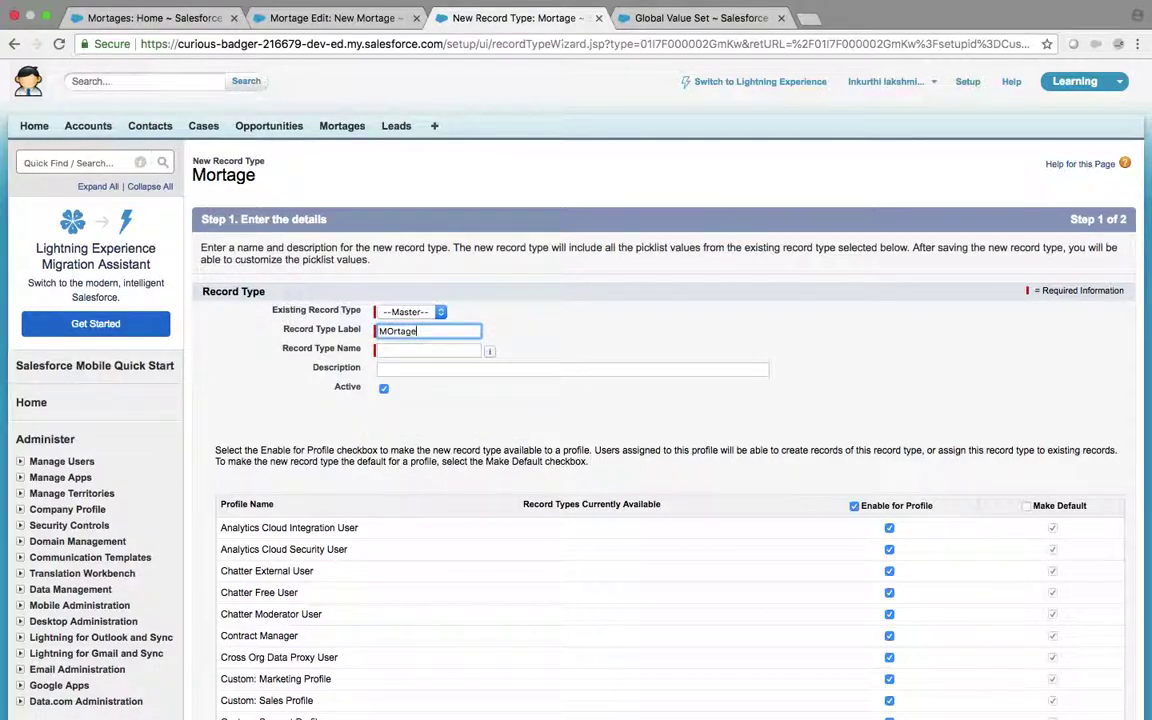
{"action": "key", "text": "BackSpace"}
{"action": "key", "text": "BackSpace"}
{"action": "key", "text": "BackSpace"}
{"action": "type", "text": "rtage"}
{"action": "key", "text": "Tab"}
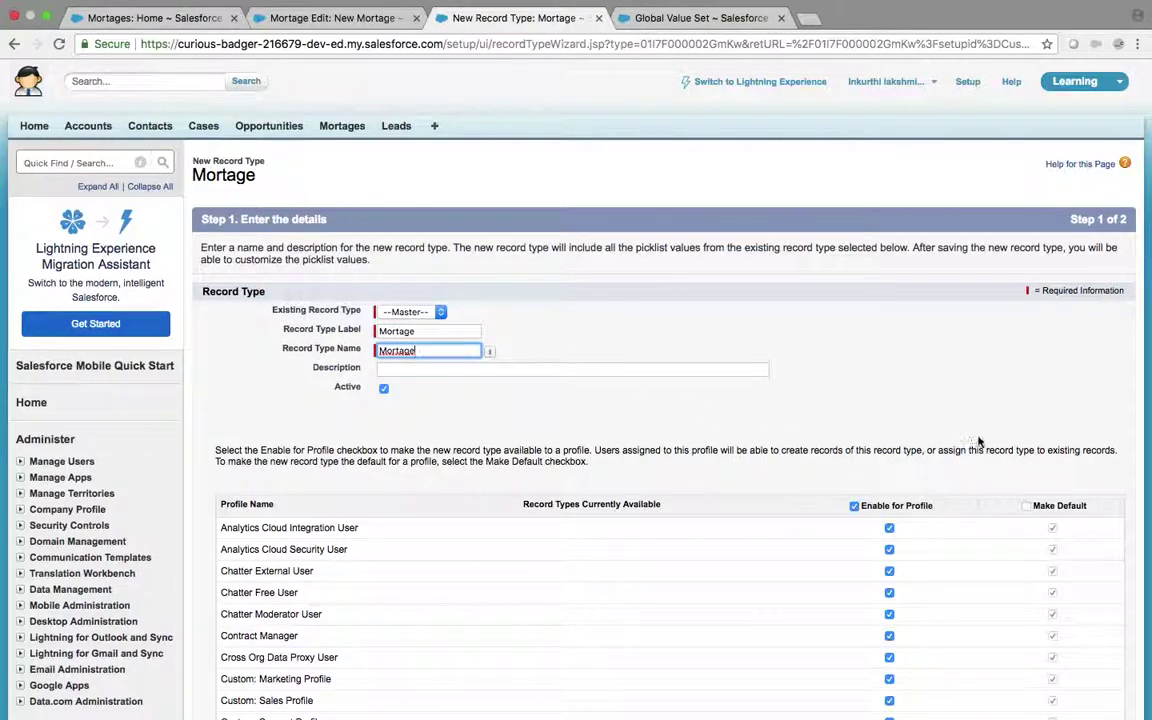
- Continue to the page layout assignment, apply the Mortage Layout to all profiles, and save the new record type
{"action": "scroll", "coordinate": [978, 441], "scroll_direction": "down", "scroll_amount": 15}
{"action": "left_click", "coordinate": [1076, 390]}
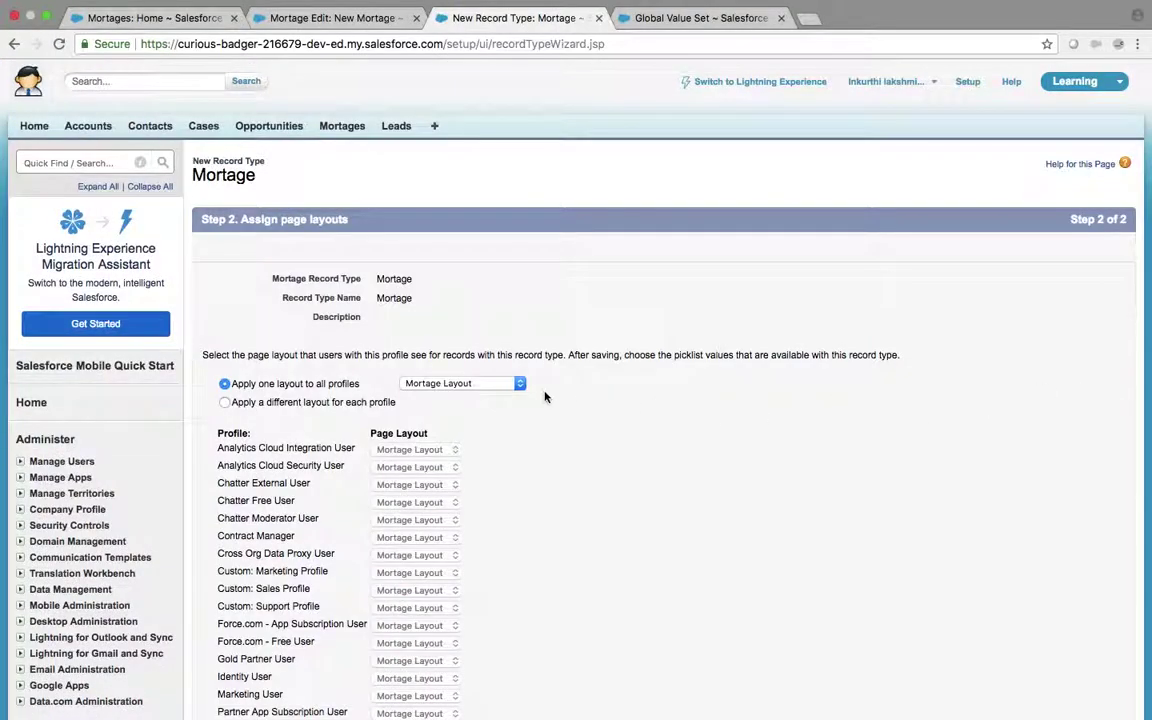
{"action": "scroll", "coordinate": [890, 404], "scroll_direction": "down", "scroll_amount": 15}
{"action": "left_click", "coordinate": [1075, 134]}
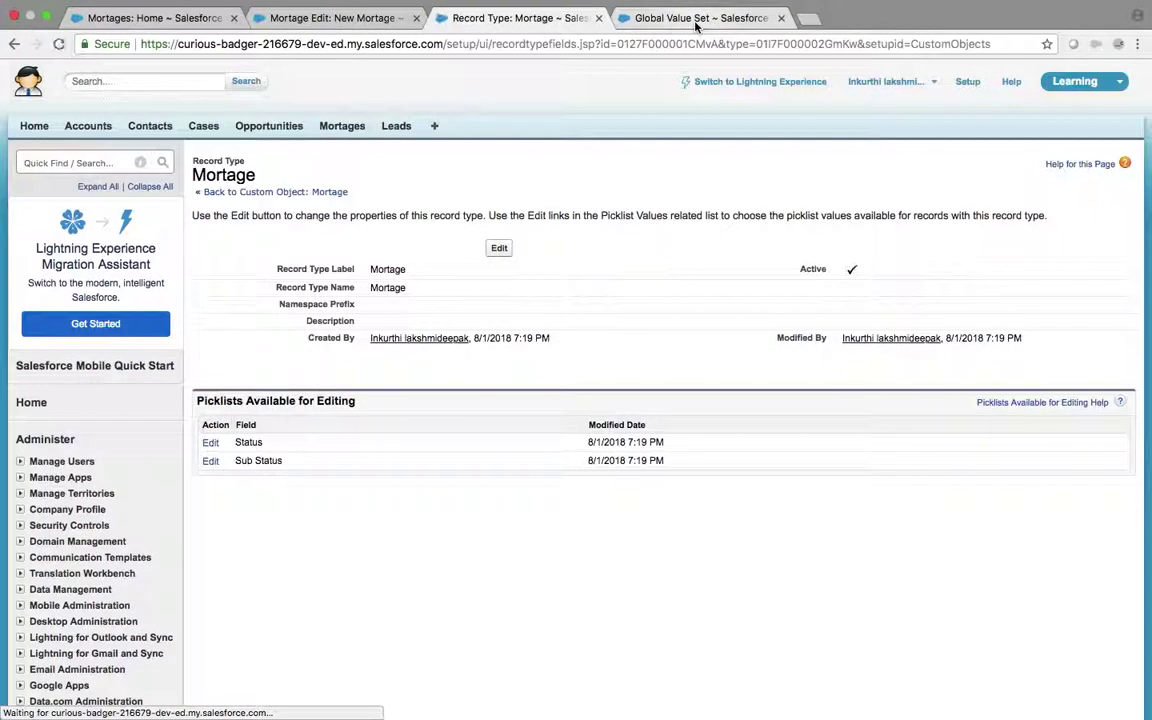
- Add the value Own to the Sub-Status global value set without including the record types that use it, and save
{"action": "left_click", "coordinate": [702, 20]}
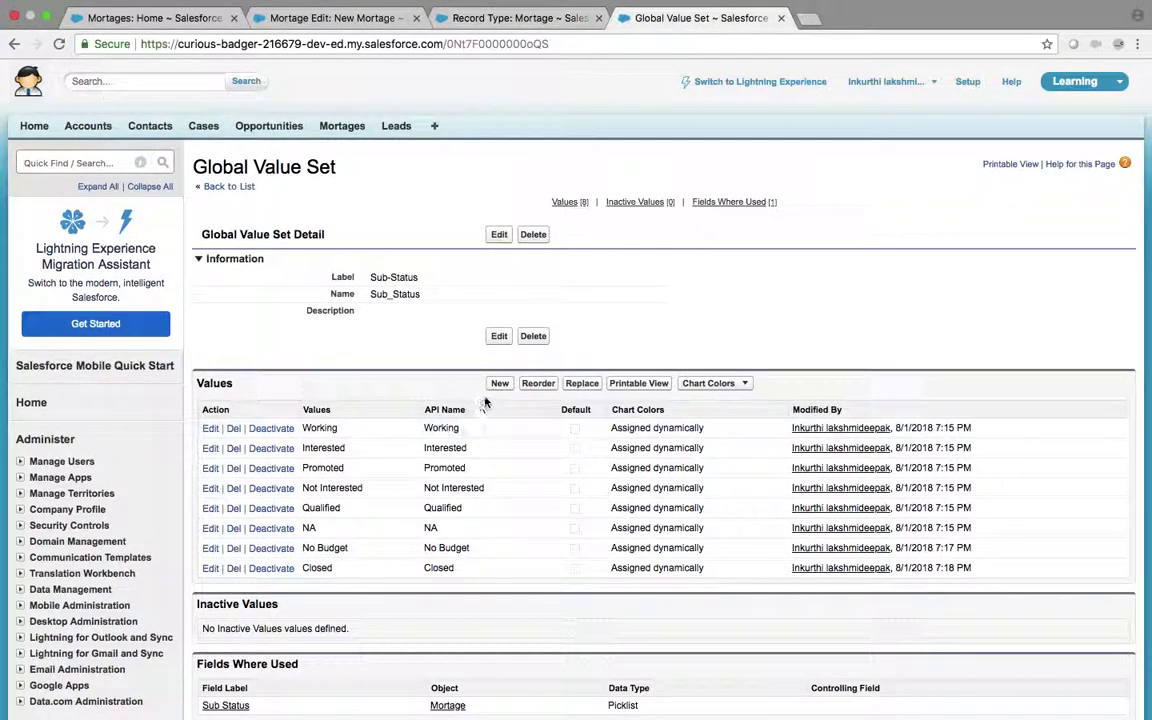
{"action": "left_click", "coordinate": [499, 383]}
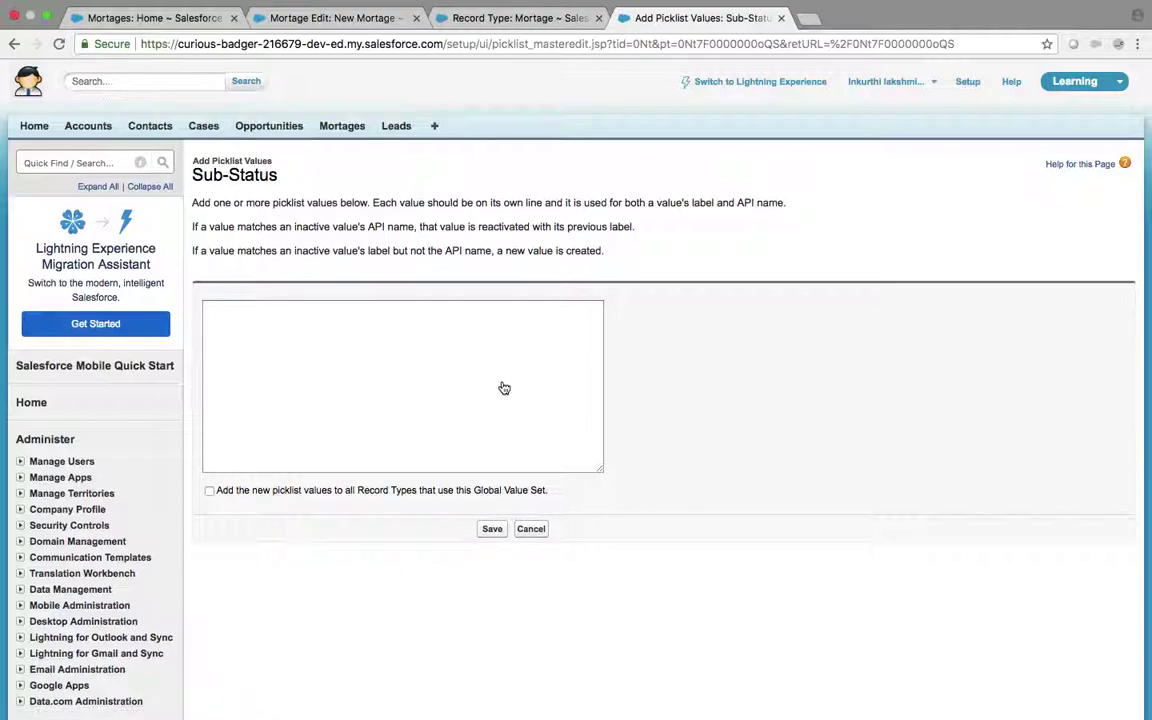
{"action": "left_click", "coordinate": [365, 342]}
{"action": "type", "text": "Mo"}
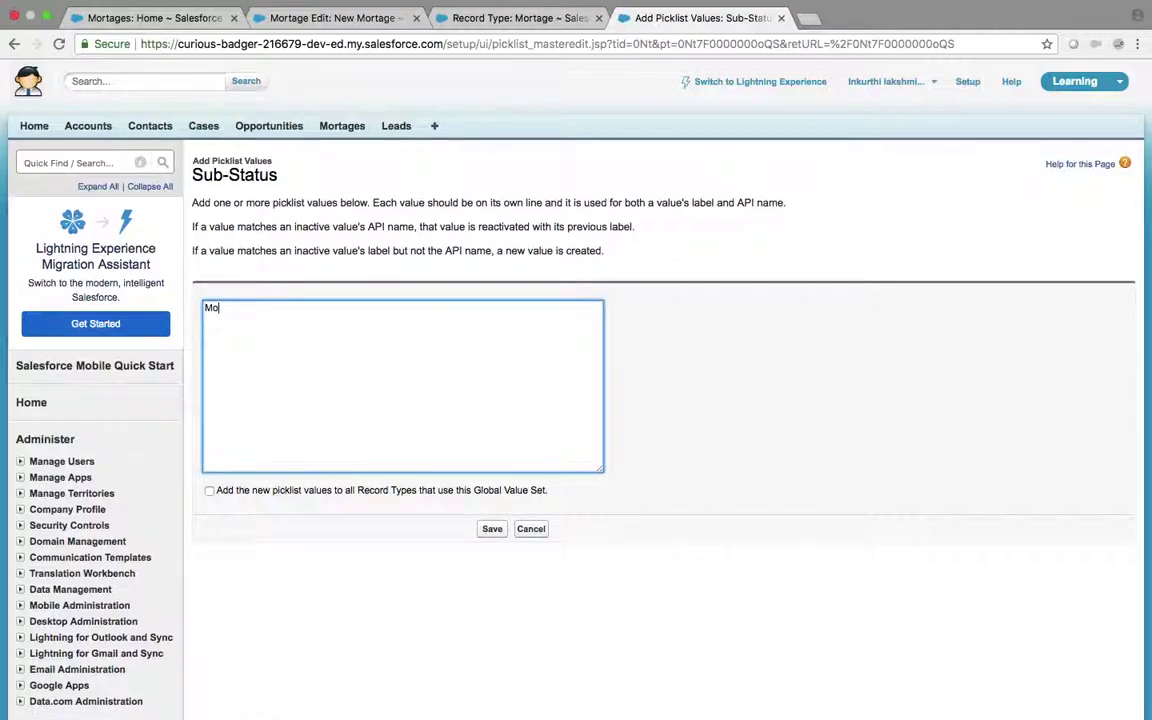
{"action": "type", "text": "Mo"}
{"action": "key", "text": "BackSpace"}
{"action": "key", "text": "BackSpace"}
{"action": "key", "text": "BackSpace"}
{"action": "key", "text": "BackSpace"}
{"action": "key", "text": "BackSpace"}
{"action": "key", "text": "BackSpace"}
{"action": "key", "text": "BackSpace"}
{"action": "type", "text": "Own"}
{"action": "left_click", "coordinate": [491, 530]}
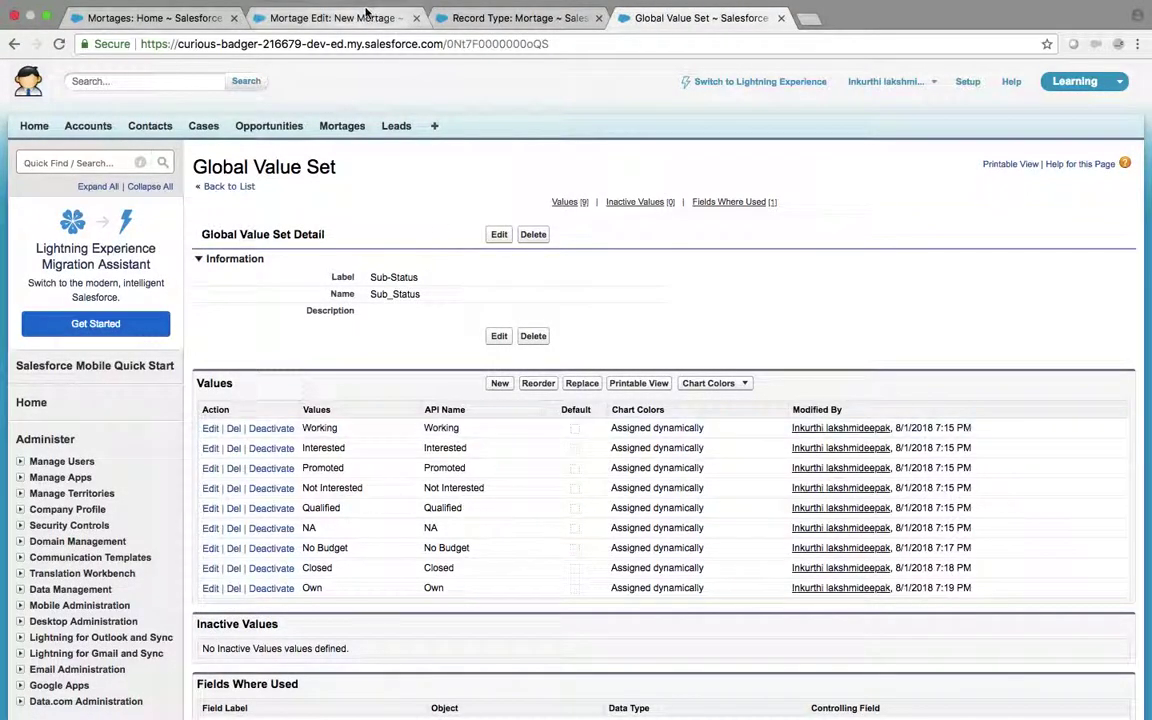
- Reload the New Mortage form, check the Sub Status picklist for the Own option, and return to the global value set
{"action": "left_click", "coordinate": [360, 17]}
{"action": "left_click", "coordinate": [60, 44]}
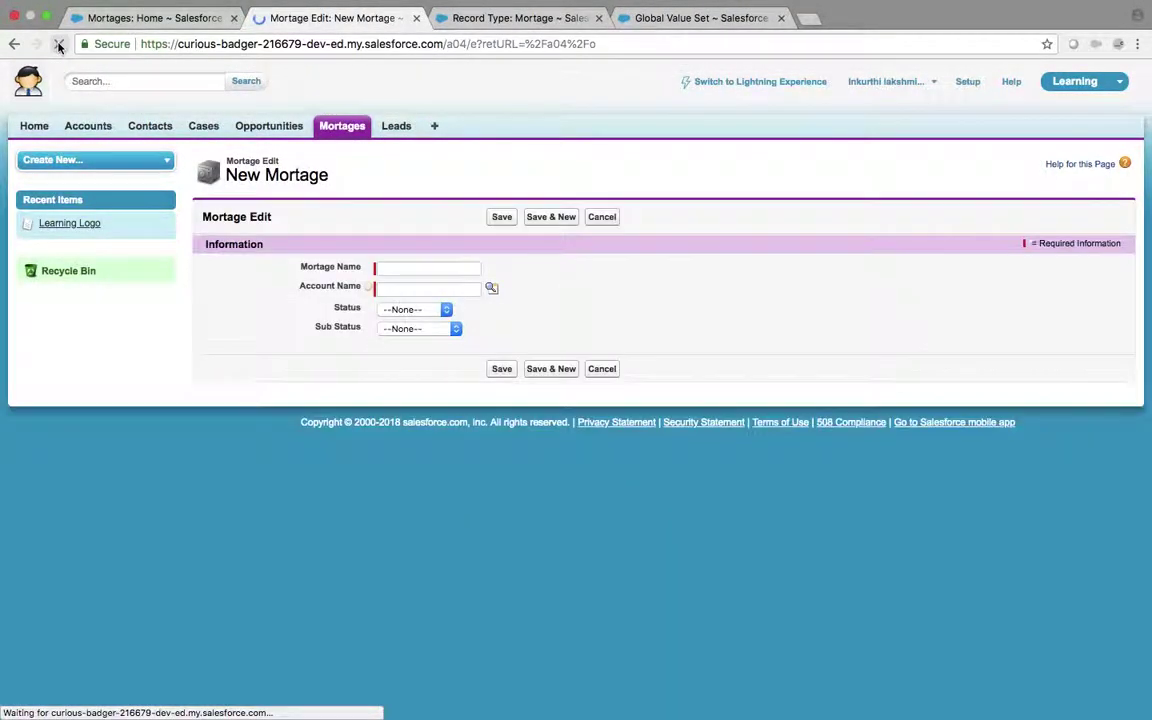
{"action": "left_click", "coordinate": [405, 330]}
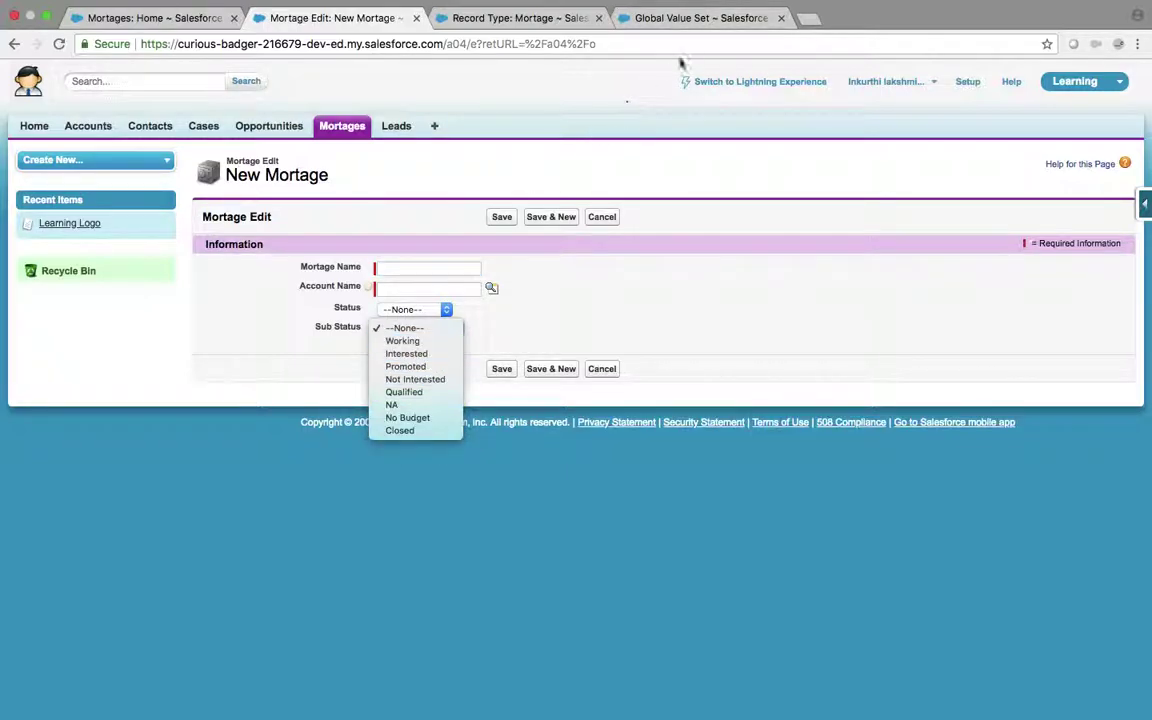
{"action": "left_click", "coordinate": [700, 13]}
{"action": "left_click", "coordinate": [700, 13]}
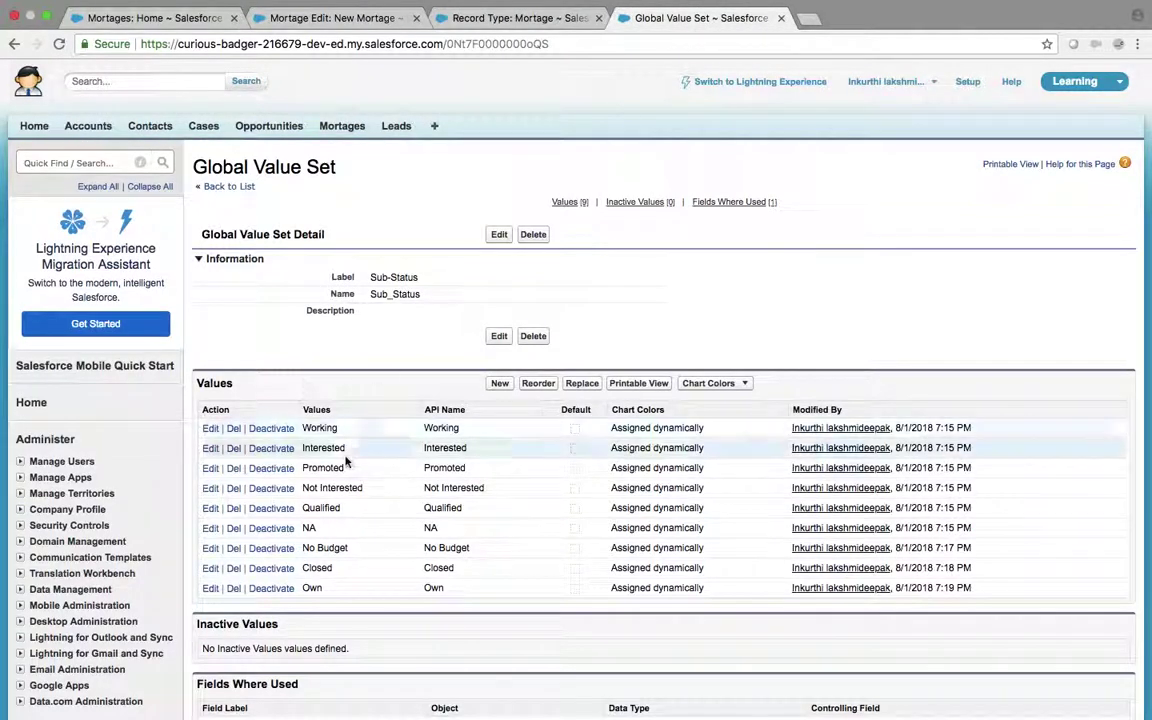
- Compare the Sub Status options on the New Mortage form with the values in the global value set
{"action": "left_click", "coordinate": [395, 12]}
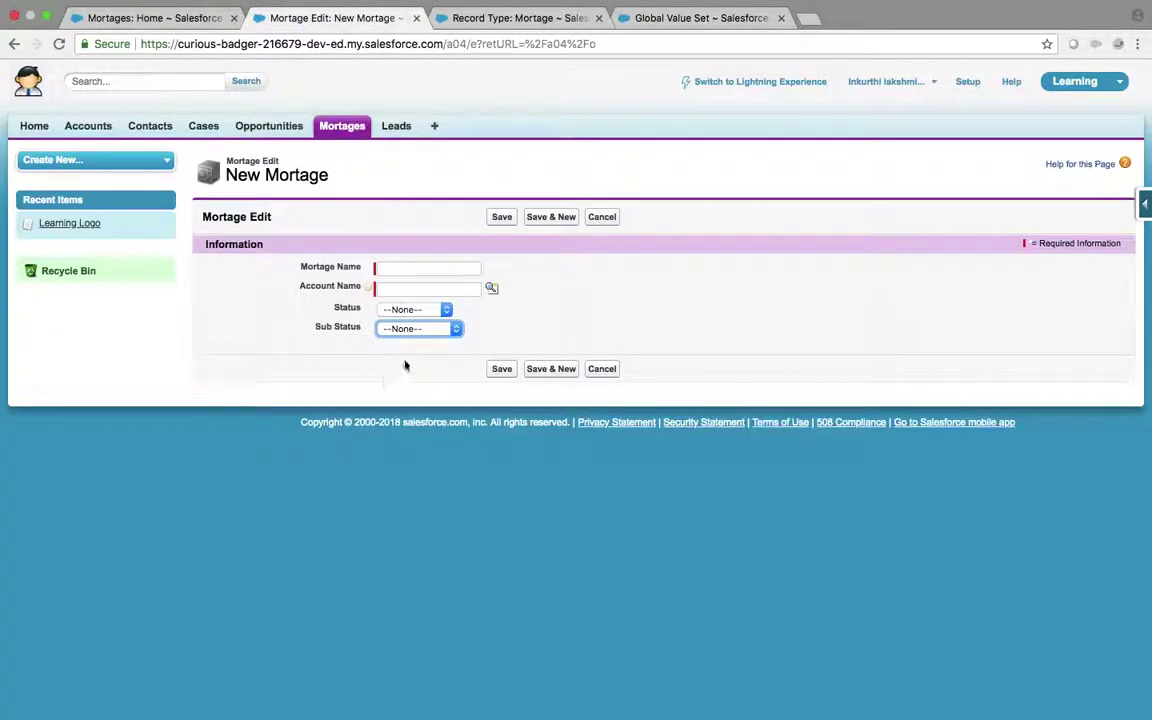
{"action": "left_click", "coordinate": [455, 328]}
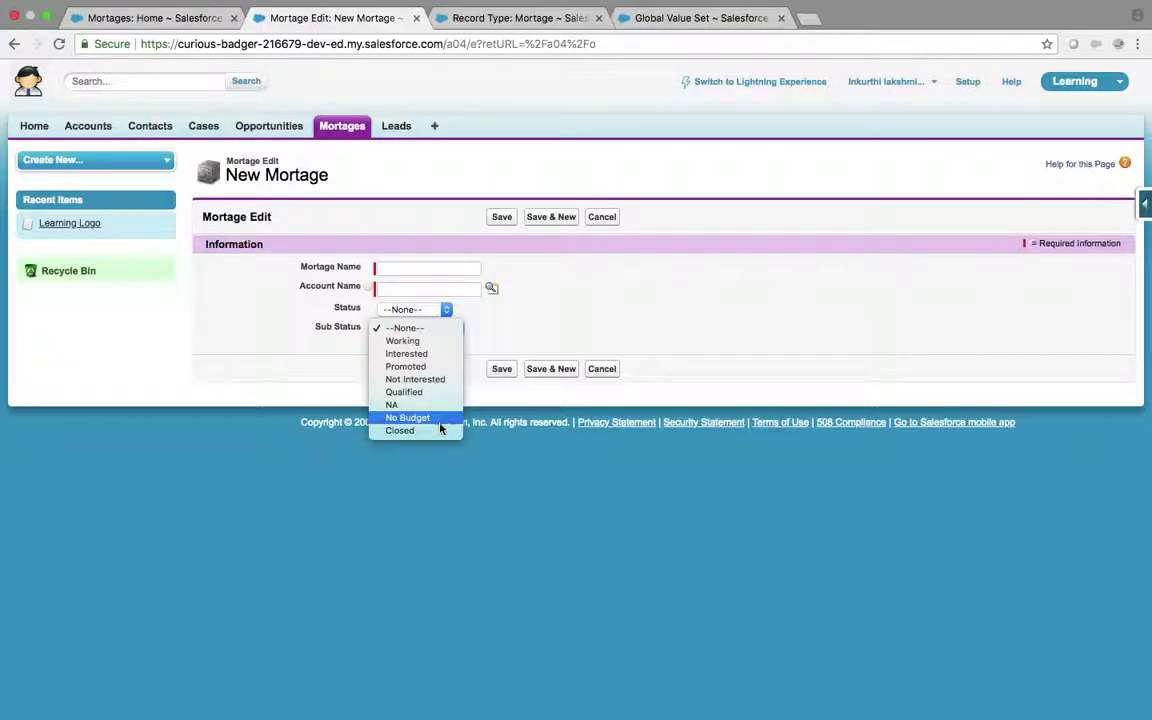
{"action": "left_click", "coordinate": [723, 19]}
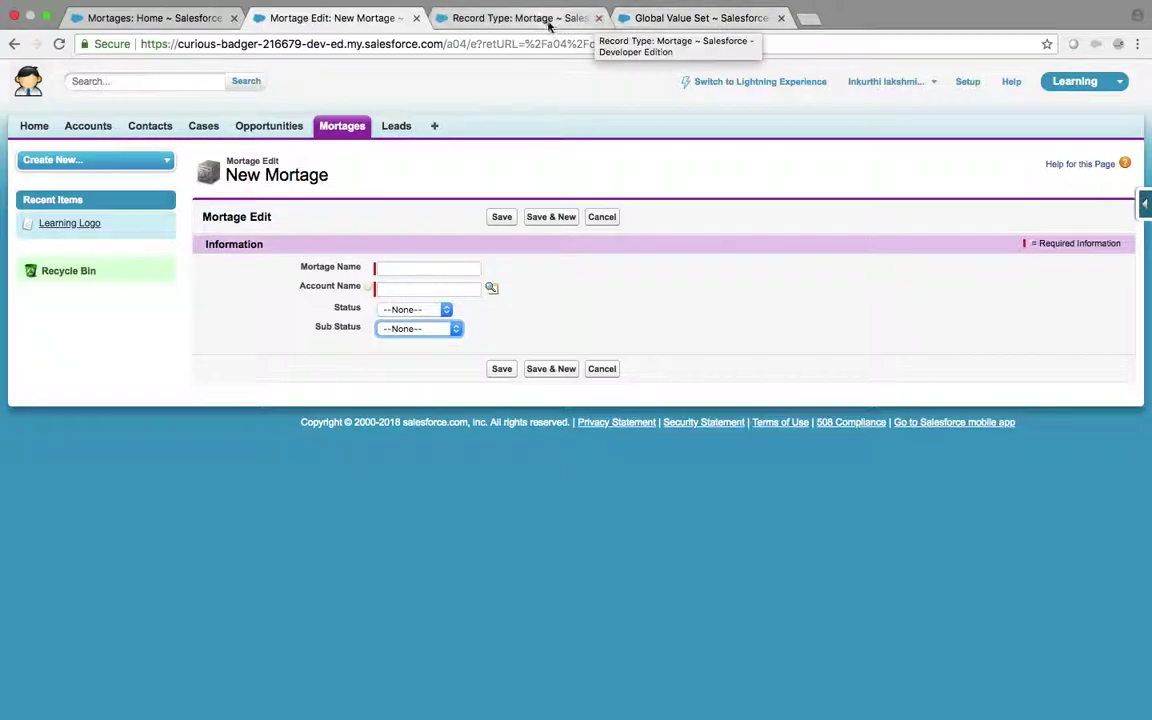
{"action": "left_click", "coordinate": [400, 330]}
{"action": "left_click", "coordinate": [400, 330]}
{"action": "left_click", "coordinate": [832, 325]}
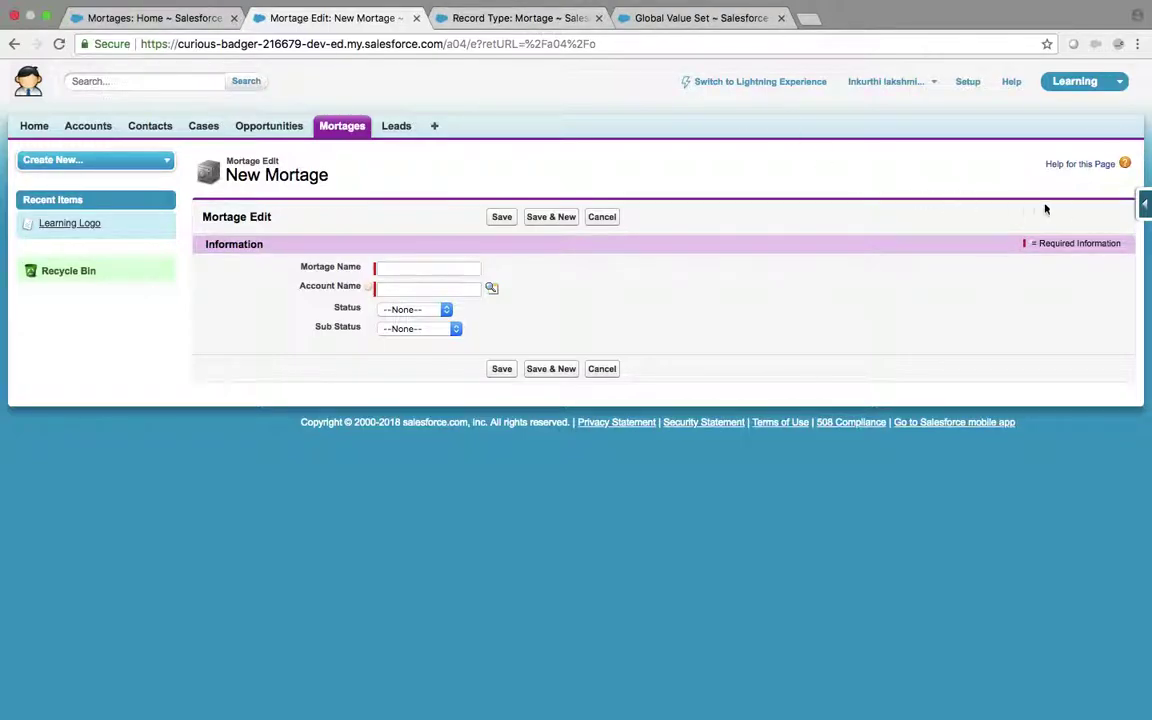
- Open the Mortage object definition from the New Mortage form, close the old record type page, and review the Sub-Status value set
{"action": "left_click", "coordinate": [1145, 203]}
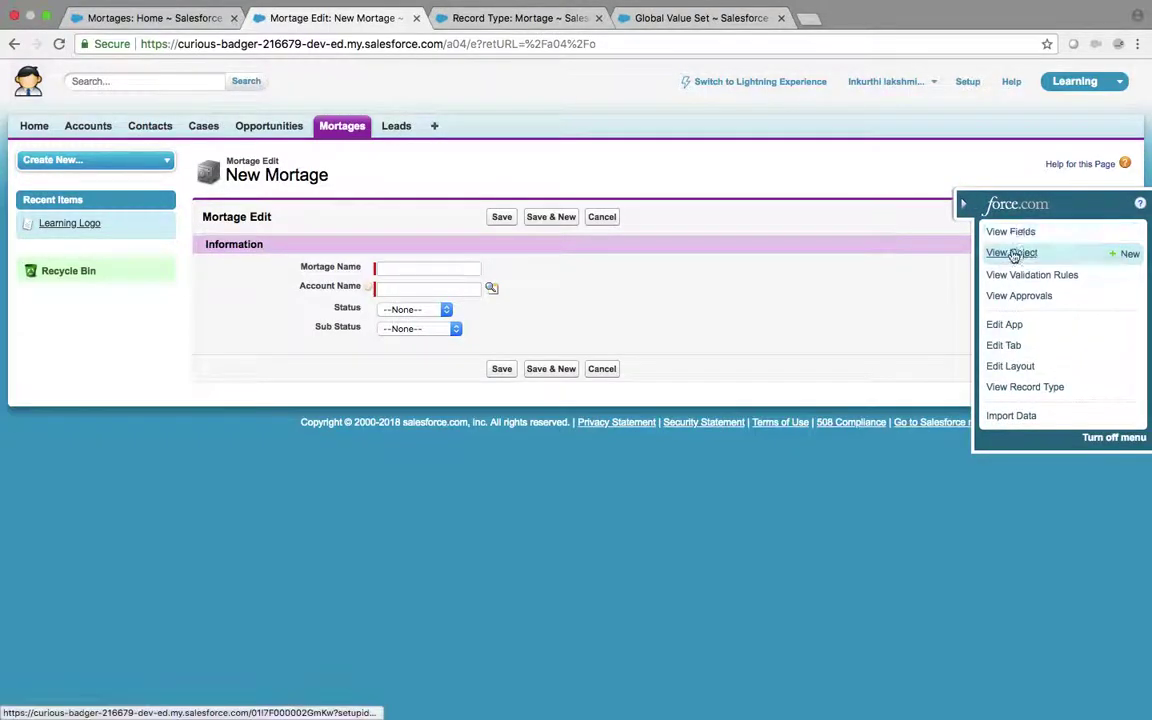
{"action": "left_click", "coordinate": [1014, 253]}
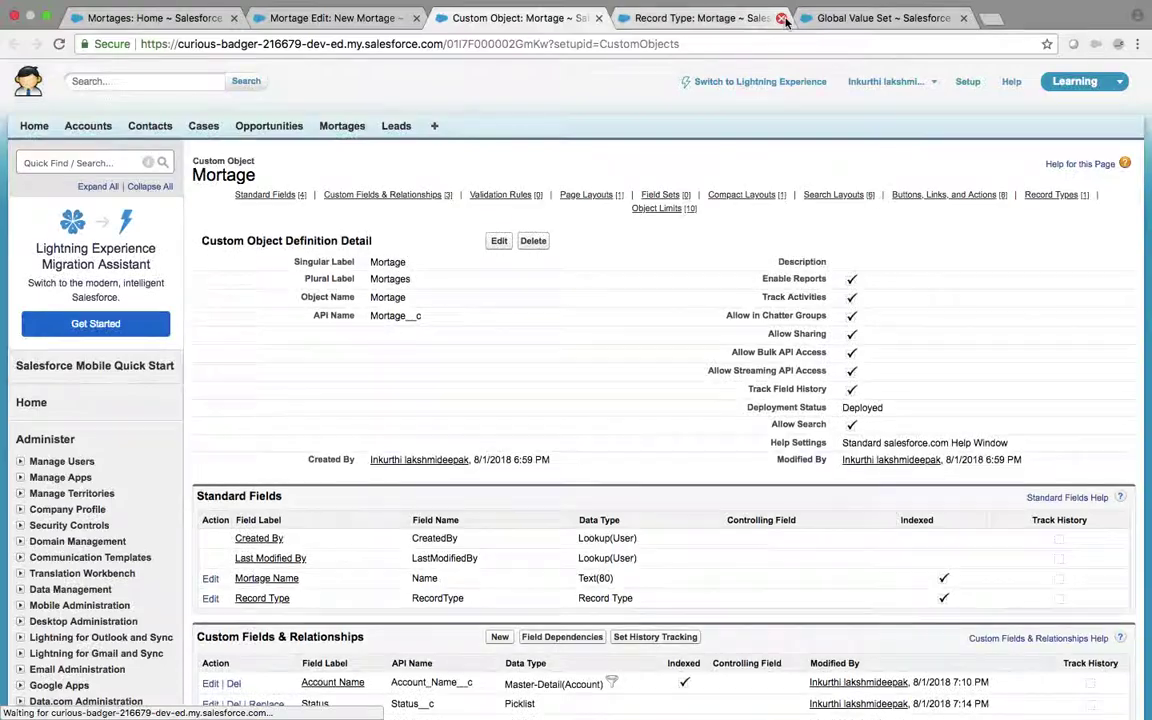
{"action": "left_click", "coordinate": [782, 18]}
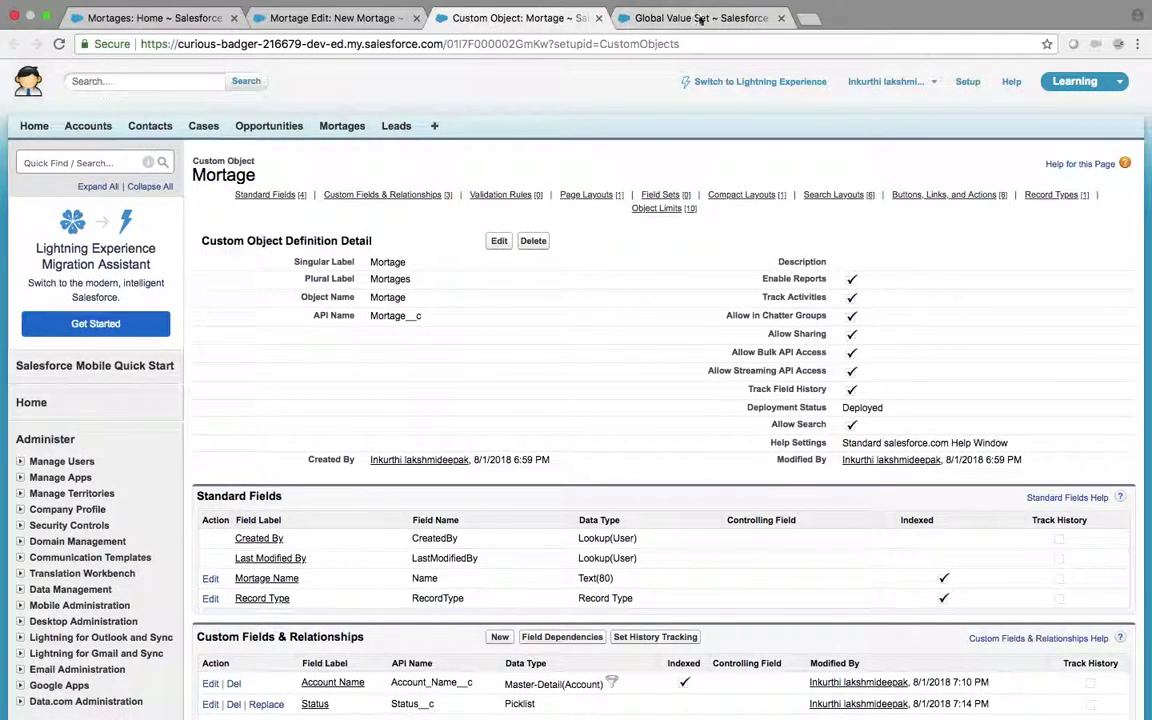
{"action": "left_click", "coordinate": [375, 18]}
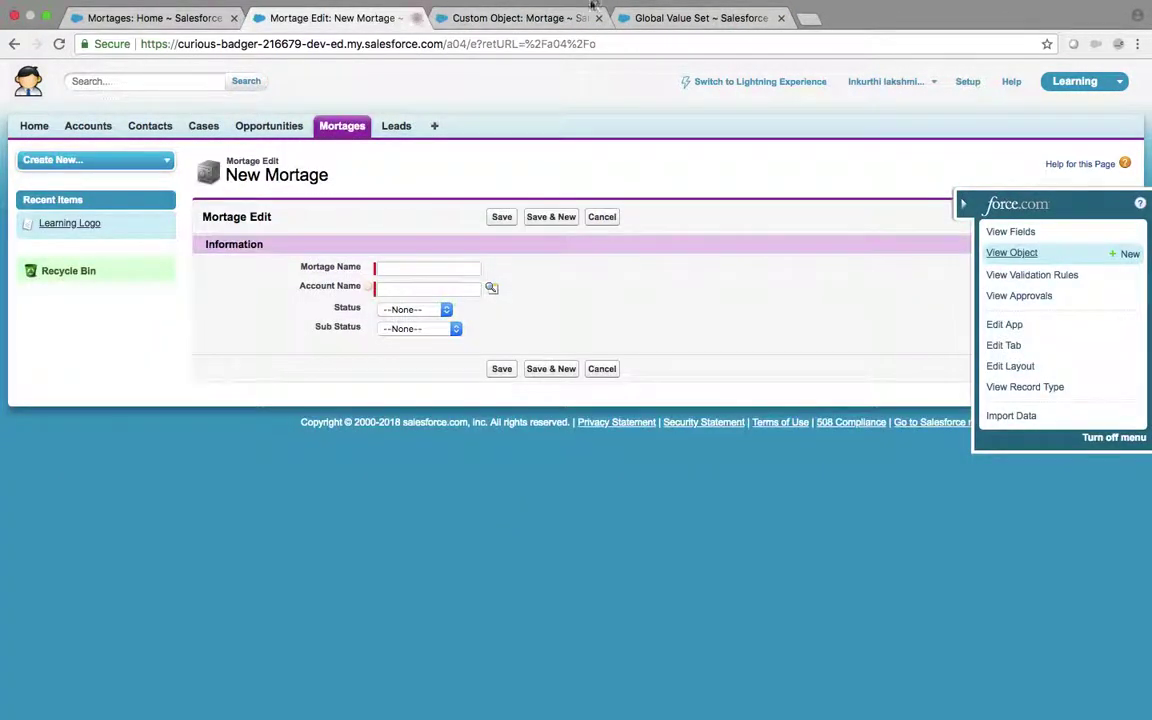
{"action": "left_click", "coordinate": [665, 18]}
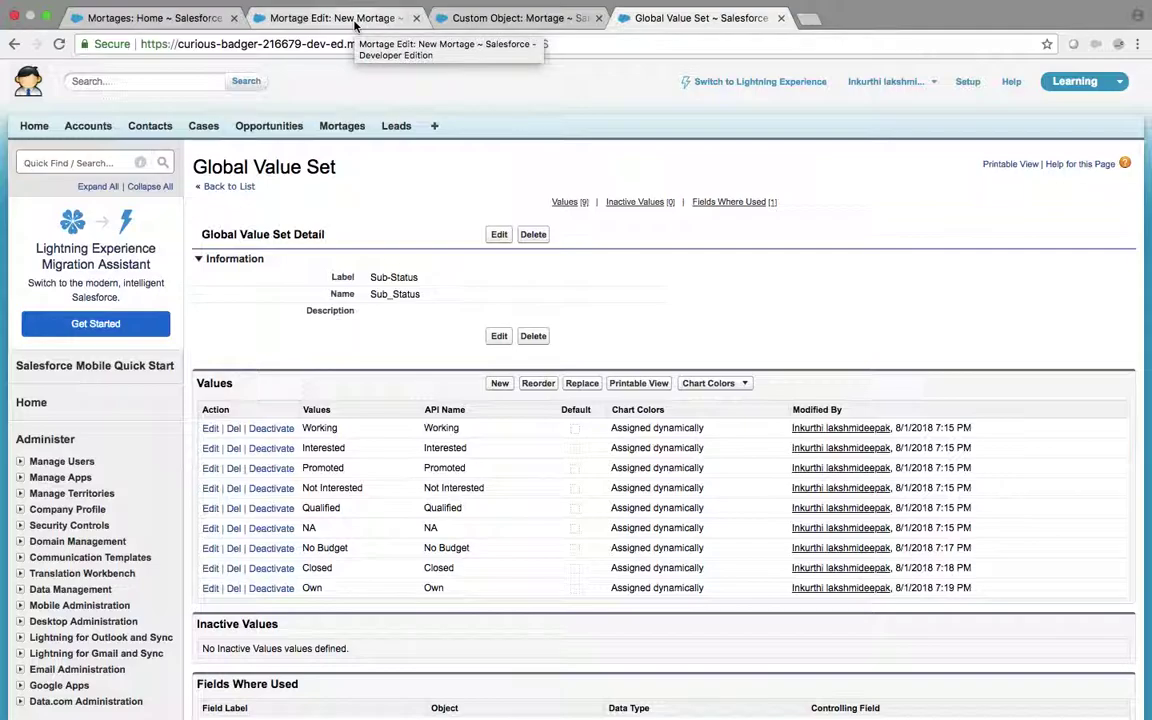
- Add Own to the selected Sub Status picklist values of the Mortage record type and save
{"action": "left_click", "coordinate": [515, 18]}
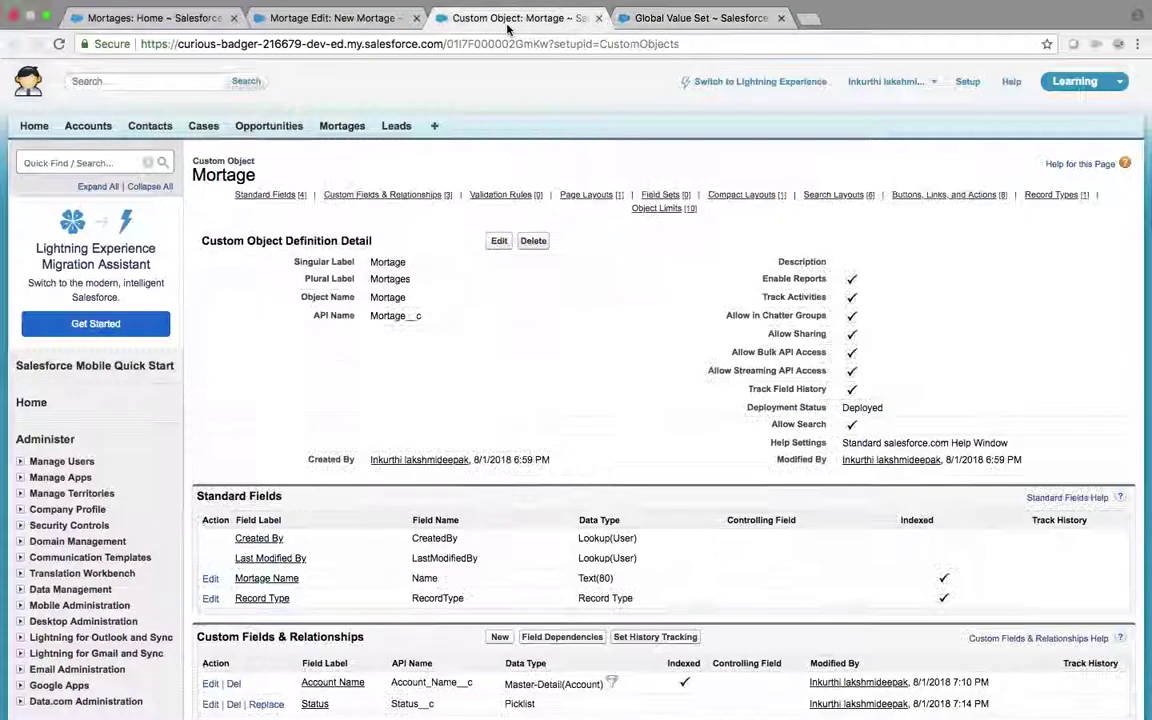
{"action": "scroll", "coordinate": [460, 340], "scroll_direction": "down", "scroll_amount": 5}
{"action": "scroll", "coordinate": [460, 340], "scroll_direction": "down", "scroll_amount": 10}
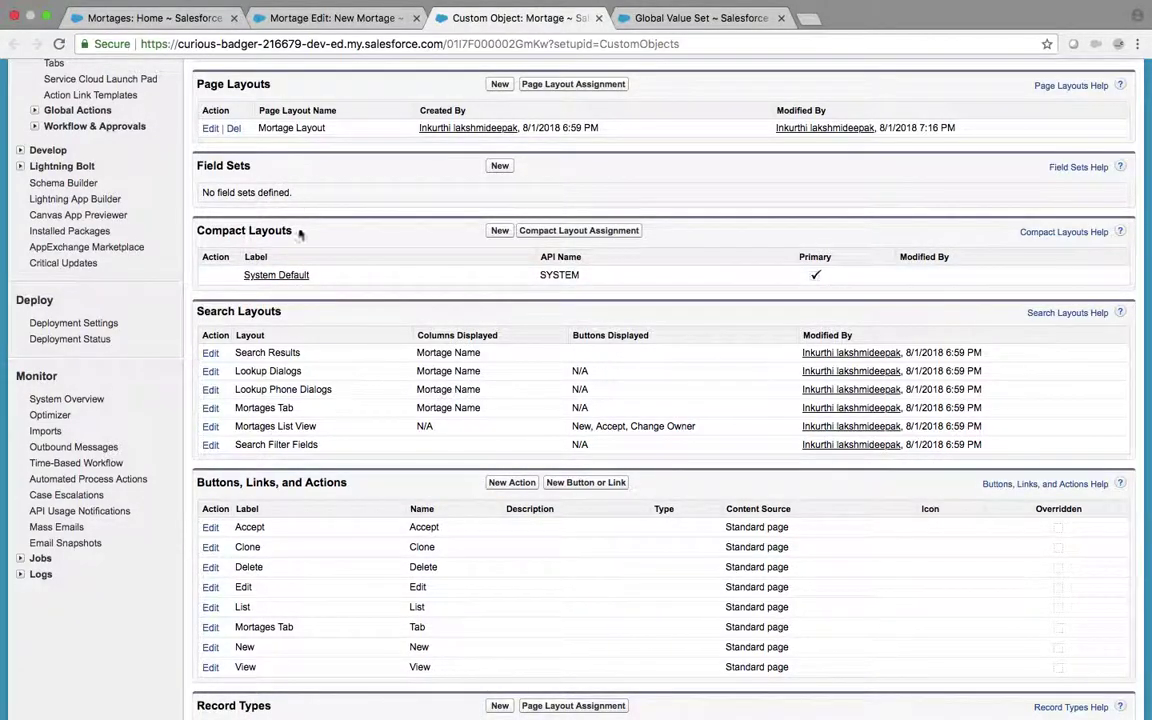
{"action": "scroll", "coordinate": [284, 372], "scroll_direction": "down", "scroll_amount": 5}
{"action": "left_click", "coordinate": [285, 476]}
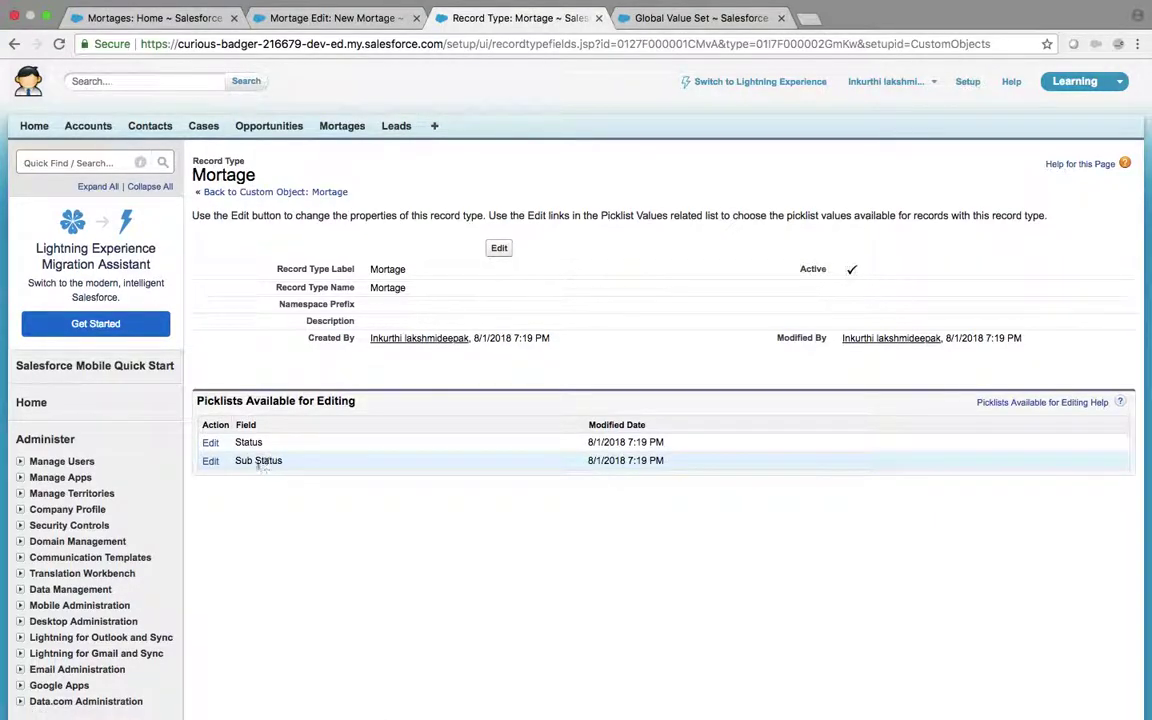
{"action": "left_click", "coordinate": [211, 461]}
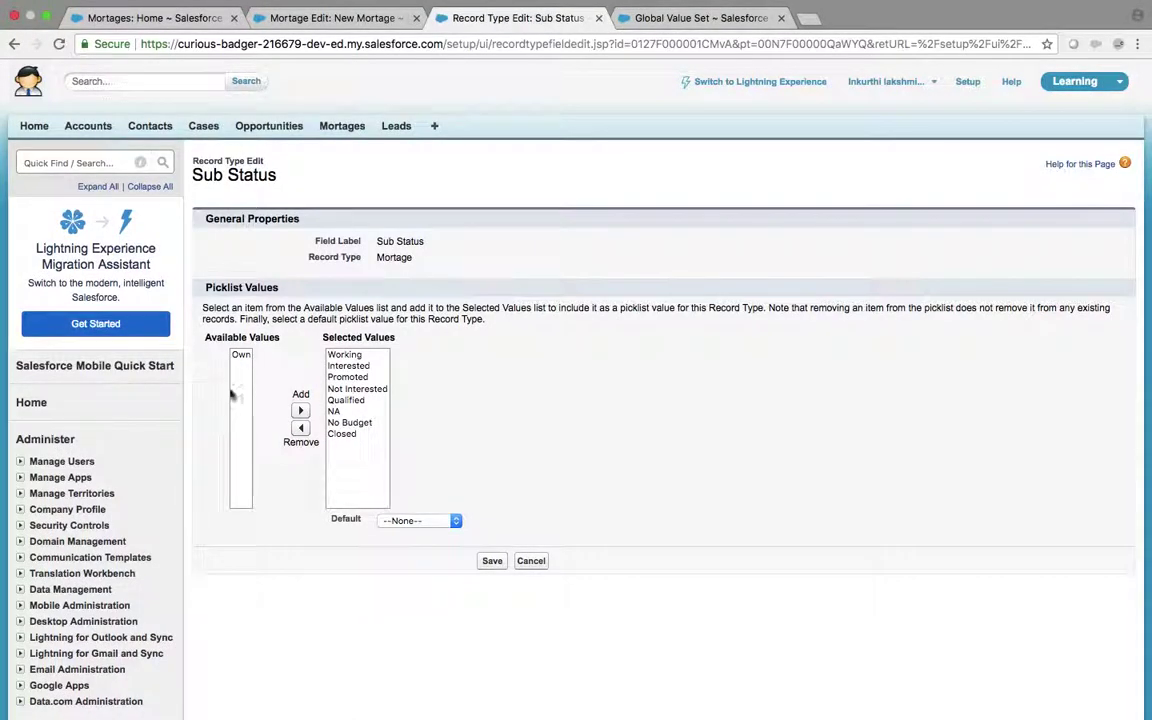
{"action": "left_click", "coordinate": [241, 356]}
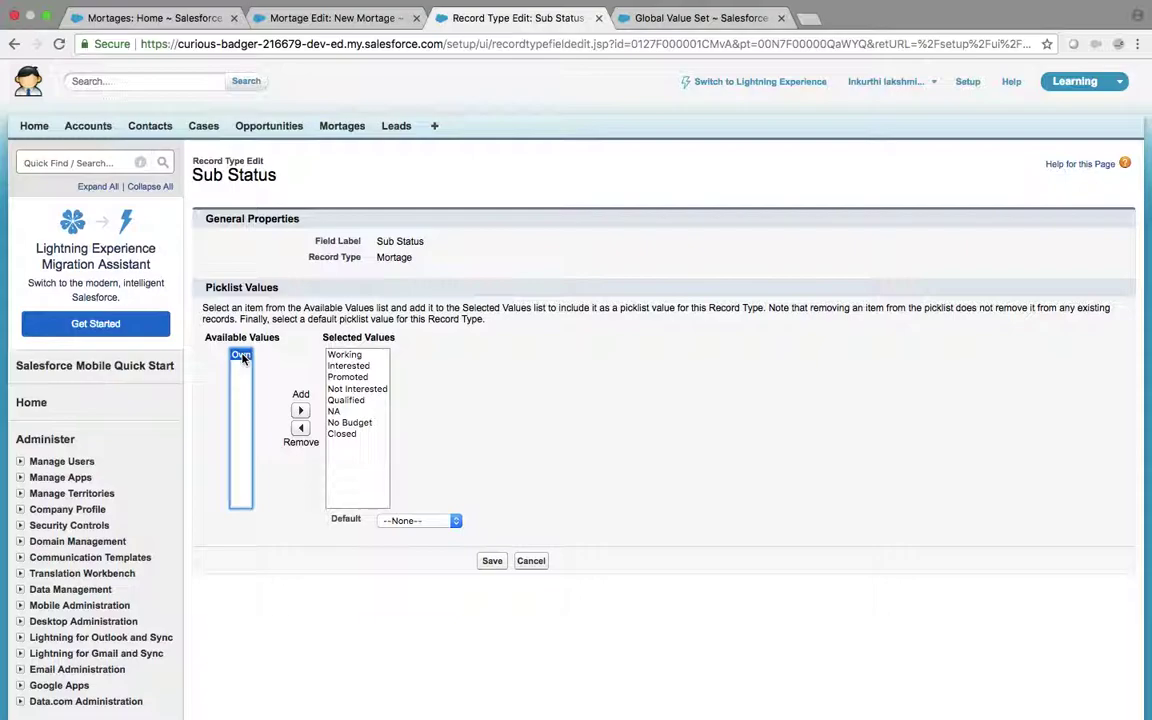
{"action": "left_click", "coordinate": [300, 410]}
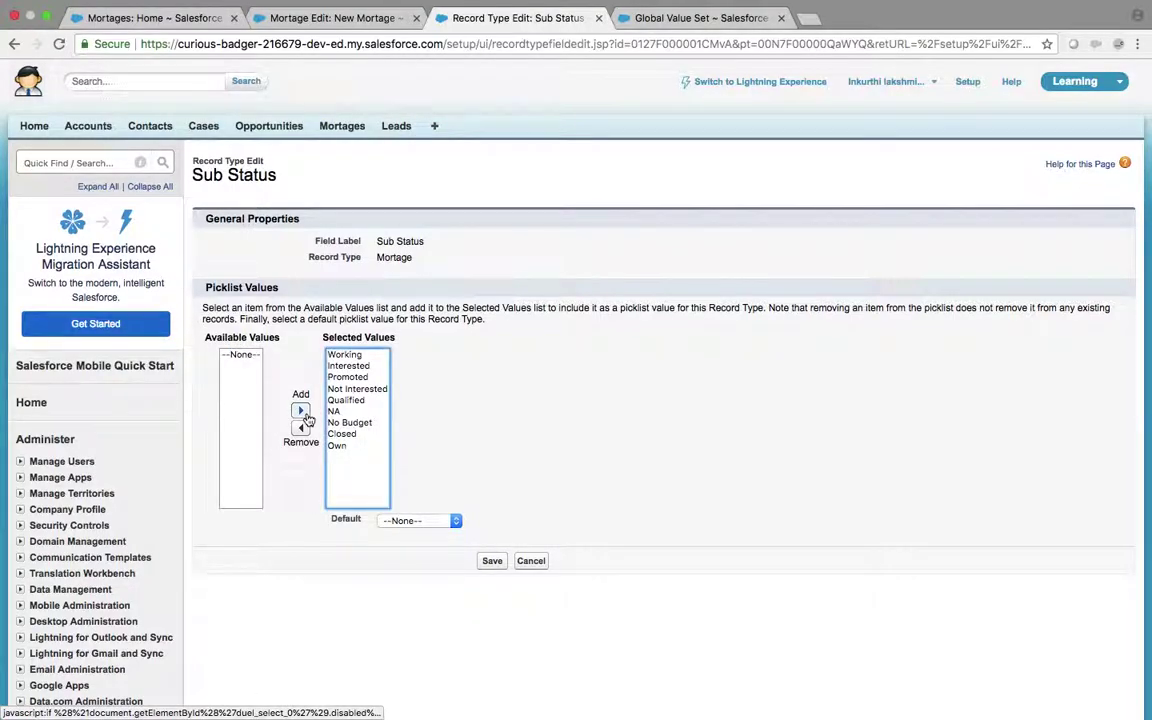
{"action": "left_click", "coordinate": [491, 561]}
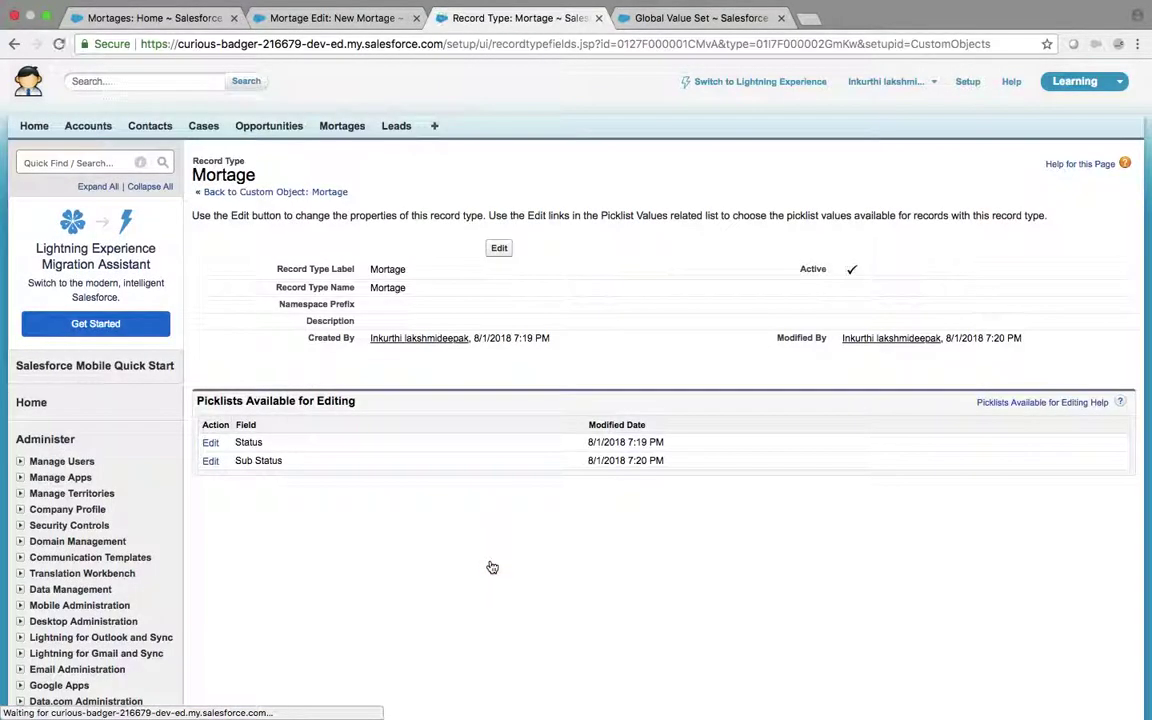
- Reload the New Mortage form and check the options offered by the Sub Status and Status picklists
{"action": "left_click", "coordinate": [335, 16]}
{"action": "left_click", "coordinate": [59, 44]}
{"action": "left_click", "coordinate": [425, 330]}
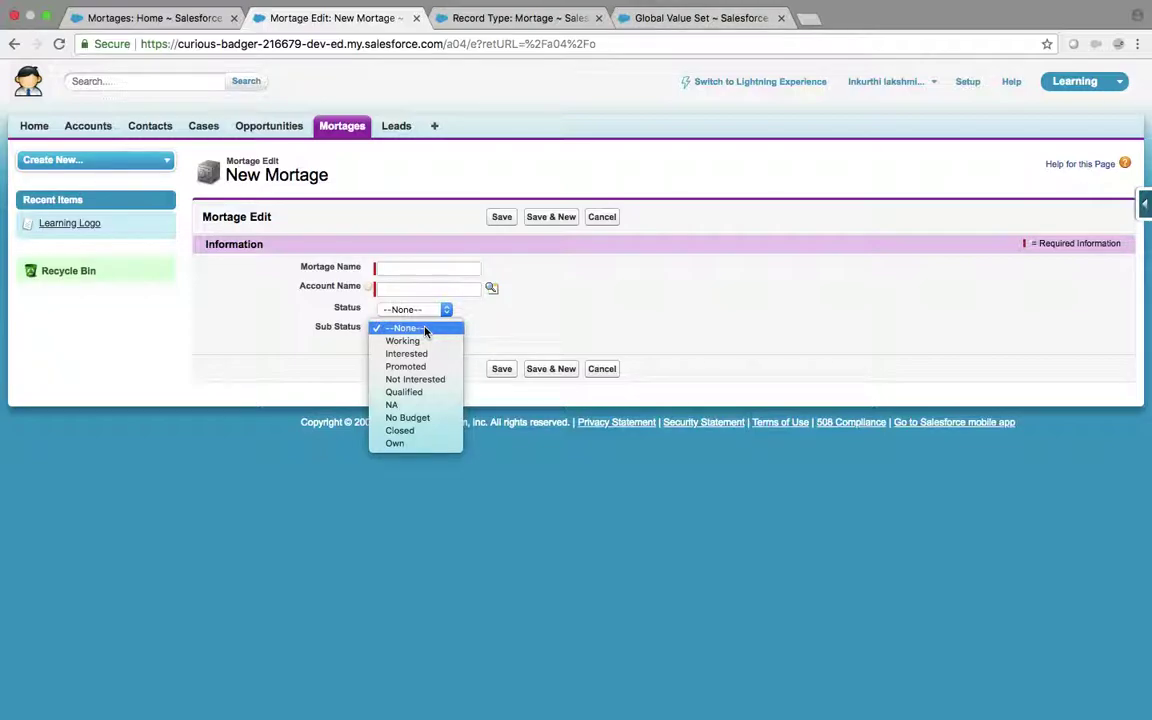
{"action": "left_click", "coordinate": [553, 316]}
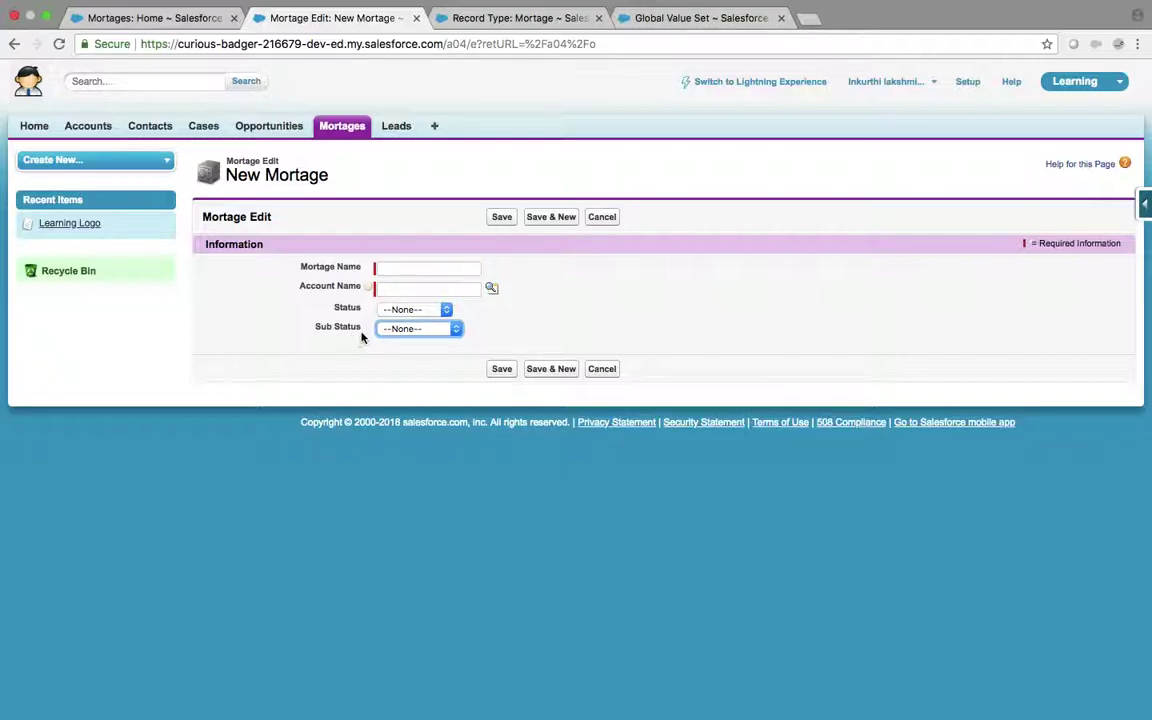
{"action": "left_click", "coordinate": [406, 311]}
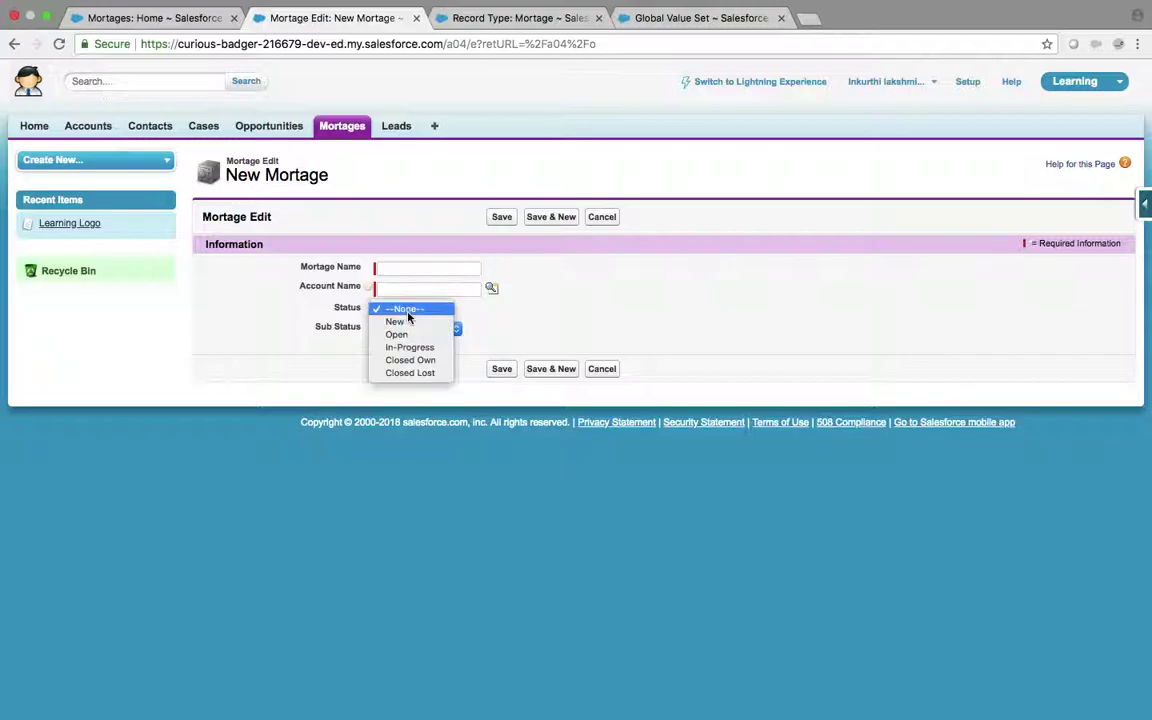
{"action": "left_click", "coordinate": [562, 308]}
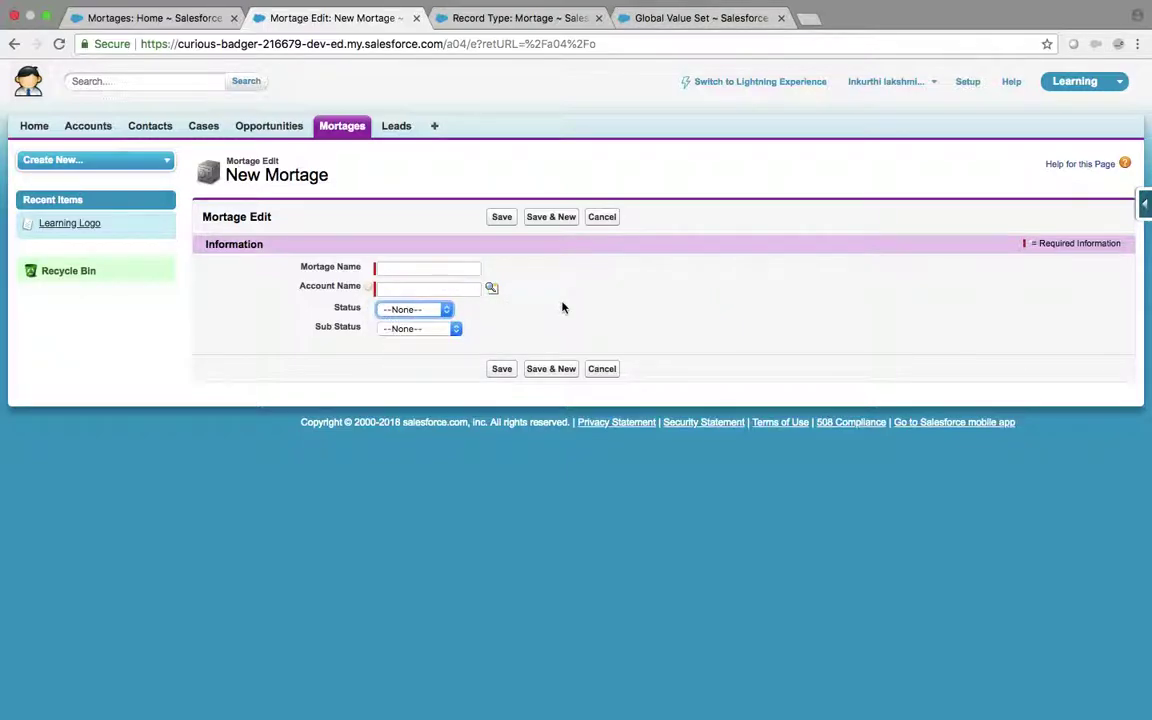
{"action": "left_click", "coordinate": [601, 299]}
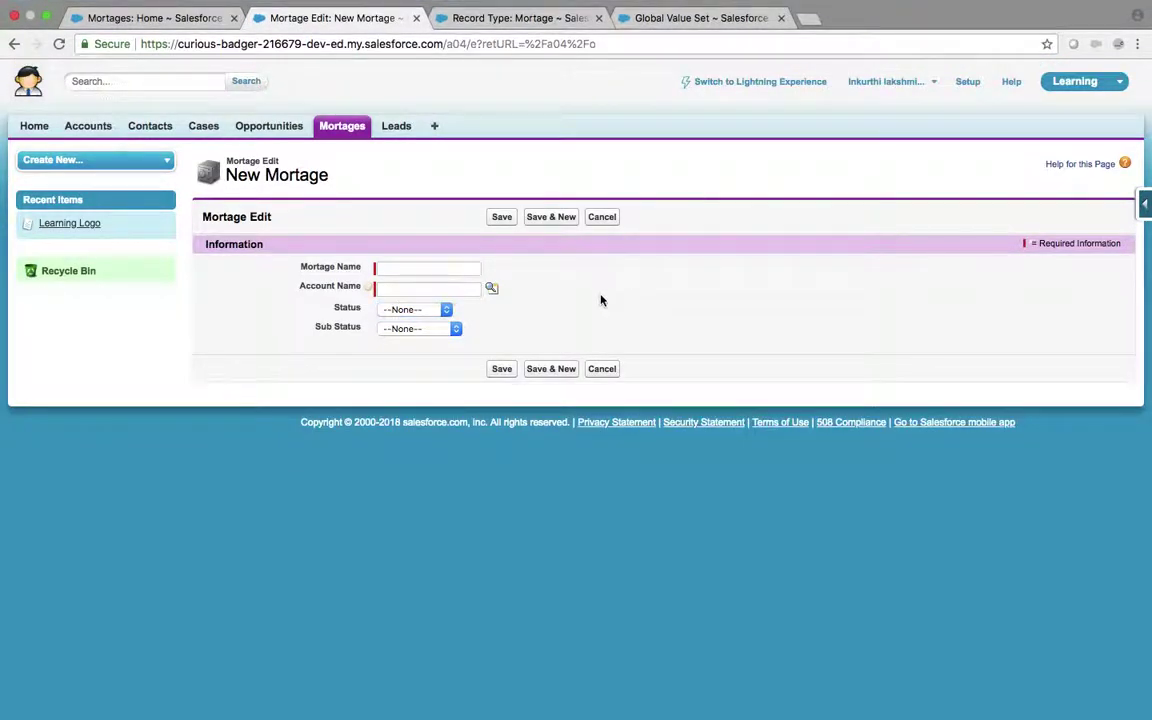
- On the New Mortage form, set Status to Closed Own and Sub Status to No Budget, then change Sub Status to Not Interested
{"action": "left_click", "coordinate": [404, 318]}
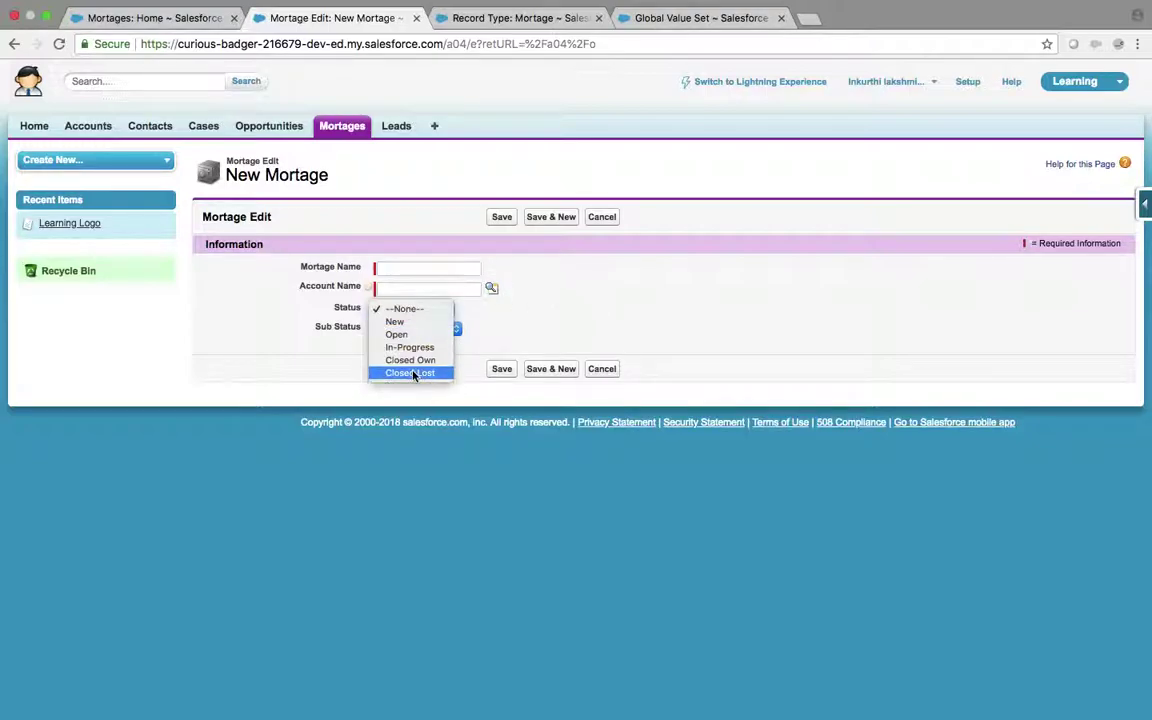
{"action": "left_click", "coordinate": [410, 360]}
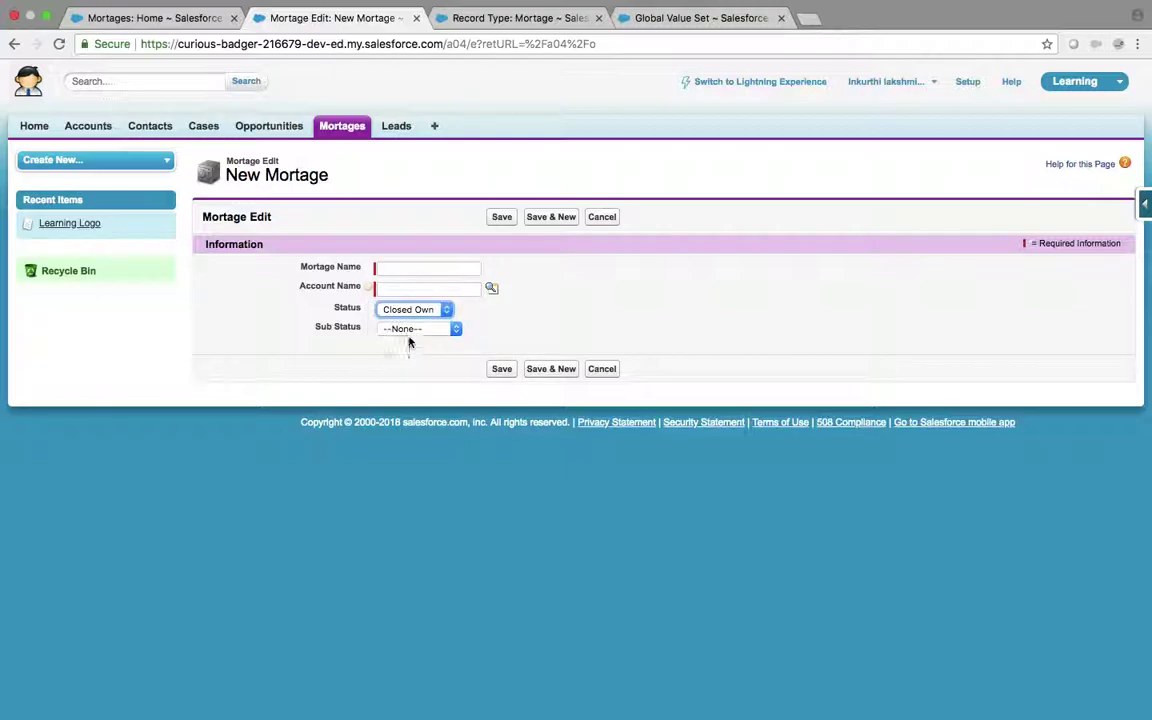
{"action": "left_click", "coordinate": [411, 329]}
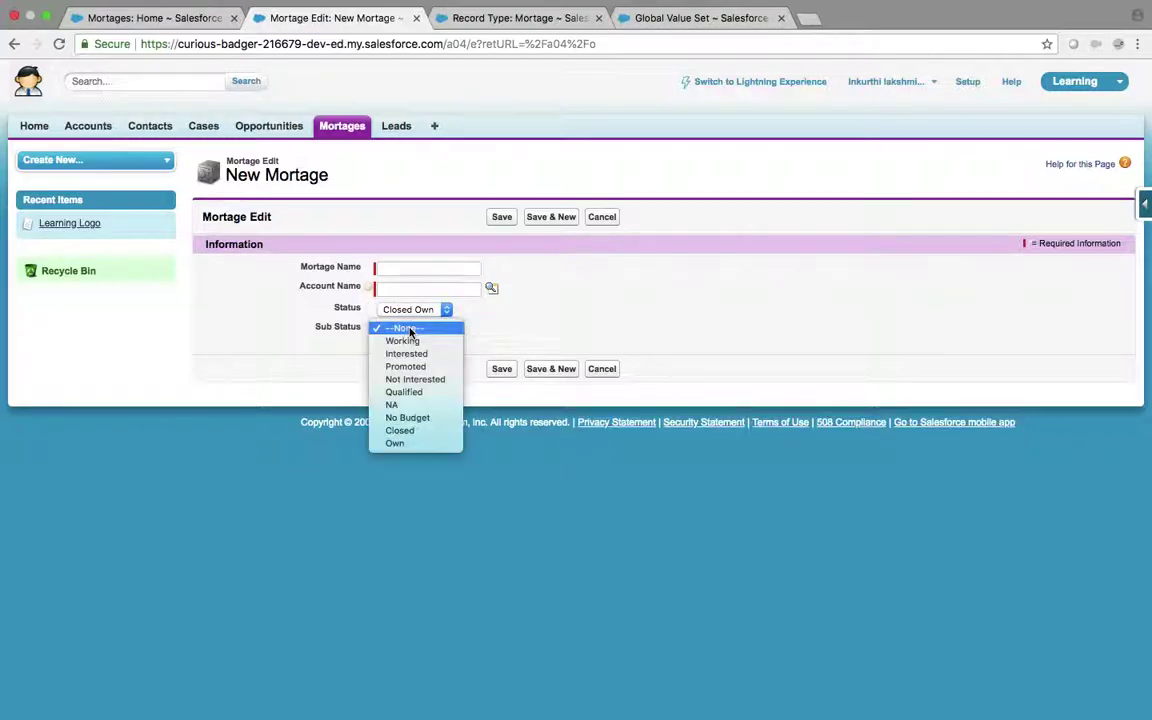
{"action": "left_click", "coordinate": [416, 425]}
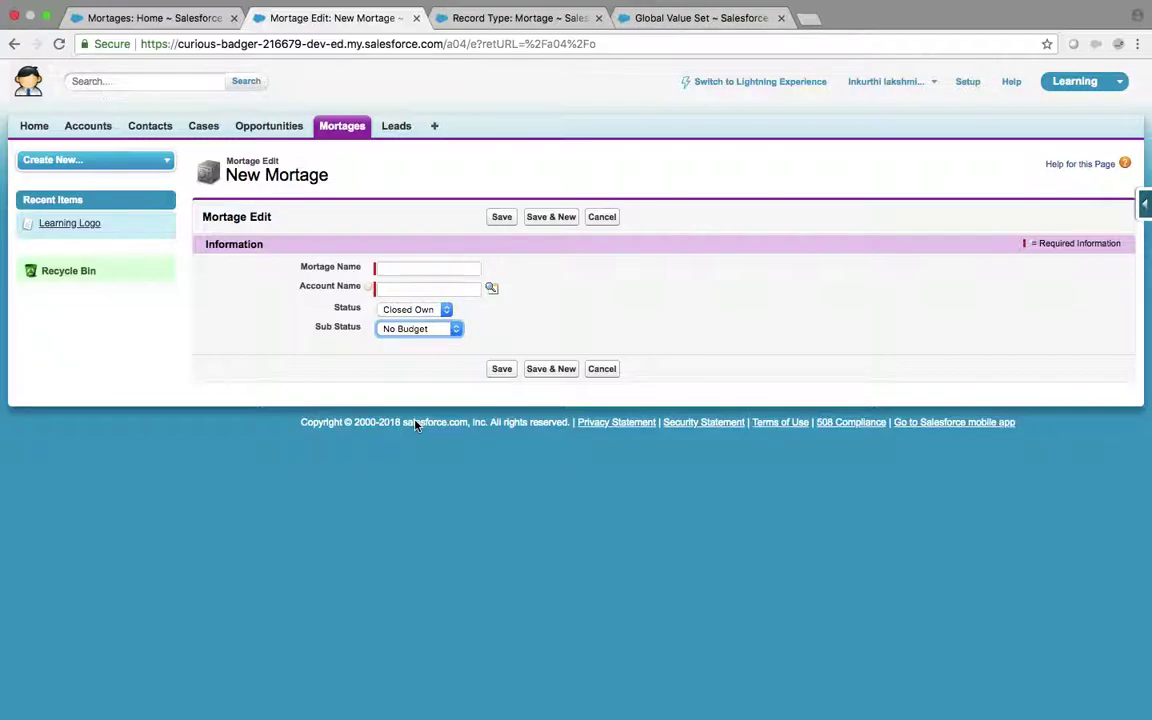
{"action": "left_click", "coordinate": [422, 333]}
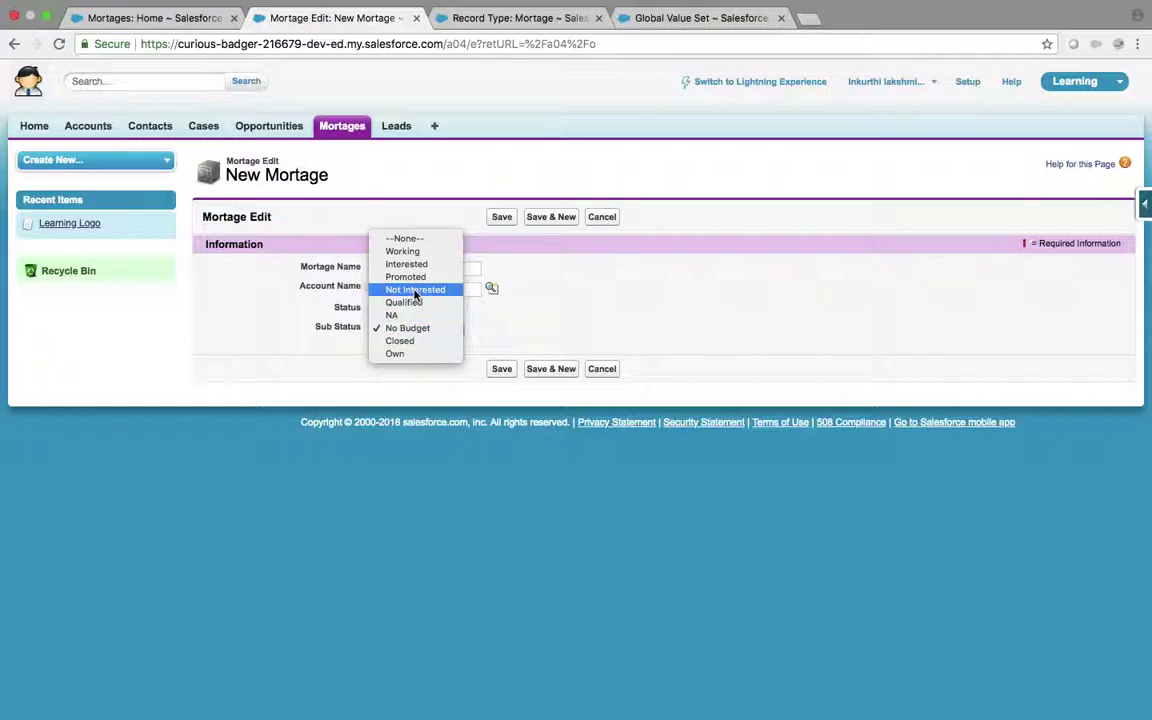
{"action": "left_click", "coordinate": [415, 297]}
{"action": "left_click", "coordinate": [537, 321]}
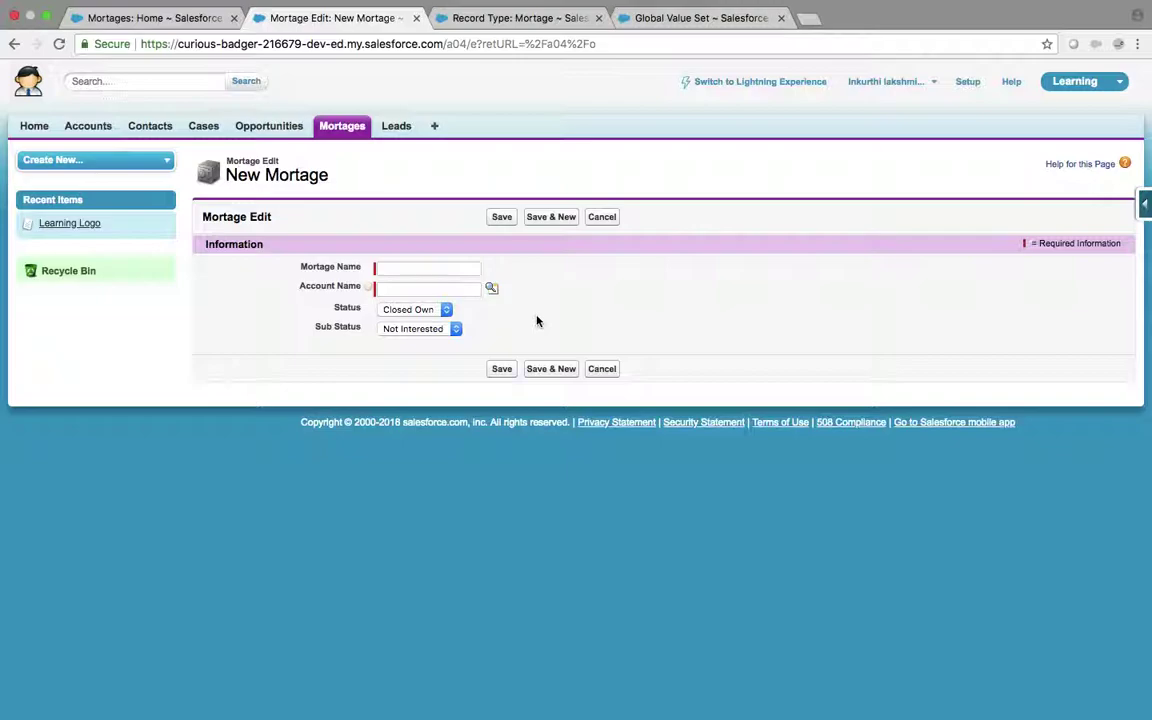
- Compare the Sub Status options with the Status options while Closed Own is the chosen Status
{"action": "left_click", "coordinate": [418, 332]}
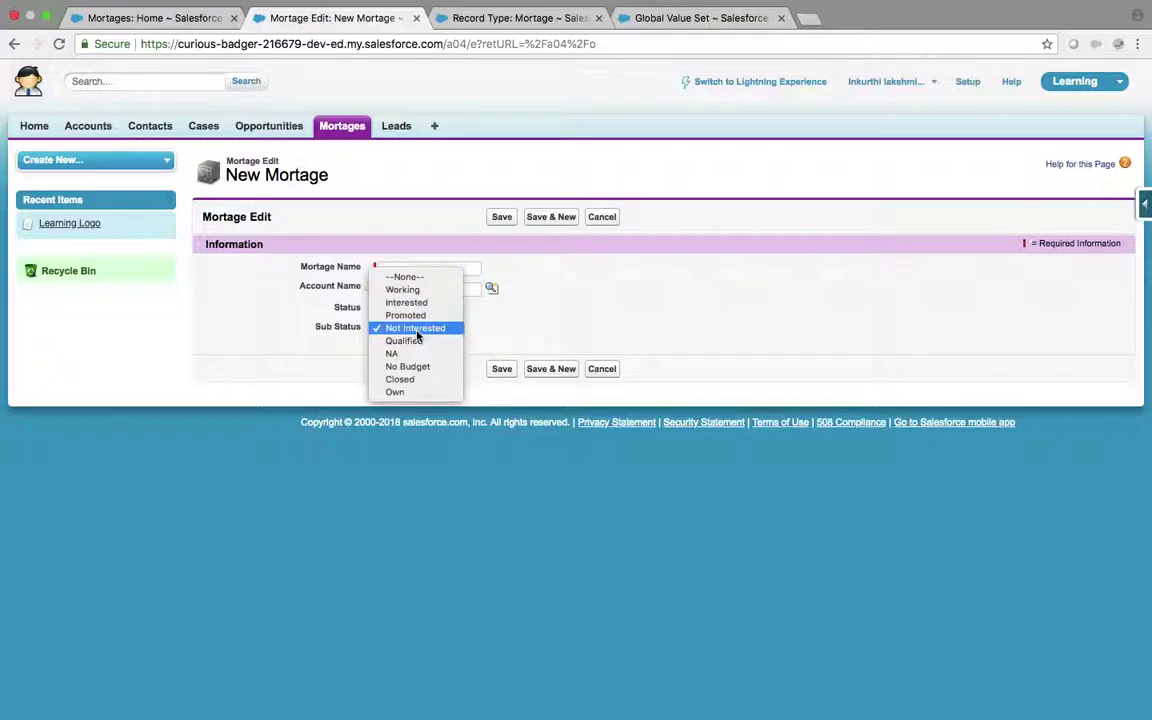
{"action": "left_click", "coordinate": [417, 333]}
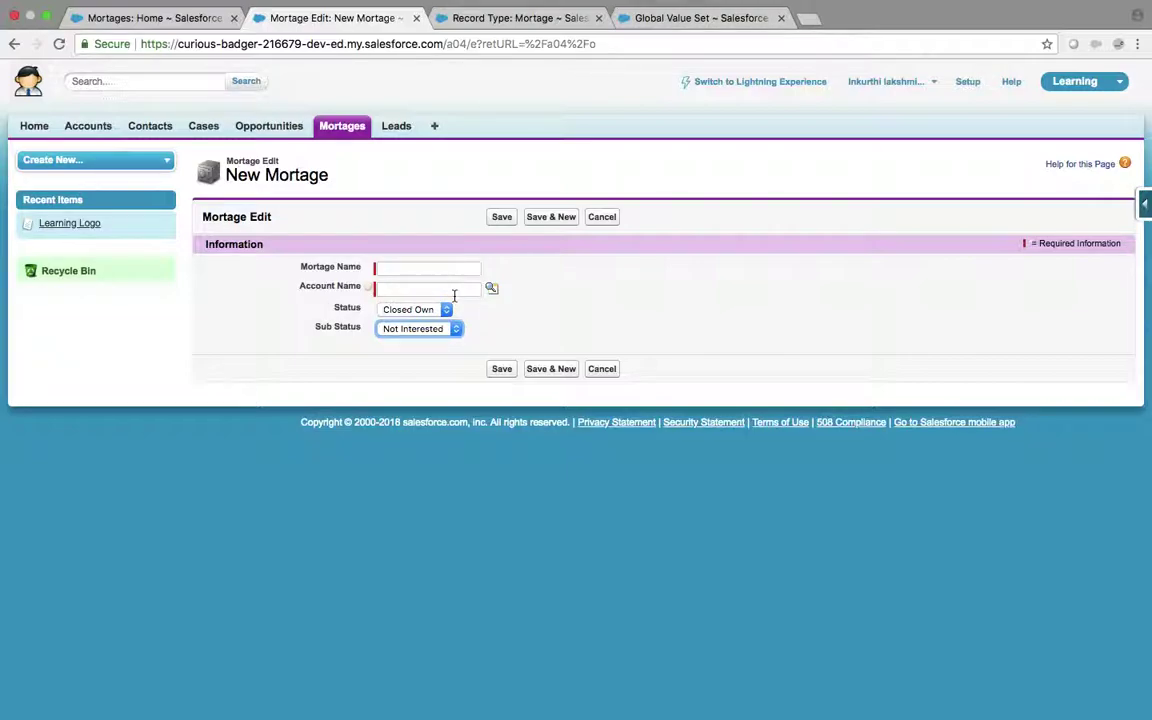
{"action": "left_click", "coordinate": [418, 310]}
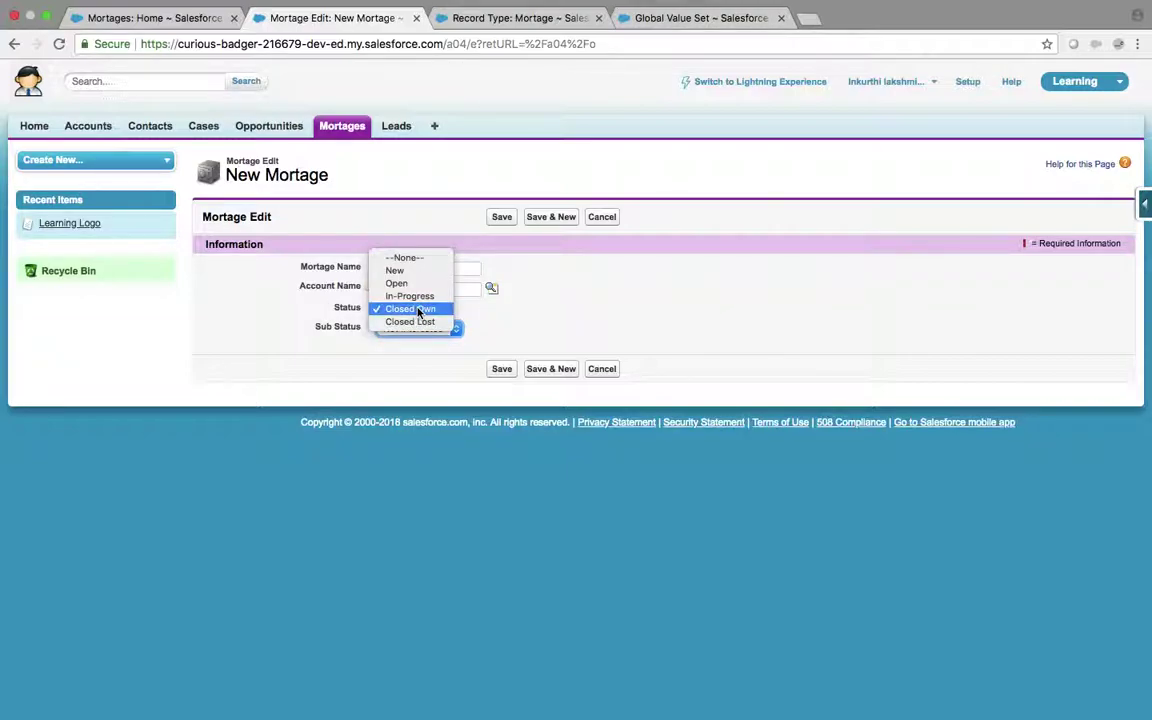
{"action": "left_click", "coordinate": [411, 309]}
{"action": "left_click", "coordinate": [418, 332]}
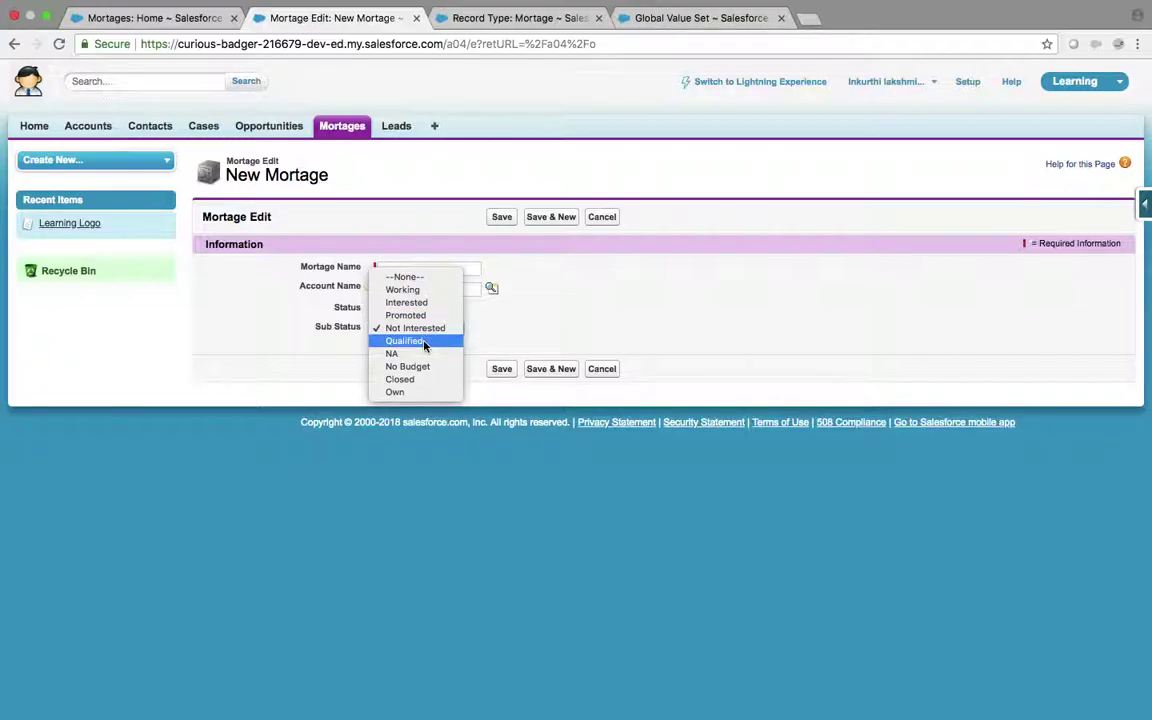
{"action": "left_click", "coordinate": [692, 318]}
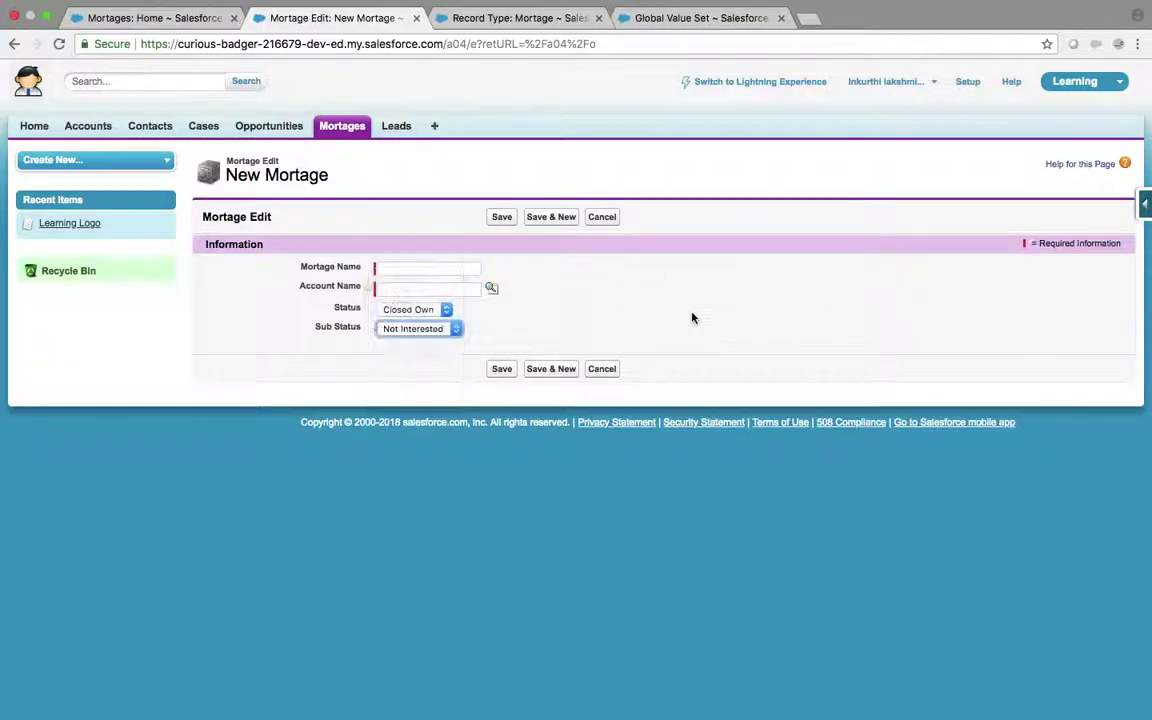
- Check the Sub Status options with Status set to Closed Lost, and reset Status to --None--
{"action": "left_click", "coordinate": [411, 314]}
{"action": "left_click", "coordinate": [418, 323]}
{"action": "left_click", "coordinate": [414, 330]}
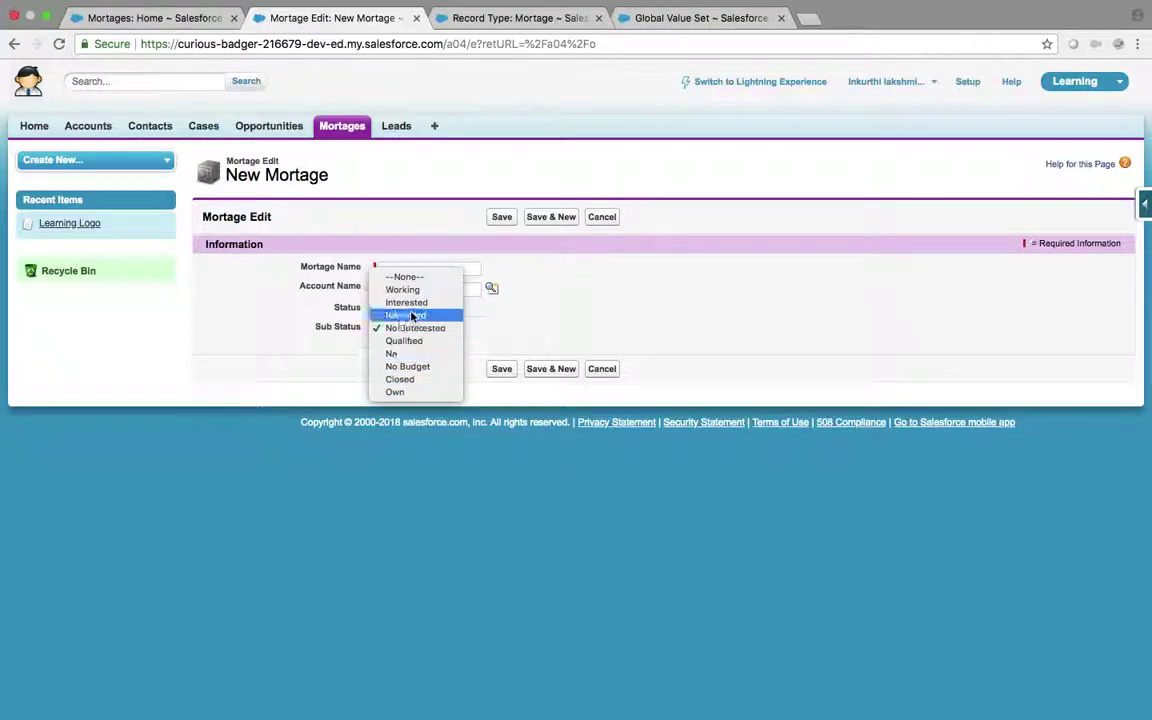
{"action": "left_click", "coordinate": [588, 337]}
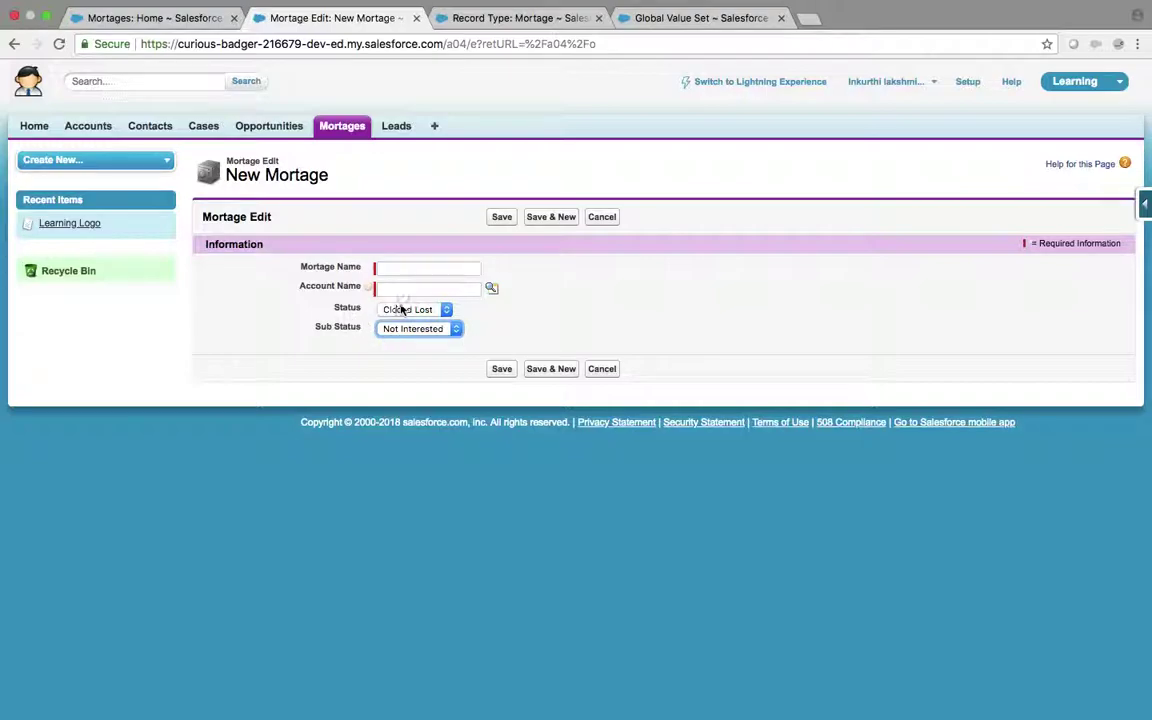
{"action": "left_click", "coordinate": [408, 313]}
{"action": "left_click", "coordinate": [400, 247]}
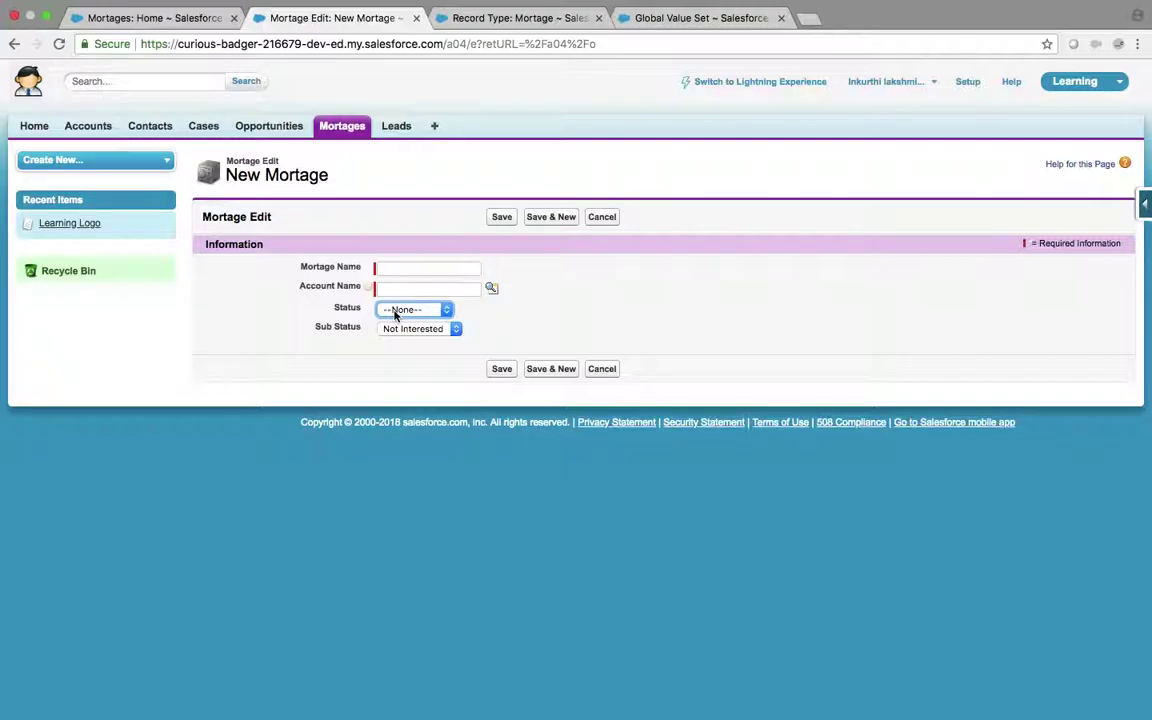
- Return to the Mortage object definition and start a new field dependency for it
{"action": "left_click", "coordinate": [509, 19]}
{"action": "left_click", "coordinate": [254, 192]}
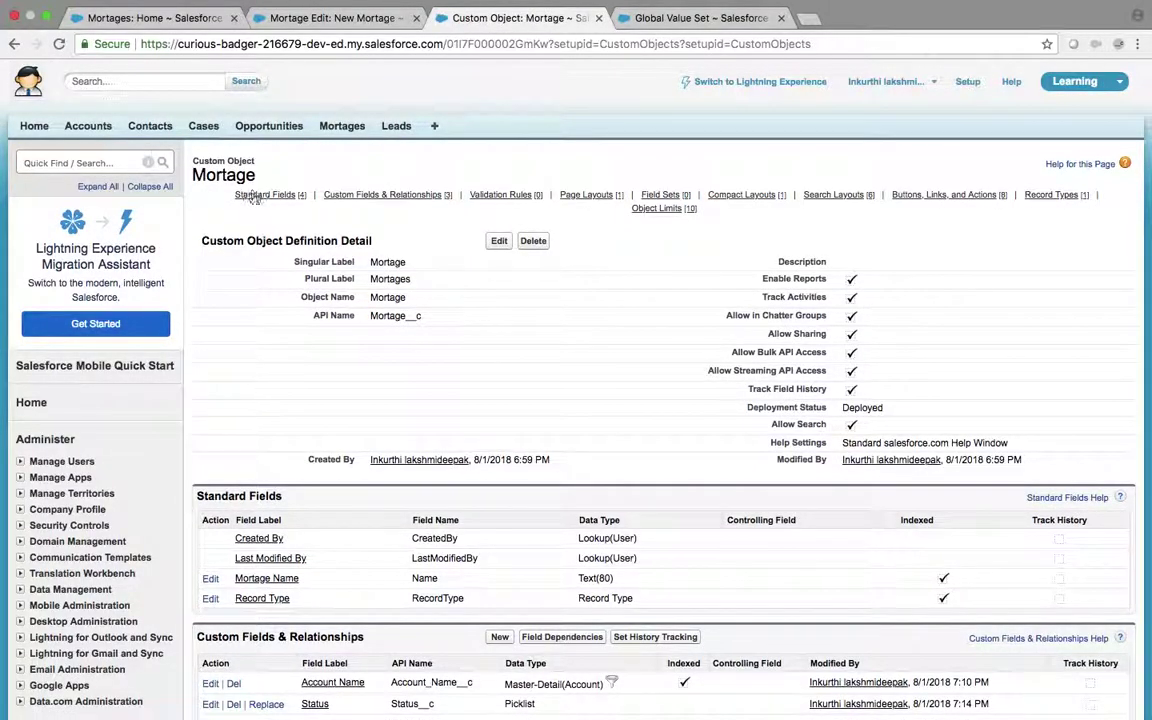
{"action": "scroll", "coordinate": [437, 388], "scroll_direction": "down", "scroll_amount": 3}
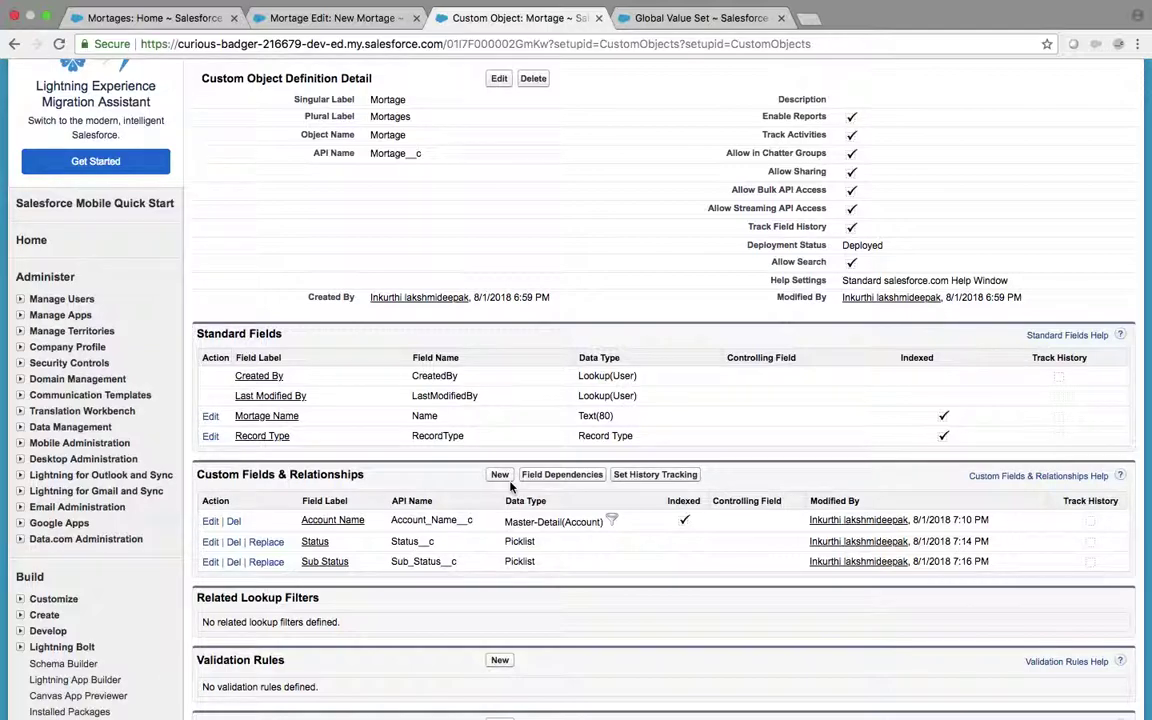
{"action": "left_click", "coordinate": [564, 482]}
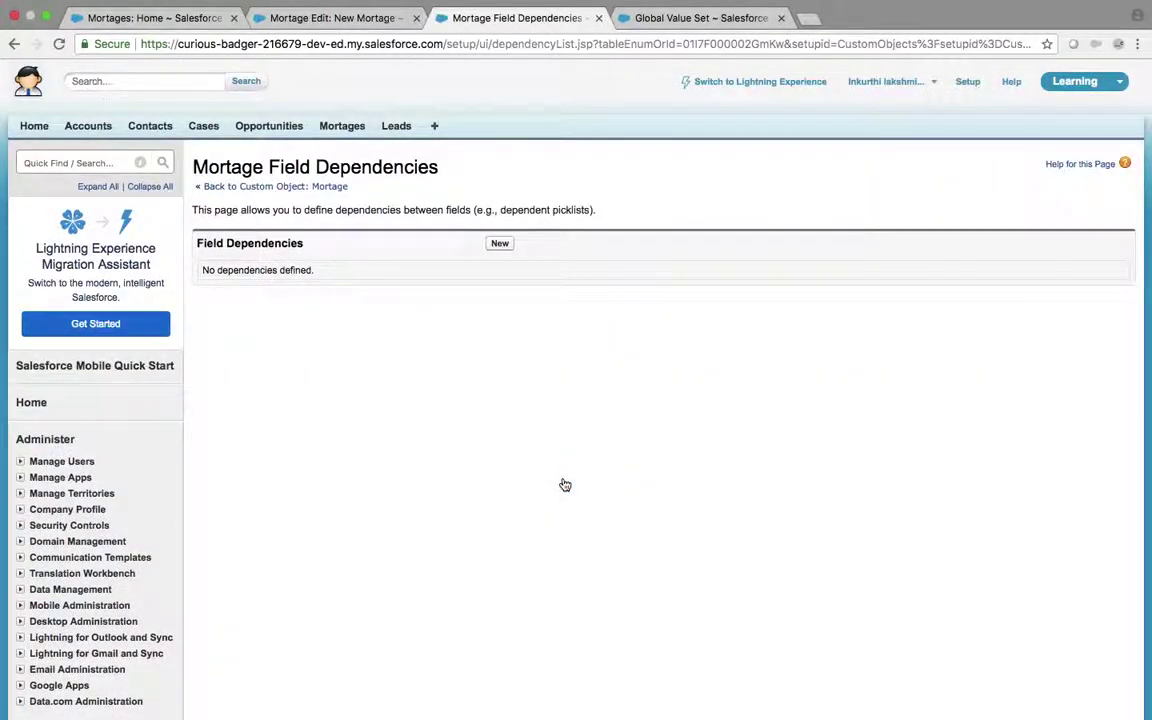
{"action": "left_click", "coordinate": [500, 246]}
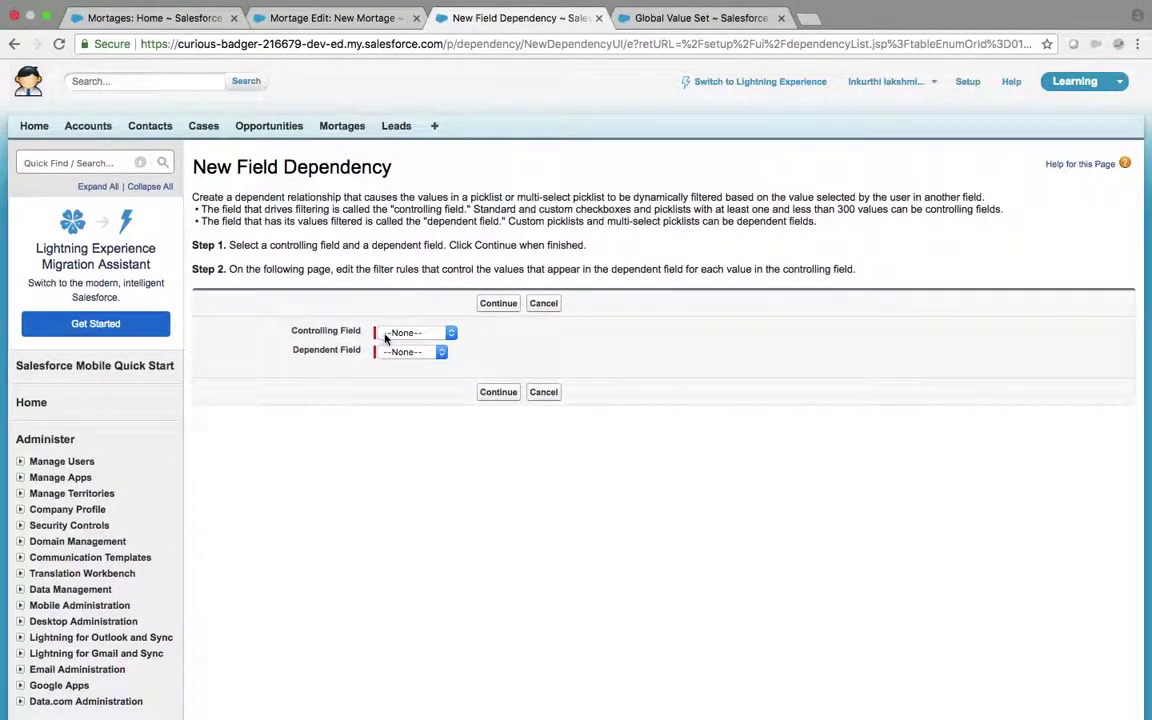
- Check the picklists on the New Mortage form, then set Status as controlling field and Sub Status as dependent field, and continue
{"action": "left_click", "coordinate": [360, 18]}
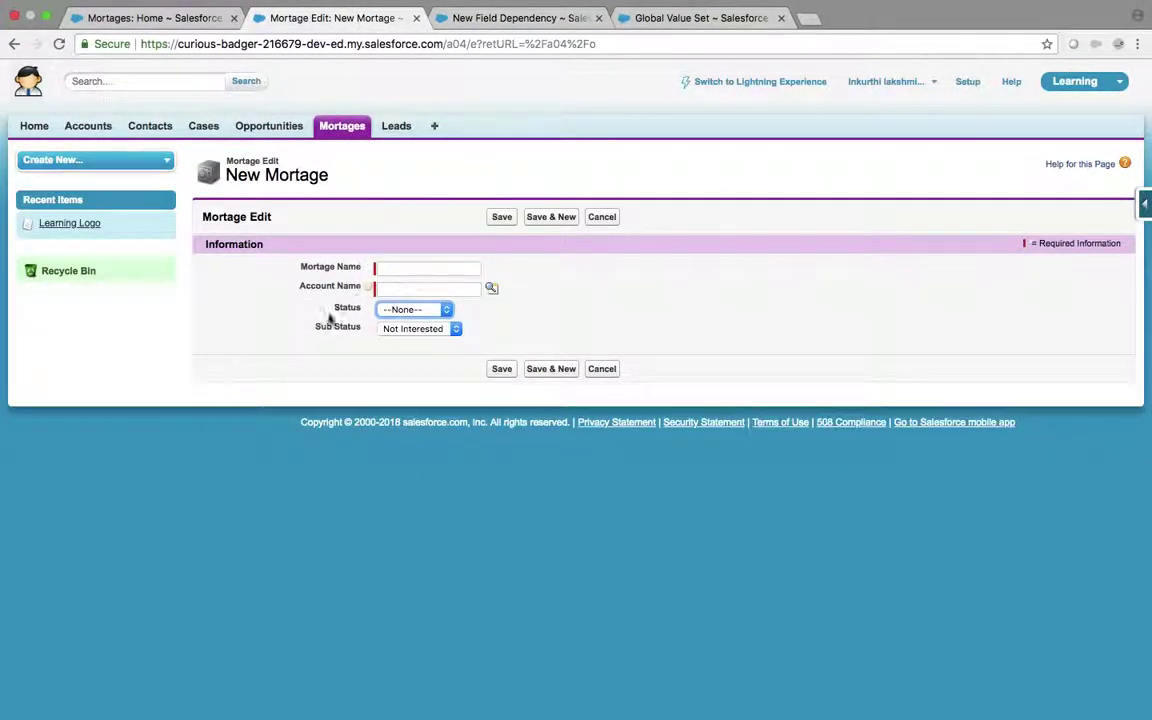
{"action": "left_click", "coordinate": [489, 18]}
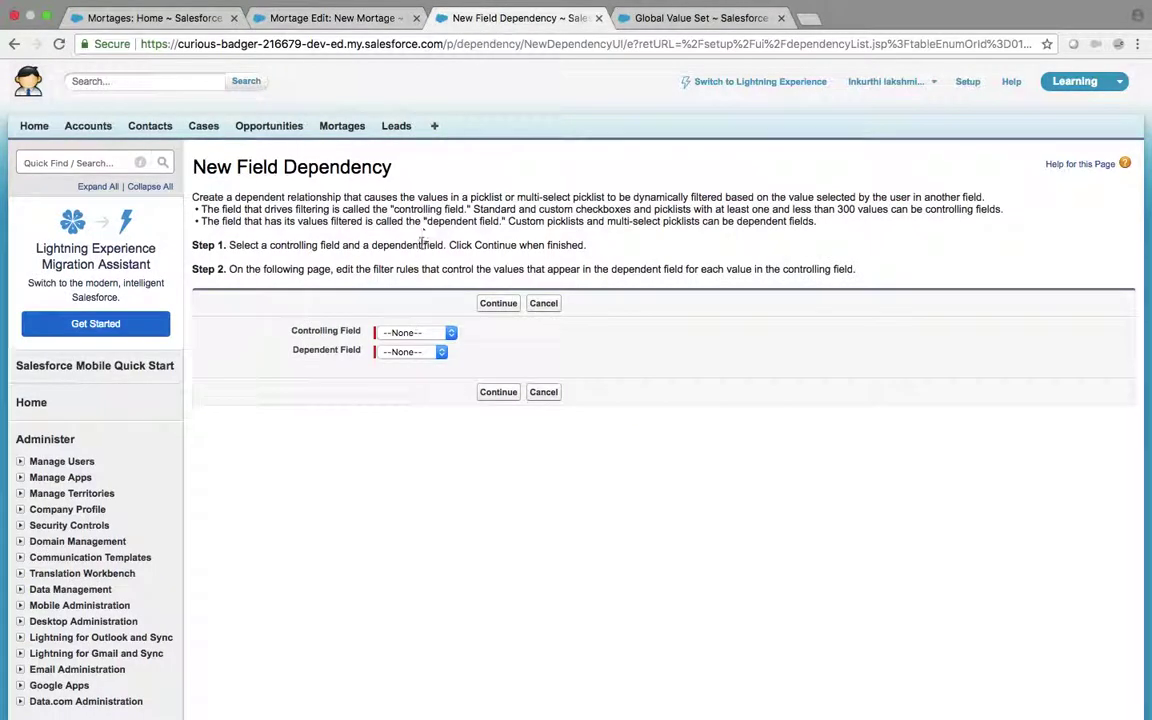
{"action": "left_click", "coordinate": [412, 331]}
{"action": "left_click", "coordinate": [407, 358]}
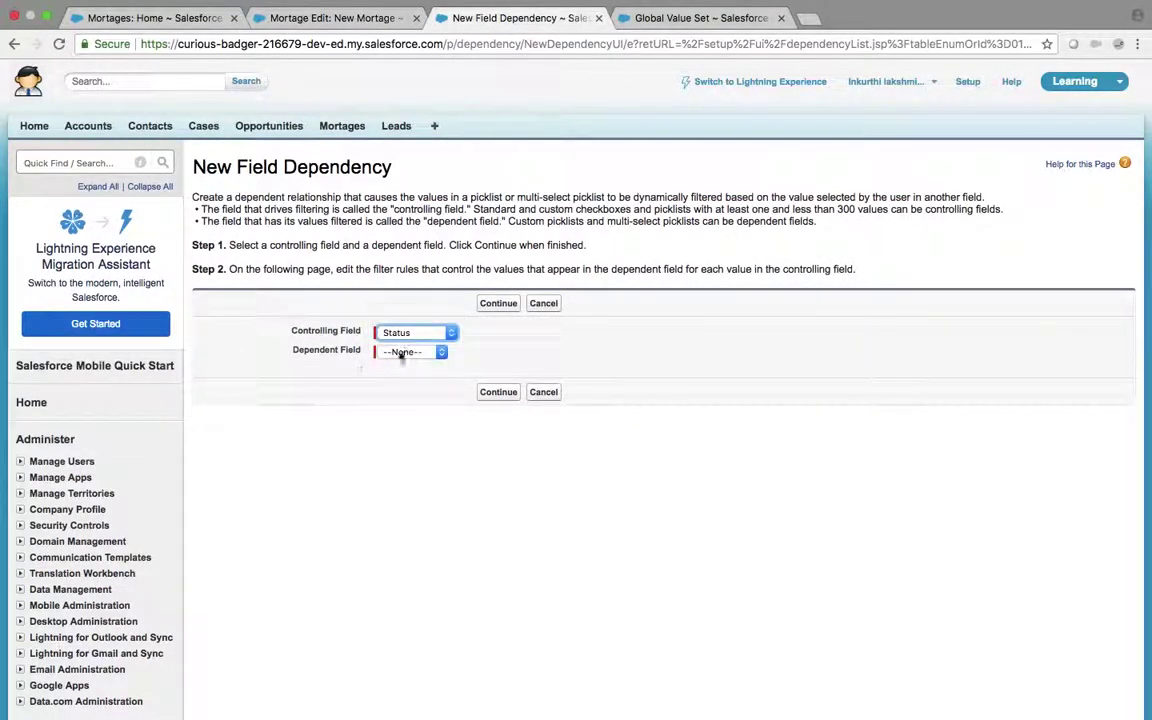
{"action": "left_click", "coordinate": [414, 353]}
{"action": "left_click", "coordinate": [412, 376]}
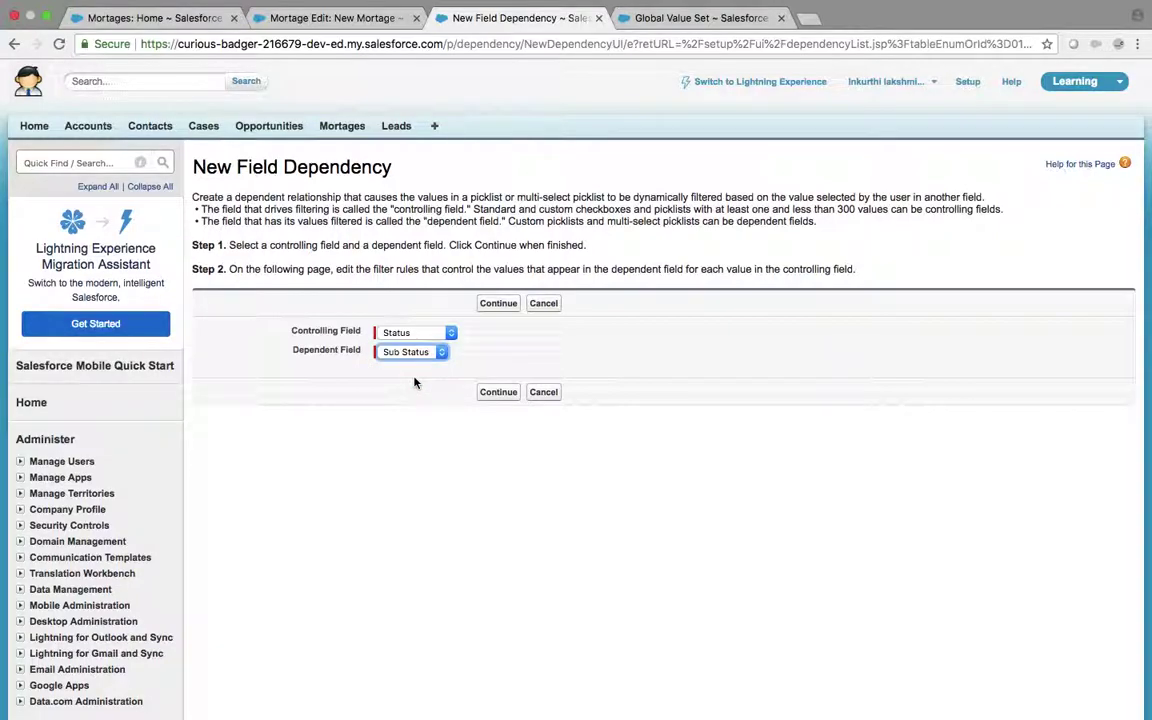
{"action": "left_click", "coordinate": [505, 305]}
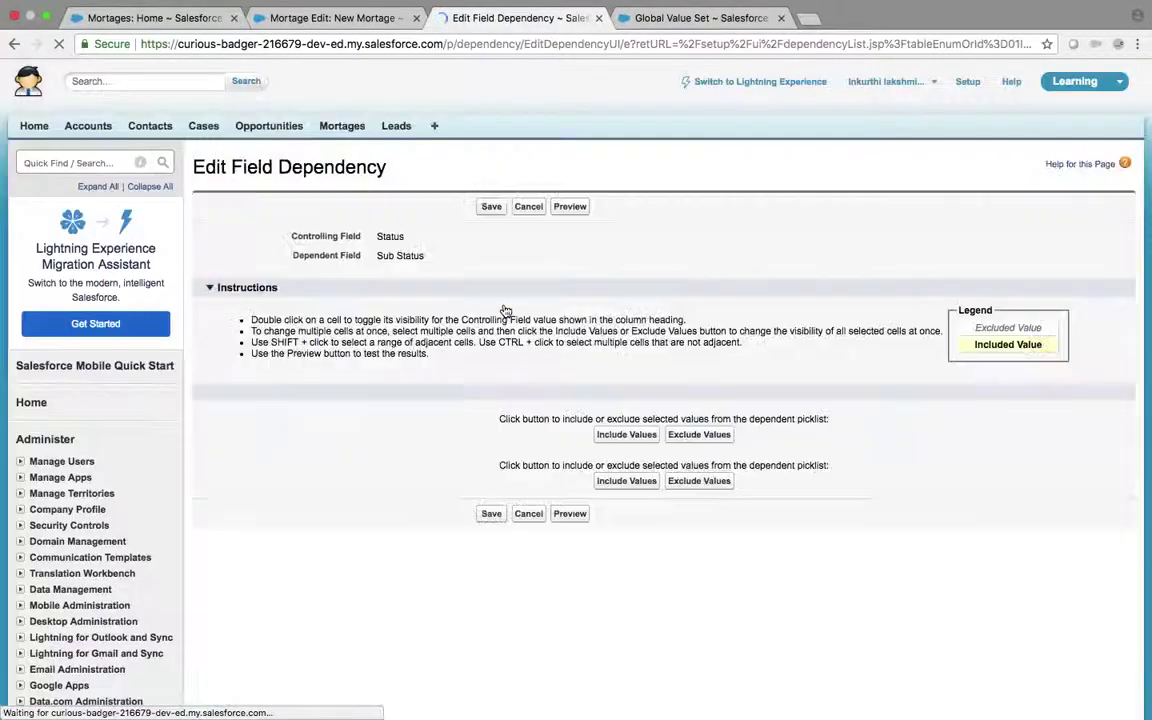
- Include the Sub Status values Working, Interested and Promoted for the New status in the dependency matrix
{"action": "scroll", "coordinate": [506, 311], "scroll_direction": "down", "scroll_amount": 3}
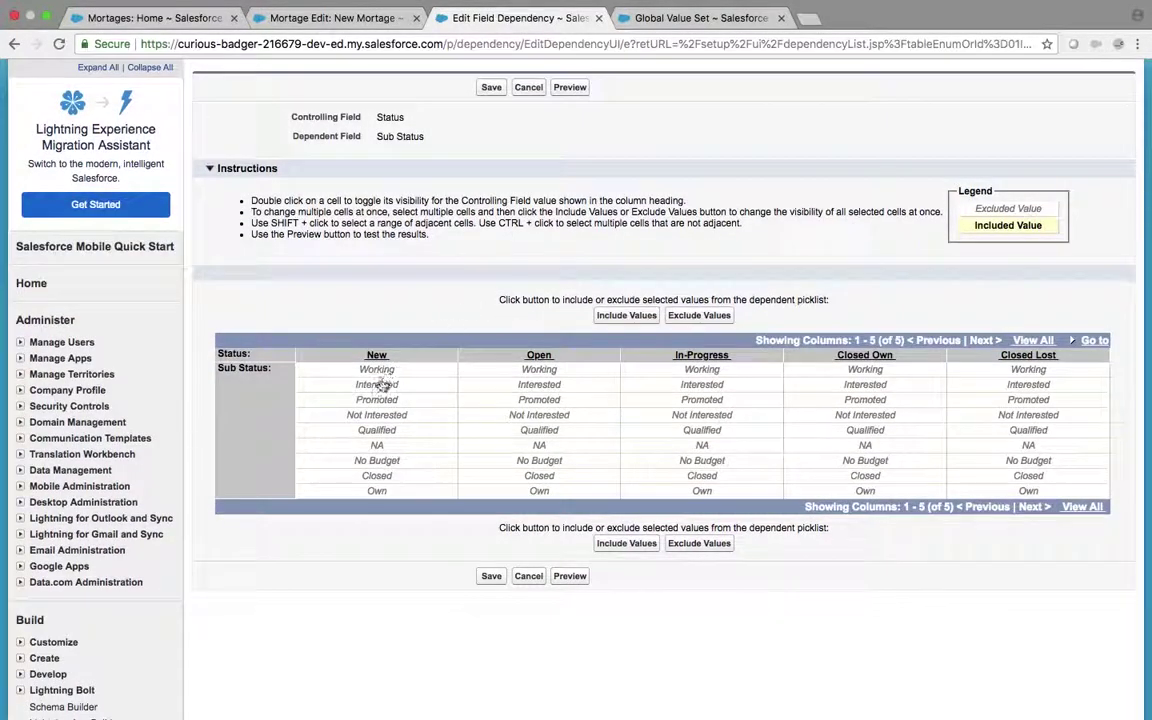
{"action": "left_click", "coordinate": [379, 372]}
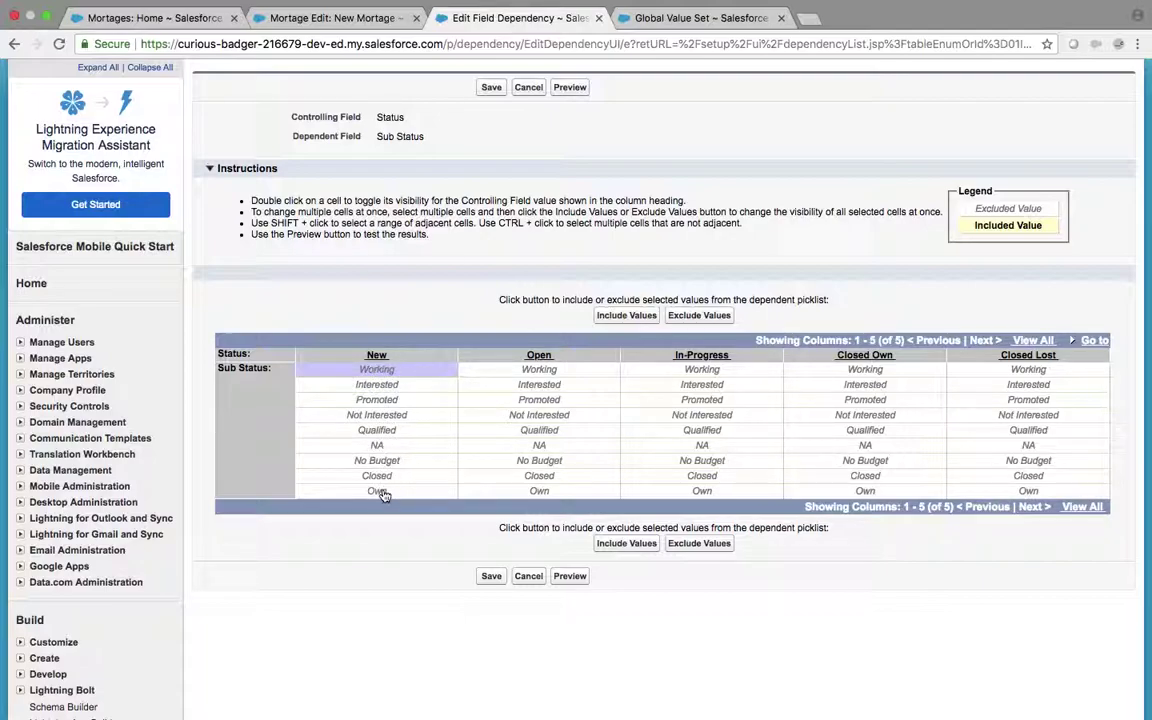
{"action": "left_click", "coordinate": [381, 404], "text": "shift"}
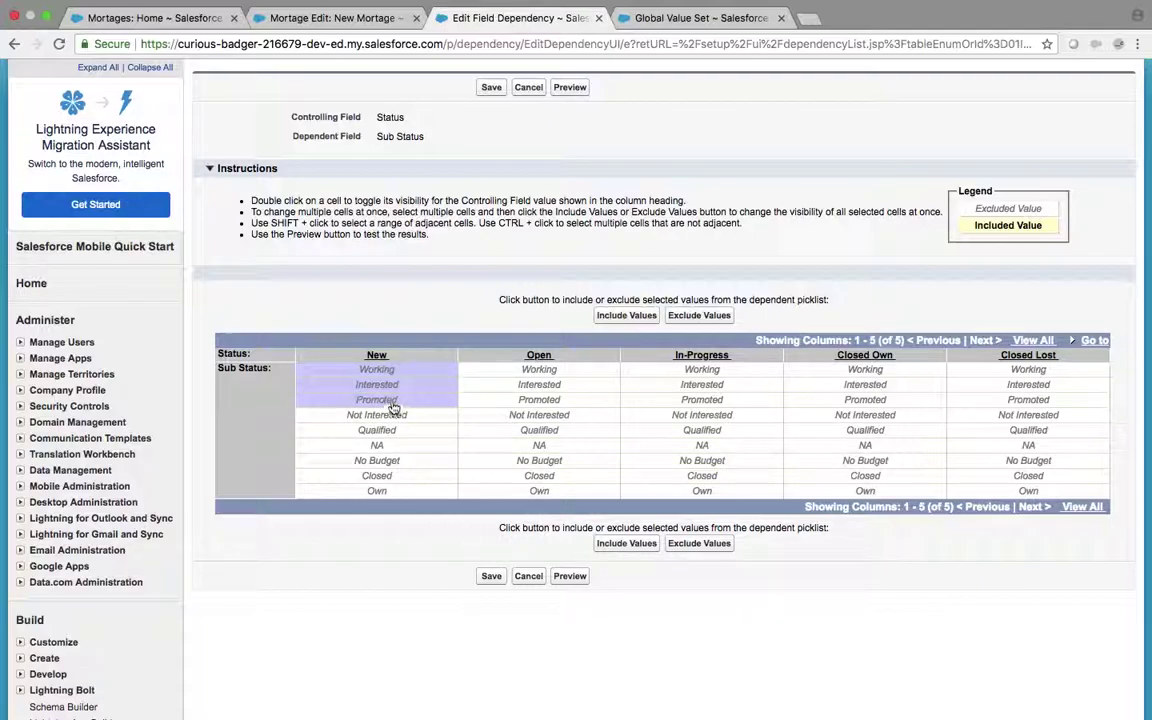
{"action": "left_click", "coordinate": [626, 546]}
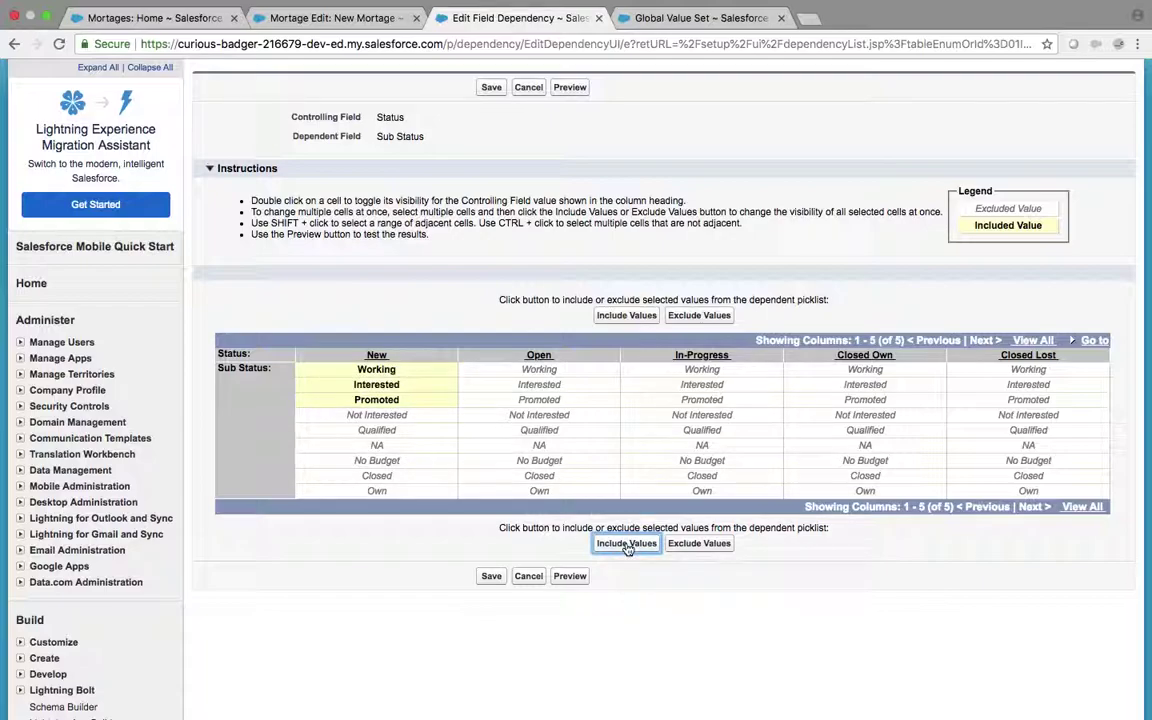
- Include the Sub Status values Working, Interested and Promoted for the Open status
{"action": "left_click", "coordinate": [539, 371]}
{"action": "left_click", "coordinate": [541, 388], "text": "shift"}
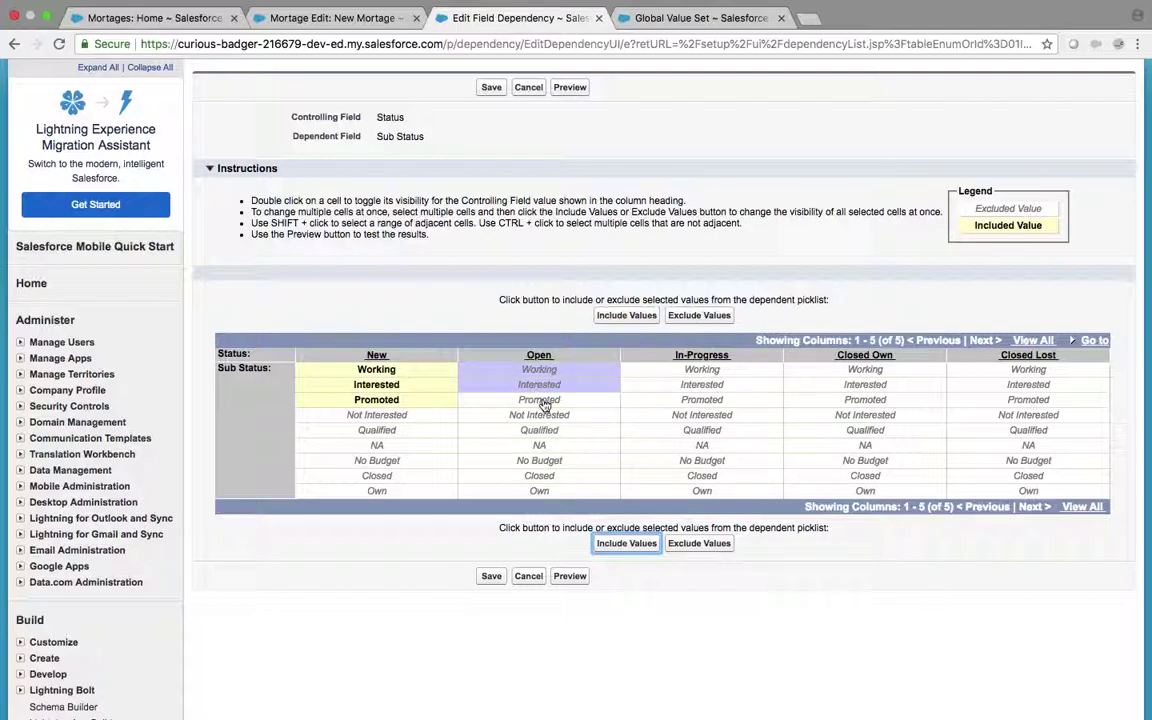
{"action": "left_click", "coordinate": [544, 401], "text": "shift"}
{"action": "left_click", "coordinate": [545, 432]}
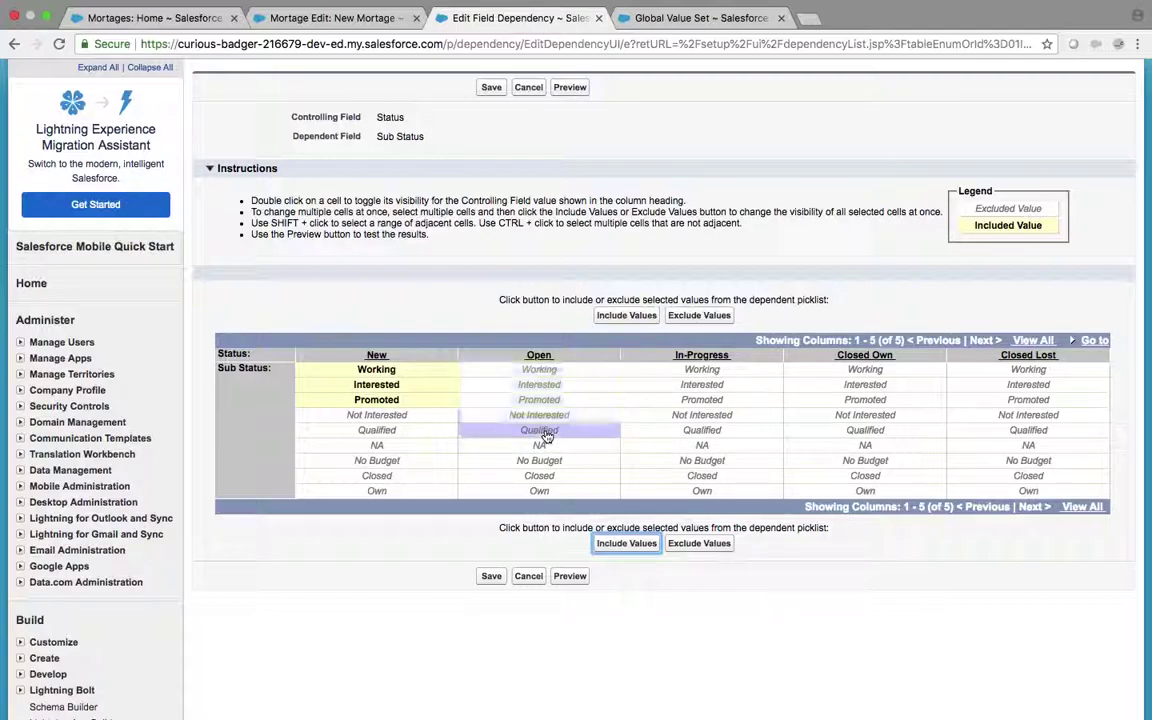
{"action": "left_click", "coordinate": [541, 372]}
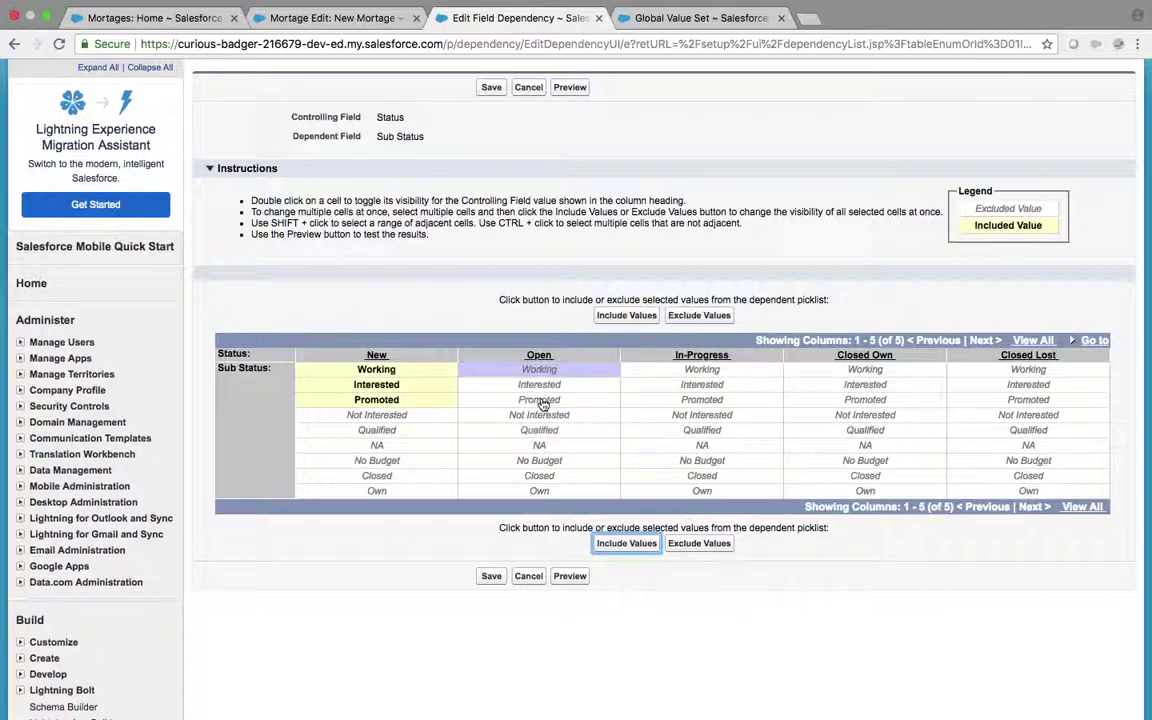
{"action": "left_click", "coordinate": [542, 401], "text": "shift"}
{"action": "left_click", "coordinate": [620, 543]}
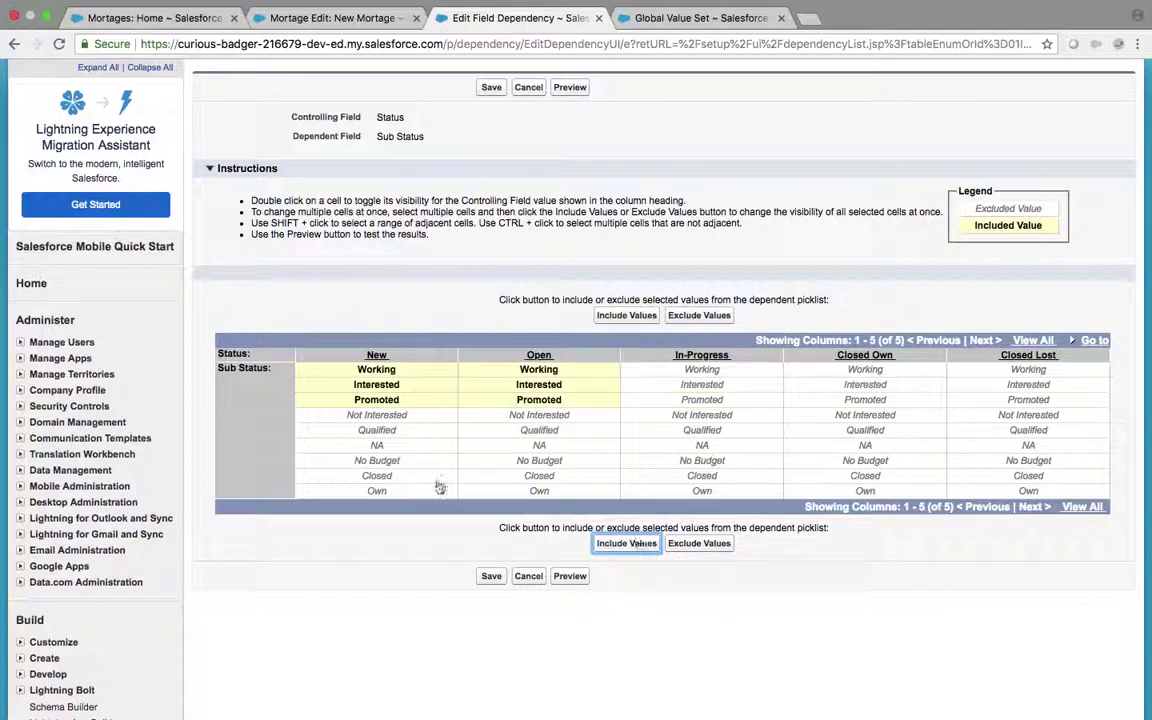
- Include Qualified for the New status, and Qualified and Working for the In-Progress status
{"action": "left_click", "coordinate": [383, 435]}
{"action": "left_click", "coordinate": [630, 316]}
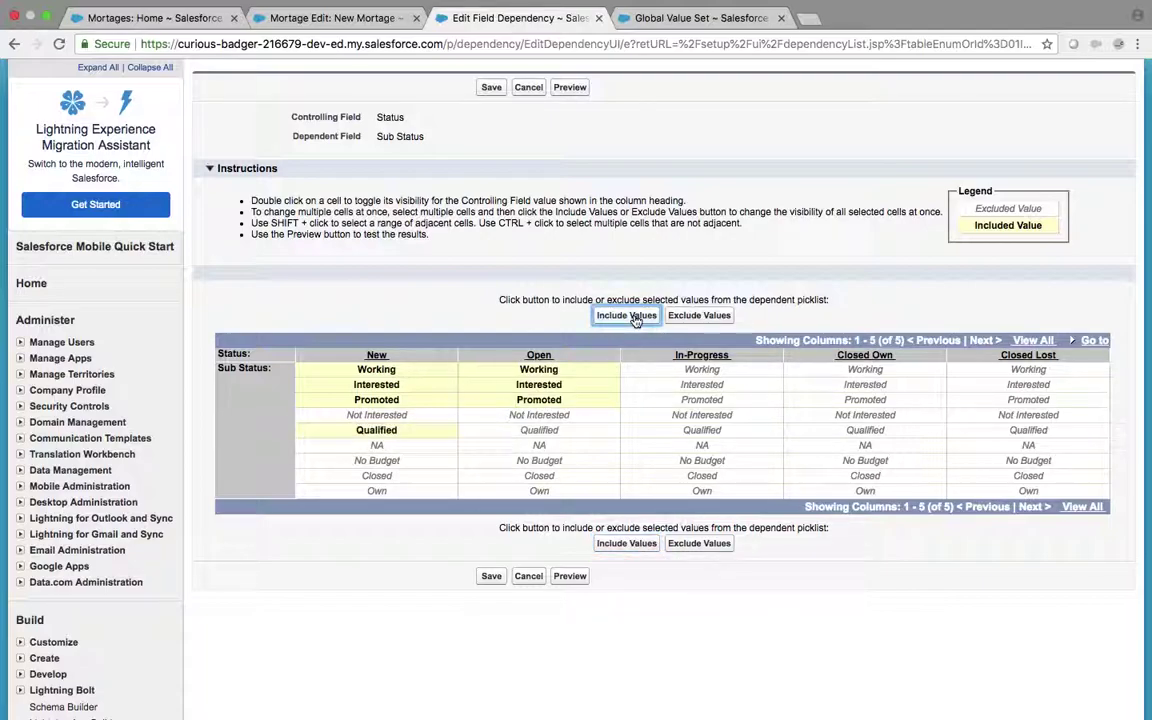
{"action": "left_click", "coordinate": [704, 371]}
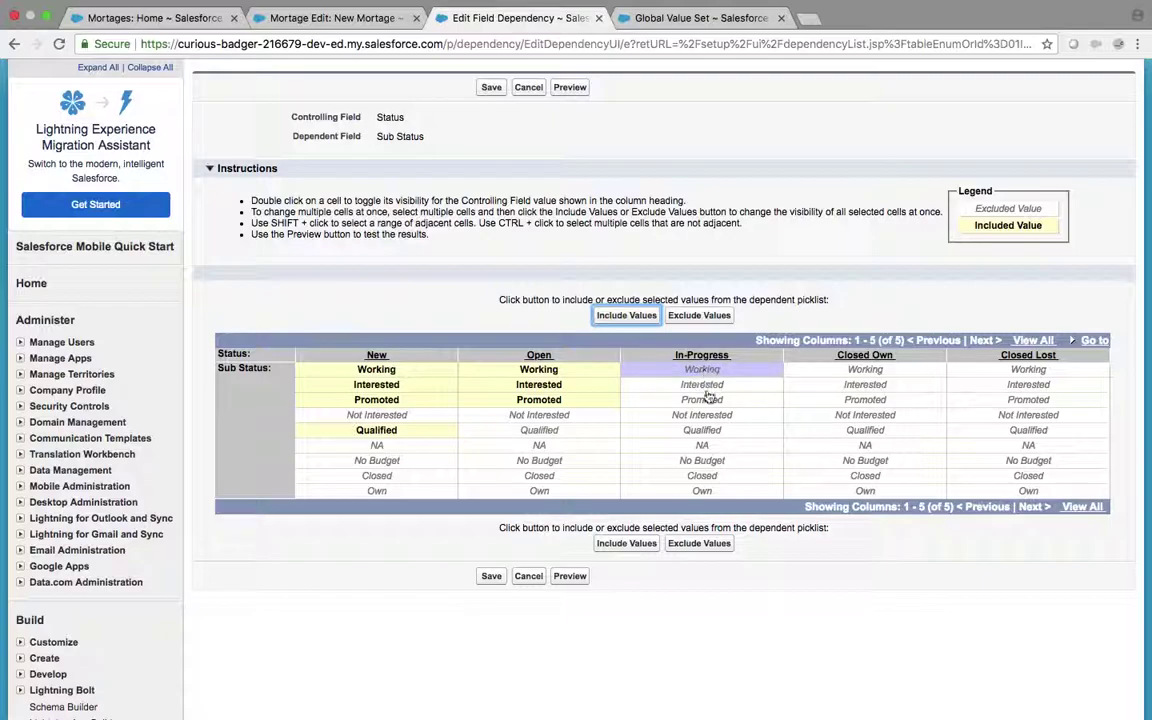
{"action": "left_click", "coordinate": [704, 431]}
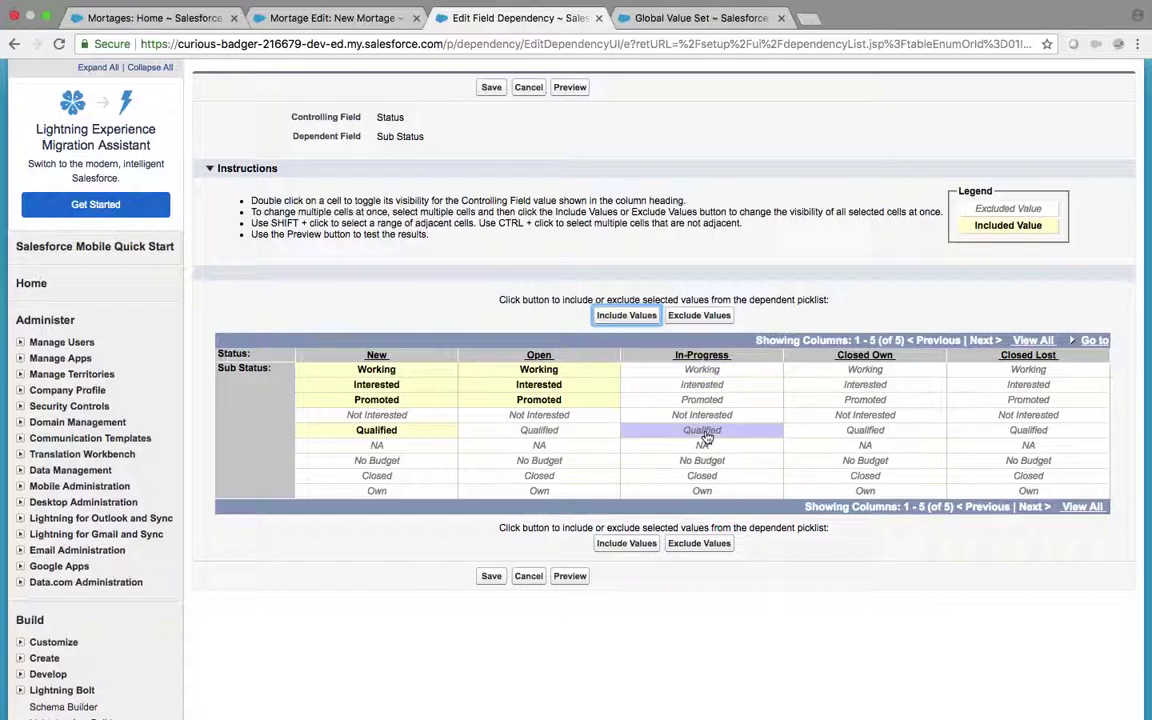
{"action": "left_click", "coordinate": [626, 543]}
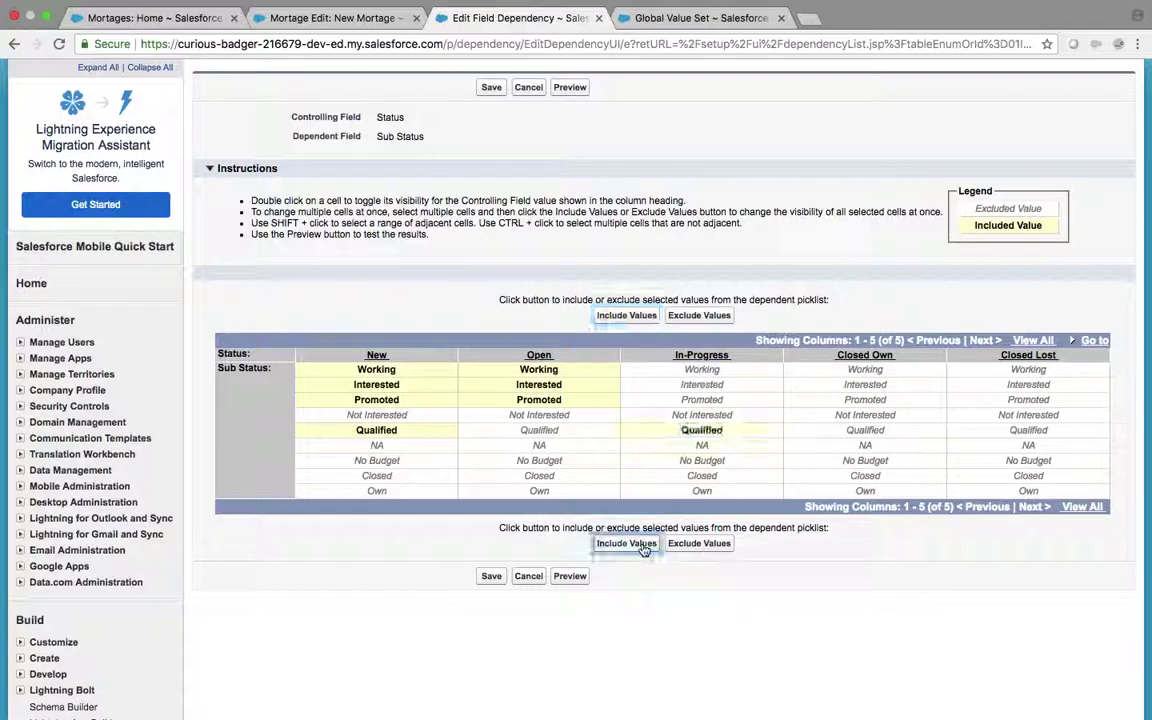
{"action": "left_click", "coordinate": [703, 370]}
{"action": "left_click", "coordinate": [626, 543]}
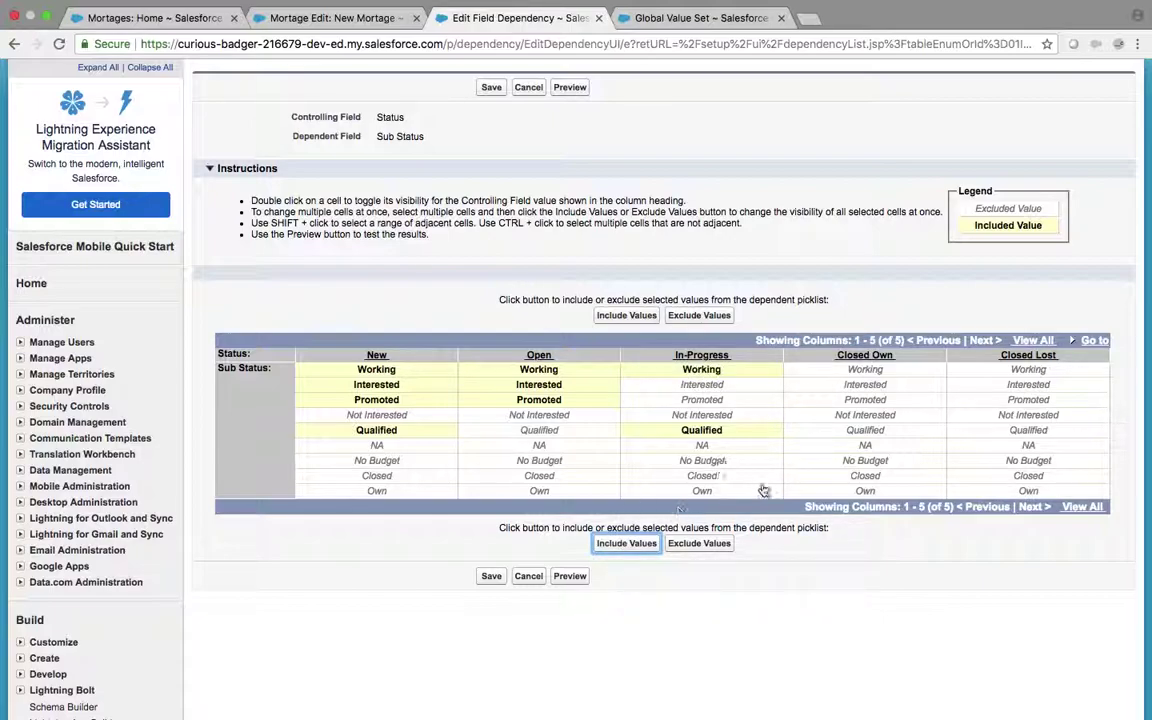
- Include the Sub Status values Own and Qualified for the Closed Own status
{"action": "left_click", "coordinate": [864, 491]}
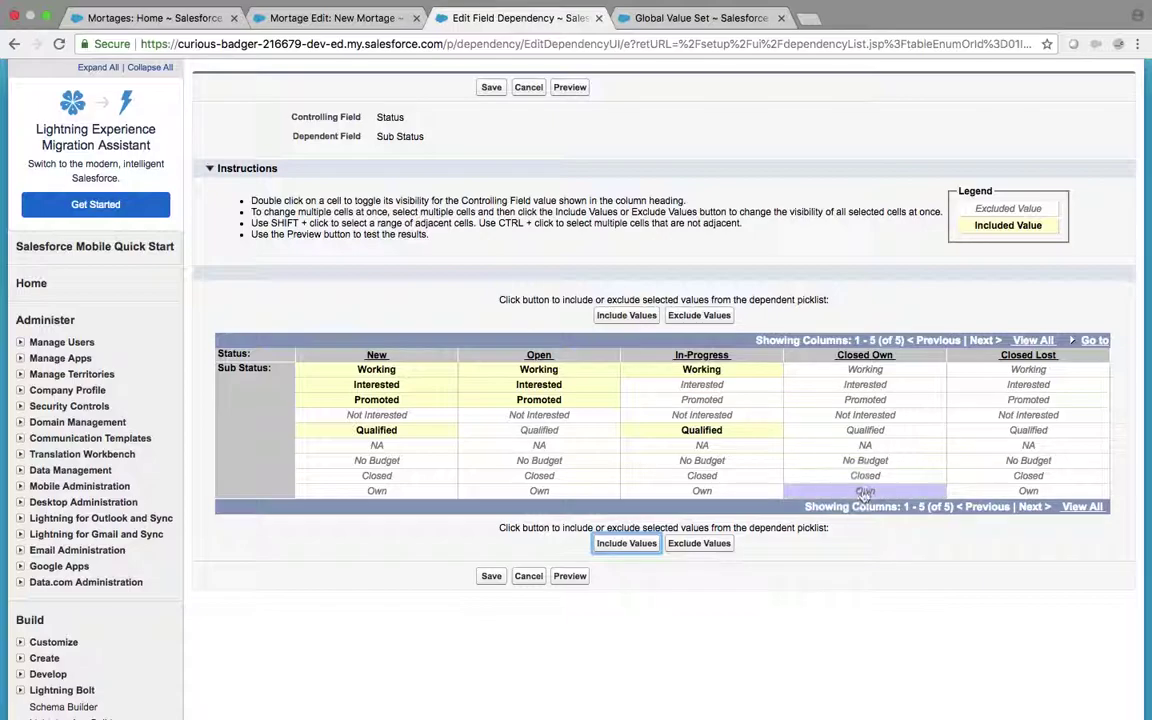
{"action": "left_click", "coordinate": [627, 545]}
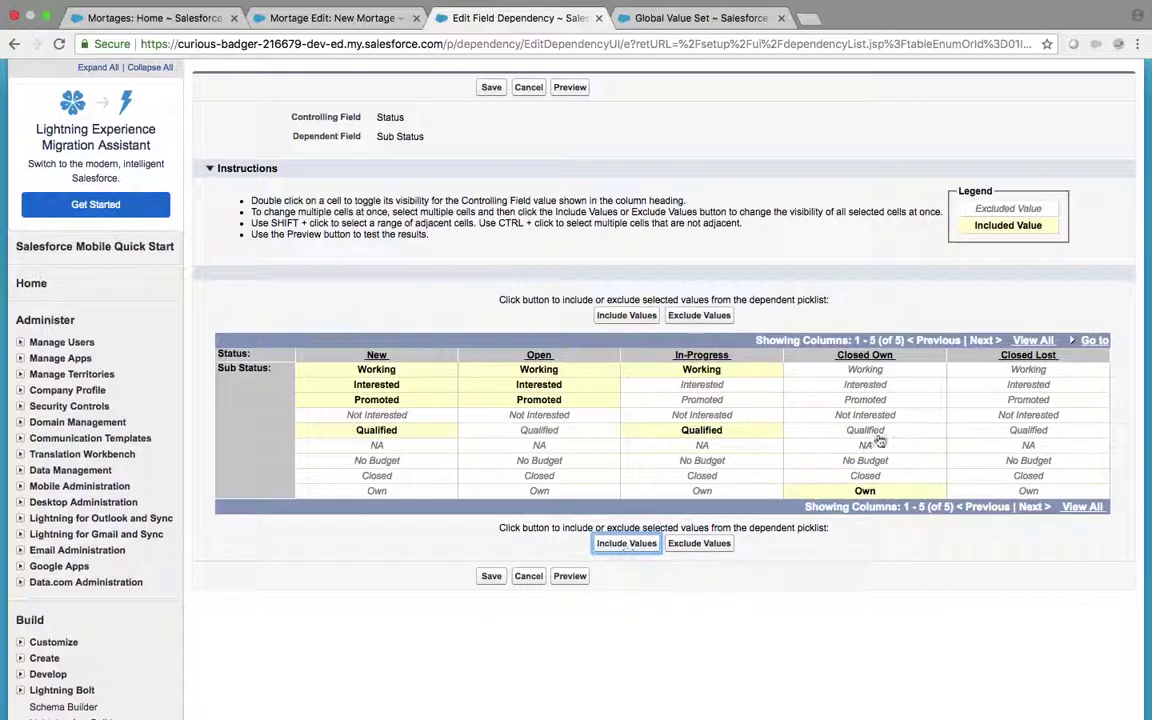
{"action": "left_click", "coordinate": [874, 432]}
{"action": "left_click", "coordinate": [627, 544]}
- Include the Sub Status values Closed, NA, No Budget and Not Interested for the Closed Lost status
{"action": "left_click", "coordinate": [1027, 476]}
{"action": "left_click", "coordinate": [627, 543]}
{"action": "left_click", "coordinate": [1028, 445]}
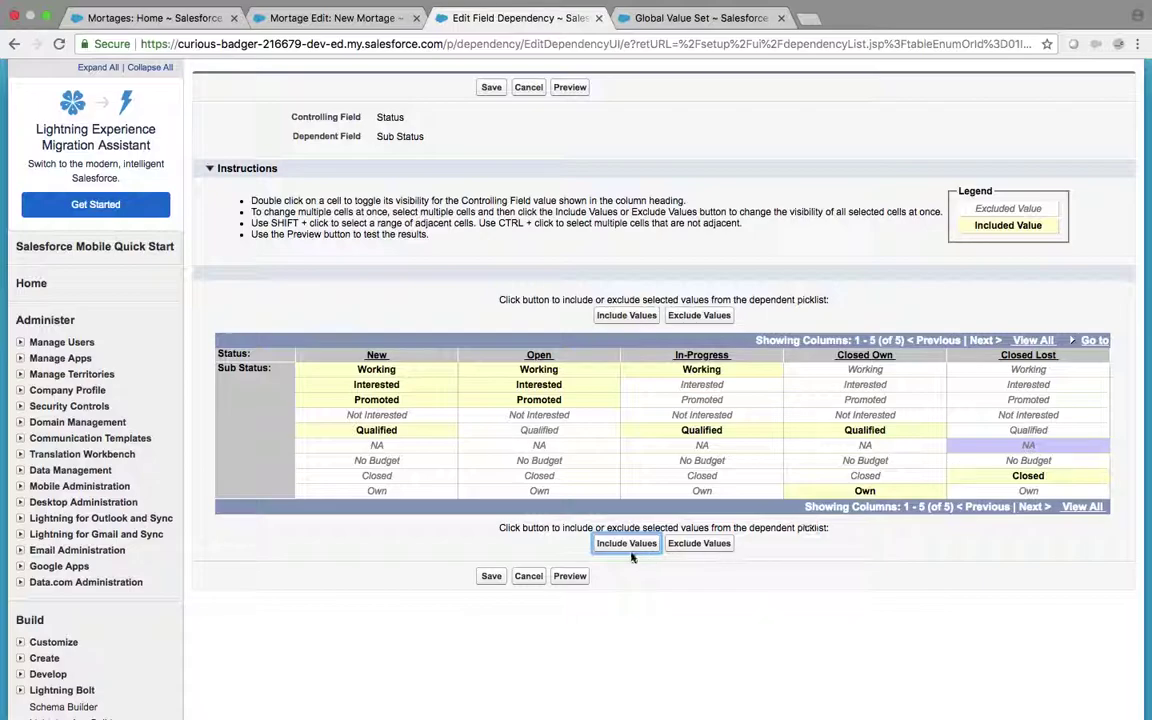
{"action": "left_click", "coordinate": [625, 543]}
{"action": "left_click", "coordinate": [1000, 461]}
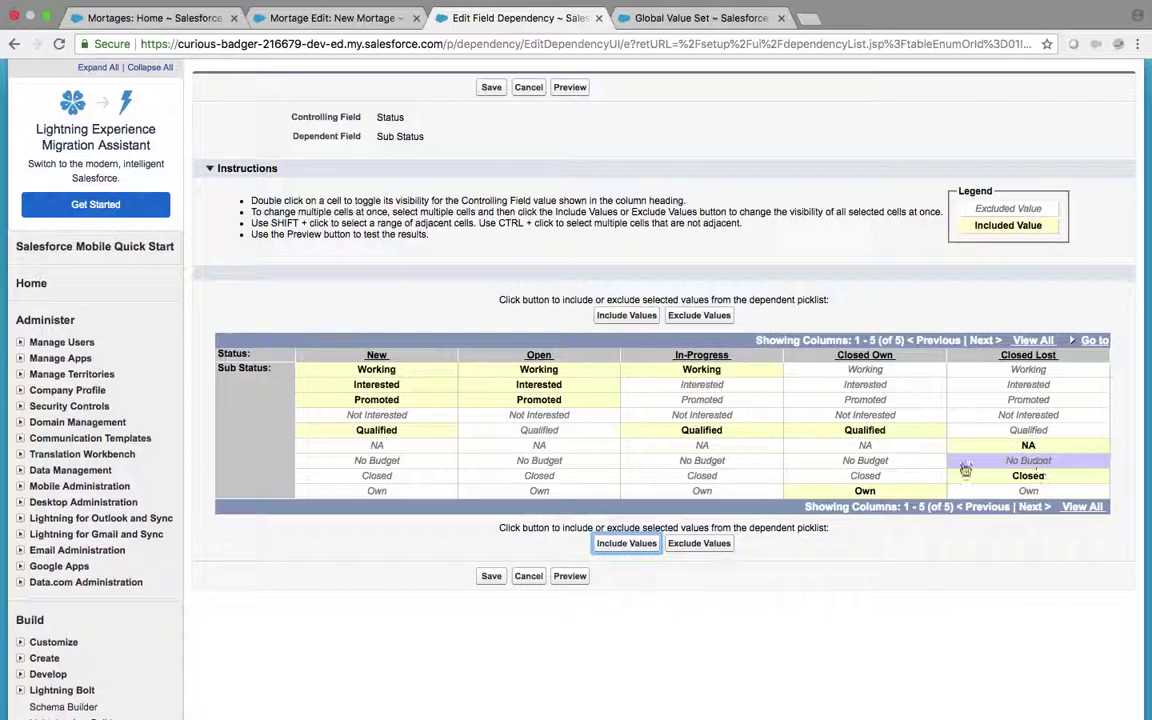
{"action": "left_click", "coordinate": [624, 545]}
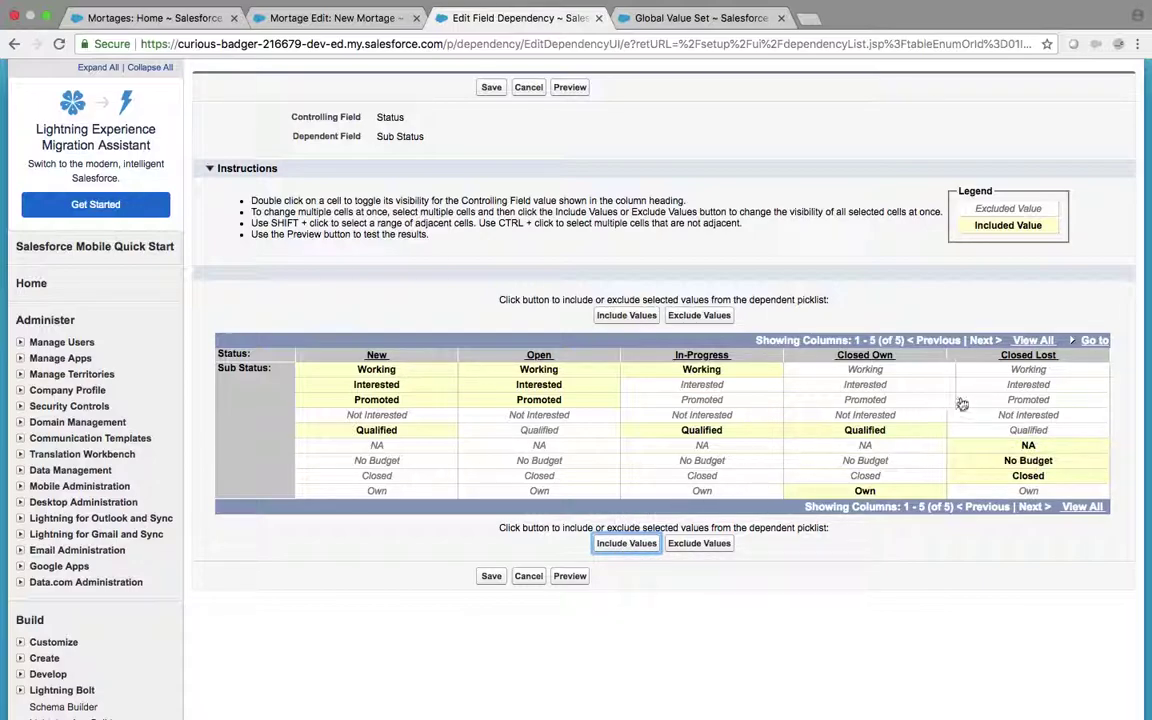
{"action": "left_click", "coordinate": [967, 384]}
{"action": "left_click", "coordinate": [1074, 415]}
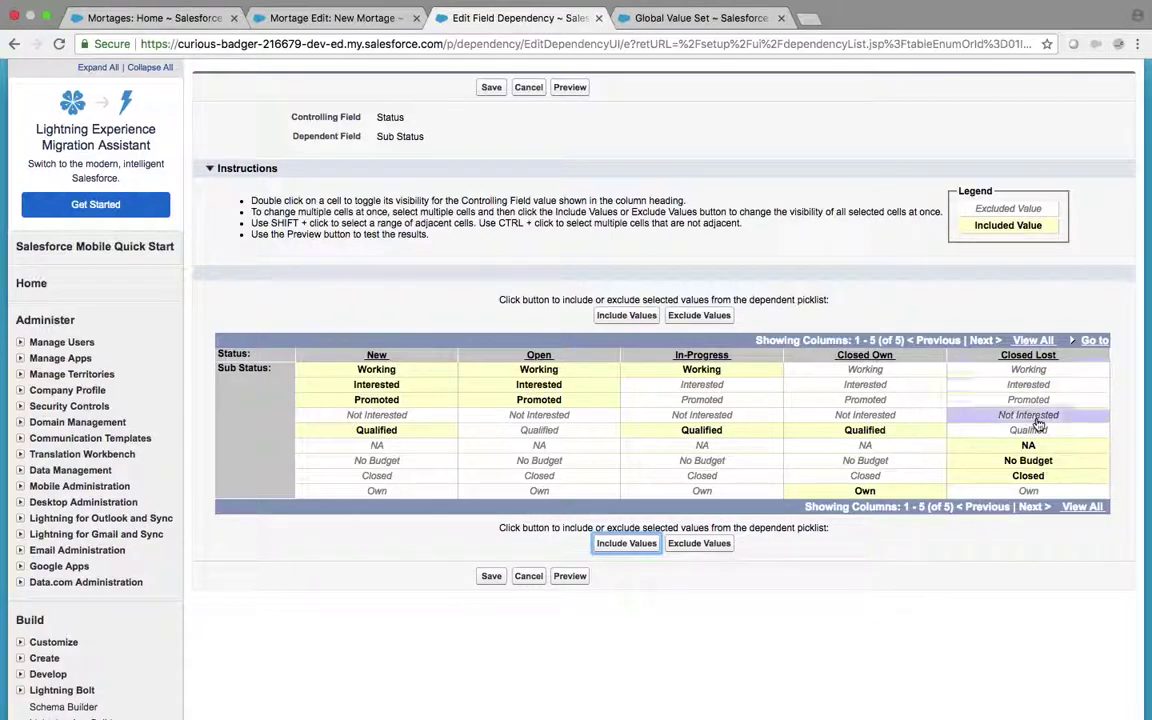
{"action": "left_click", "coordinate": [625, 546]}
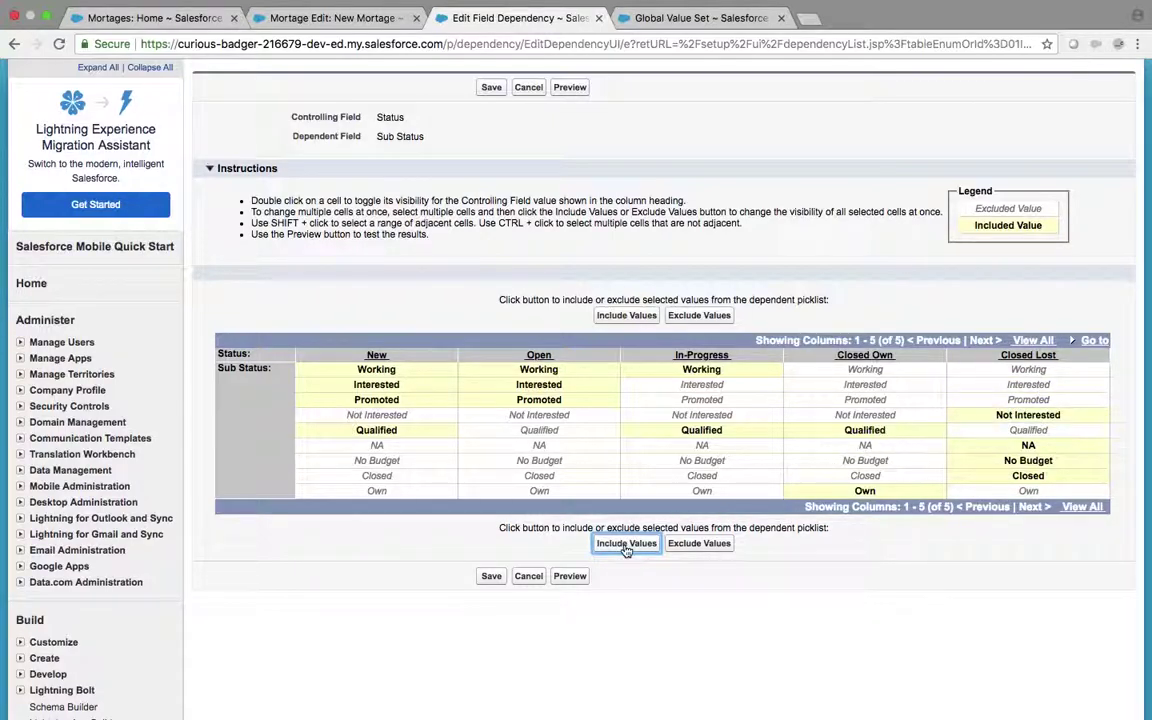
- Include Interested for the Closed Own status and save the field dependency
{"action": "left_click", "coordinate": [851, 386]}
{"action": "left_click", "coordinate": [627, 545]}
{"action": "left_click", "coordinate": [491, 577]}
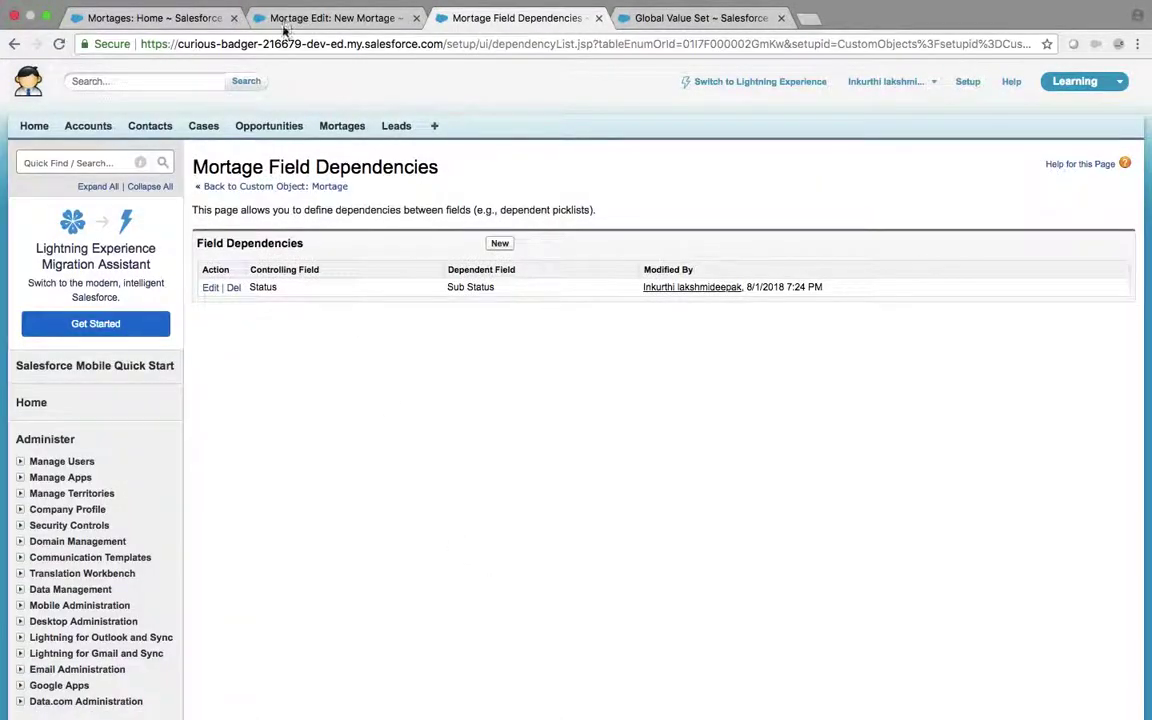
- Reload the New Mortage form, set Status to Closed Lost and check which Sub Status options are offered
{"action": "left_click", "coordinate": [288, 19]}
{"action": "left_click", "coordinate": [58, 44]}
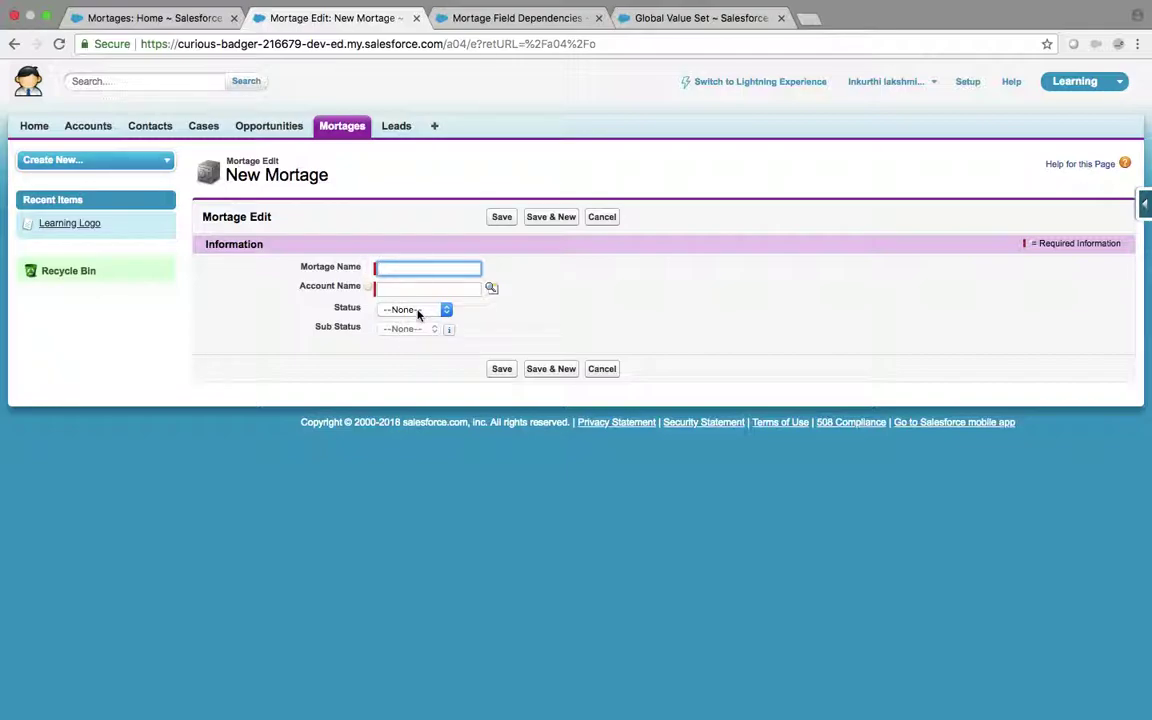
{"action": "left_click", "coordinate": [418, 314]}
{"action": "left_click", "coordinate": [419, 374]}
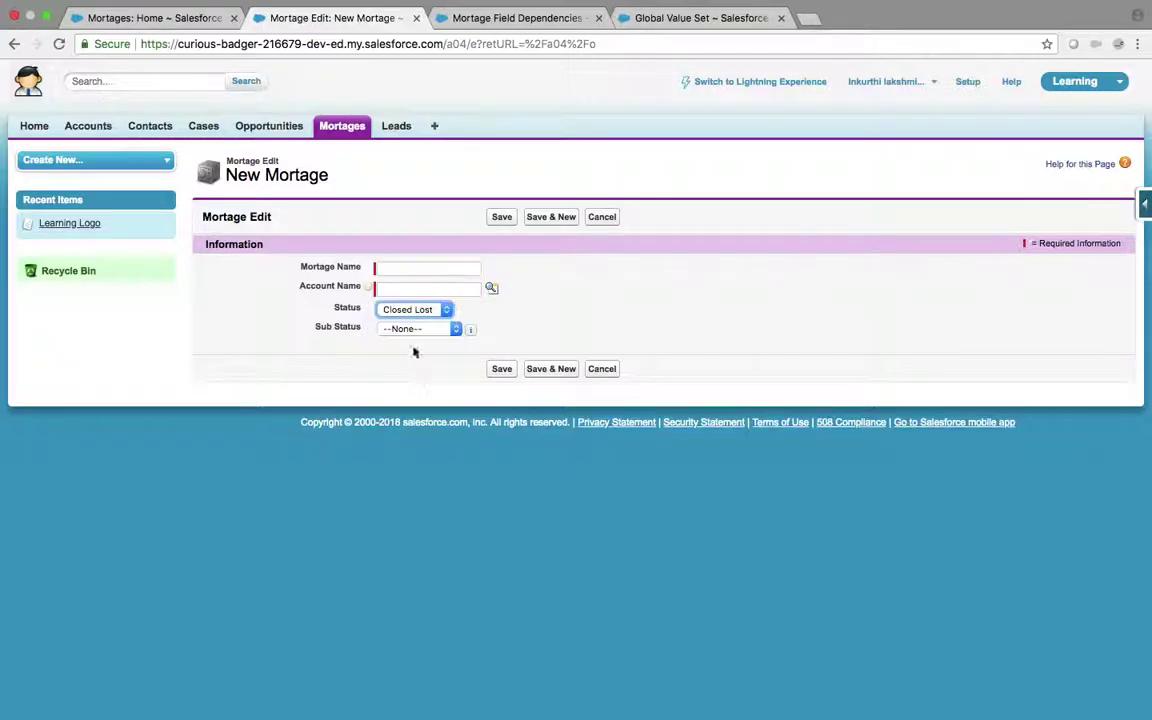
{"action": "left_click", "coordinate": [410, 331]}
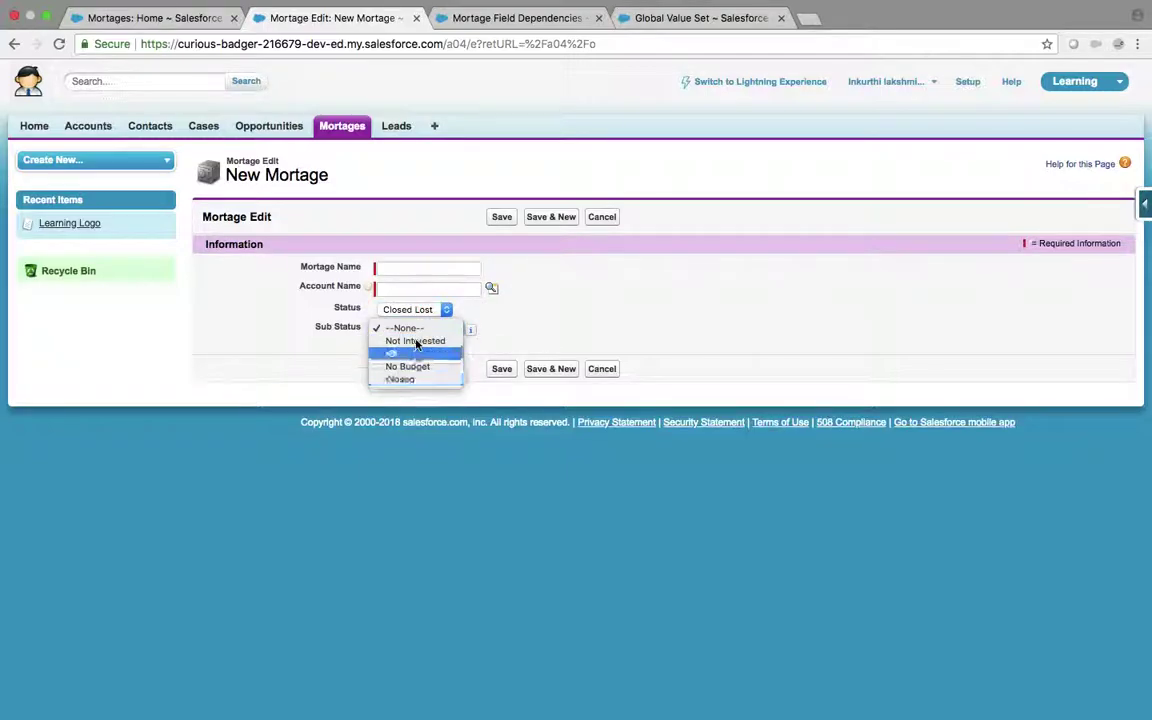
{"action": "left_click", "coordinate": [490, 22]}
- Open the Status and Sub Status dependency for editing and compare its Closed Lost values with the Sub Status options on the New Mortage form
{"action": "left_click", "coordinate": [527, 20]}
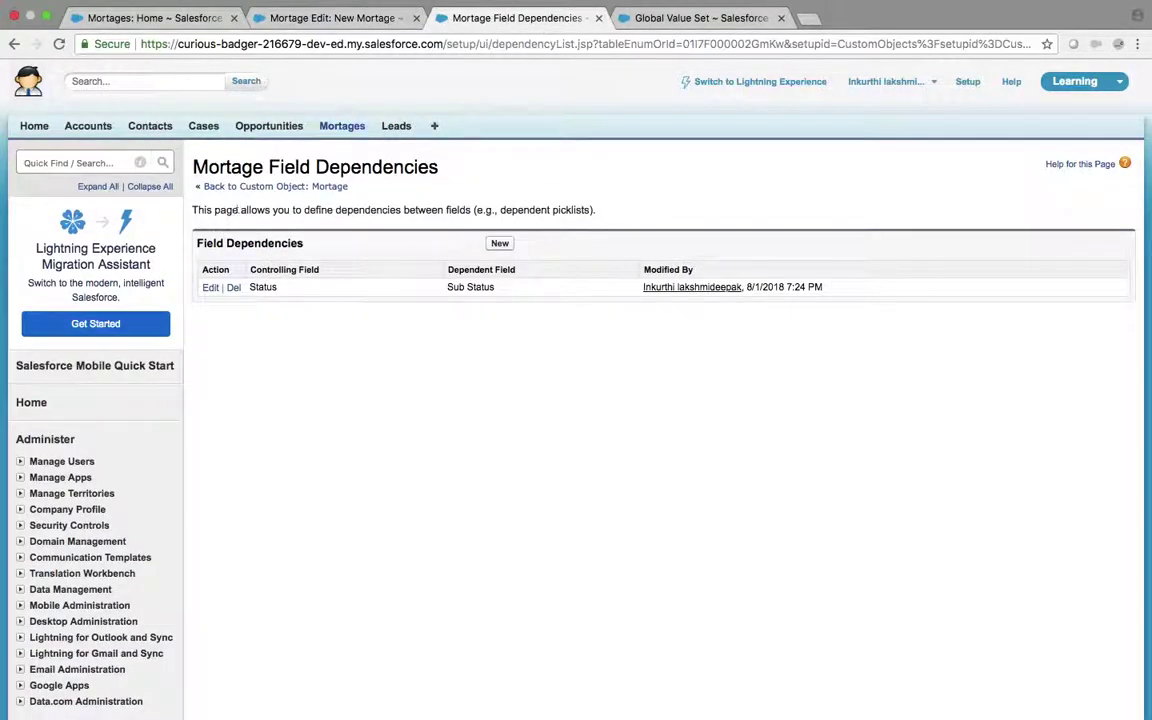
{"action": "left_click", "coordinate": [211, 288]}
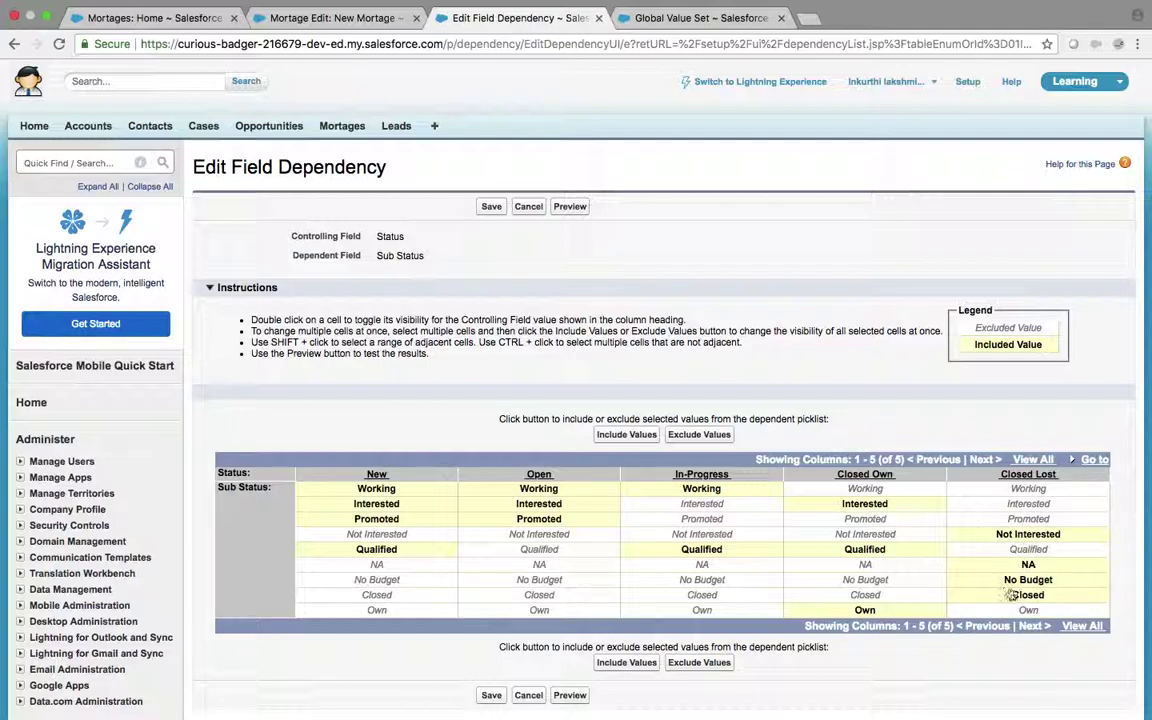
{"action": "left_click", "coordinate": [290, 22]}
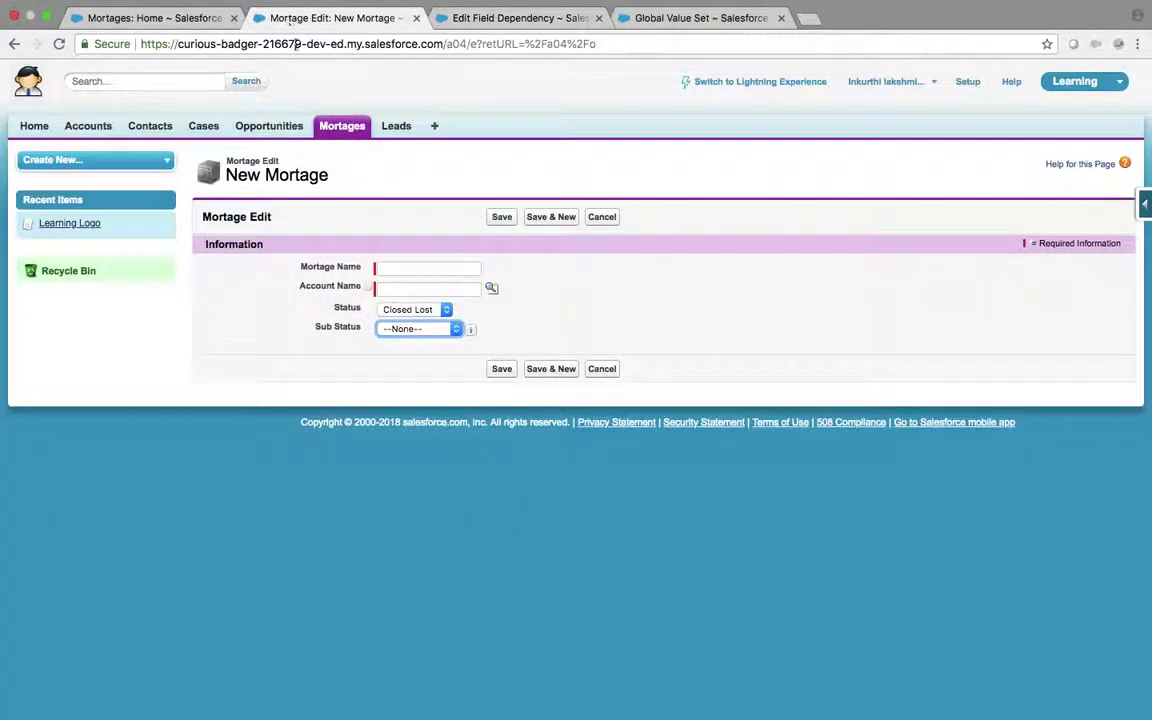
{"action": "left_click", "coordinate": [419, 332]}
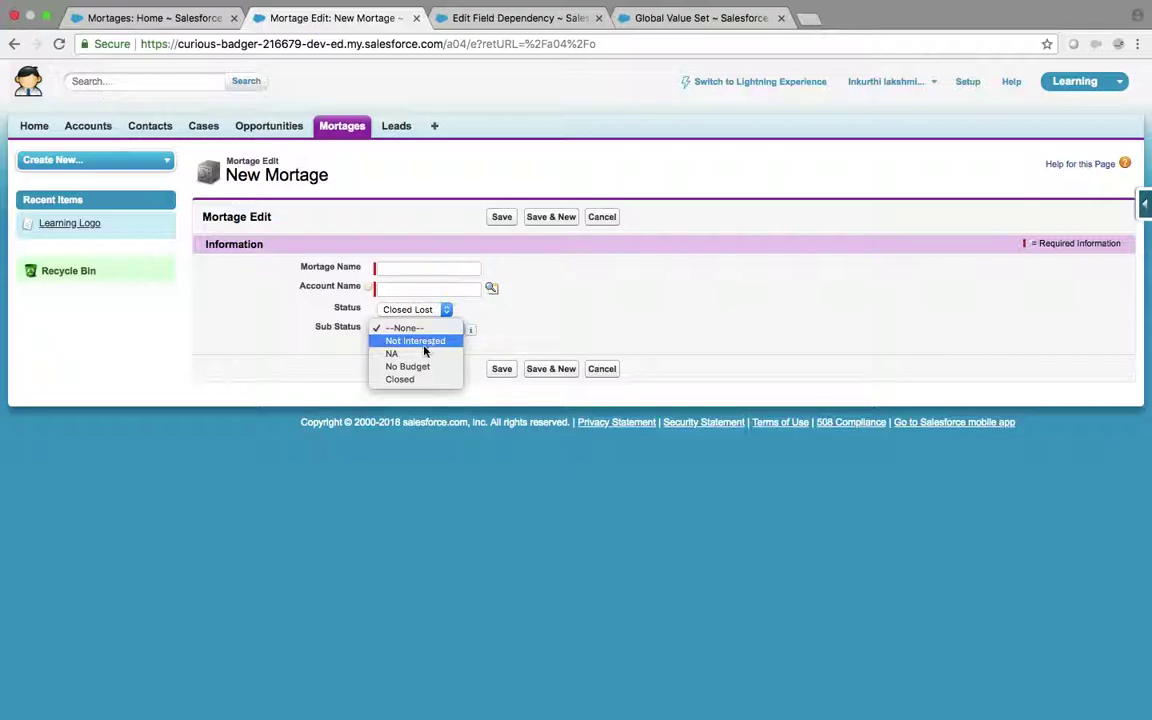
{"action": "left_click", "coordinate": [568, 336]}
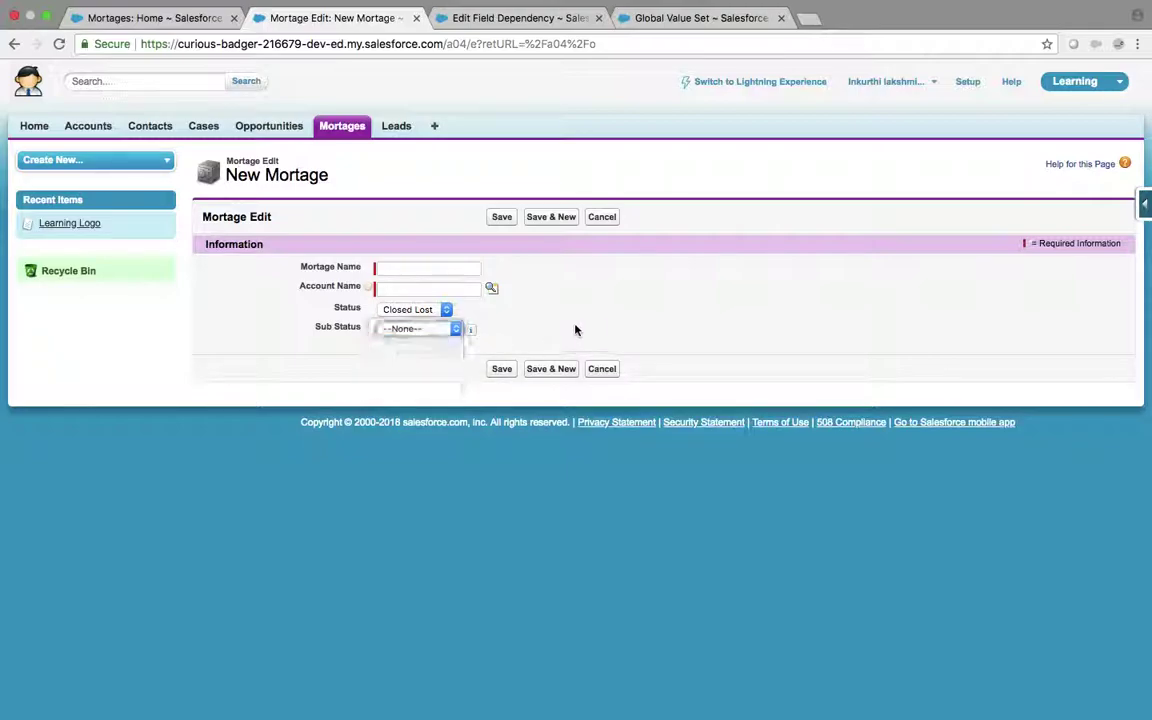
- Set Status to New on the New Mortage form, check the Sub Status options and pick Promoted
{"action": "left_click", "coordinate": [418, 313]}
{"action": "left_click", "coordinate": [396, 255]}
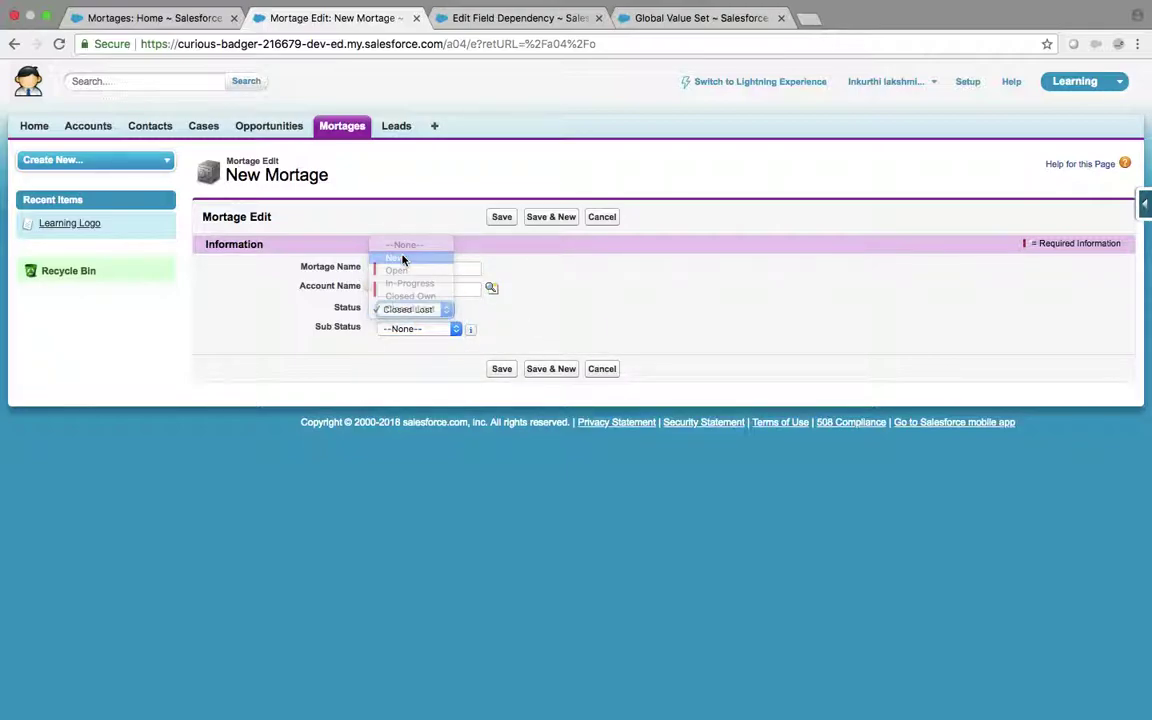
{"action": "left_click", "coordinate": [430, 331]}
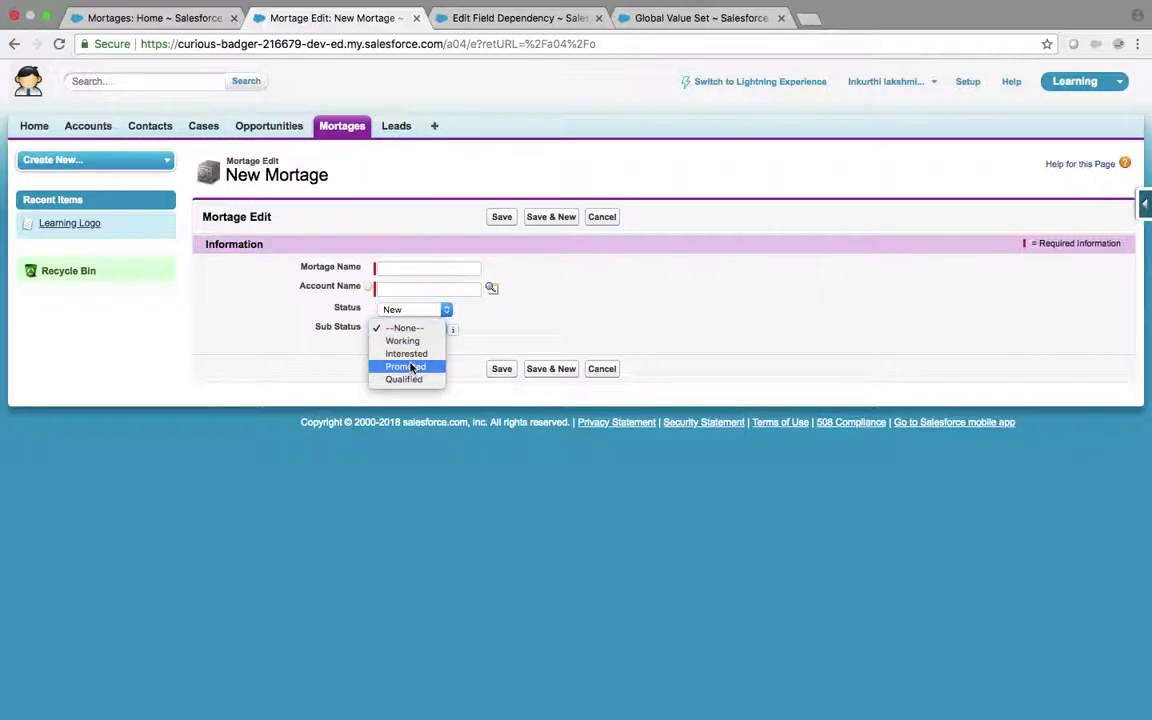
{"action": "left_click", "coordinate": [410, 367]}
- Set Status to In-Progress on the New Mortage form, check Sub Status and return to the field dependency matrix
{"action": "left_click", "coordinate": [420, 314]}
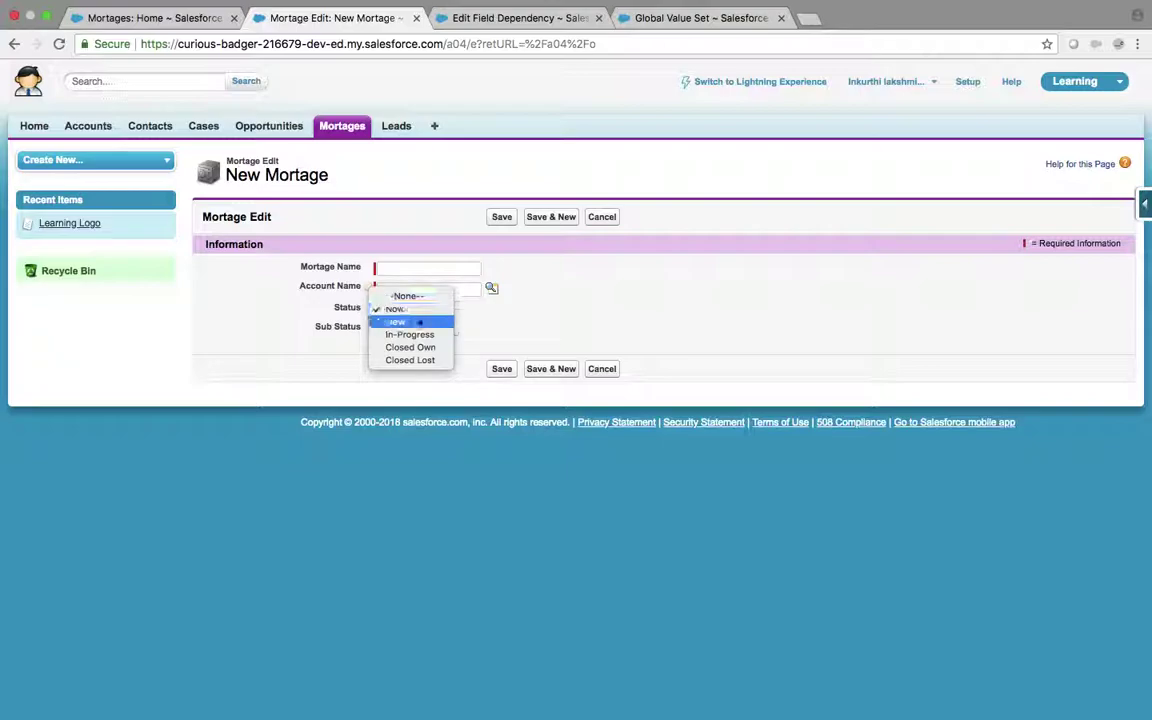
{"action": "left_click", "coordinate": [424, 332]}
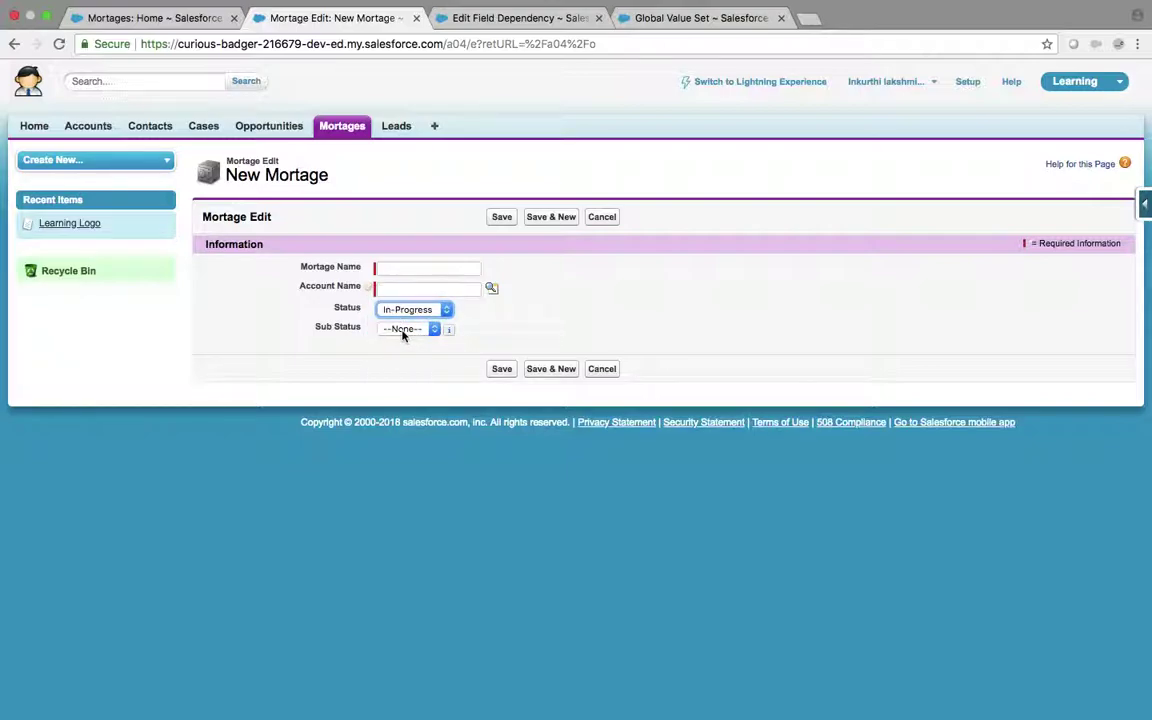
{"action": "left_click", "coordinate": [514, 337]}
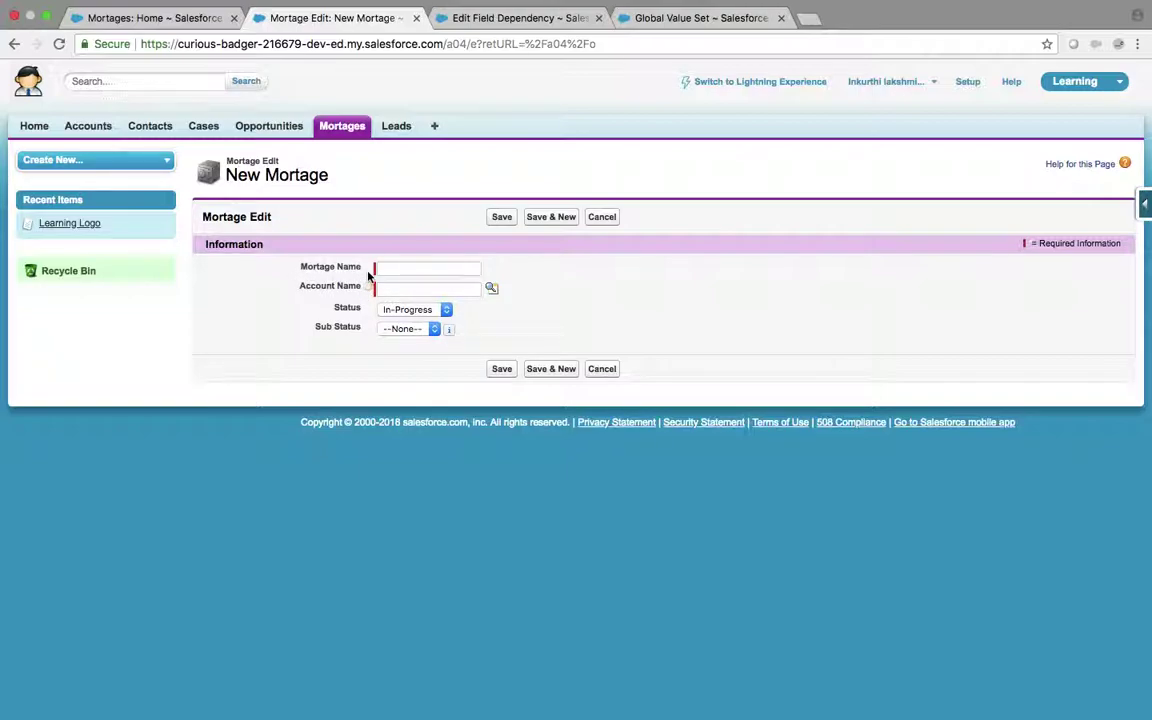
{"action": "left_click", "coordinate": [507, 22]}
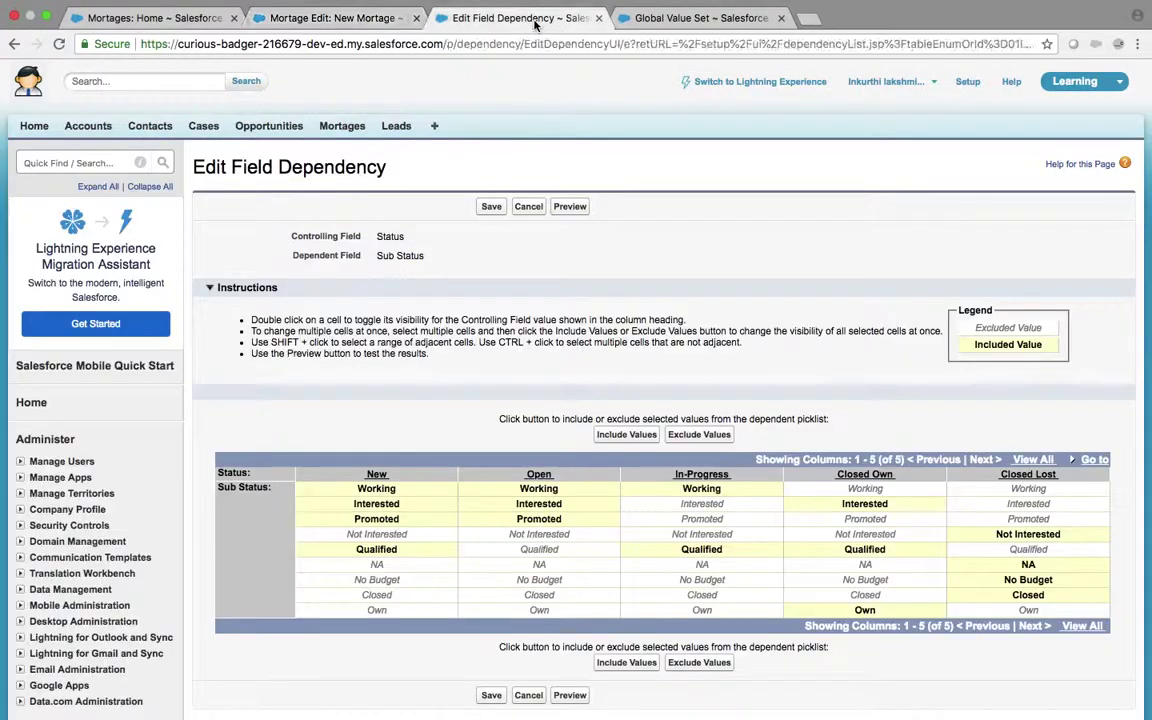
- Leave the Status and Sub Status dependency without saving and enter a name in Mortage Name on the New Mortage form
{"action": "left_click", "coordinate": [528, 206]}
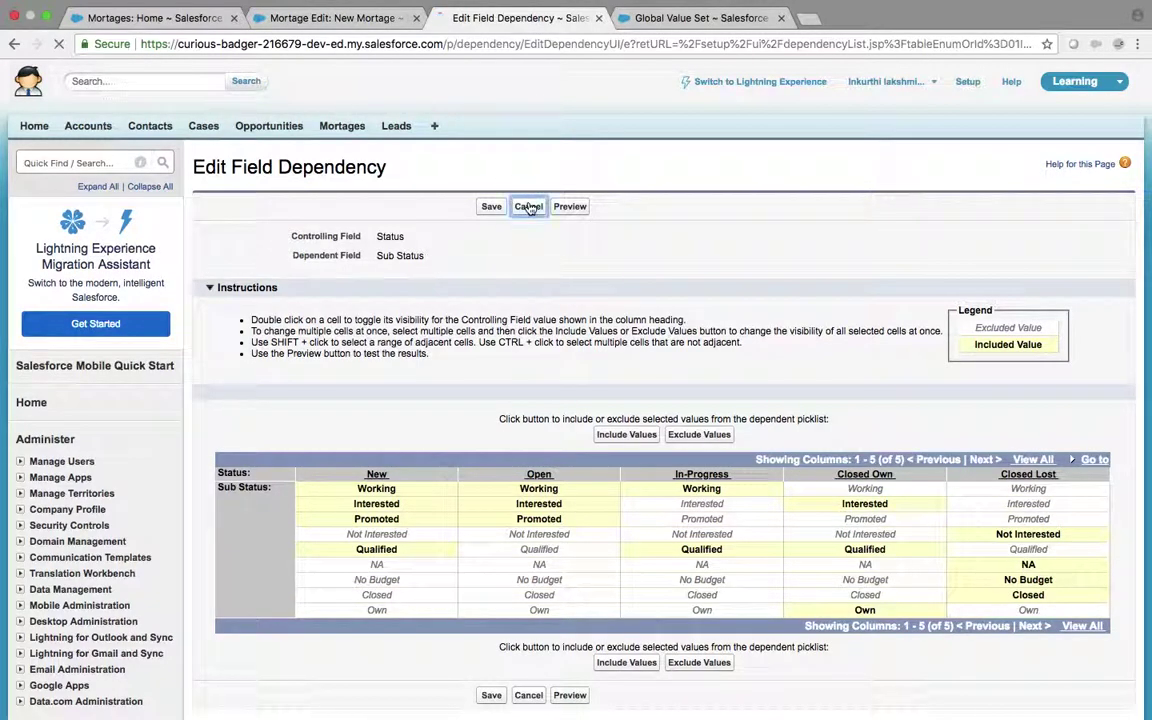
{"action": "left_click", "coordinate": [351, 24]}
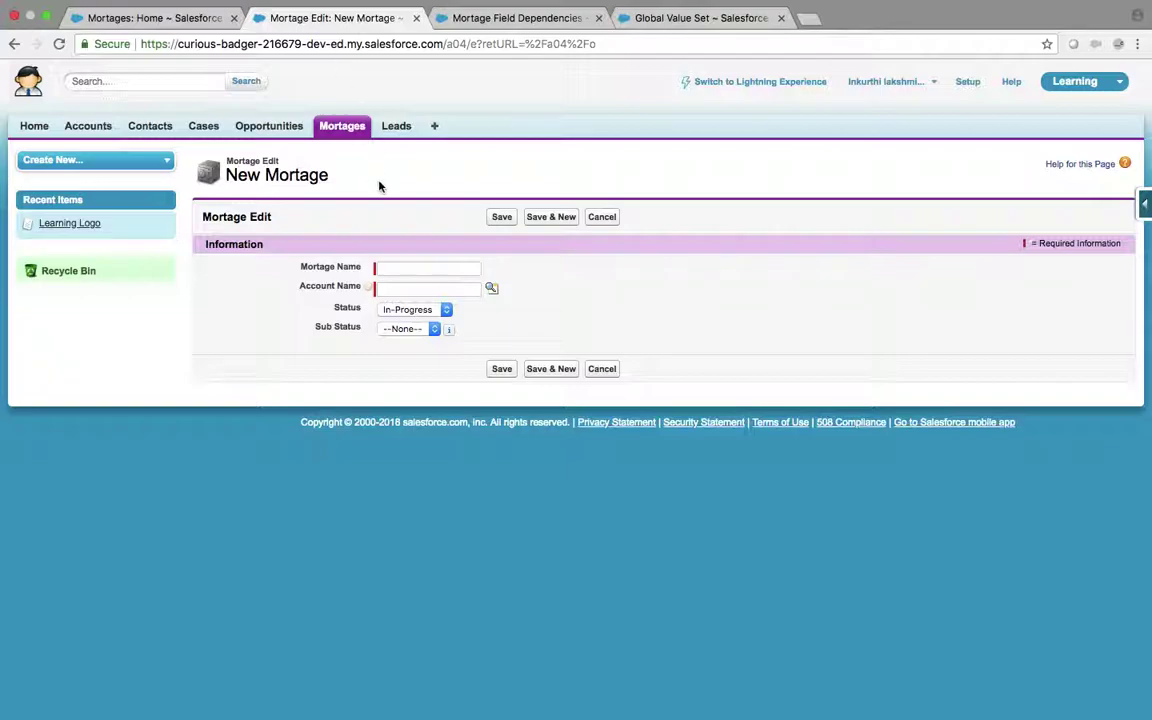
{"action": "left_click", "coordinate": [401, 267]}
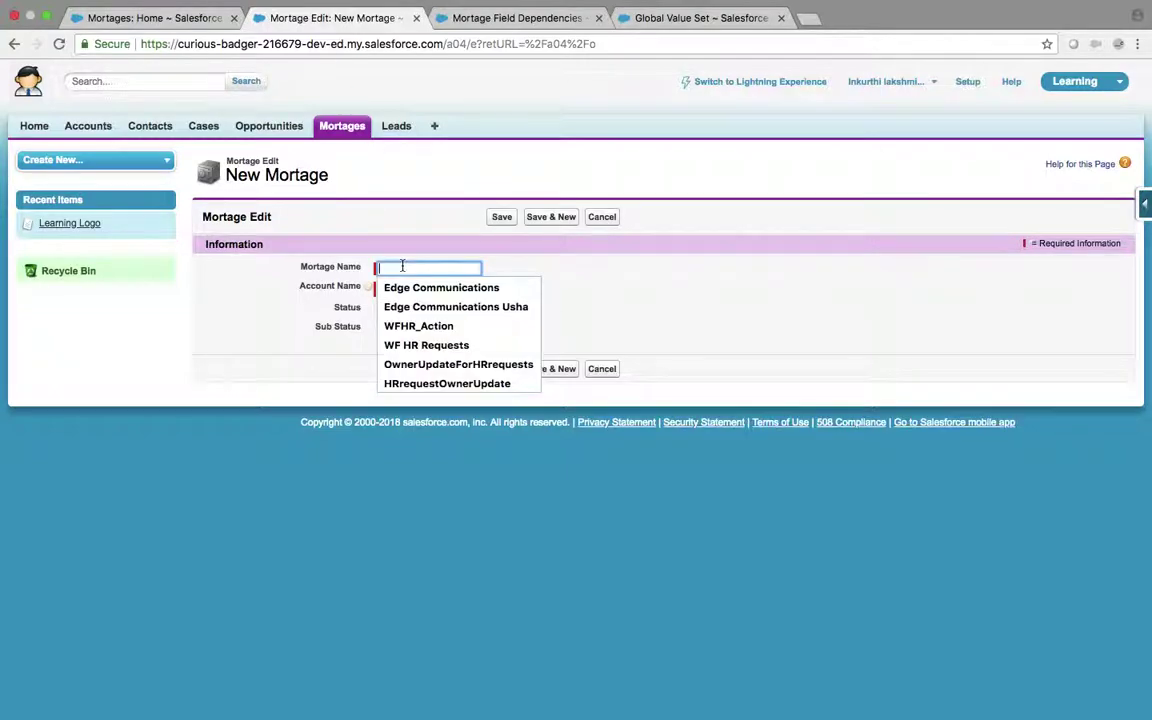
{"action": "left_click", "coordinate": [497, 170]}
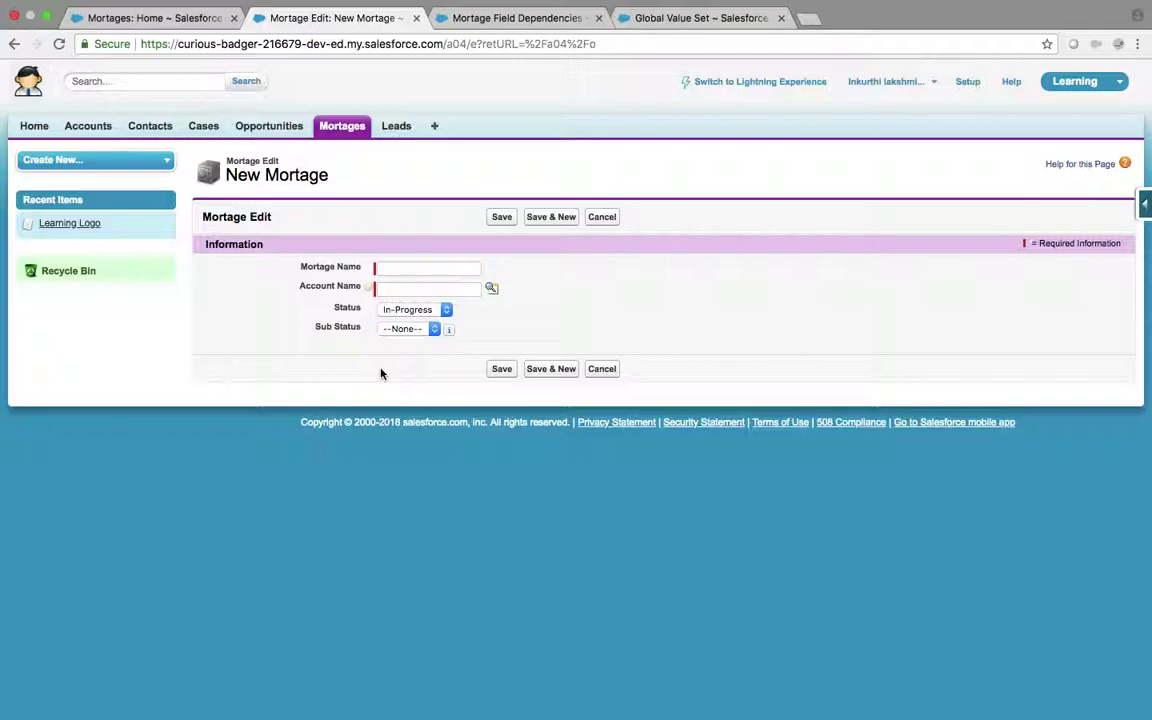
{"action": "left_click", "coordinate": [400, 269]}
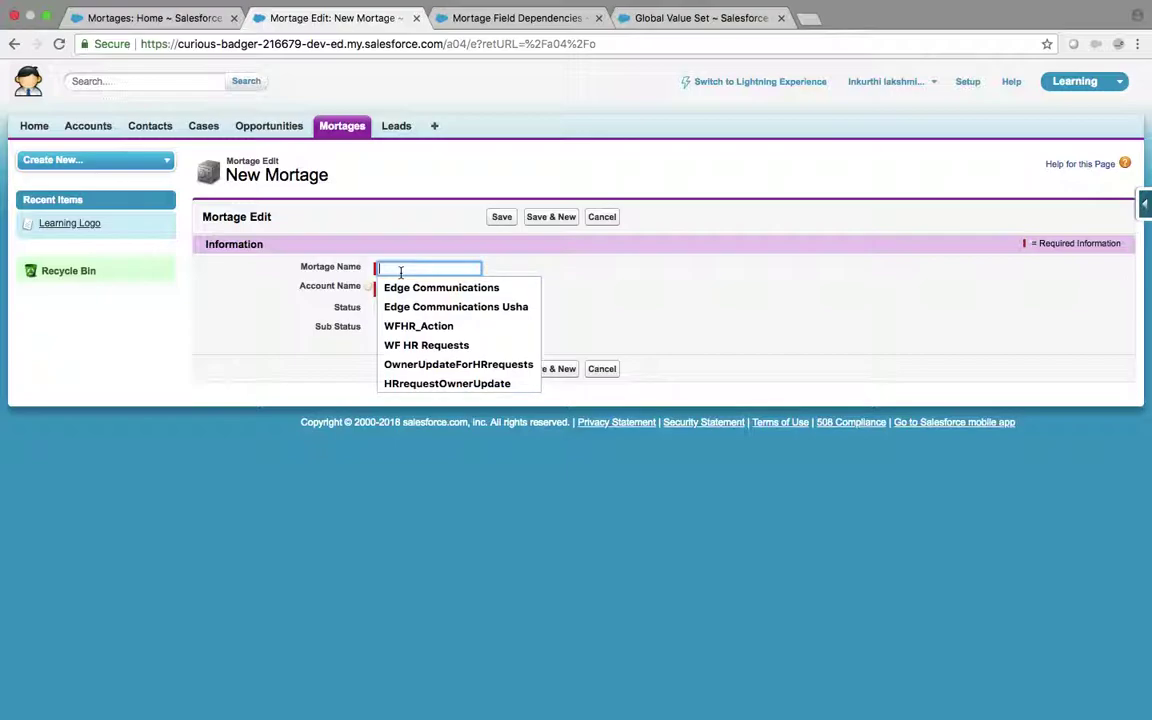
{"action": "type", "text": "la"}
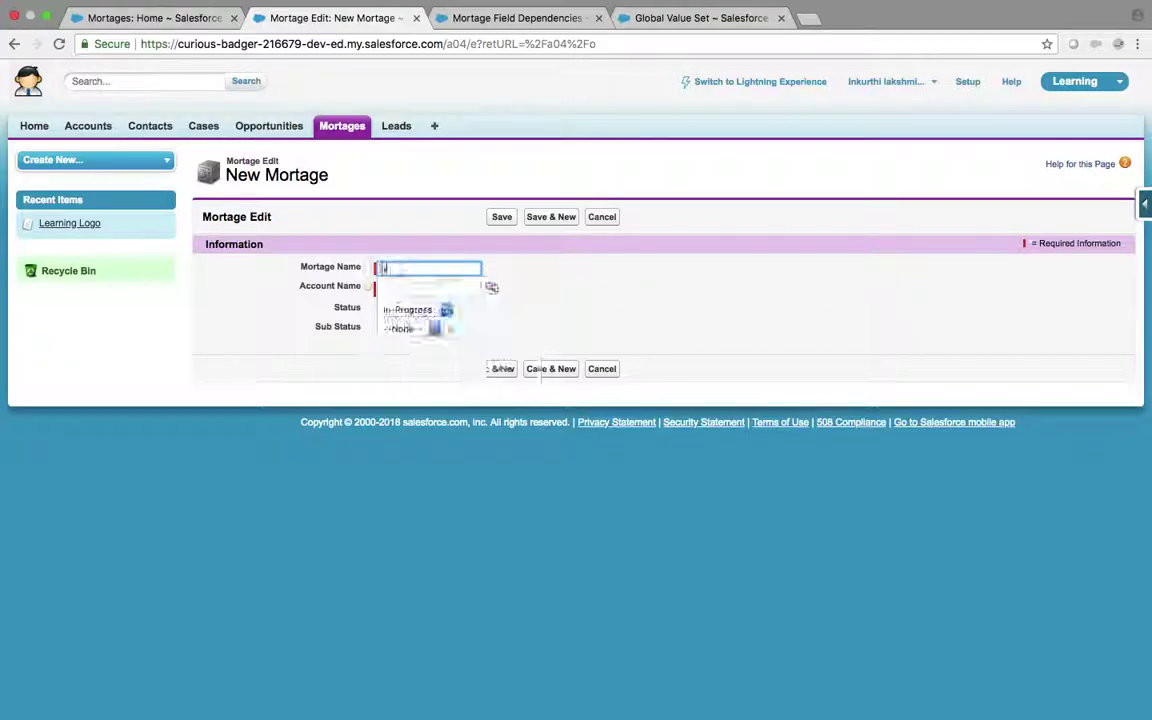
{"action": "key", "text": "BackSpace"}
{"action": "key", "text": "BackSpace"}
{"action": "type", "text": "kuldeep"}
{"action": "type", "text": "ak"}
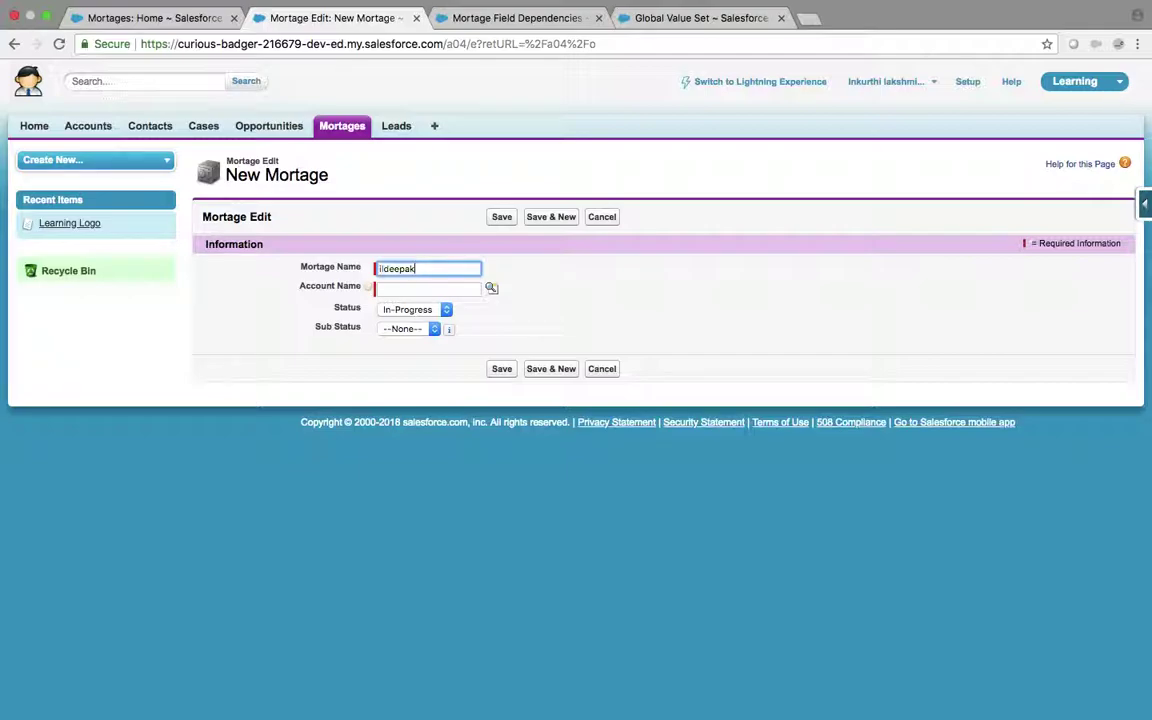
- Start a new custom field on the Mortage object with the data type Picklist (Multi-Select)
{"action": "left_click", "coordinate": [468, 19]}
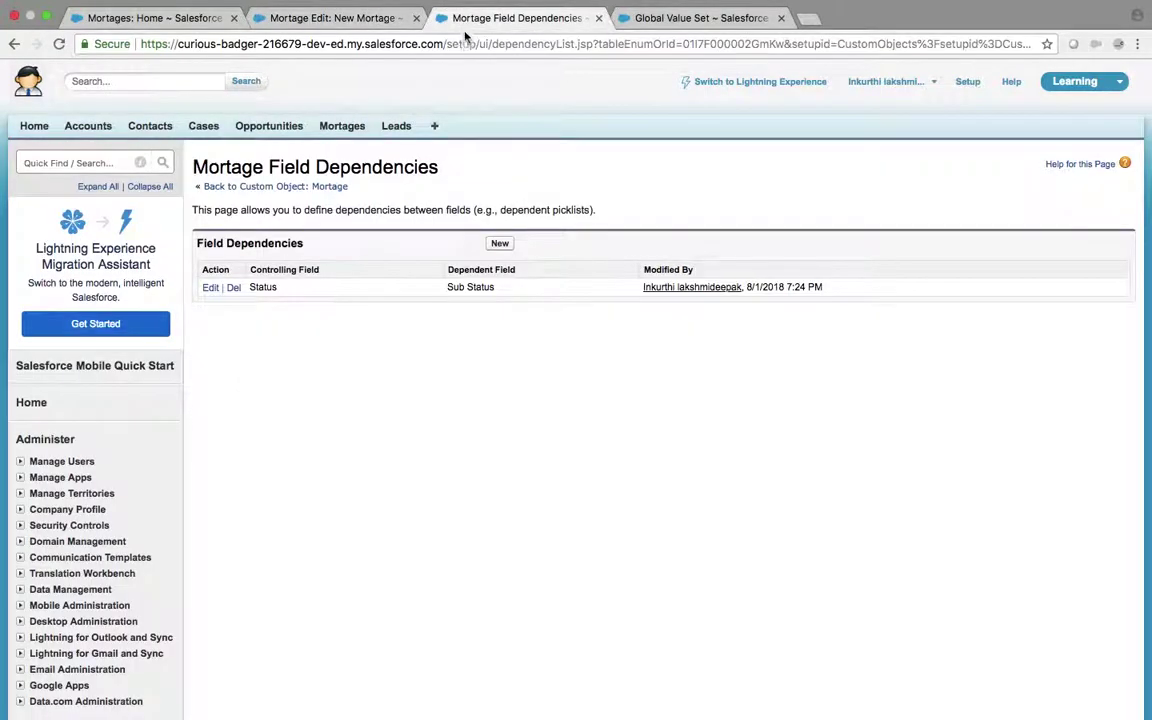
{"action": "left_click", "coordinate": [294, 188]}
{"action": "scroll", "coordinate": [500, 420], "scroll_direction": "down", "scroll_amount": 5}
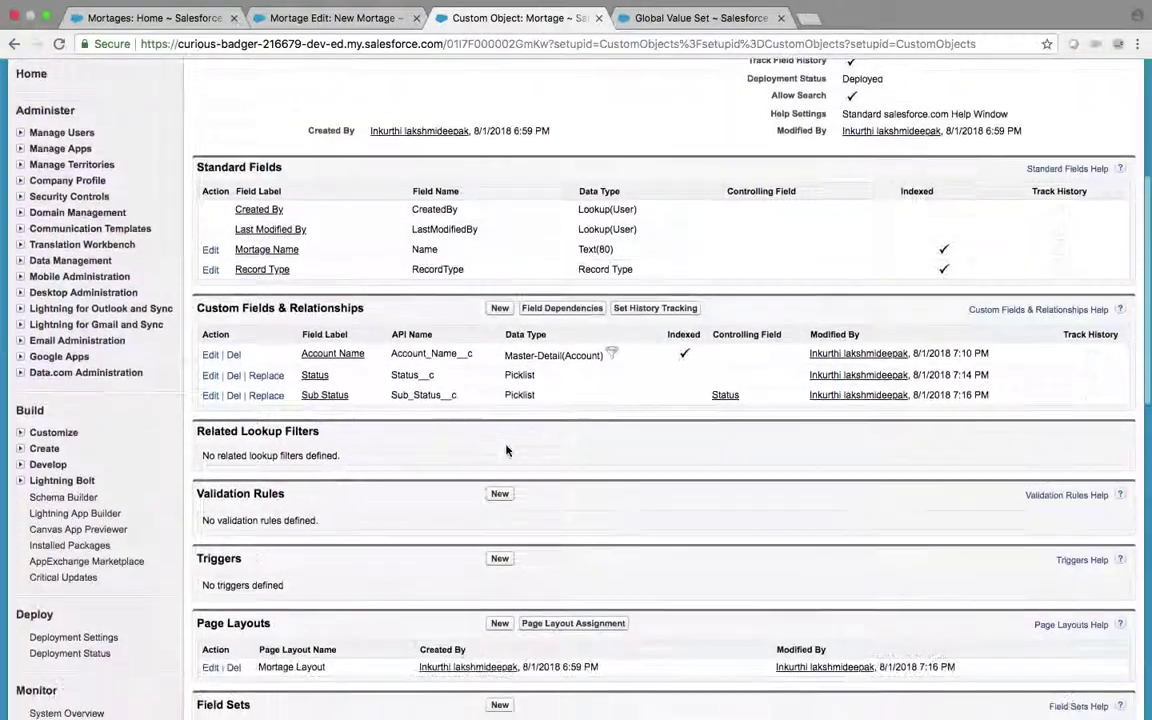
{"action": "left_click", "coordinate": [499, 290]}
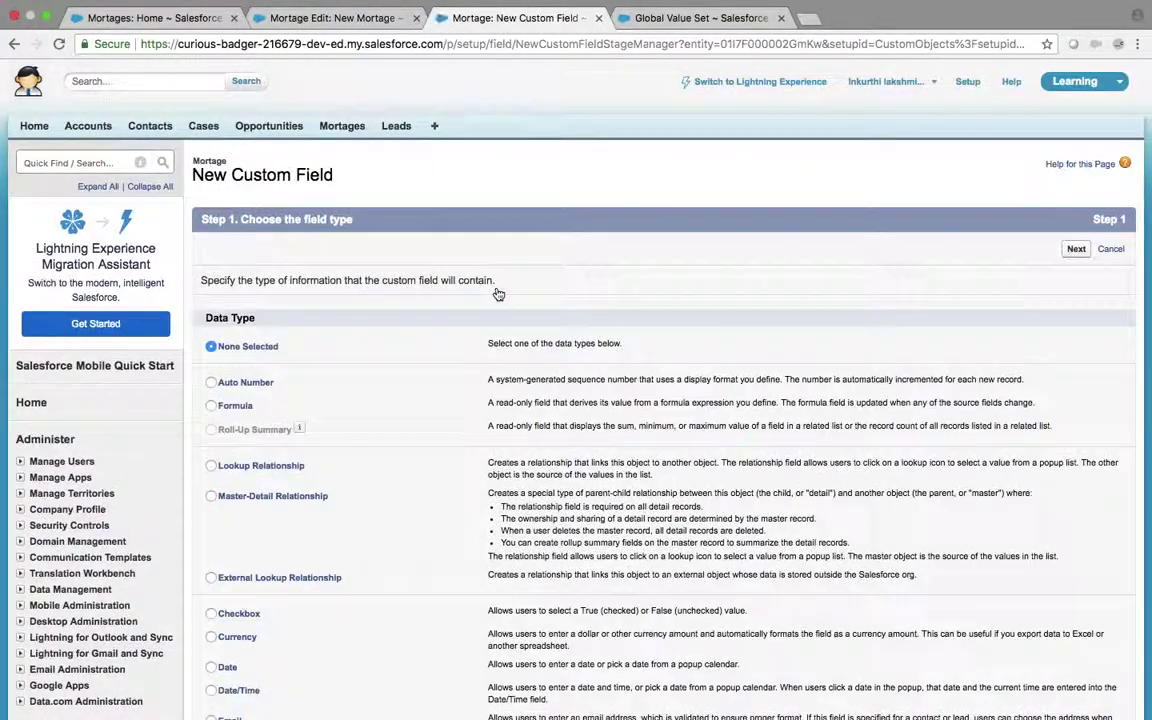
{"action": "scroll", "coordinate": [498, 293], "scroll_direction": "down", "scroll_amount": 3}
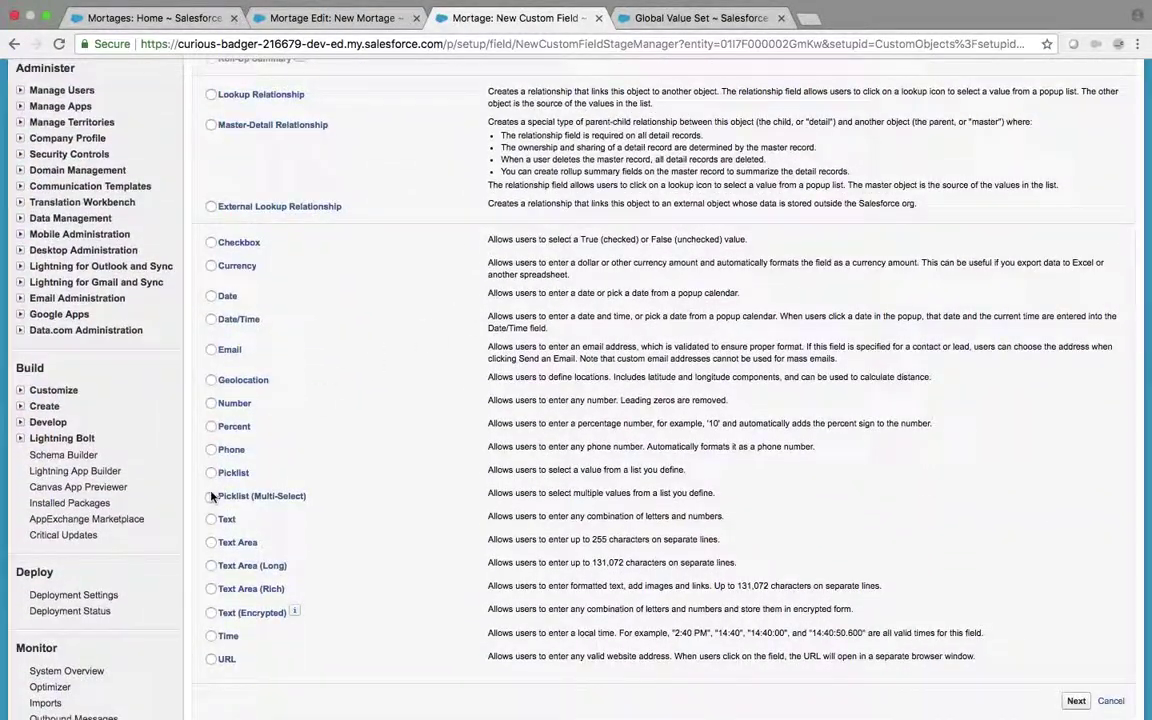
{"action": "left_click", "coordinate": [211, 496]}
{"action": "scroll", "coordinate": [768, 548], "scroll_direction": "down", "scroll_amount": 1}
{"action": "left_click", "coordinate": [1075, 589]}
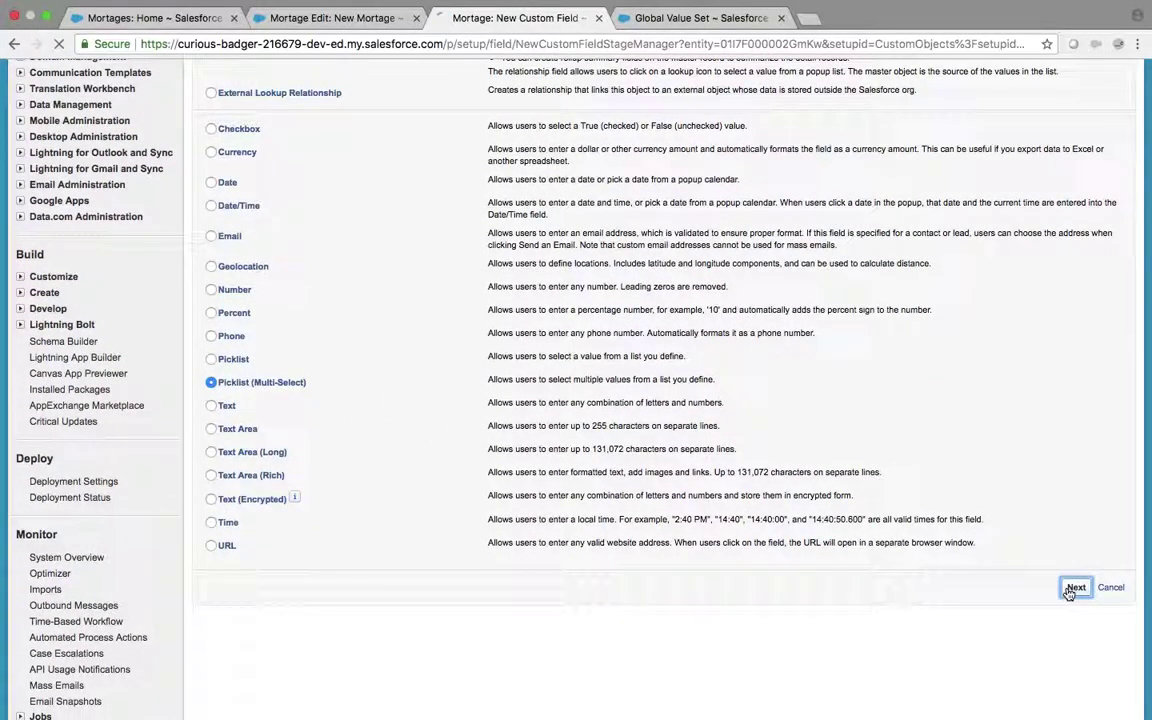
- Label the field Sub Status V2 and use the global picklist value set Sub Status for its values
{"action": "left_click", "coordinate": [427, 282]}
{"action": "type", "text": "Sub Sta"}
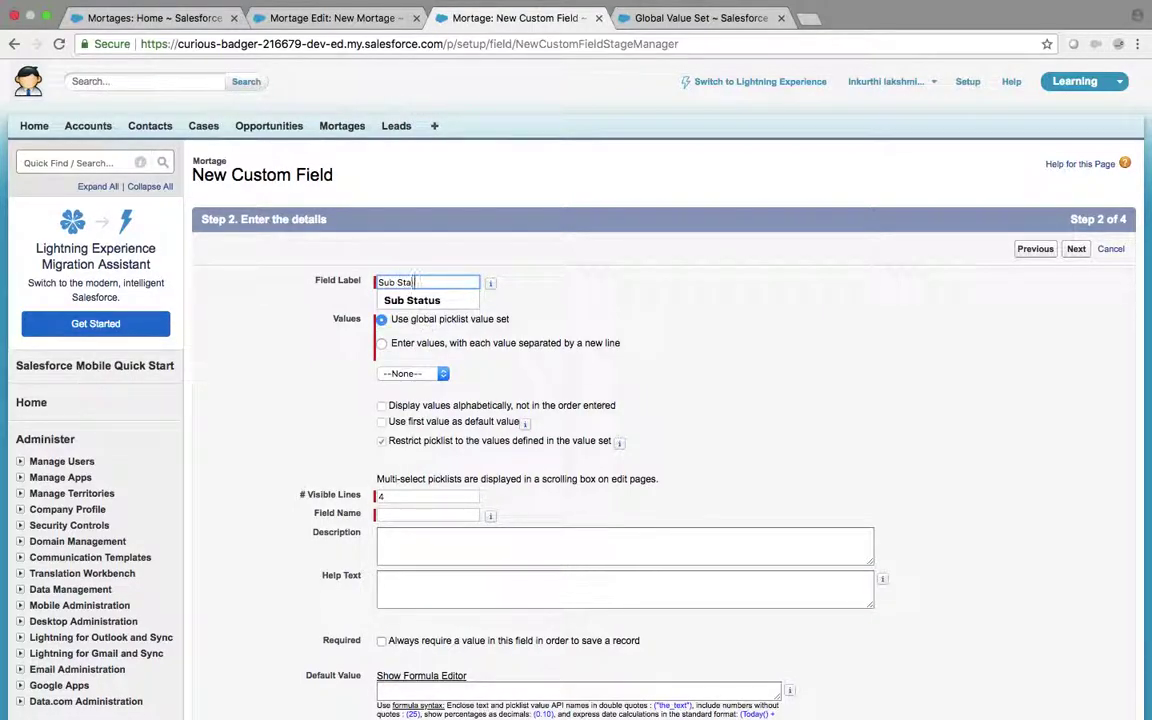
{"action": "type", "text": "tus V2"}
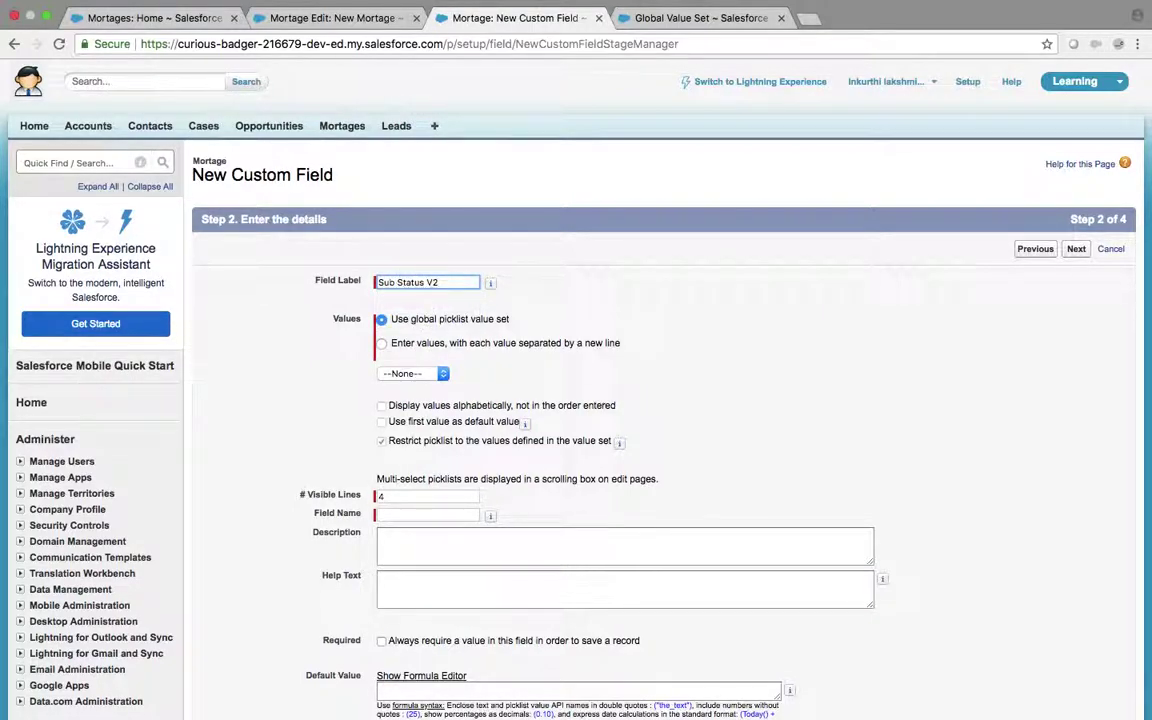
{"action": "left_click", "coordinate": [491, 283]}
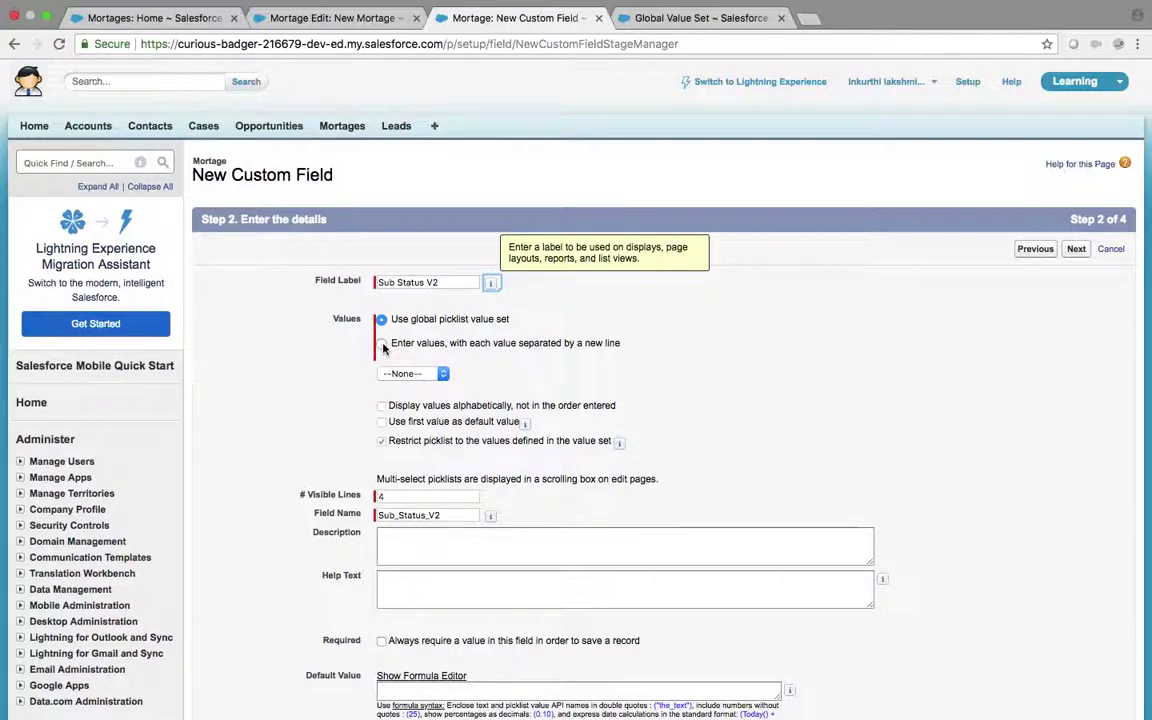
{"action": "left_click", "coordinate": [402, 372]}
{"action": "left_click", "coordinate": [405, 386]}
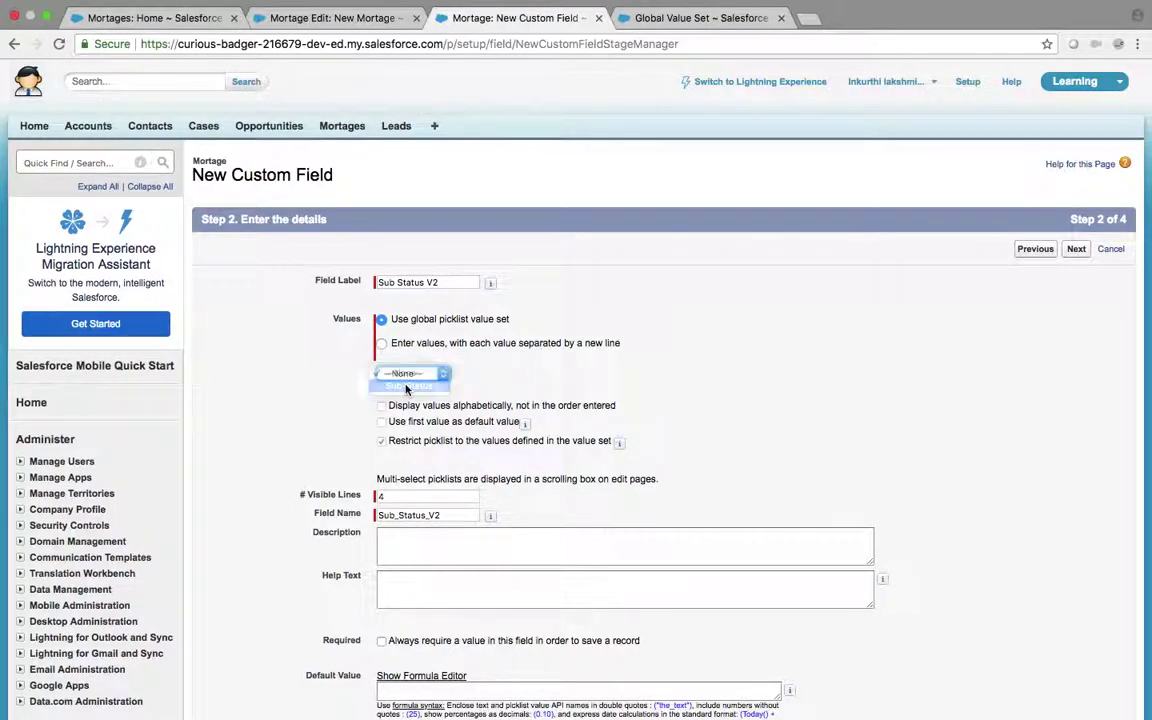
- Make Sub Status V2 visible to all profiles and save the new field
{"action": "left_click", "coordinate": [1077, 249]}
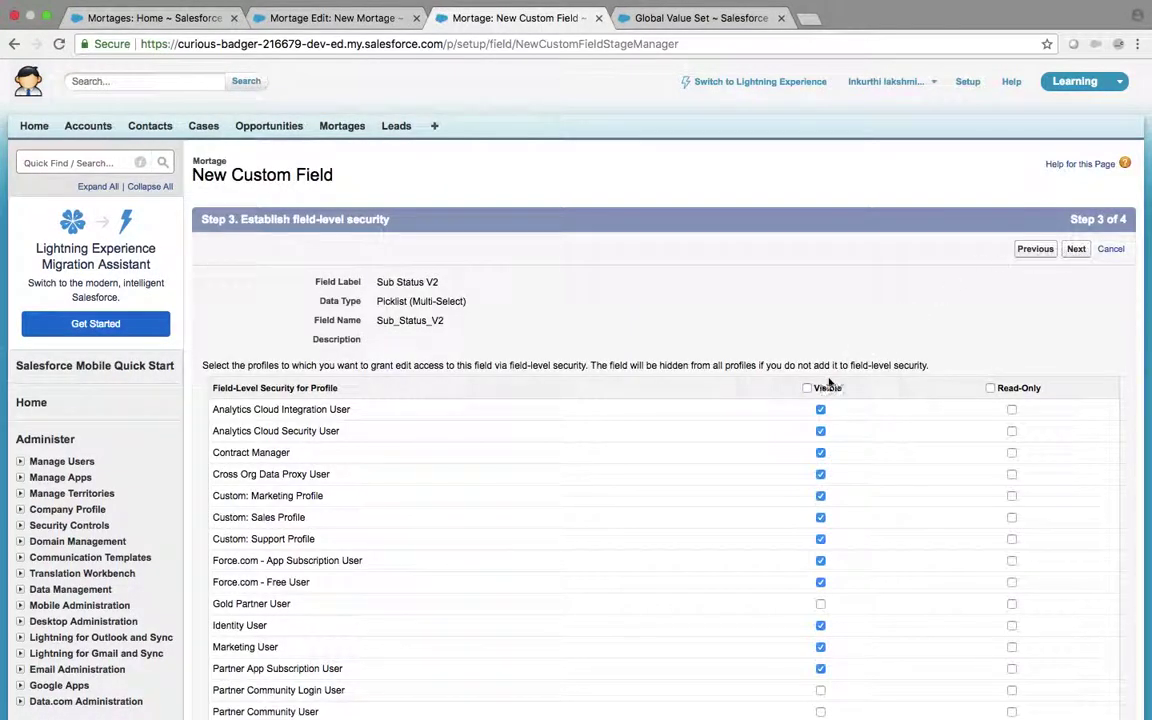
{"action": "left_click", "coordinate": [1077, 249]}
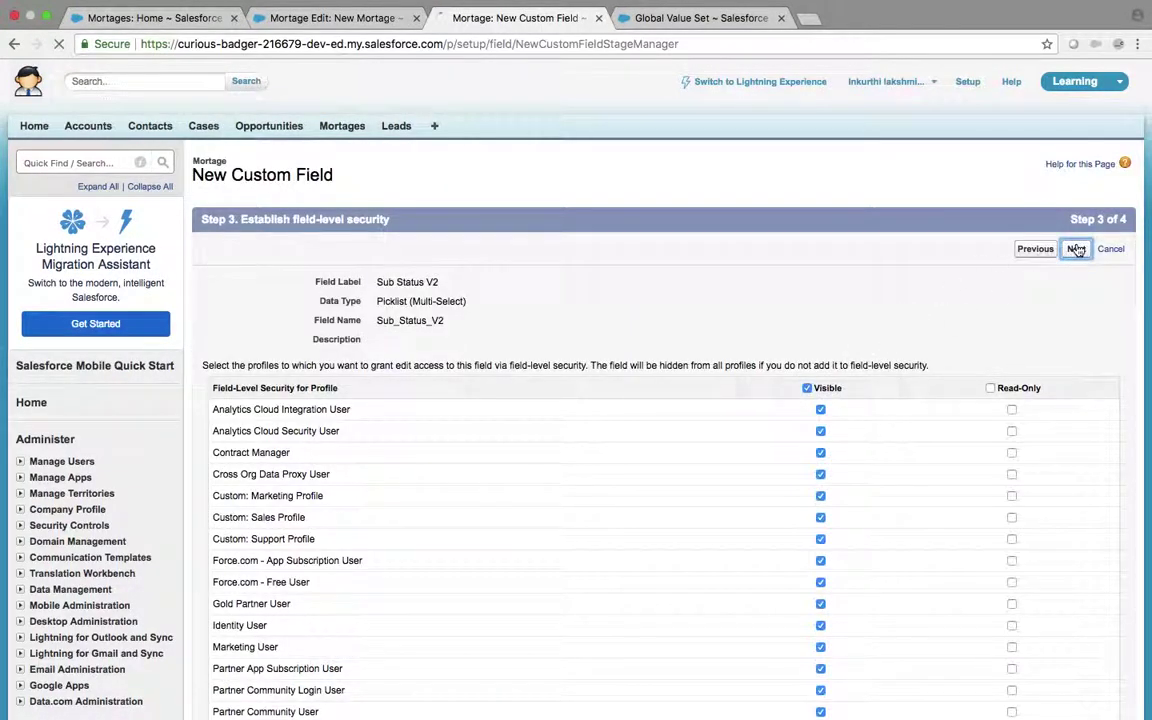
{"action": "left_click", "coordinate": [1074, 249]}
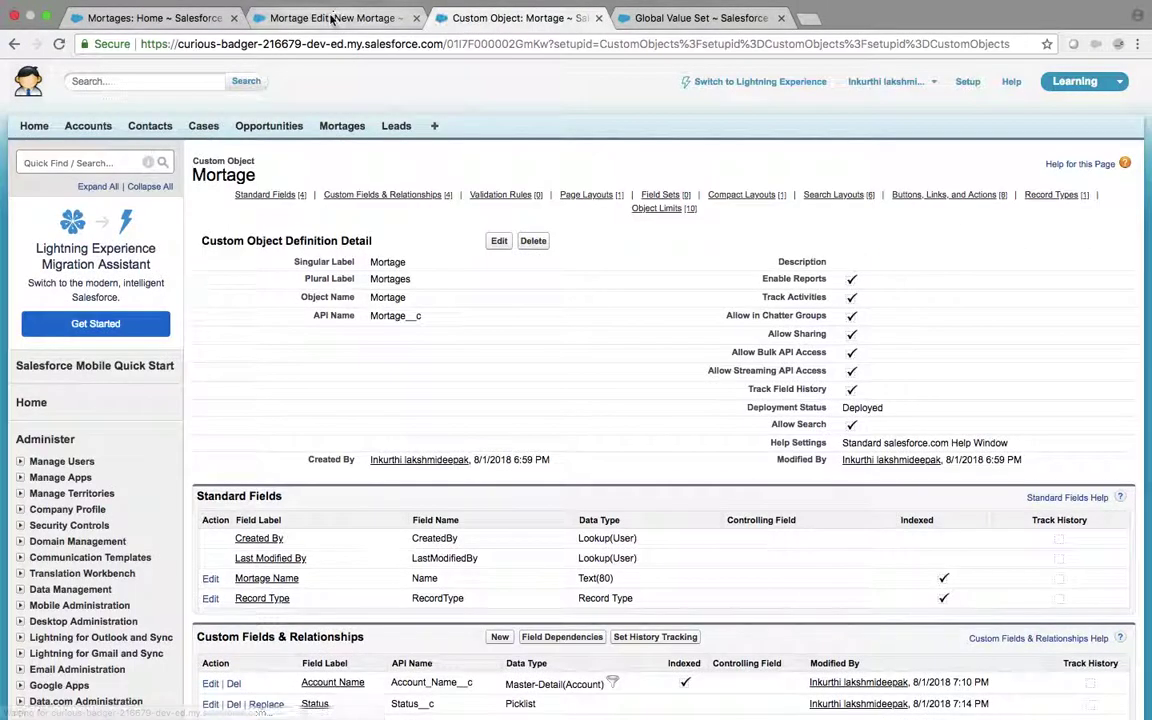
- Reload the New Mortage form and check the available values of the Sub Status V2 multi-select picklist
{"action": "left_click", "coordinate": [330, 16]}
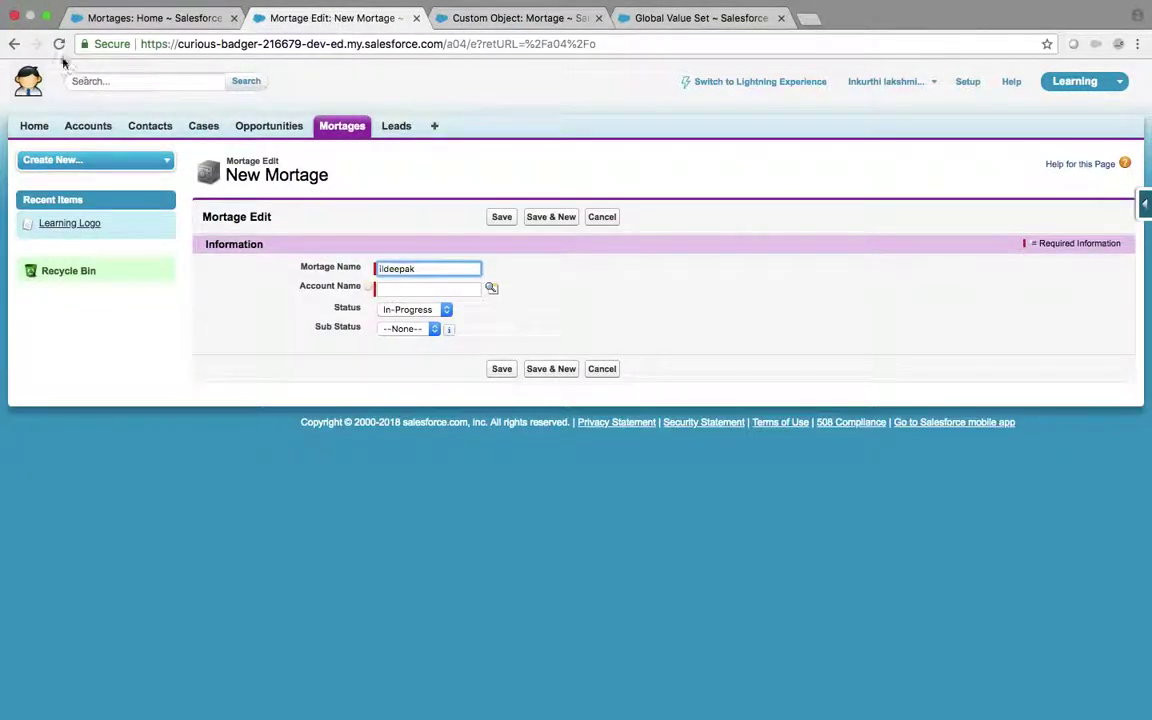
{"action": "left_click", "coordinate": [60, 46]}
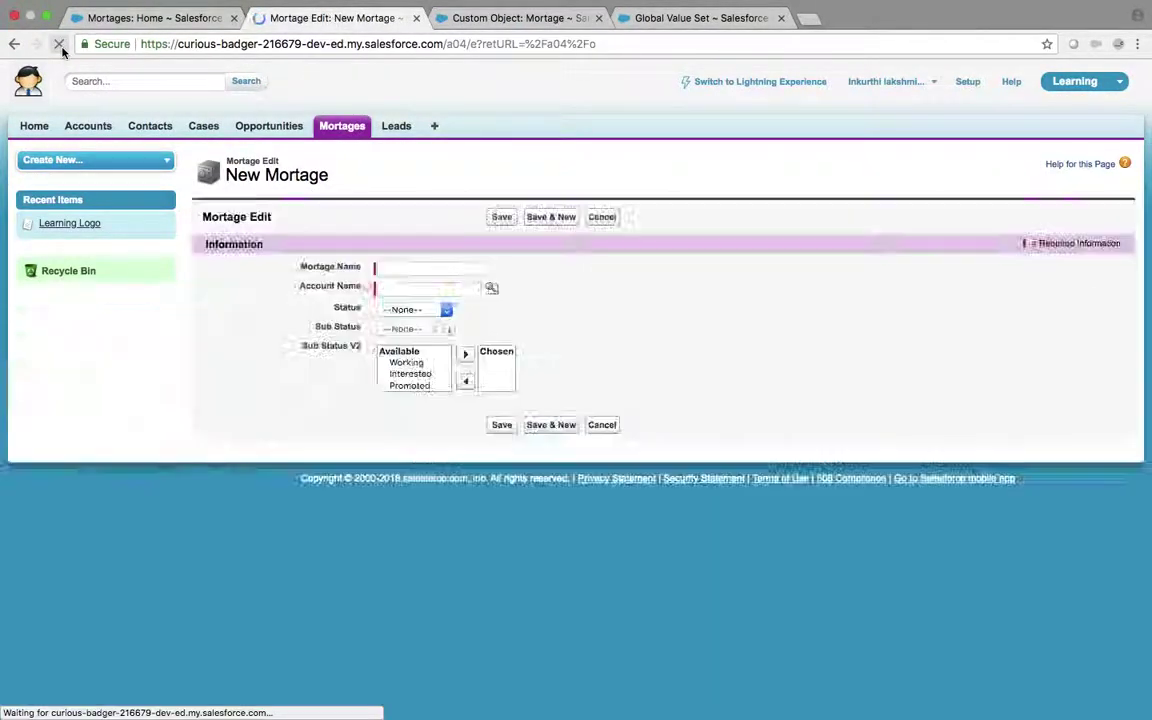
{"action": "left_click", "coordinate": [406, 364]}
{"action": "scroll", "coordinate": [408, 372], "scroll_direction": "down", "scroll_amount": 3}
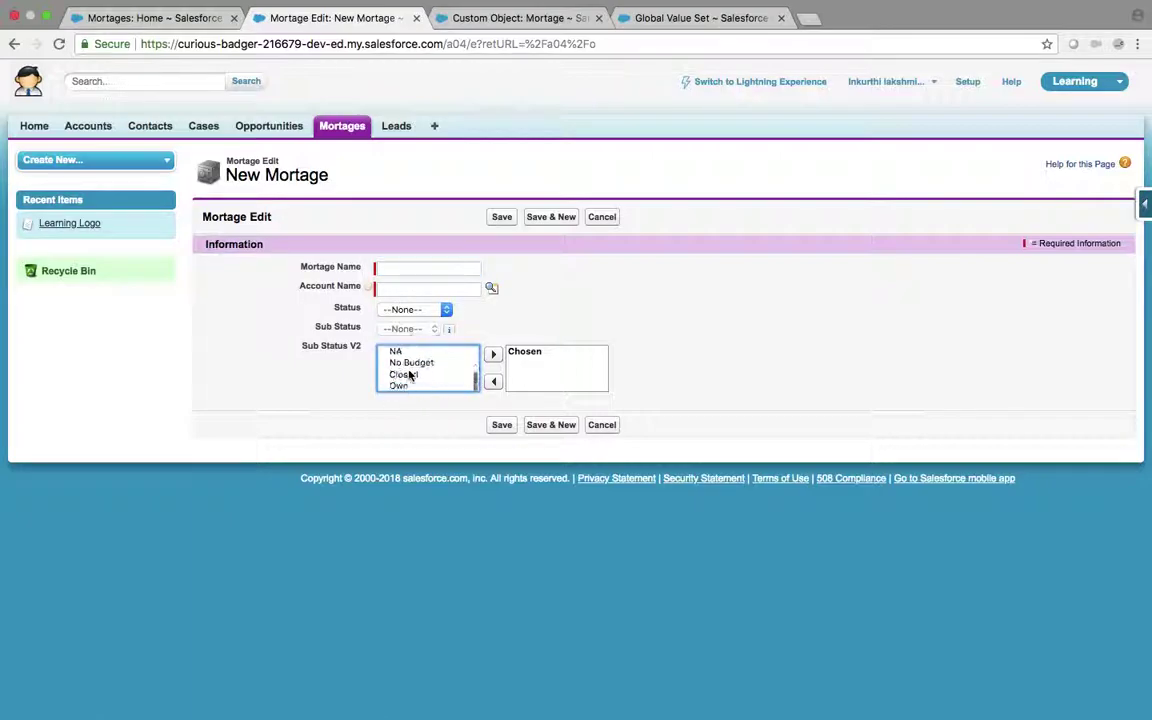
{"action": "scroll", "coordinate": [409, 375], "scroll_direction": "up", "scroll_amount": 4}
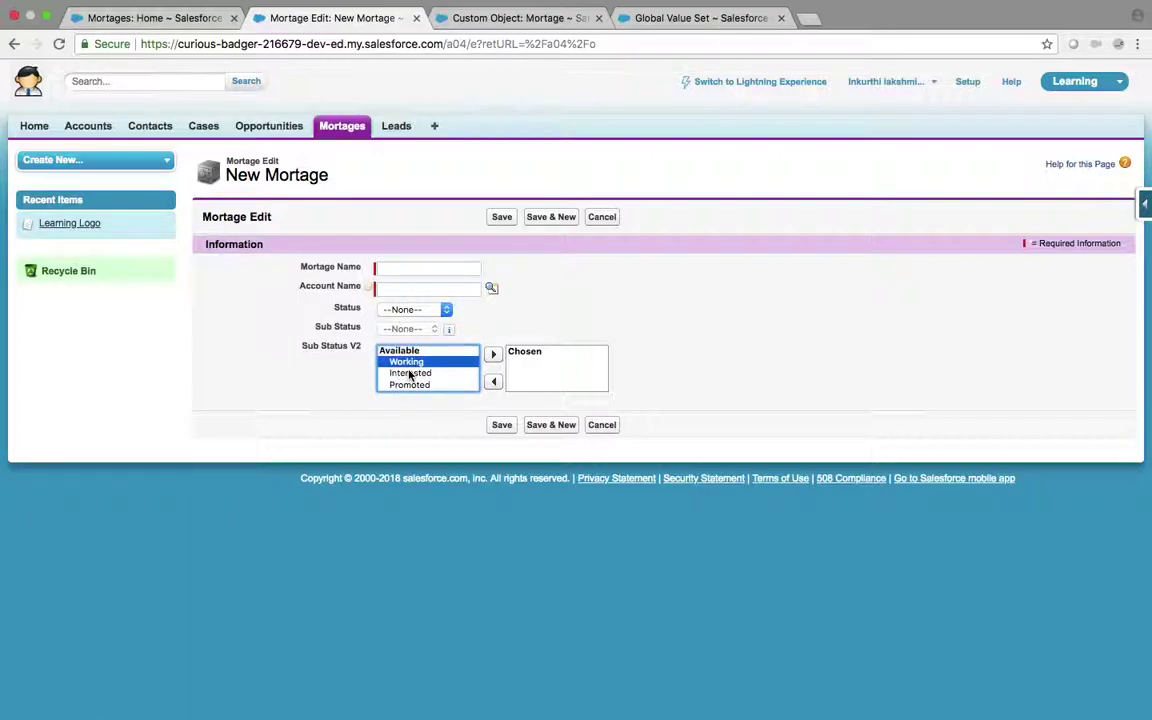
- Set Status to Open and Sub Status to Working, and compare with the values offered in Sub Status V2
{"action": "left_click", "coordinate": [410, 309]}
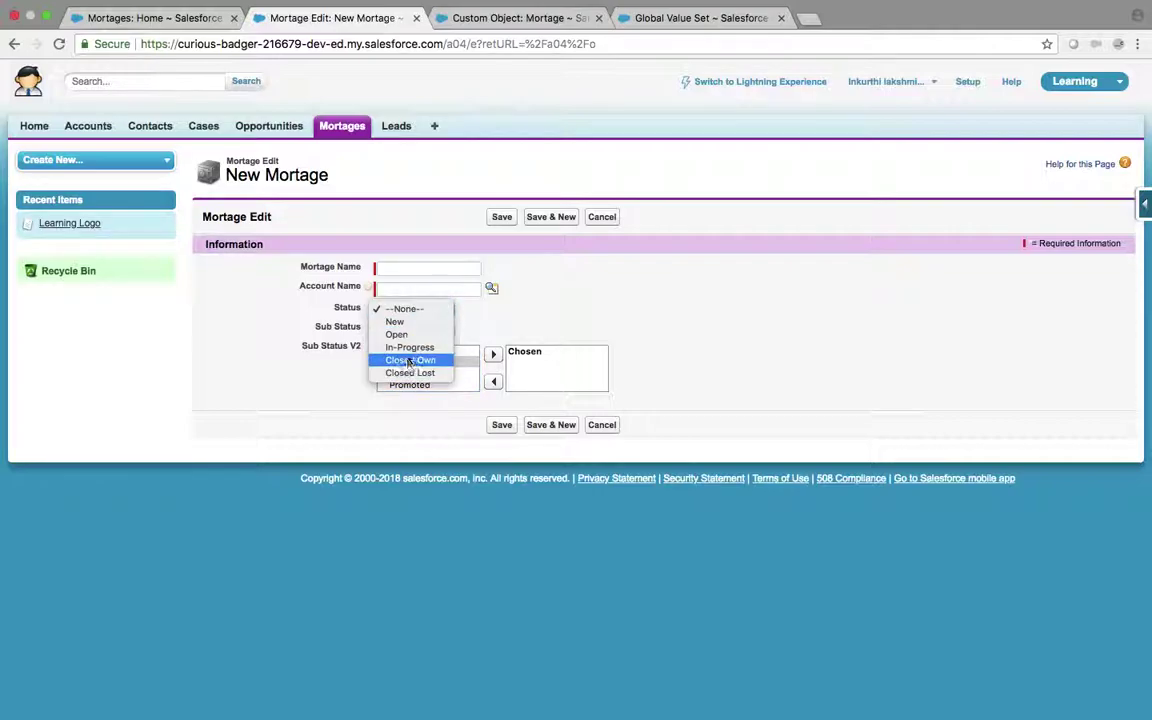
{"action": "left_click", "coordinate": [411, 334]}
{"action": "left_click", "coordinate": [413, 333]}
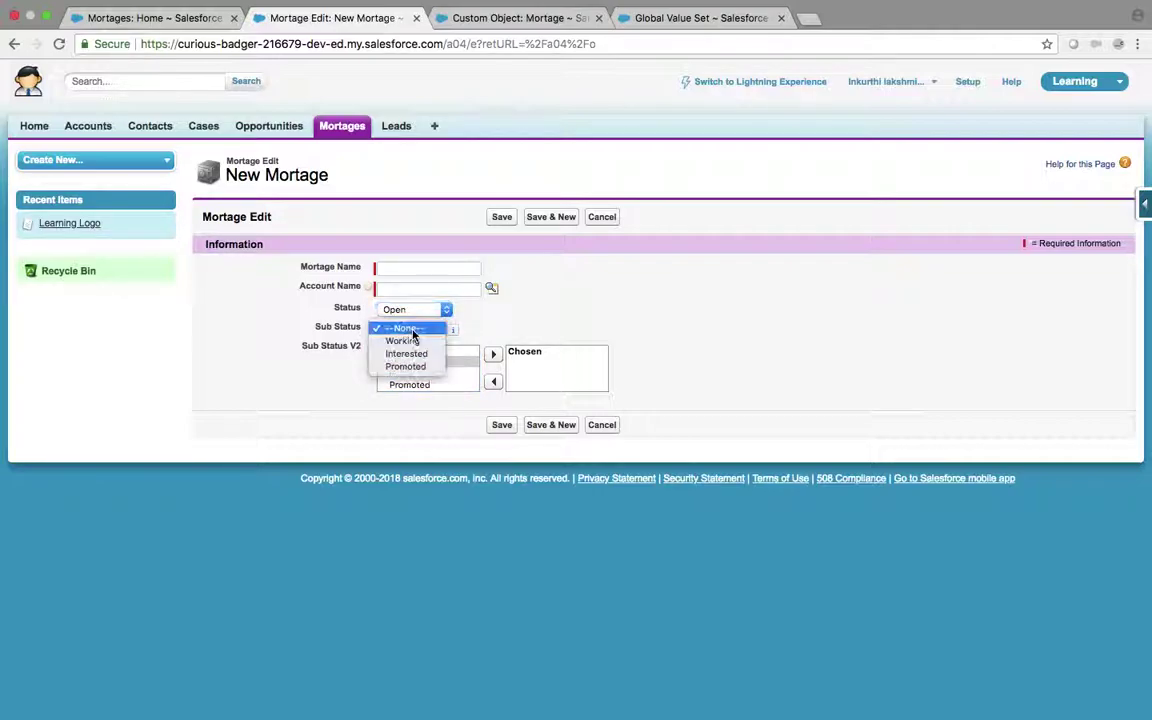
{"action": "left_click", "coordinate": [417, 342]}
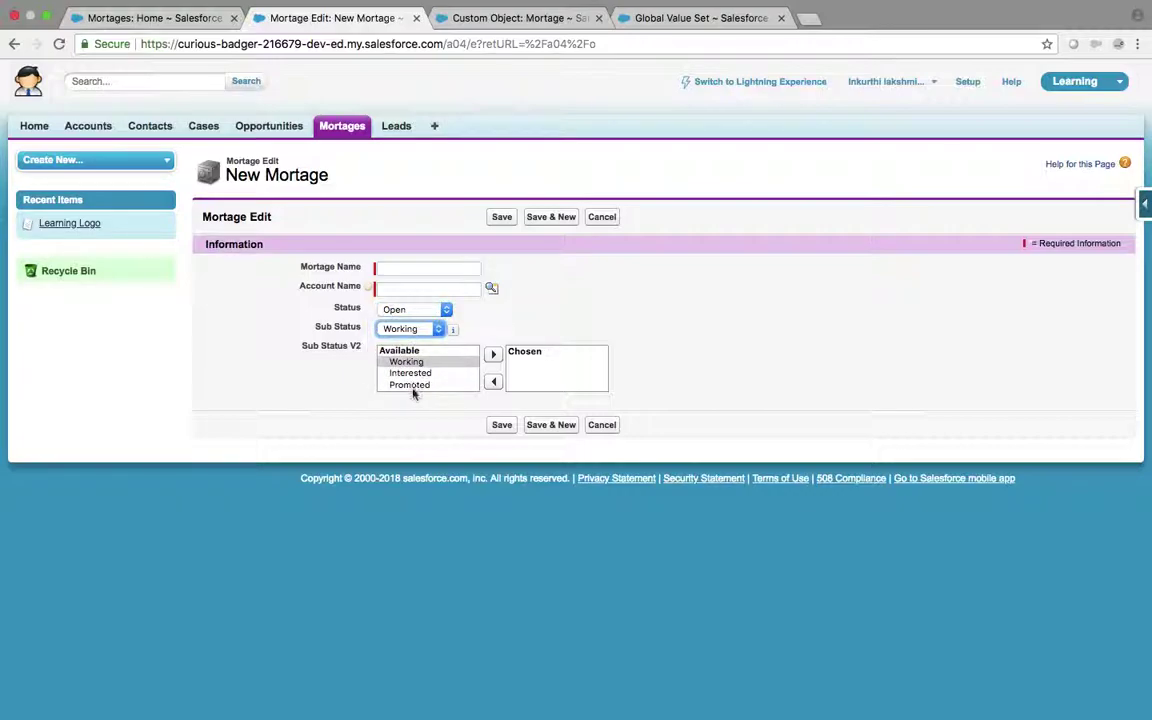
{"action": "key", "text": "Tab"}
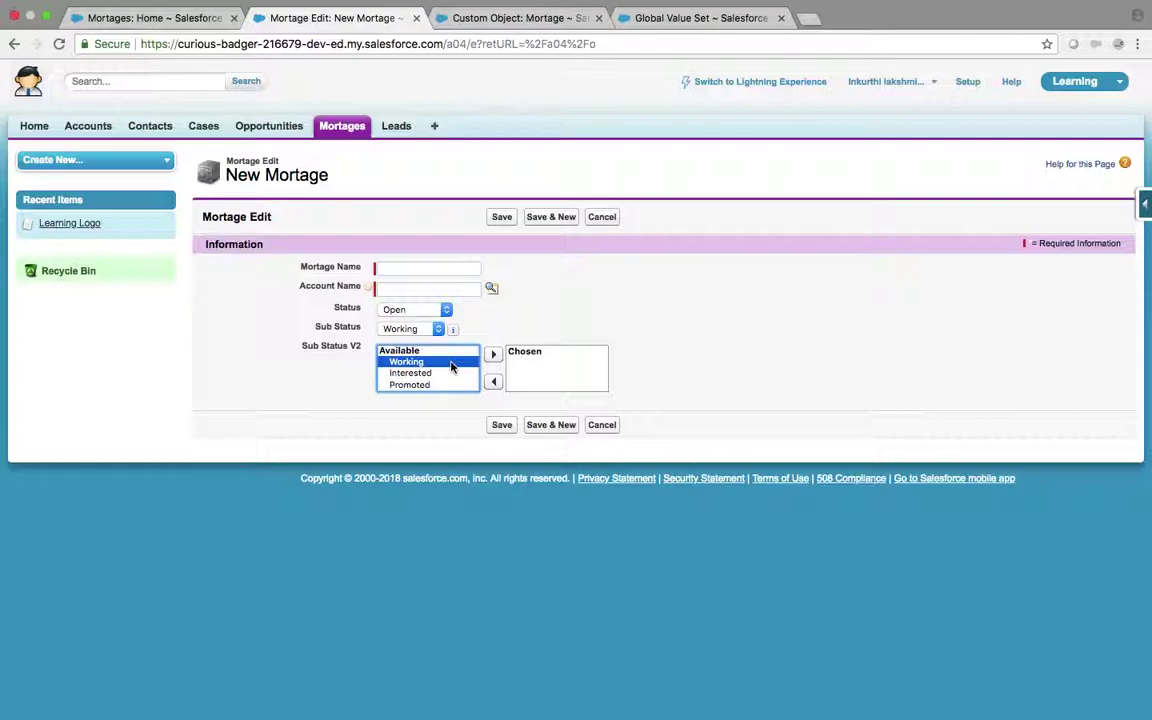
- Create a Mortage field dependency with Sub Status as controlling field and Sub Status V2 as dependent field, and continue to its value matrix
{"action": "left_click", "coordinate": [445, 18]}
{"action": "scroll", "coordinate": [471, 452], "scroll_direction": "down", "scroll_amount": 1}
{"action": "scroll", "coordinate": [471, 452], "scroll_direction": "down", "scroll_amount": 3}
{"action": "left_click", "coordinate": [555, 447]}
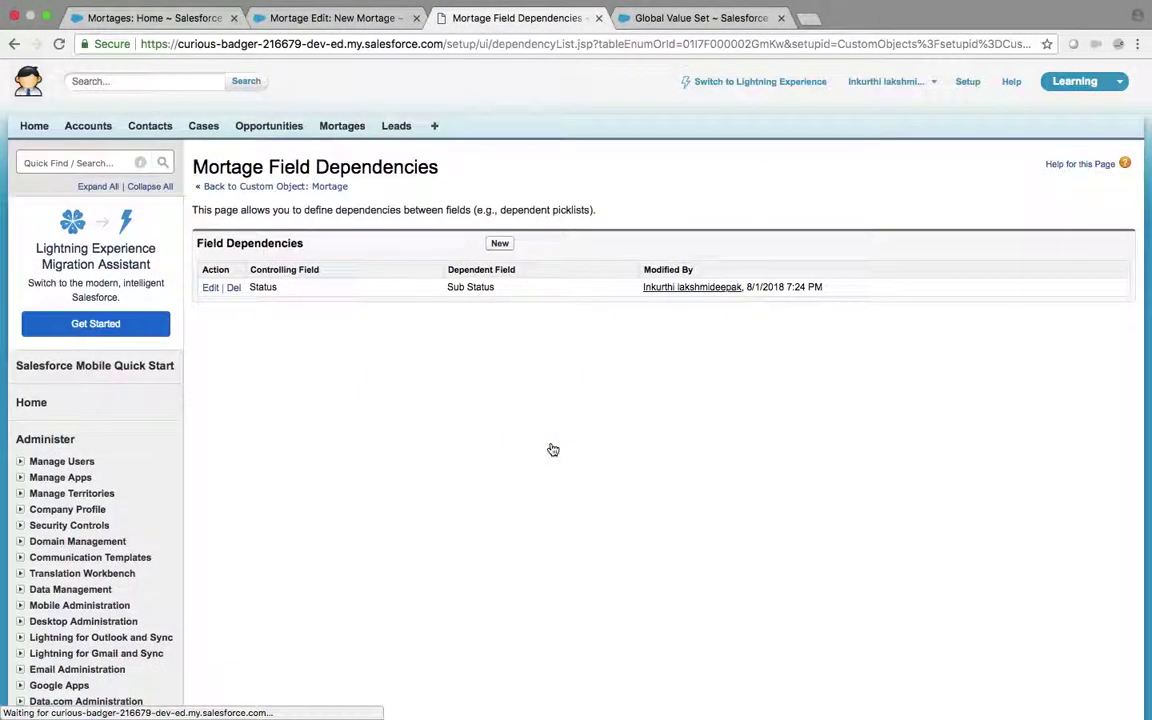
{"action": "left_click", "coordinate": [500, 244]}
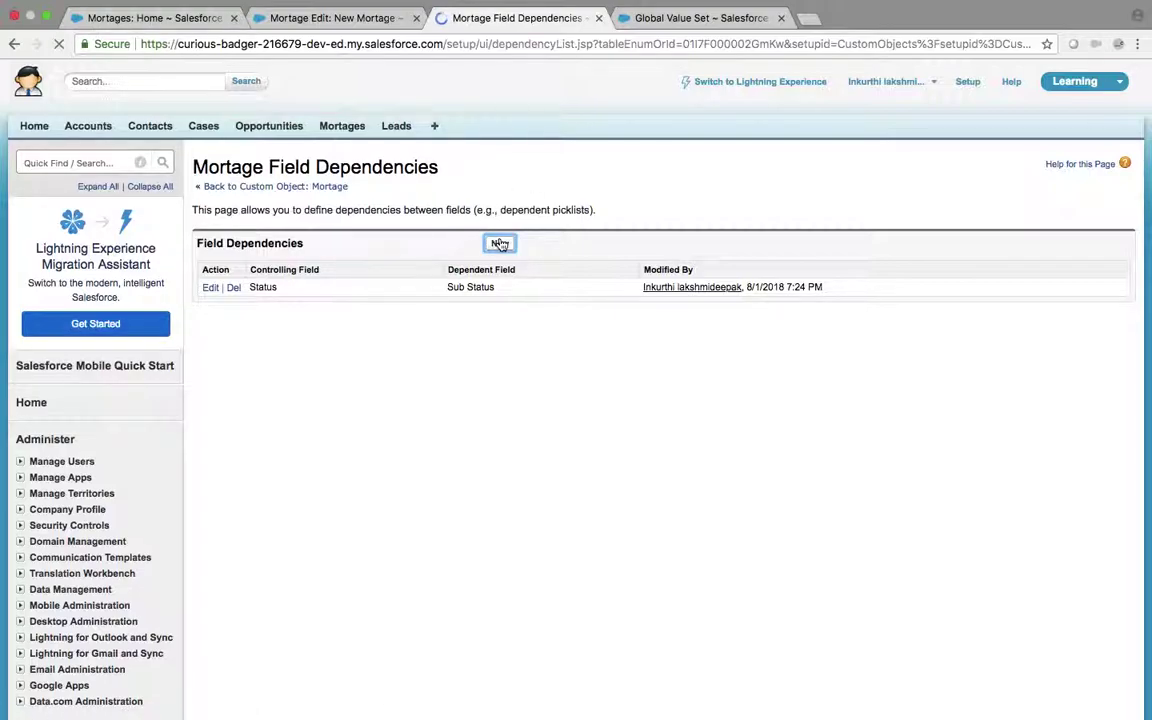
{"action": "left_click", "coordinate": [407, 331]}
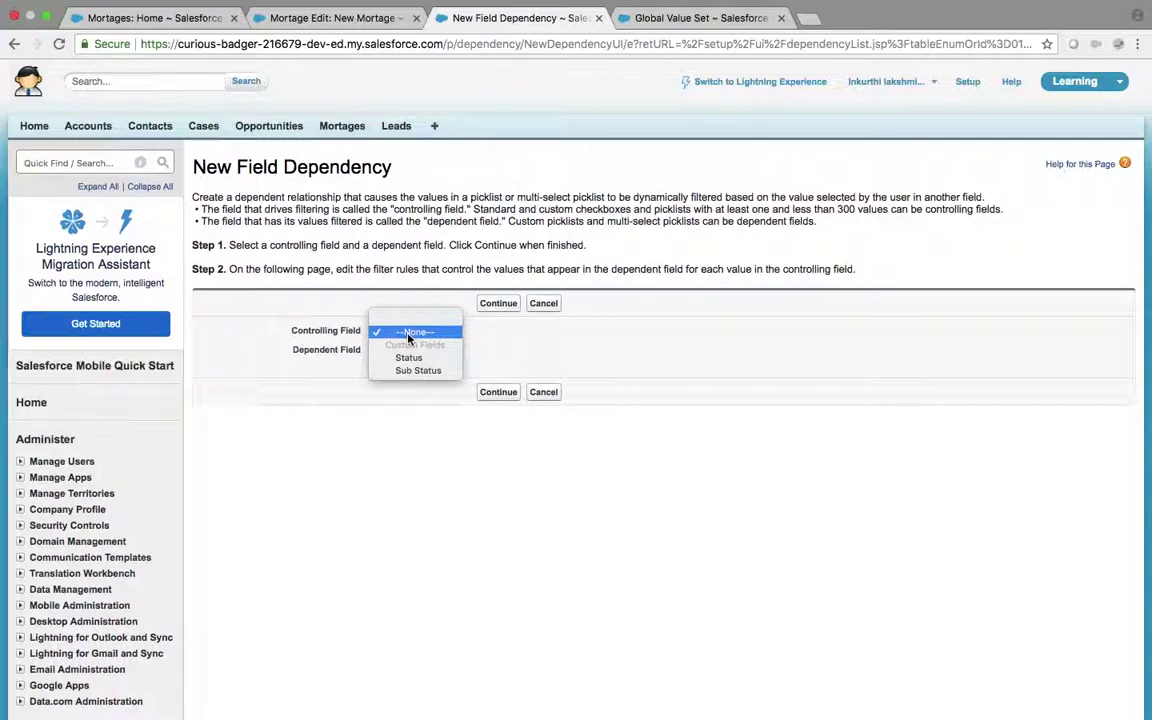
{"action": "left_click", "coordinate": [491, 360]}
{"action": "left_click", "coordinate": [402, 350]}
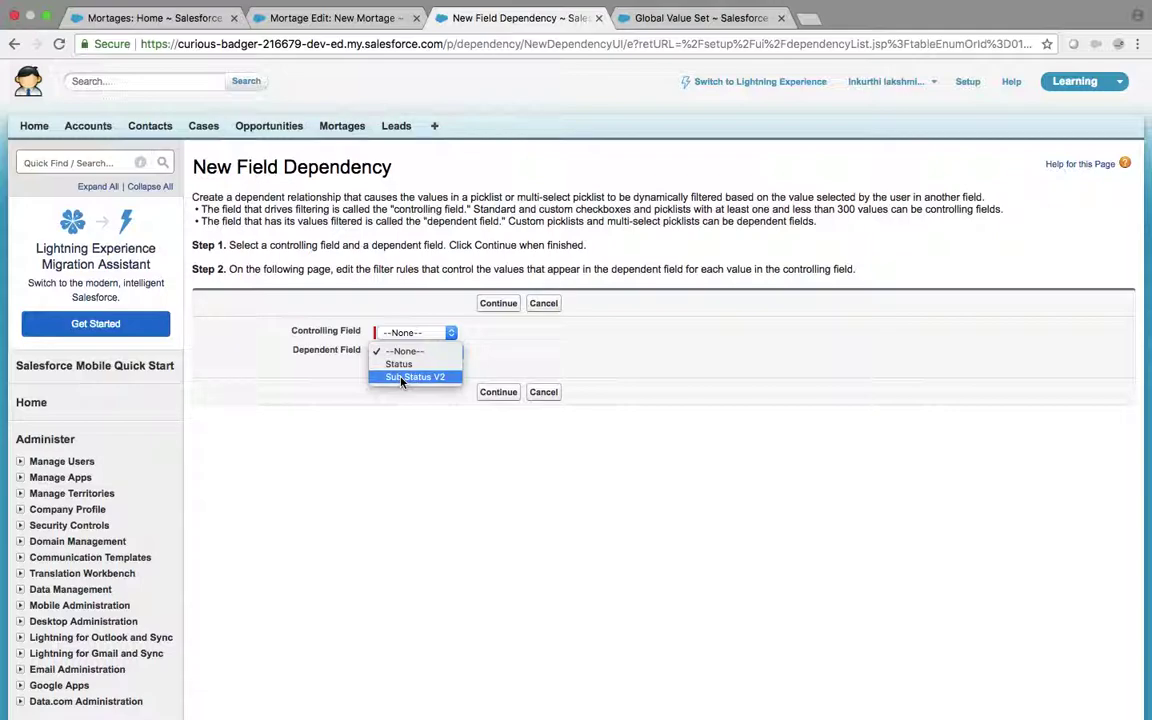
{"action": "left_click", "coordinate": [406, 332]}
{"action": "left_click", "coordinate": [406, 332]}
{"action": "left_click", "coordinate": [412, 370]}
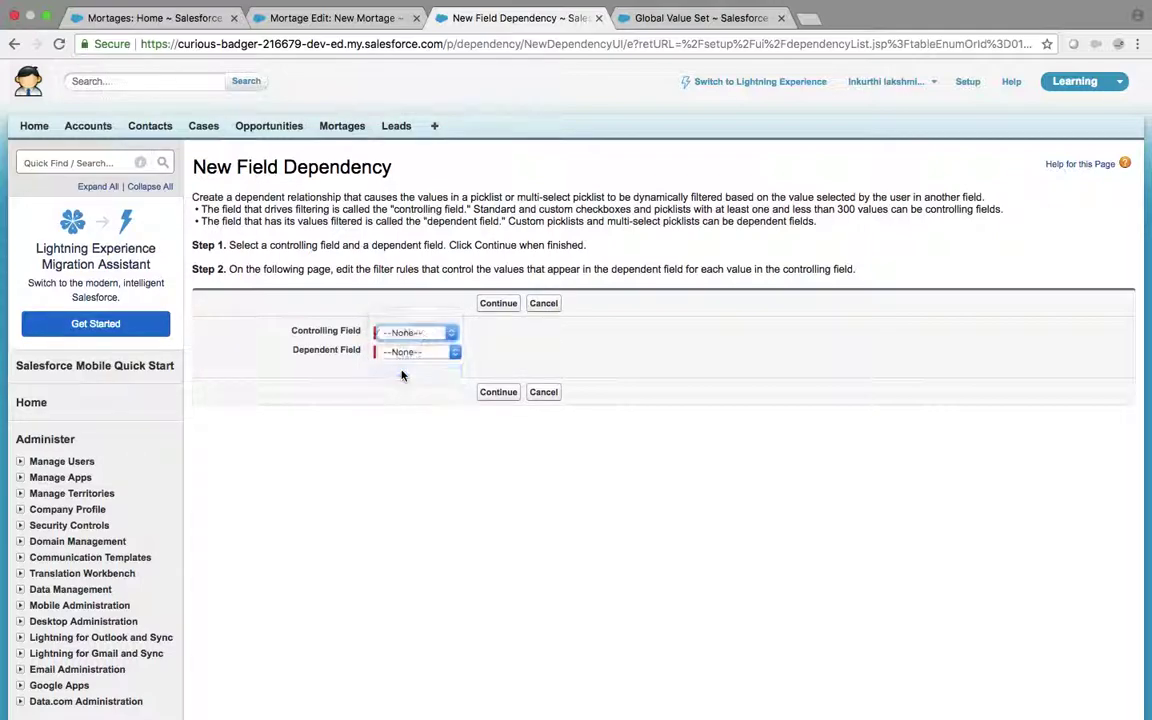
{"action": "left_click", "coordinate": [413, 377]}
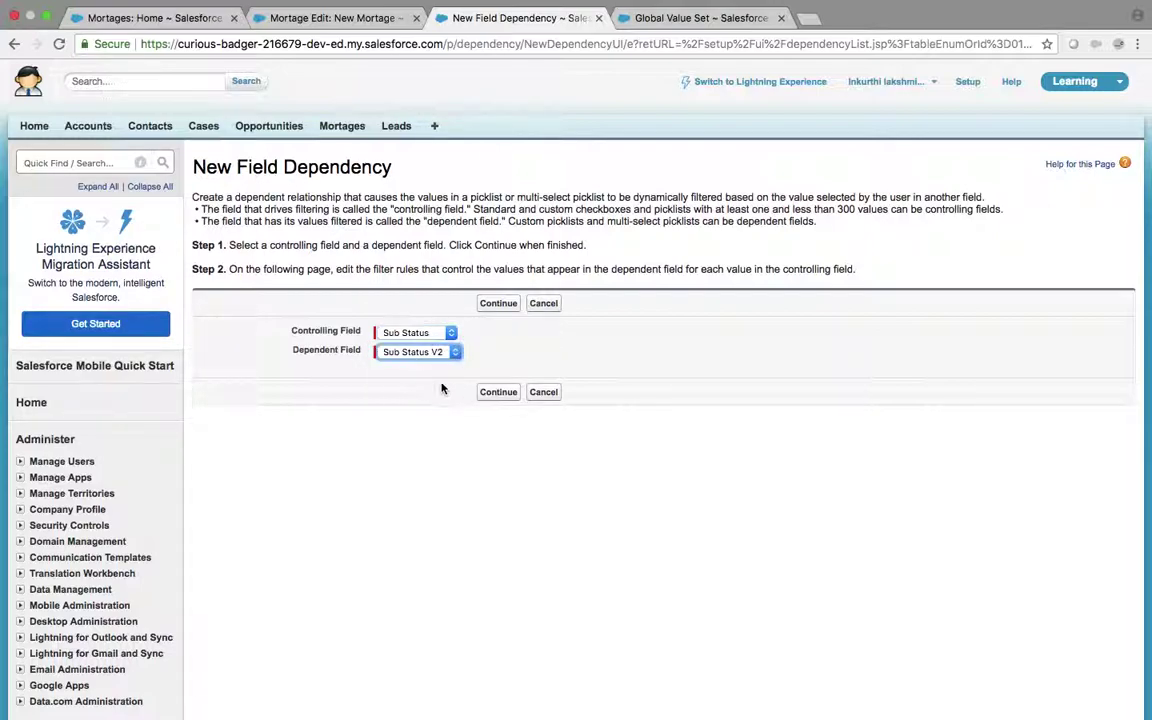
{"action": "left_click", "coordinate": [491, 393]}
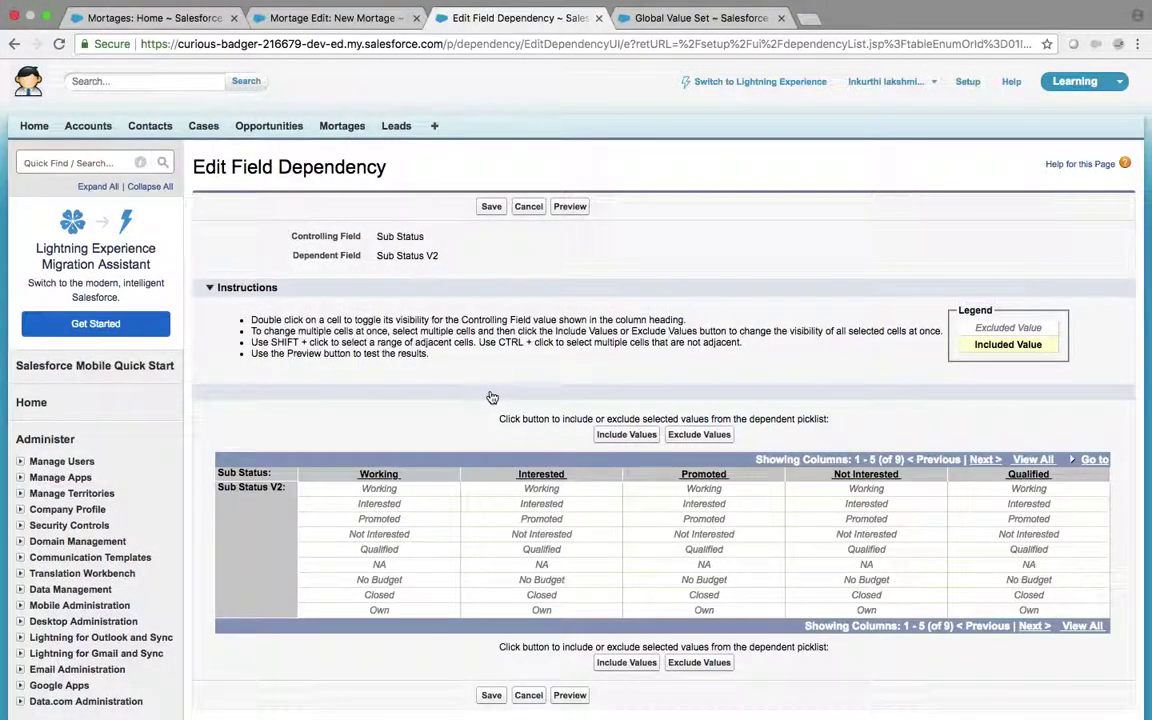
- Include the same-named Sub Status V2 value for each of Working, Interested, Promoted, Not Interested and Qualified in the dependency matrix
{"action": "left_click", "coordinate": [379, 488]}
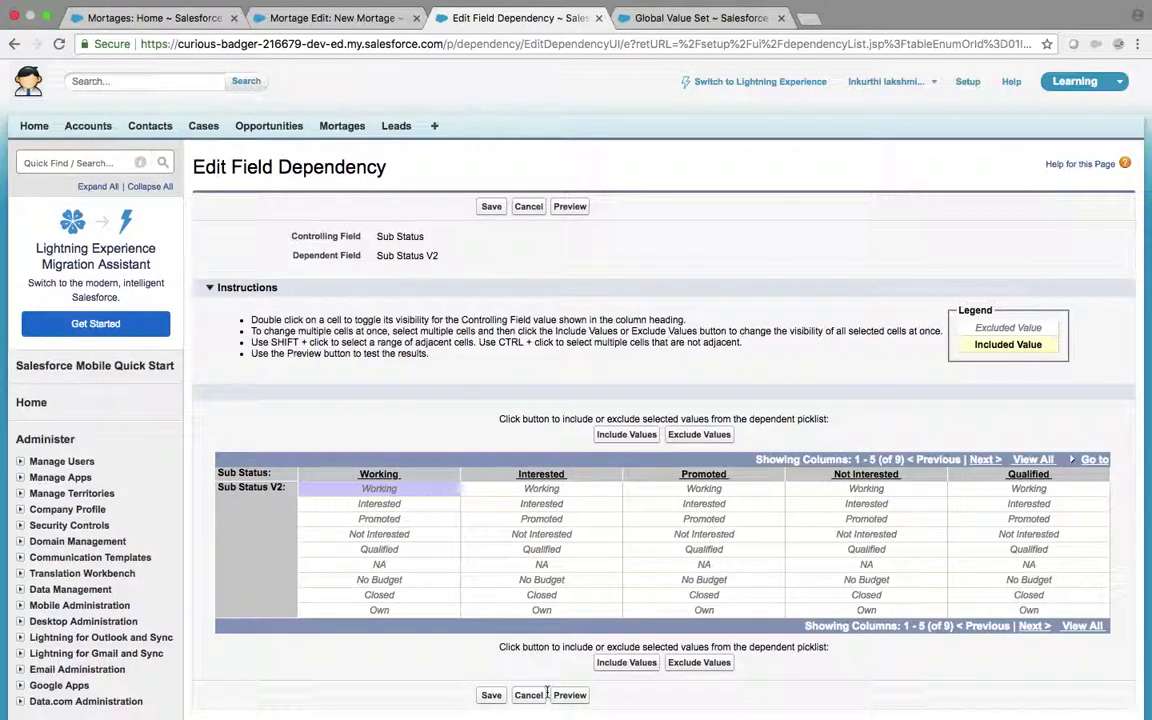
{"action": "left_click", "coordinate": [621, 664]}
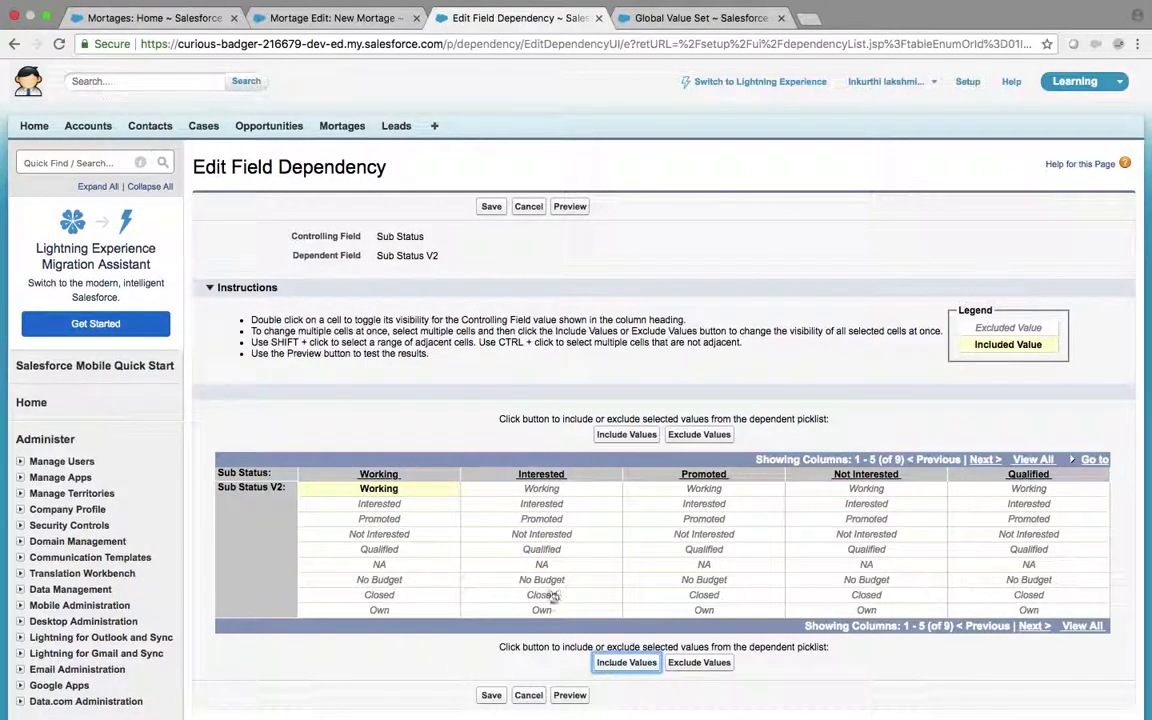
{"action": "left_click", "coordinate": [549, 506]}
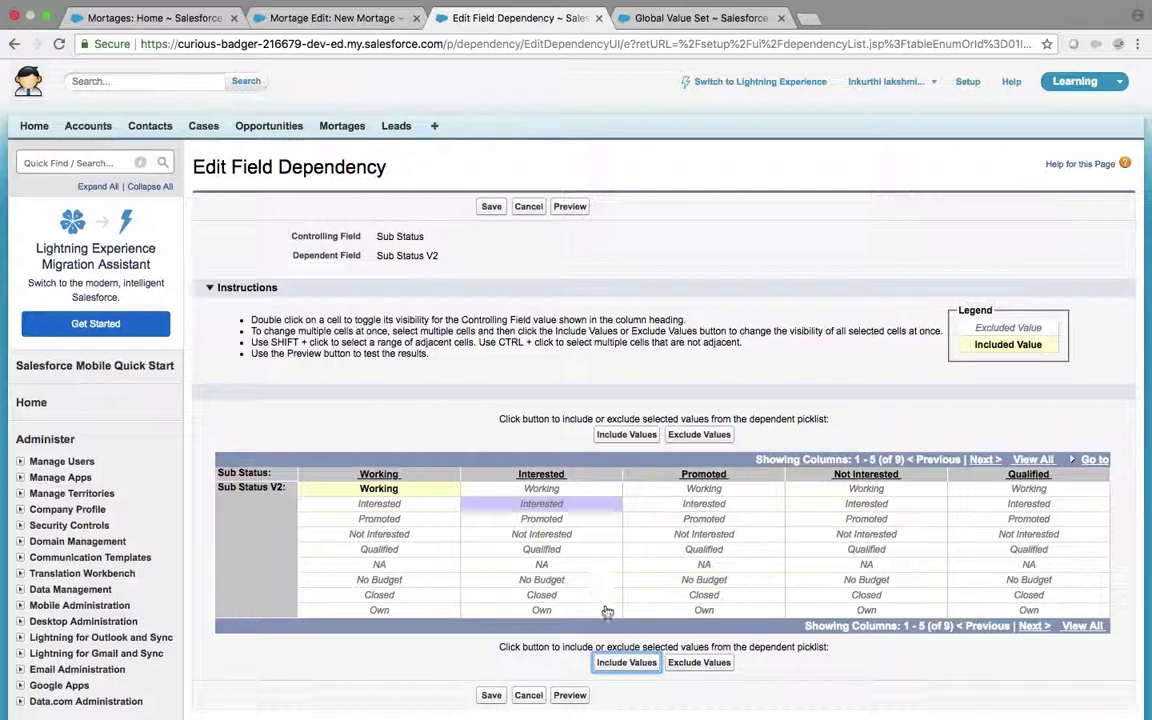
{"action": "left_click", "coordinate": [626, 664]}
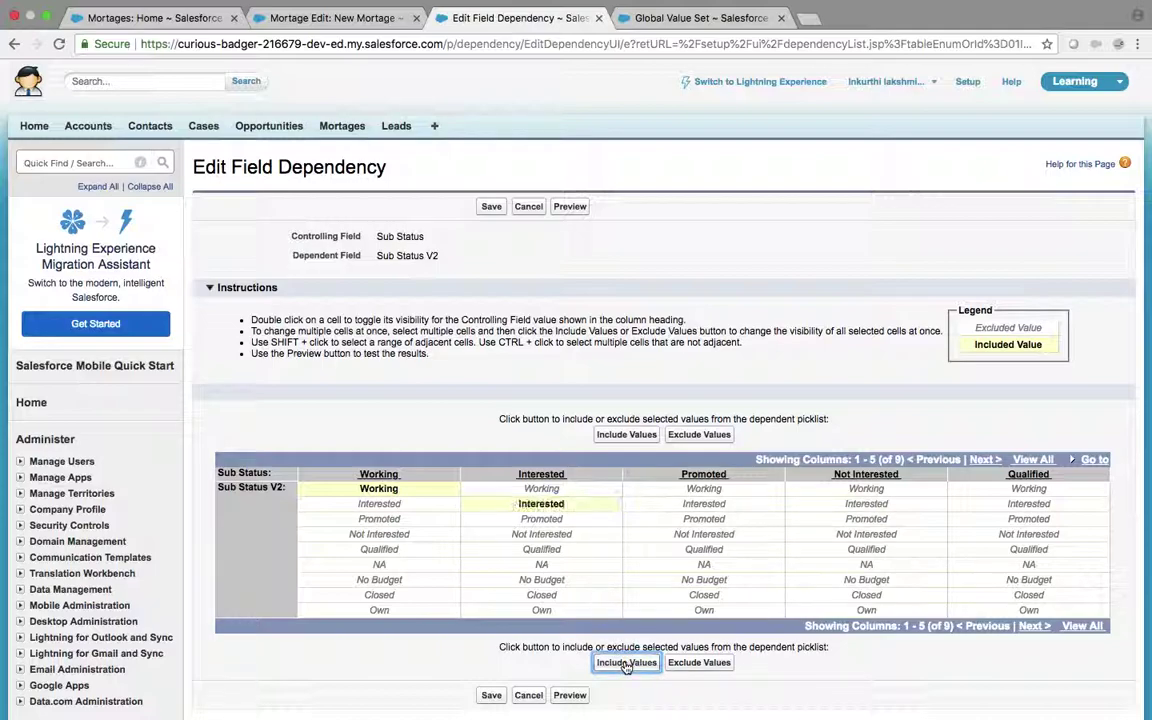
{"action": "left_click", "coordinate": [702, 519]}
{"action": "left_click", "coordinate": [627, 664]}
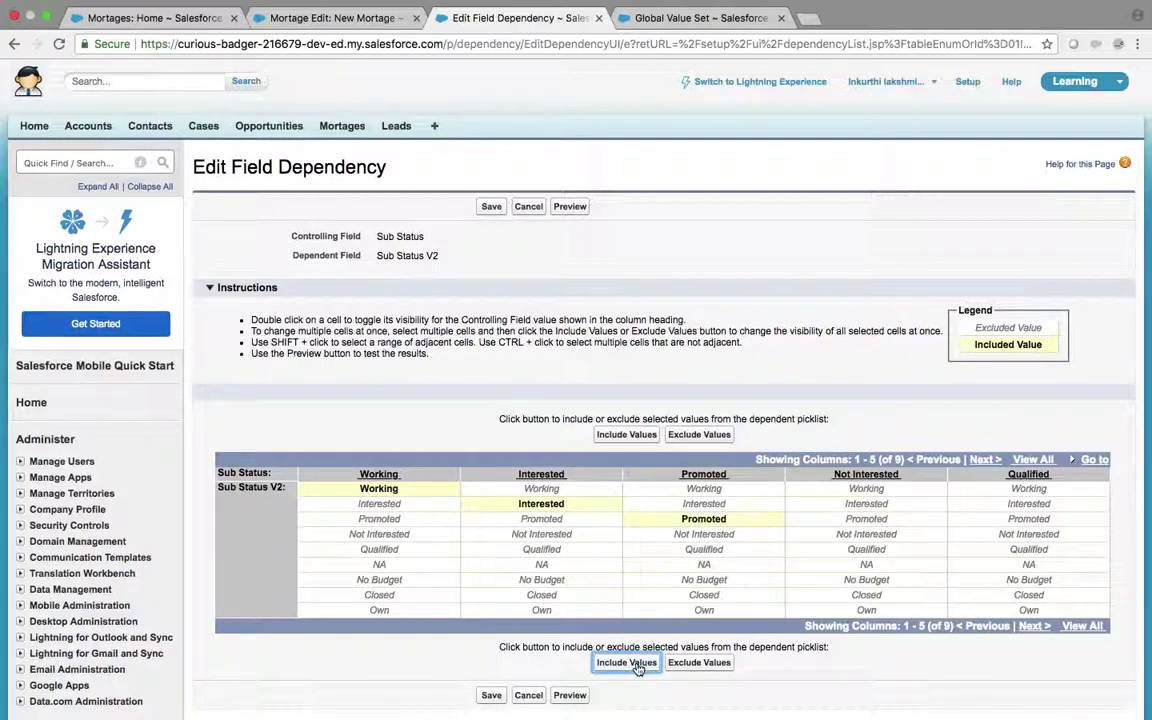
{"action": "left_click", "coordinate": [866, 537]}
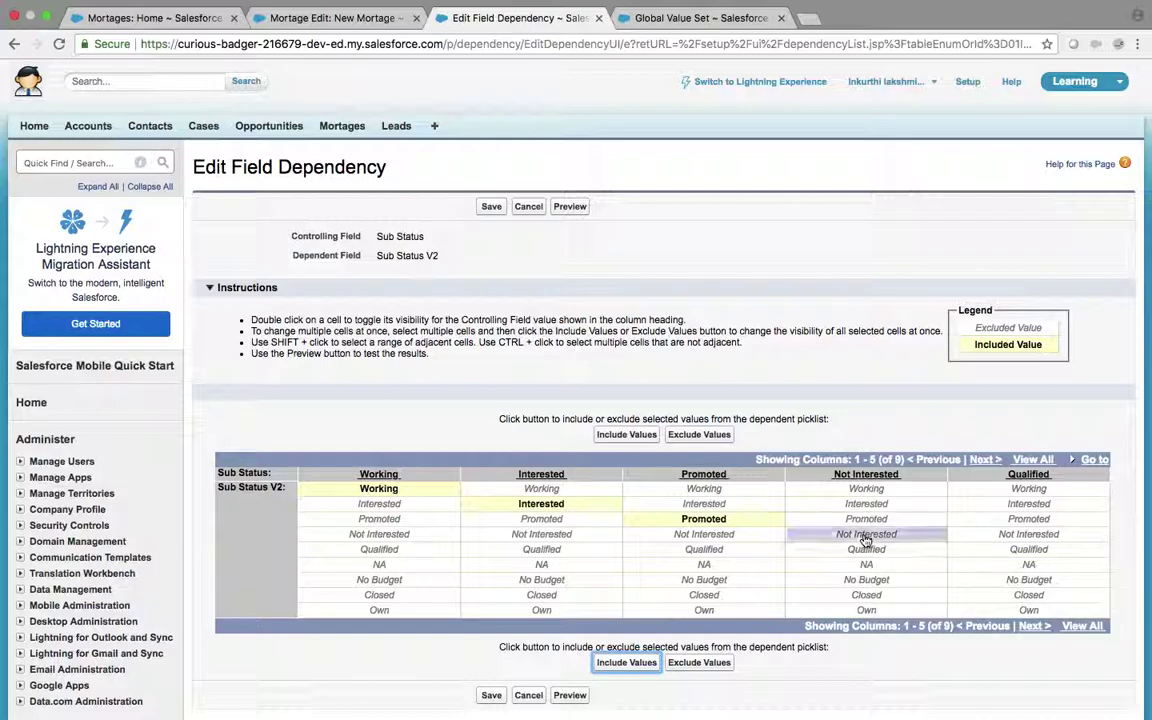
{"action": "left_click", "coordinate": [627, 663]}
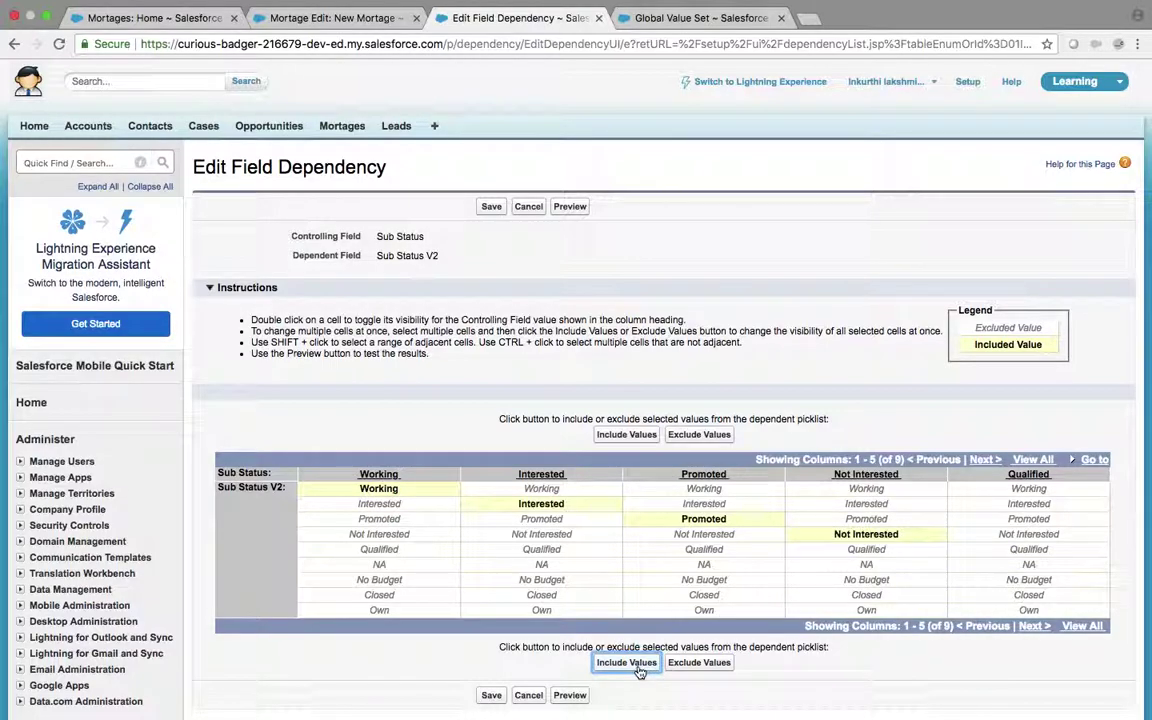
{"action": "left_click", "coordinate": [1029, 549]}
{"action": "left_click", "coordinate": [627, 663]}
- Include the same-named Sub Status V2 value for each of NA, No Budget, Closed and Own, and save the dependency
{"action": "left_click", "coordinate": [984, 459]}
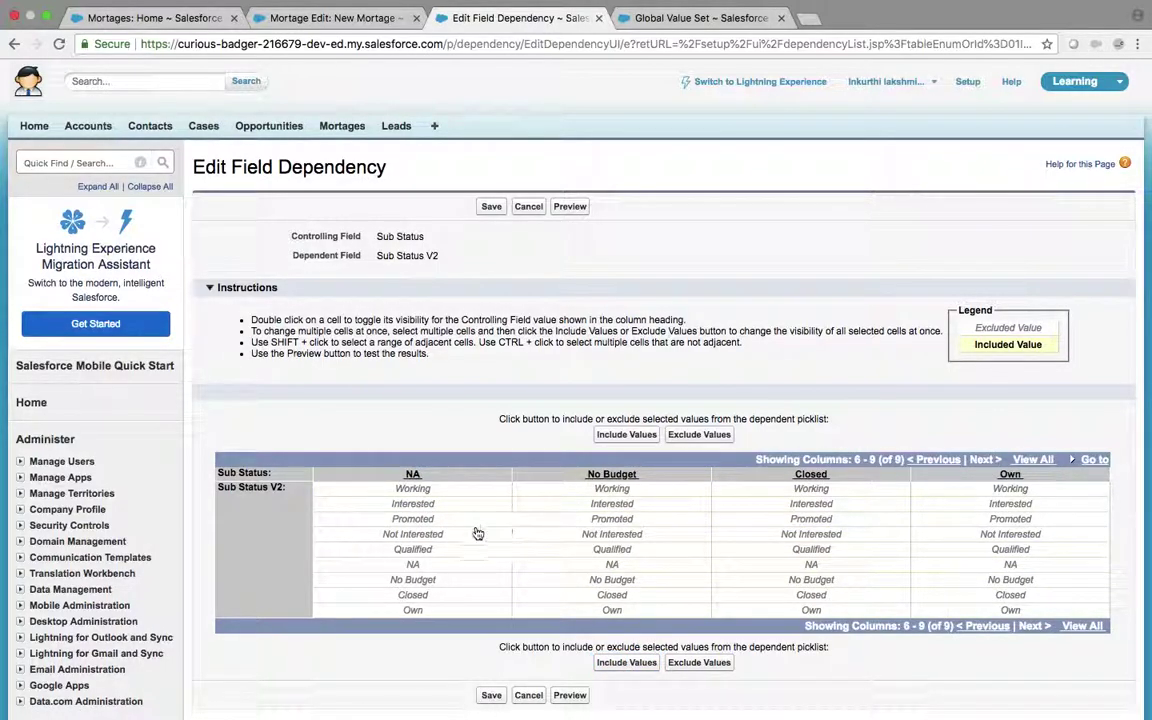
{"action": "left_click", "coordinate": [430, 565]}
{"action": "left_click", "coordinate": [625, 663]}
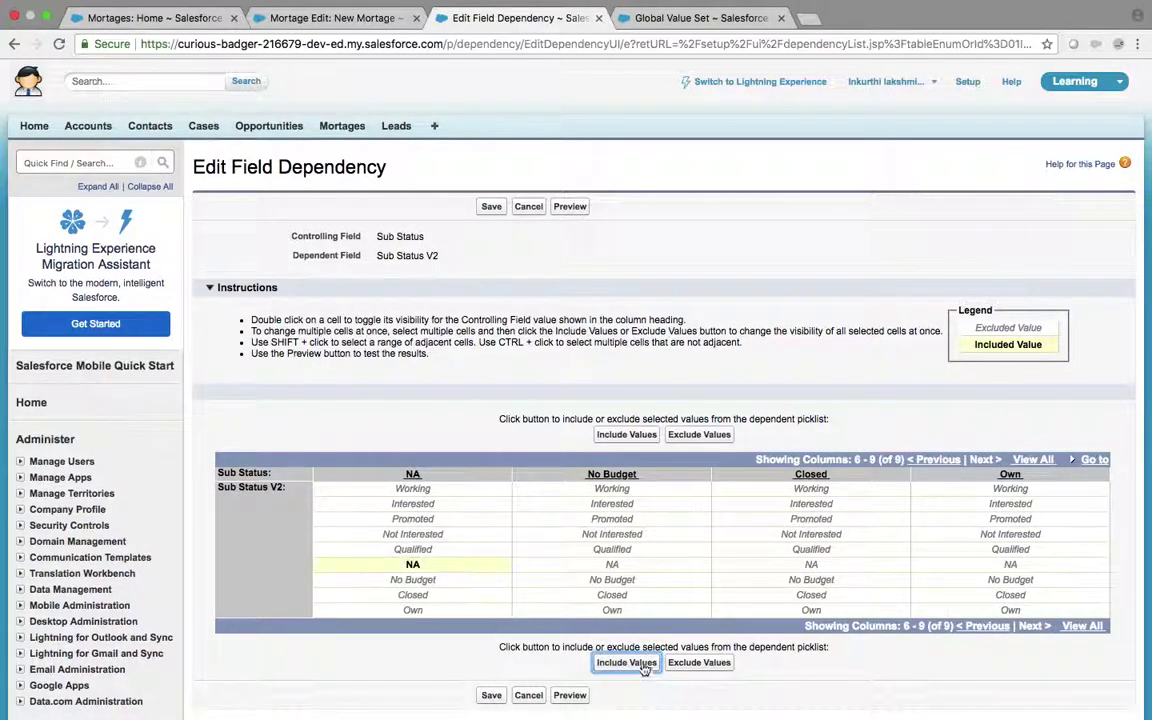
{"action": "left_click", "coordinate": [615, 580]}
{"action": "left_click", "coordinate": [625, 663]}
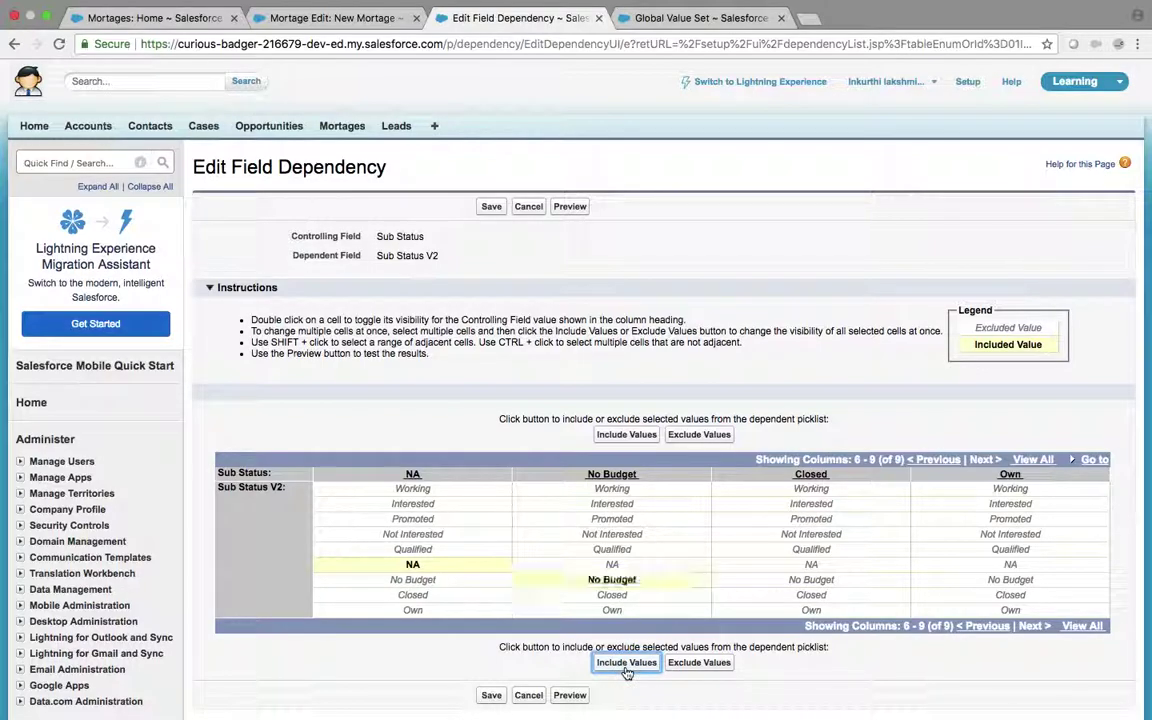
{"action": "left_click", "coordinate": [811, 595]}
{"action": "left_click", "coordinate": [626, 663]}
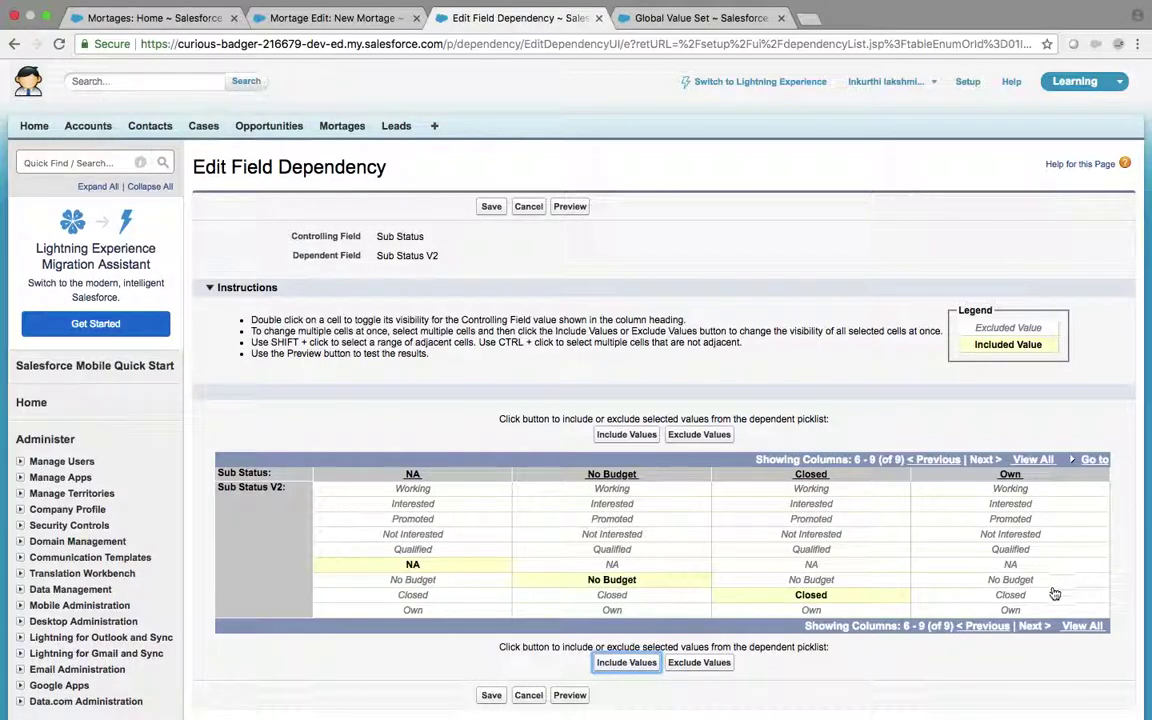
{"action": "left_click", "coordinate": [1010, 610]}
{"action": "left_click", "coordinate": [626, 663]}
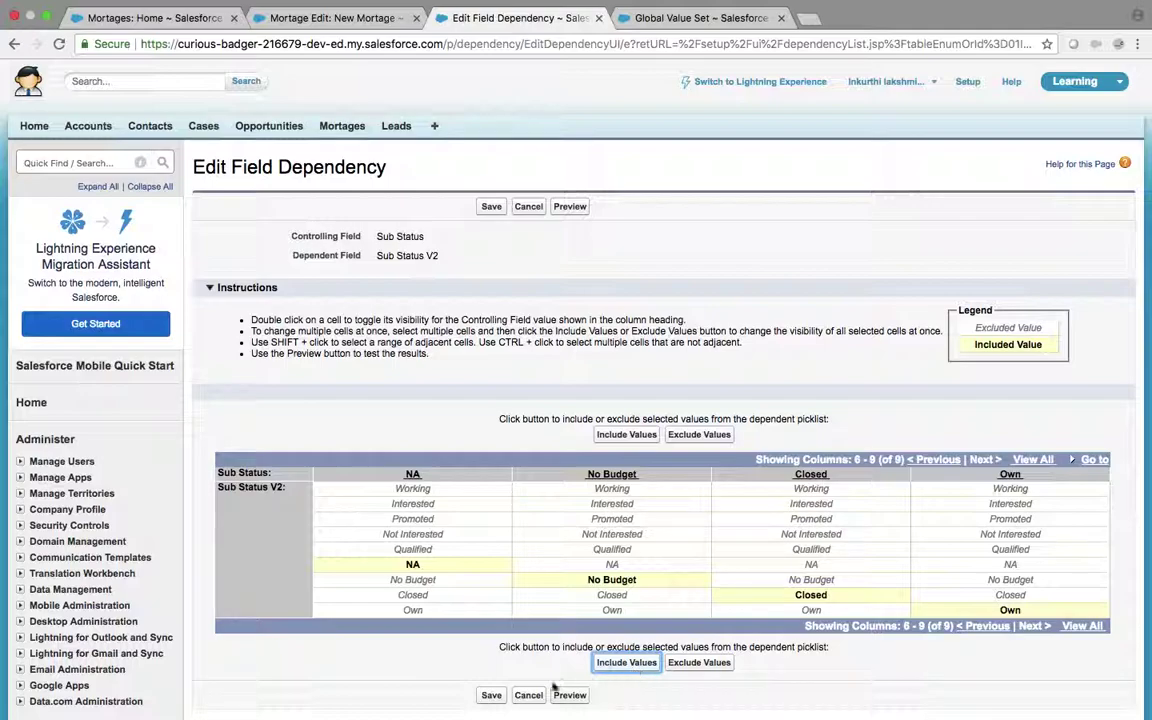
{"action": "left_click", "coordinate": [491, 698]}
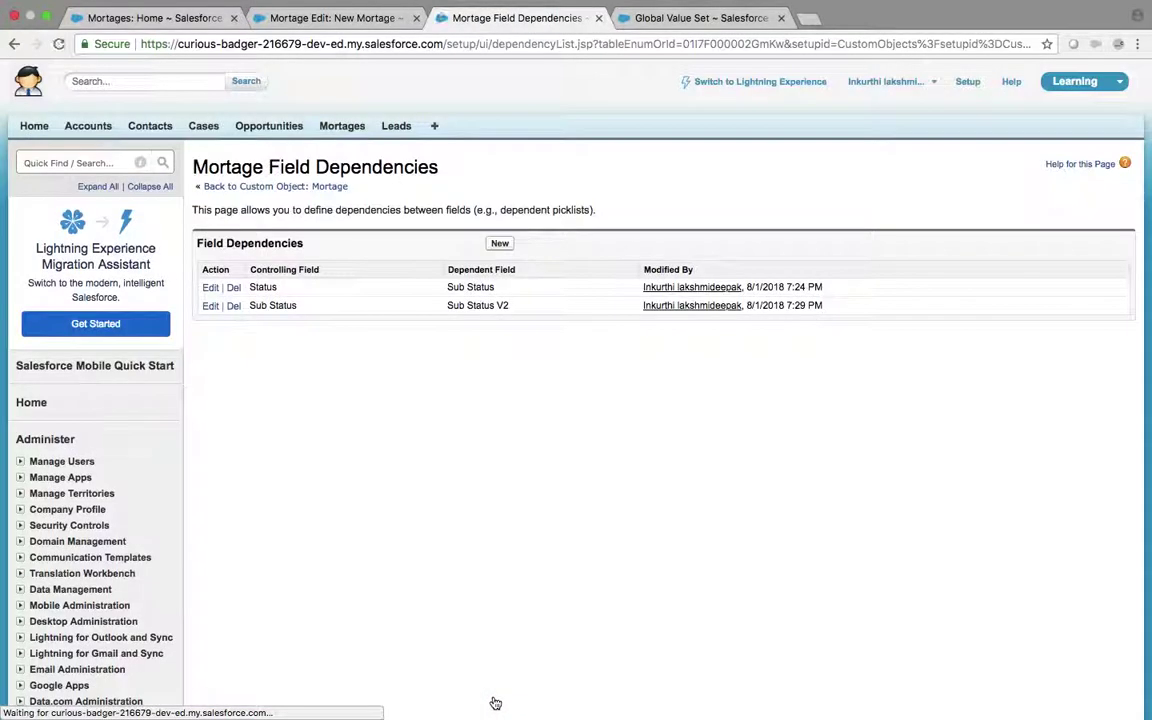
- Reload the New Mortage form and check what Sub Status V2 offers while no Status is chosen
{"action": "left_click", "coordinate": [340, 18]}
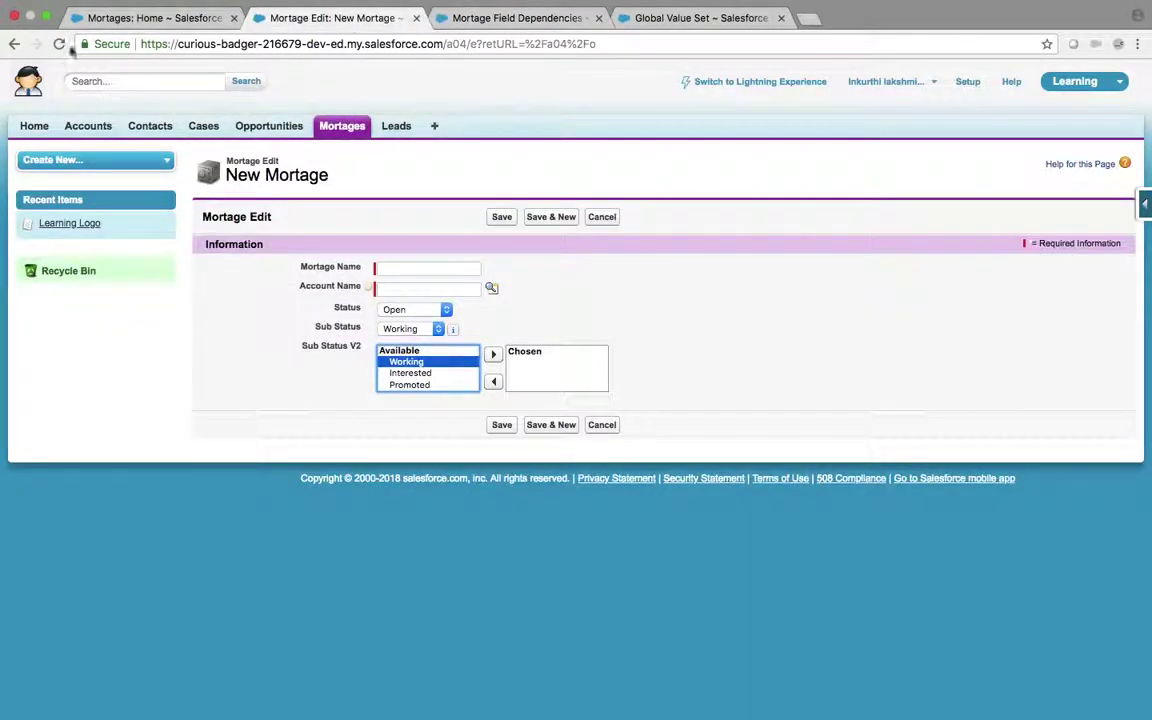
{"action": "left_click", "coordinate": [59, 44]}
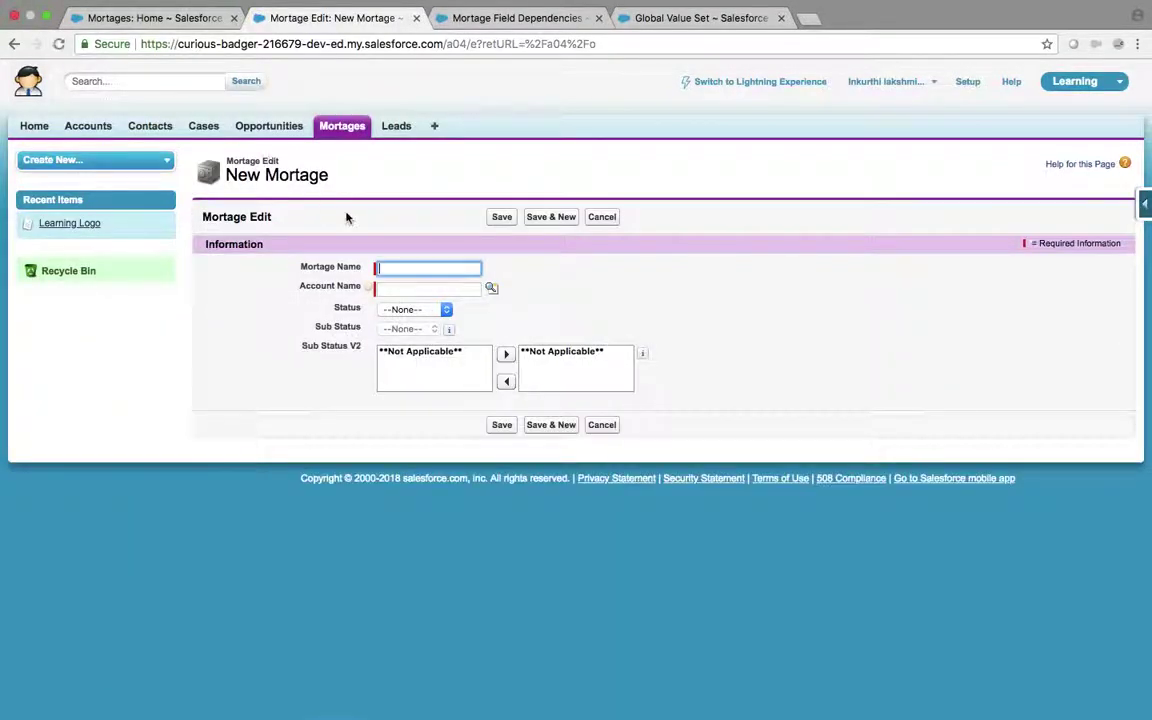
{"action": "left_click", "coordinate": [436, 355]}
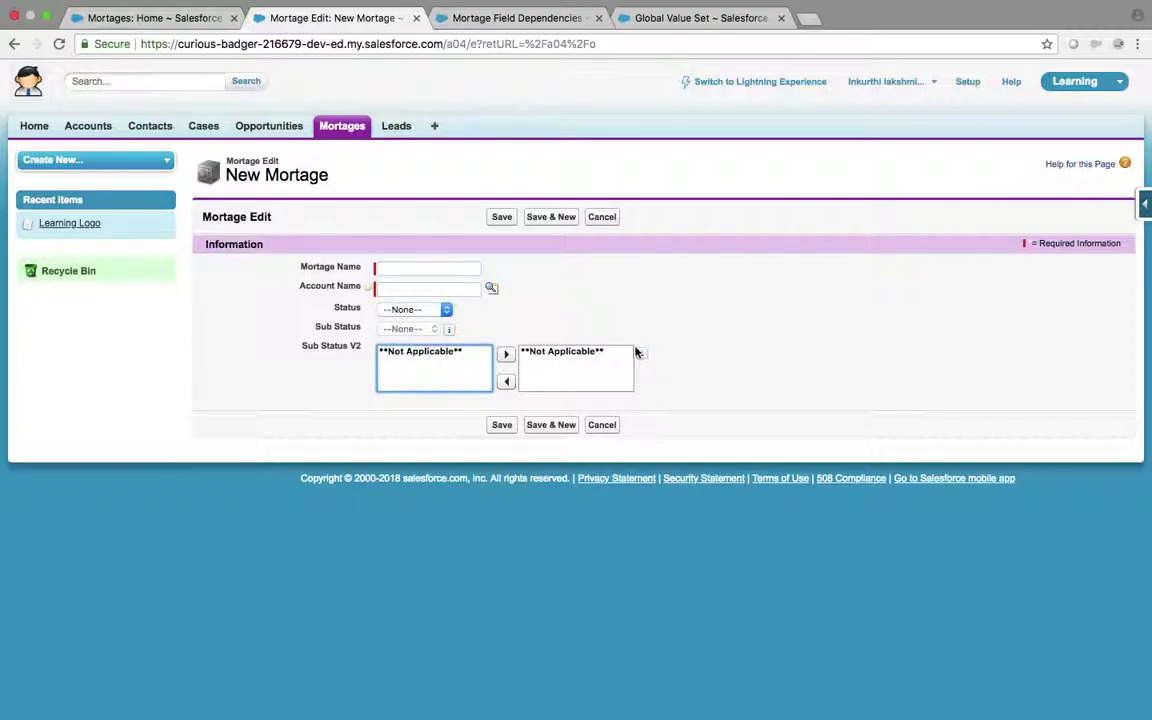
- Set Status to New and Sub Status to Working, and check the values offered in Sub Status V2
{"action": "left_click", "coordinate": [436, 311]}
{"action": "left_click", "coordinate": [408, 322]}
{"action": "left_click", "coordinate": [410, 330]}
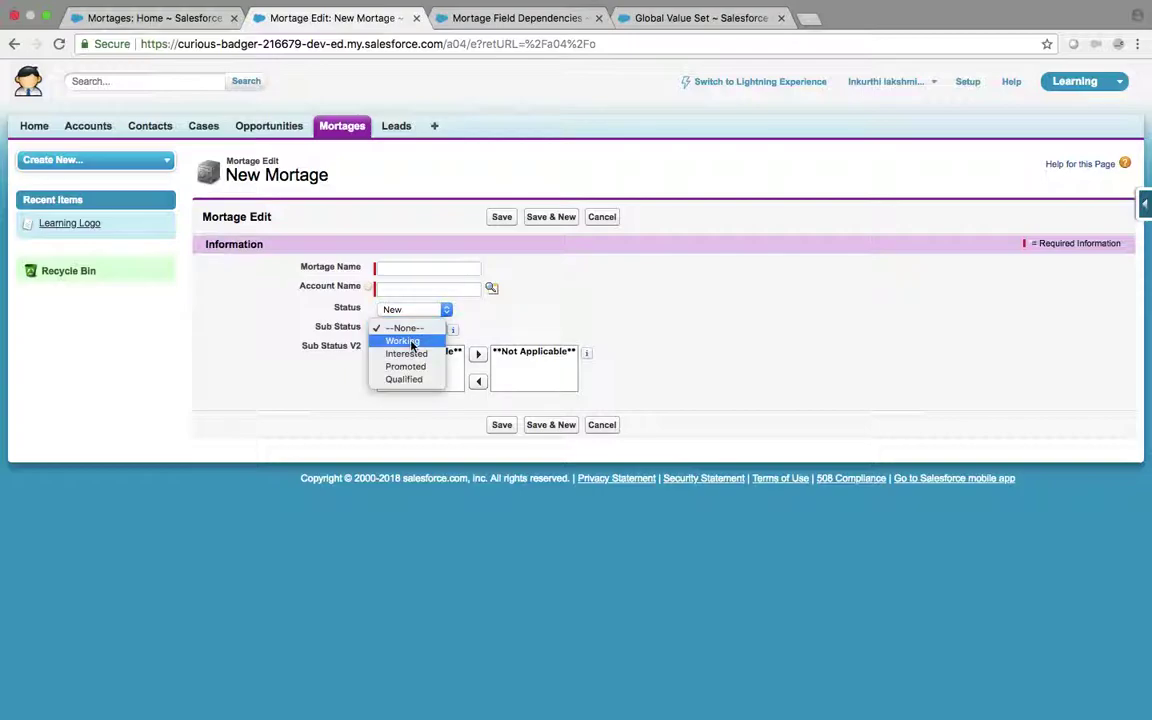
{"action": "left_click", "coordinate": [411, 342]}
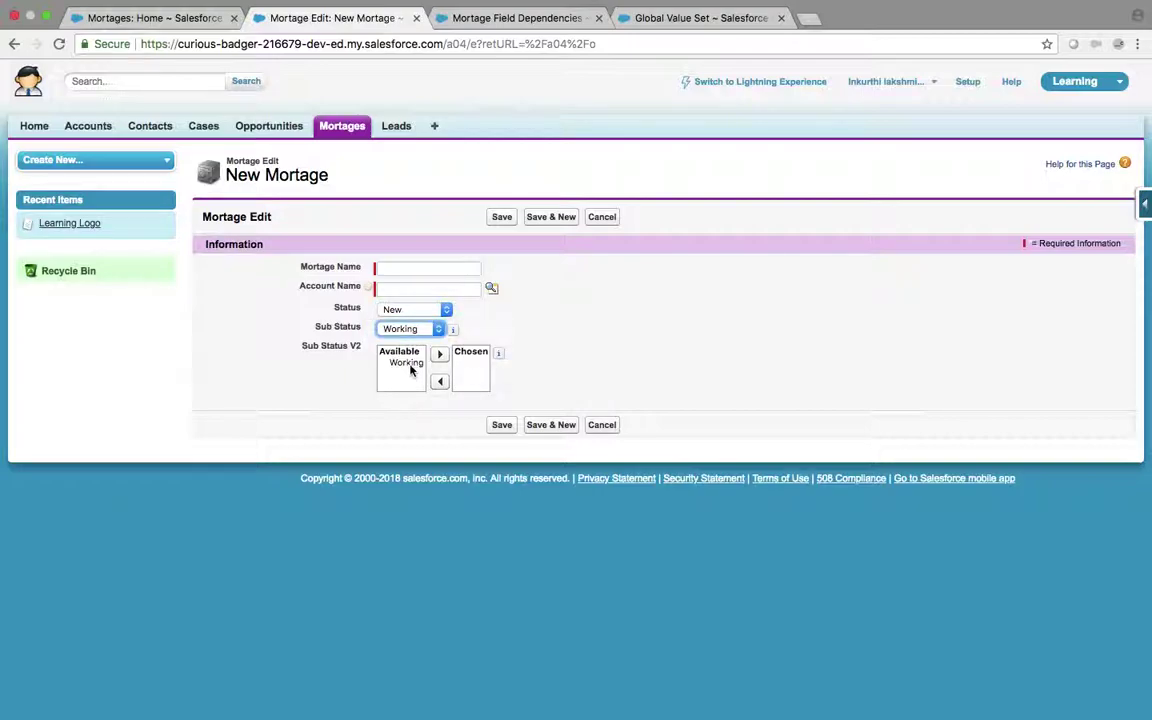
{"action": "left_click", "coordinate": [410, 364]}
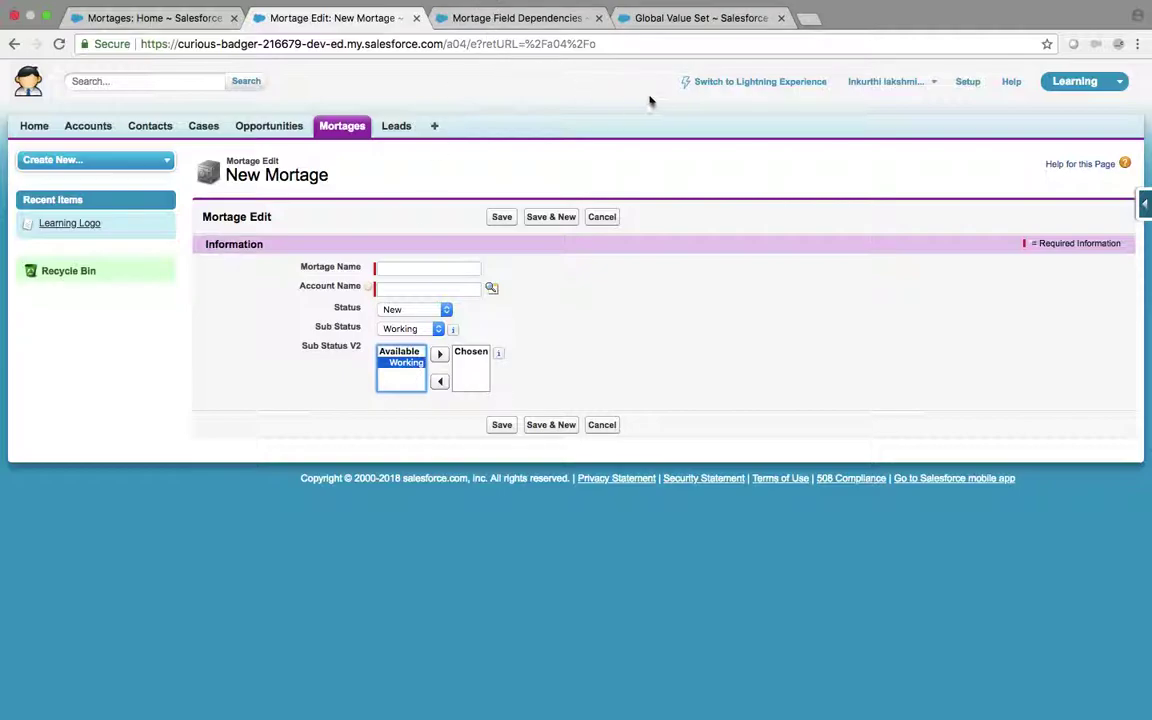
- Return to the Mortage object's definition, start a new custom field and choose Checkbox as its data type
{"action": "left_click", "coordinate": [540, 24]}
{"action": "left_click", "coordinate": [229, 188]}
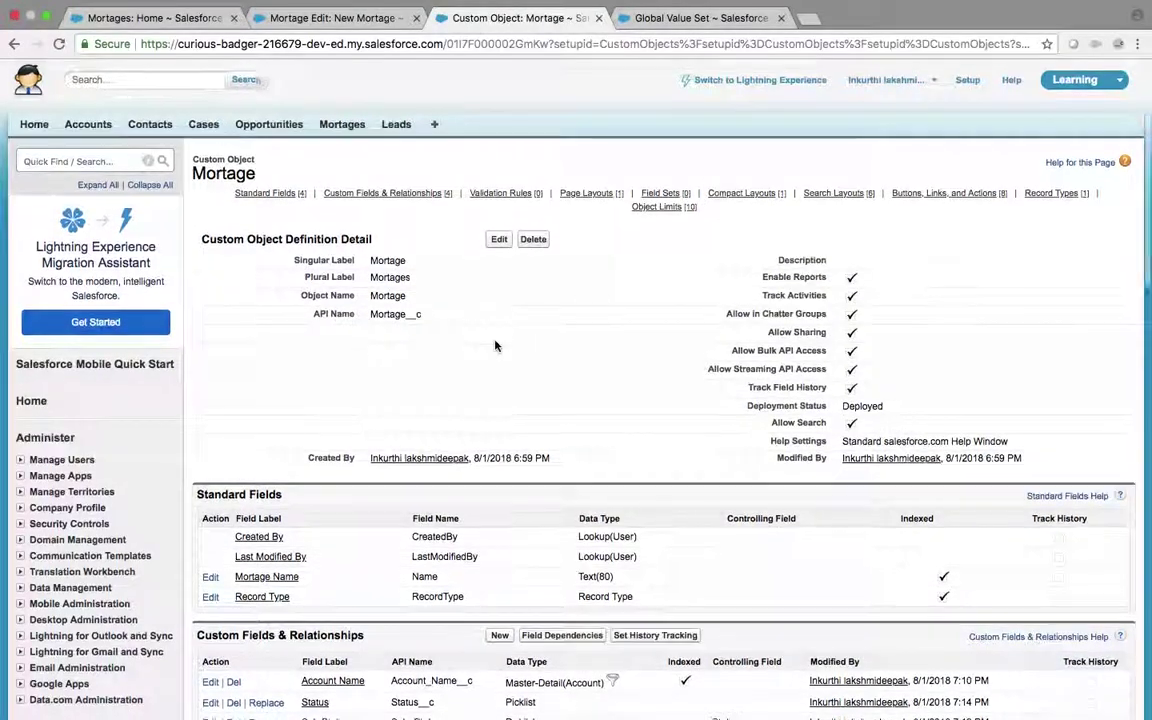
{"action": "scroll", "coordinate": [497, 345], "scroll_direction": "down", "scroll_amount": 4}
{"action": "scroll", "coordinate": [507, 452], "scroll_direction": "down", "scroll_amount": 10}
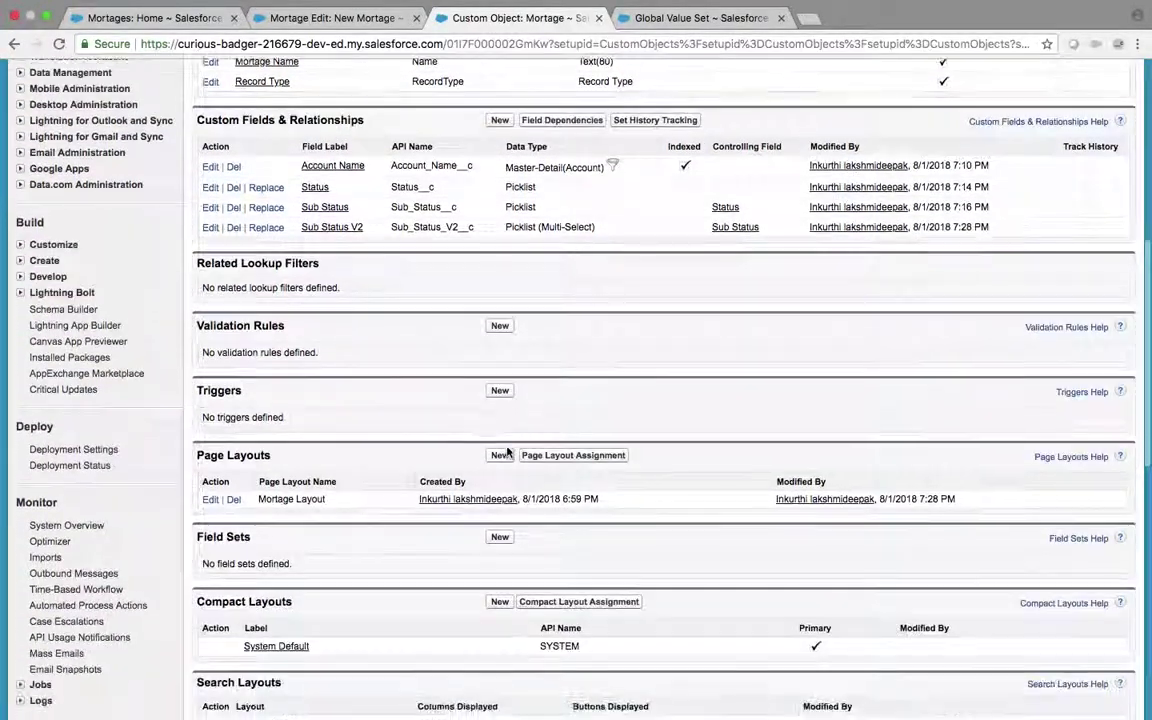
{"action": "scroll", "coordinate": [507, 452], "scroll_direction": "down", "scroll_amount": 3}
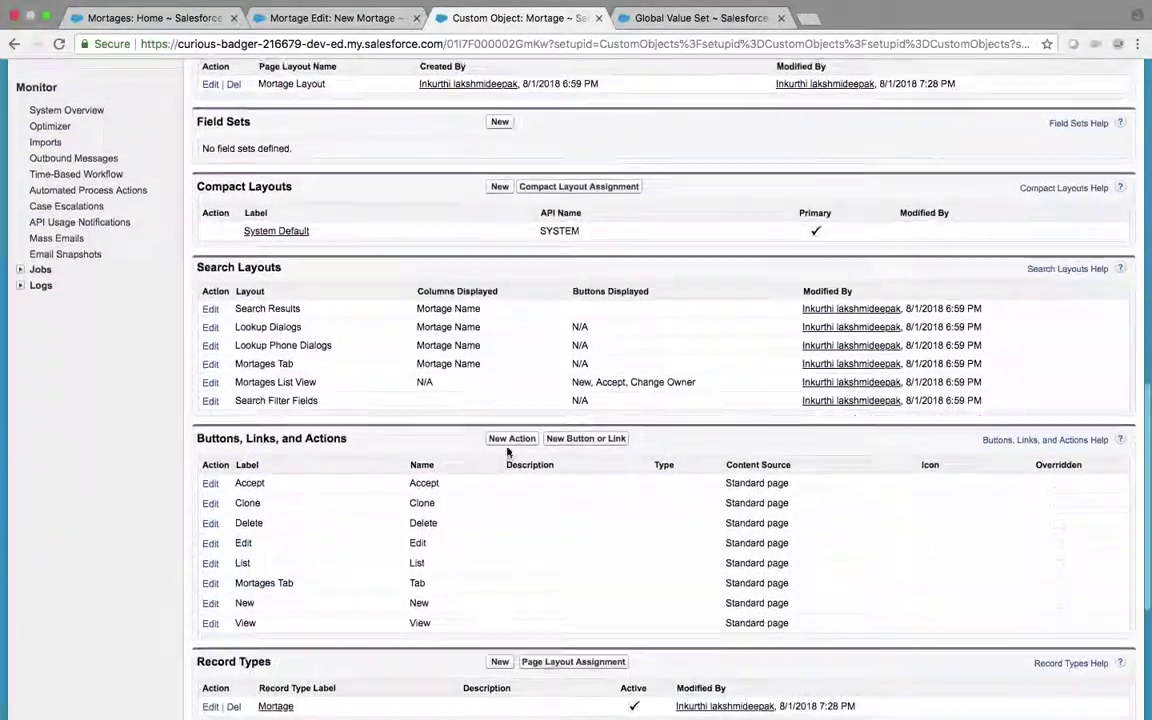
{"action": "scroll", "coordinate": [507, 452], "scroll_direction": "up", "scroll_amount": 5}
{"action": "scroll", "coordinate": [507, 452], "scroll_direction": "up", "scroll_amount": 4}
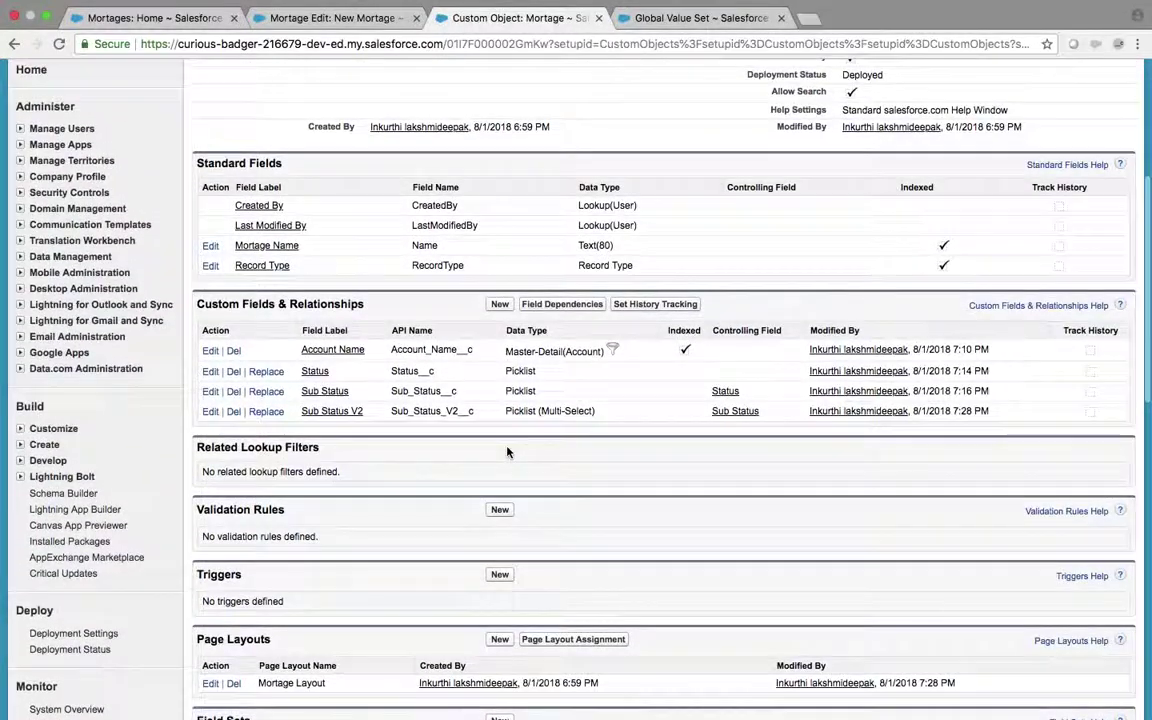
{"action": "left_click", "coordinate": [498, 305]}
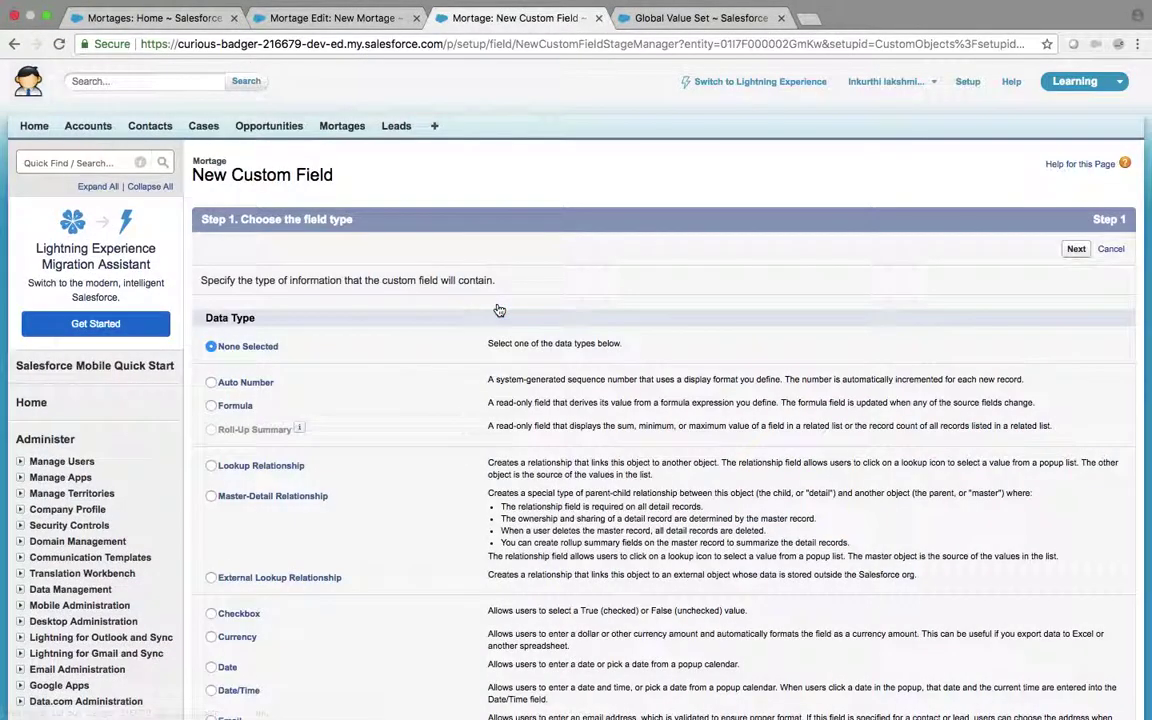
{"action": "scroll", "coordinate": [498, 309], "scroll_direction": "down", "scroll_amount": 3}
{"action": "left_click", "coordinate": [211, 435]}
{"action": "left_click", "coordinate": [1075, 70]}
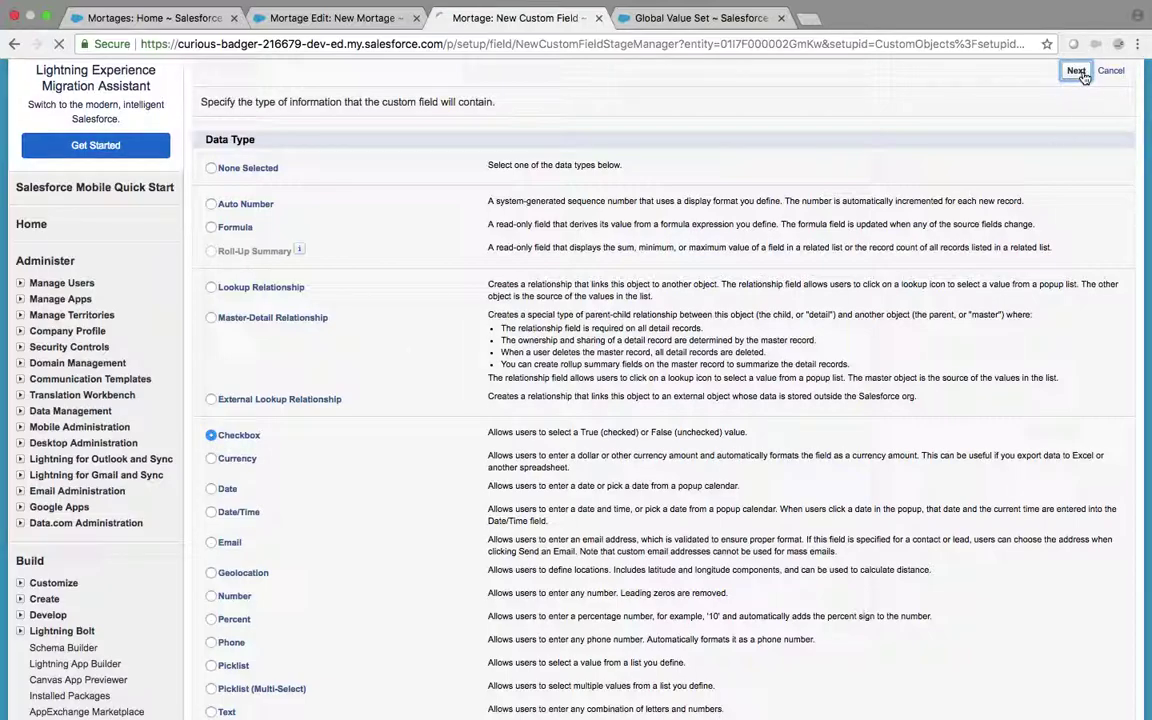
- Give the checkbox field the label and name isActive, keep its default value Unchecked, and continue to field-level security
{"action": "left_click", "coordinate": [442, 281]}
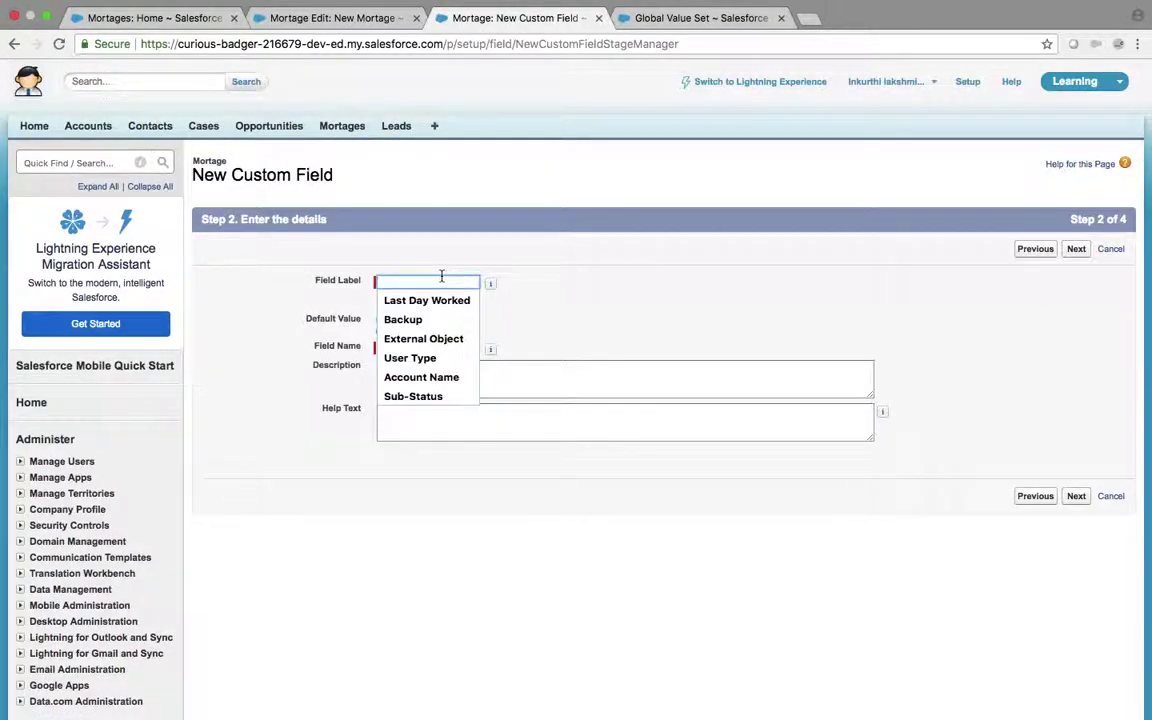
{"action": "type", "text": "isActive"}
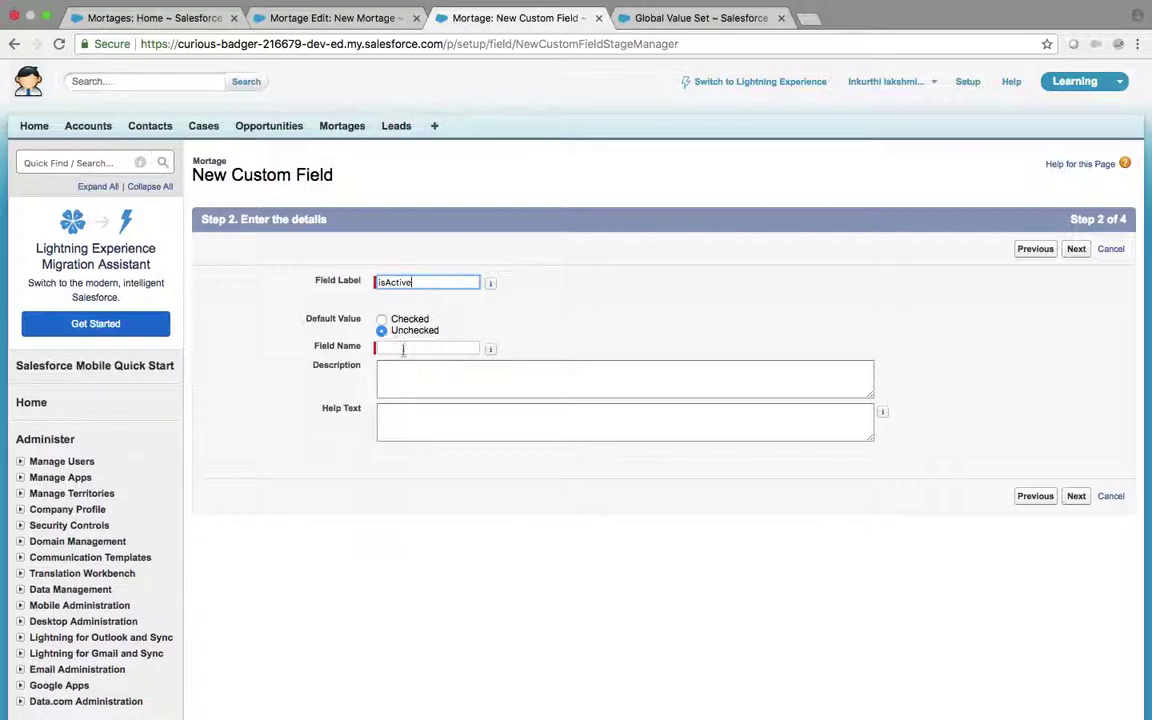
{"action": "left_click", "coordinate": [418, 347]}
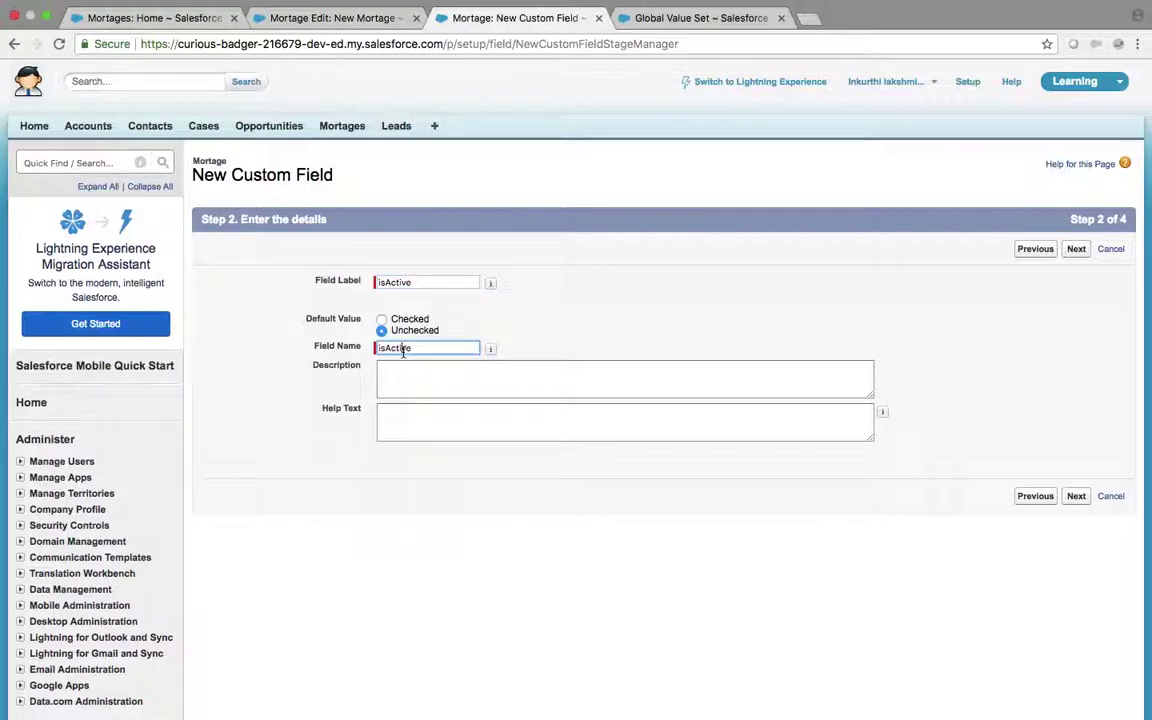
{"action": "left_click", "coordinate": [1076, 249]}
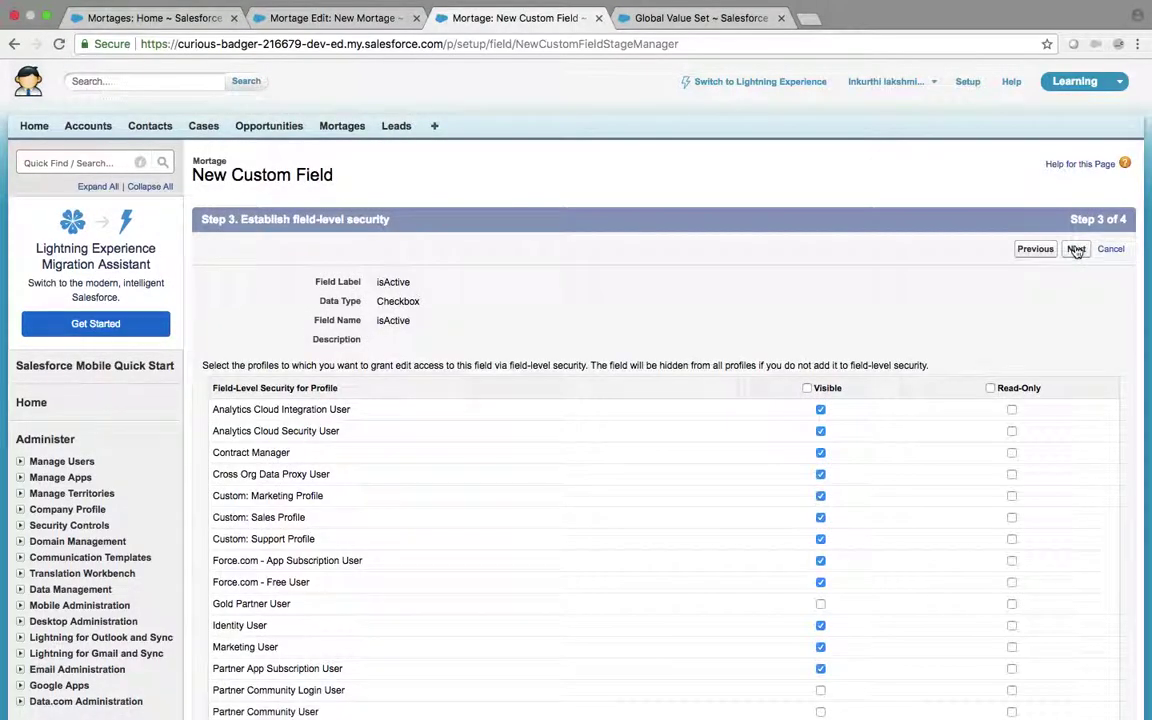
- Make isActive visible to all profiles, keep it on the Mortage Layout and save the field
{"action": "left_click", "coordinate": [1076, 249]}
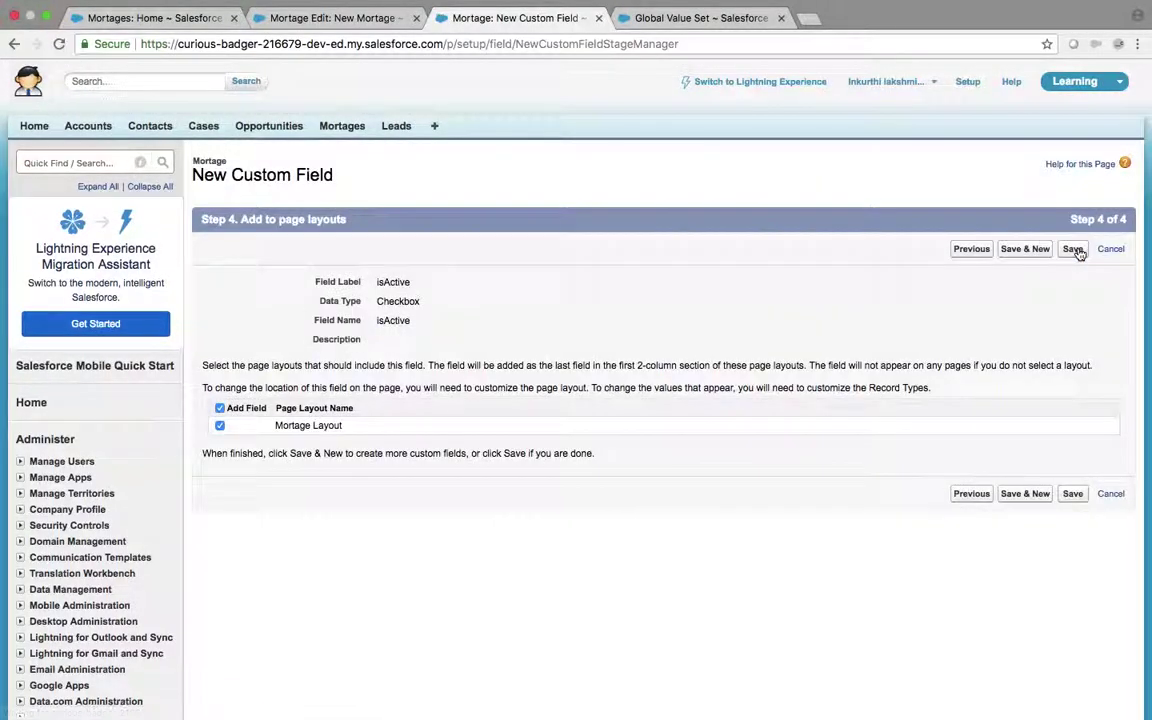
{"action": "left_click", "coordinate": [985, 253]}
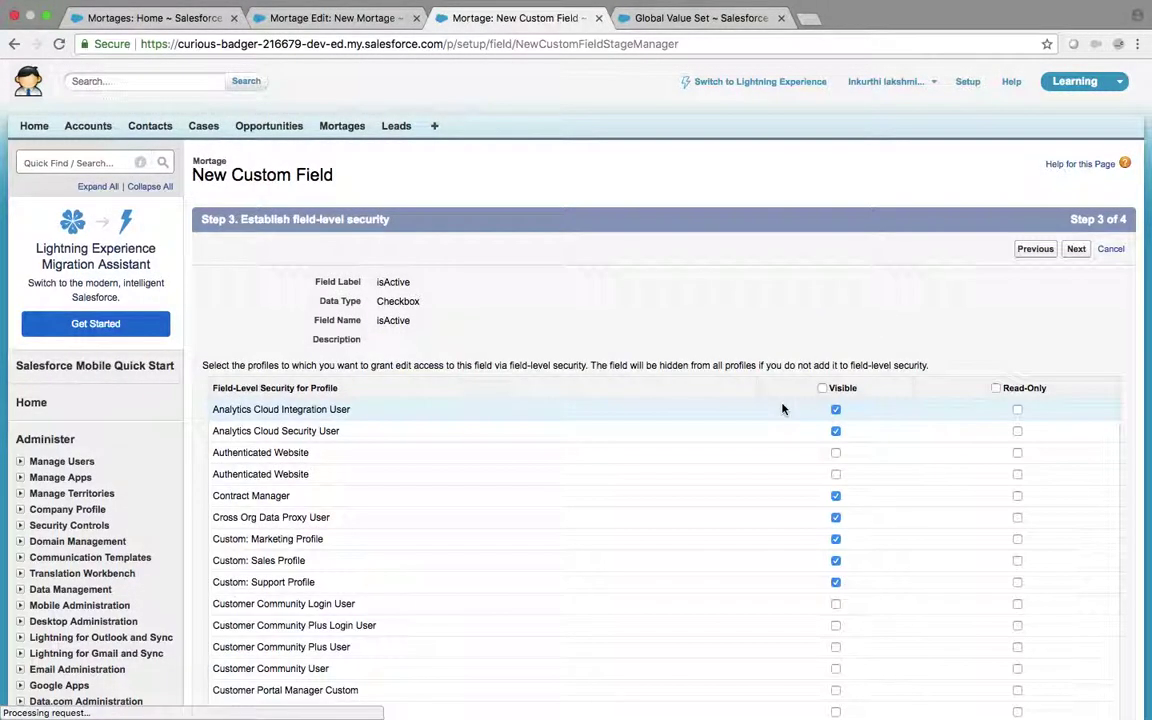
{"action": "left_click", "coordinate": [822, 388]}
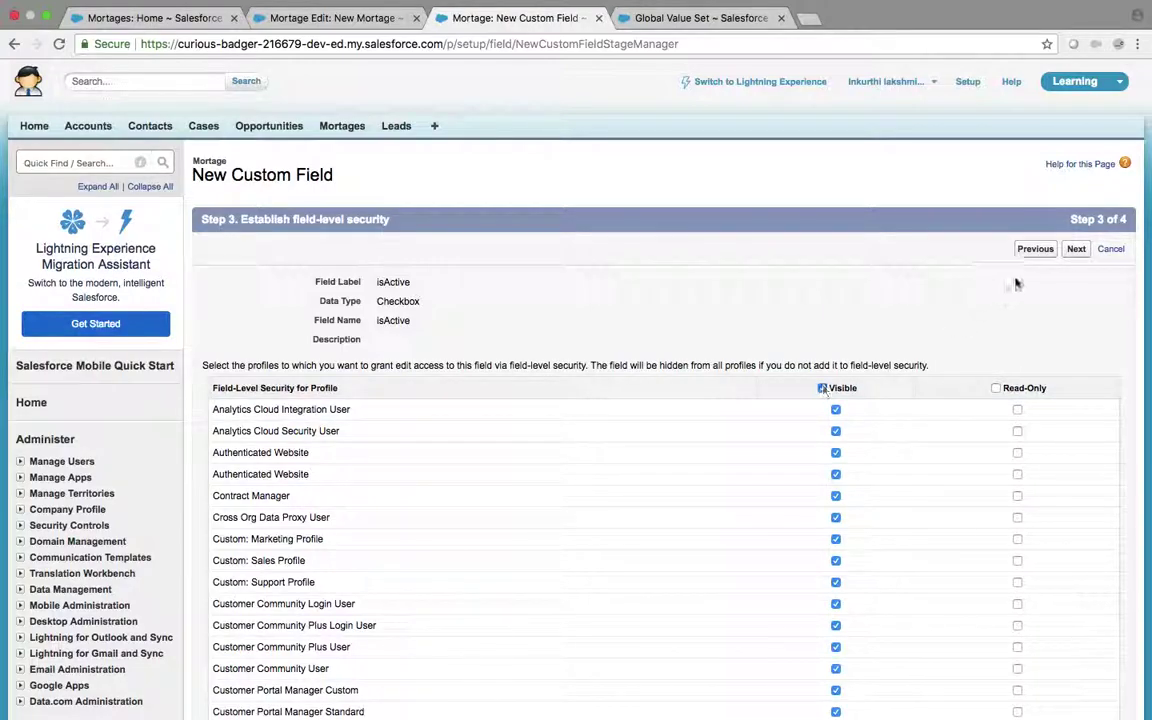
{"action": "left_click", "coordinate": [1073, 253]}
{"action": "left_click", "coordinate": [1070, 250]}
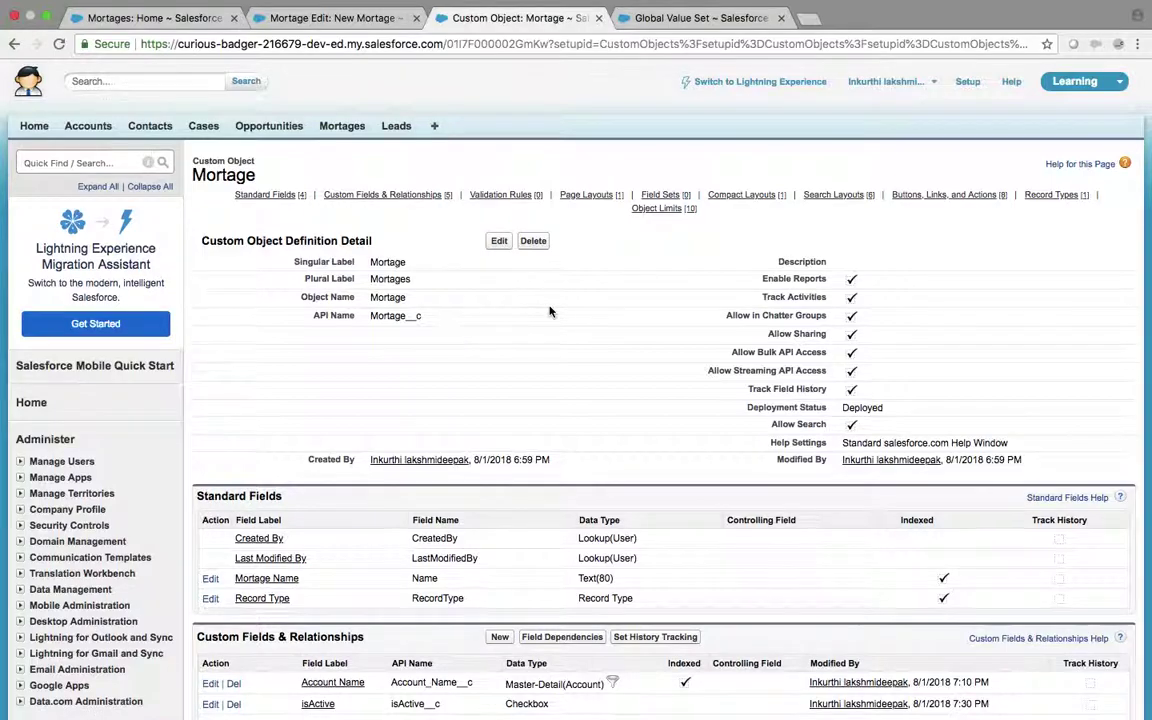
- Open the Mortage object's list of field dependencies
{"action": "scroll", "coordinate": [550, 308], "scroll_direction": "down", "scroll_amount": 10}
{"action": "left_click", "coordinate": [558, 253]}
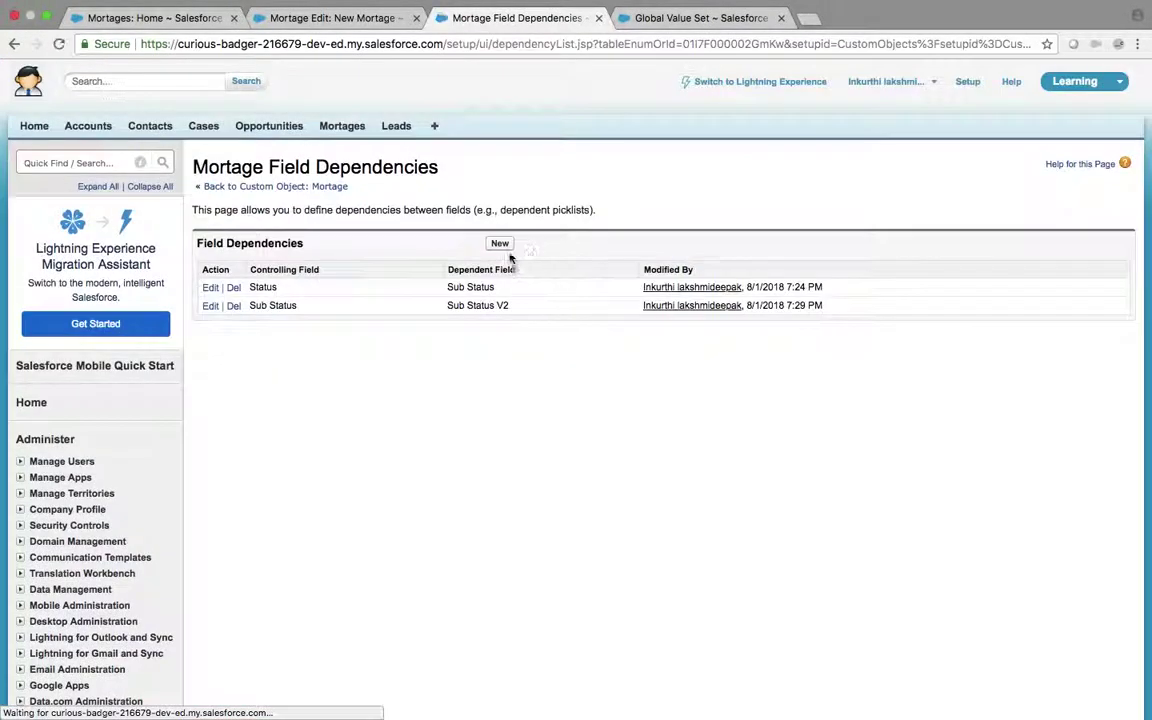
{"action": "left_click", "coordinate": [501, 244]}
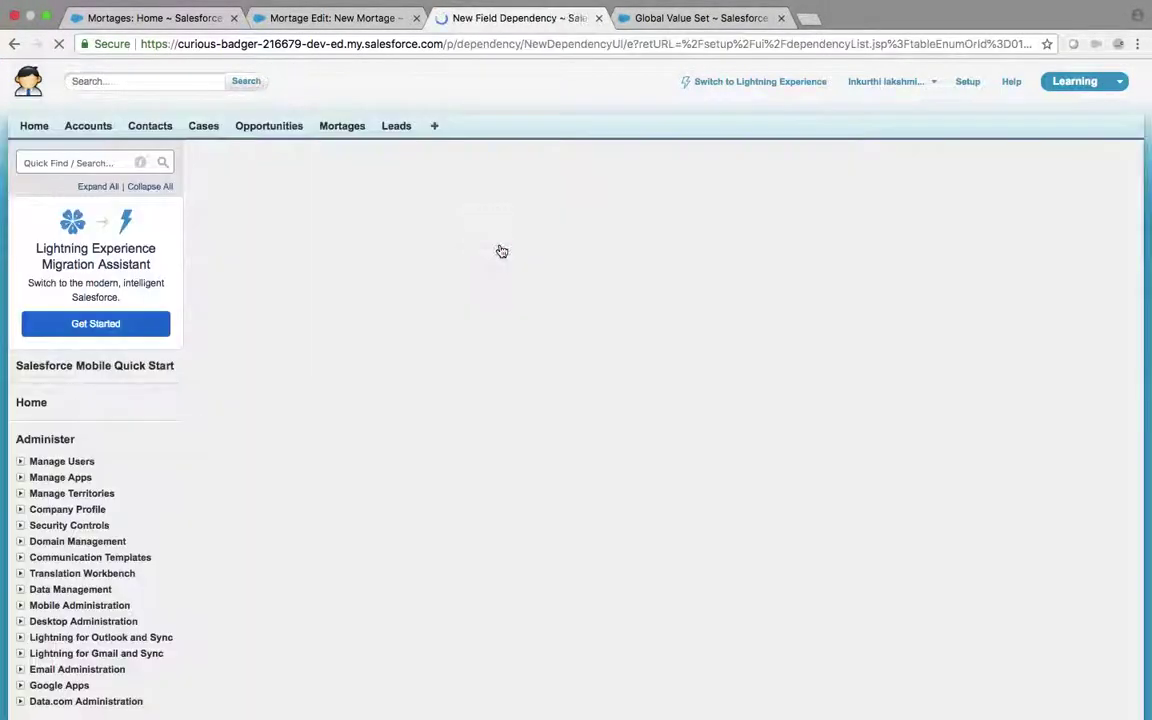
{"action": "left_click", "coordinate": [415, 337]}
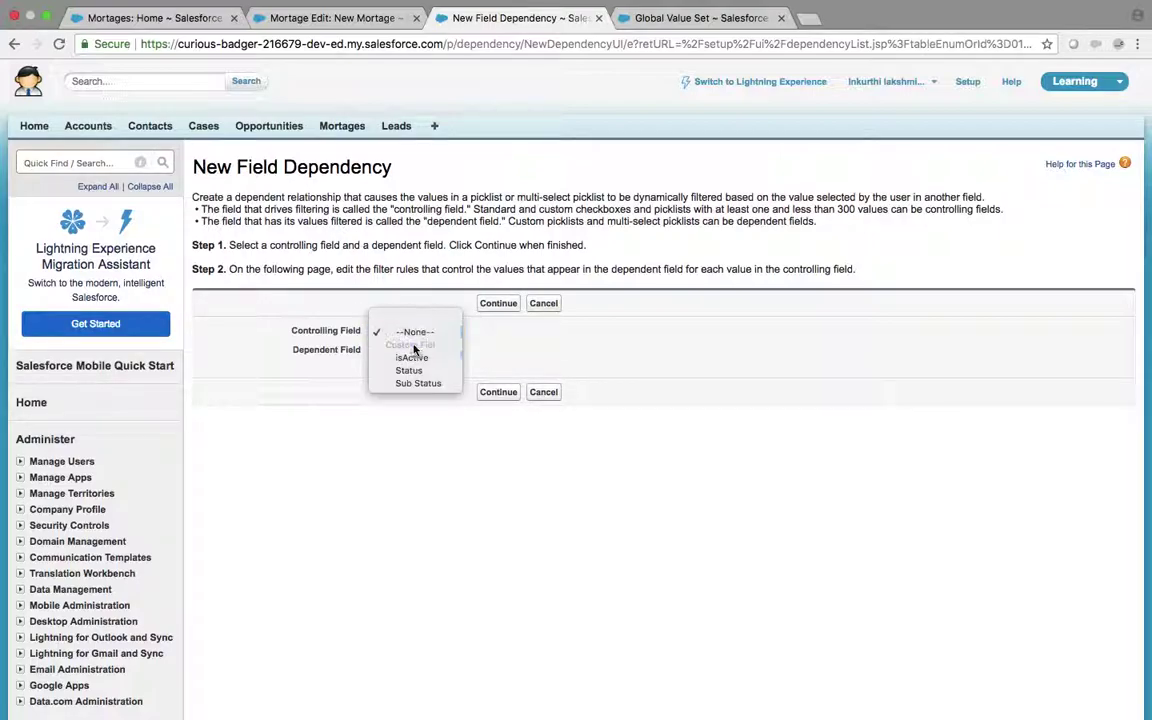
{"action": "left_click", "coordinate": [416, 367]}
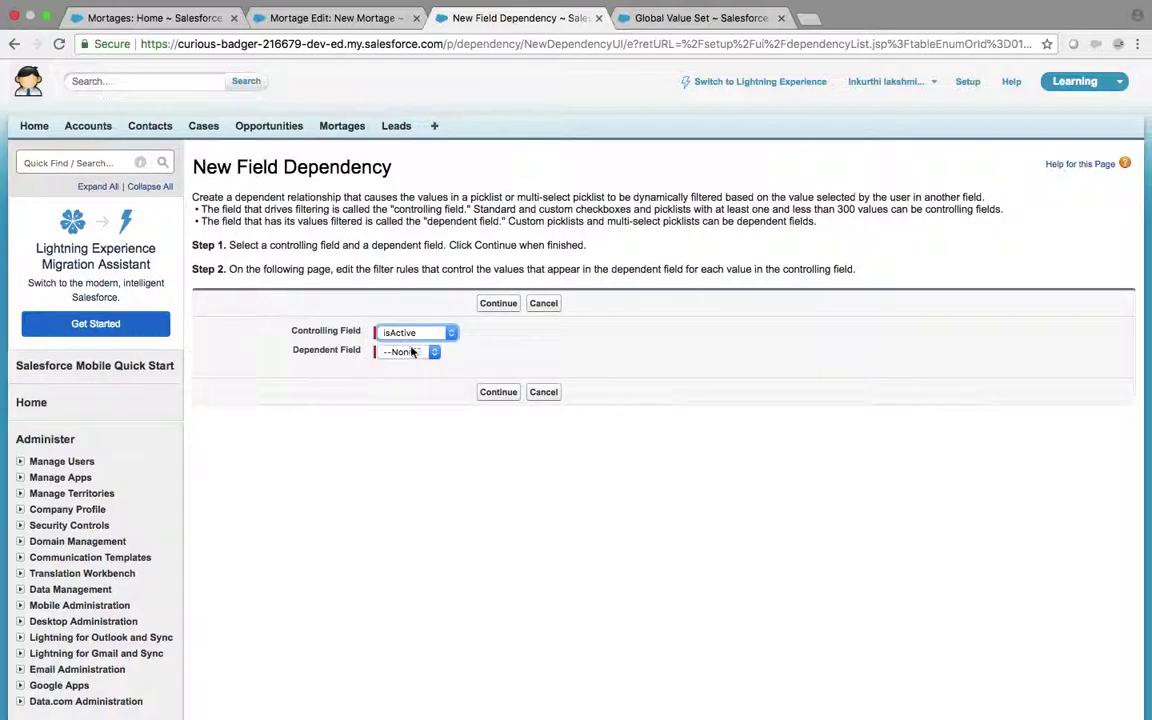
{"action": "left_click", "coordinate": [411, 352]}
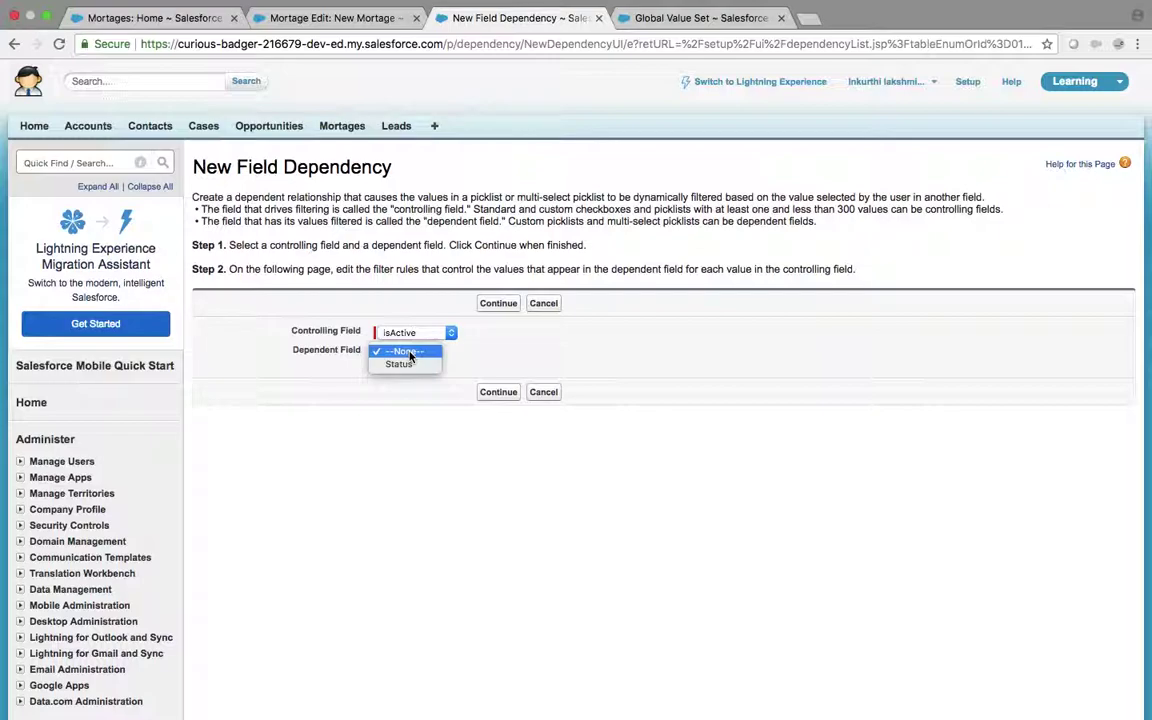
{"action": "left_click", "coordinate": [400, 365]}
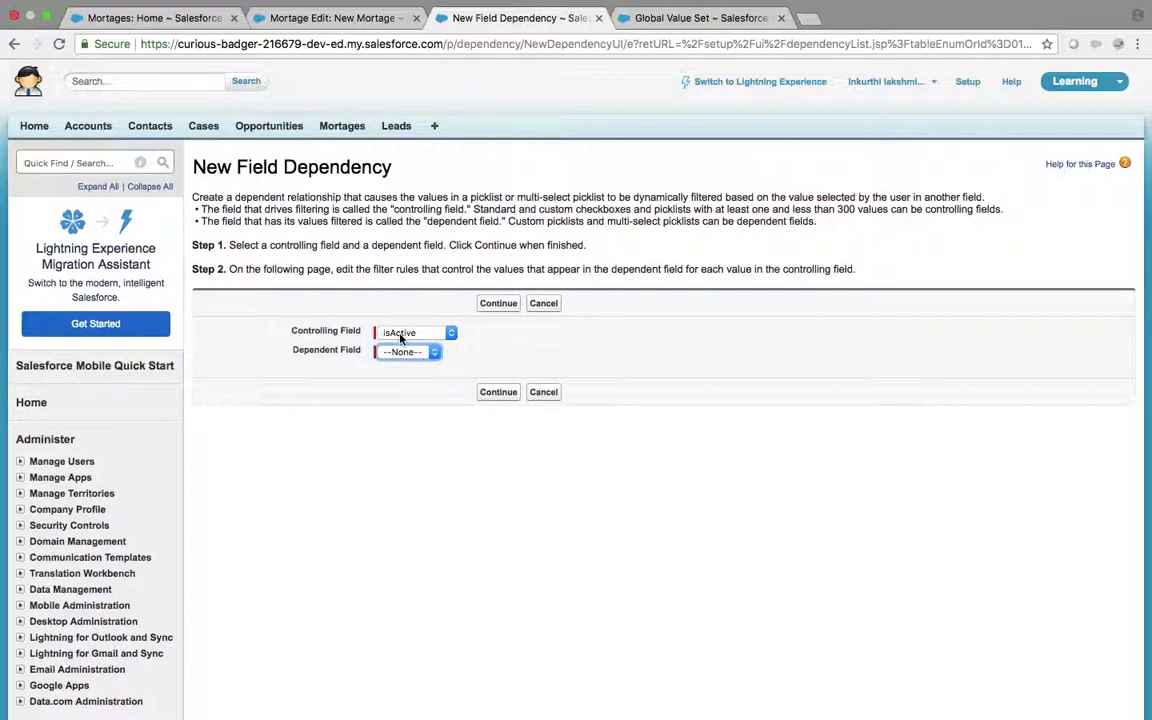
{"action": "left_click", "coordinate": [400, 338]}
{"action": "left_click", "coordinate": [410, 334]}
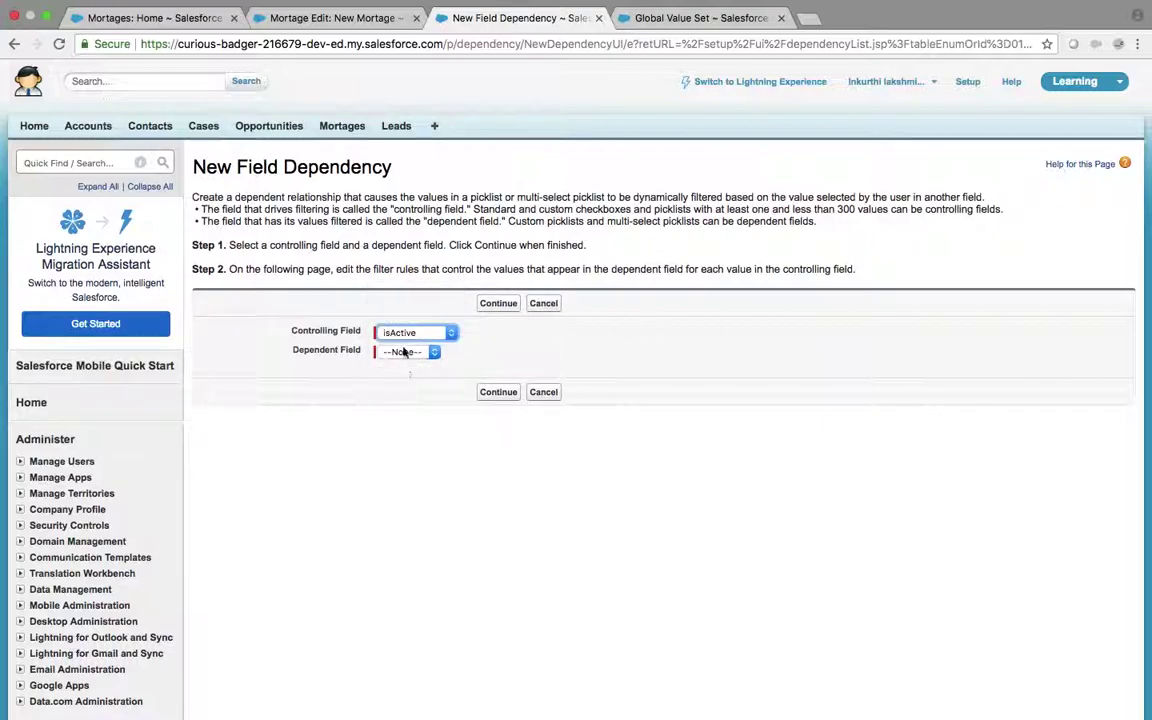
{"action": "left_click", "coordinate": [406, 350]}
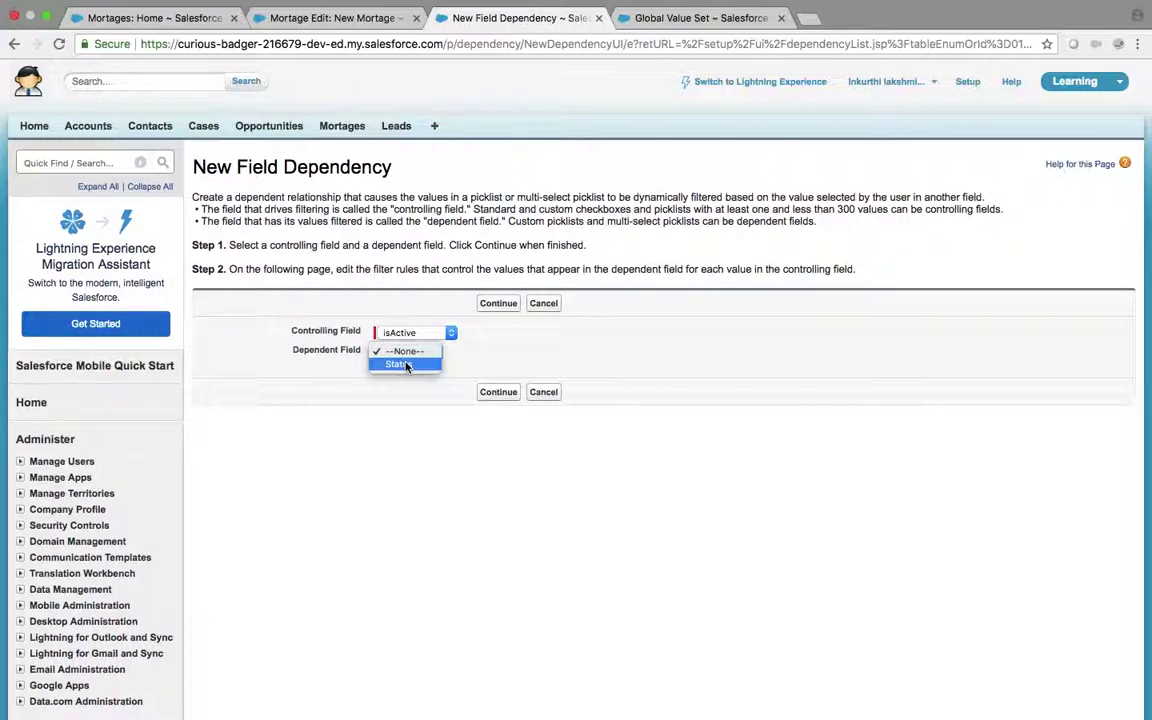
{"action": "left_click", "coordinate": [407, 366]}
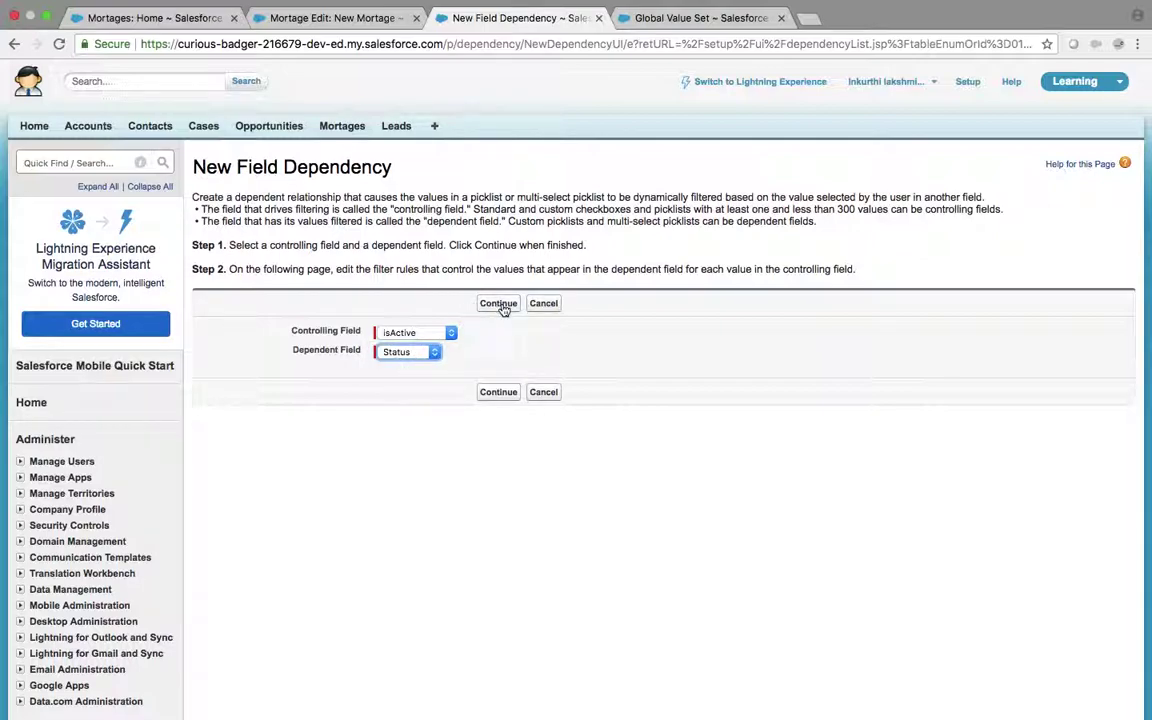
{"action": "left_click", "coordinate": [500, 305]}
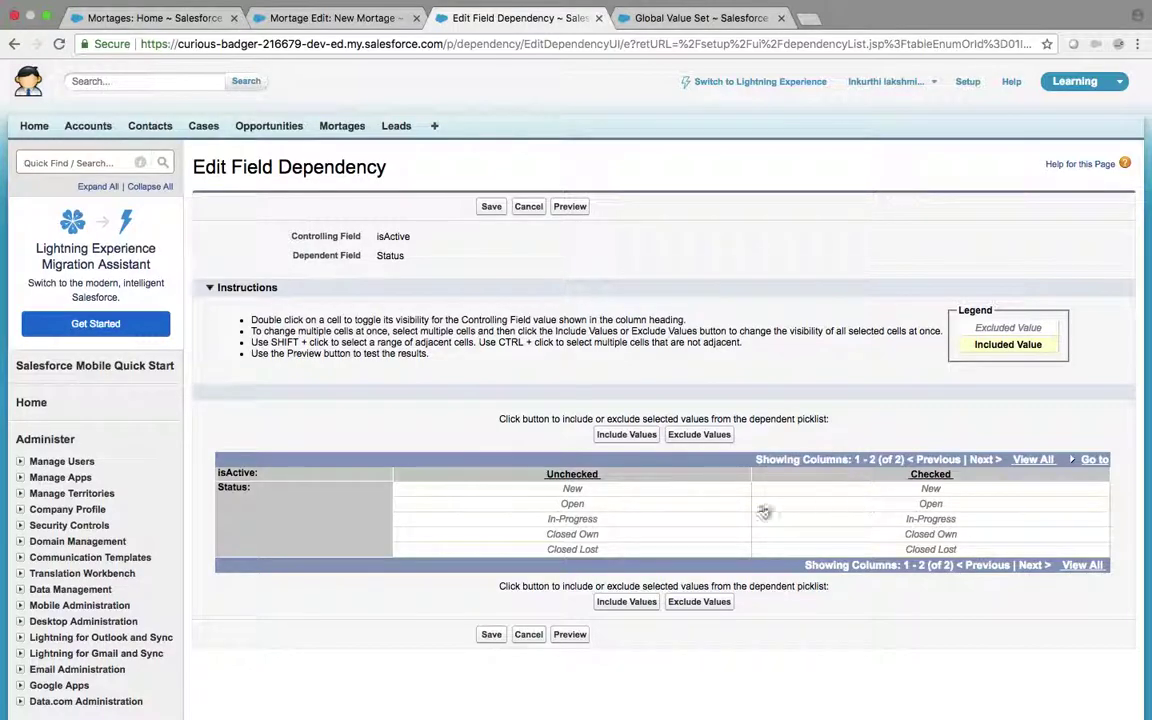
{"action": "left_click", "coordinate": [590, 553]}
{"action": "left_click", "coordinate": [628, 603]}
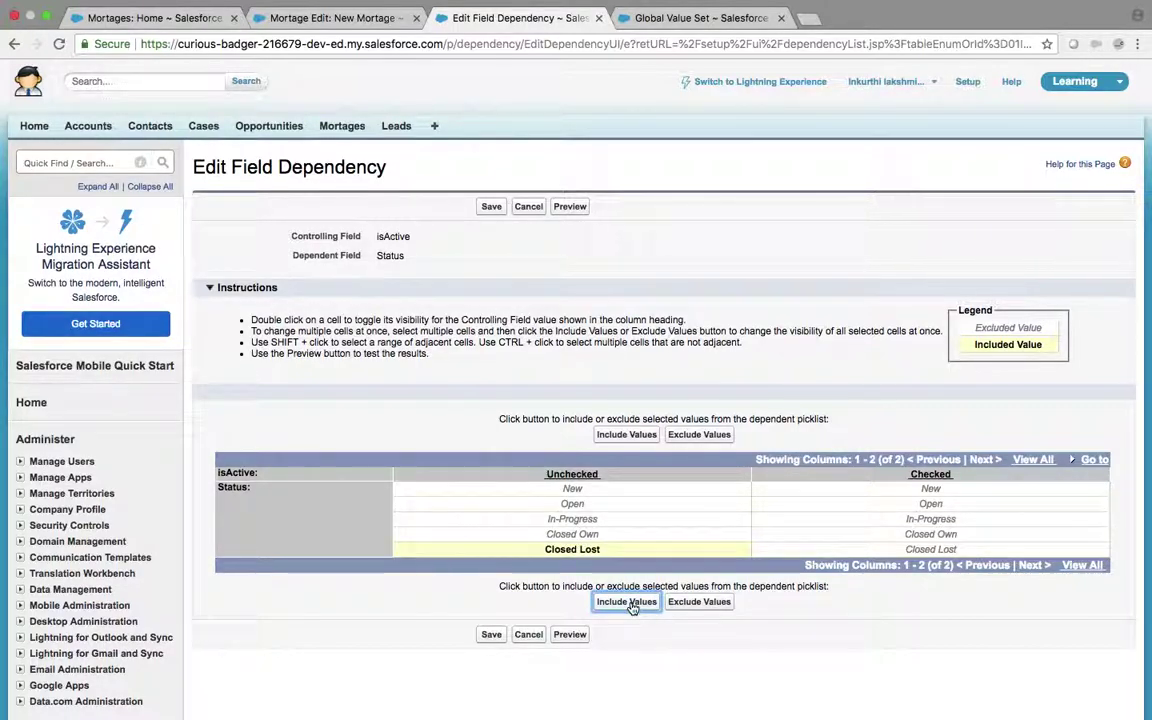
{"action": "left_click", "coordinate": [928, 488]}
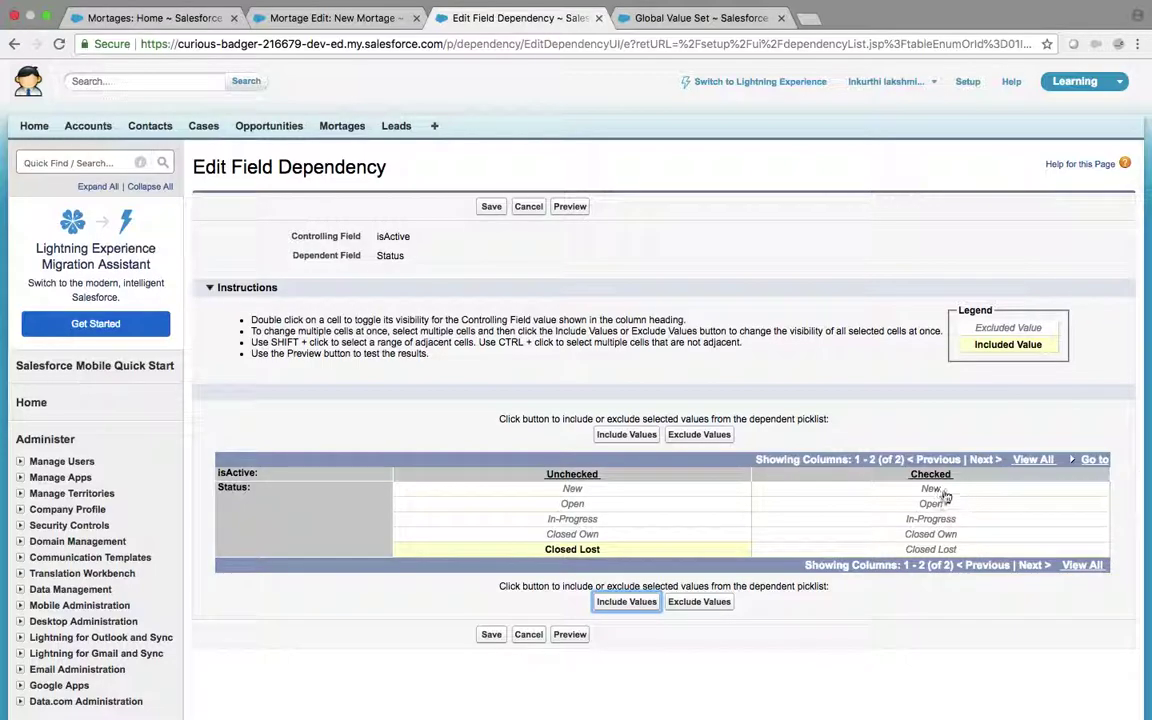
{"action": "left_click", "coordinate": [945, 549], "text": "shift"}
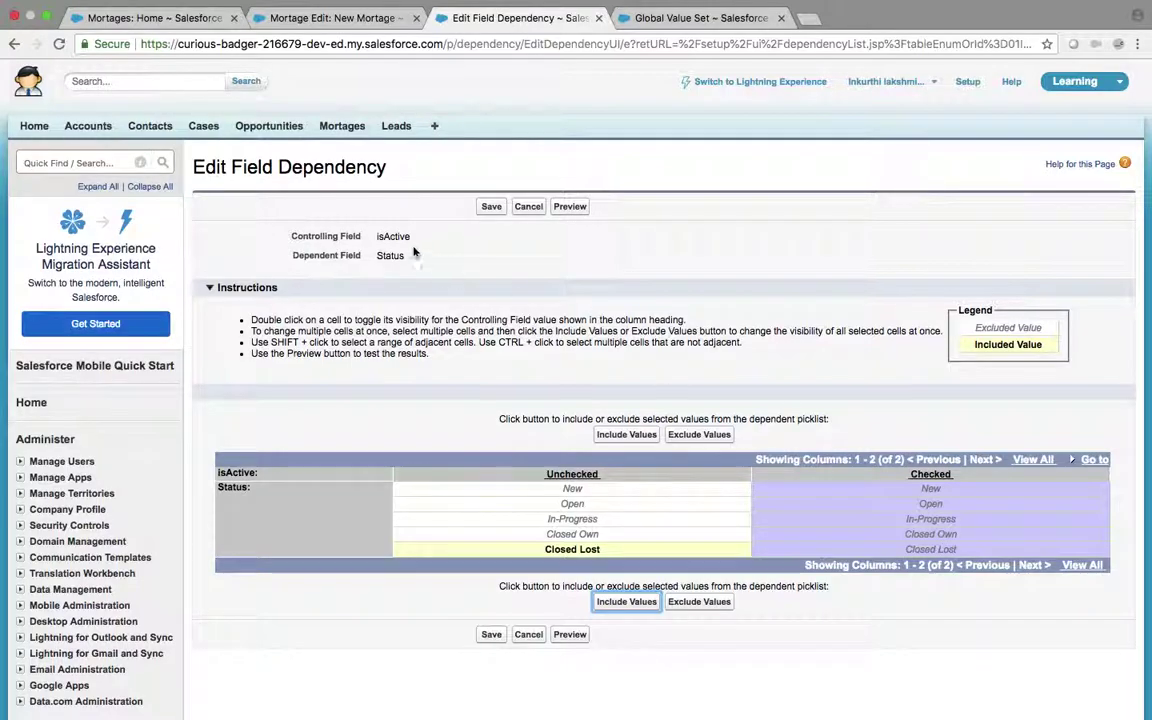
{"action": "left_click", "coordinate": [520, 207]}
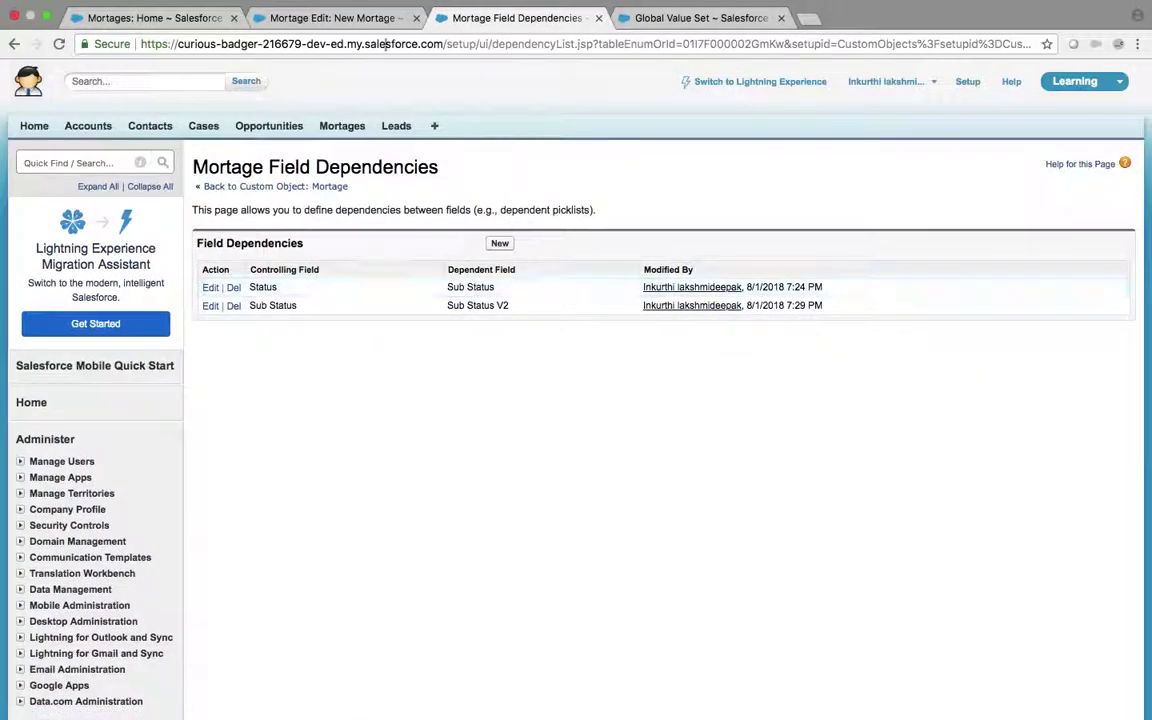
- Check the values that Sub Status offers on the New Mortage form while Status is New
{"action": "left_click", "coordinate": [337, 19]}
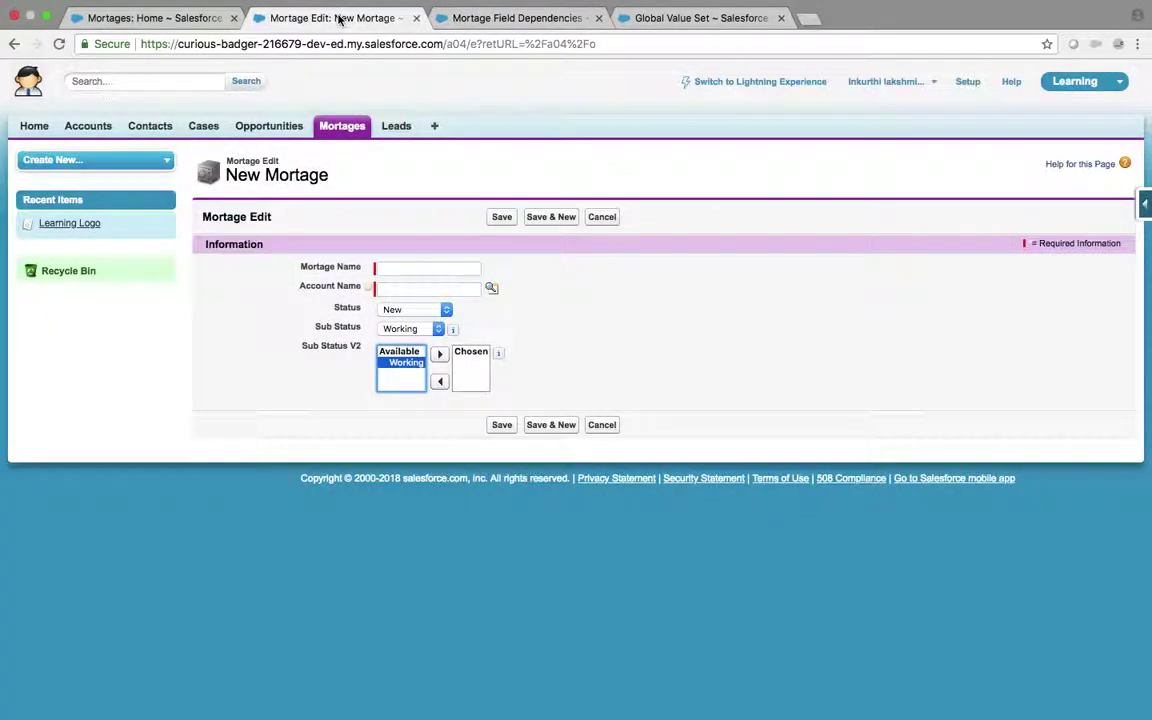
{"action": "left_click", "coordinate": [411, 329]}
{"action": "left_click", "coordinate": [562, 330]}
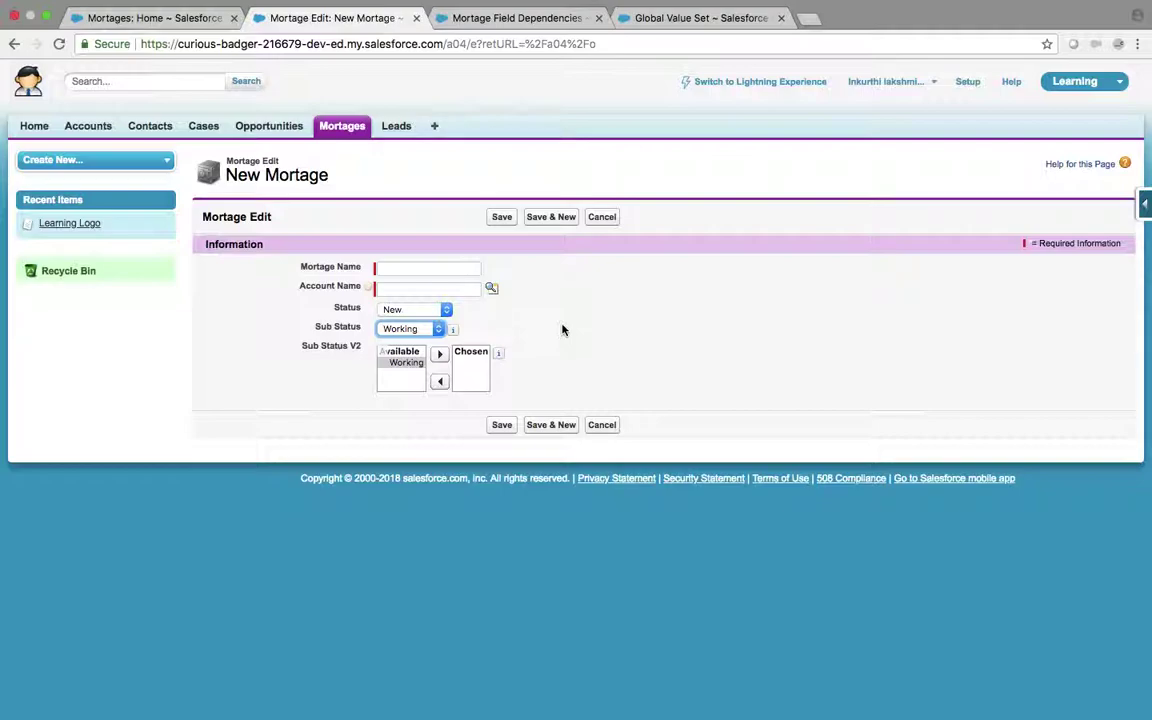
{"action": "left_click", "coordinate": [411, 329]}
{"action": "left_click", "coordinate": [612, 319]}
- Return to the Mortage field dependencies and start a new one with isActive as controlling field and Status as dependent field
{"action": "left_click", "coordinate": [460, 18]}
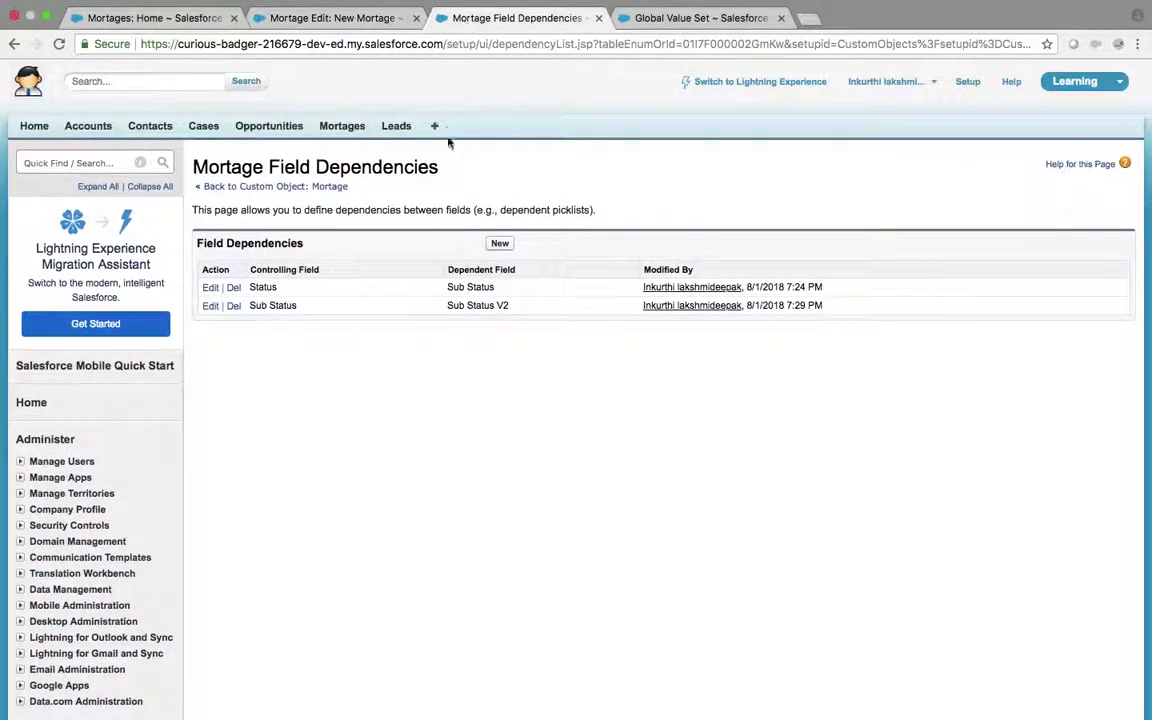
{"action": "left_click", "coordinate": [500, 244]}
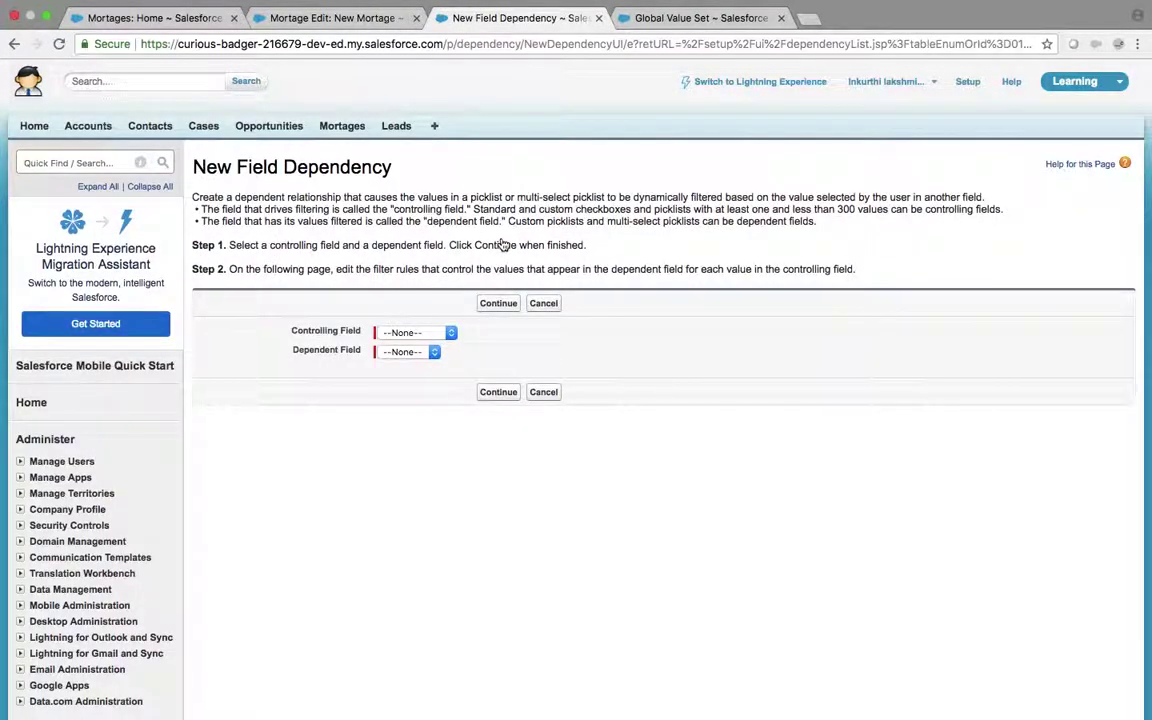
{"action": "left_click", "coordinate": [425, 357]}
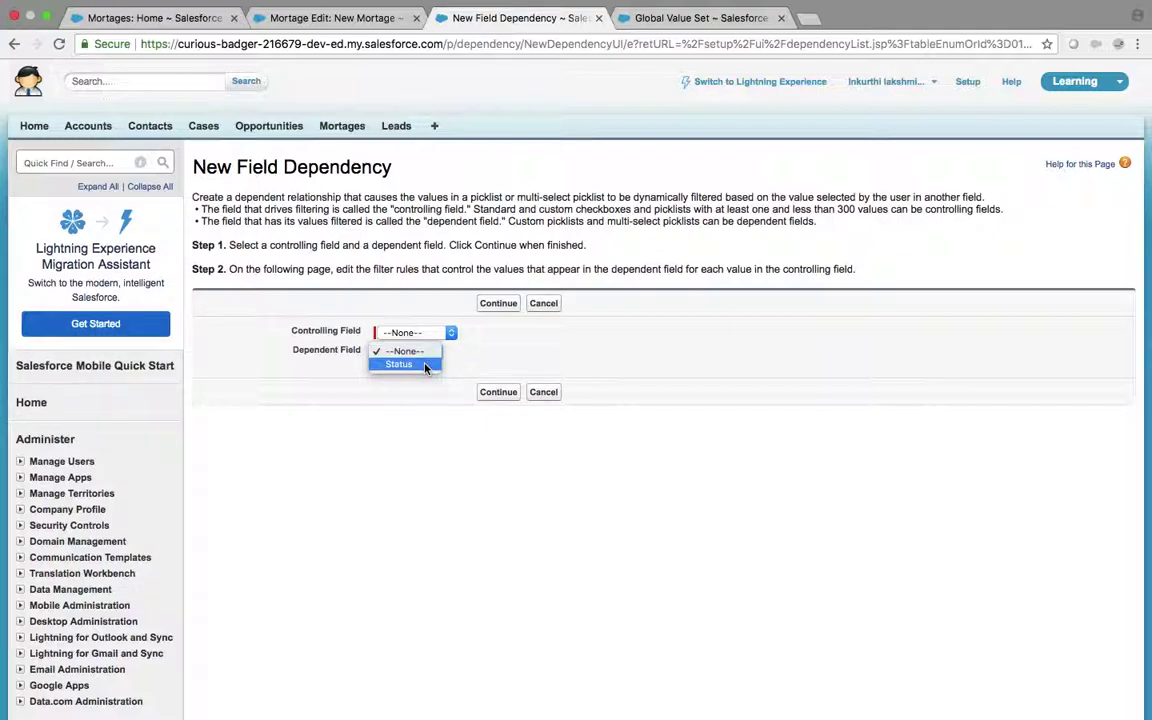
{"action": "left_click", "coordinate": [425, 366]}
{"action": "left_click", "coordinate": [424, 333]}
{"action": "left_click", "coordinate": [412, 370]}
{"action": "left_click", "coordinate": [498, 304]}
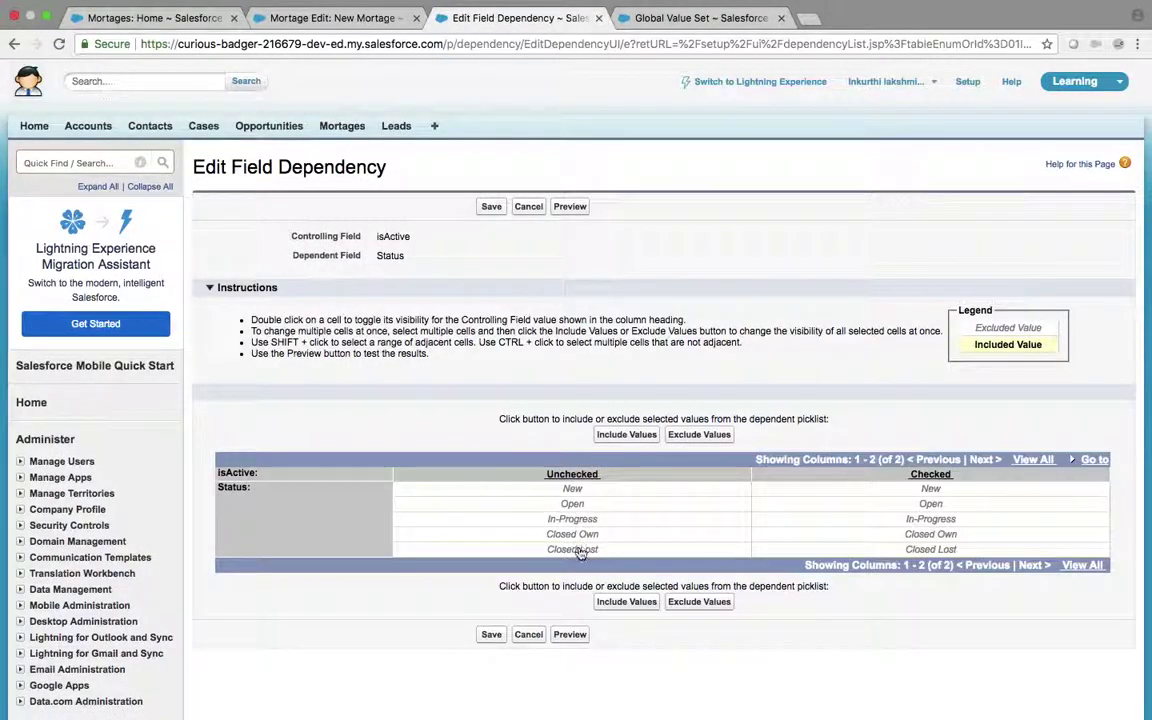
- Include Closed Lost for Unchecked and New, Open, In-Progress and Closed Own for Checked, and save the dependency
{"action": "left_click", "coordinate": [578, 550]}
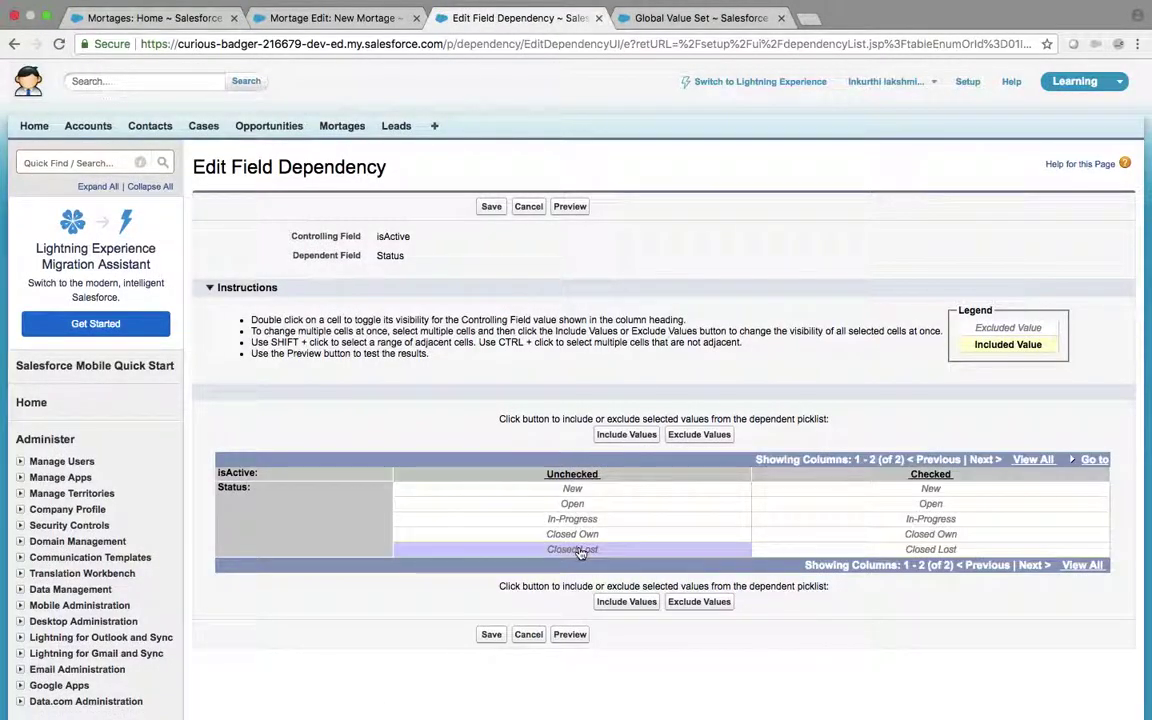
{"action": "left_click", "coordinate": [616, 603]}
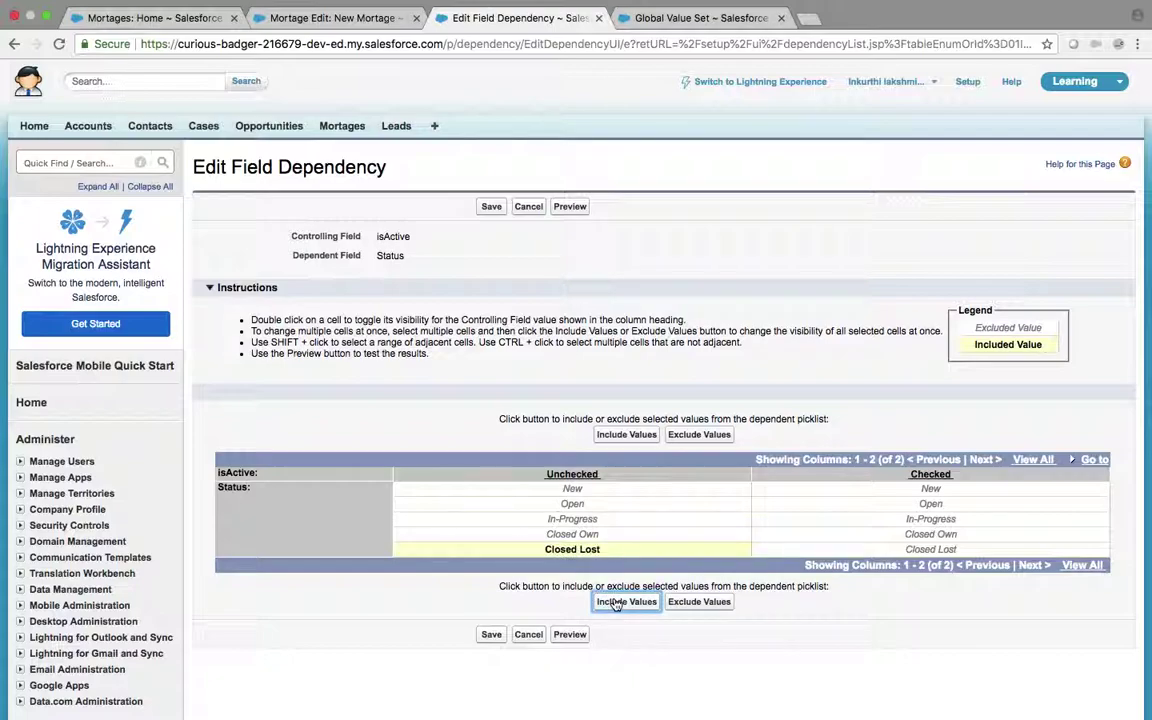
{"action": "left_click", "coordinate": [944, 533]}
{"action": "left_click", "coordinate": [933, 492], "text": "shift"}
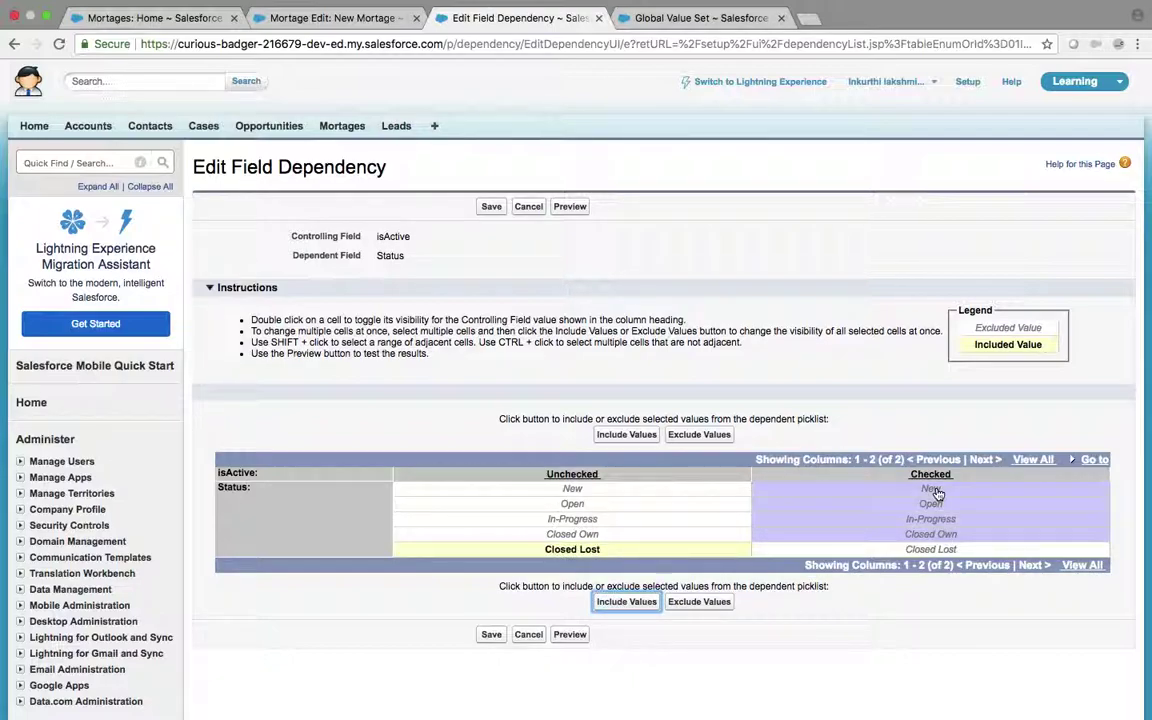
{"action": "left_click", "coordinate": [606, 602]}
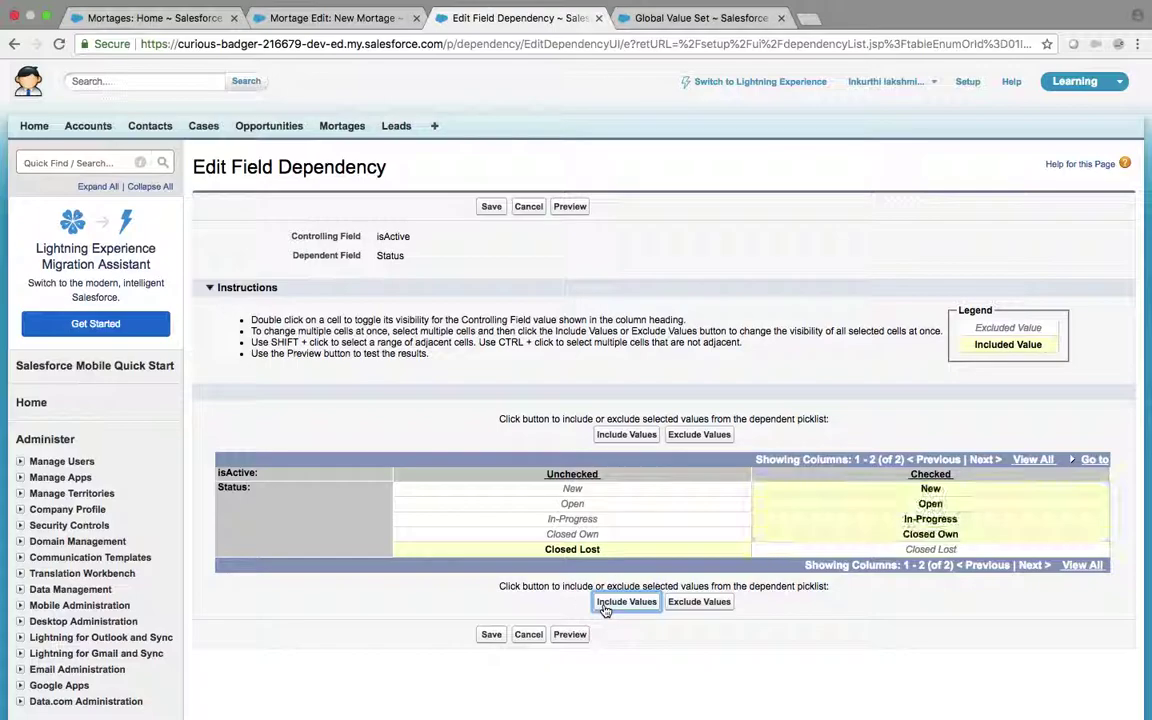
{"action": "left_click", "coordinate": [491, 634]}
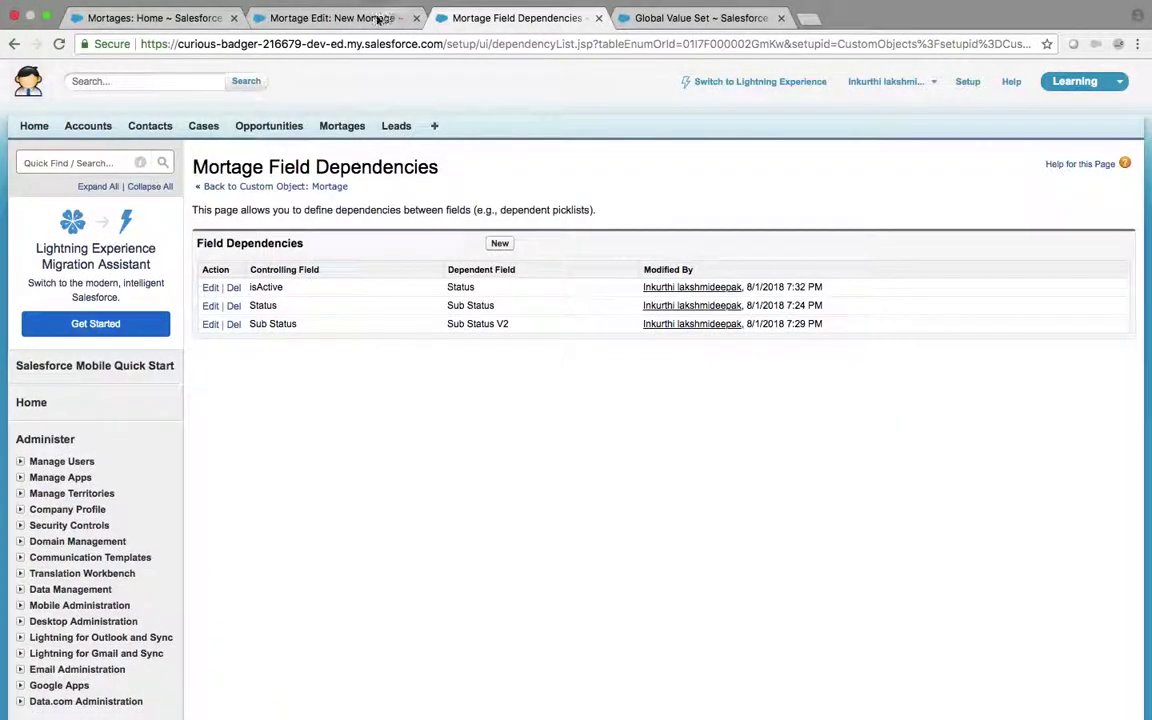
- On the refreshed New Mortage form, toggle isActive and check which Status values are offered while it is unchecked
{"action": "left_click", "coordinate": [375, 17]}
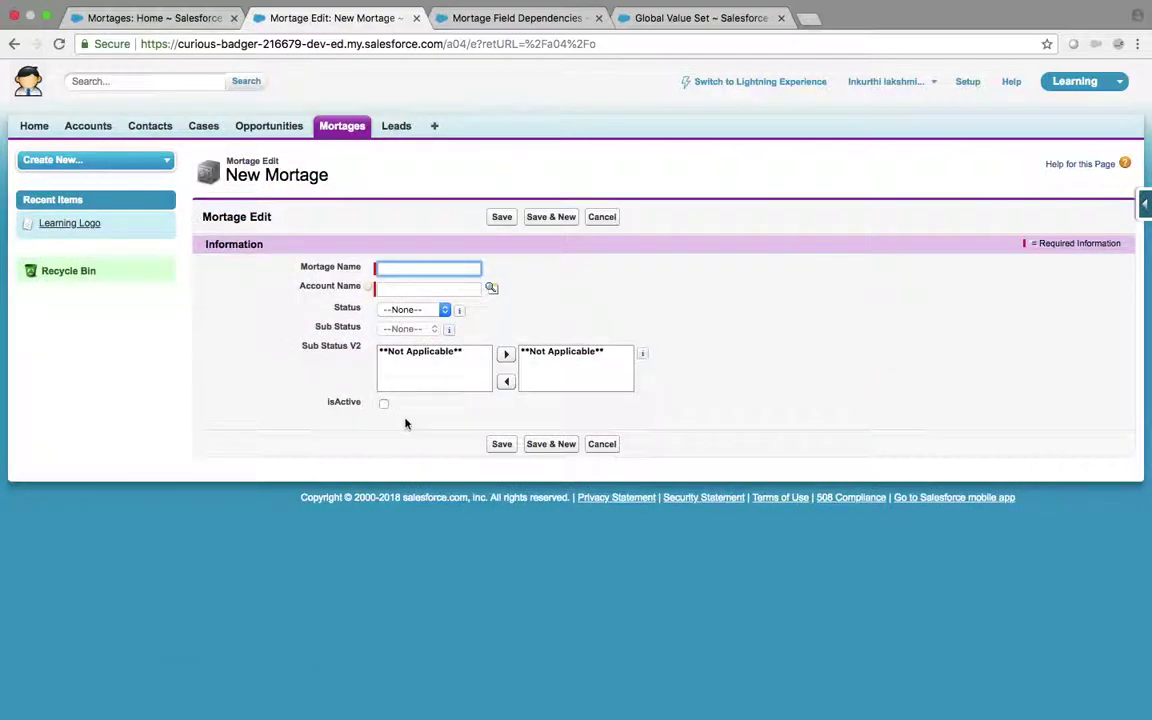
{"action": "left_click", "coordinate": [384, 403]}
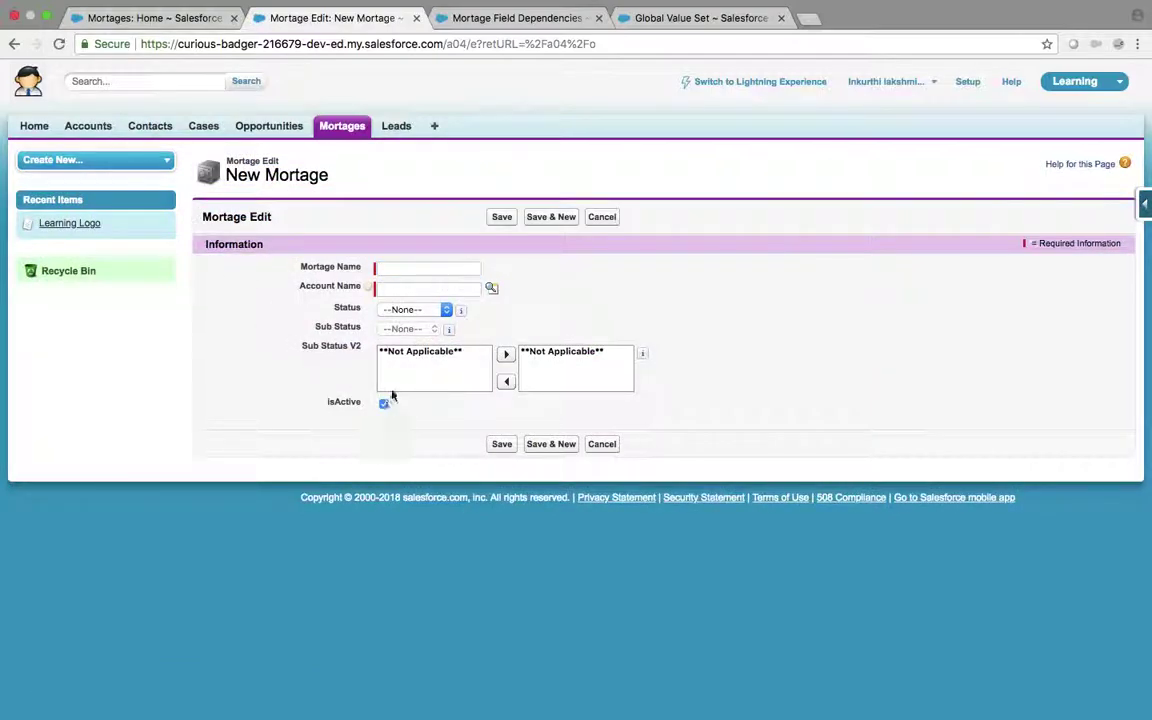
{"action": "left_click", "coordinate": [384, 403]}
{"action": "left_click", "coordinate": [410, 309]}
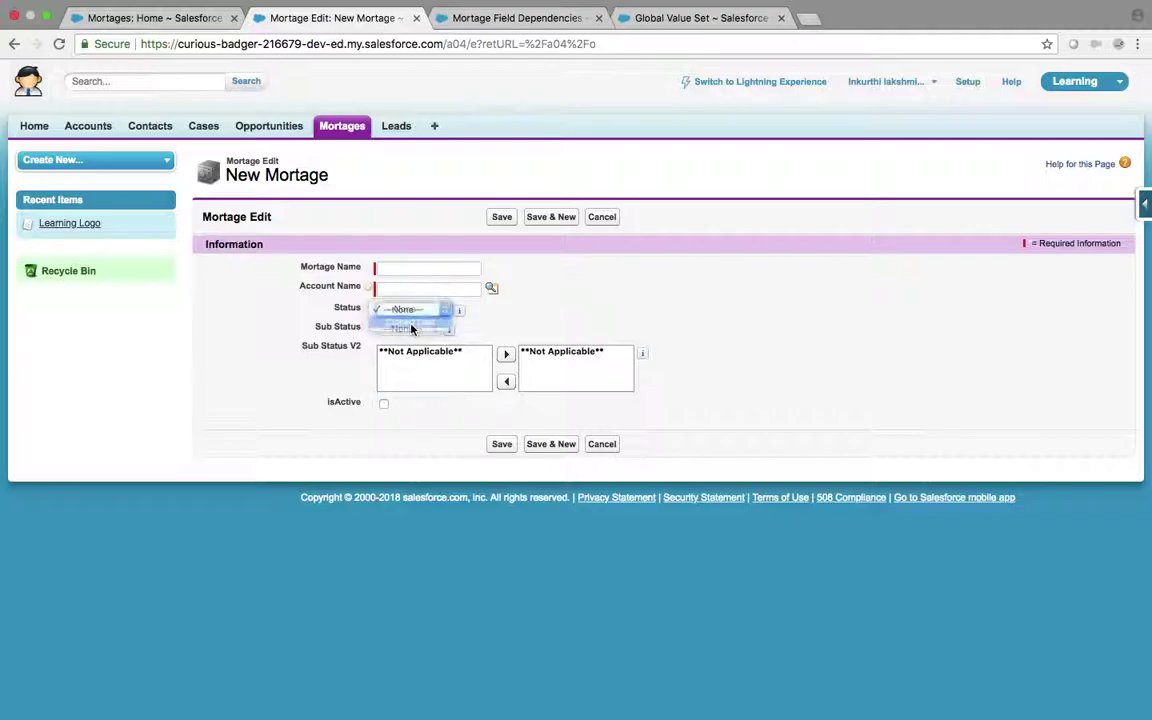
{"action": "left_click", "coordinate": [410, 323]}
{"action": "left_click", "coordinate": [384, 404]}
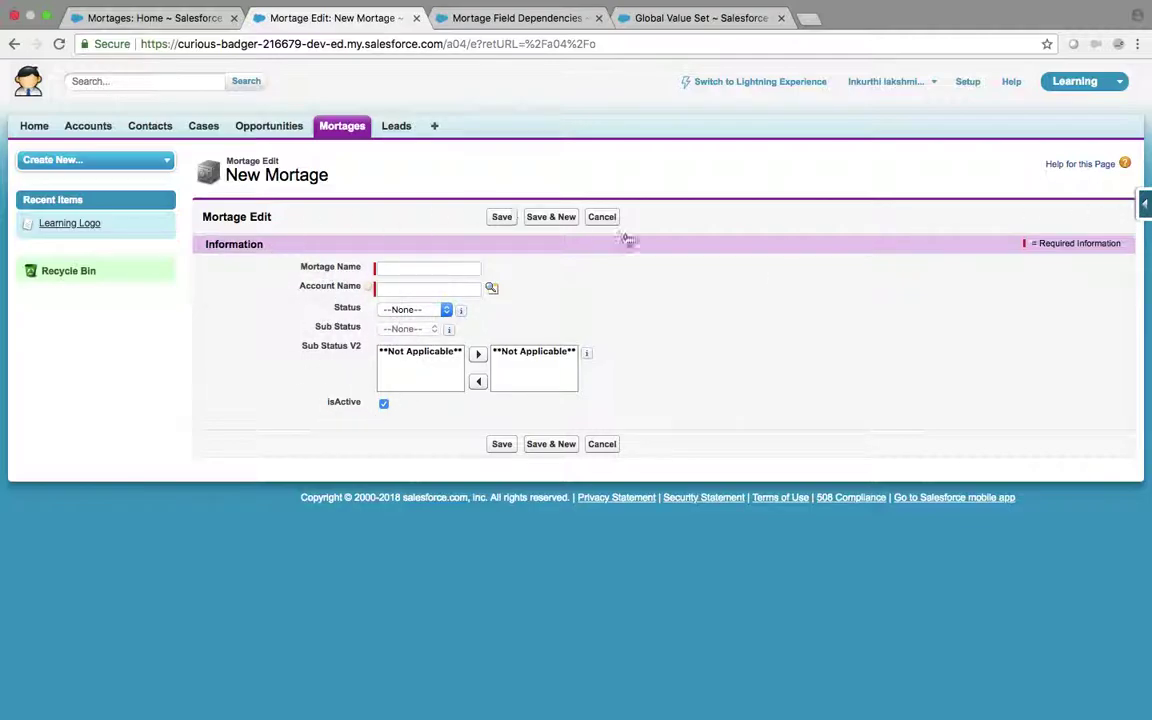
- Edit the Mortage page layout to place isActive directly above Status in the Information section, and save the layout
{"action": "left_click", "coordinate": [1146, 207]}
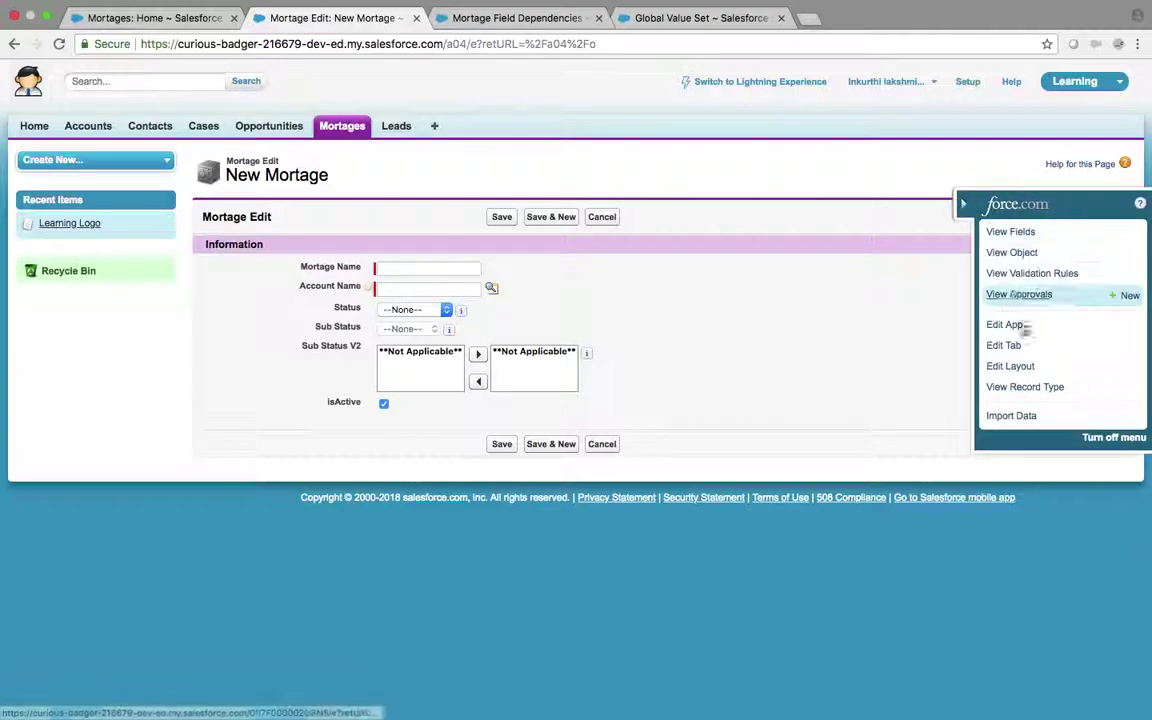
{"action": "left_click", "coordinate": [1012, 366]}
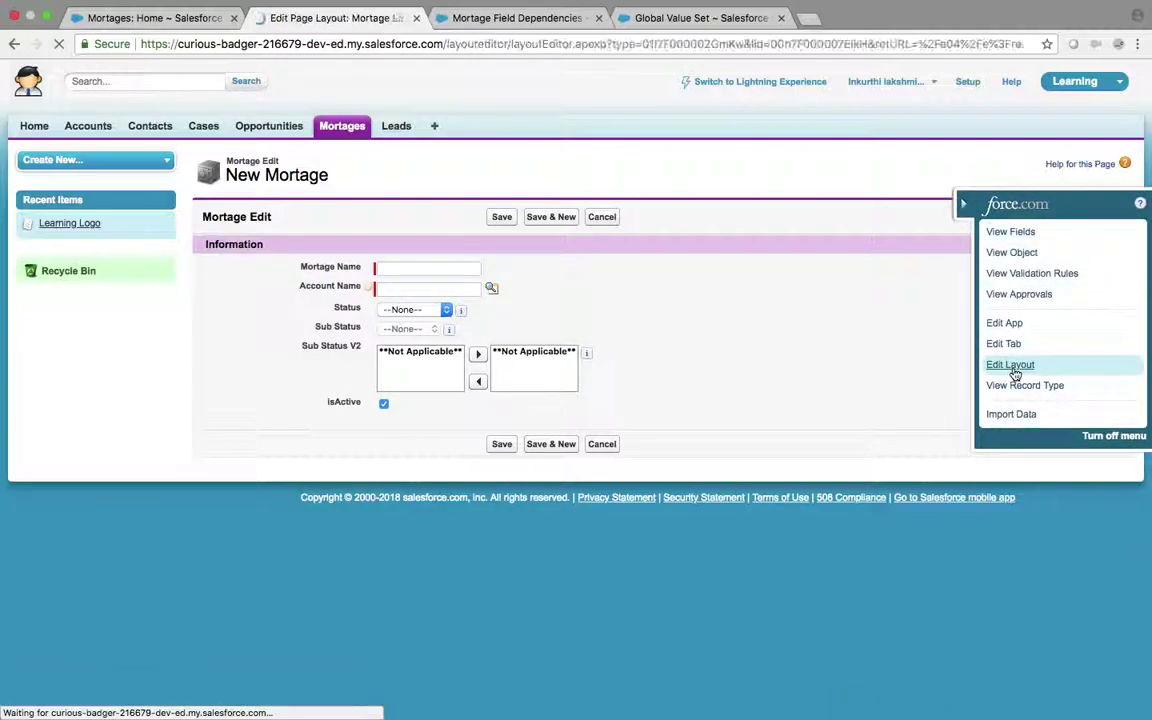
{"action": "scroll", "coordinate": [674, 437], "scroll_direction": "down", "scroll_amount": 5}
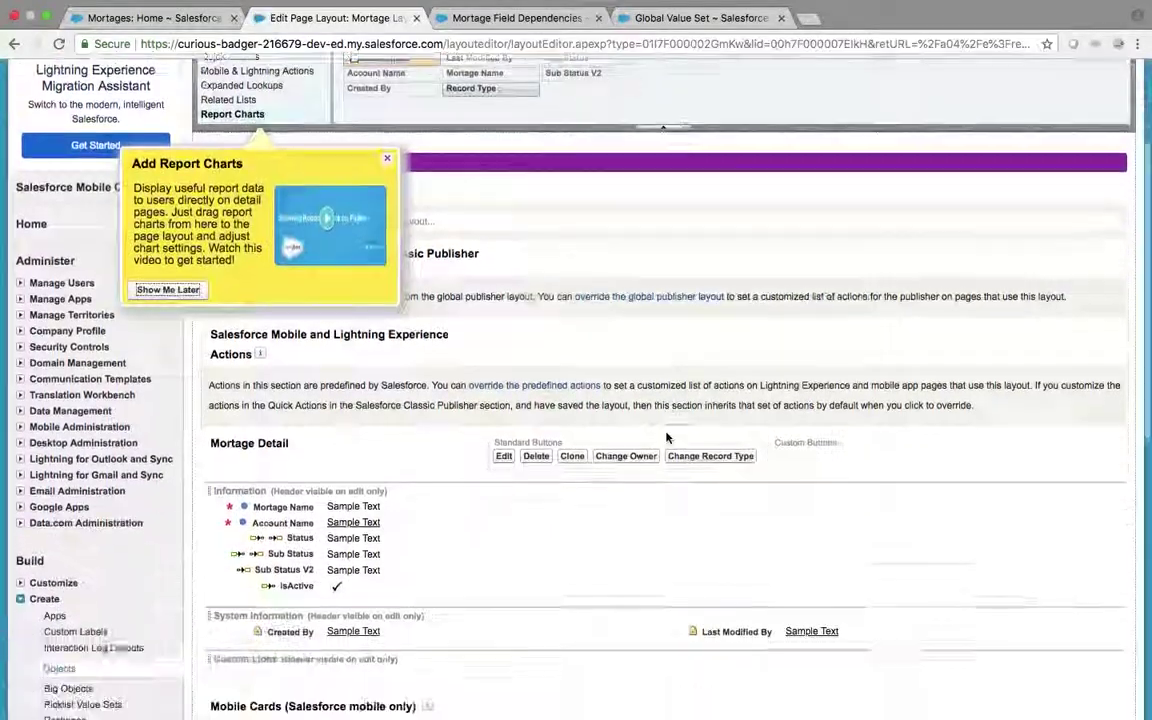
{"action": "scroll", "coordinate": [313, 501], "scroll_direction": "down", "scroll_amount": 2}
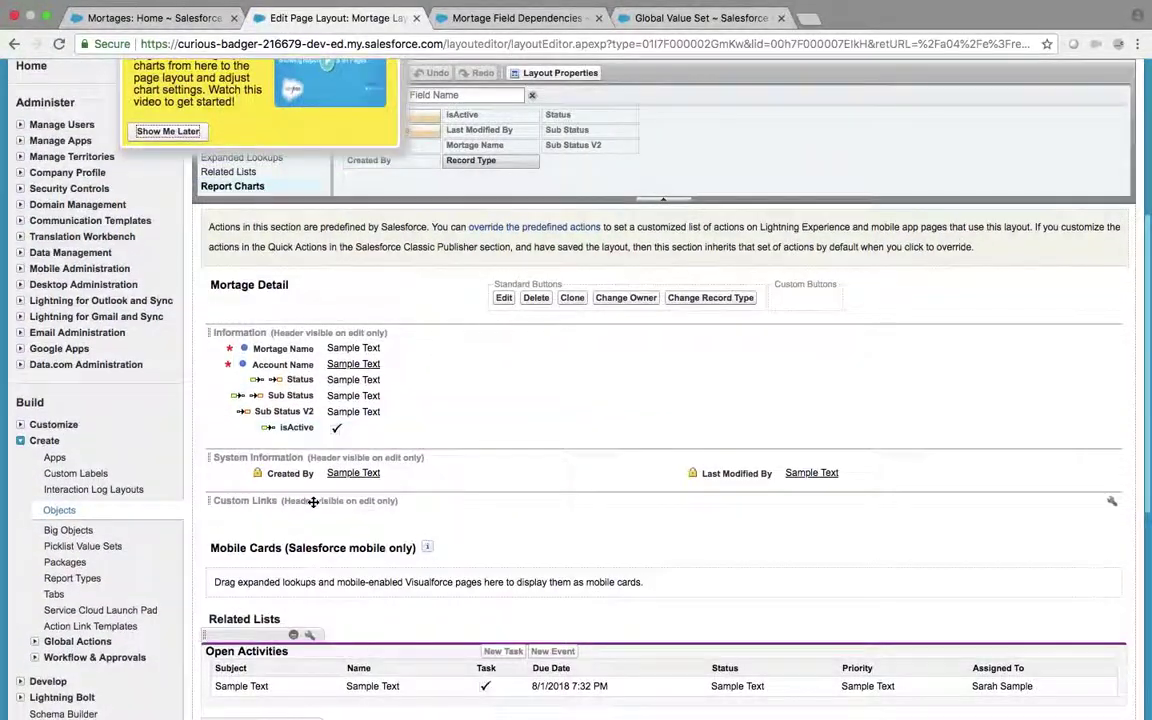
{"action": "left_click_drag", "start_coordinate": [303, 420], "coordinate": [298, 378]}
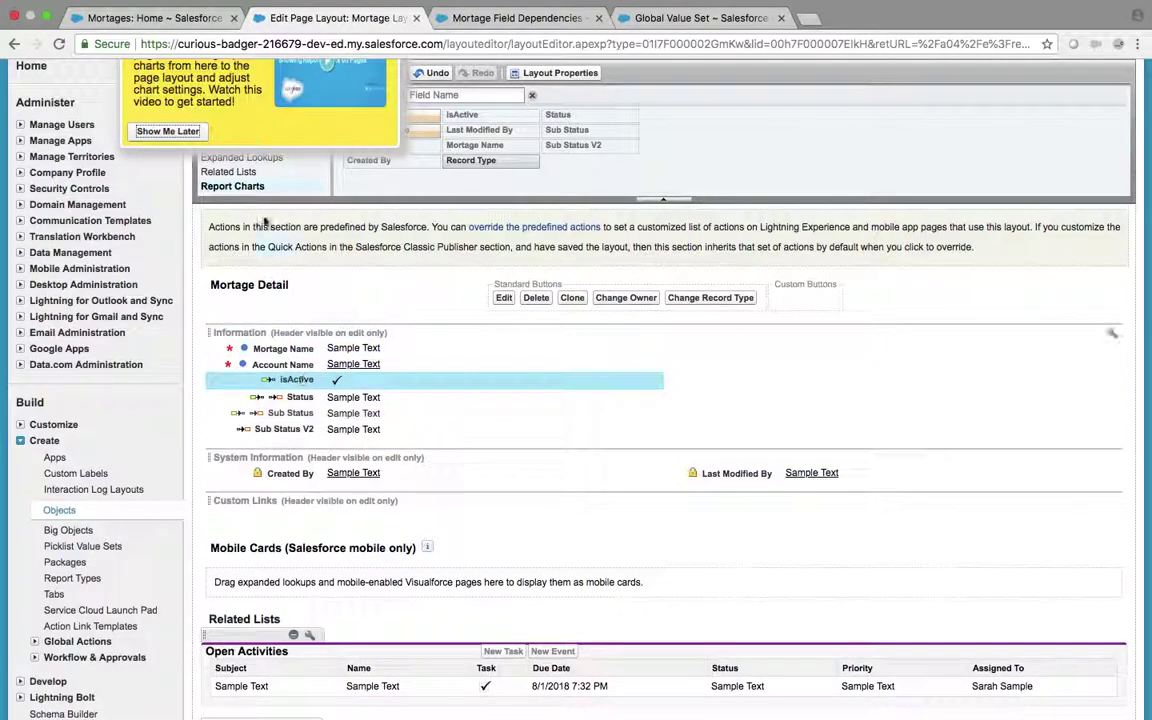
{"action": "scroll", "coordinate": [298, 237], "scroll_direction": "up", "scroll_amount": 7}
{"action": "left_click", "coordinate": [211, 183]}
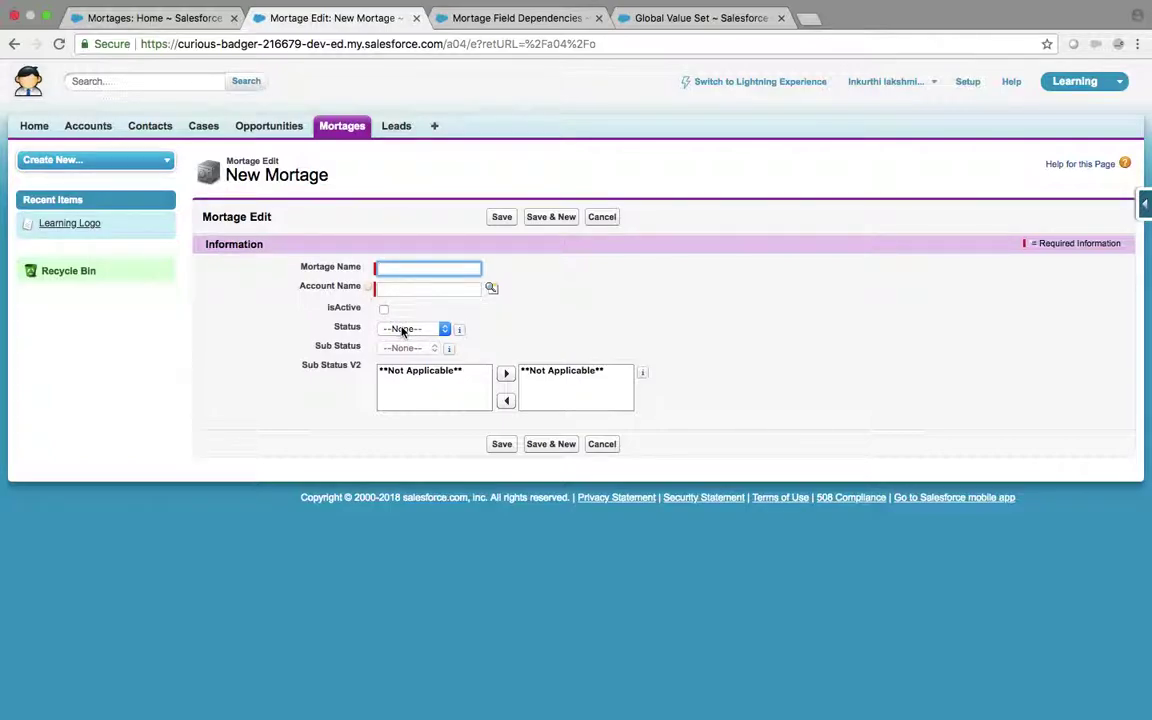
- Check the Status values offered on the New Mortage form with isActive unchecked and with it checked
{"action": "left_click", "coordinate": [405, 331]}
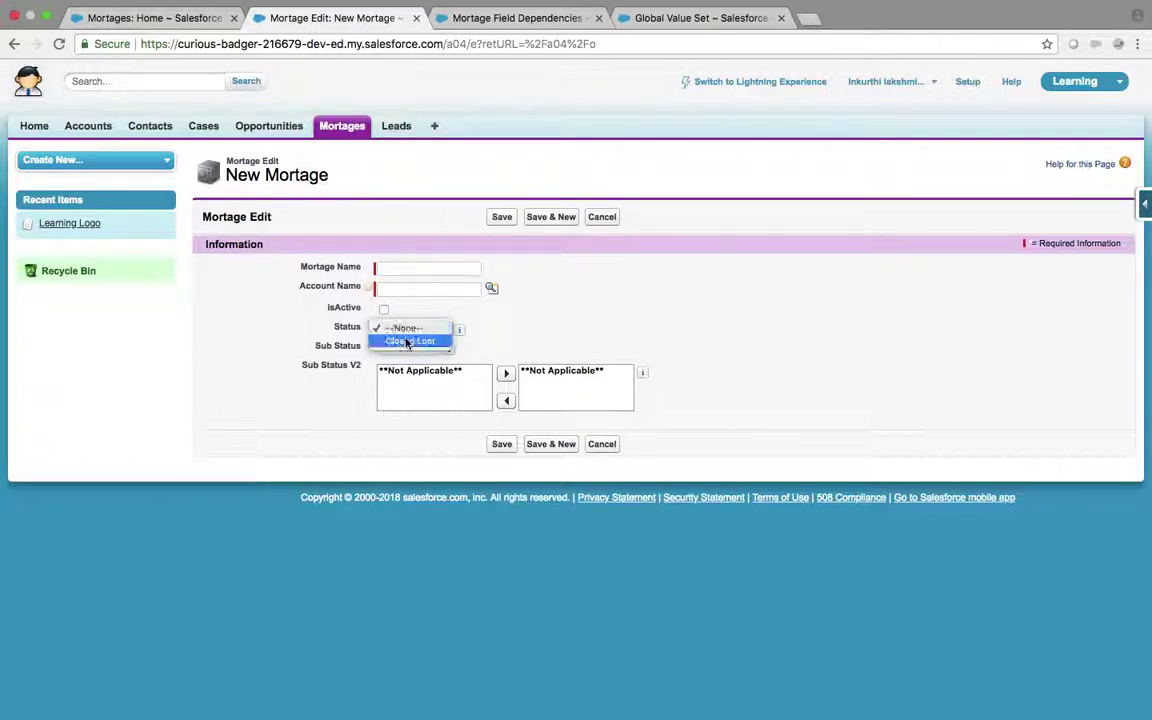
{"action": "left_click", "coordinate": [390, 329]}
{"action": "left_click", "coordinate": [385, 311]}
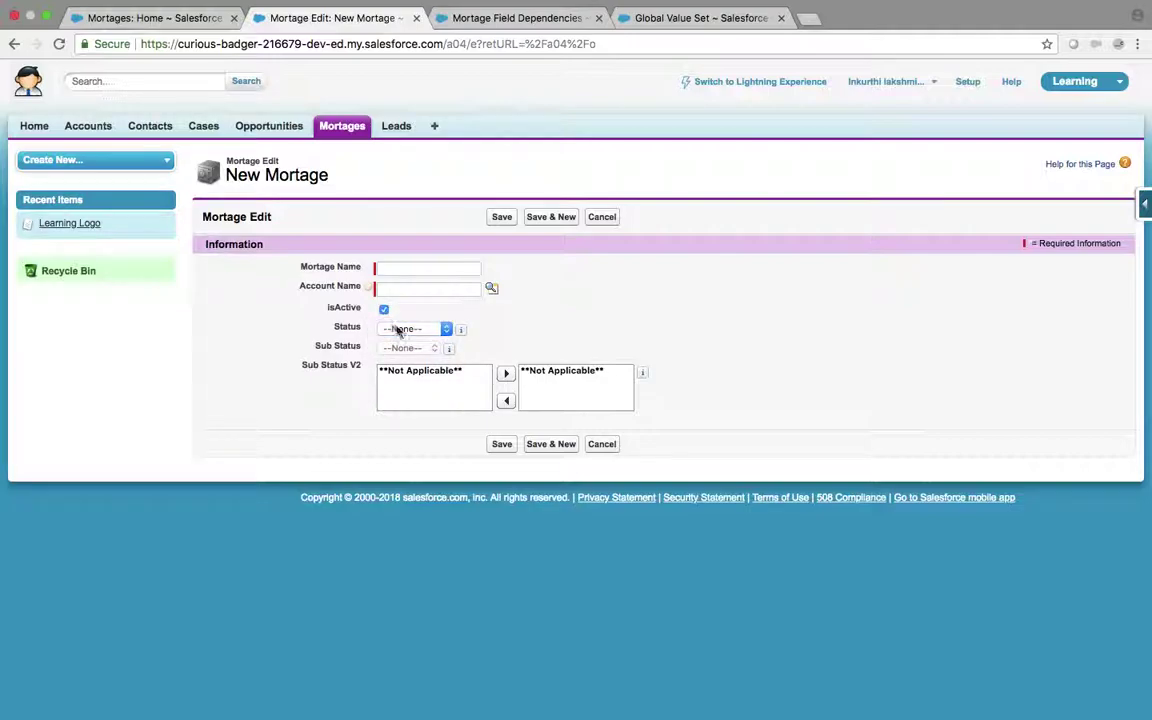
{"action": "left_click", "coordinate": [398, 330]}
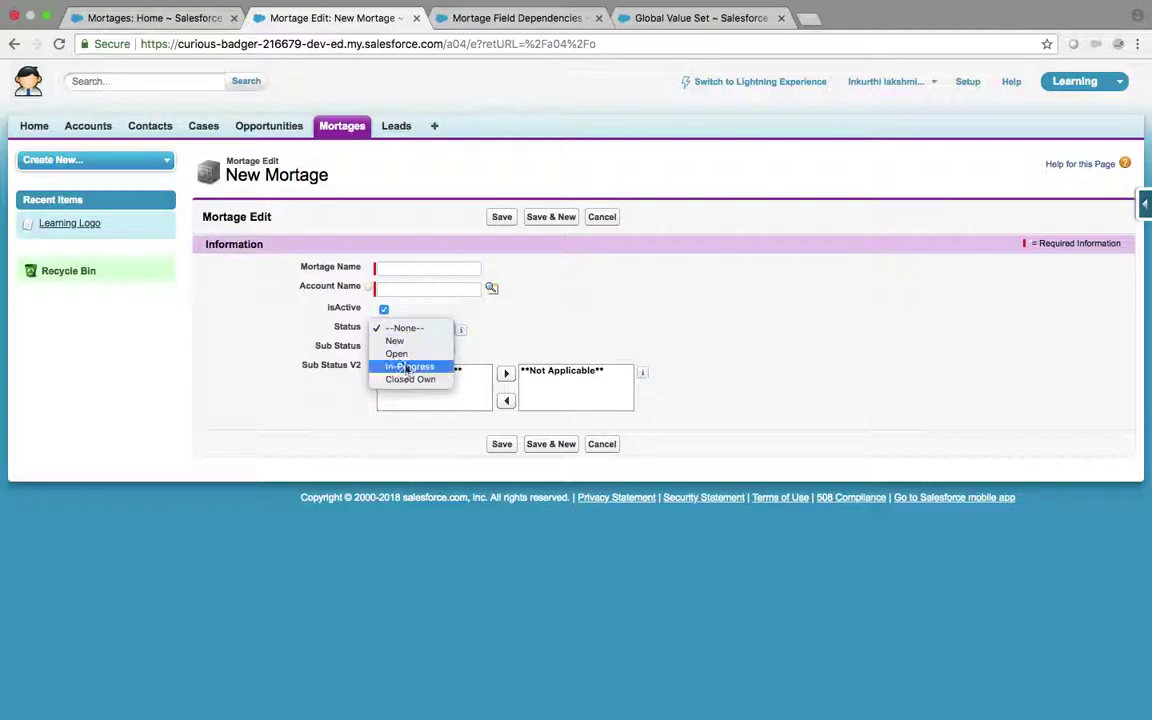
{"action": "left_click", "coordinate": [617, 346]}
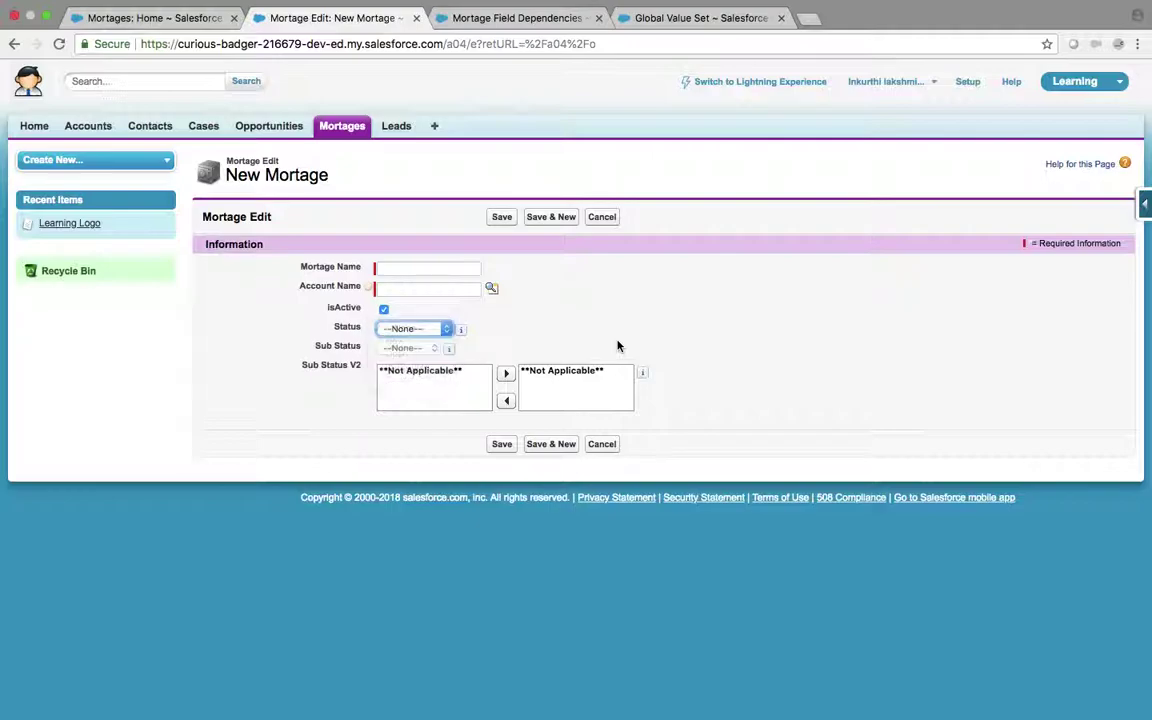
{"action": "mouse_move", "coordinate": [870, 8]}
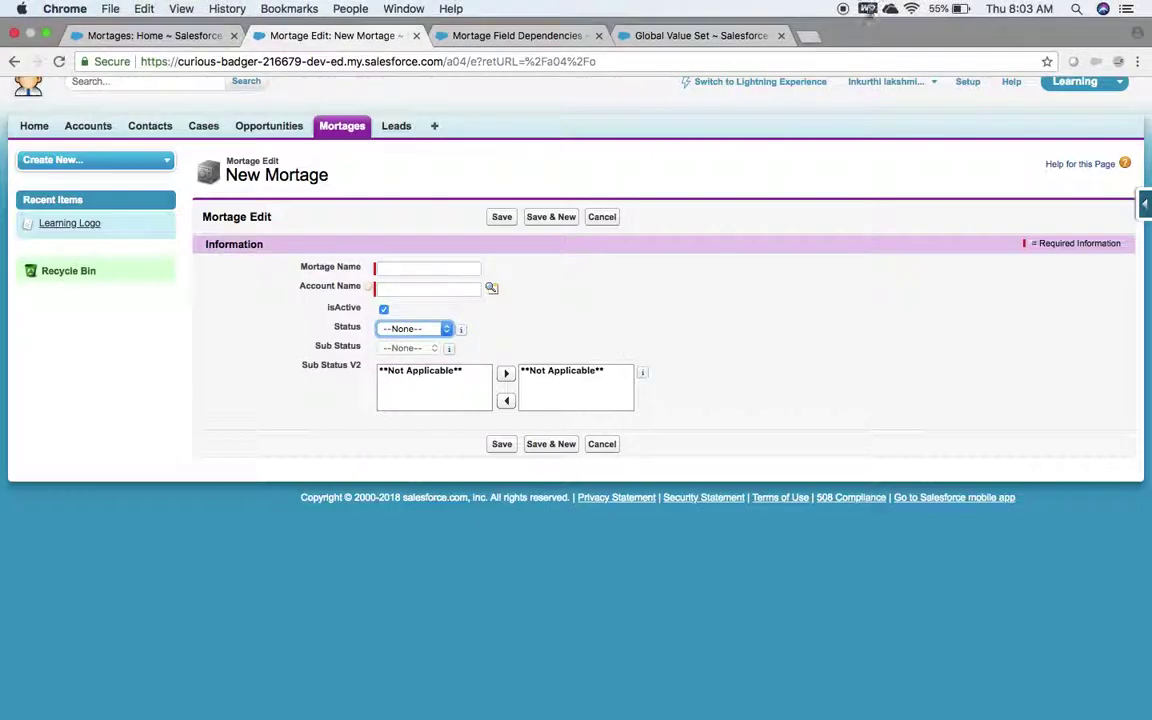